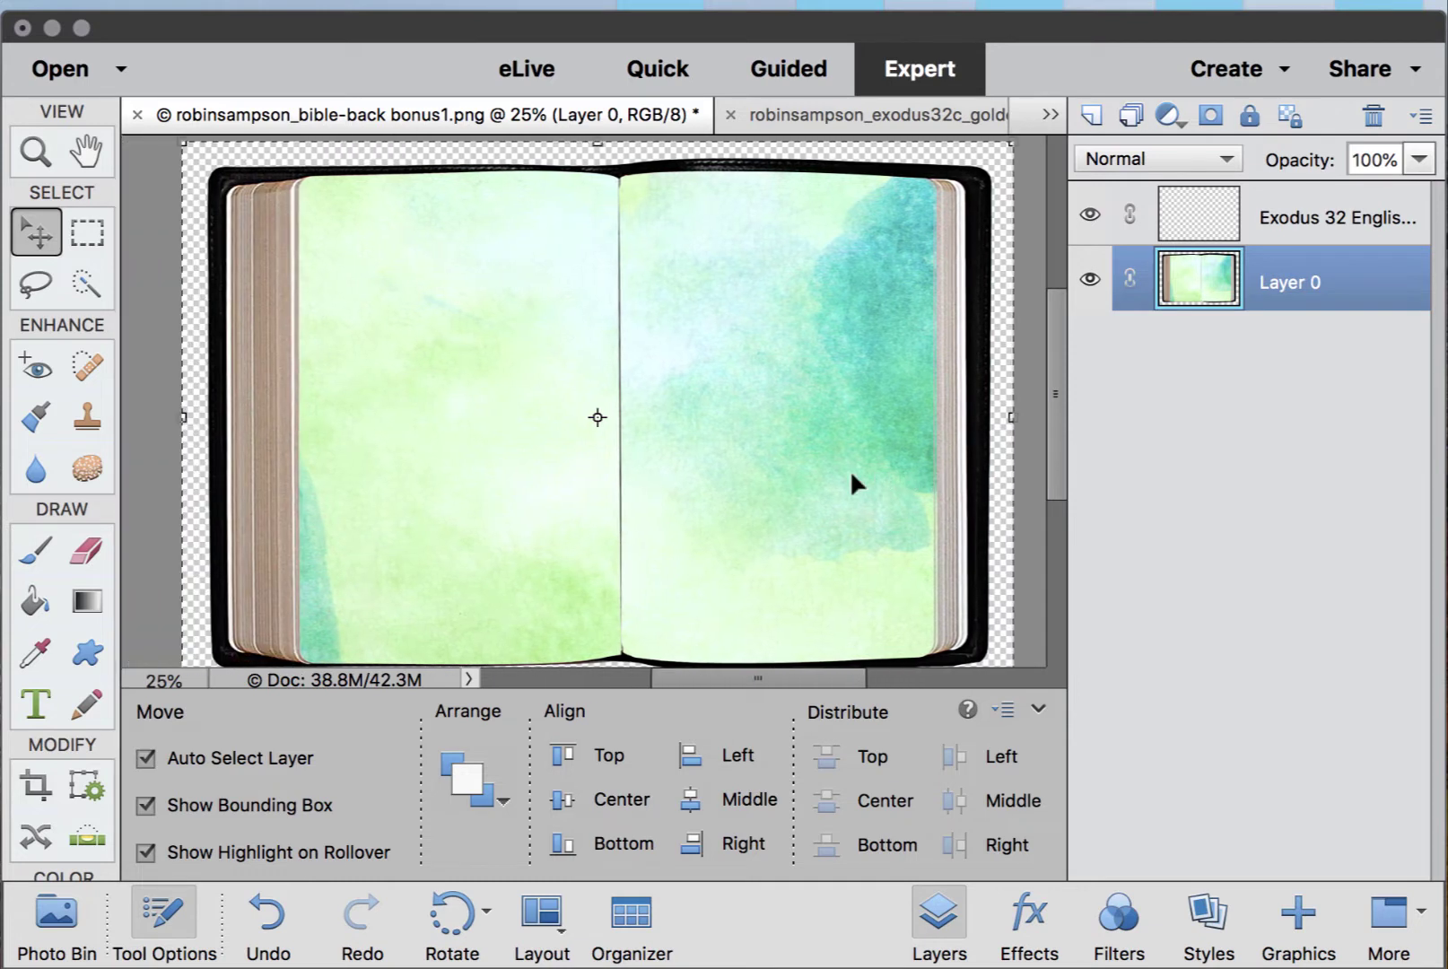
- Look over the open-book page and browse the thumbnails of all open files
{"action": "scroll", "coordinate": [851, 478], "scroll_direction": "down", "scroll_amount": 3}
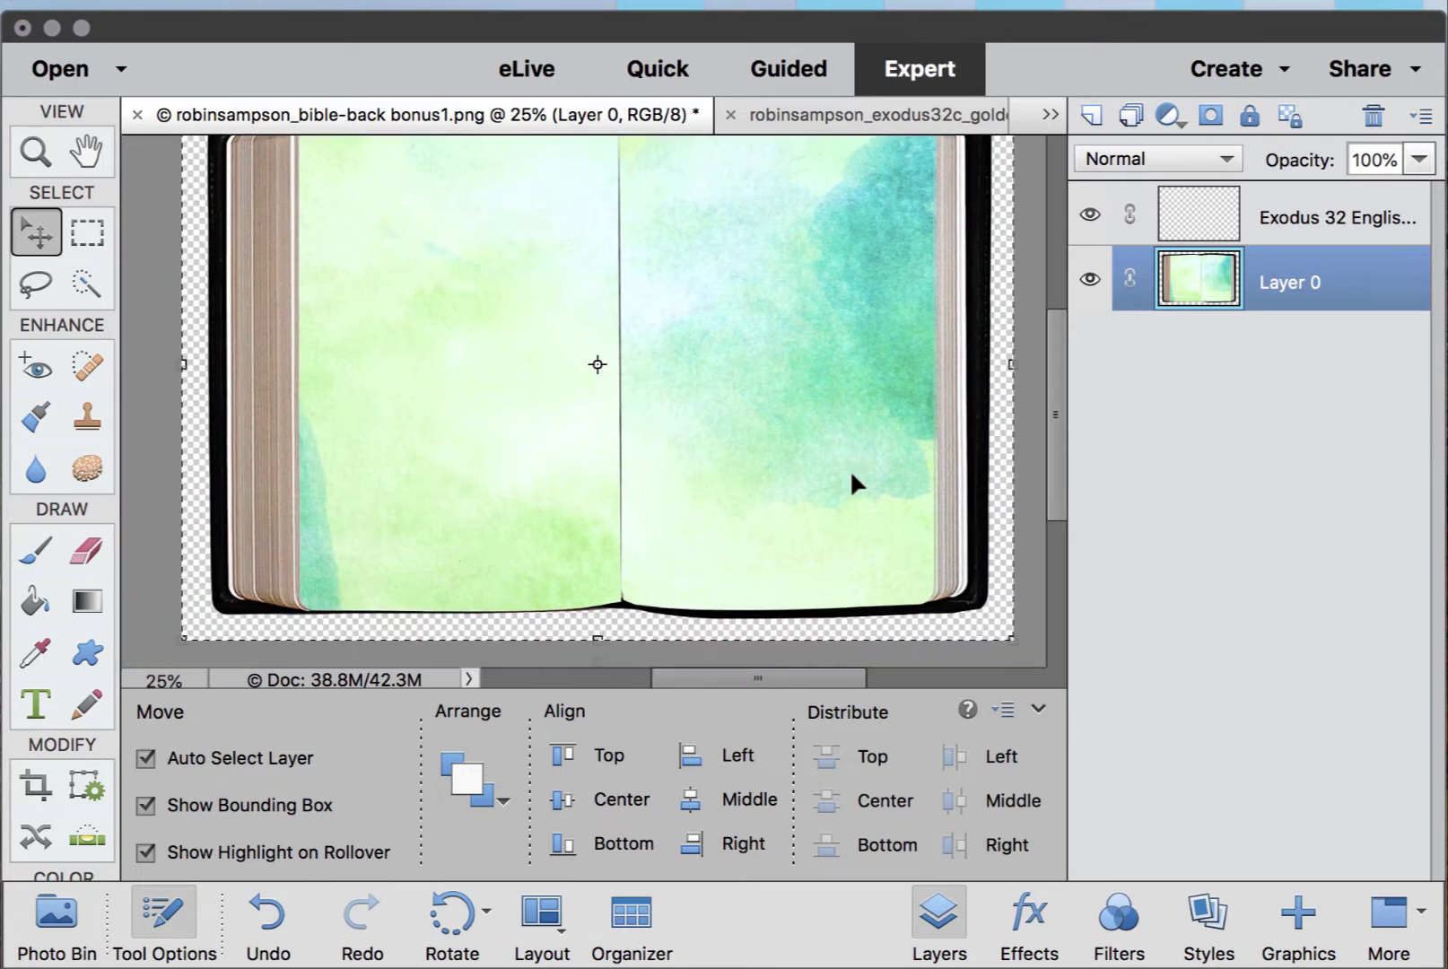
{"action": "scroll", "coordinate": [852, 477], "scroll_direction": "up", "scroll_amount": 3}
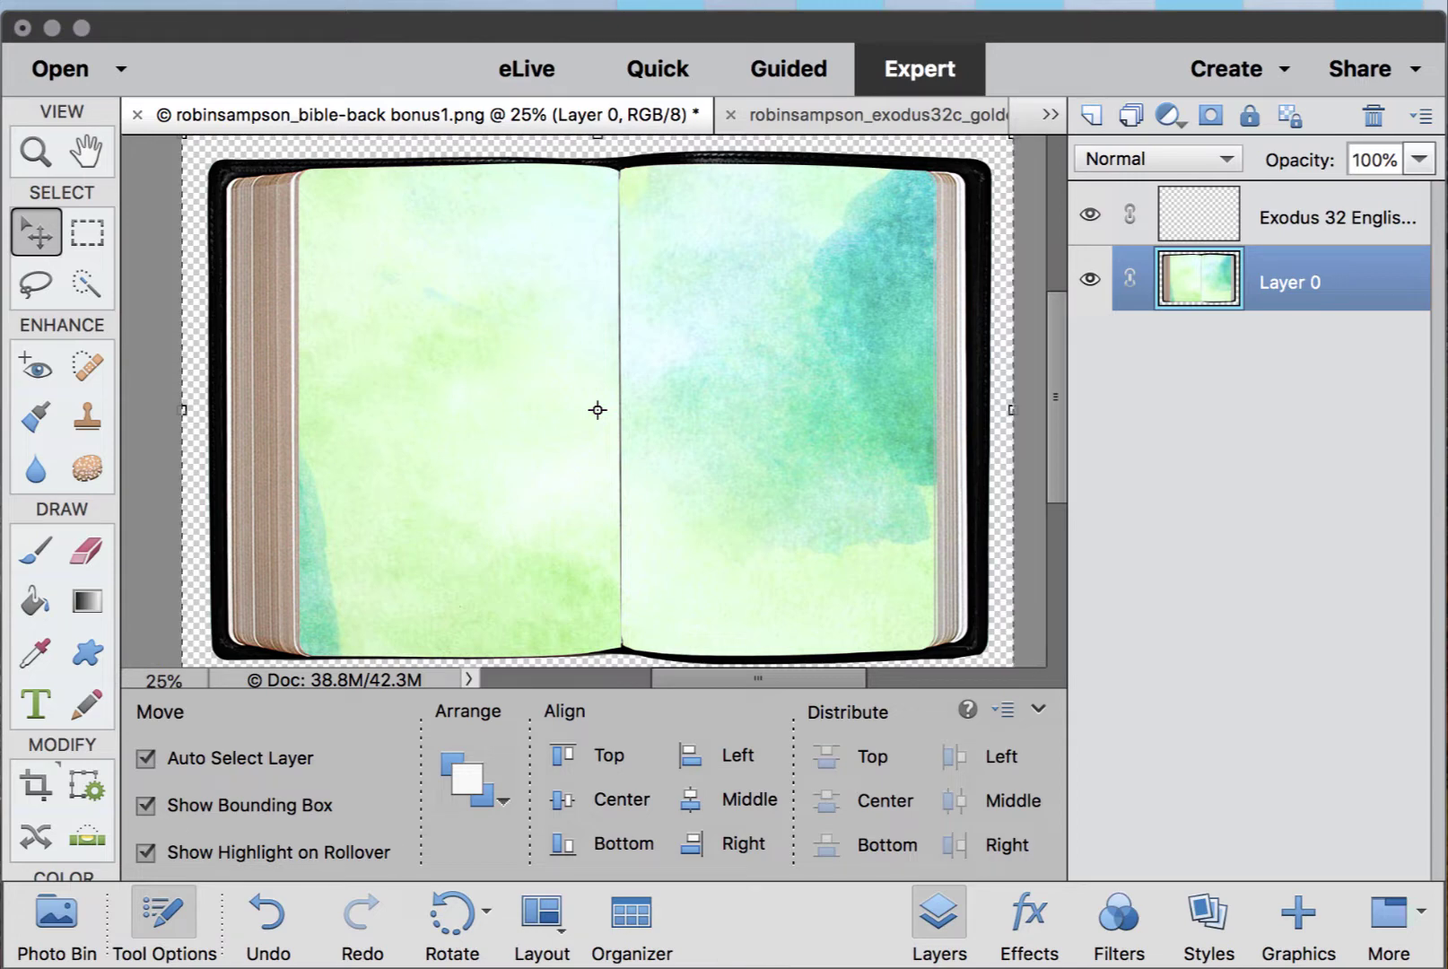
{"action": "left_click", "coordinate": [59, 924]}
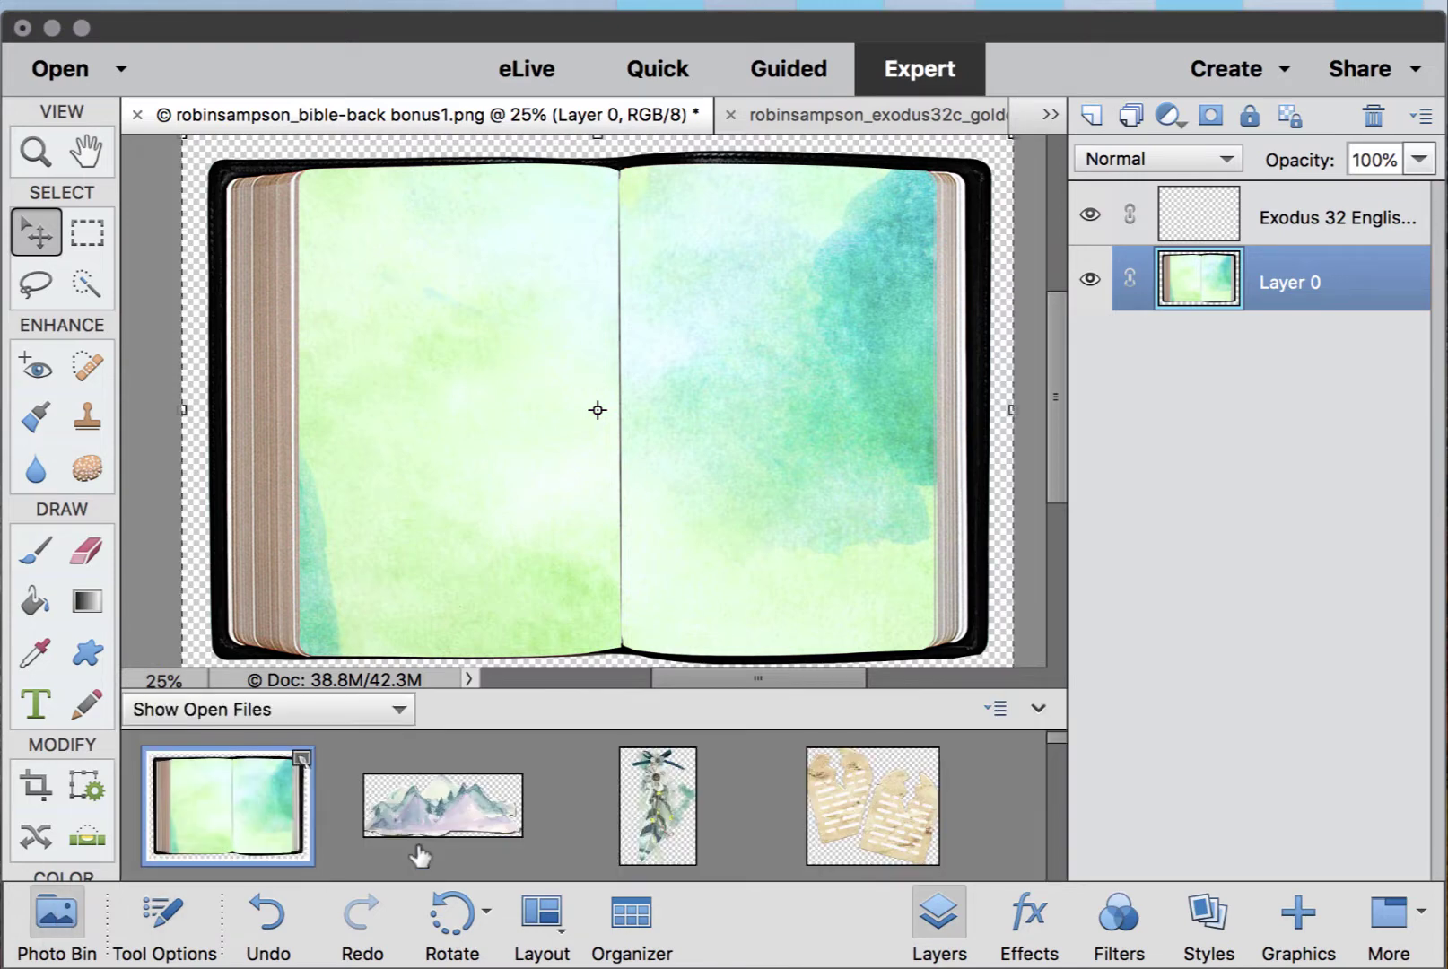
{"action": "scroll", "coordinate": [421, 857], "scroll_direction": "down", "scroll_amount": 15}
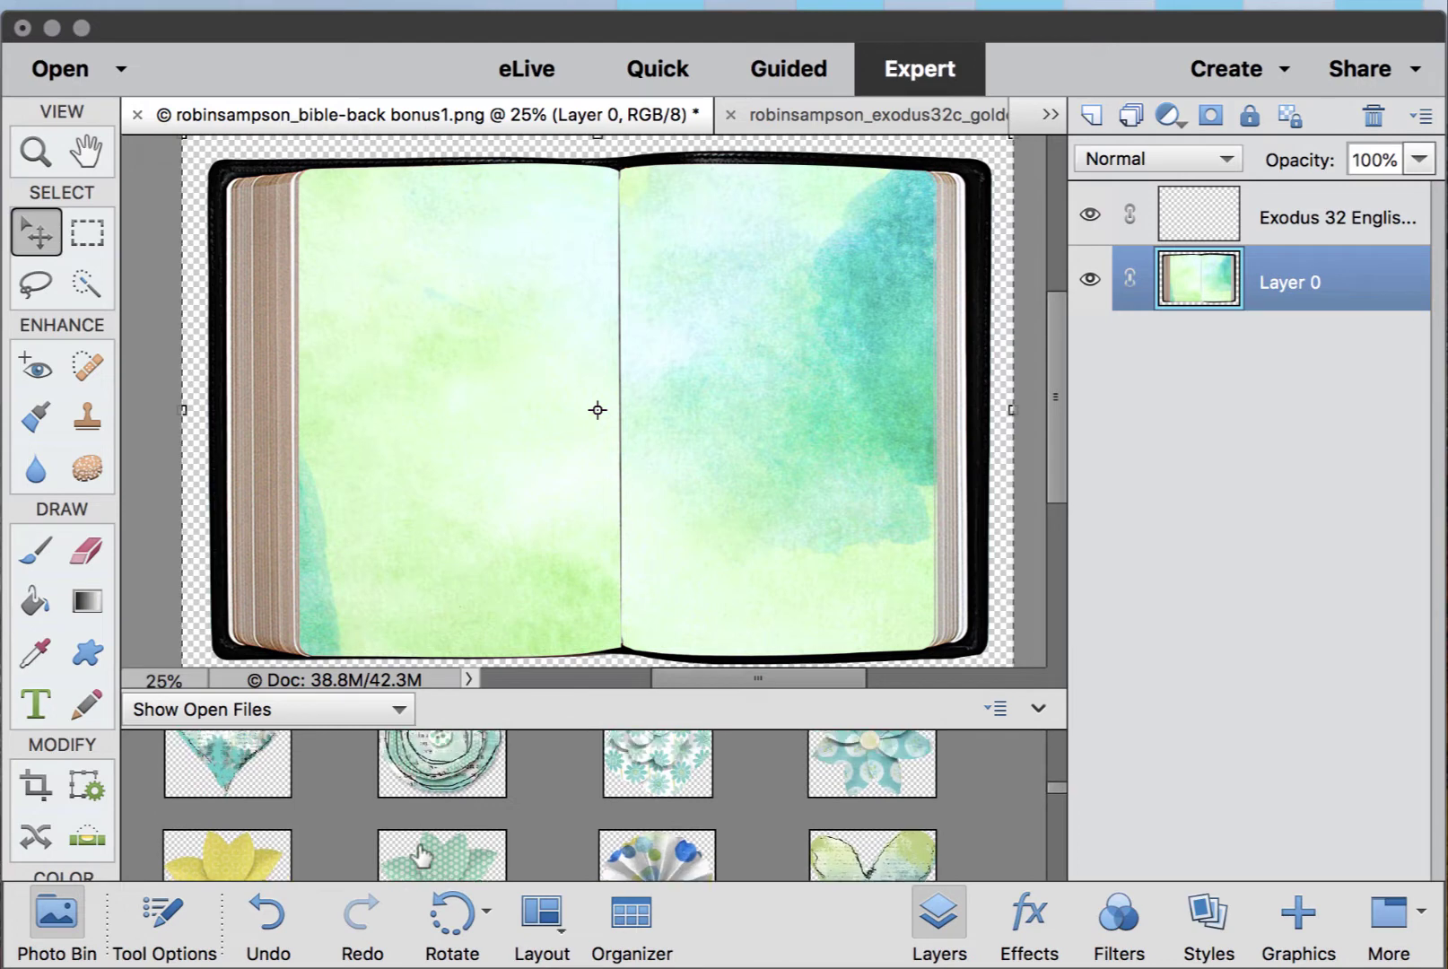
{"action": "scroll", "coordinate": [422, 857], "scroll_direction": "up", "scroll_amount": 15}
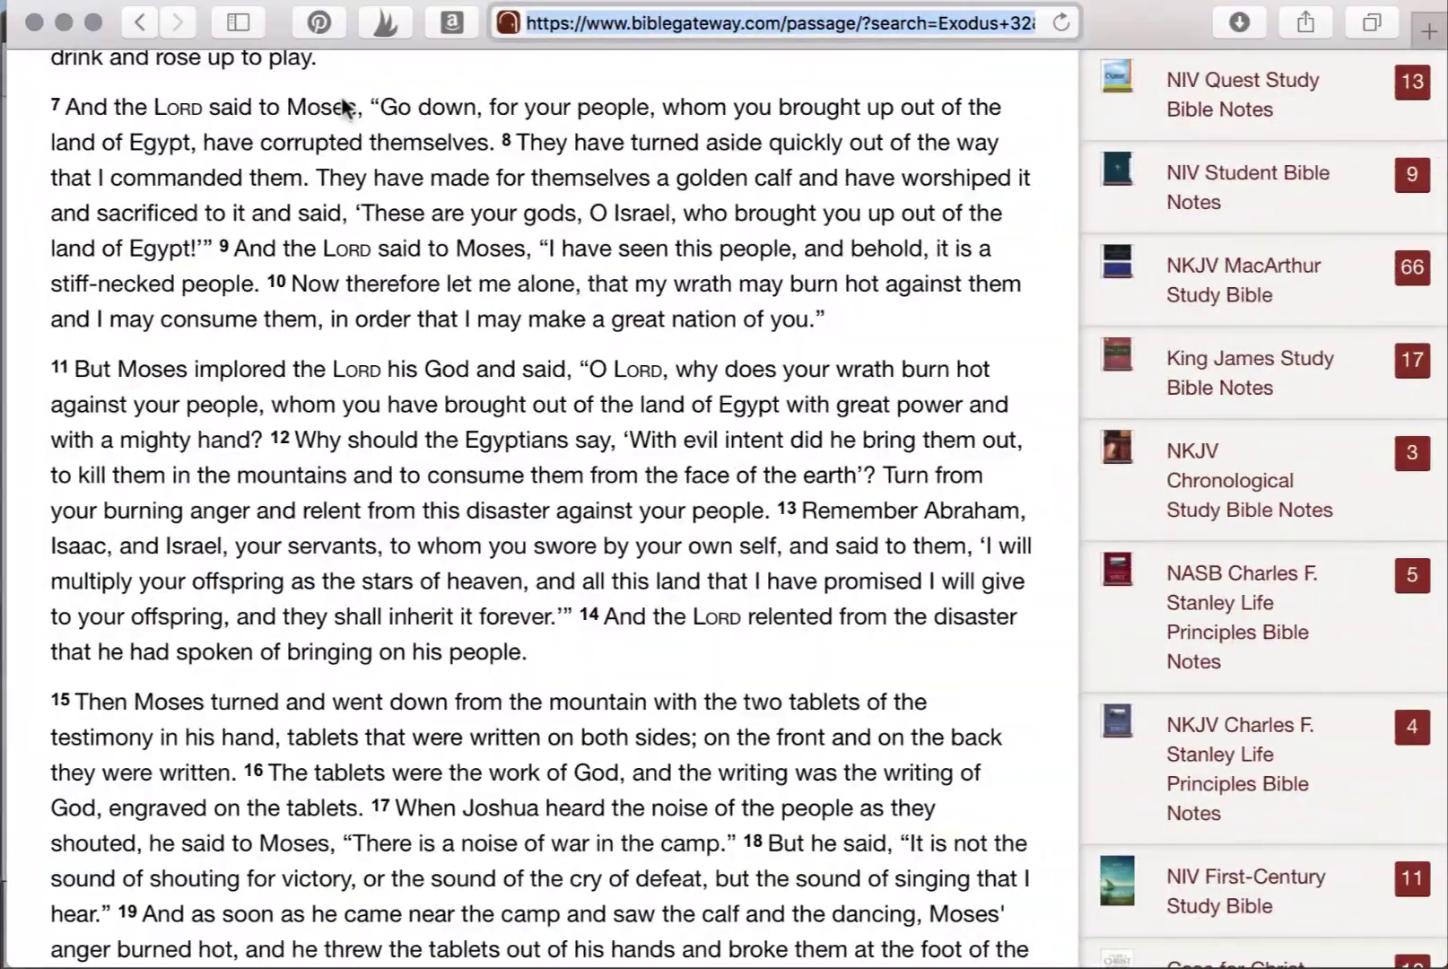
- In the browser, copy the Exodus 32 ESV passage from the heading "The Golden Calf" through the end of verse 15
{"action": "scroll", "coordinate": [342, 108], "scroll_direction": "up", "scroll_amount": 10}
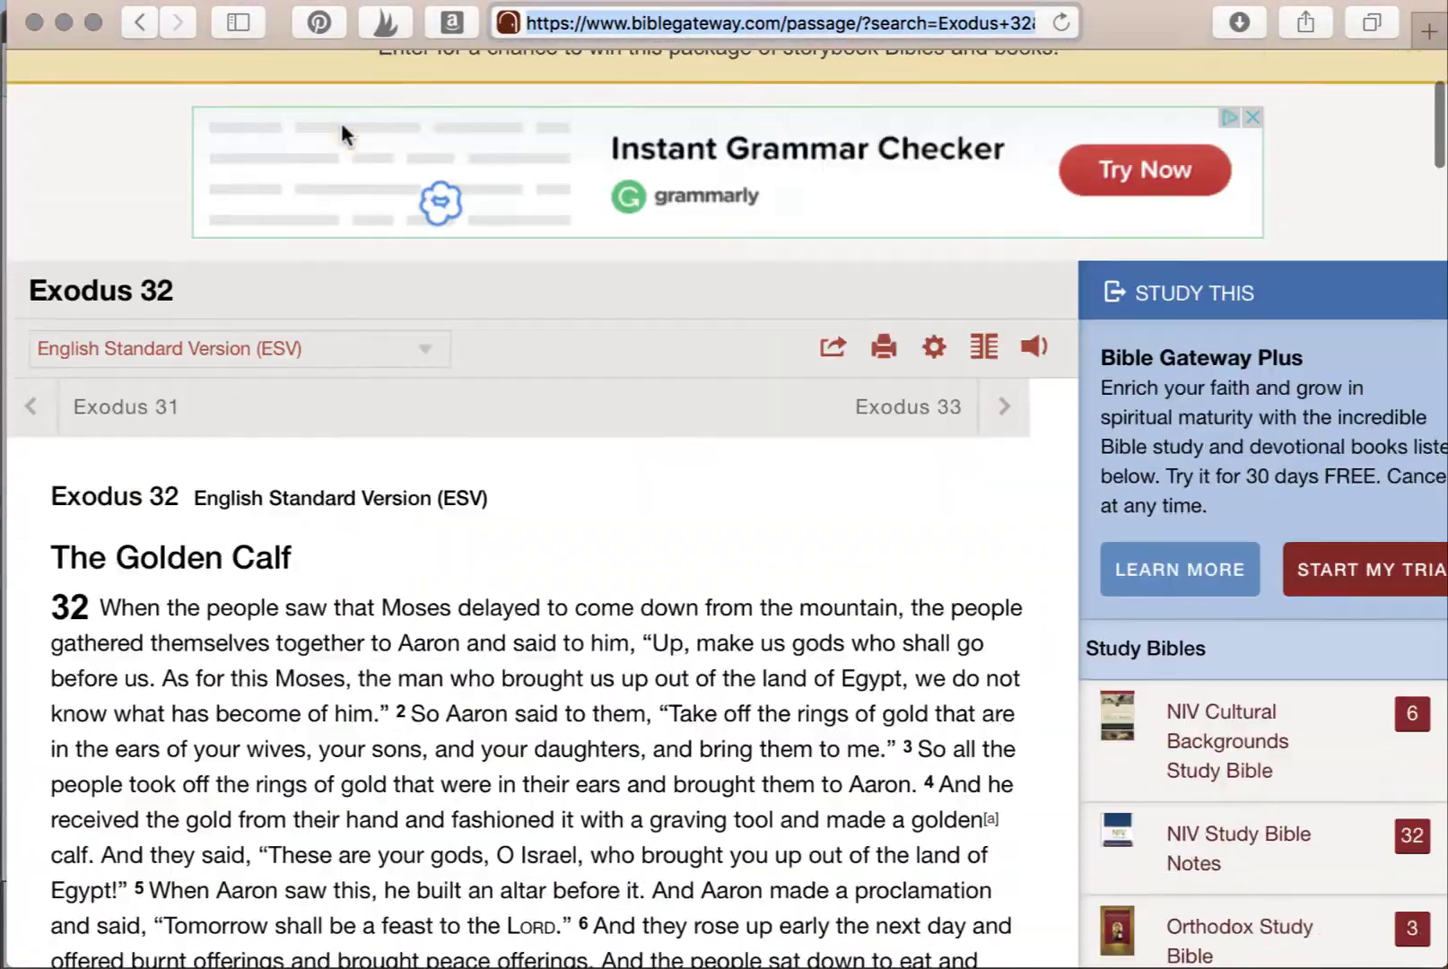
{"action": "scroll", "coordinate": [342, 133], "scroll_direction": "down", "scroll_amount": 5}
{"action": "left_click_drag", "start_coordinate": [61, 120], "coordinate": [235, 703]}
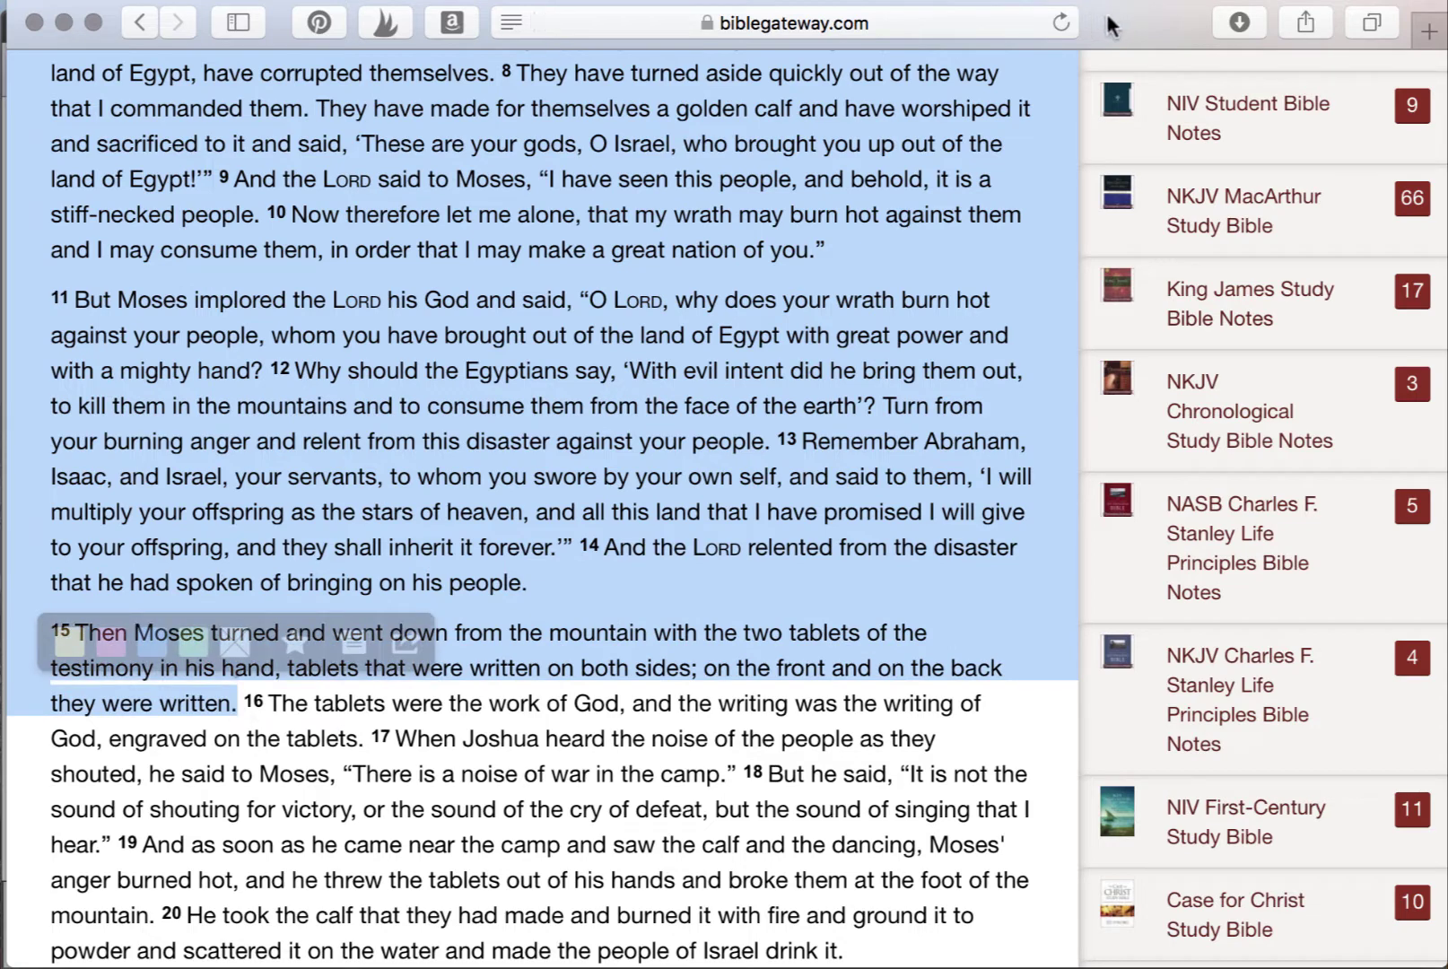
{"action": "left_click_drag", "start_coordinate": [1111, 27], "coordinate": [1269, 705]}
- Switch to Photoshop Elements and paste the passage into a tall horizontal text box on the book's left page, beside the center fold
{"action": "left_click", "coordinate": [597, 309]}
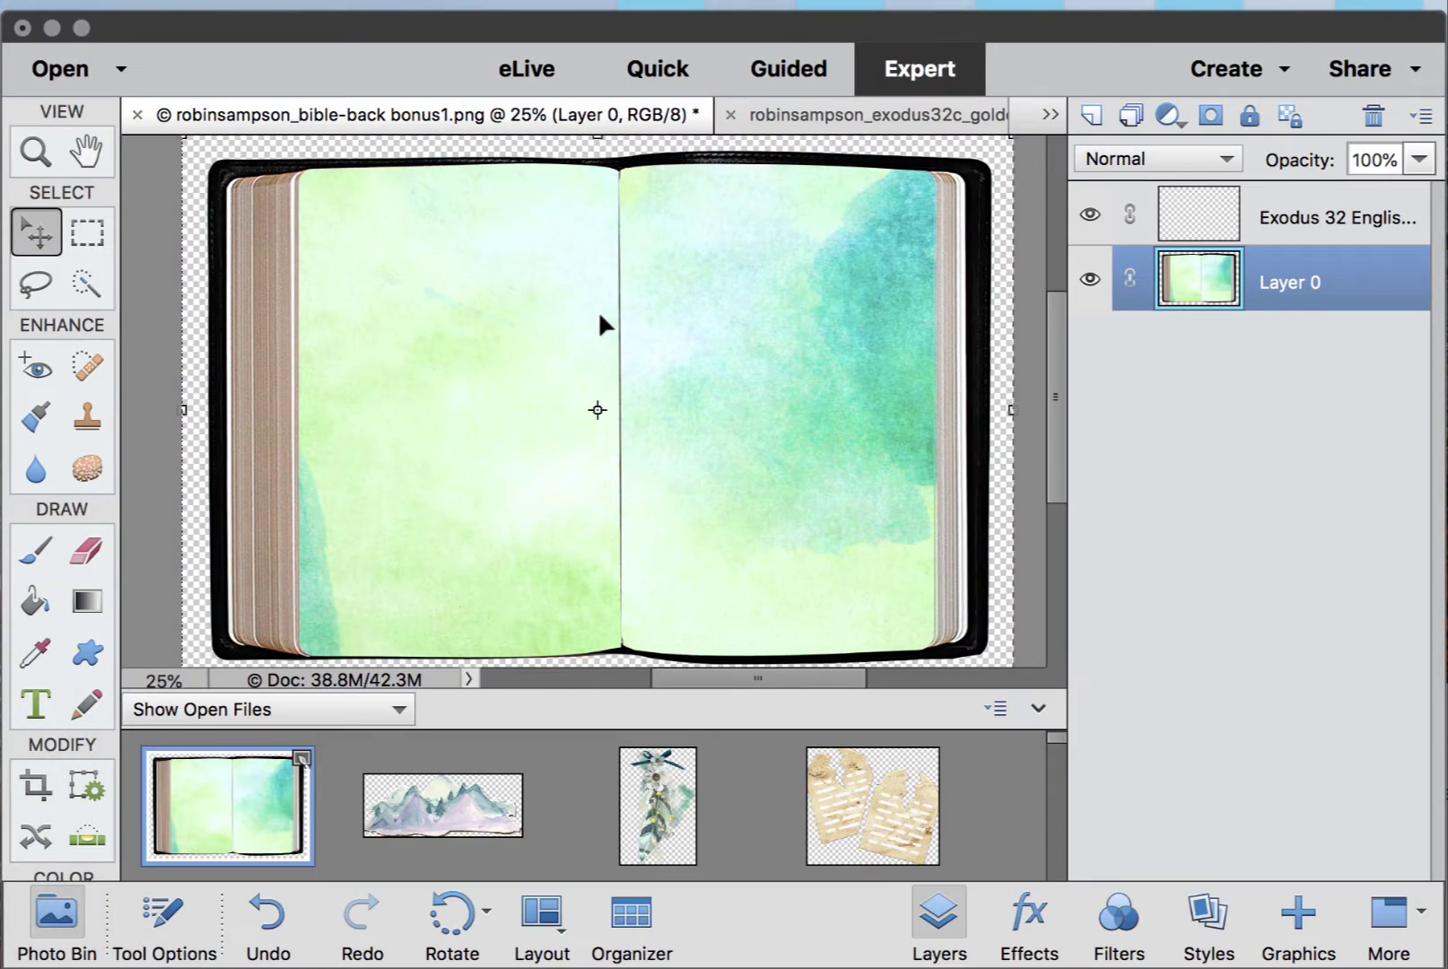
{"action": "left_click", "coordinate": [36, 698]}
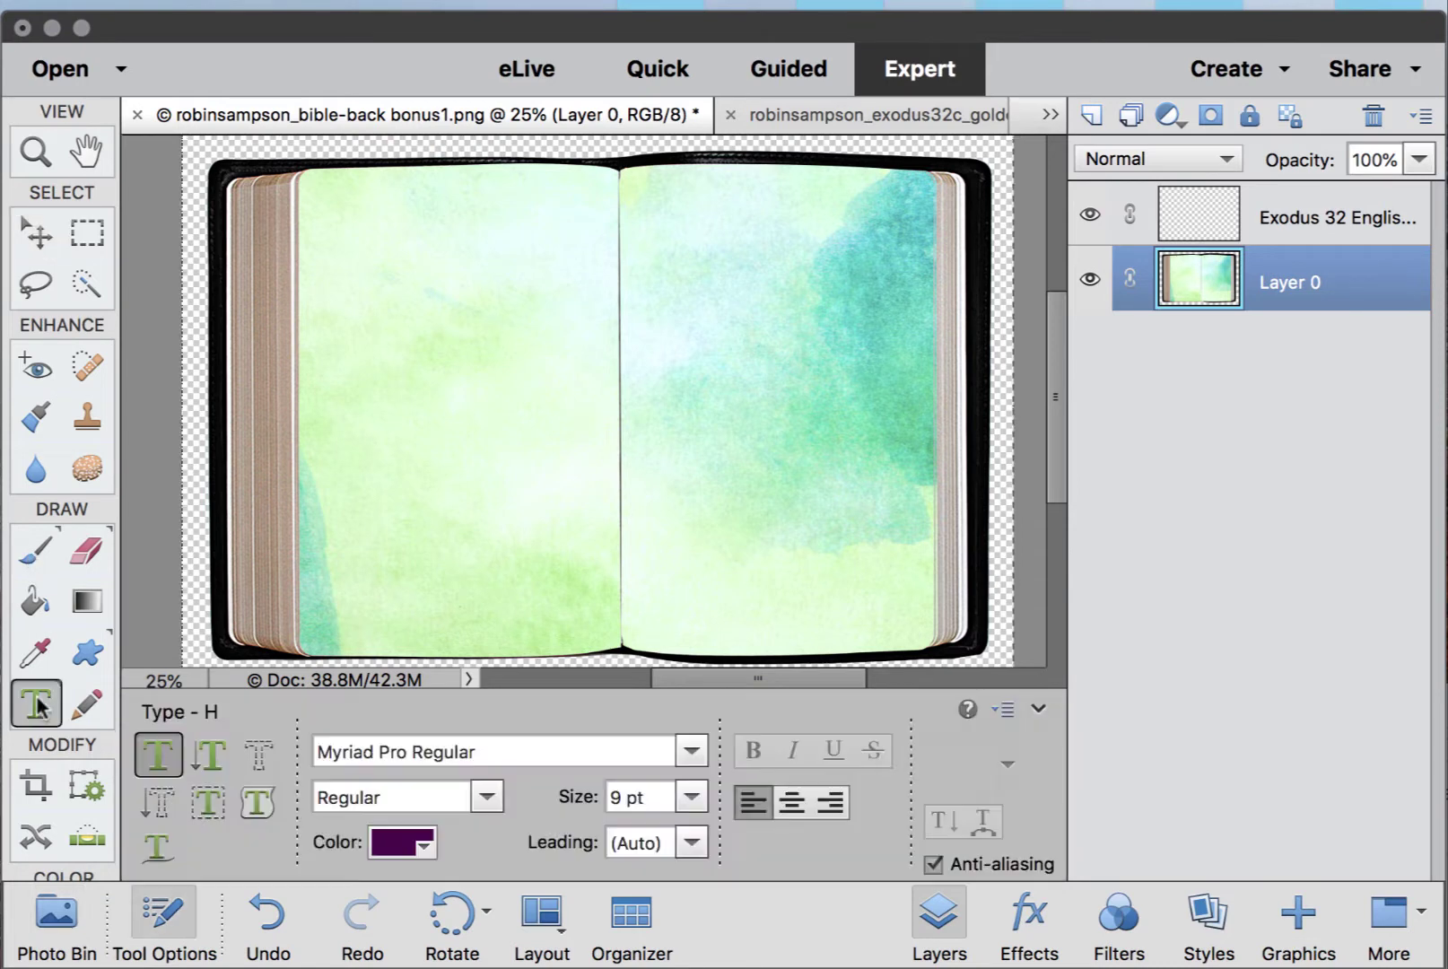
{"action": "left_click_drag", "start_coordinate": [426, 186], "coordinate": [598, 639]}
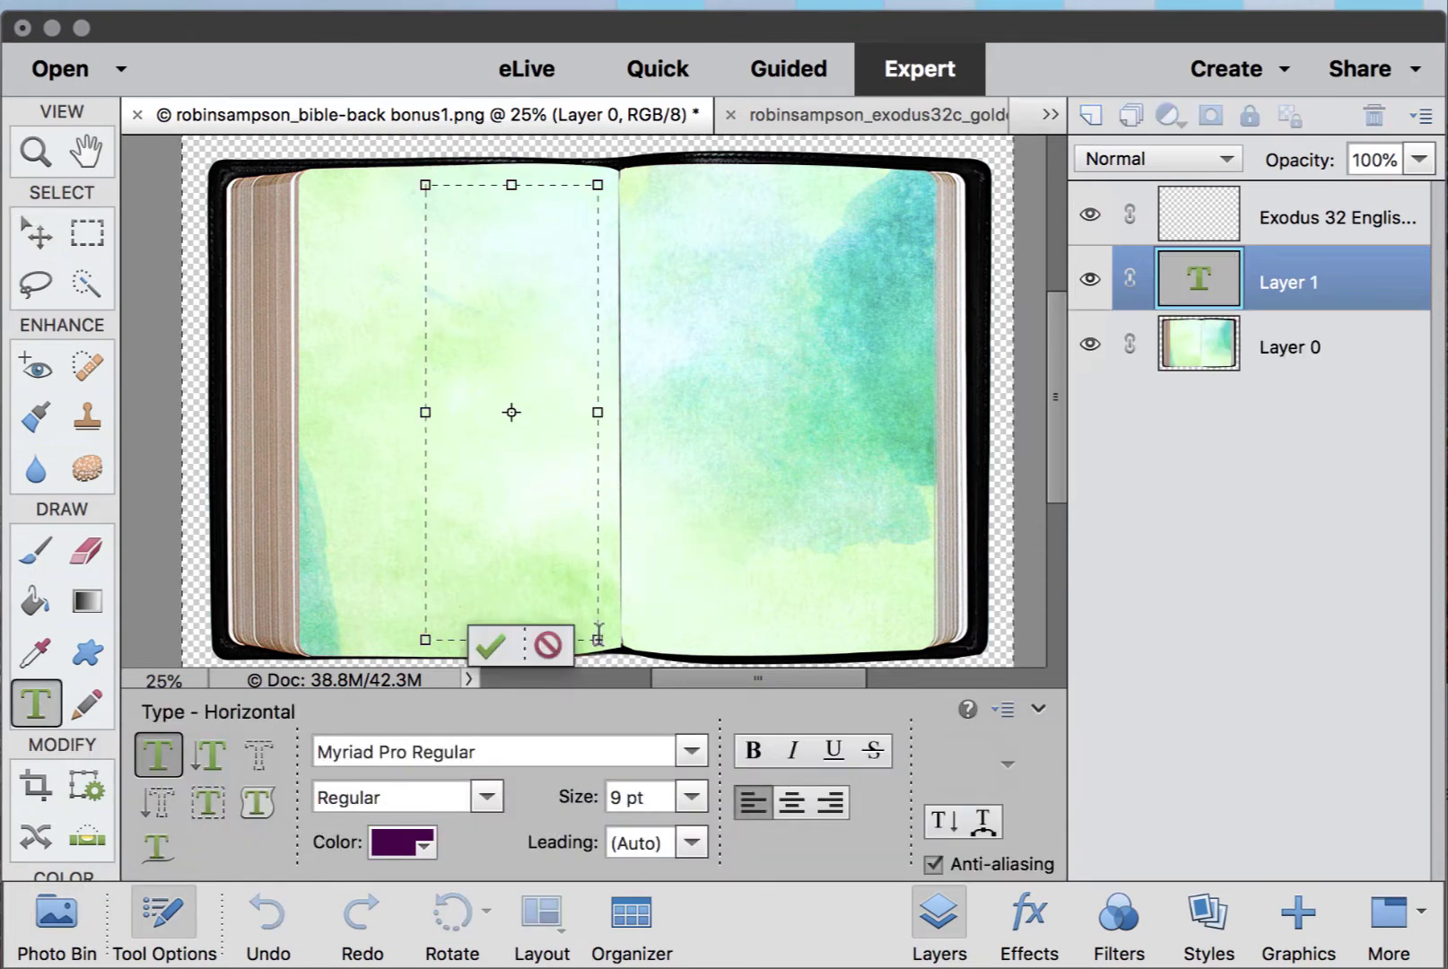
{"action": "key", "text": "super+v"}
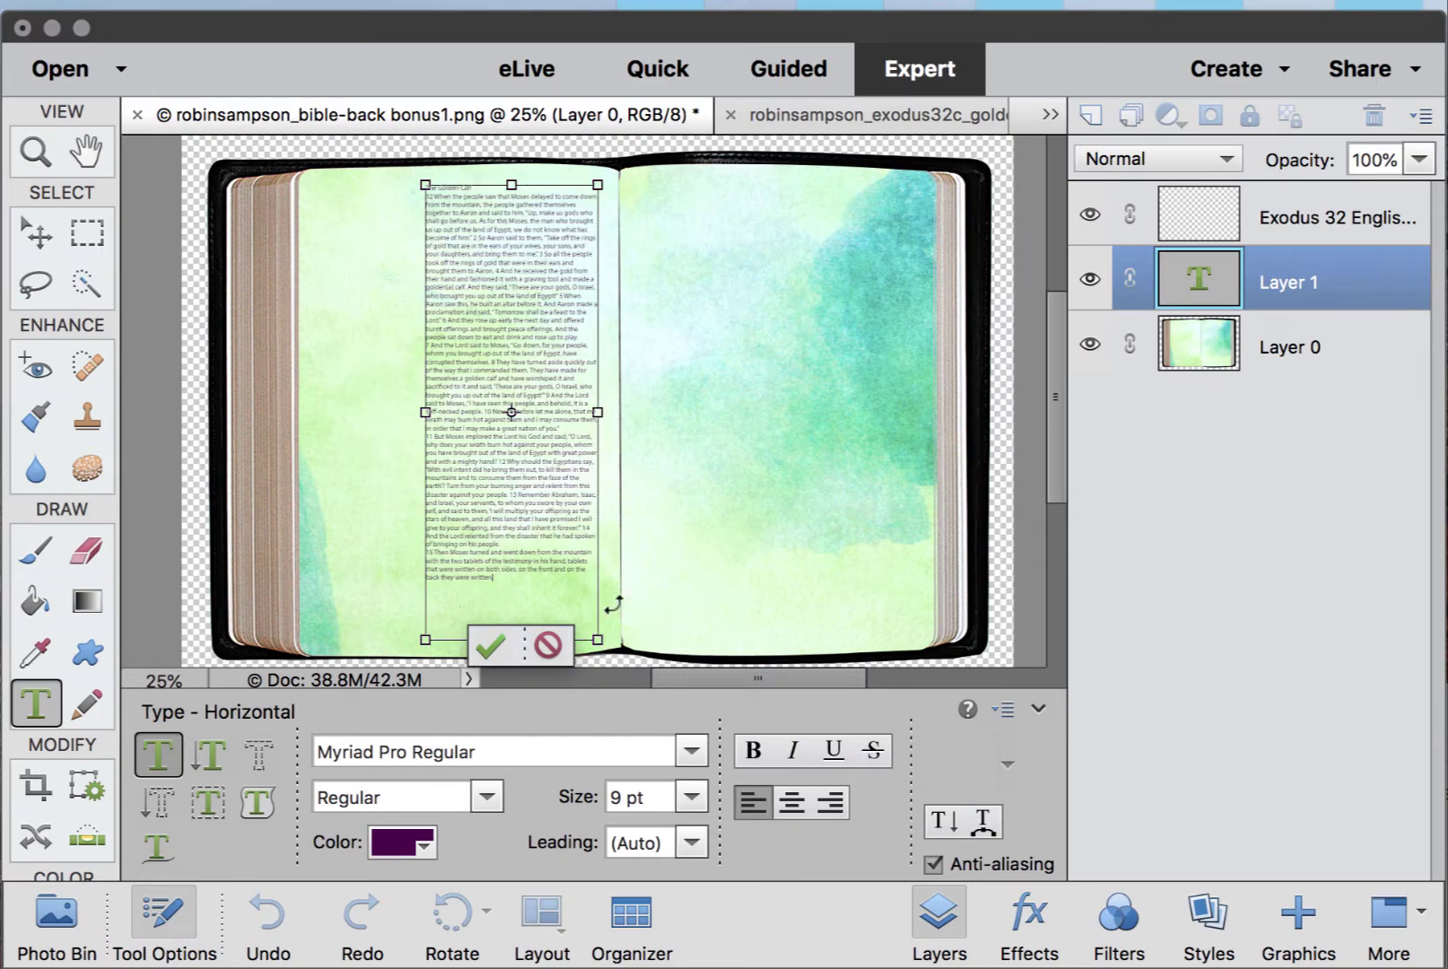
- Set the font of the entire pasted passage to Helvetica Regular
{"action": "key", "text": "super+equal"}
{"action": "key", "text": "super+equal"}
{"action": "key", "text": "super+equal"}
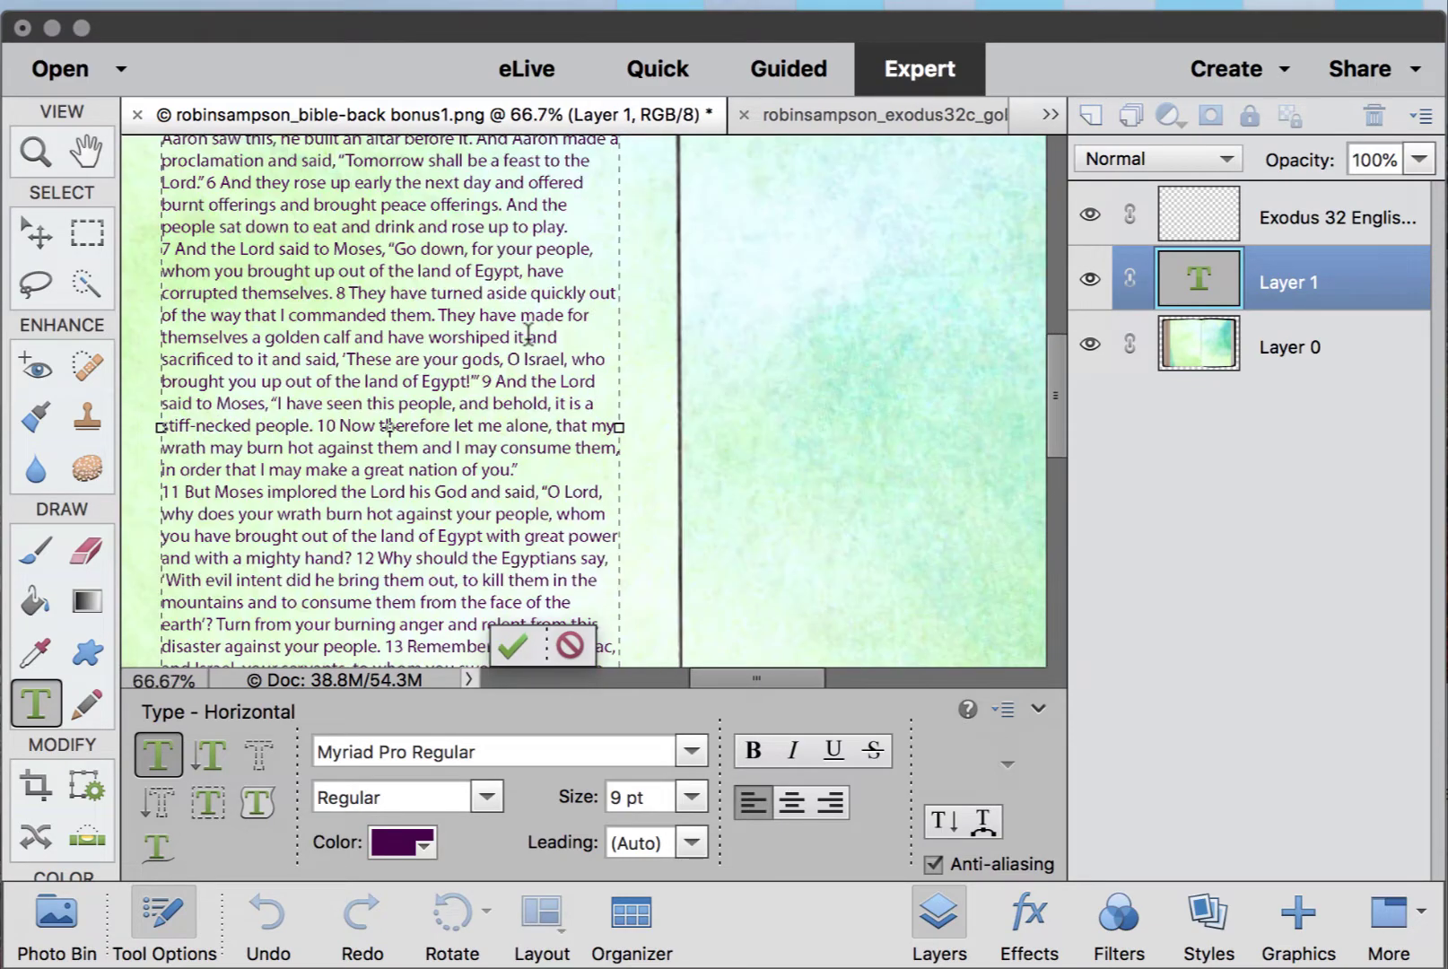
{"action": "scroll", "coordinate": [529, 334], "scroll_direction": "up", "scroll_amount": 10}
{"action": "scroll", "coordinate": [538, 354], "scroll_direction": "left", "scroll_amount": 4}
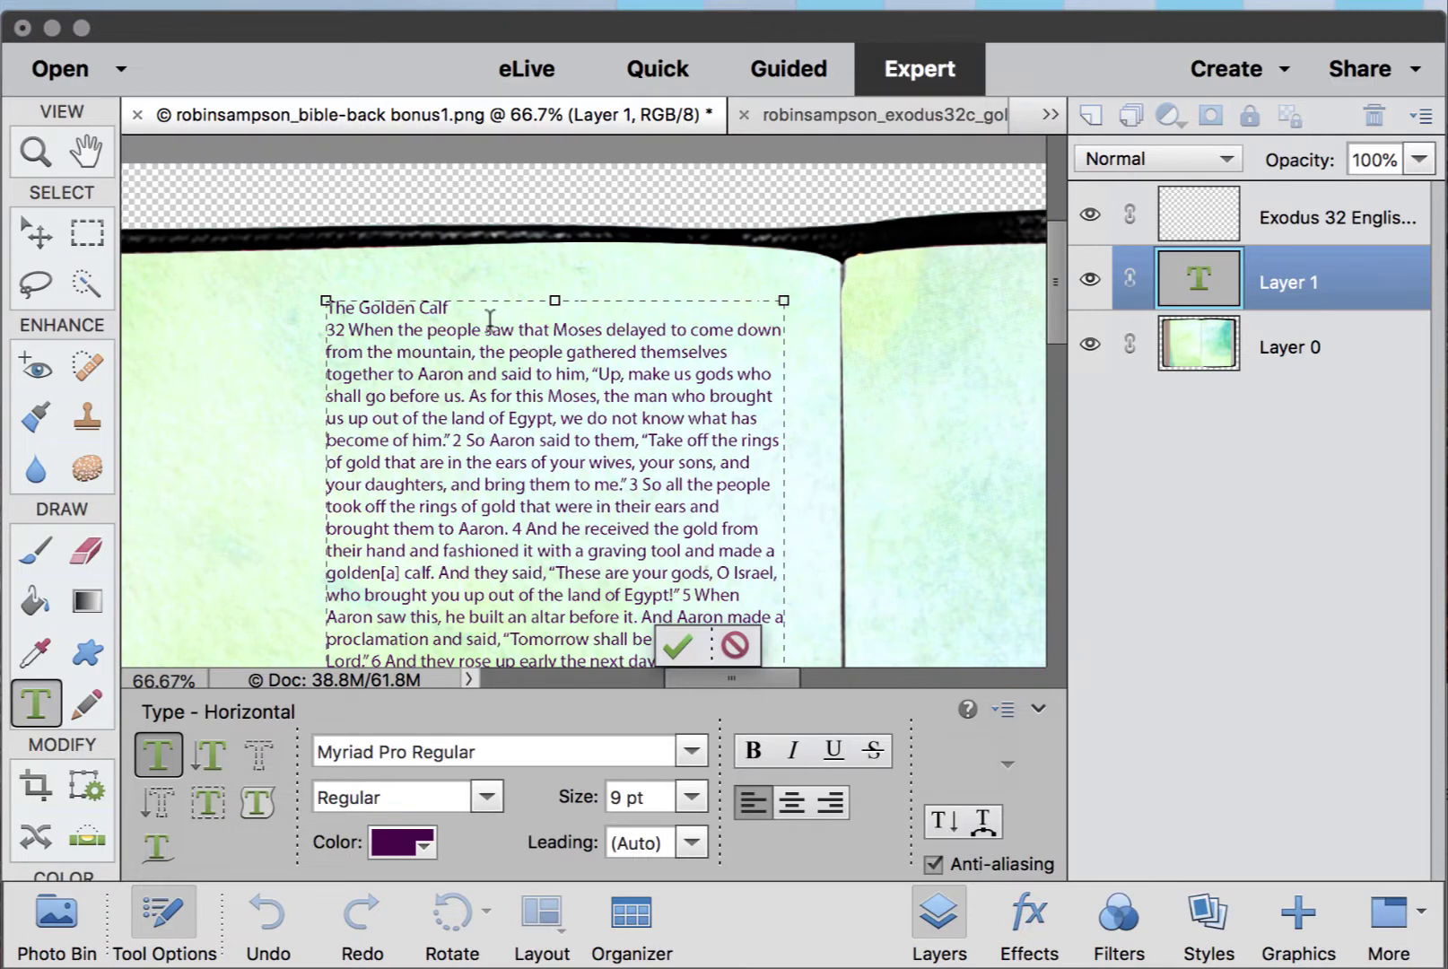
{"action": "key", "text": "super+a"}
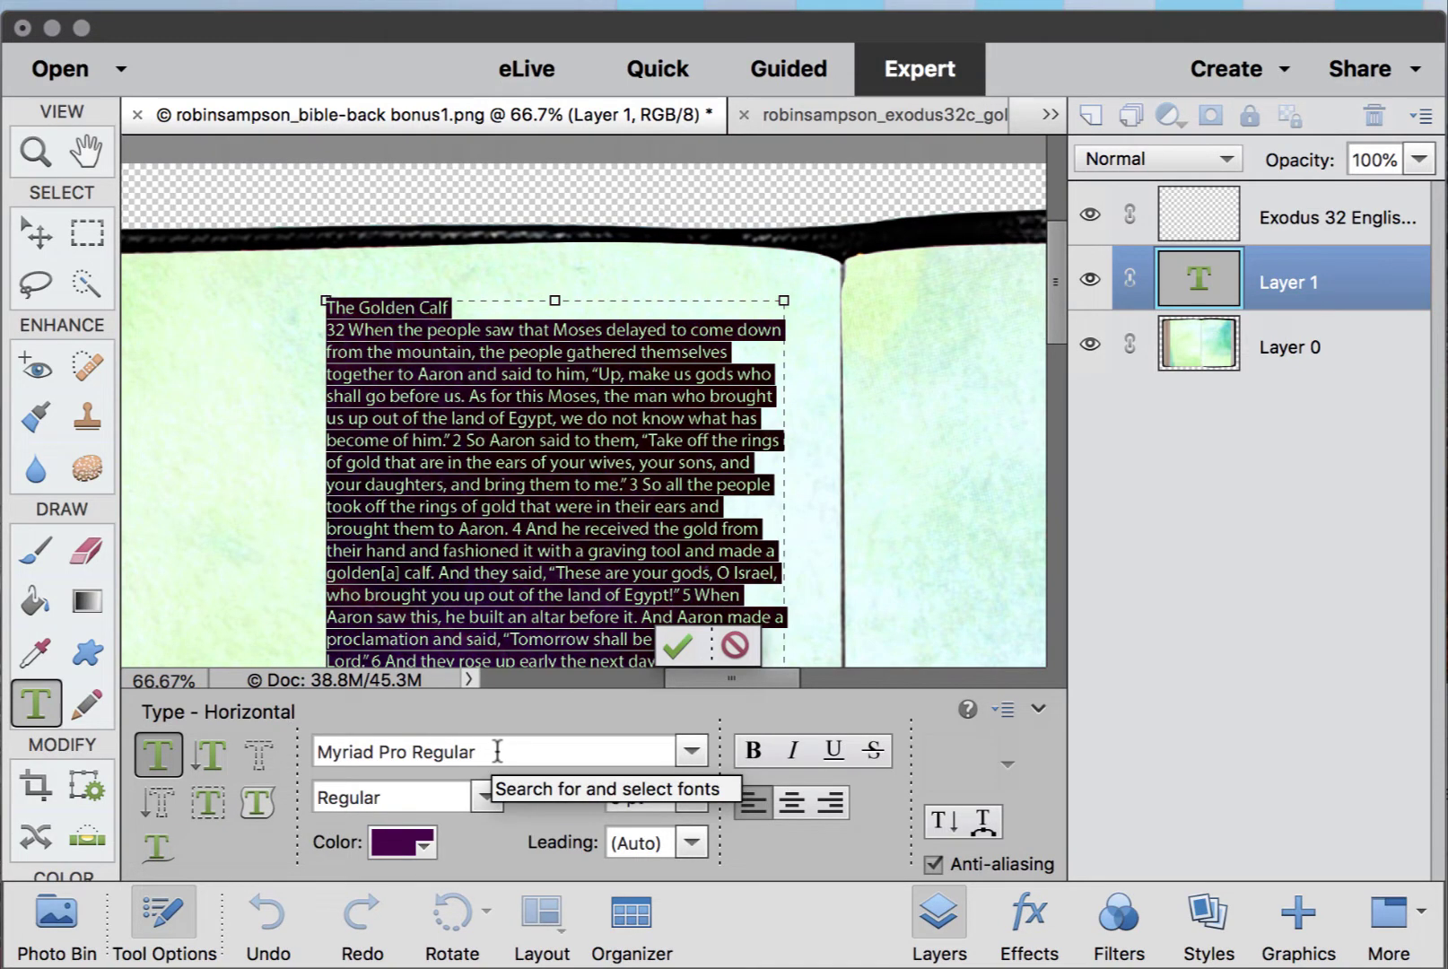
{"action": "left_click", "coordinate": [698, 748]}
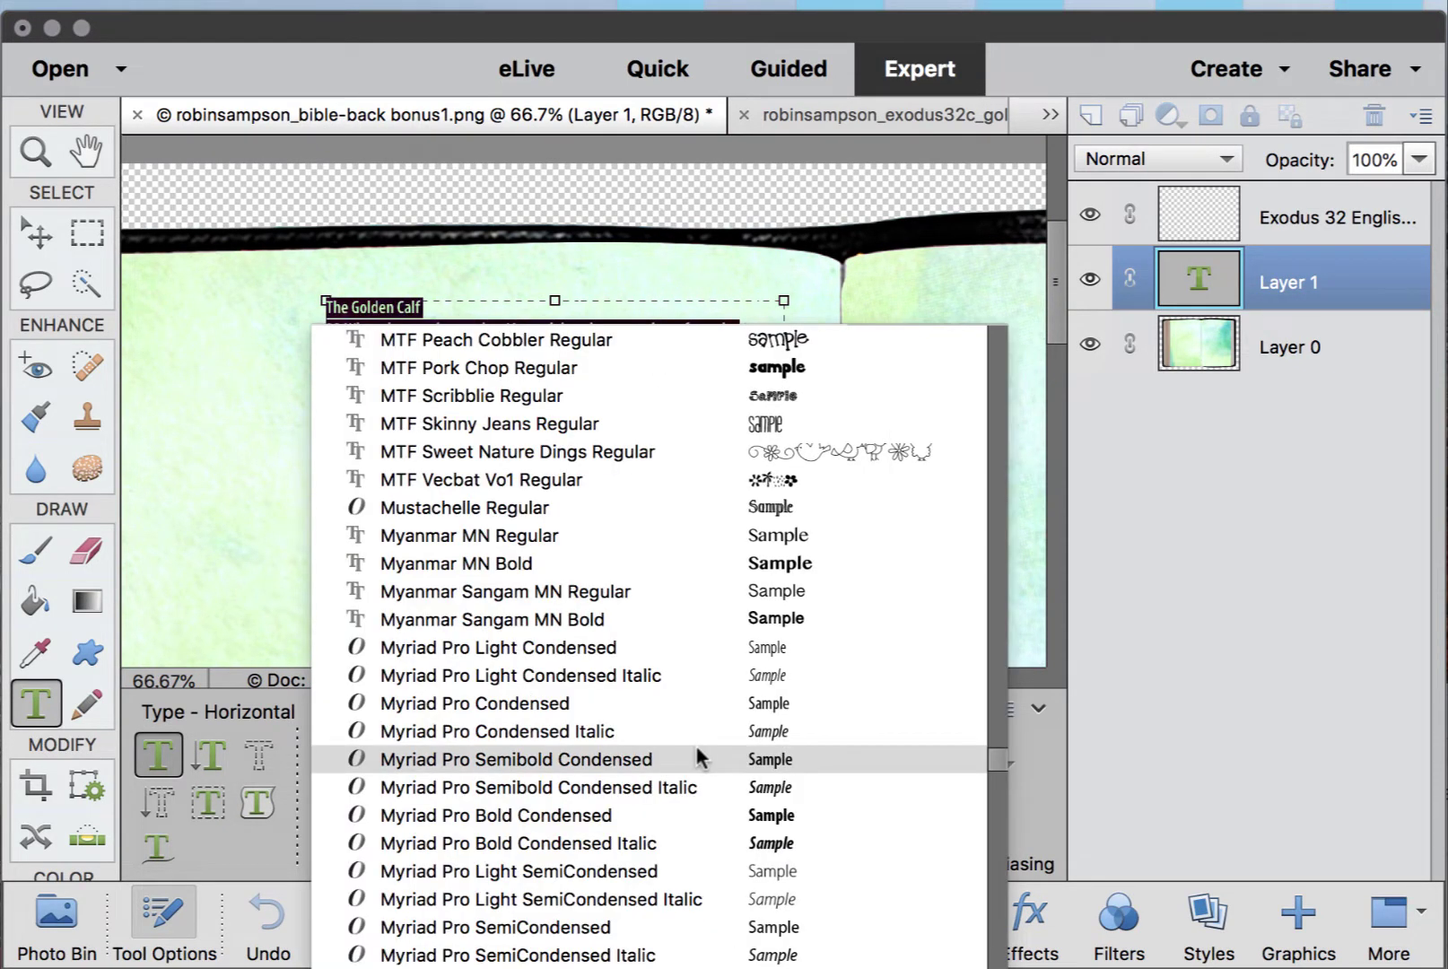
{"action": "type", "text": "el"}
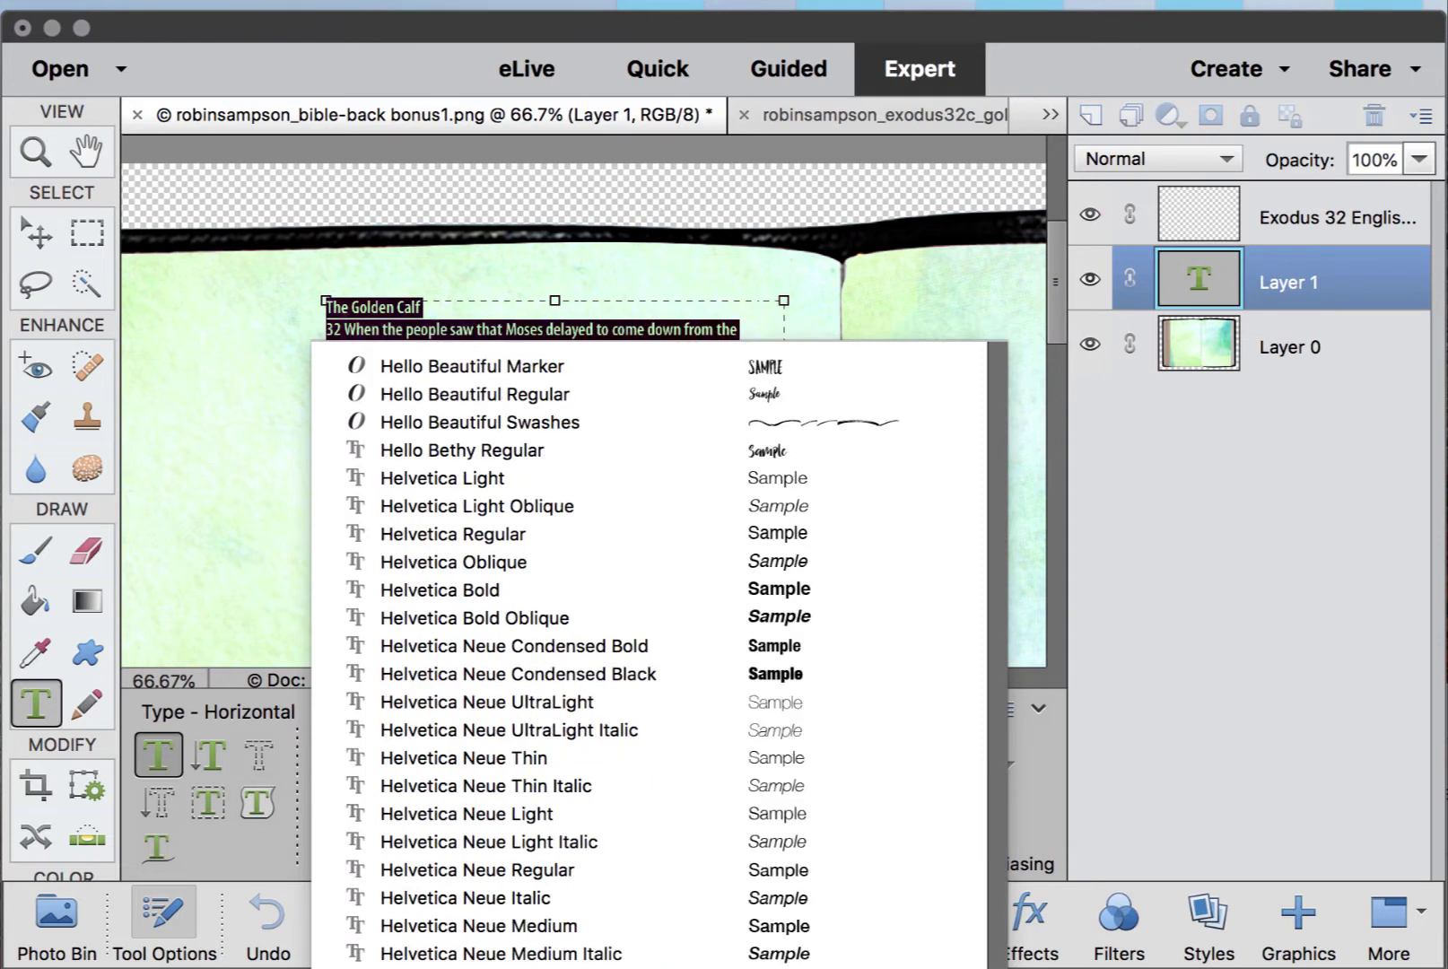
{"action": "left_click", "coordinate": [561, 533]}
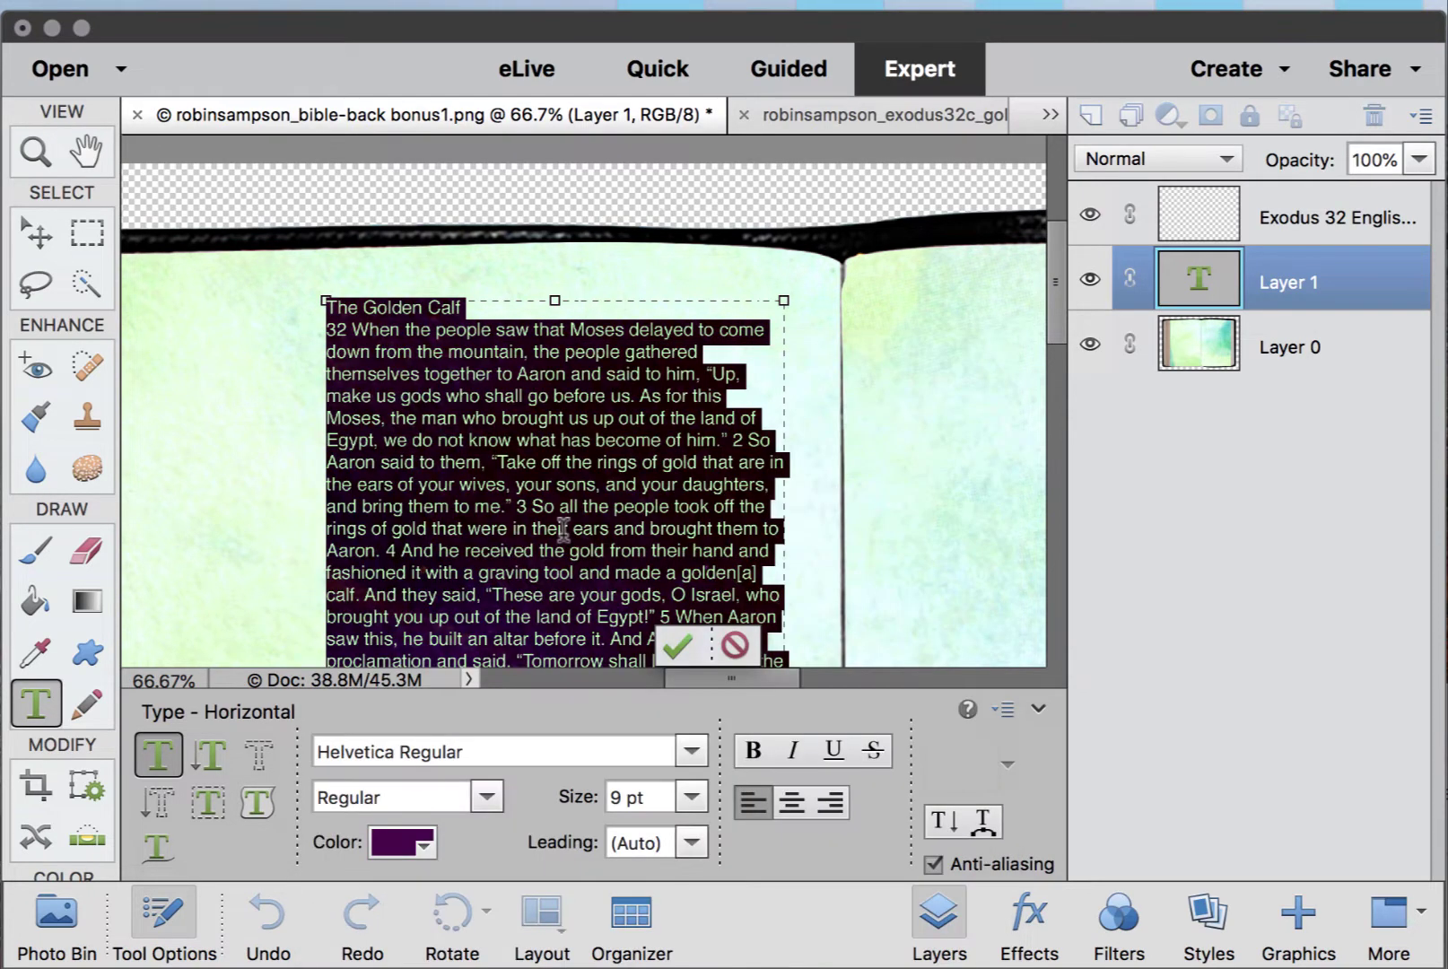
{"action": "left_click", "coordinate": [592, 350]}
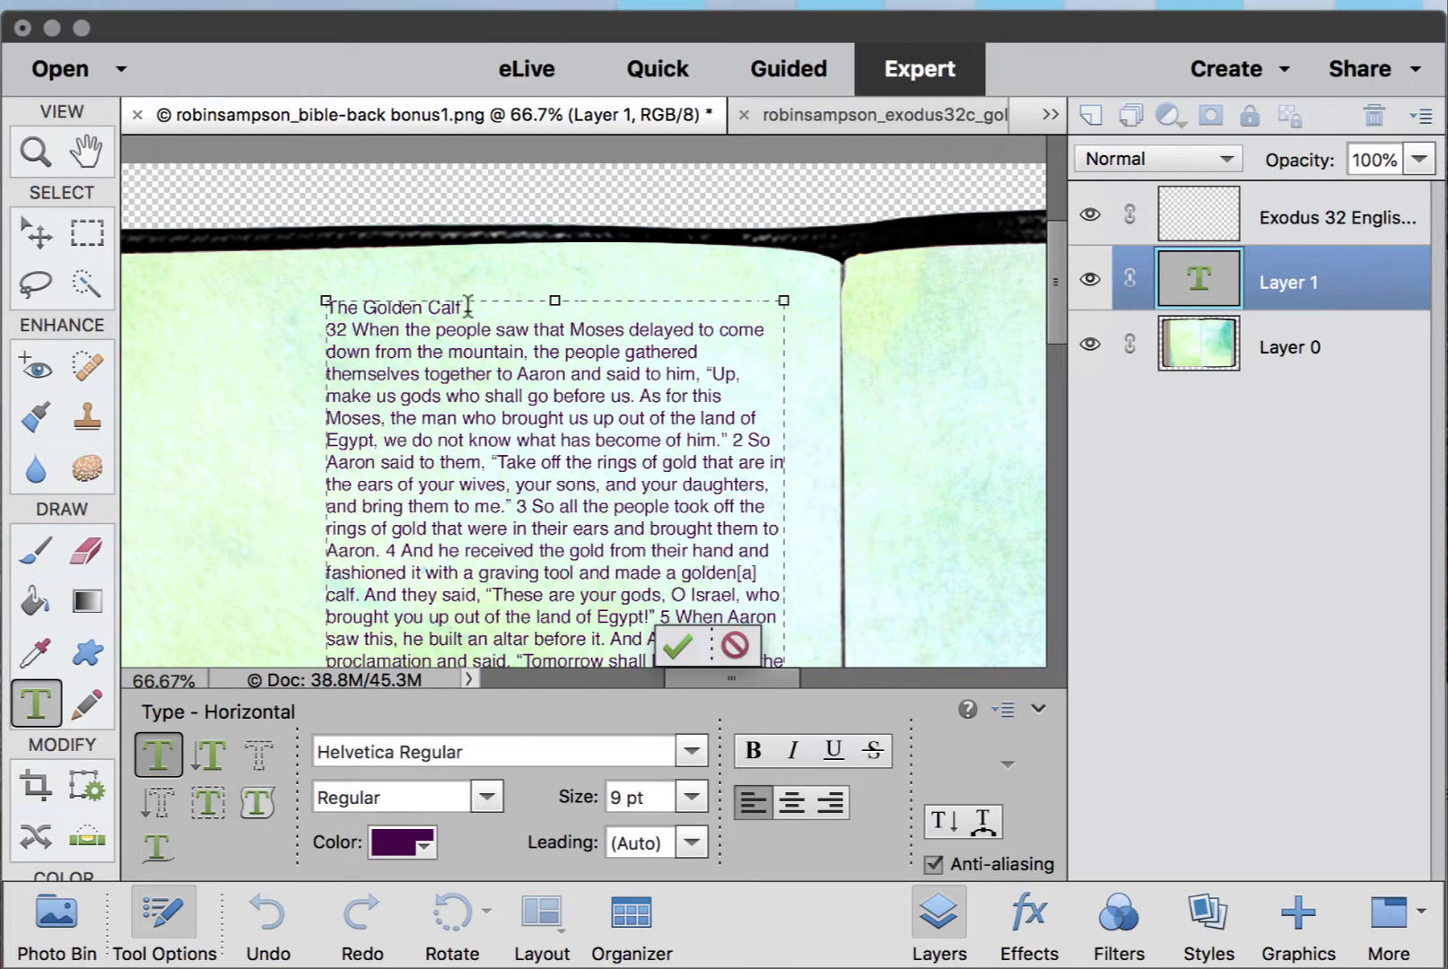
- Set the font style of the heading "The Golden Calf" to Bold
{"action": "left_click_drag", "start_coordinate": [468, 307], "coordinate": [282, 305]}
{"action": "left_click", "coordinate": [488, 796]}
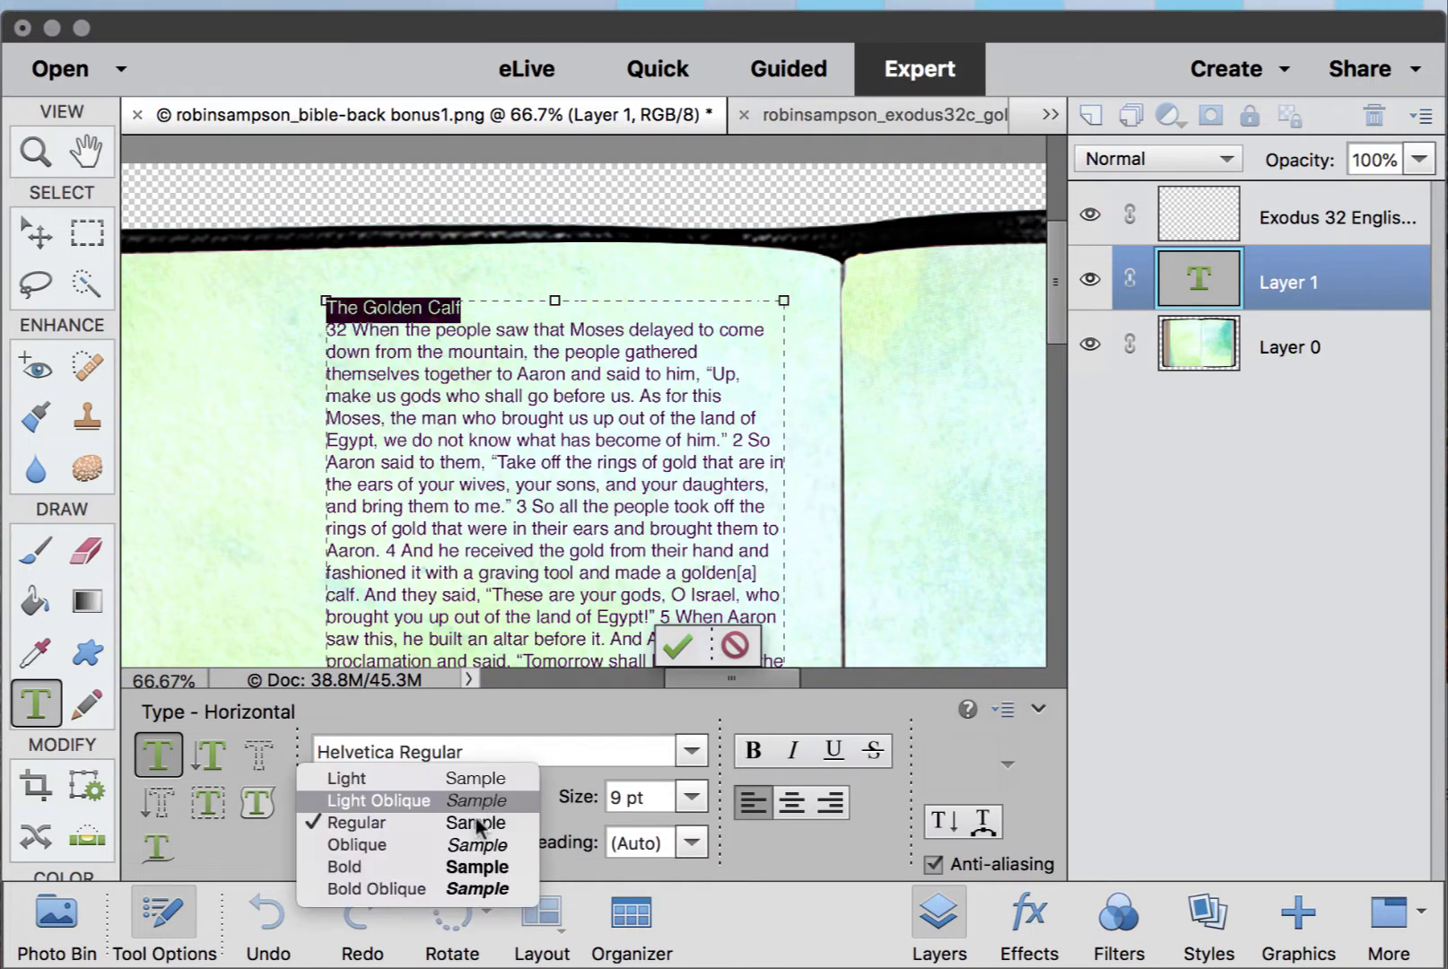
{"action": "left_click", "coordinate": [345, 866]}
{"action": "left_click", "coordinate": [641, 459]}
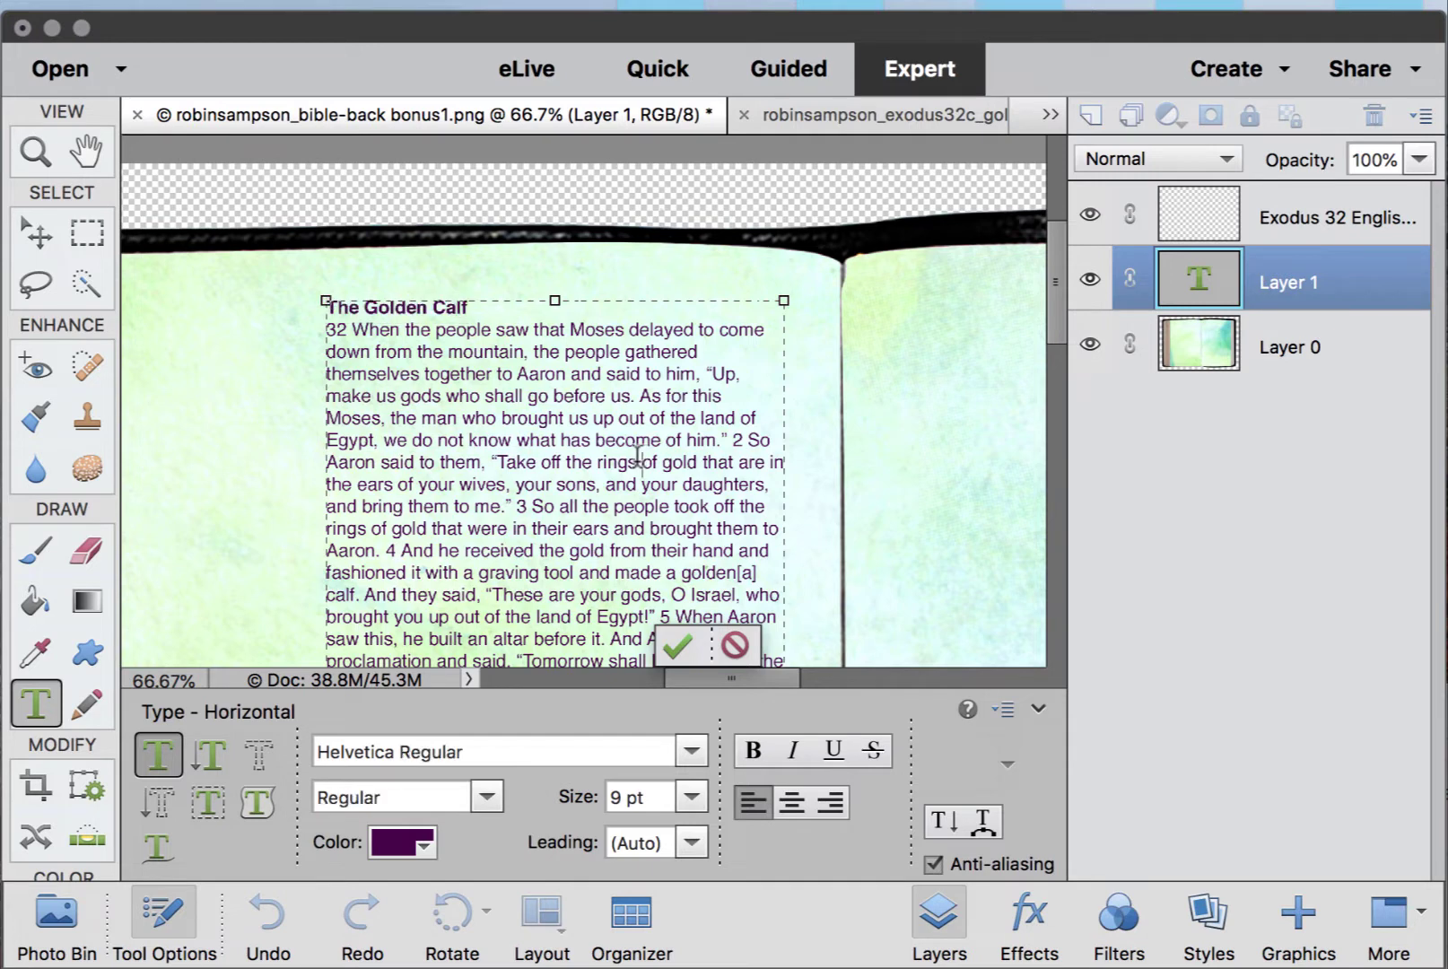
- Try alternative fonts, such as Glamorous Silhouette Regular, with the insertion point in the body text
{"action": "left_click", "coordinate": [690, 753]}
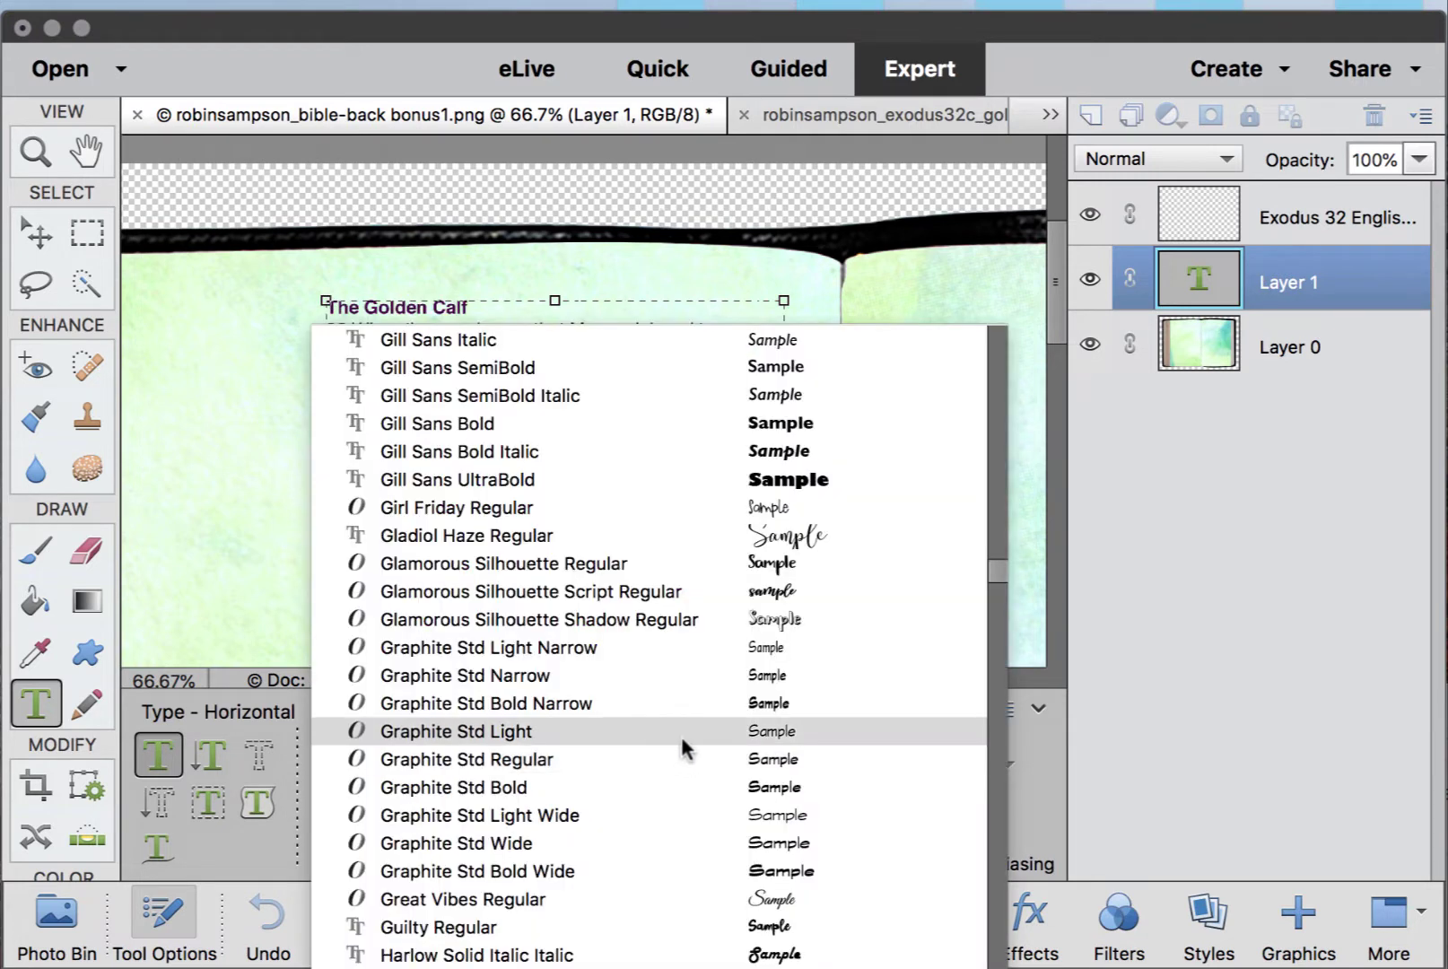
{"action": "left_click", "coordinate": [721, 252]}
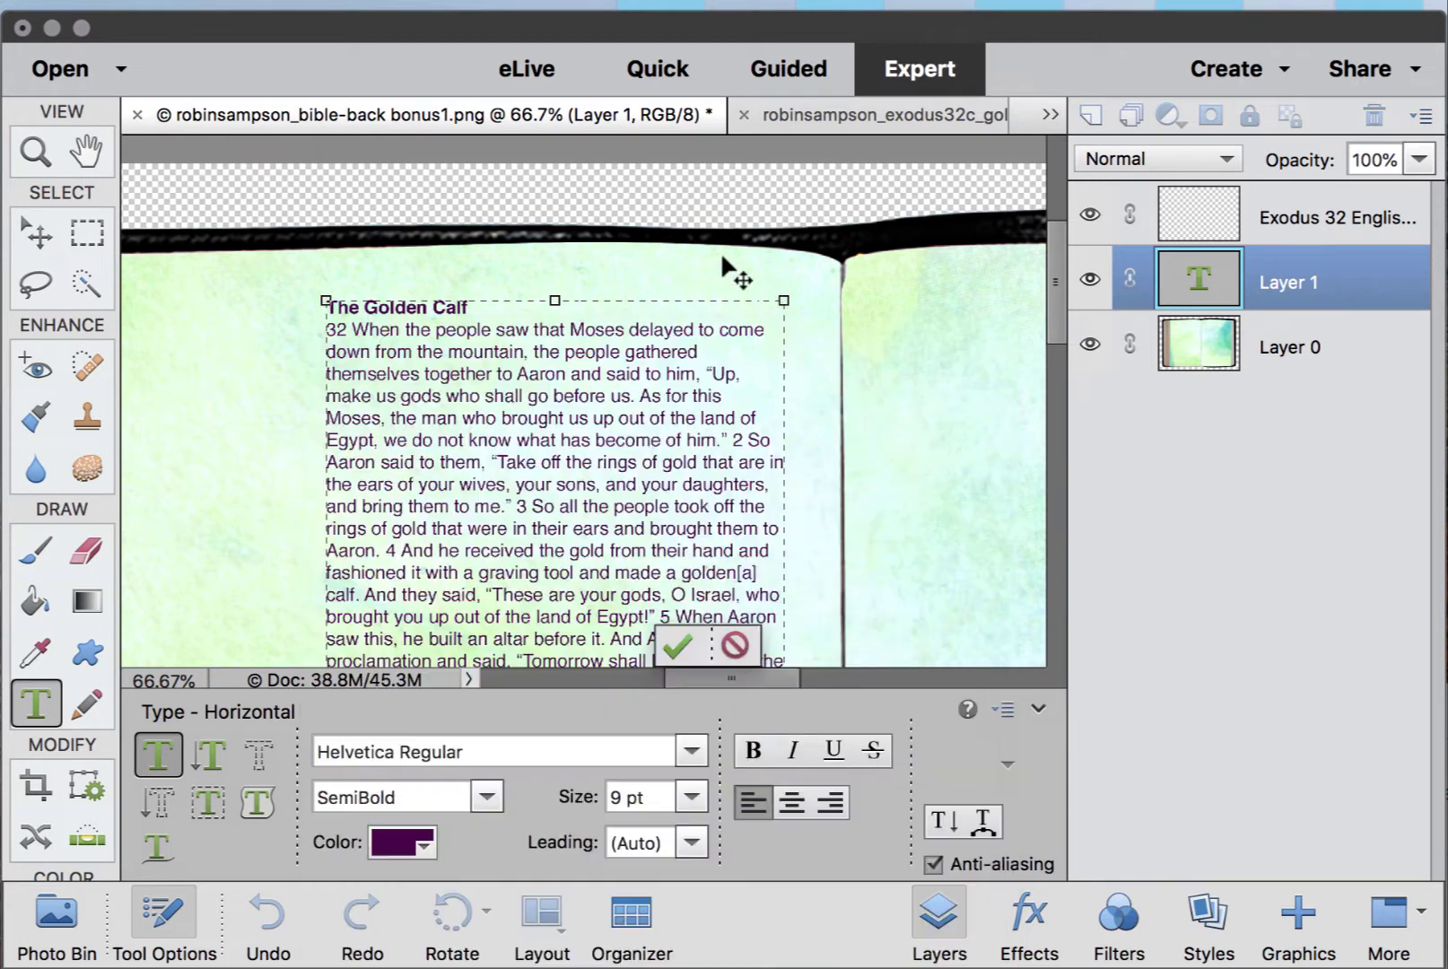
{"action": "left_click", "coordinate": [414, 752]}
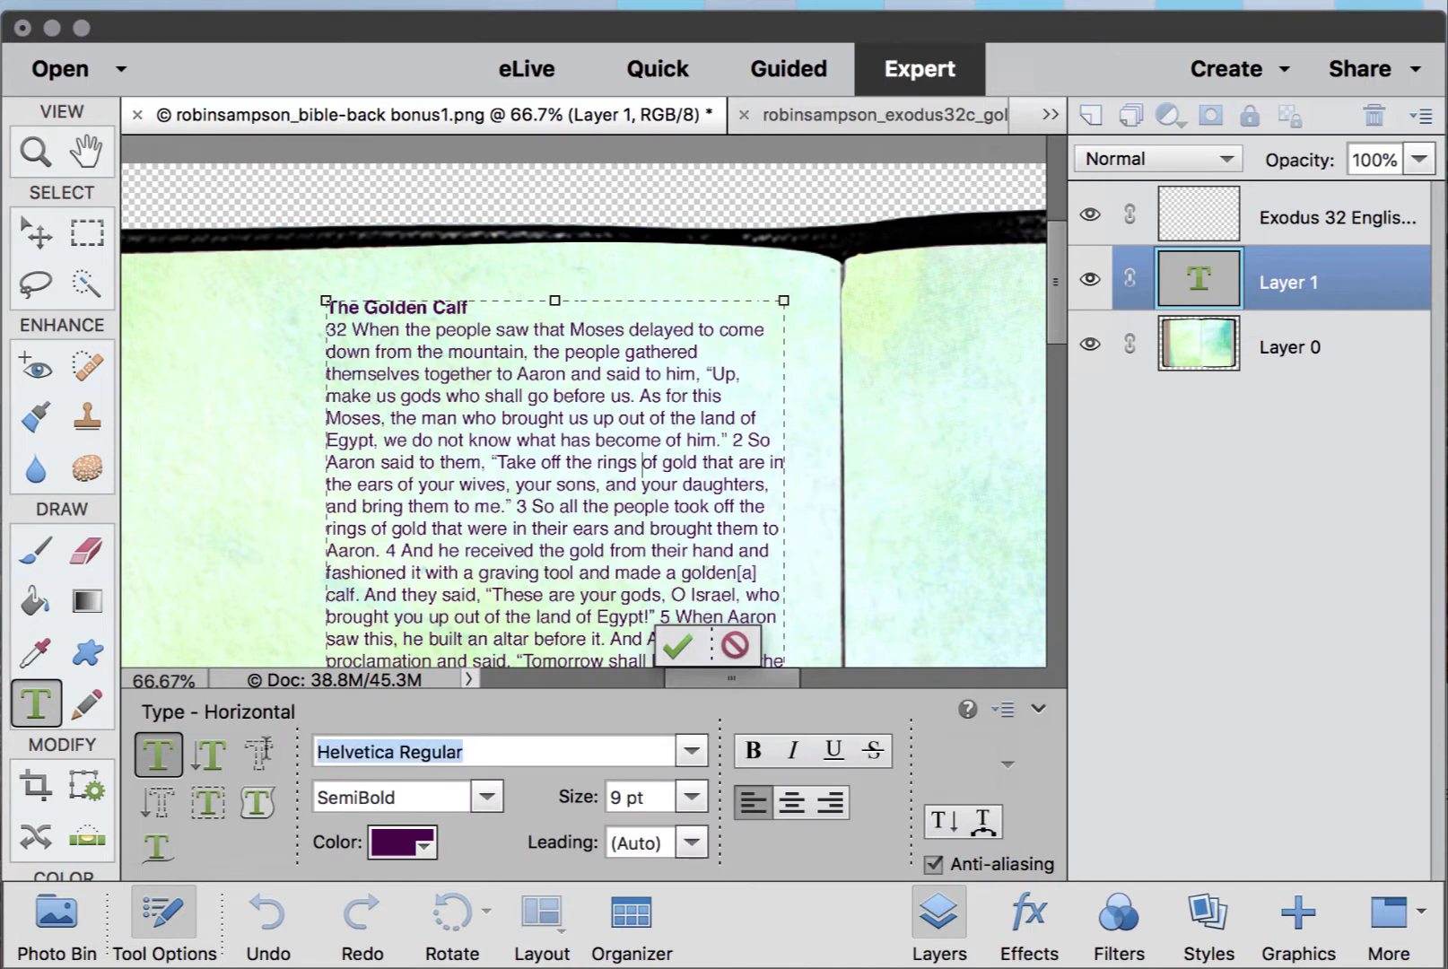
{"action": "key", "text": "Down"}
{"action": "key", "text": "Down"}
{"action": "key", "text": "Down"}
{"action": "key", "text": "Down"}
{"action": "key", "text": "Down"}
{"action": "key", "text": "Down"}
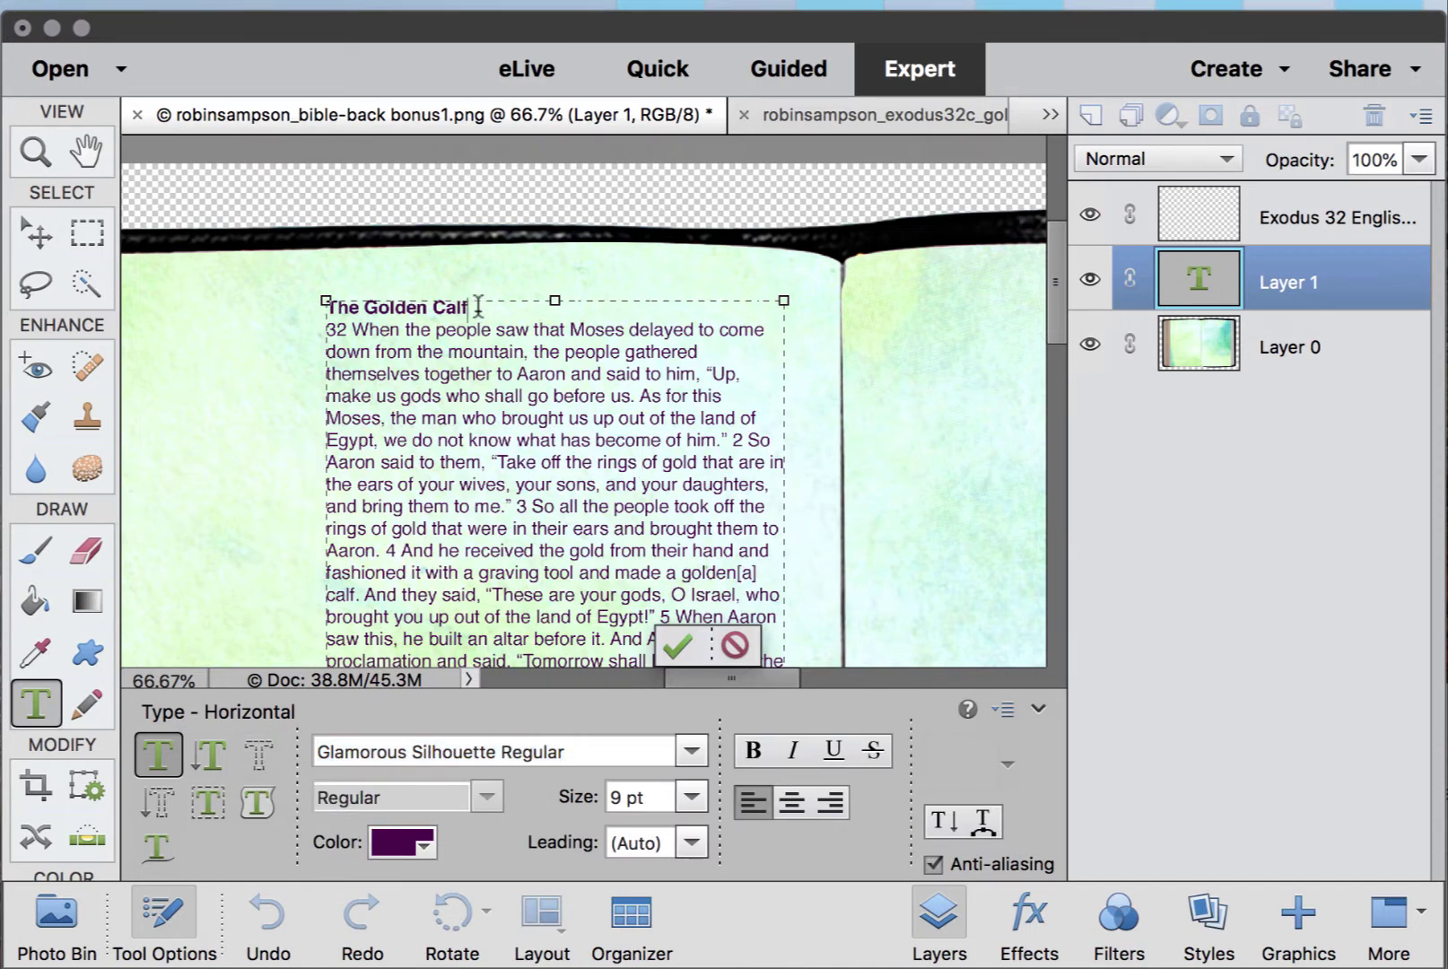
- Preview a series of fonts on the heading "The Golden Calf", from Helvetica Neue Condensed Bold through Hoefler Text Italic
{"action": "left_click_drag", "start_coordinate": [475, 307], "coordinate": [272, 291]}
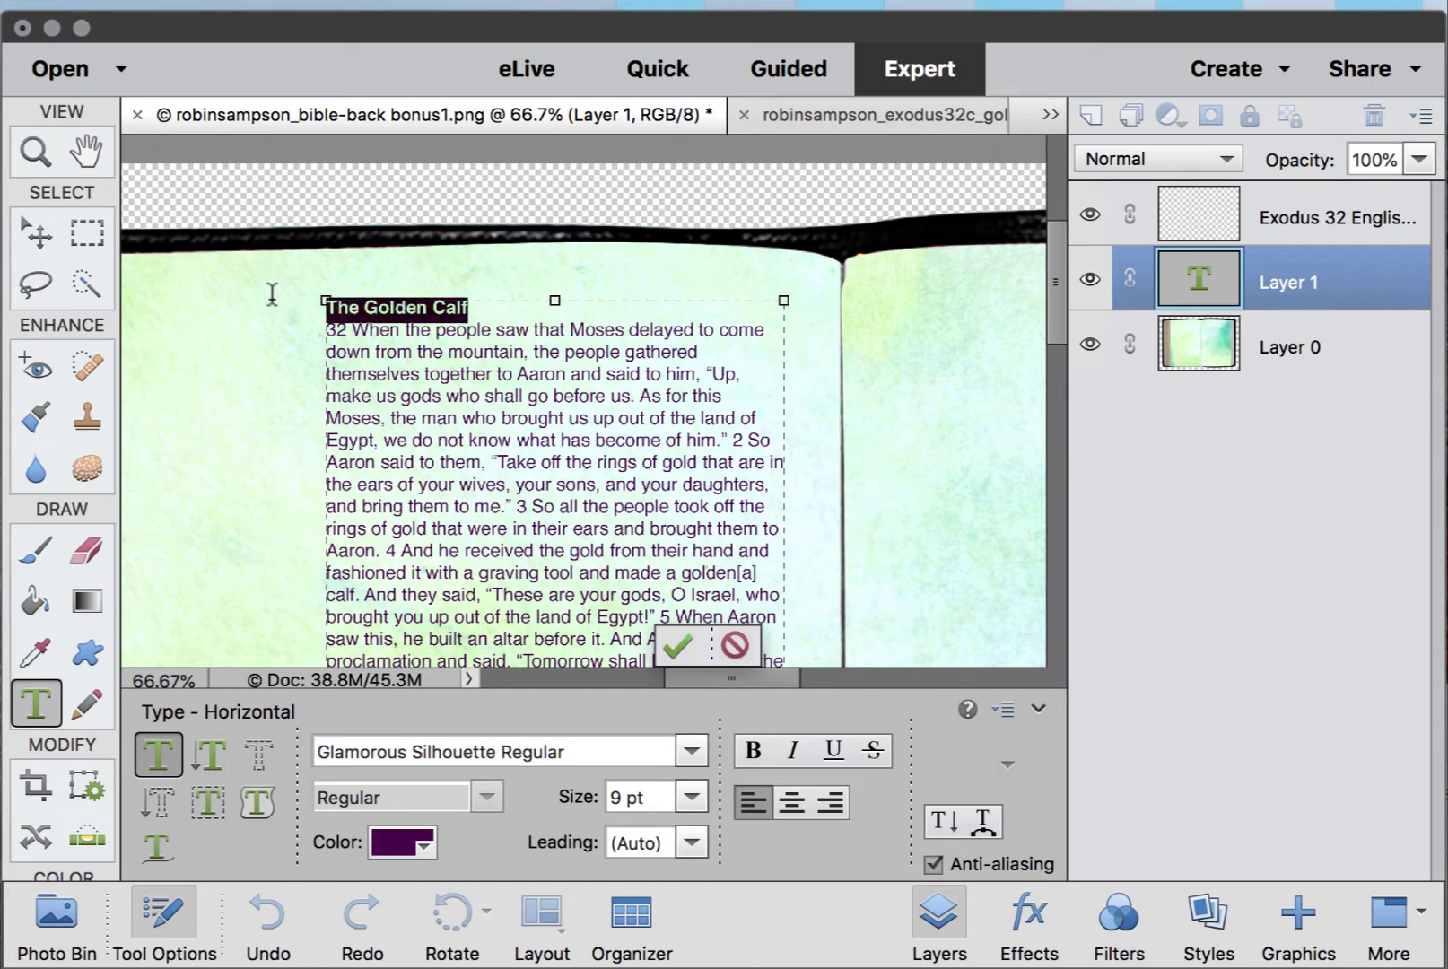
{"action": "left_click", "coordinate": [468, 750]}
{"action": "key", "text": "Down"}
{"action": "key", "text": "Down"}
{"action": "key", "text": "Down"}
{"action": "key", "text": "Down"}
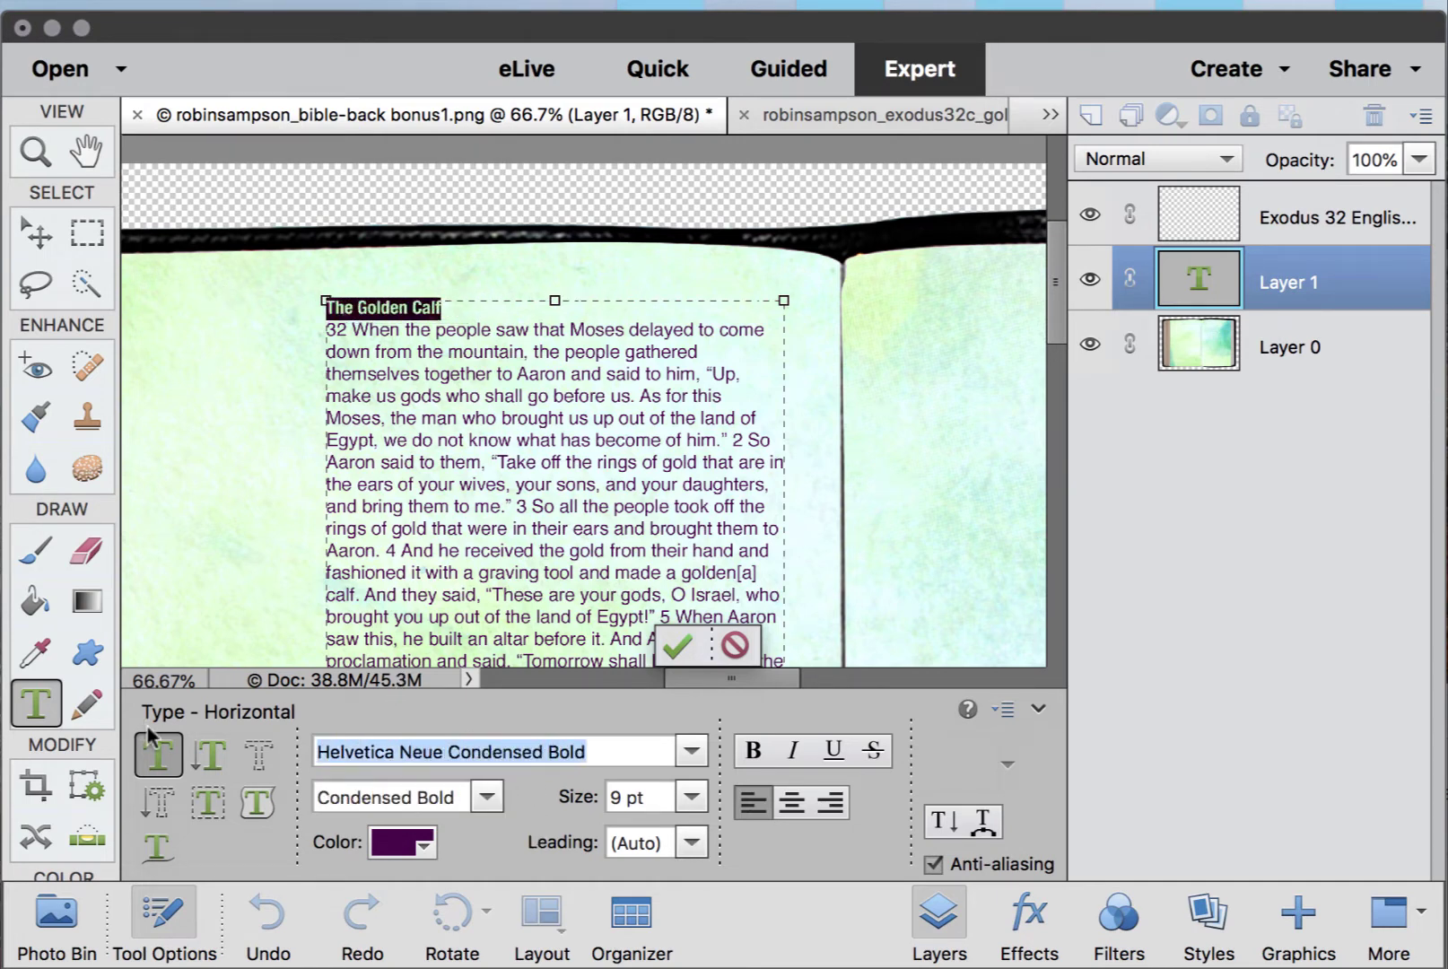
{"action": "key", "text": "Down"}
{"action": "key", "text": "Down"}
{"action": "key", "text": "Down"}
{"action": "key", "text": "Down"}
{"action": "key", "text": "Down"}
{"action": "key", "text": "Down"}
{"action": "key", "text": "Down"}
{"action": "key", "text": "Down"}
{"action": "key", "text": "Down"}
{"action": "key", "text": "Down"}
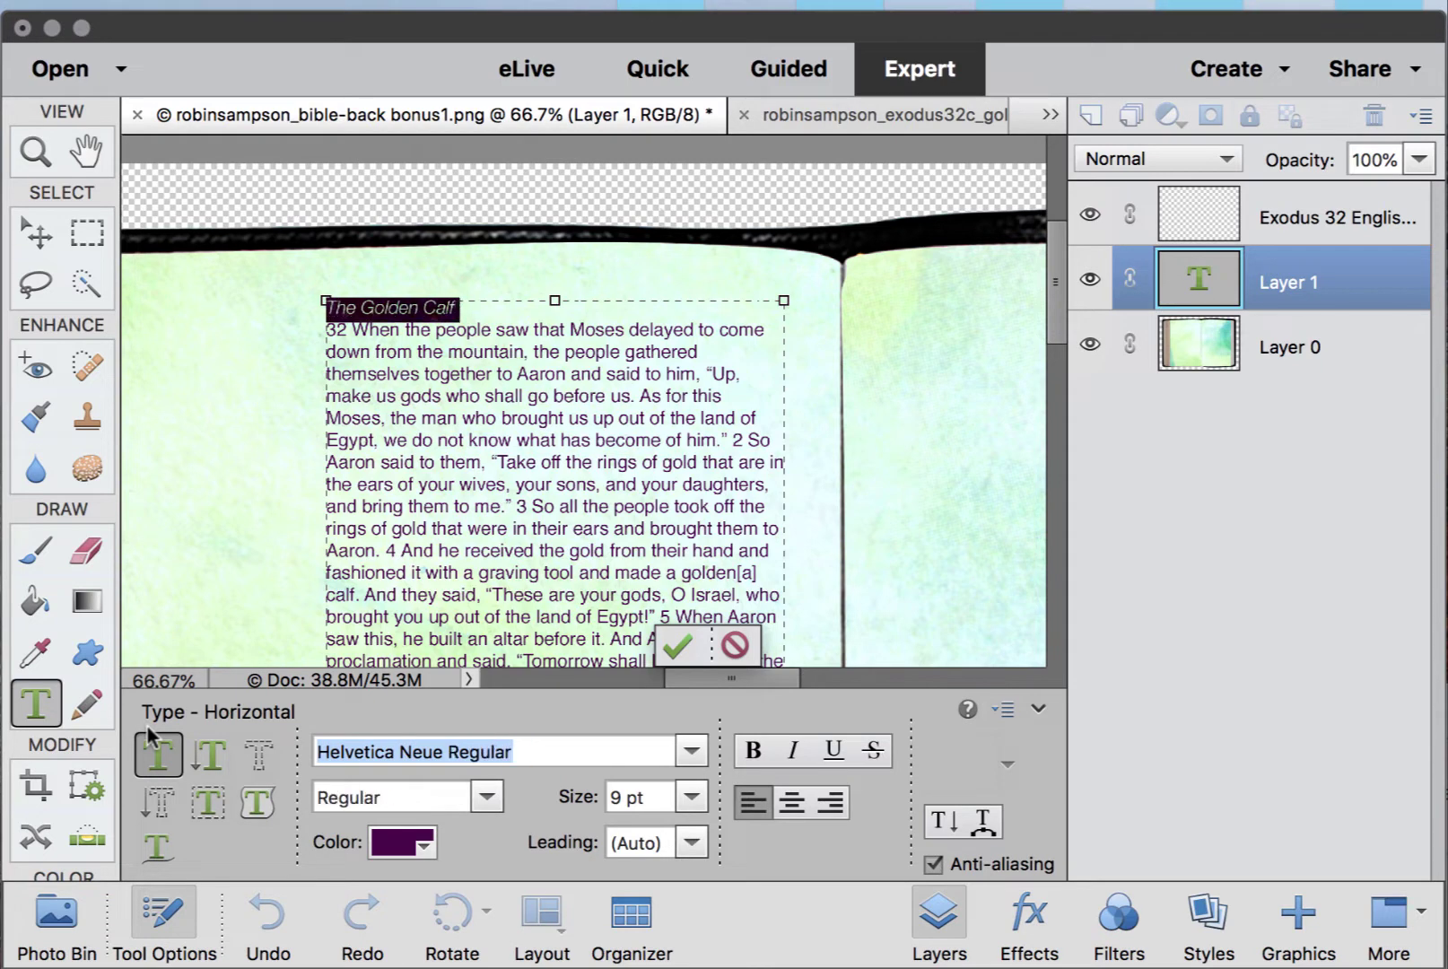
{"action": "key", "text": "Down"}
{"action": "key", "text": "Down"}
{"action": "key", "text": "Down"}
{"action": "key", "text": "Down"}
{"action": "key", "text": "Down"}
{"action": "key", "text": "Down"}
{"action": "key", "text": "Down"}
{"action": "key", "text": "Down"}
{"action": "key", "text": "Down"}
{"action": "key", "text": "Down"}
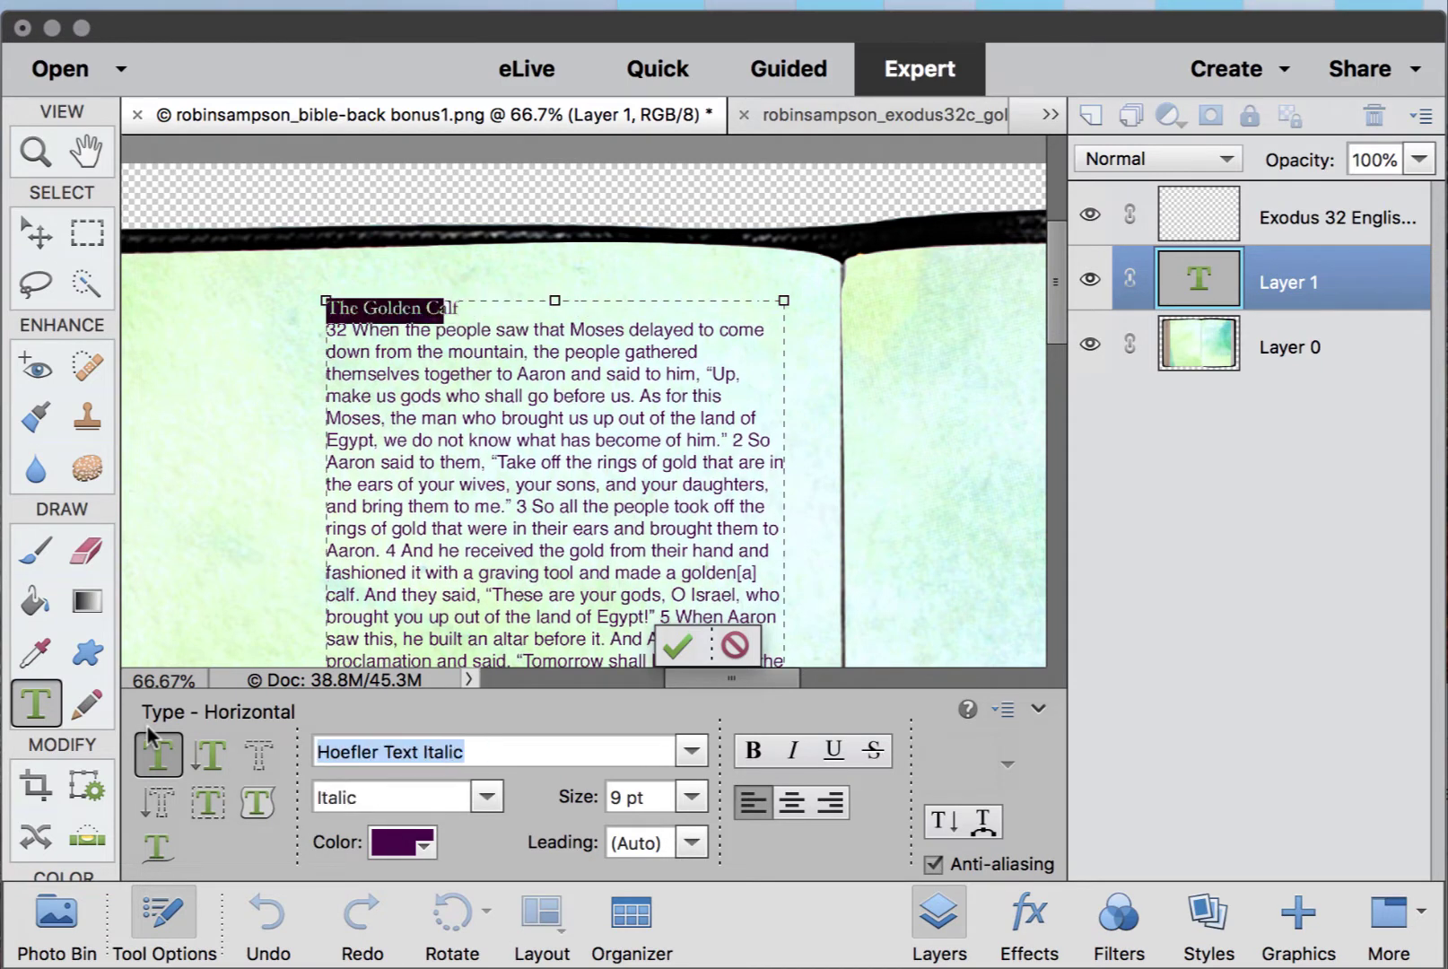
- Apply Helvetica Bold to the heading "The Golden Calf" and commit the text layer
{"action": "left_click", "coordinate": [692, 754]}
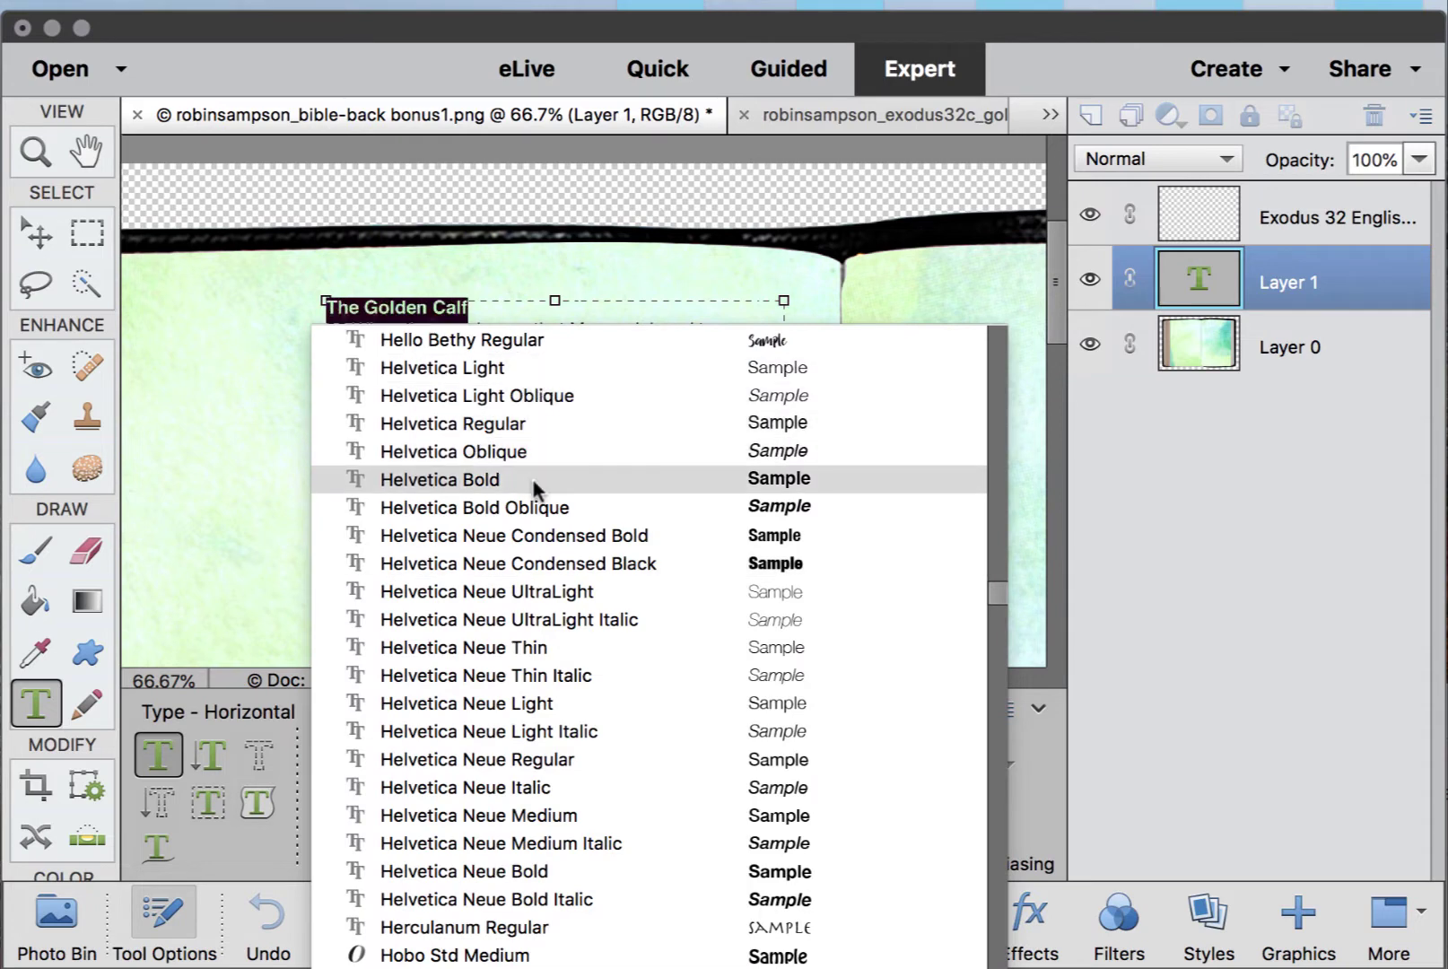
{"action": "left_click", "coordinate": [868, 478]}
{"action": "key", "text": "v"}
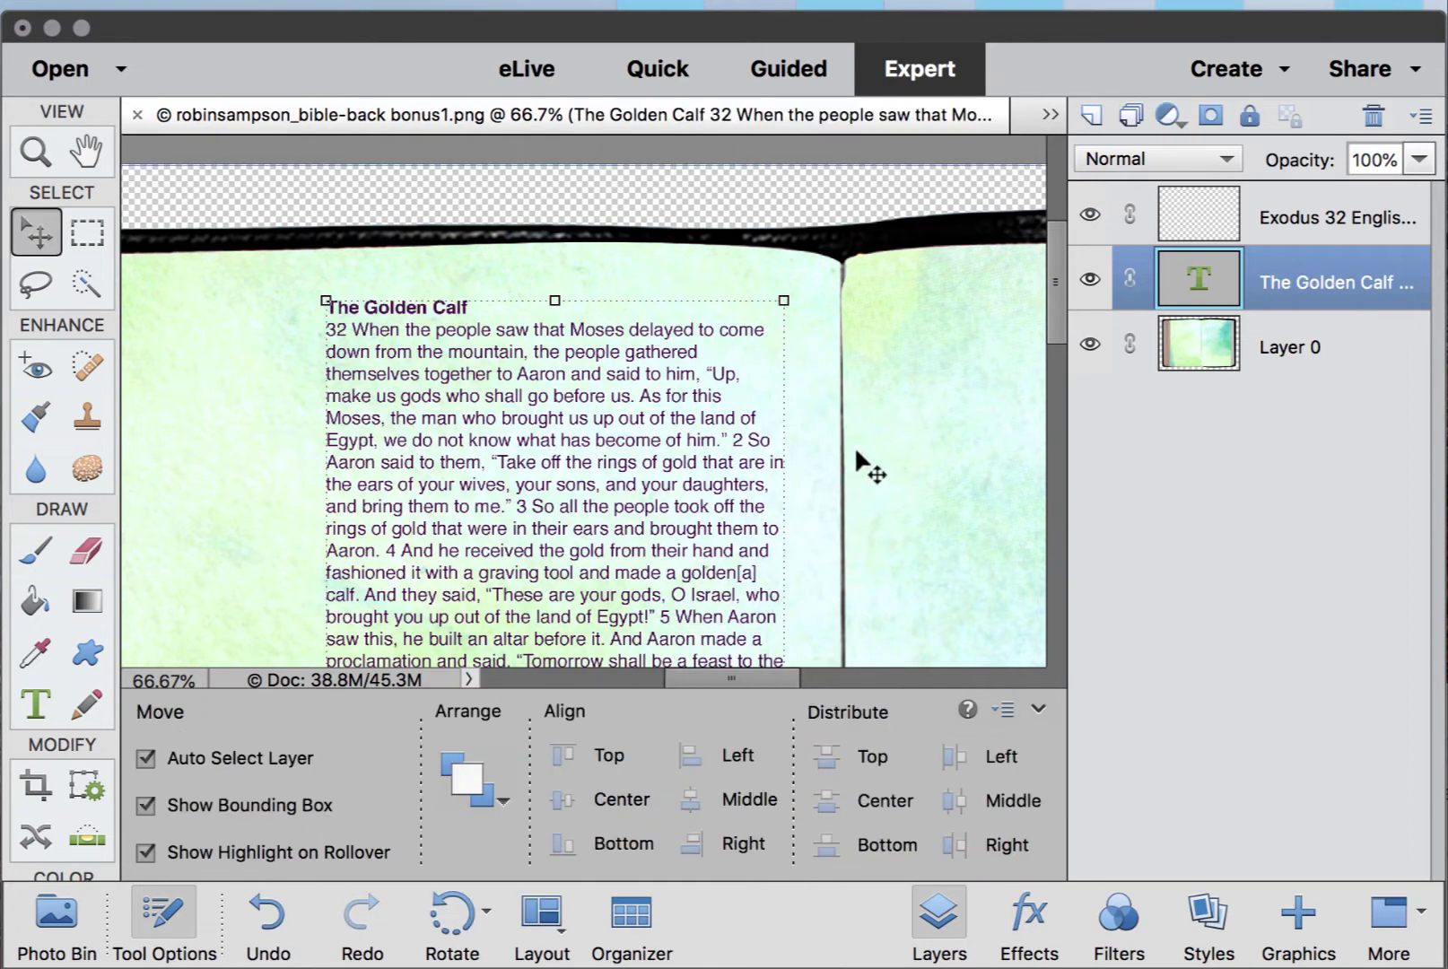
- Examine the whole book spread at 25% zoom to check how the passage sits on the left page
{"action": "left_click", "coordinate": [944, 493]}
{"action": "key", "text": "ctrl+minus"}
{"action": "key", "text": "ctrl+minus"}
{"action": "key", "text": "ctrl+minus"}
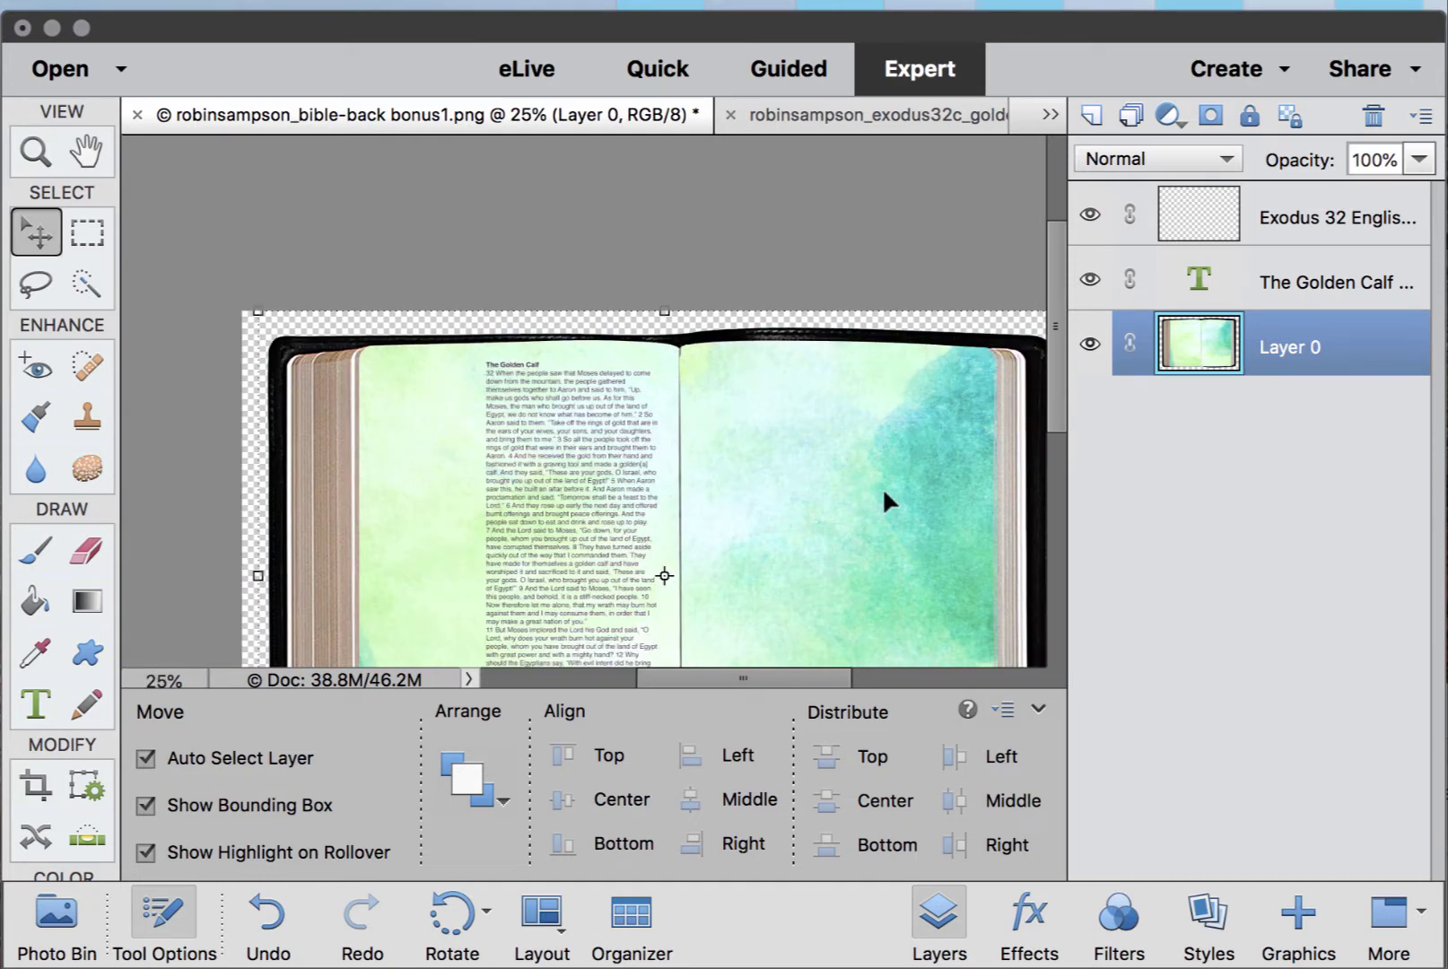
{"action": "scroll", "coordinate": [883, 492], "scroll_direction": "down", "scroll_amount": 5}
{"action": "scroll", "coordinate": [883, 492], "scroll_direction": "right", "scroll_amount": 3}
{"action": "scroll", "coordinate": [883, 491], "scroll_direction": "up", "scroll_amount": 4}
{"action": "scroll", "coordinate": [884, 493], "scroll_direction": "down", "scroll_amount": 2}
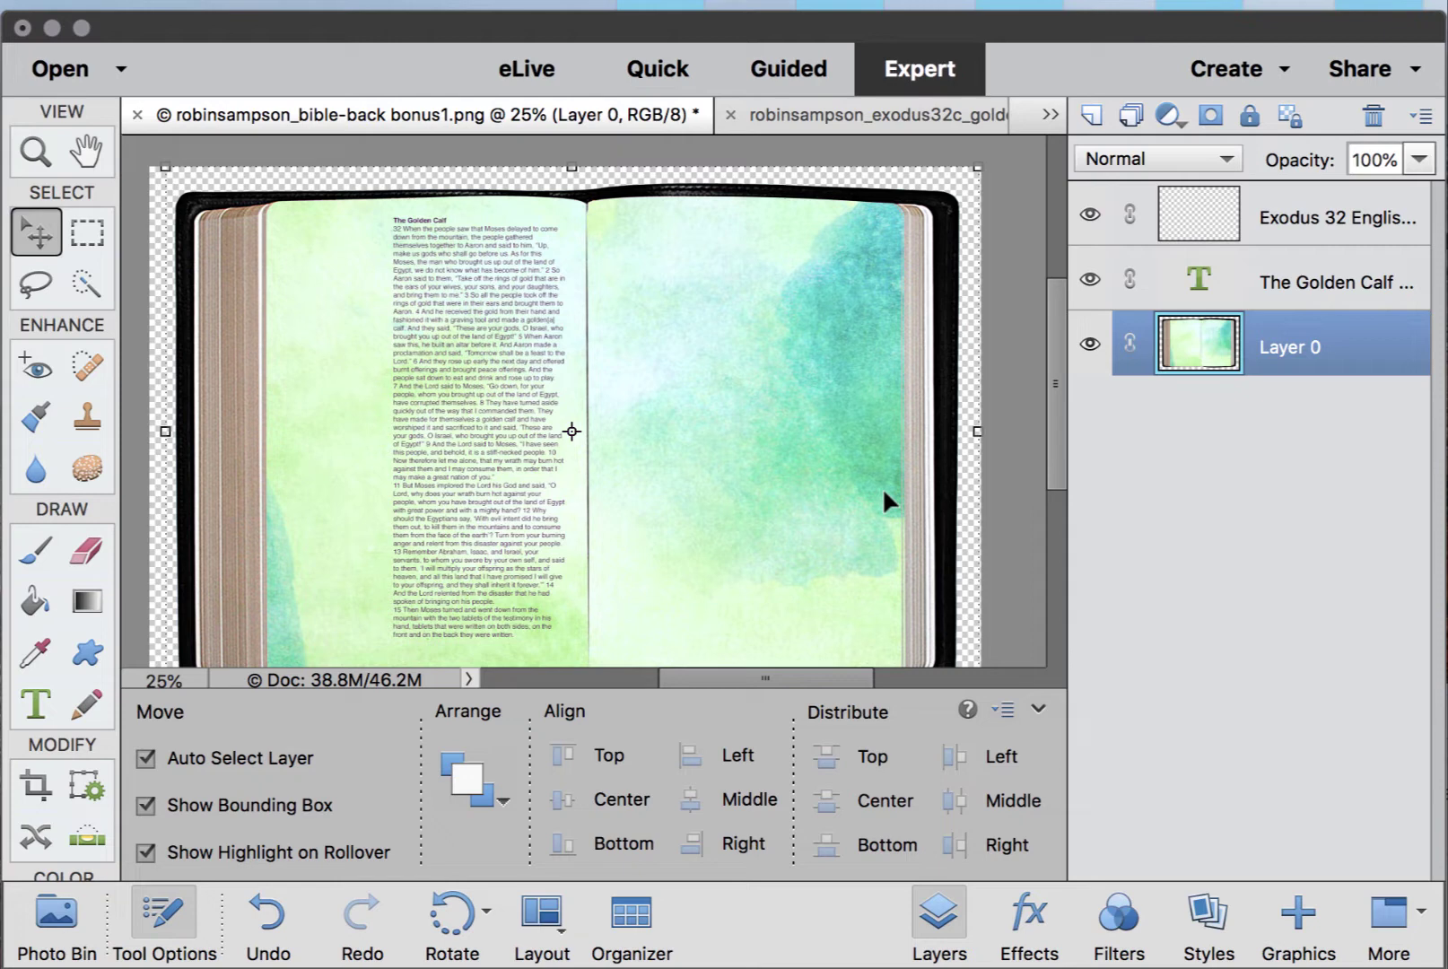
{"action": "scroll", "coordinate": [883, 501], "scroll_direction": "down", "scroll_amount": 2}
{"action": "scroll", "coordinate": [883, 501], "scroll_direction": "left", "scroll_amount": 1}
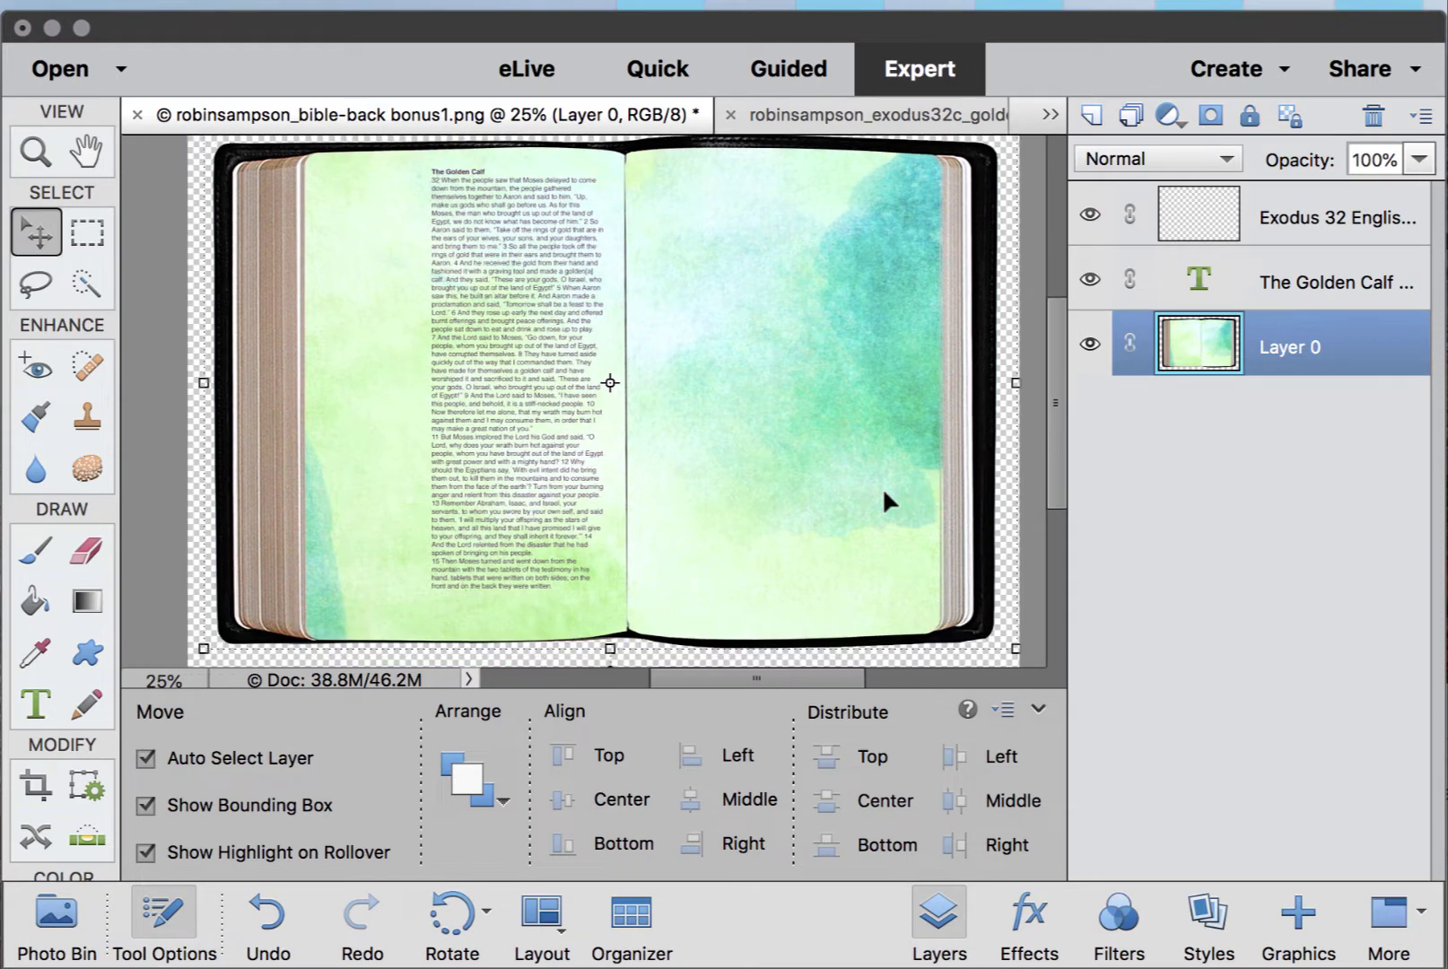
- Widen the "The Golden Calf" text box toward the outer margin of the left page and move the text block slightly down
{"action": "left_click", "coordinate": [536, 394]}
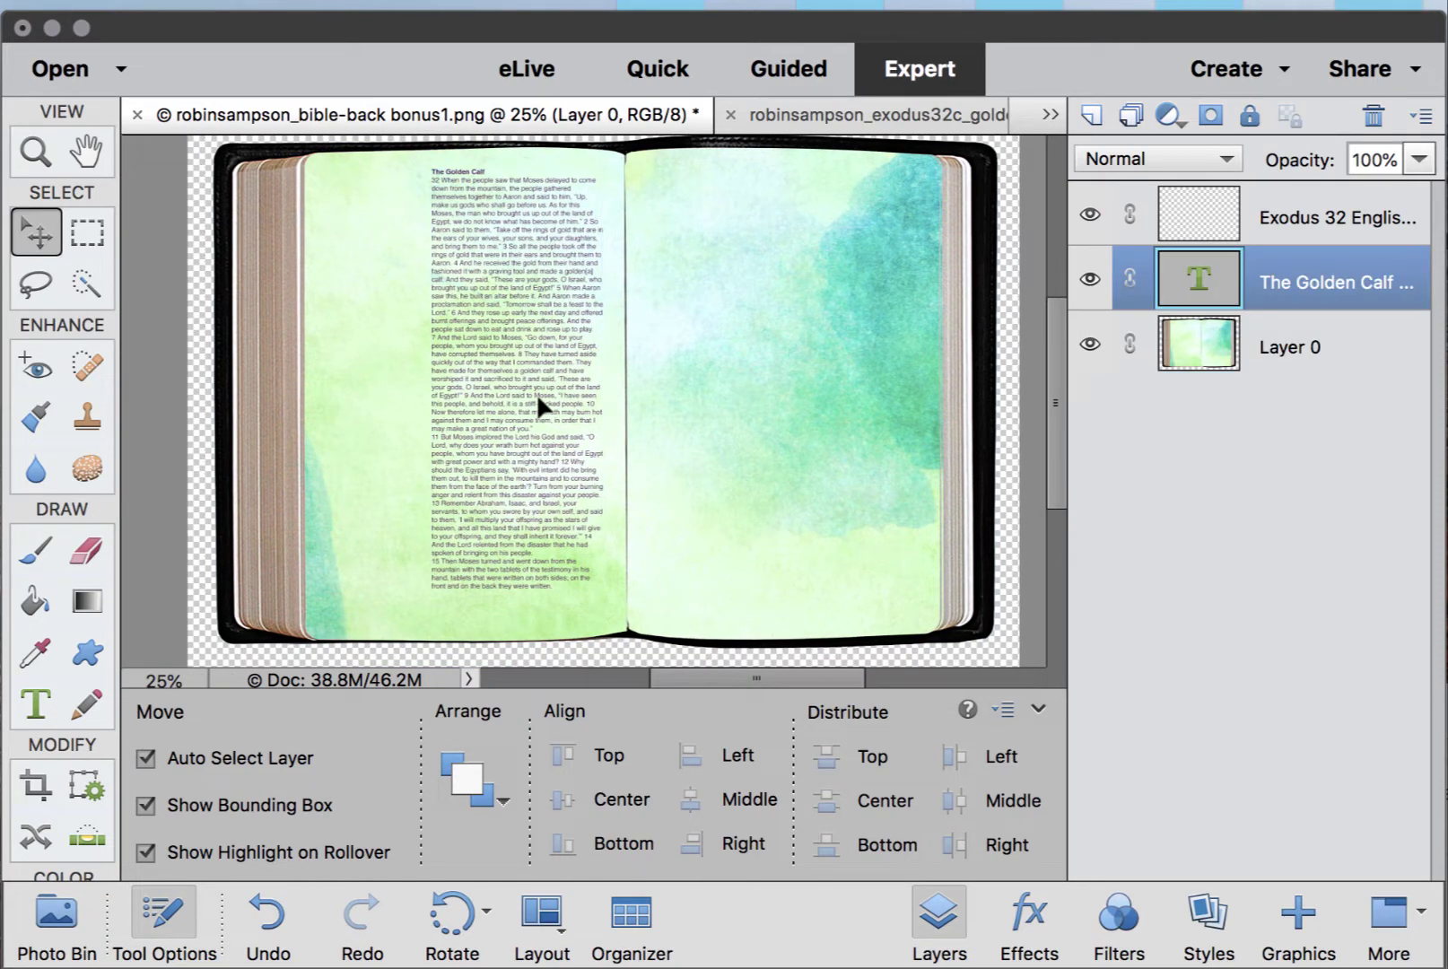
{"action": "left_click", "coordinate": [38, 707]}
{"action": "left_click", "coordinate": [491, 377]}
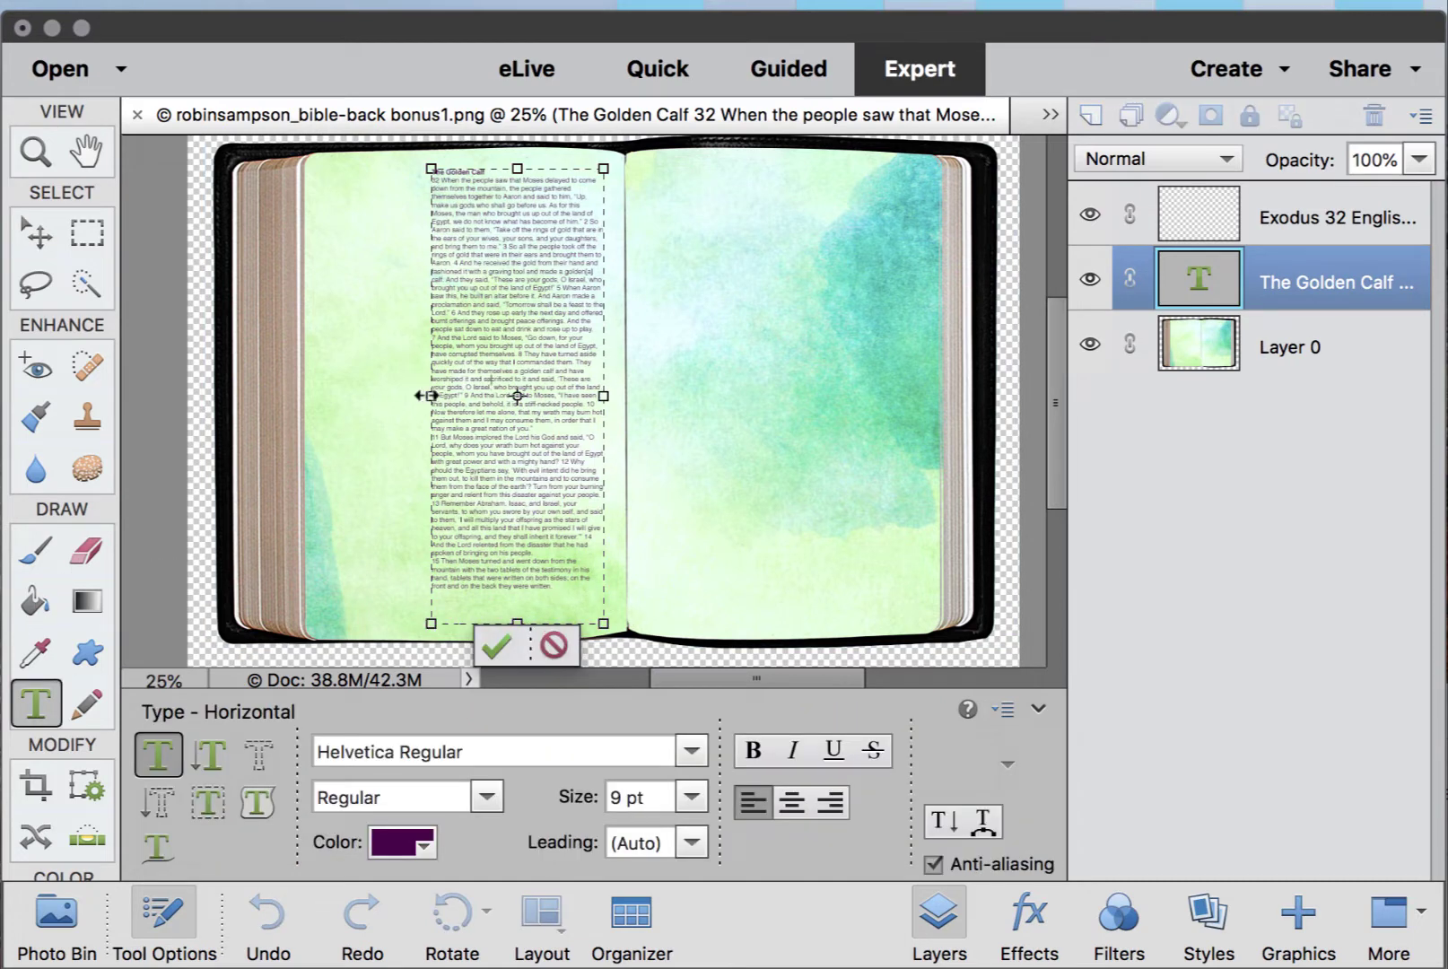
{"action": "left_click_drag", "start_coordinate": [420, 395], "coordinate": [414, 395]}
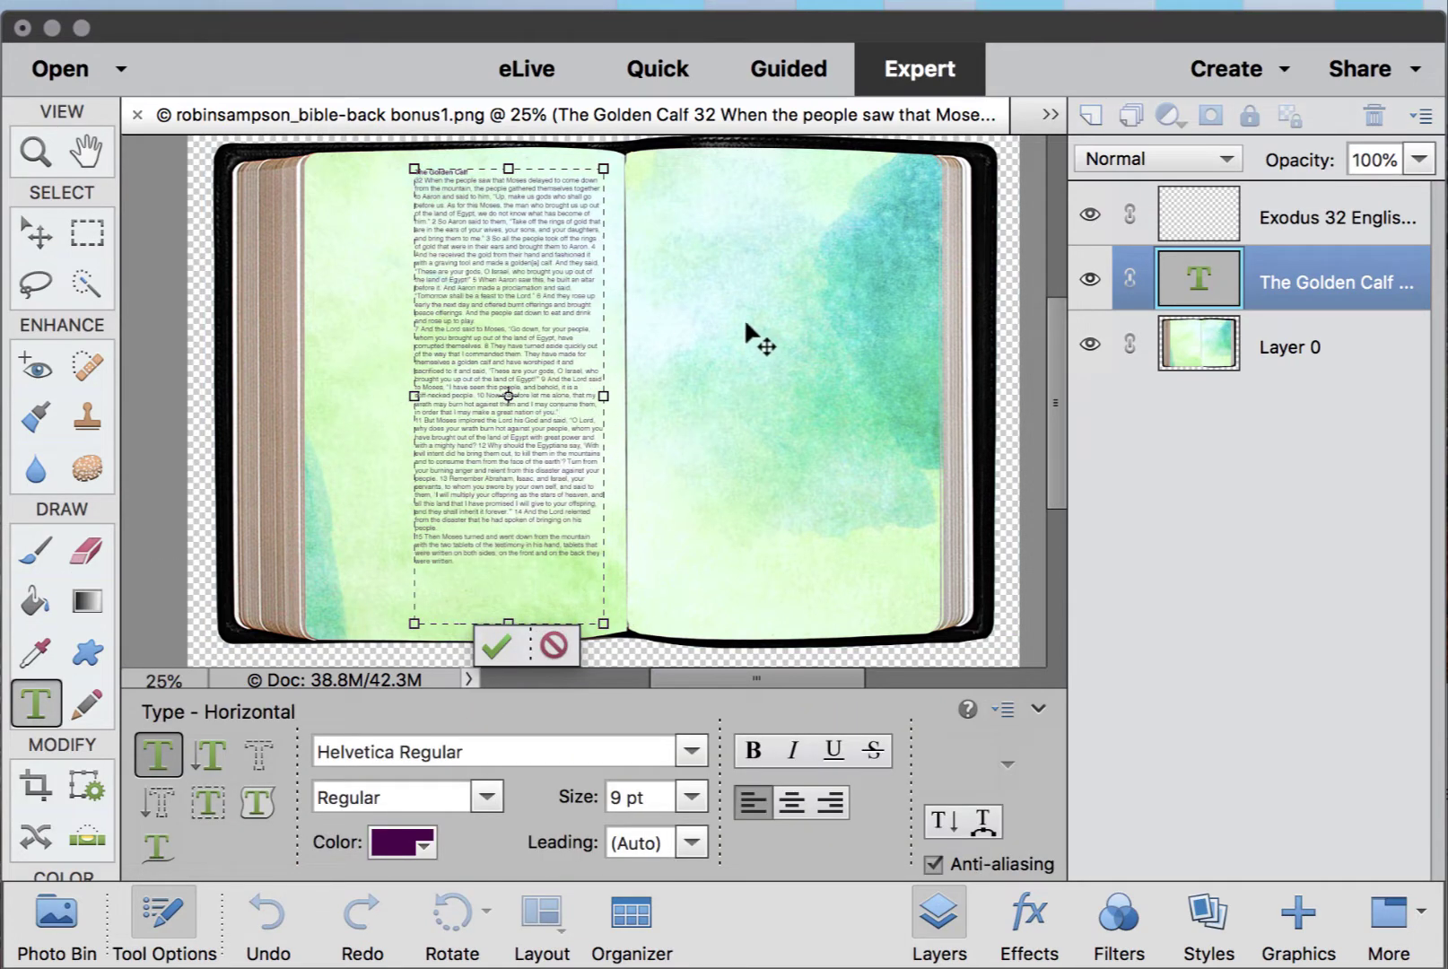
{"action": "left_click", "coordinate": [37, 233]}
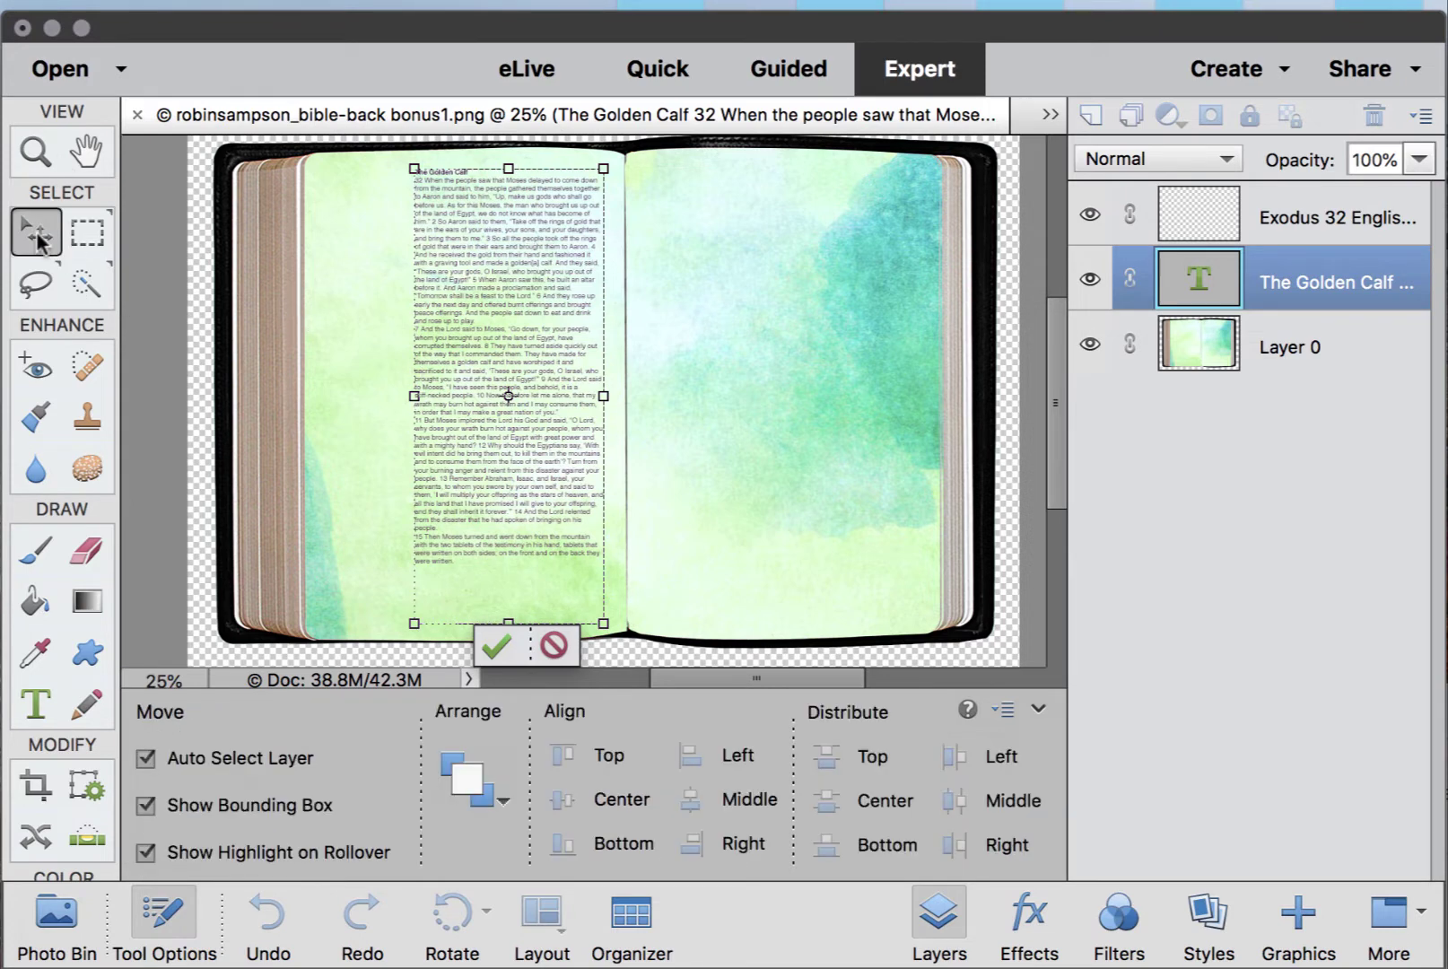
{"action": "left_click_drag", "start_coordinate": [500, 238], "coordinate": [502, 257]}
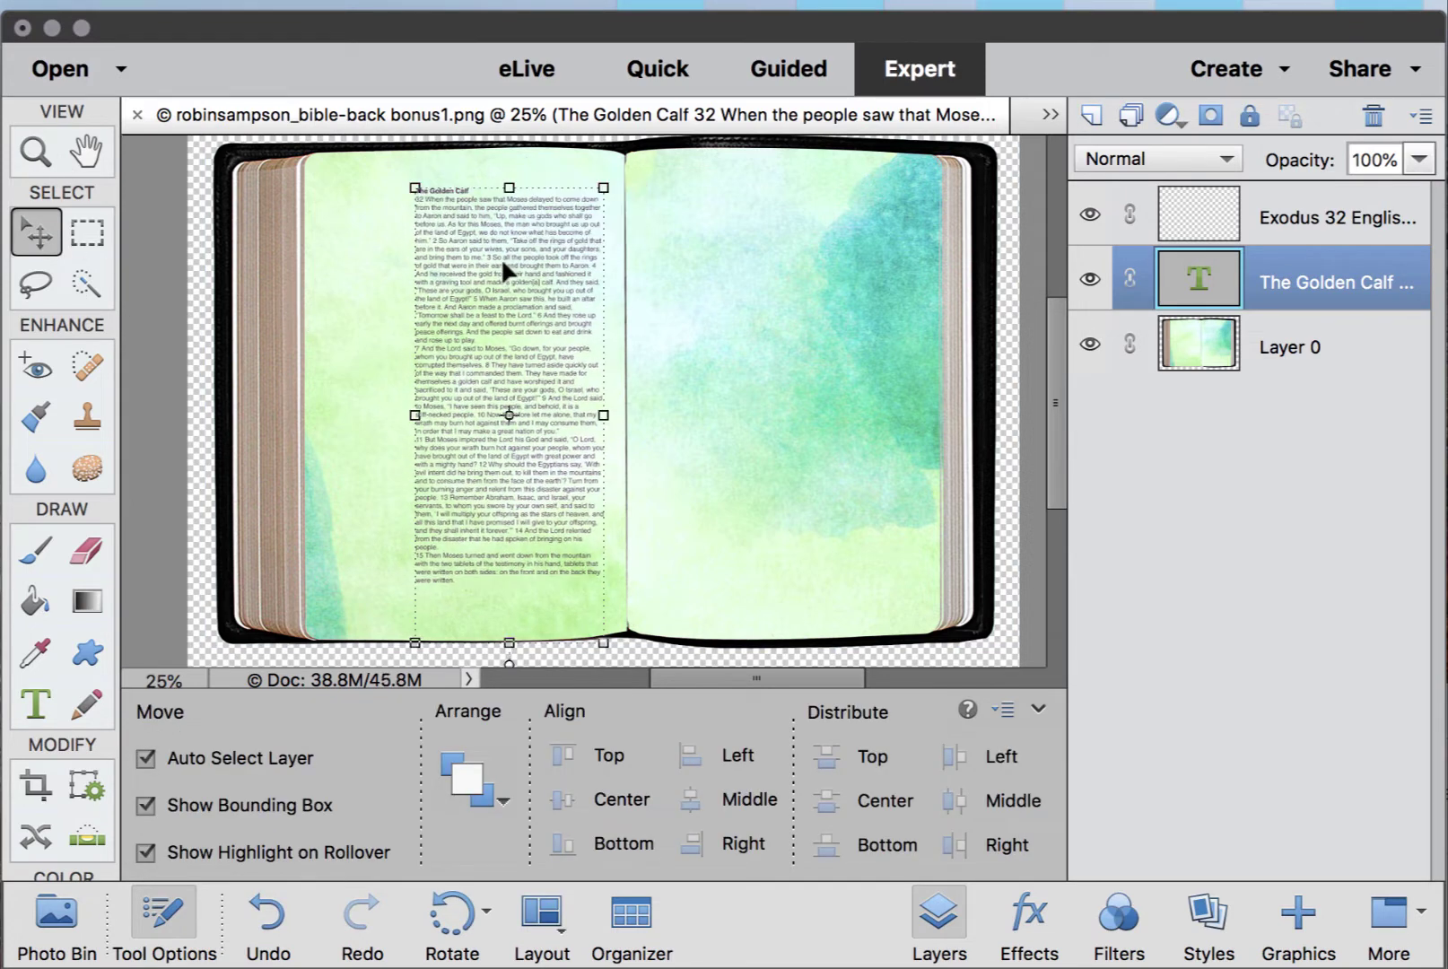
- Switch to the biblegateway.com browser window and copy Exodus 32 verses 16 through 34
{"action": "key", "text": "super+Tab"}
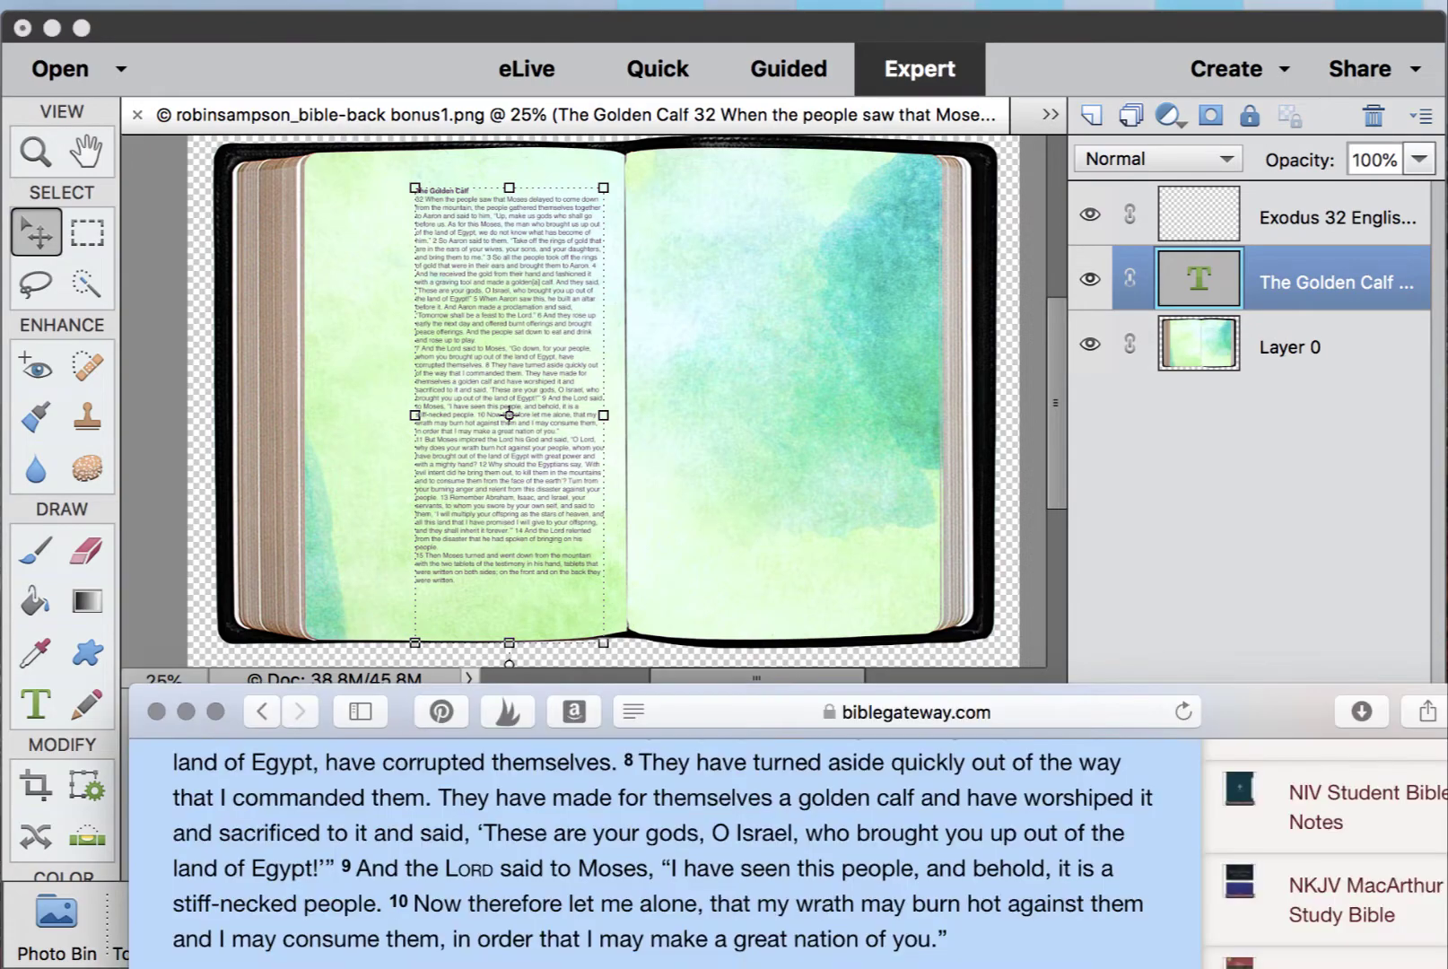
{"action": "scroll", "coordinate": [601, 961], "scroll_direction": "up", "scroll_amount": 1}
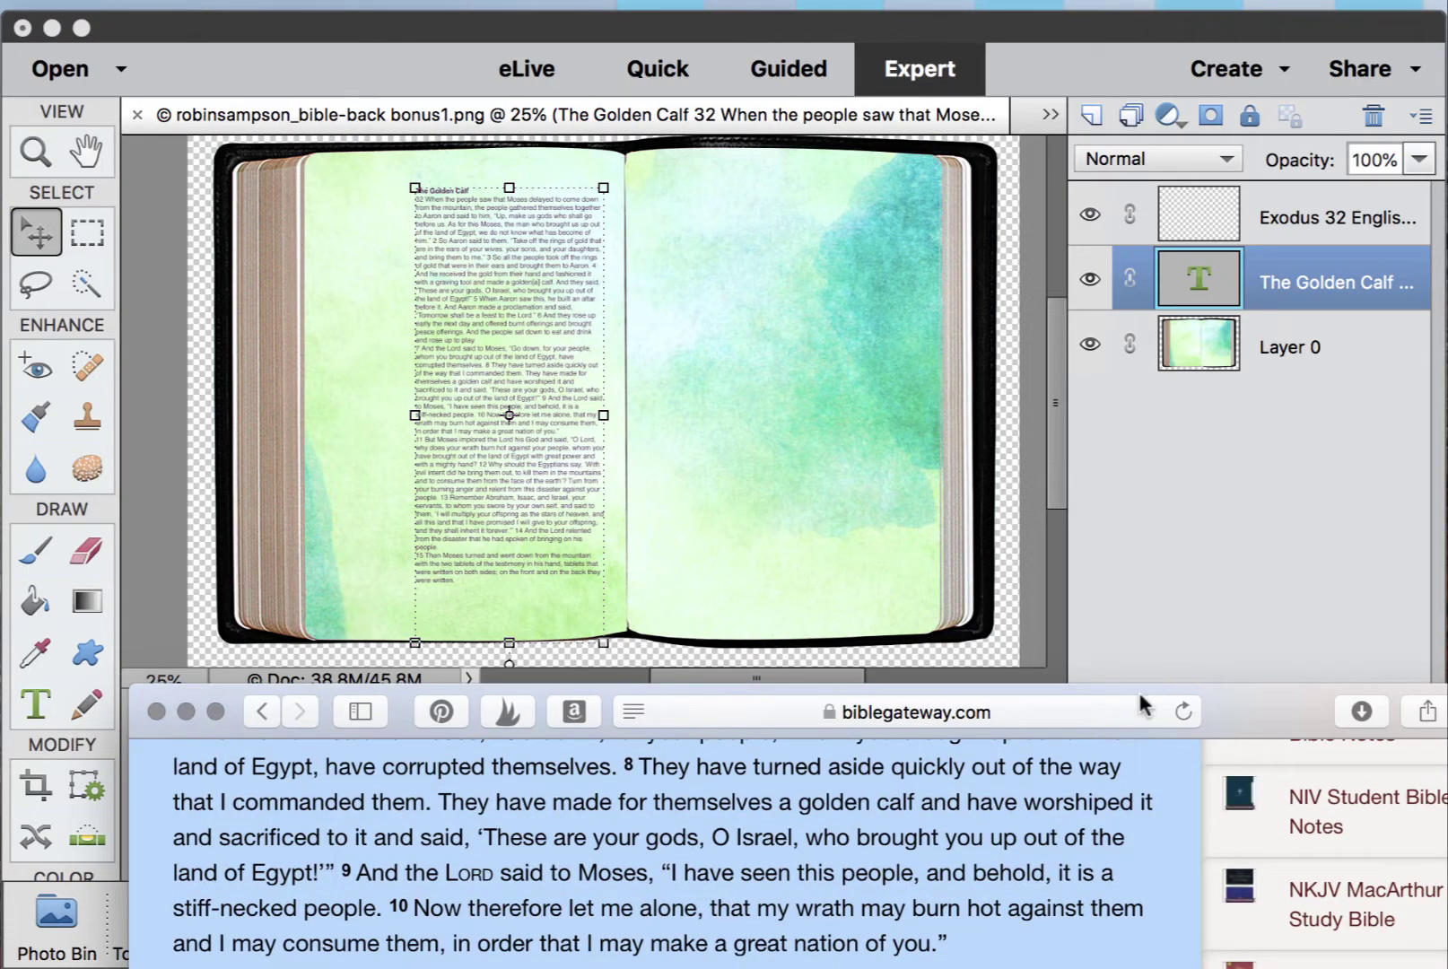
{"action": "left_click_drag", "start_coordinate": [238, 709], "coordinate": [162, 0]}
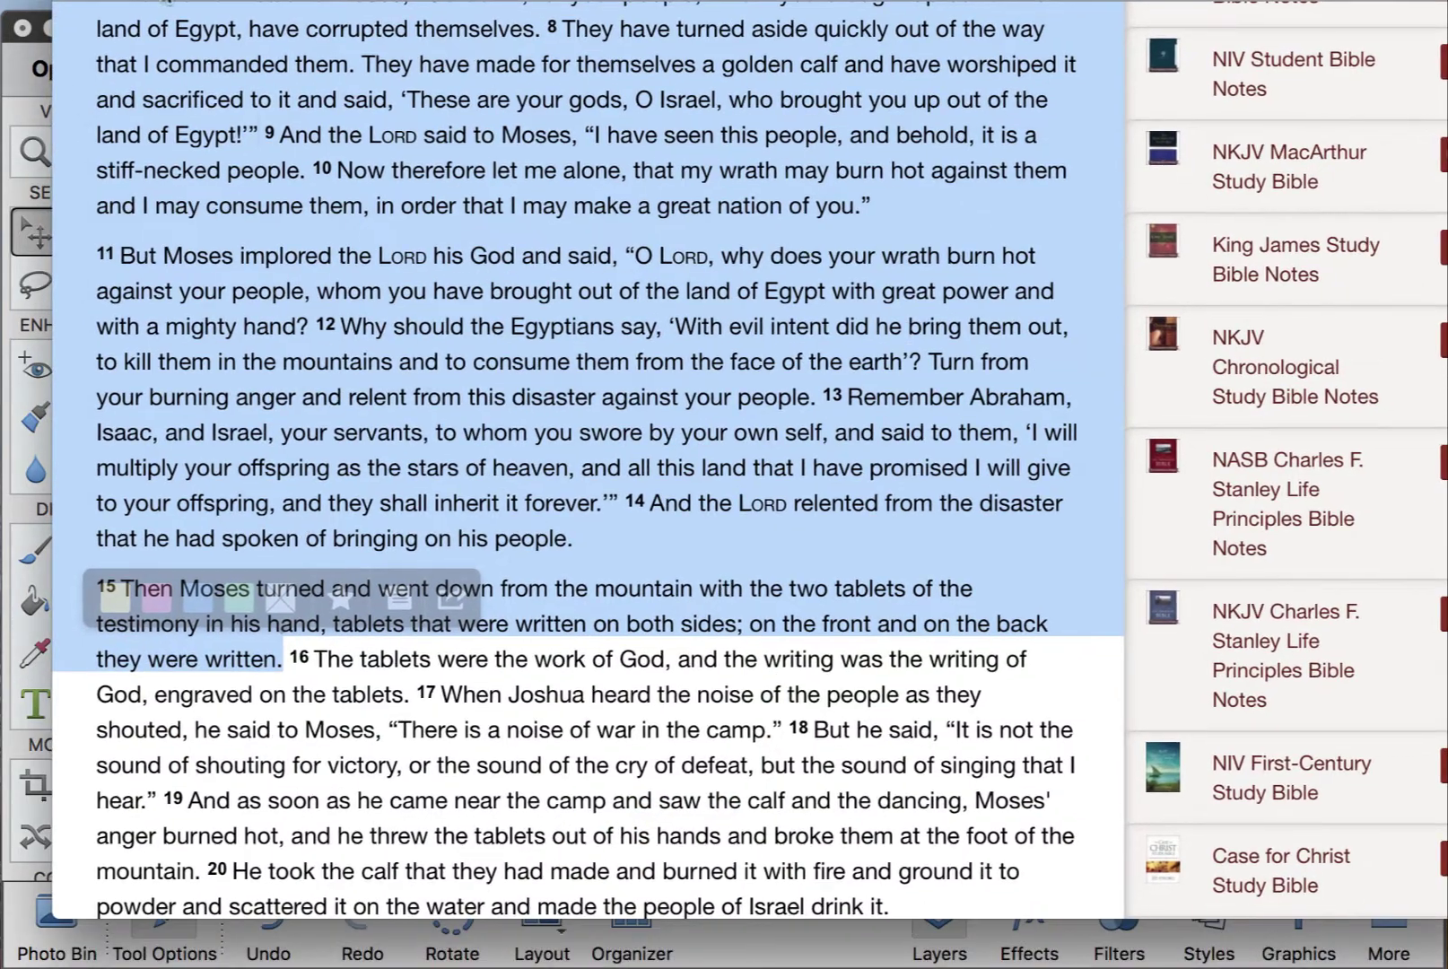
{"action": "left_click", "coordinate": [429, 379]}
{"action": "left_click_drag", "start_coordinate": [298, 655], "coordinate": [729, 787]}
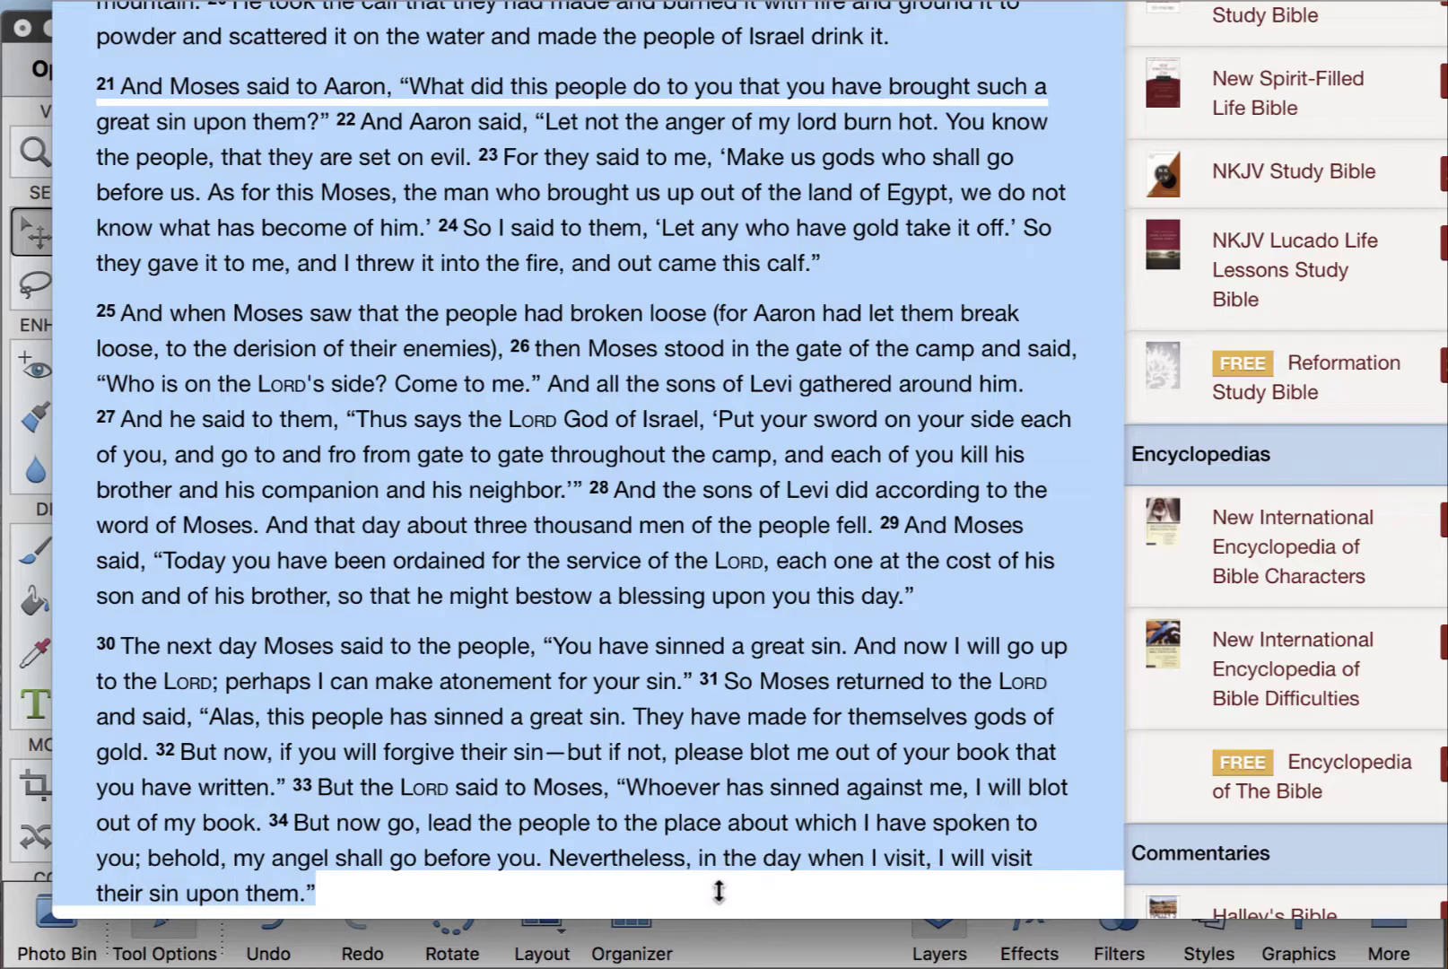
{"action": "left_click_drag", "start_coordinate": [718, 896], "coordinate": [722, 891]}
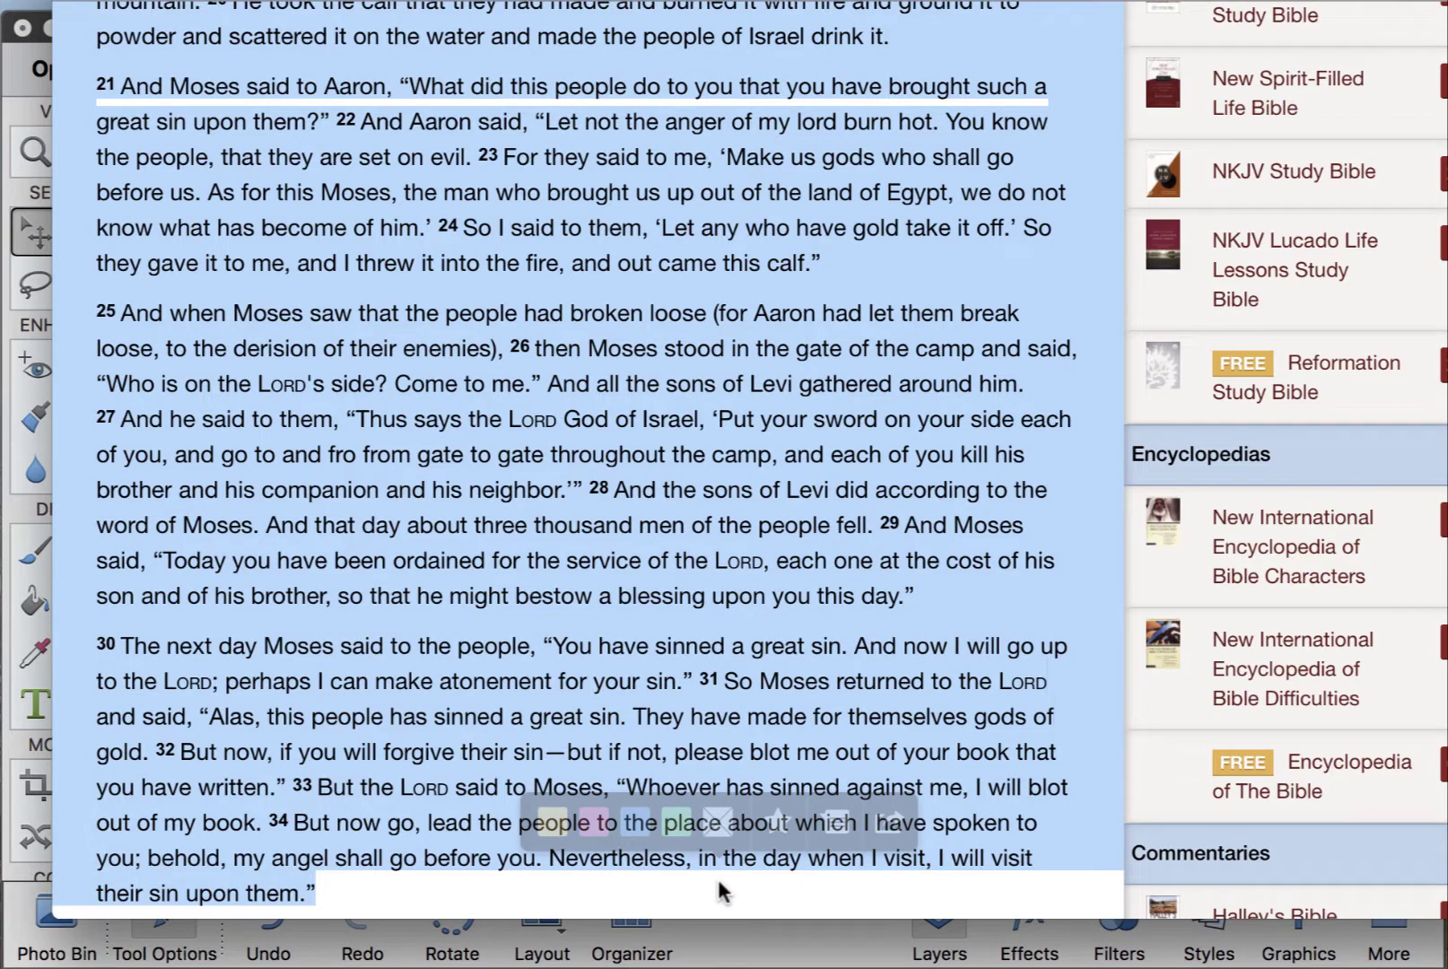
{"action": "left_click_drag", "start_coordinate": [1211, 1], "coordinate": [1400, 688]}
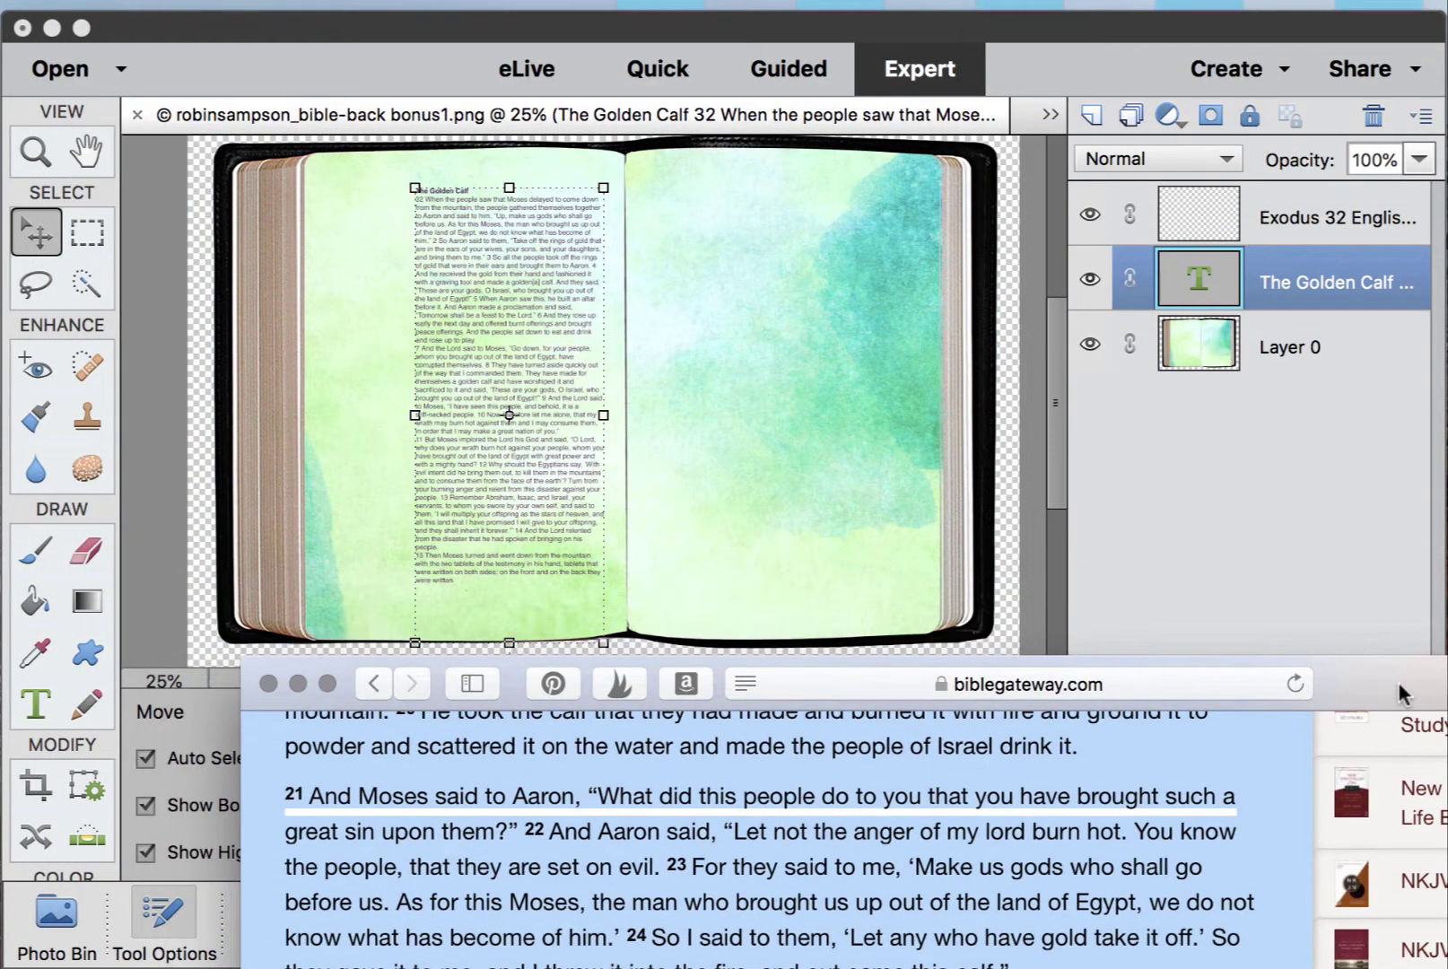
- Draw a tall text box beside the gutter on the right page, paste verses 16 onward into it, and commit the text
{"action": "left_click", "coordinate": [41, 712]}
{"action": "left_click", "coordinate": [36, 705]}
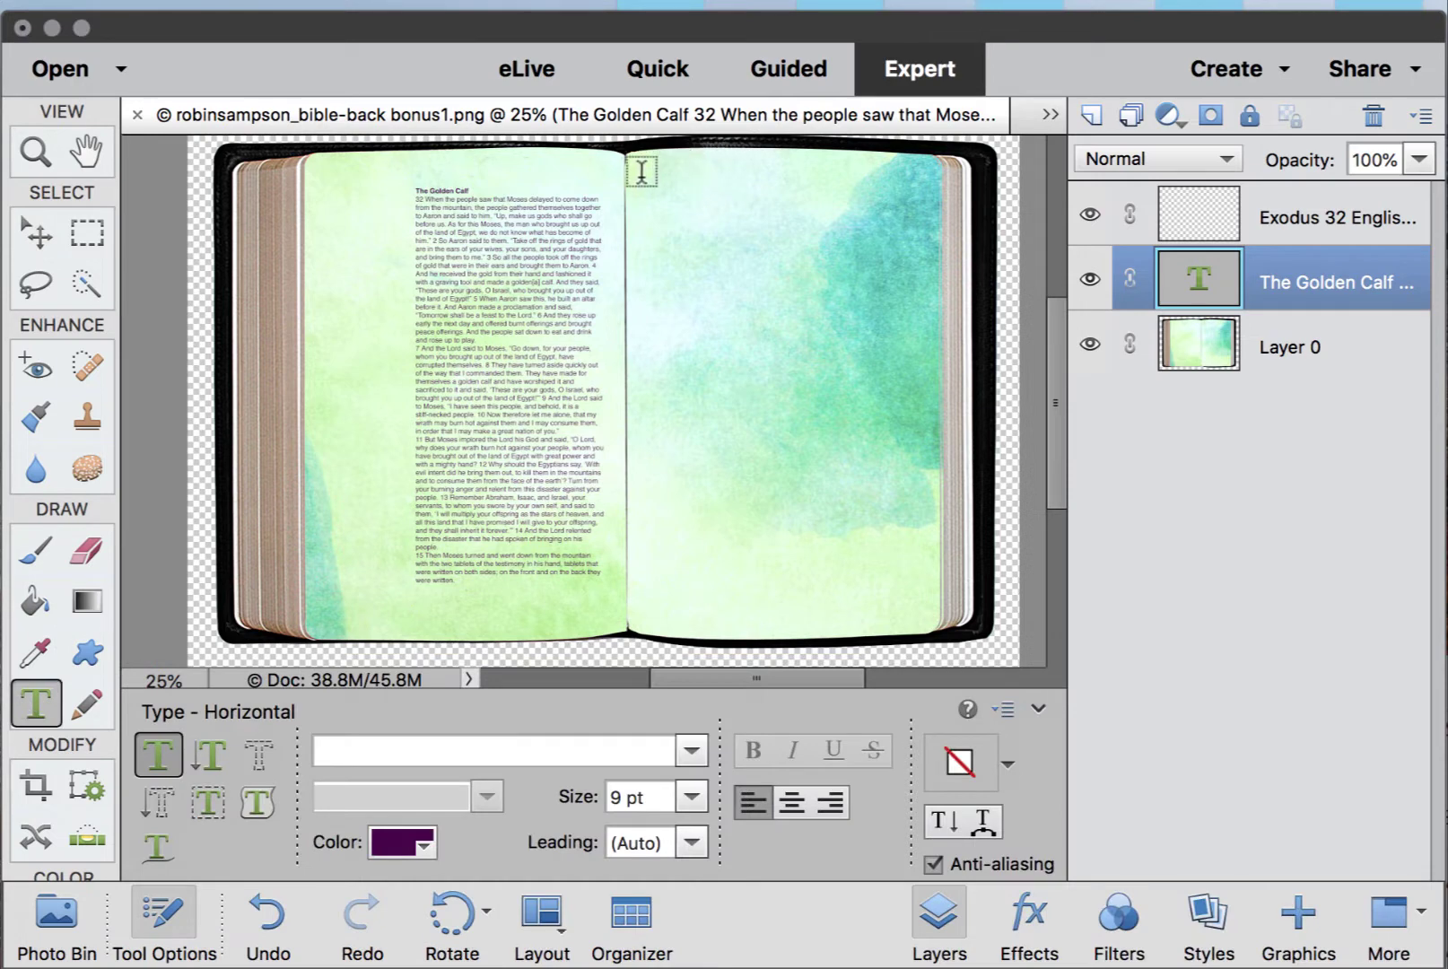
{"action": "left_click_drag", "start_coordinate": [638, 187], "coordinate": [801, 580]}
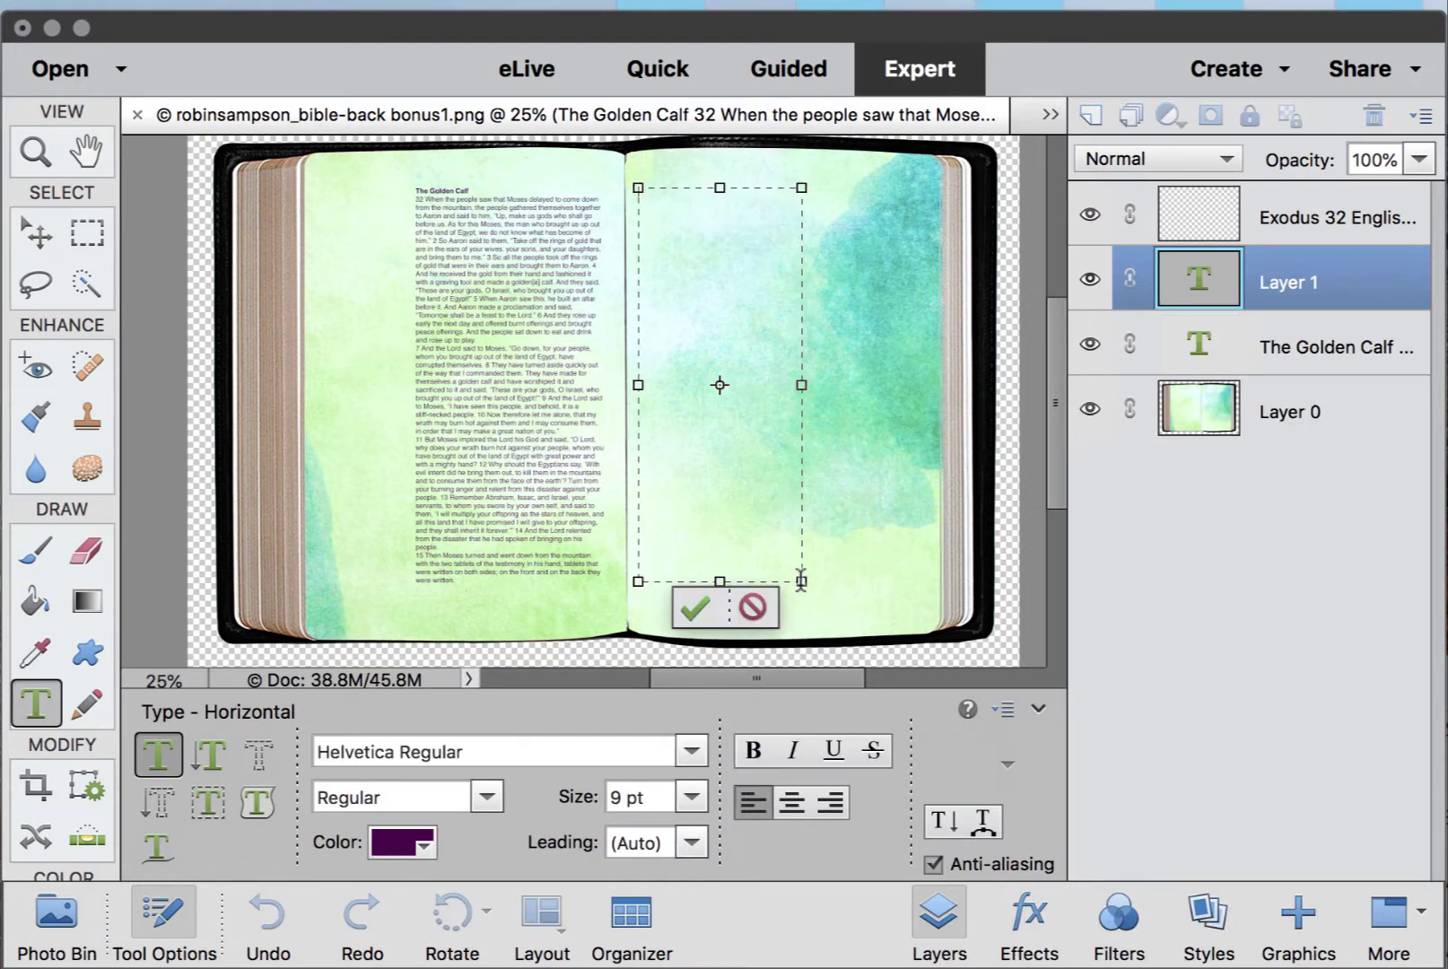
{"action": "key", "text": "super+v"}
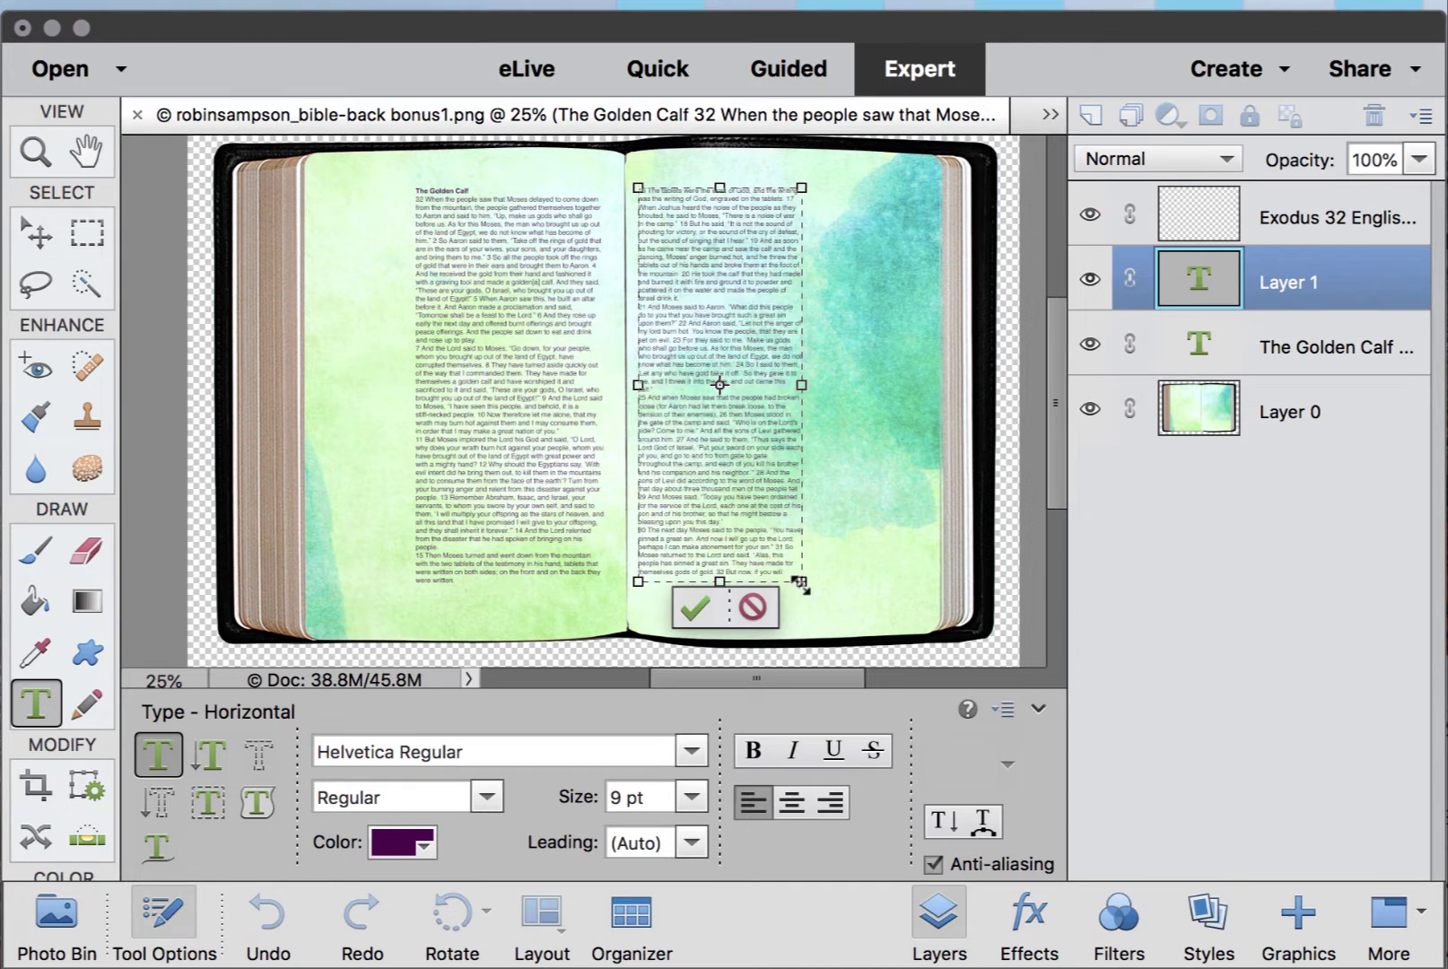
{"action": "left_click", "coordinate": [694, 608]}
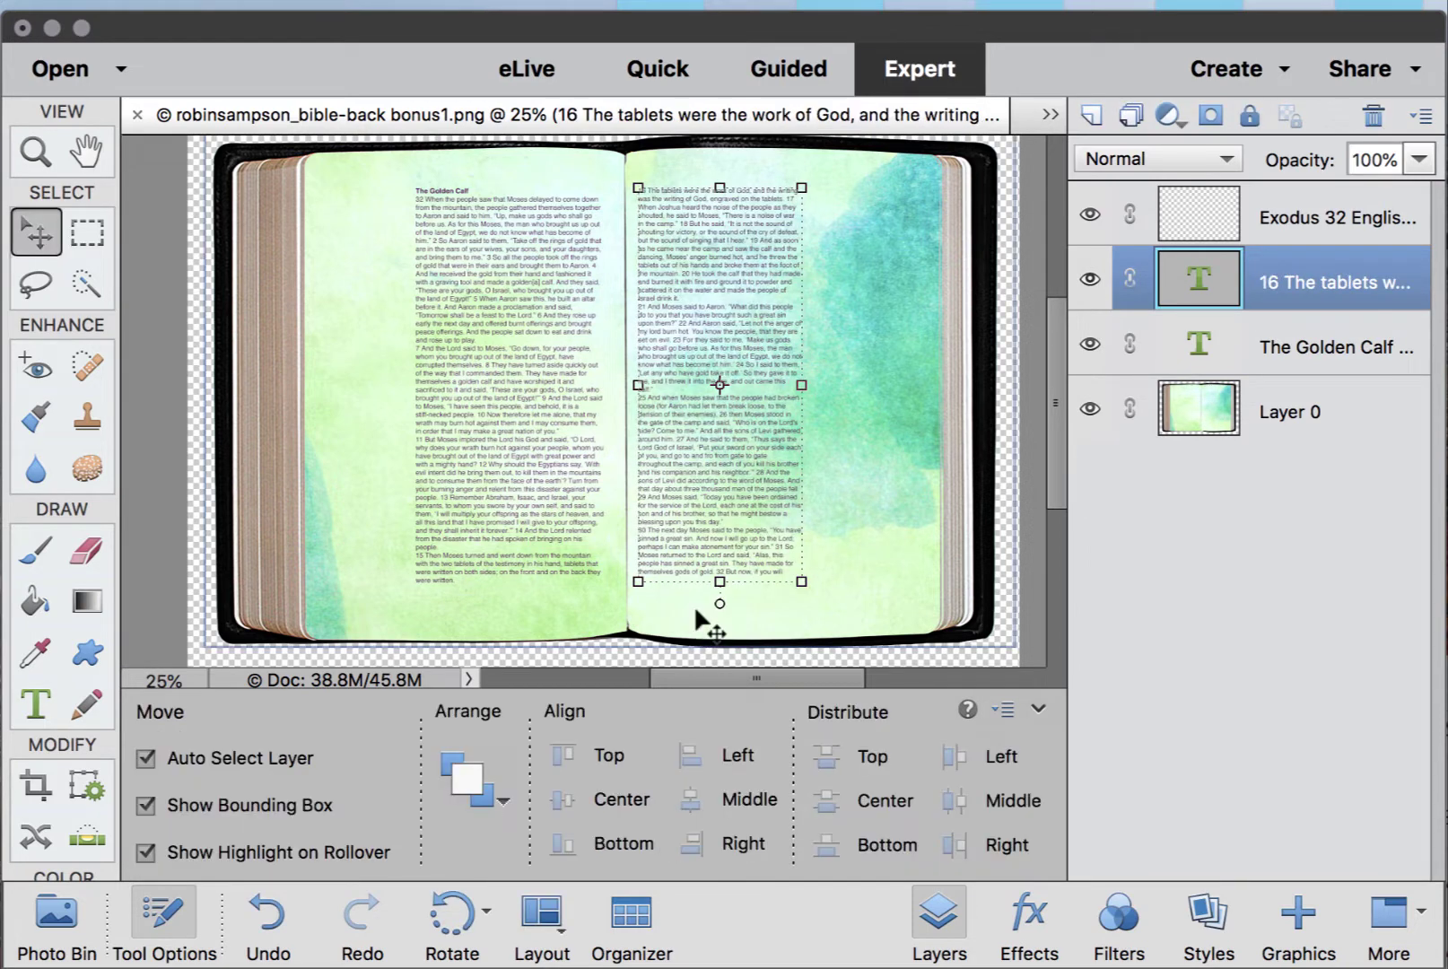
- Nudge the text blocks on both pages slightly down so their tops line up
{"action": "left_click", "coordinate": [825, 449]}
{"action": "left_click", "coordinate": [712, 385]}
{"action": "left_click_drag", "start_coordinate": [712, 385], "coordinate": [711, 390]}
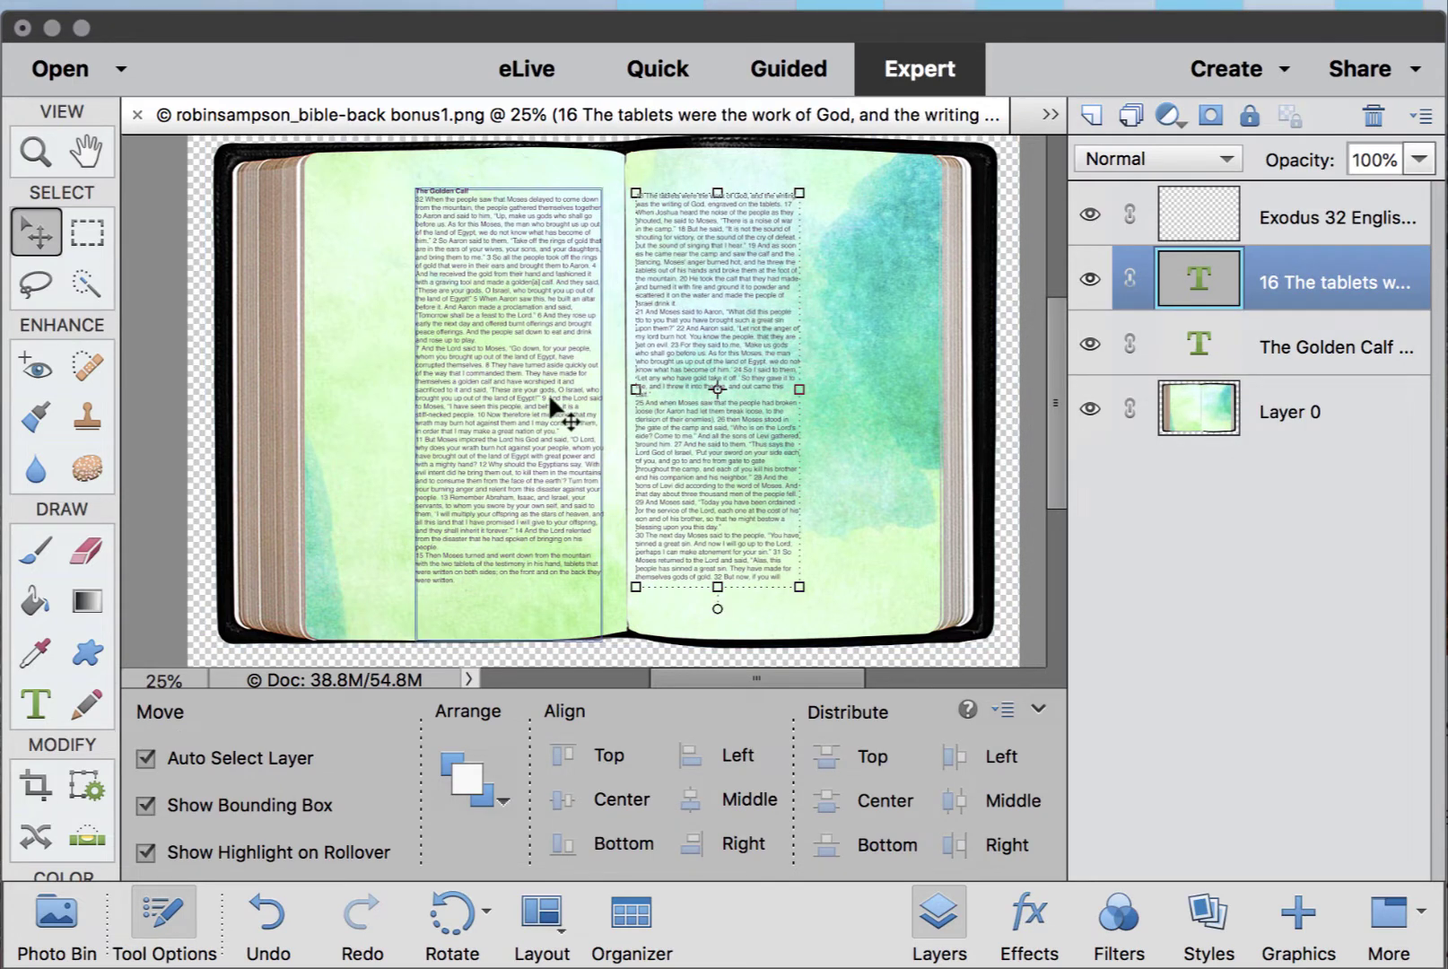
{"action": "left_click_drag", "start_coordinate": [551, 393], "coordinate": [554, 406]}
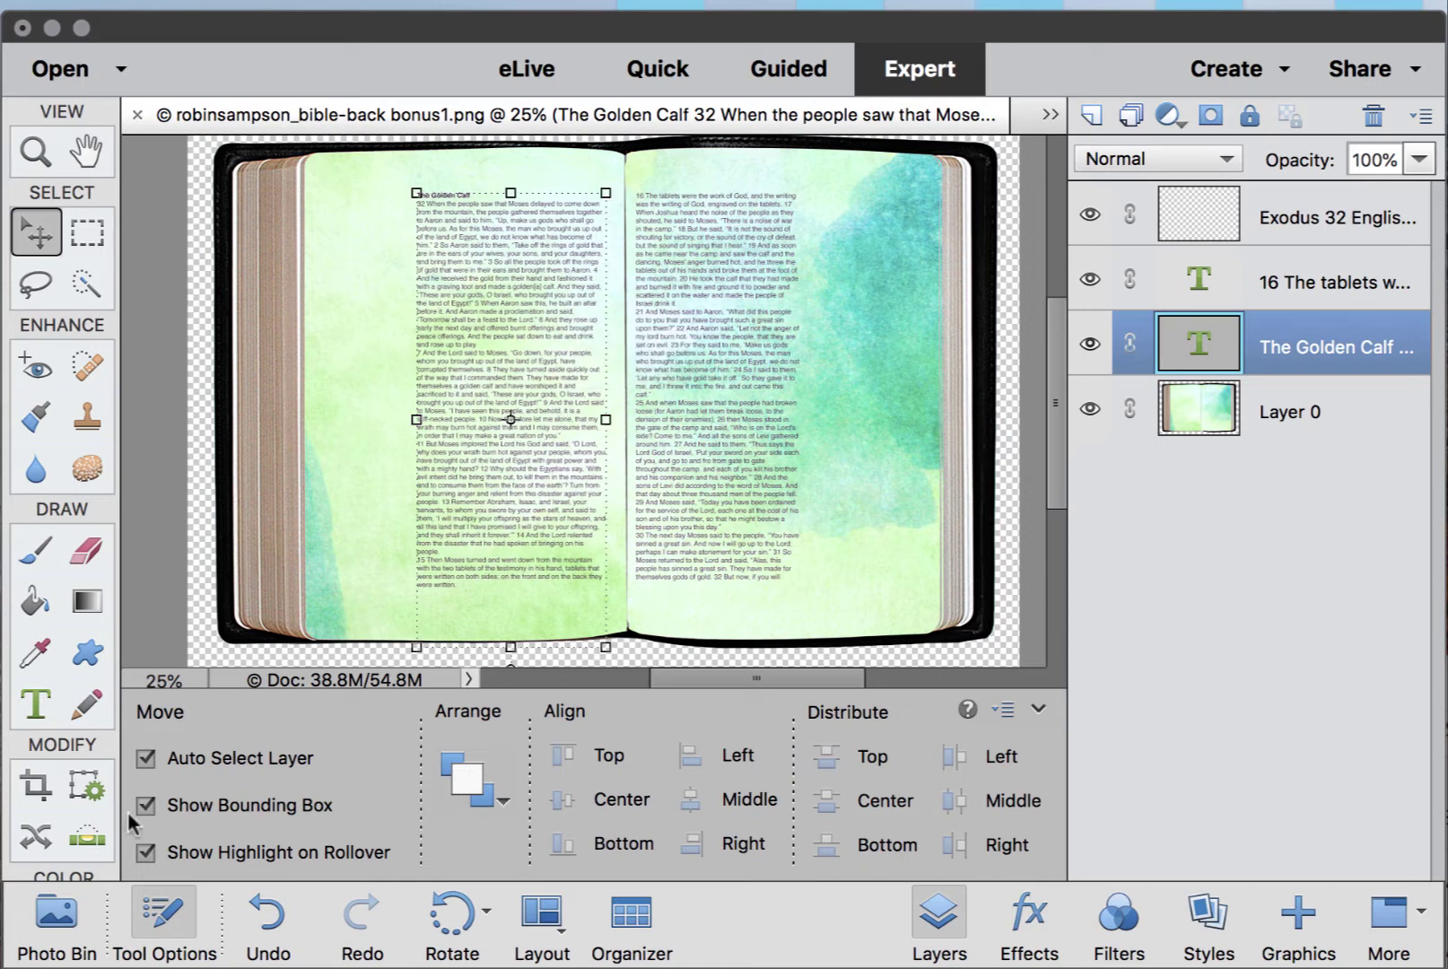
- Add the broken stone tablets image from the open files to the upper outer margin of the right page
{"action": "left_click", "coordinate": [66, 912]}
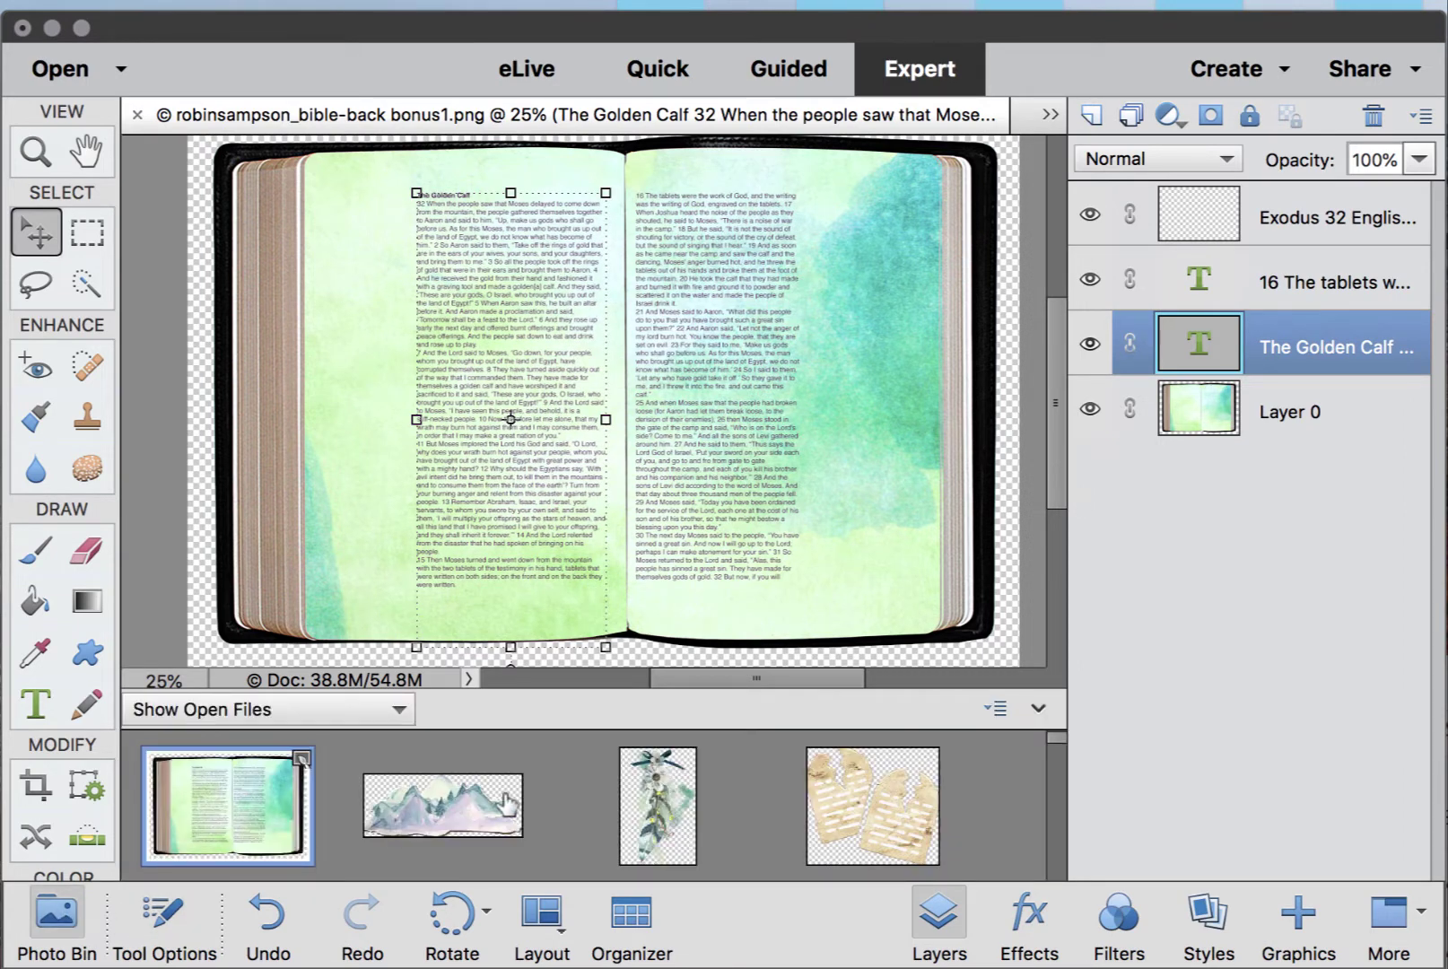
{"action": "scroll", "coordinate": [507, 805], "scroll_direction": "down", "scroll_amount": 2}
{"action": "scroll", "coordinate": [507, 805], "scroll_direction": "up", "scroll_amount": 2}
{"action": "left_click_drag", "start_coordinate": [881, 827], "coordinate": [838, 198]}
{"action": "left_click_drag", "start_coordinate": [616, 409], "coordinate": [891, 265]}
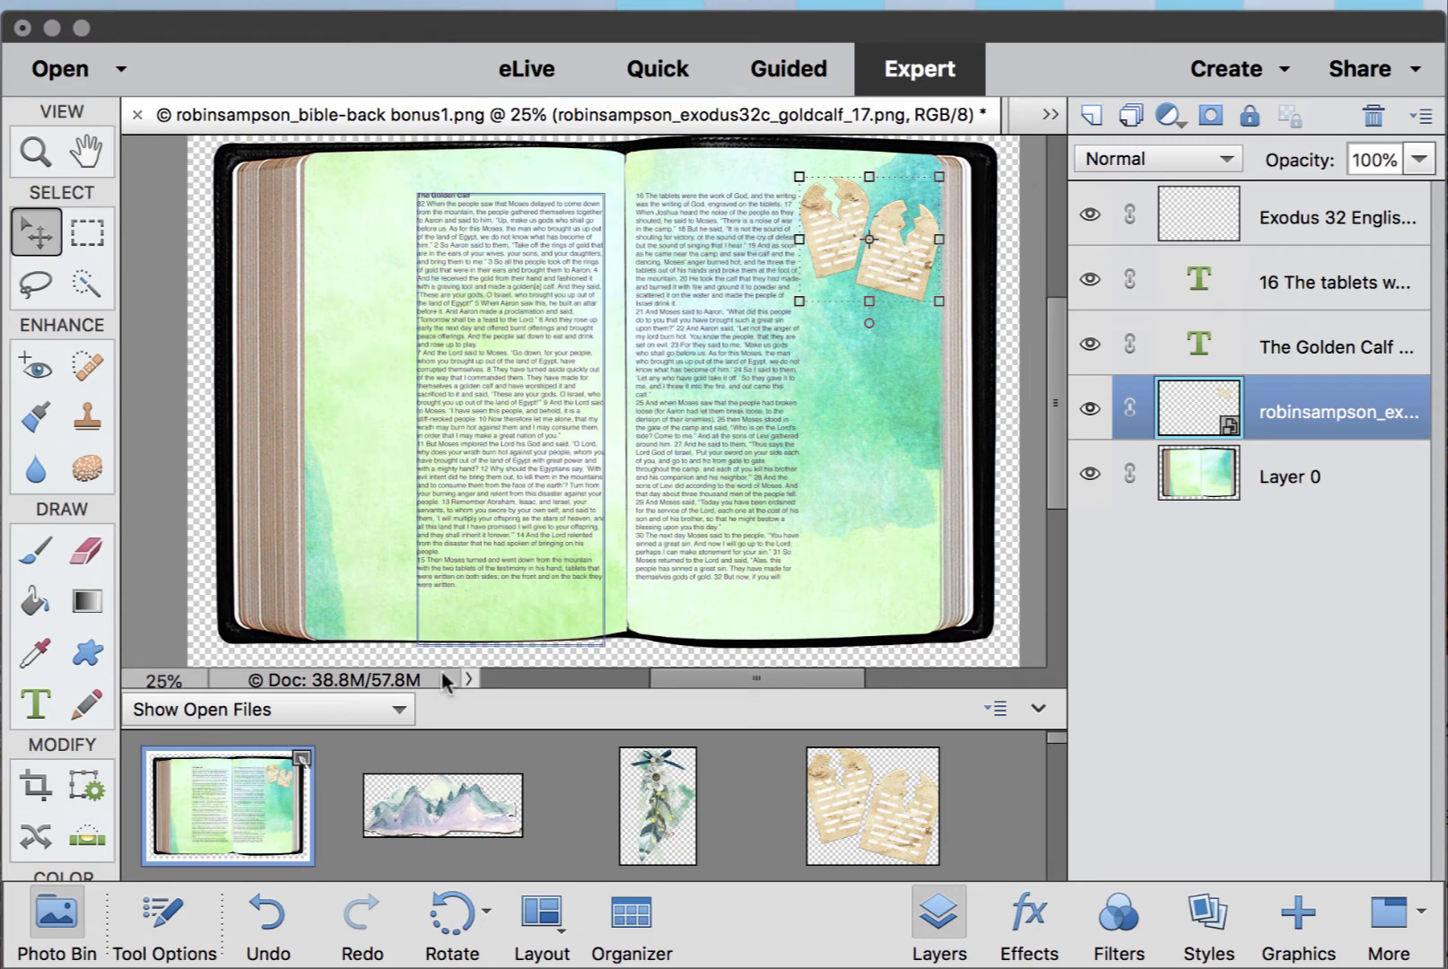
- Add the Moses figure robinsampson_exodus32c_goldcalf_25.png to the right page's upper outer margin and move the broken tablets below it
{"action": "scroll", "coordinate": [473, 810], "scroll_direction": "down", "scroll_amount": 3}
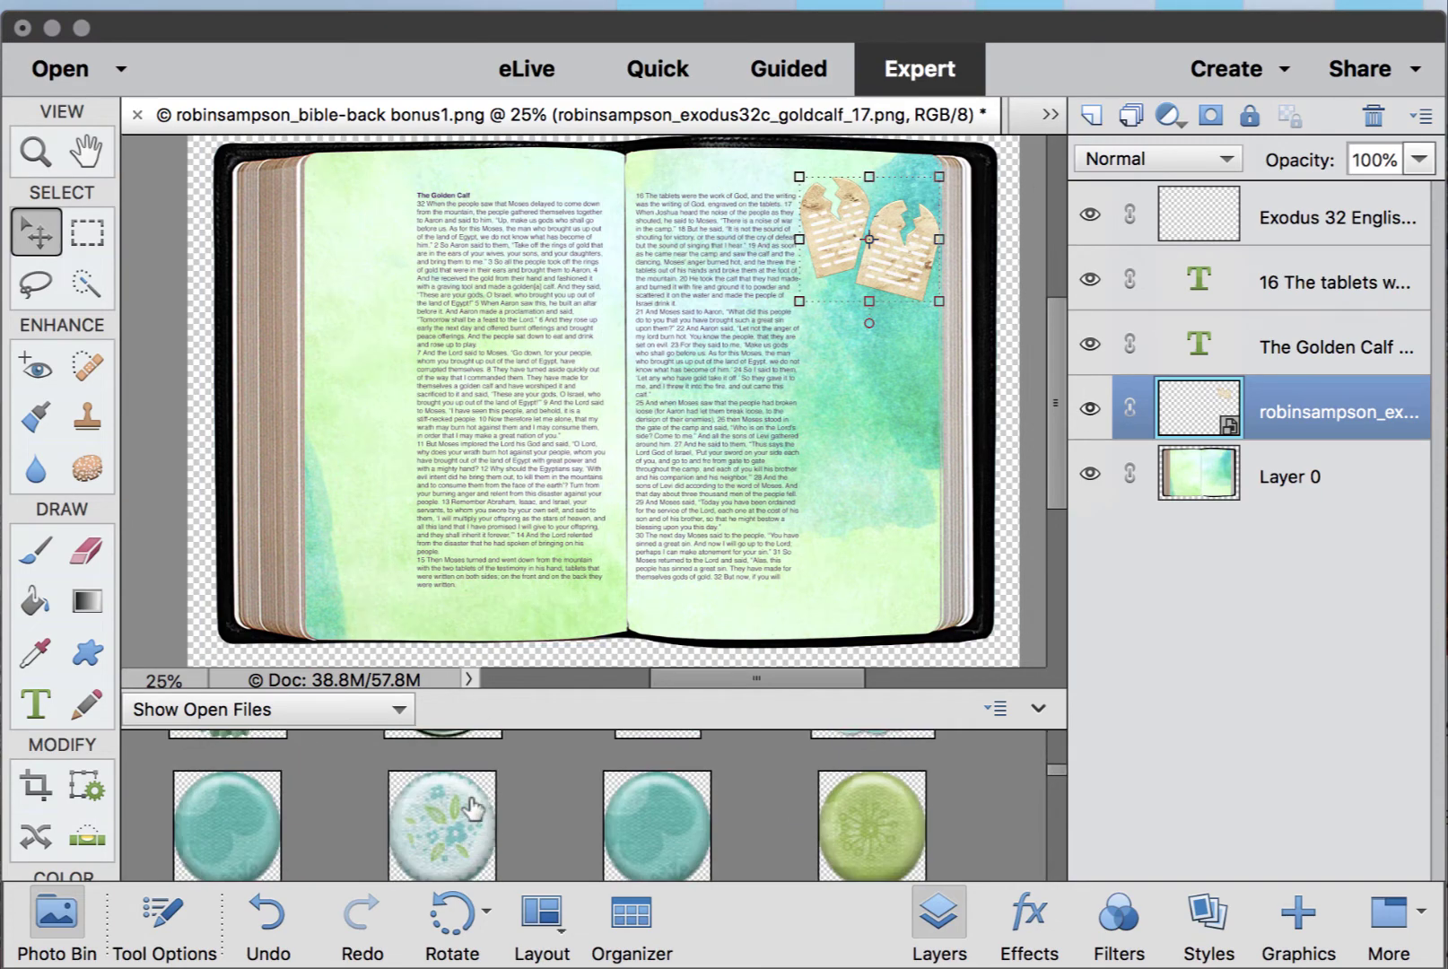
{"action": "scroll", "coordinate": [473, 810], "scroll_direction": "down", "scroll_amount": 6}
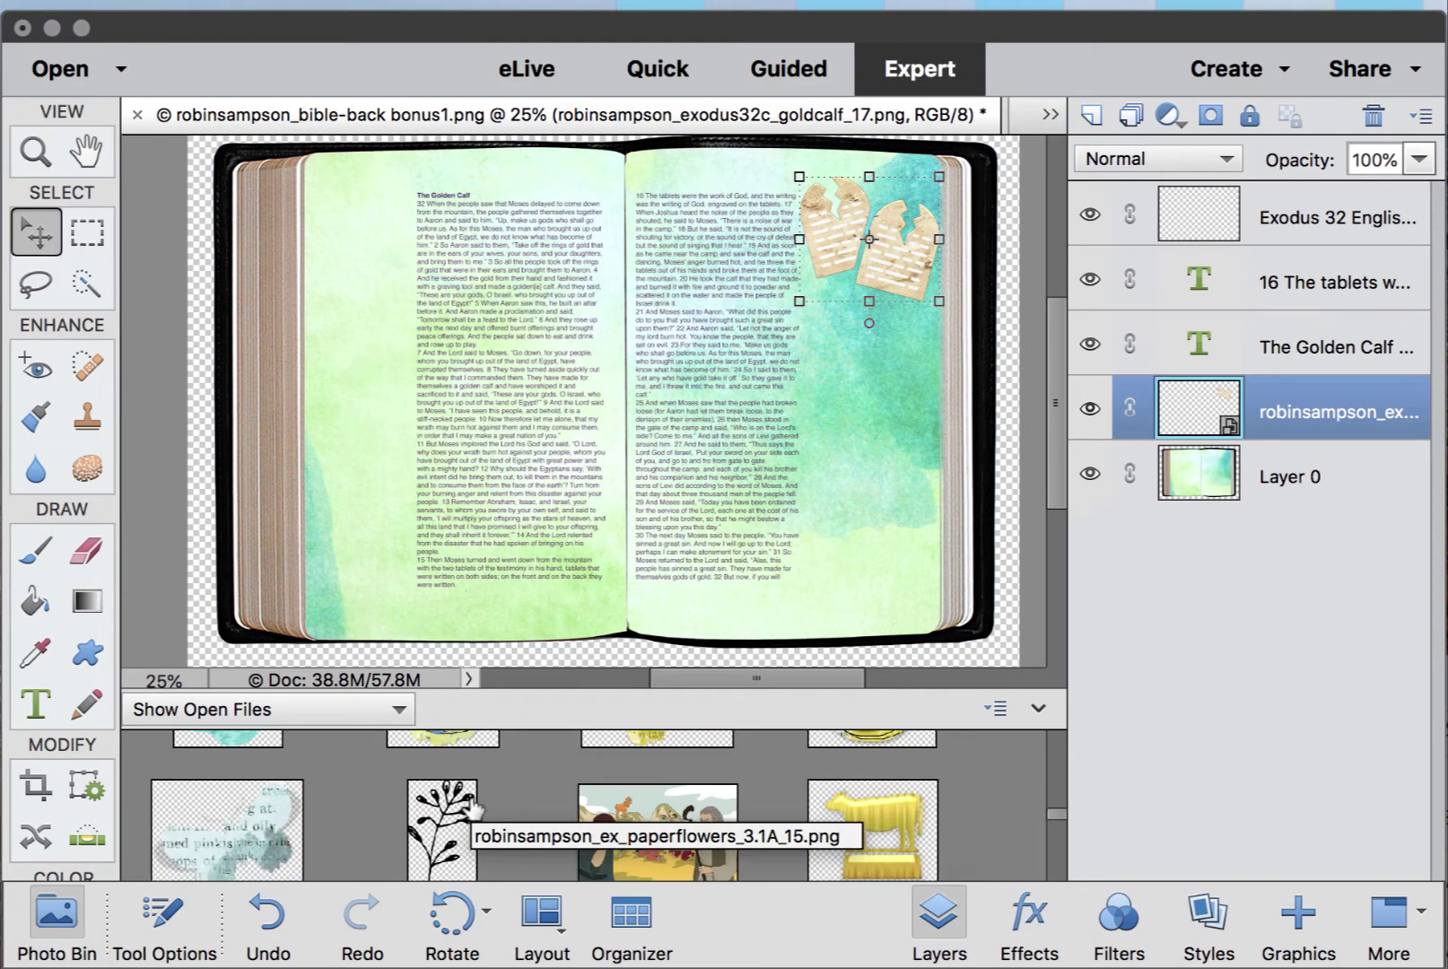
{"action": "scroll", "coordinate": [473, 810], "scroll_direction": "down", "scroll_amount": 2}
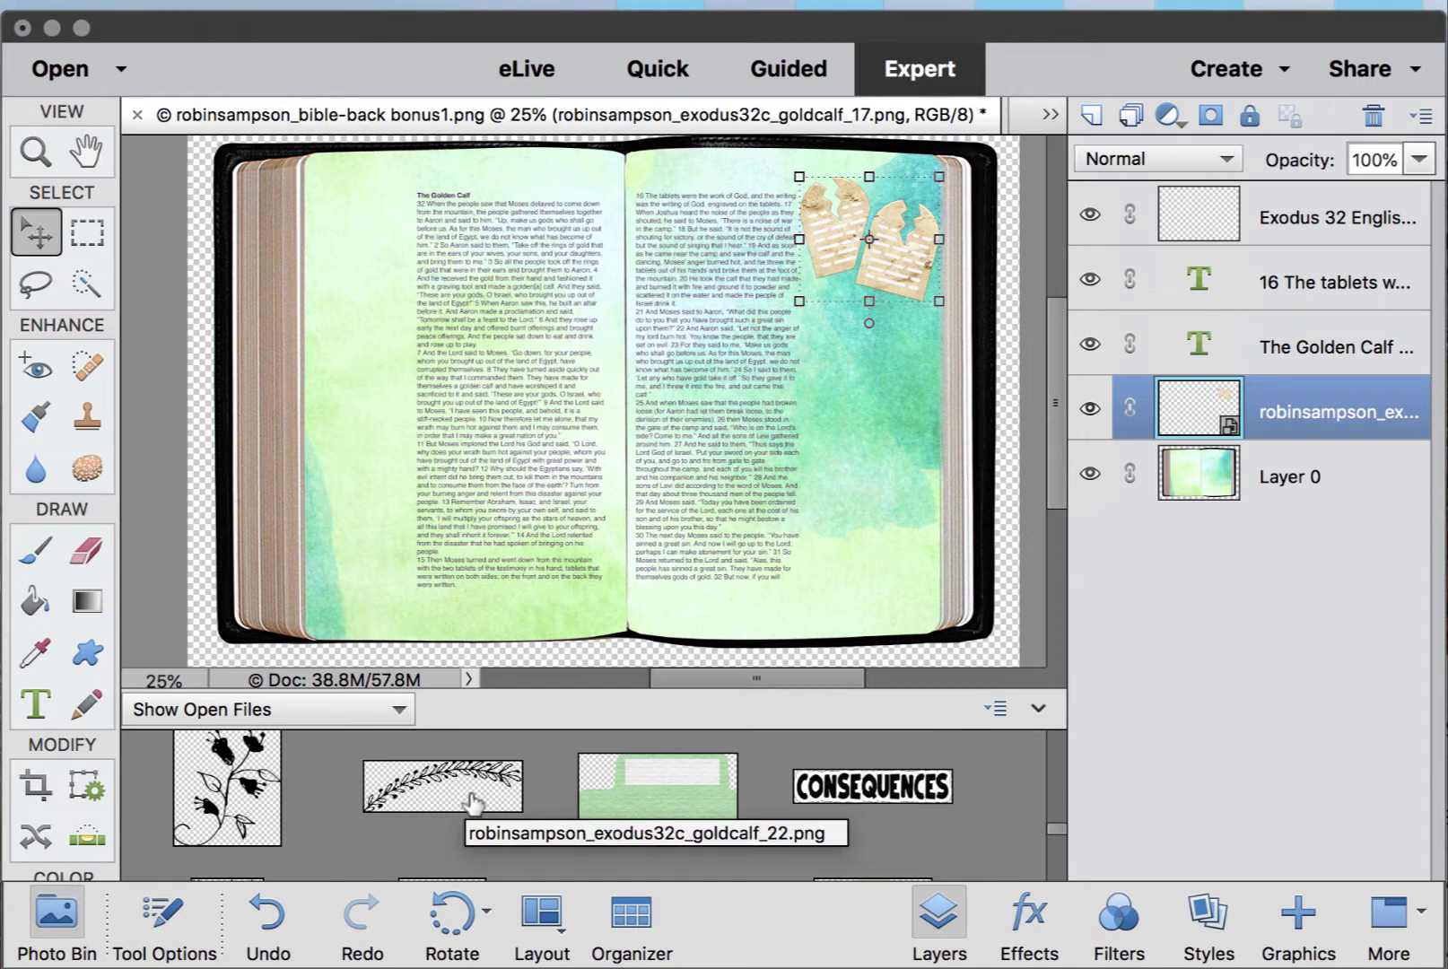
{"action": "scroll", "coordinate": [600, 810], "scroll_direction": "down", "scroll_amount": 3}
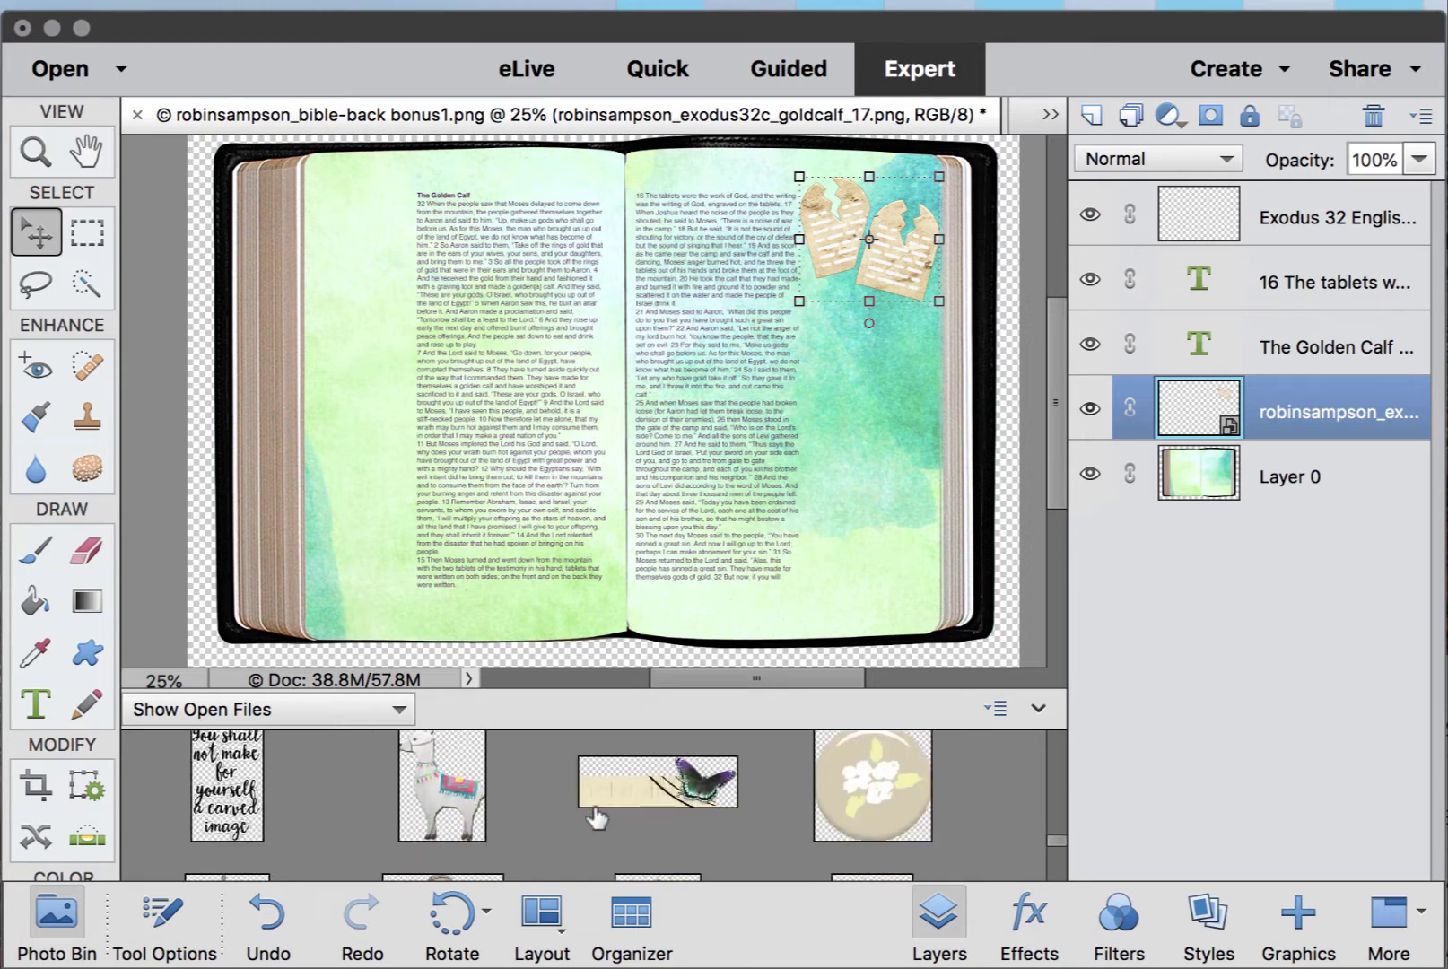
{"action": "scroll", "coordinate": [596, 817], "scroll_direction": "down", "scroll_amount": 2}
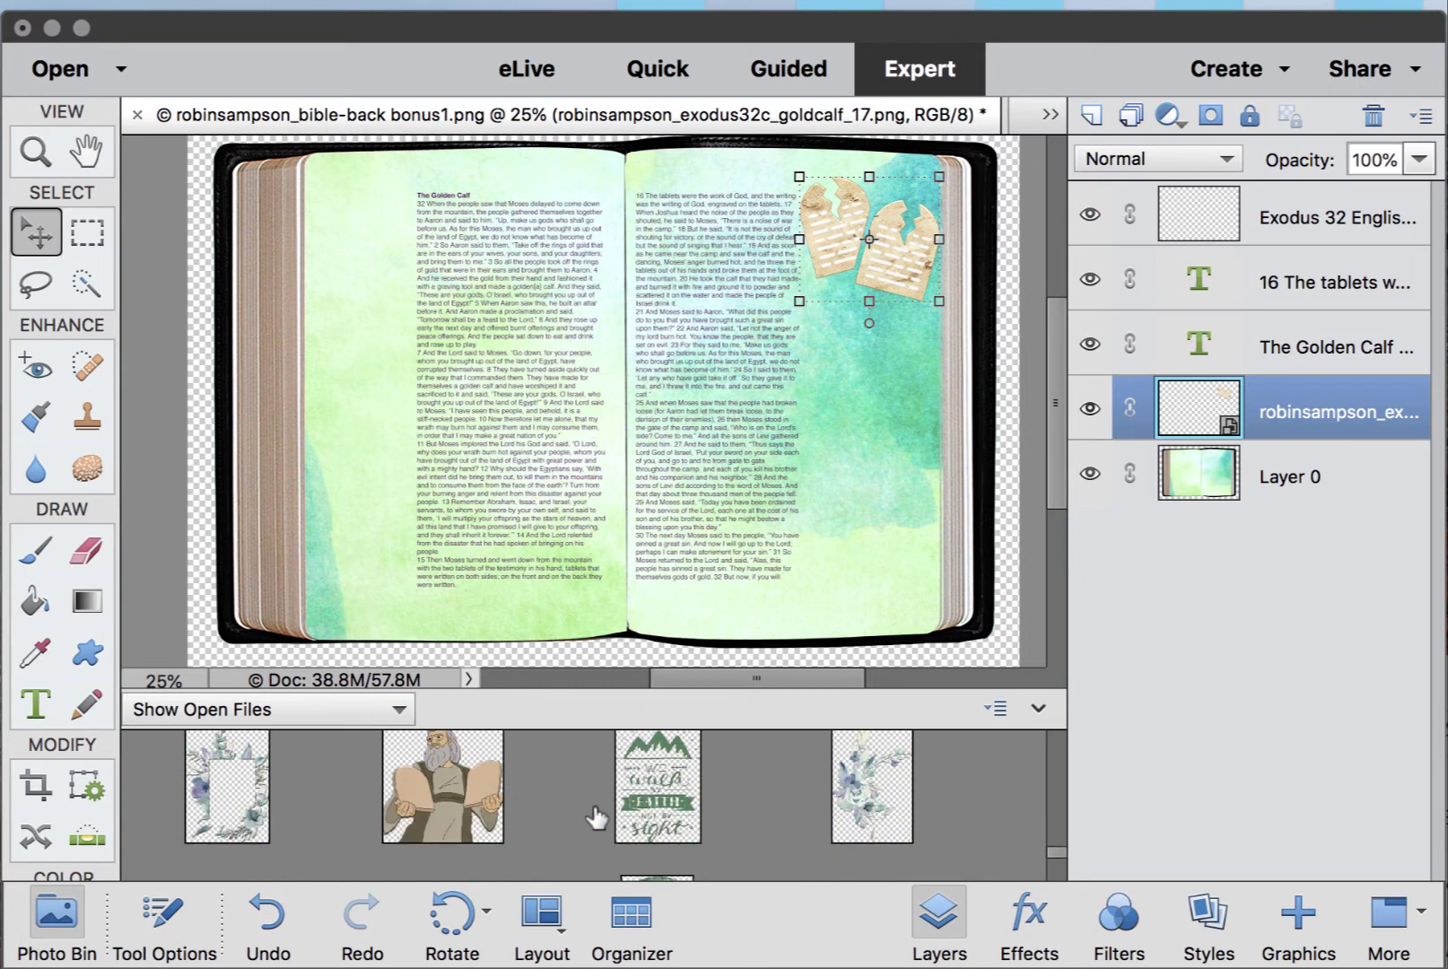
{"action": "scroll", "coordinate": [596, 818], "scroll_direction": "up", "scroll_amount": 1}
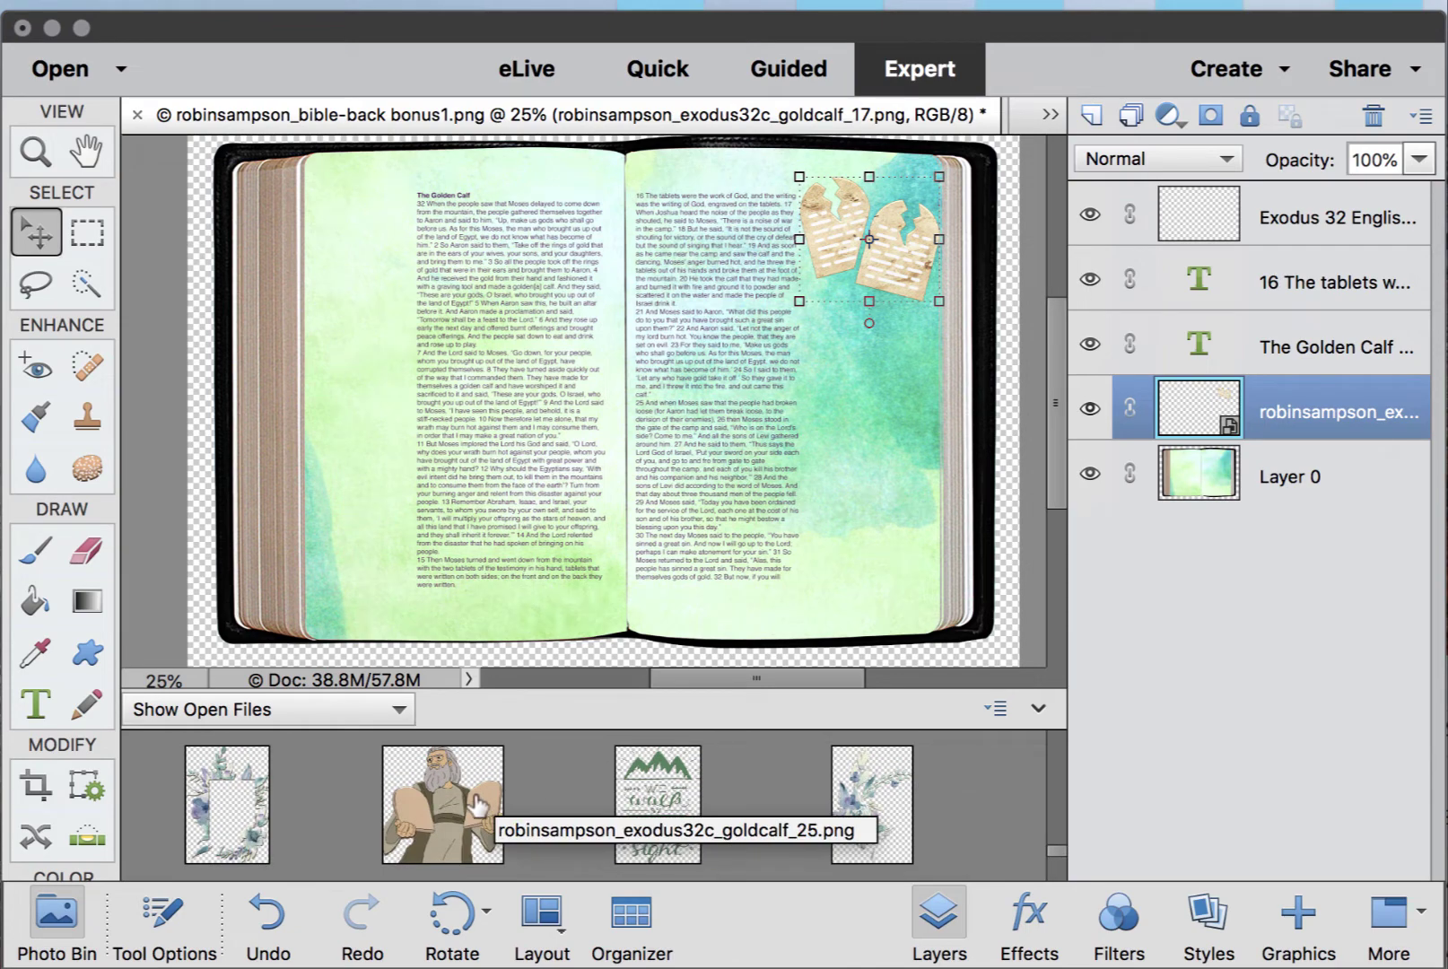
{"action": "left_click_drag", "start_coordinate": [442, 804], "coordinate": [689, 324]}
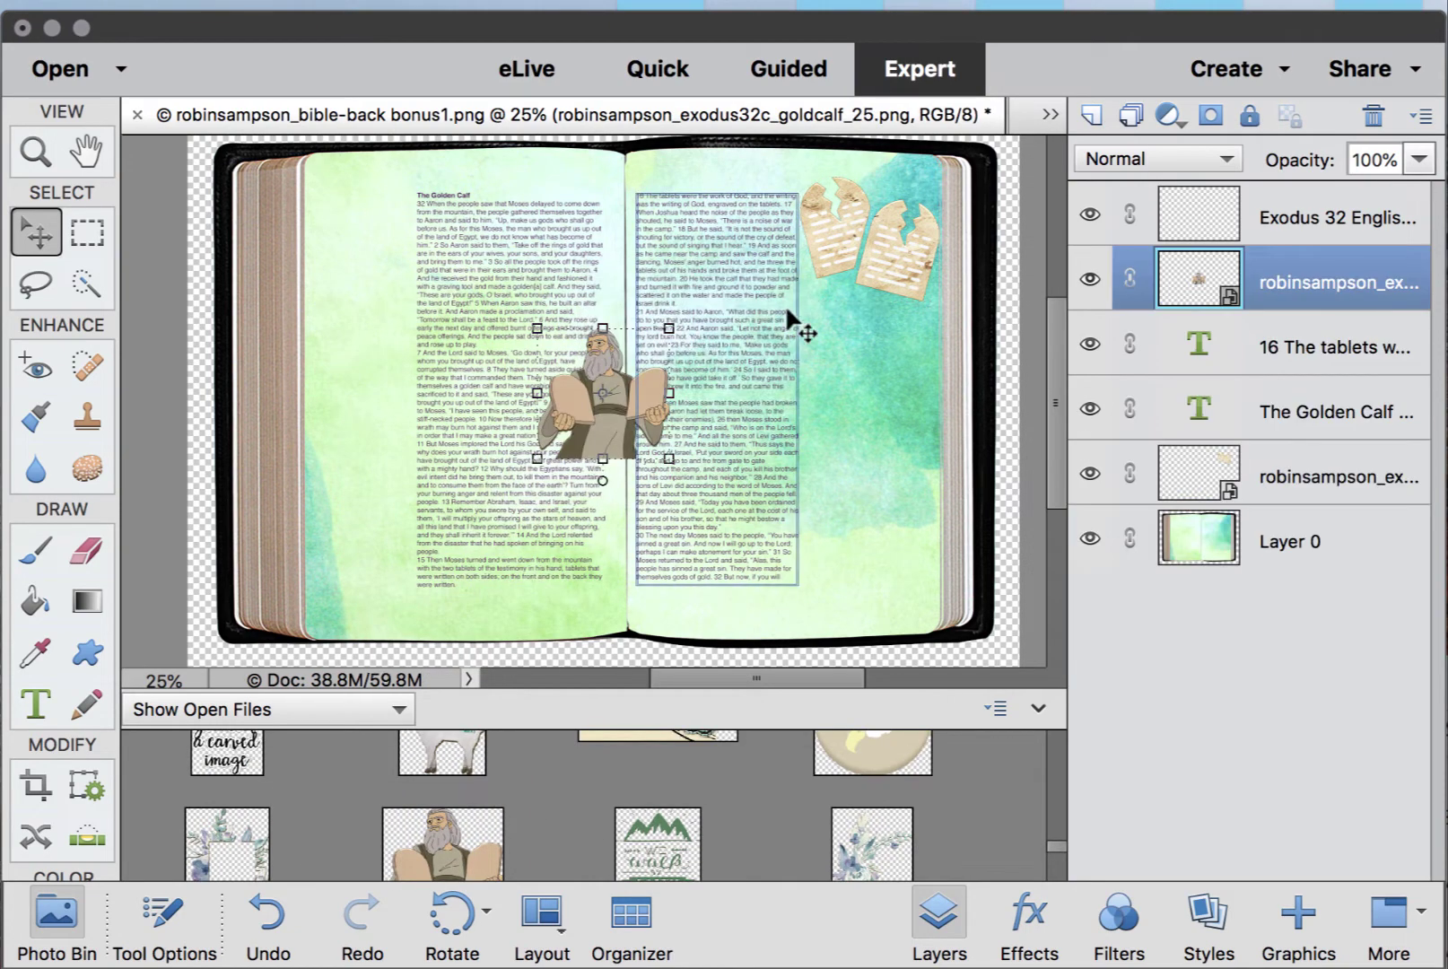
{"action": "left_click_drag", "start_coordinate": [892, 274], "coordinate": [880, 484]}
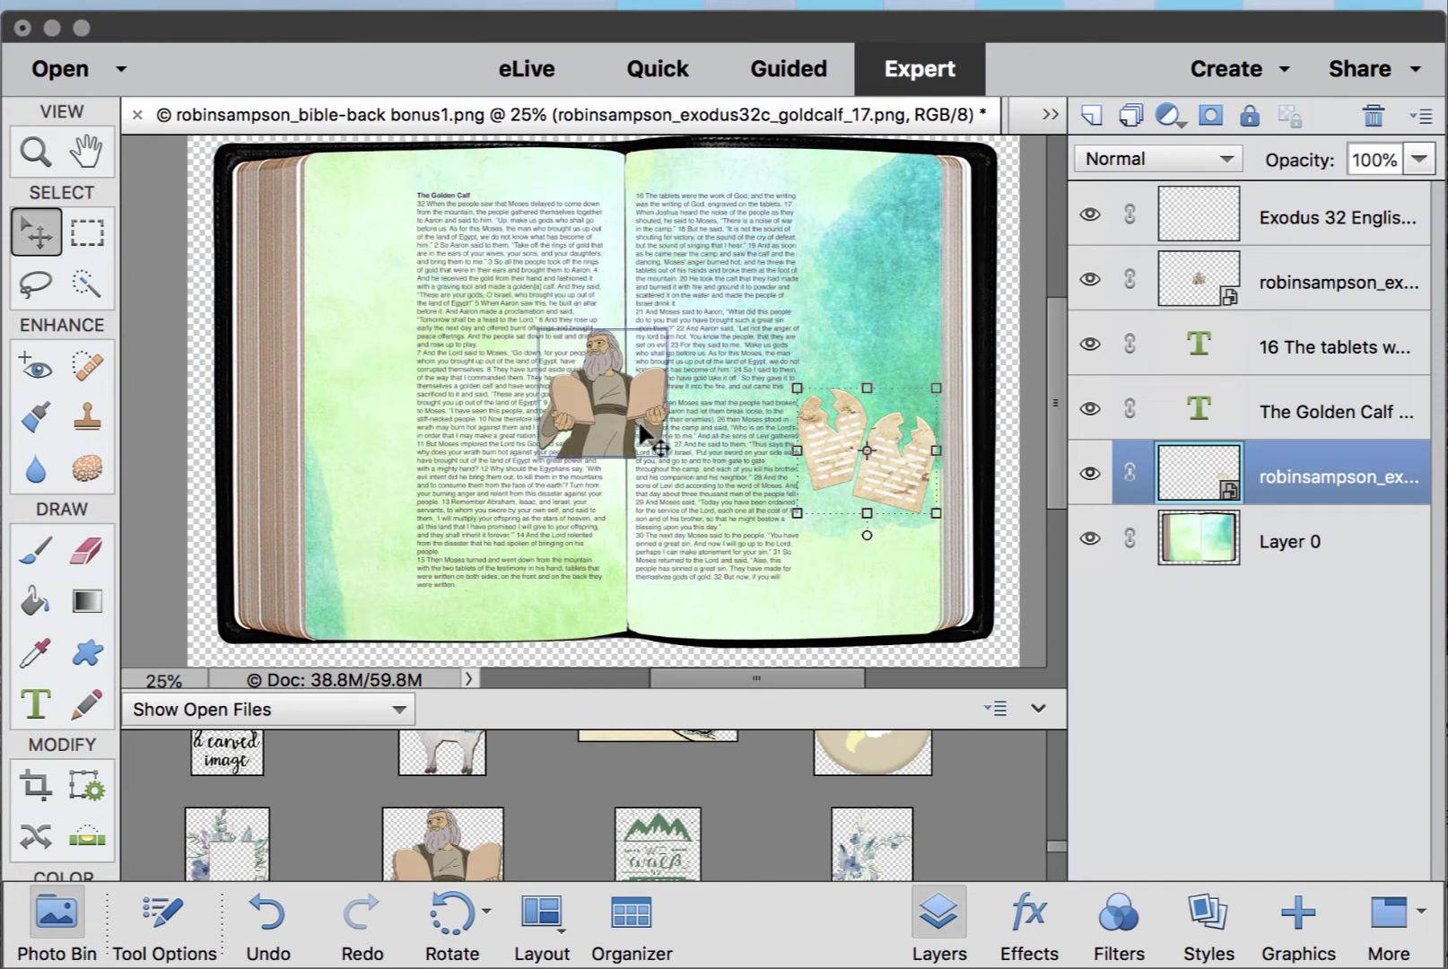
{"action": "left_click_drag", "start_coordinate": [610, 377], "coordinate": [875, 260]}
- Add the mountain image robinsampson_exodus32c_goldcalf_28.png across the lower half of both pages, scaled proportionally to 304.29%
{"action": "scroll", "coordinate": [566, 830], "scroll_direction": "up", "scroll_amount": 3}
{"action": "scroll", "coordinate": [566, 826], "scroll_direction": "up", "scroll_amount": 10}
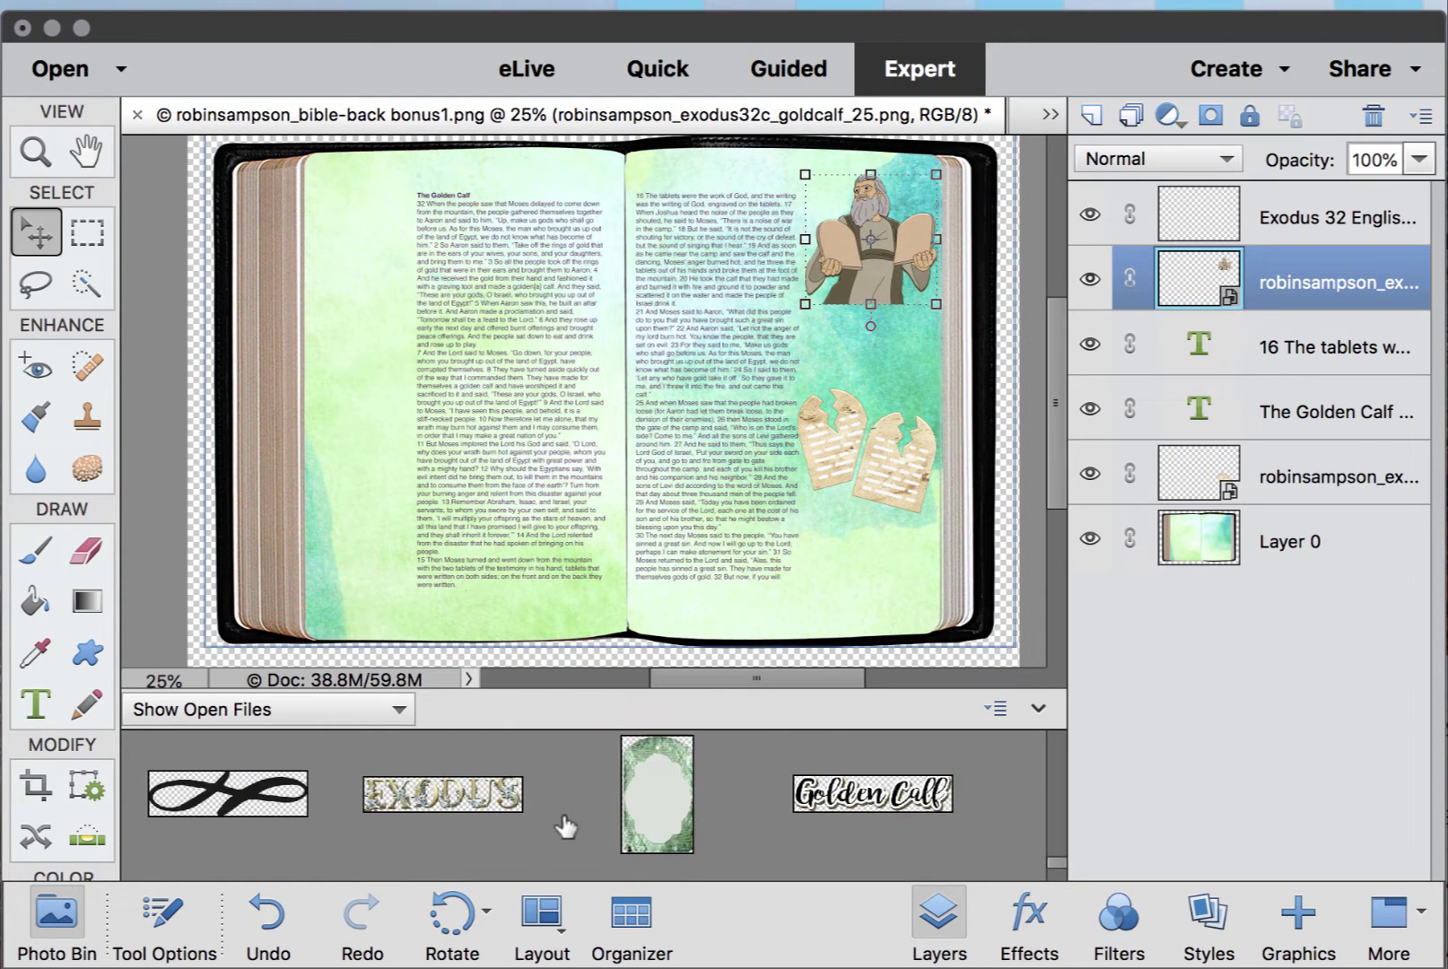
{"action": "scroll", "coordinate": [566, 826], "scroll_direction": "up", "scroll_amount": 10}
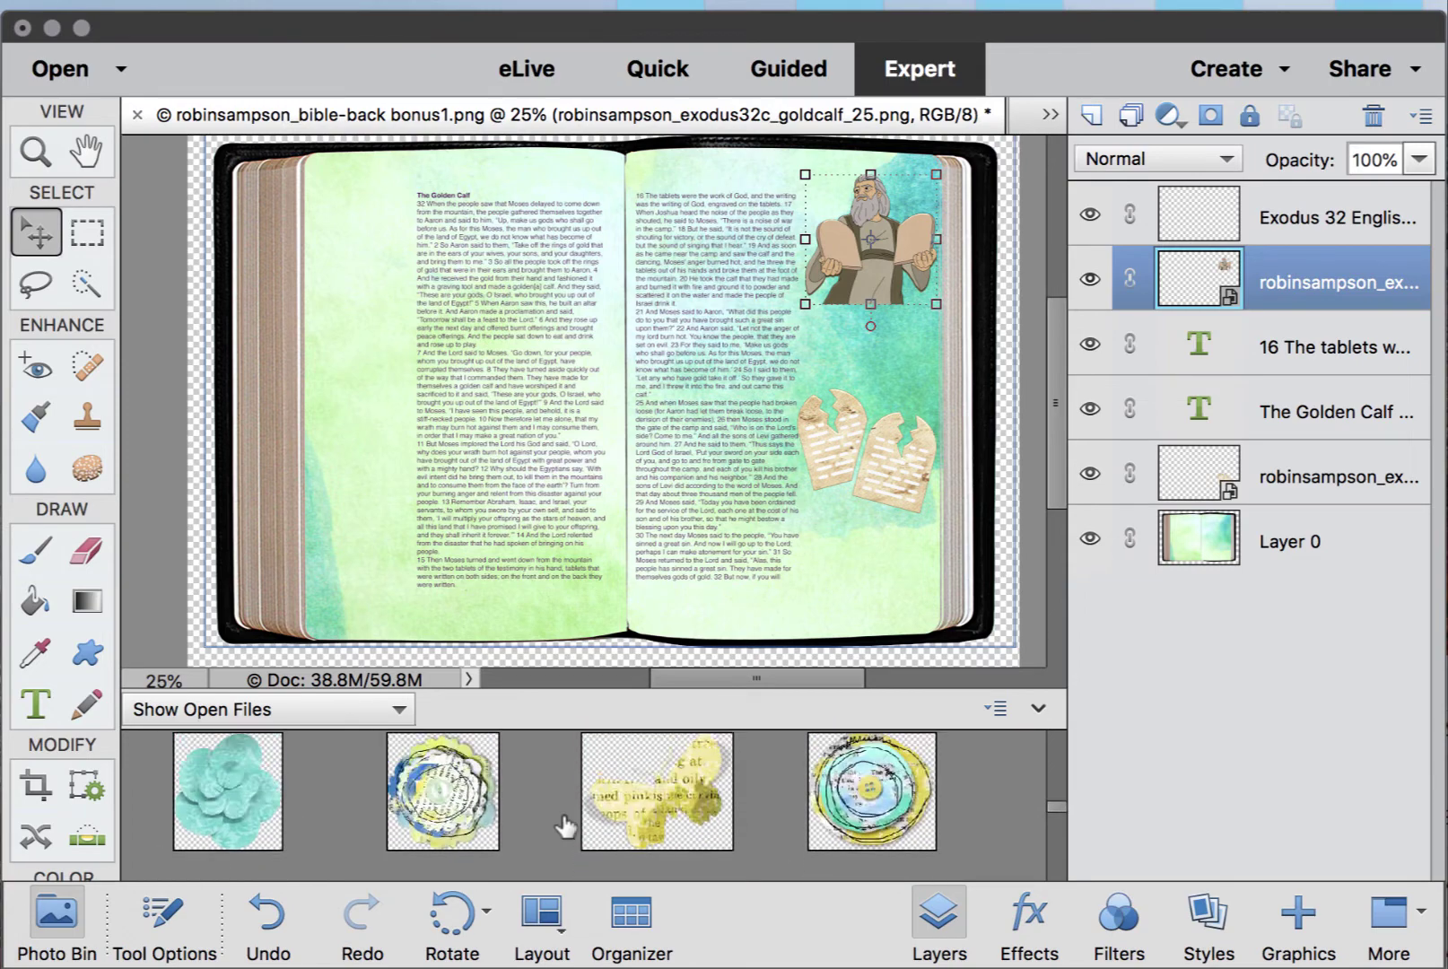
{"action": "scroll", "coordinate": [567, 826], "scroll_direction": "down", "scroll_amount": 10}
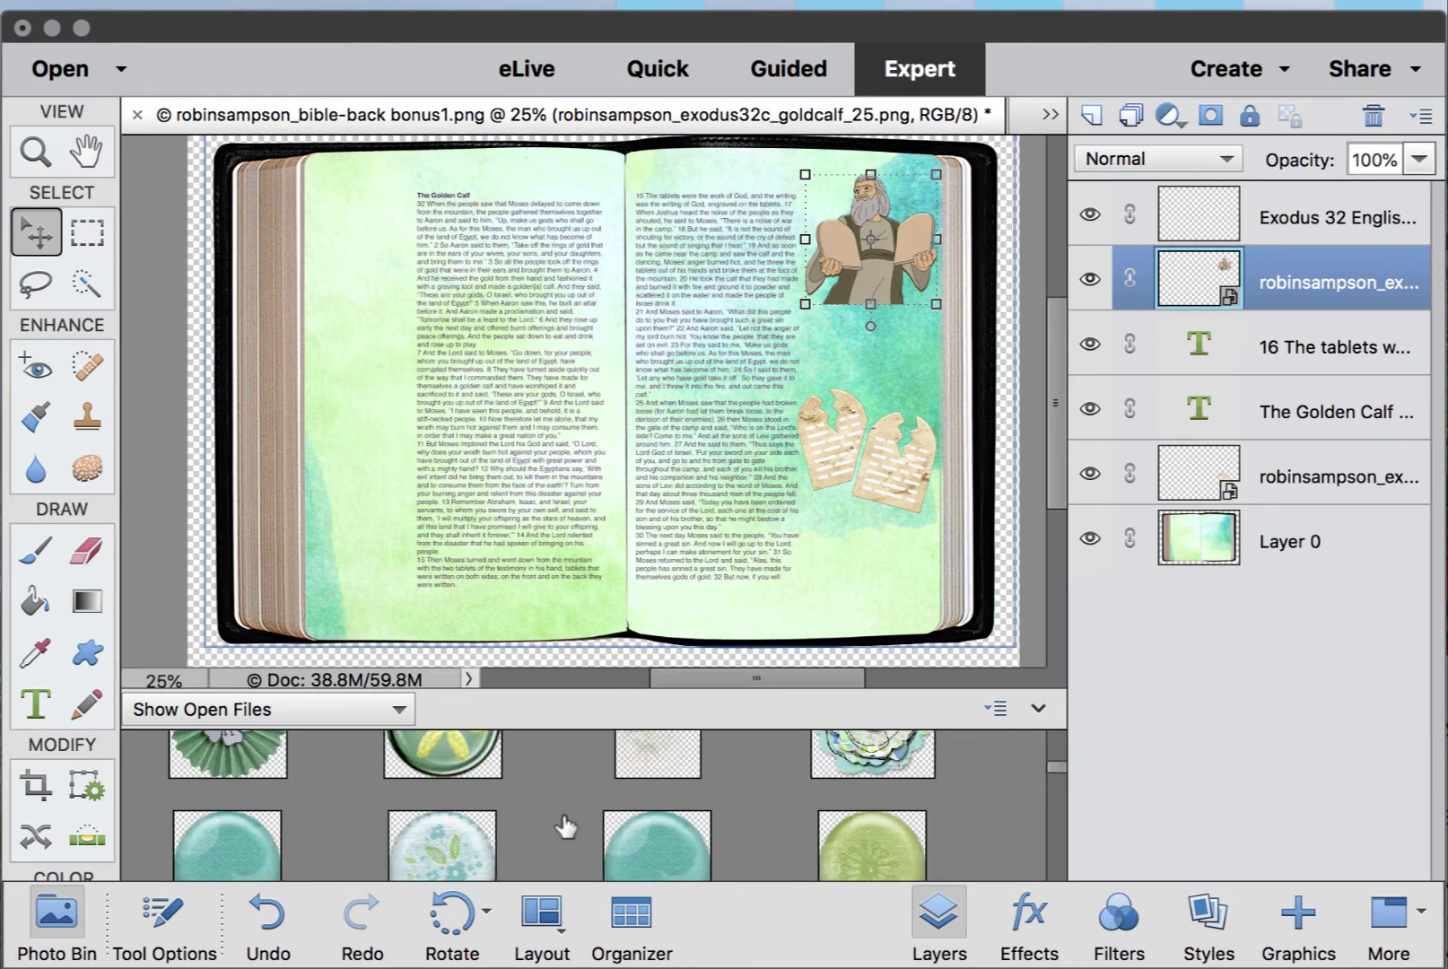
{"action": "scroll", "coordinate": [567, 826], "scroll_direction": "up", "scroll_amount": 10}
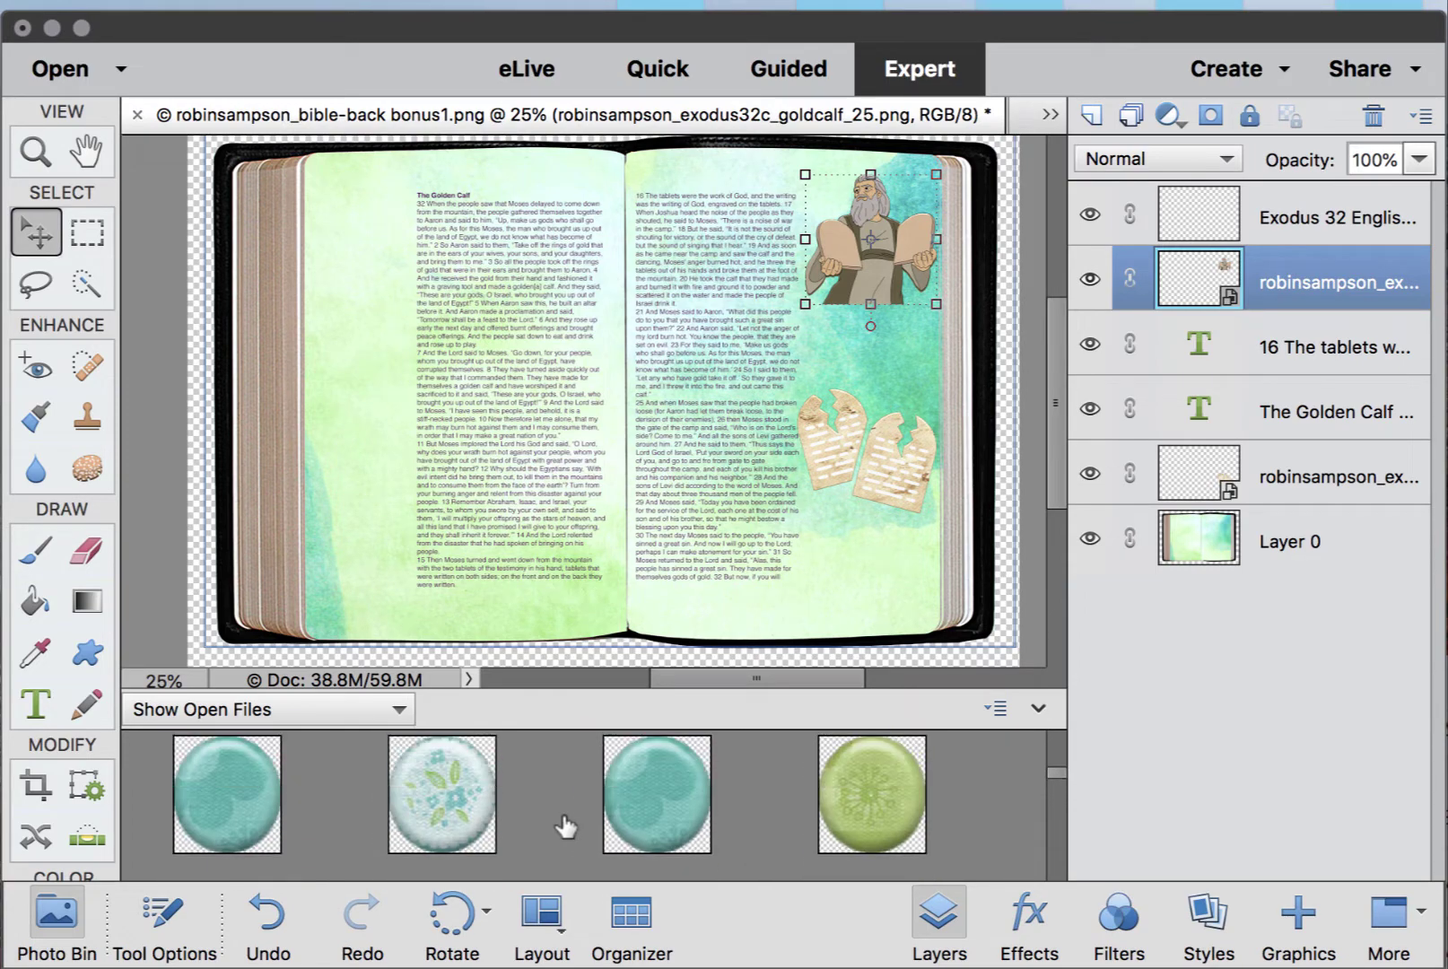
{"action": "scroll", "coordinate": [566, 825], "scroll_direction": "up", "scroll_amount": 3}
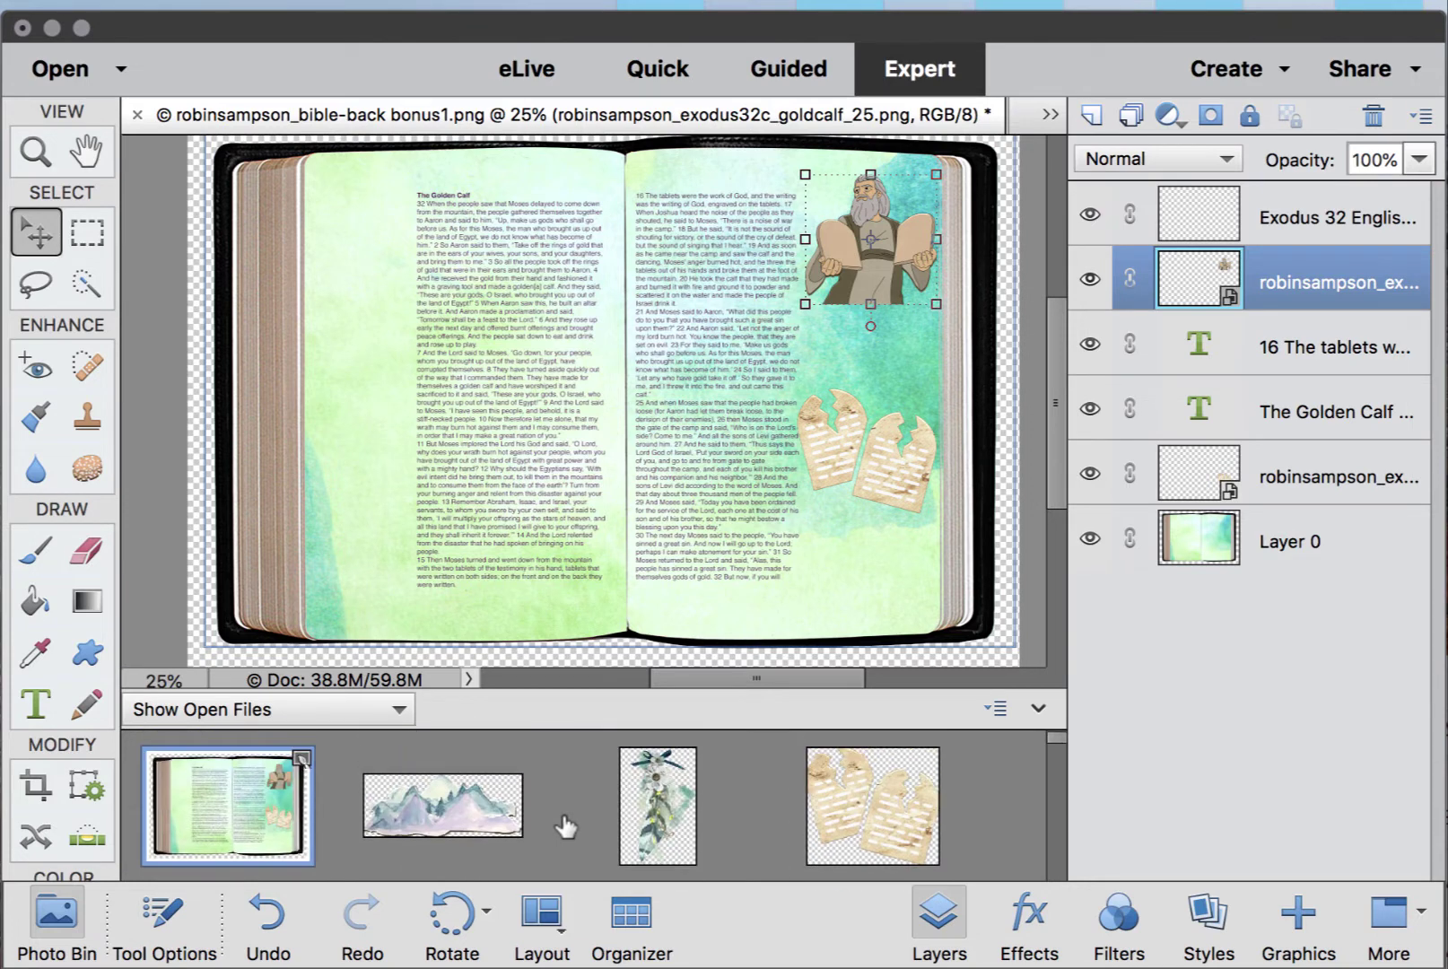
{"action": "scroll", "coordinate": [847, 830], "scroll_direction": "down", "scroll_amount": 1}
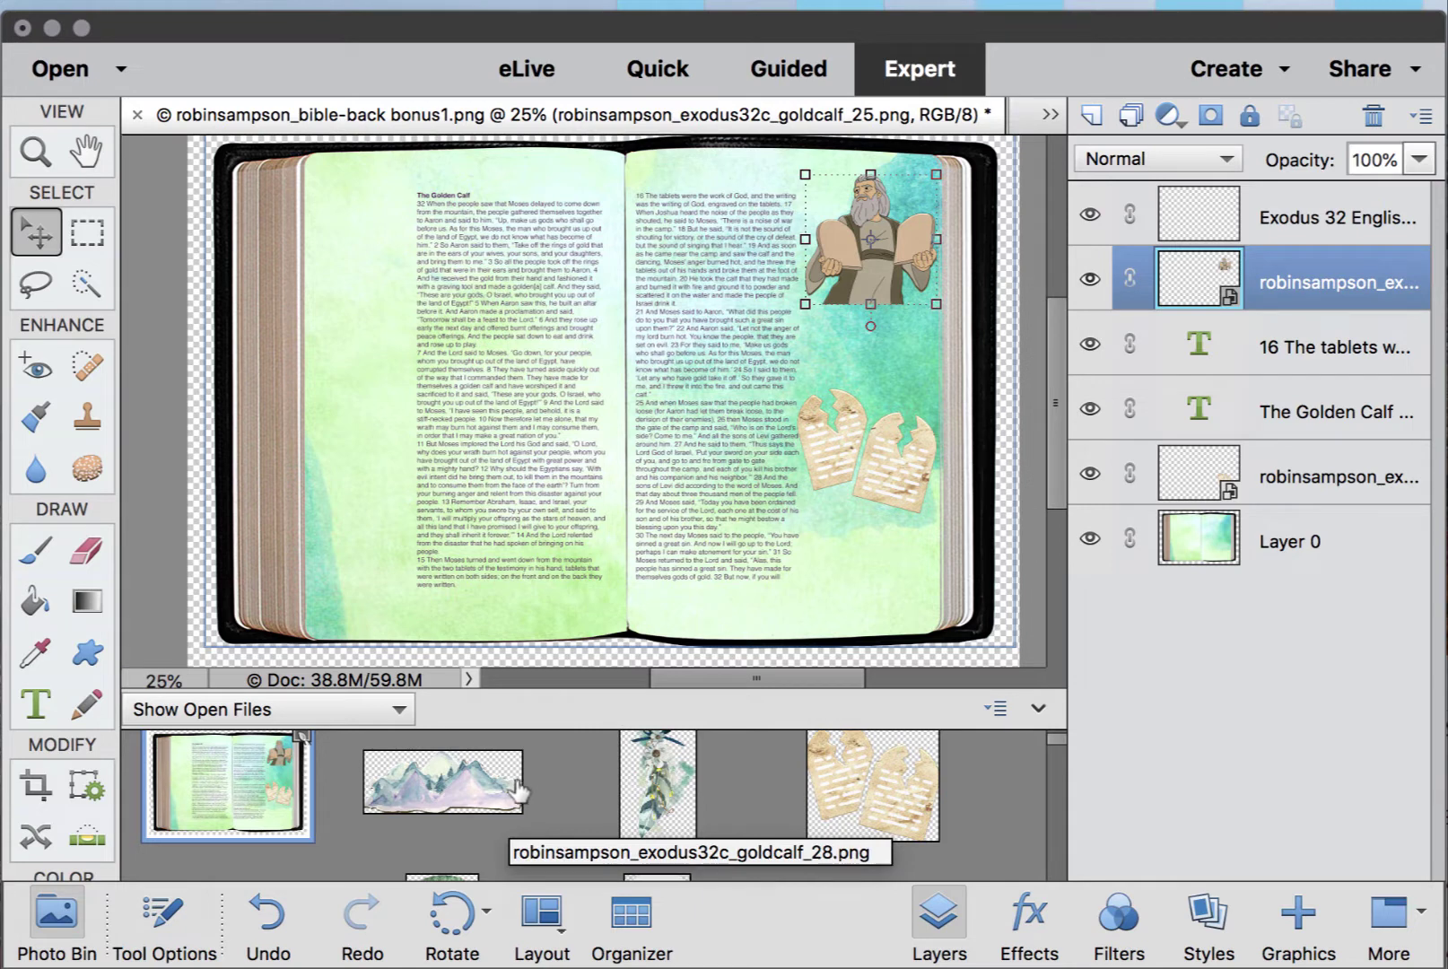
{"action": "left_click_drag", "start_coordinate": [517, 790], "coordinate": [297, 523]}
{"action": "left_click_drag", "start_coordinate": [709, 518], "coordinate": [942, 614]}
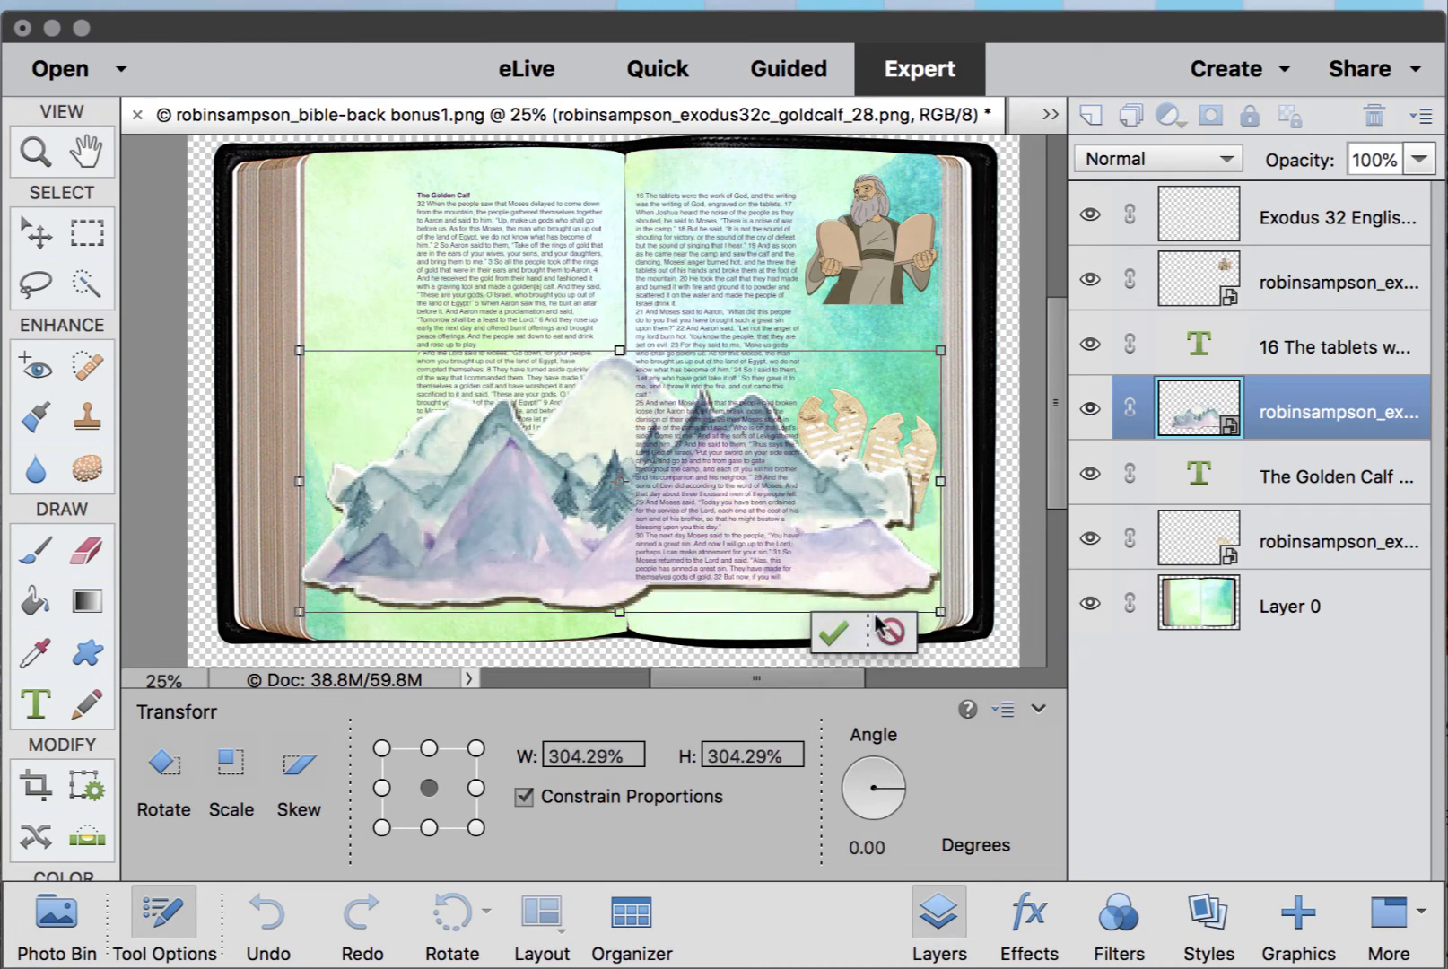
{"action": "left_click", "coordinate": [834, 633]}
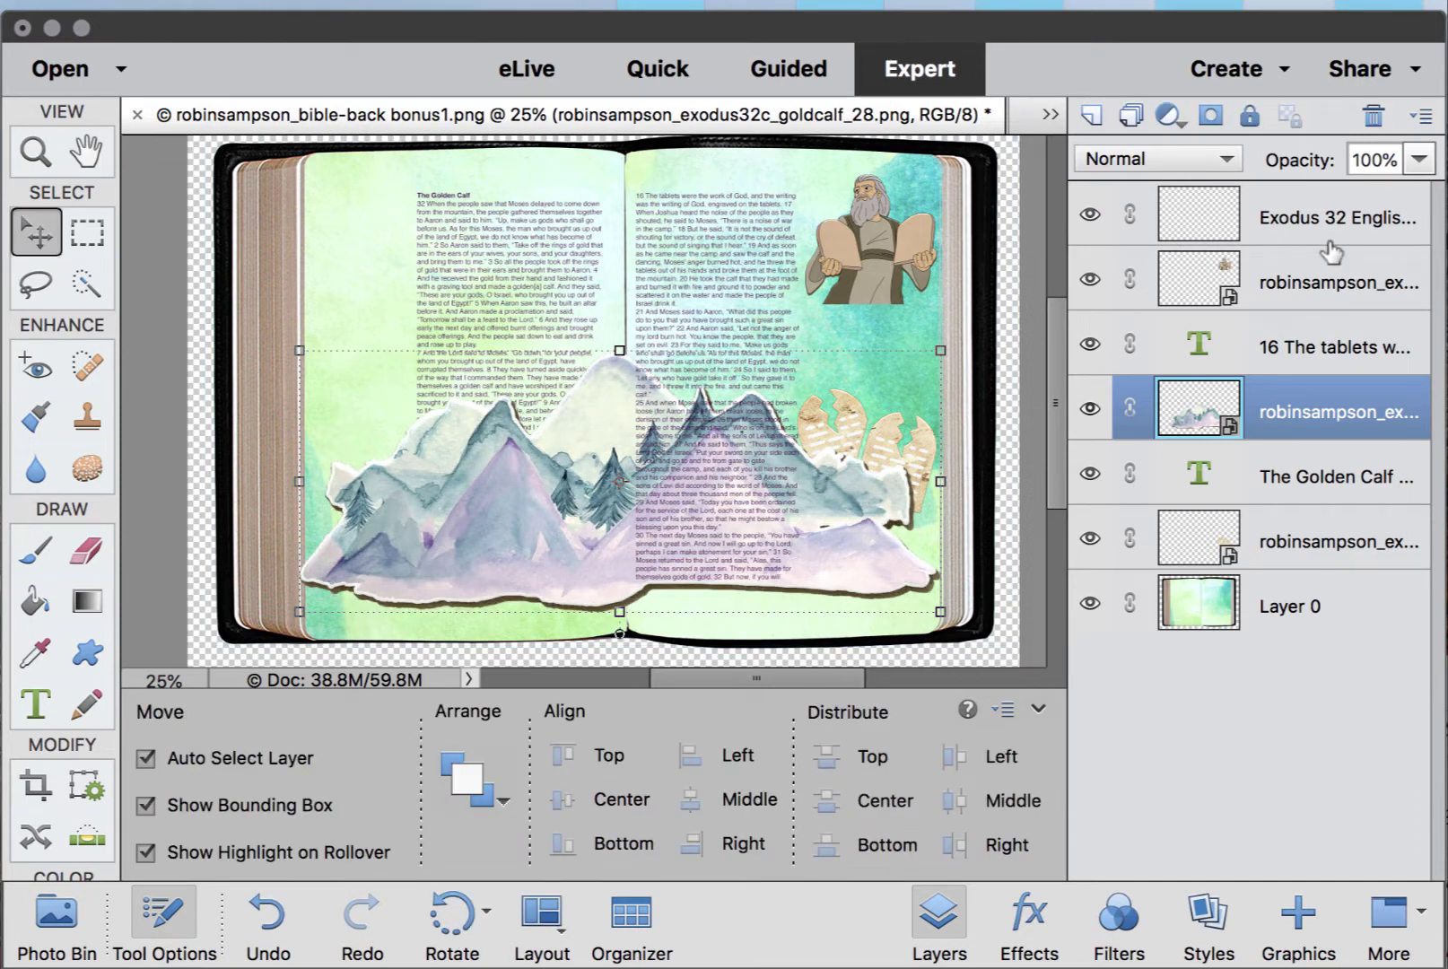
- Set the mountain layer's blend mode to Multiply after trying Overlay
{"action": "left_click", "coordinate": [1157, 152]}
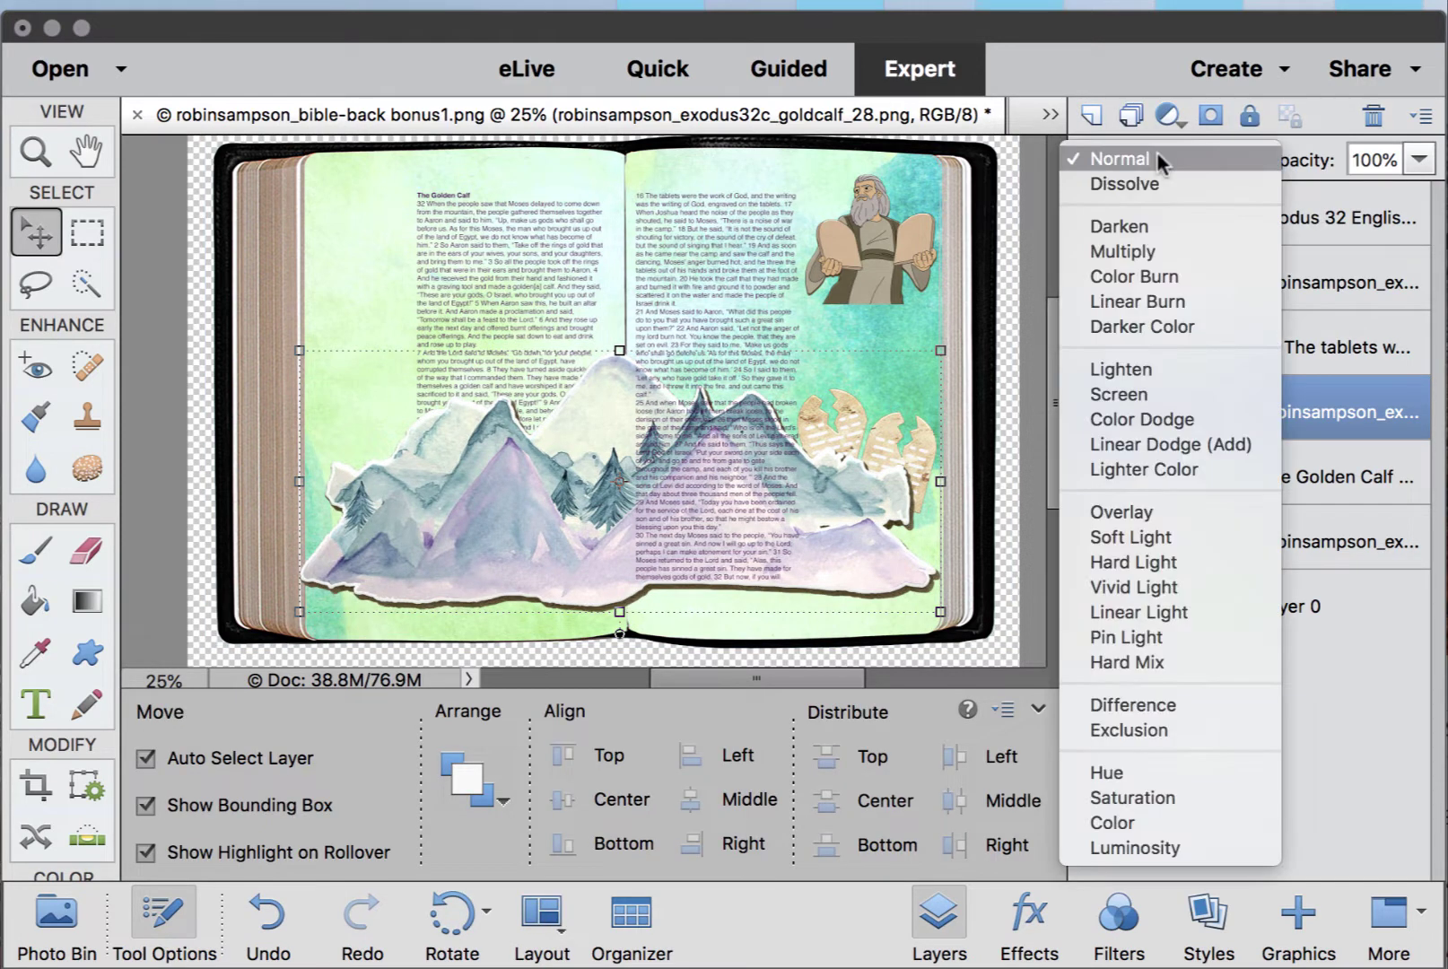
{"action": "left_click", "coordinate": [1160, 511]}
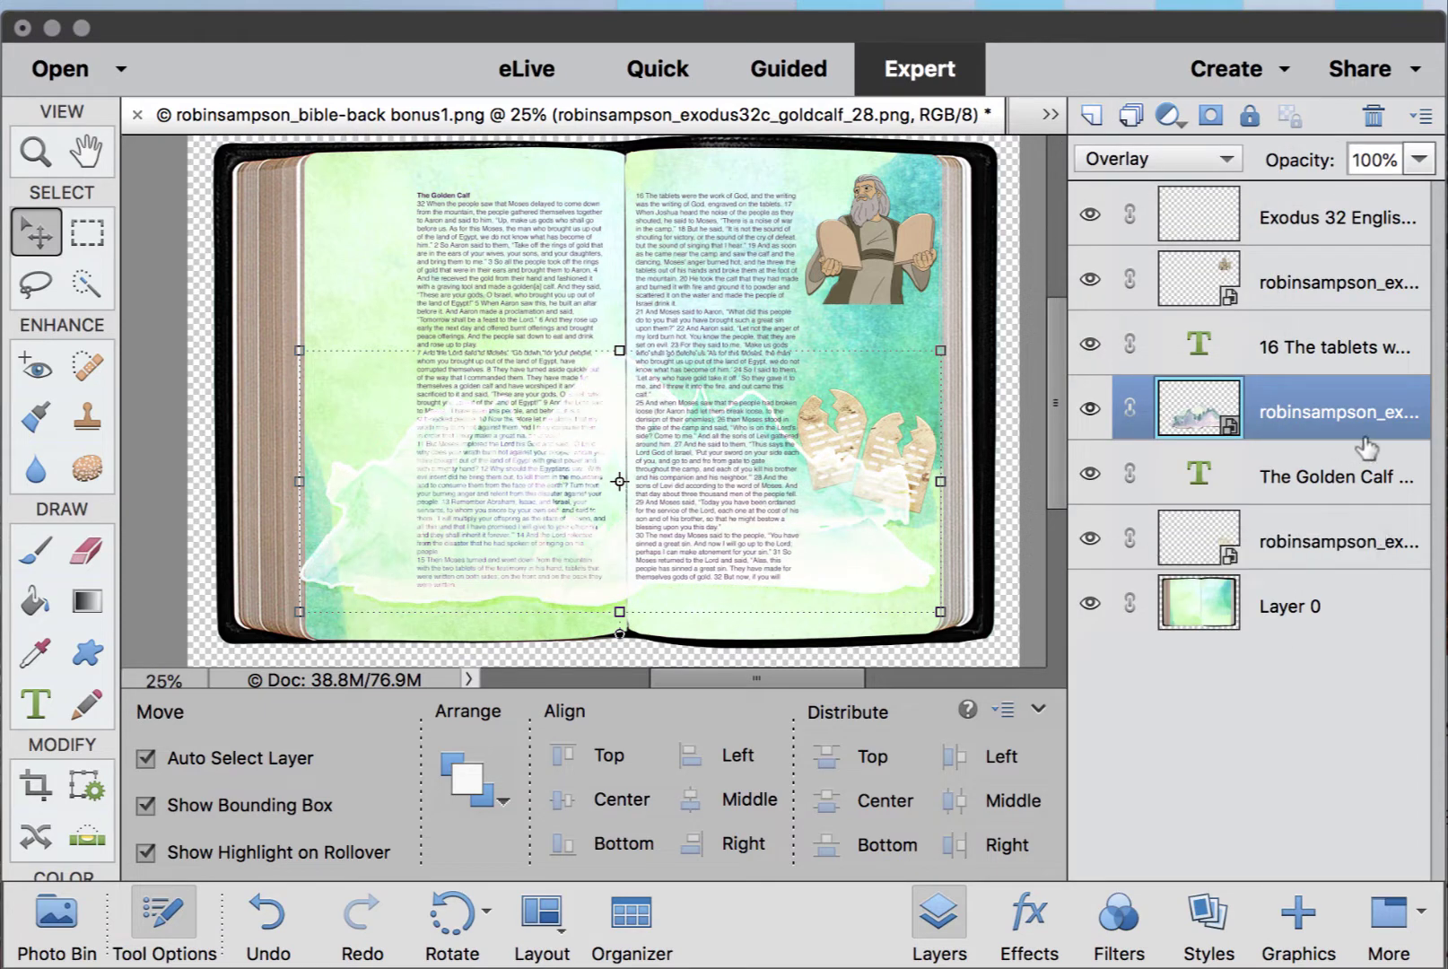
{"action": "left_click", "coordinate": [1227, 158]}
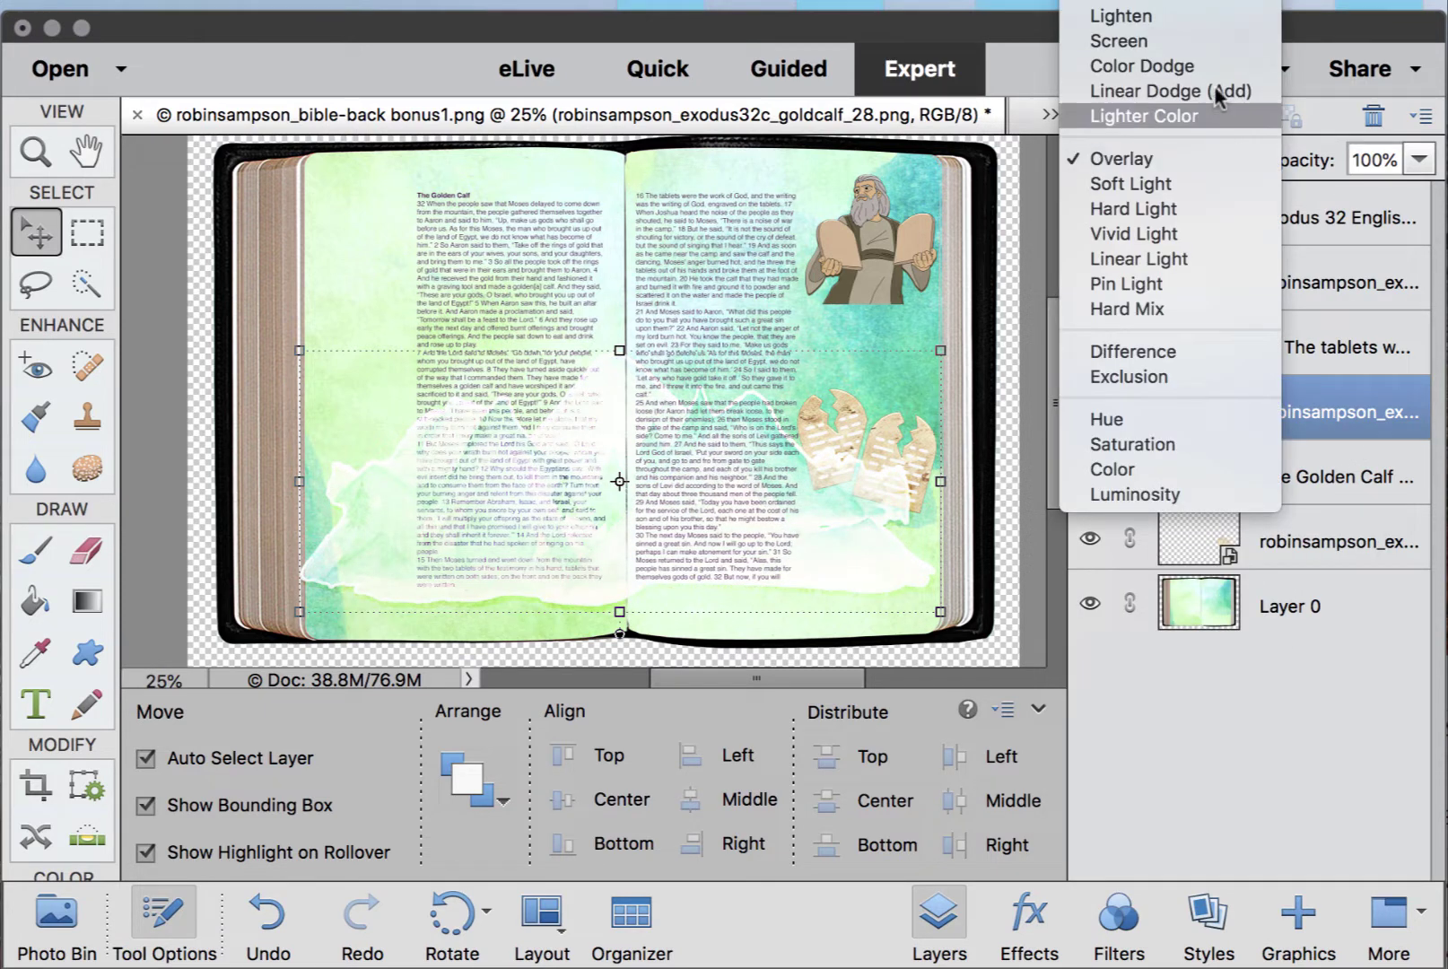
{"action": "scroll", "coordinate": [1191, 29], "scroll_direction": "up", "scroll_amount": 1}
{"action": "left_click", "coordinate": [1191, 32]}
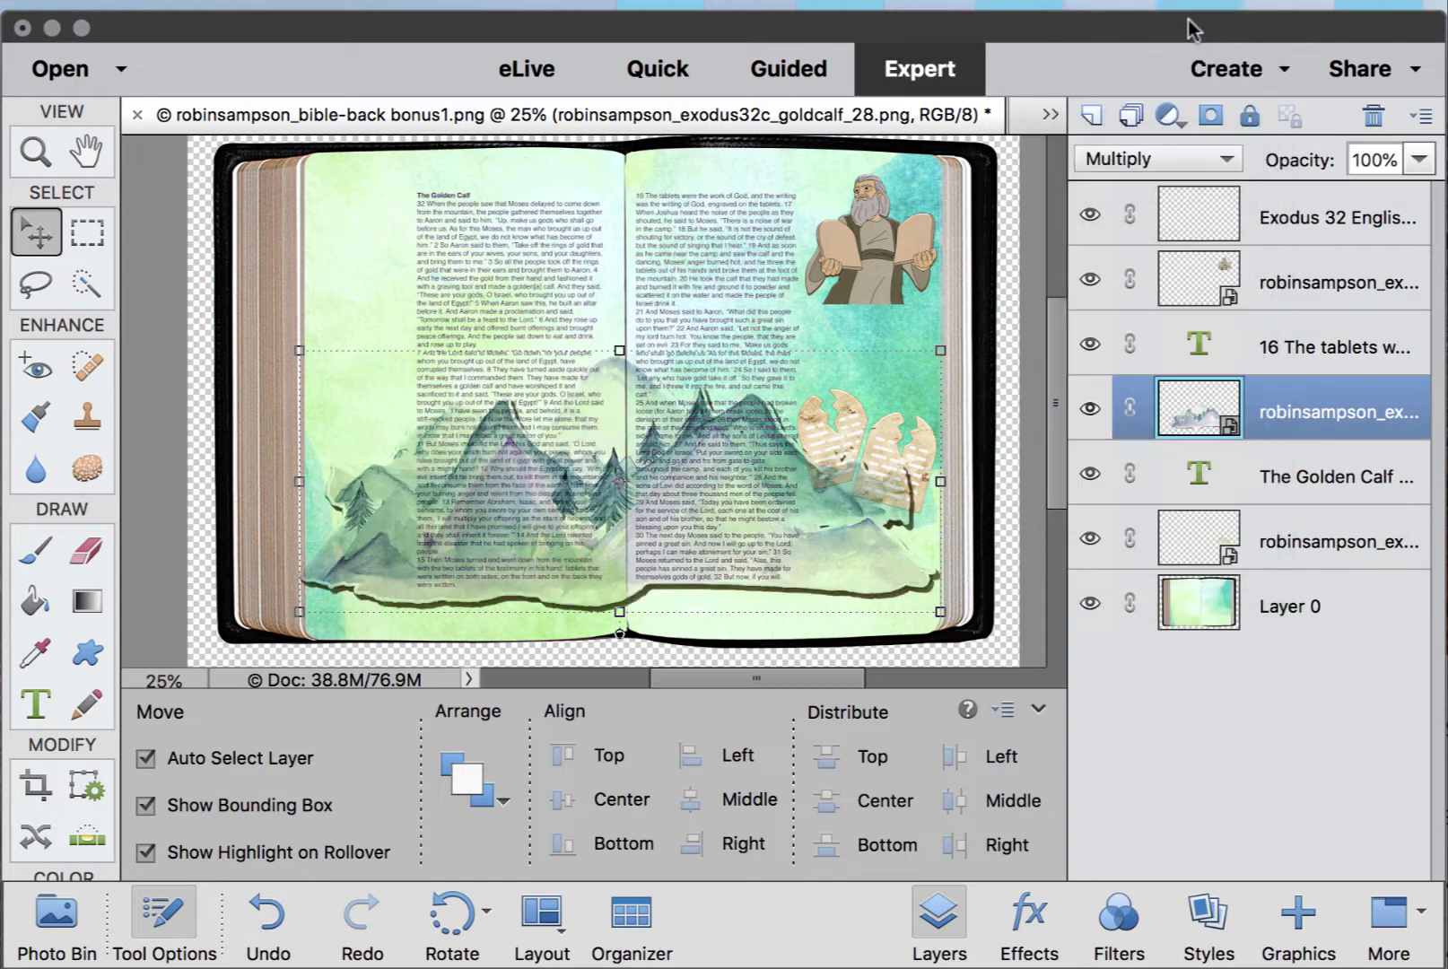
- Reduce the mountain layer's opacity to 27% and move the image down to the pages' lower edge
{"action": "left_click", "coordinate": [1421, 160]}
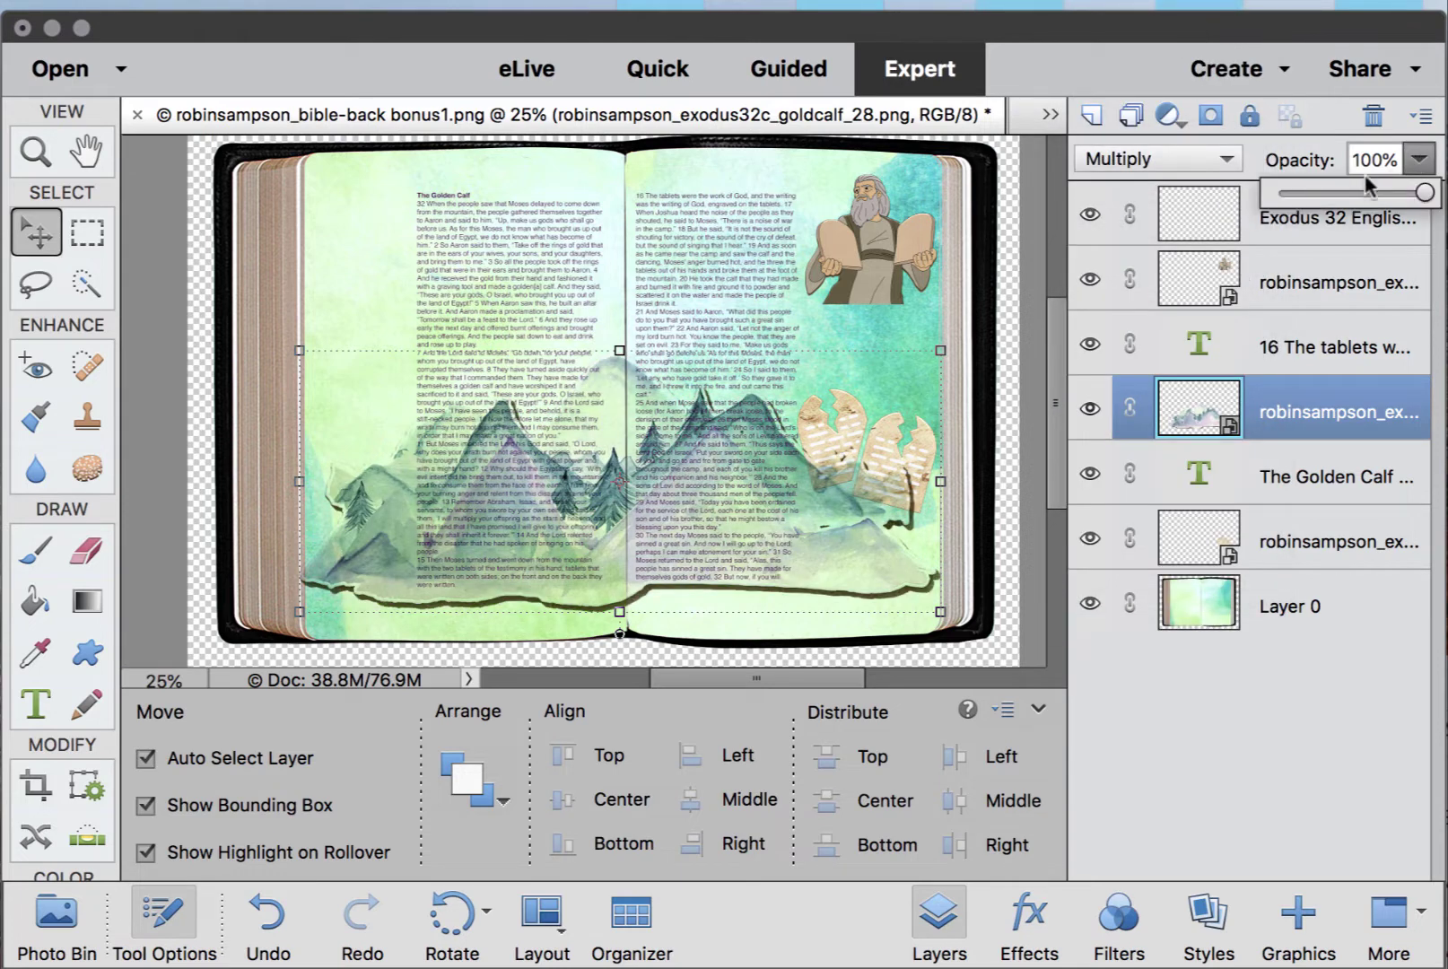
{"action": "left_click_drag", "start_coordinate": [1344, 194], "coordinate": [1316, 195]}
{"action": "left_click", "coordinate": [1319, 194]}
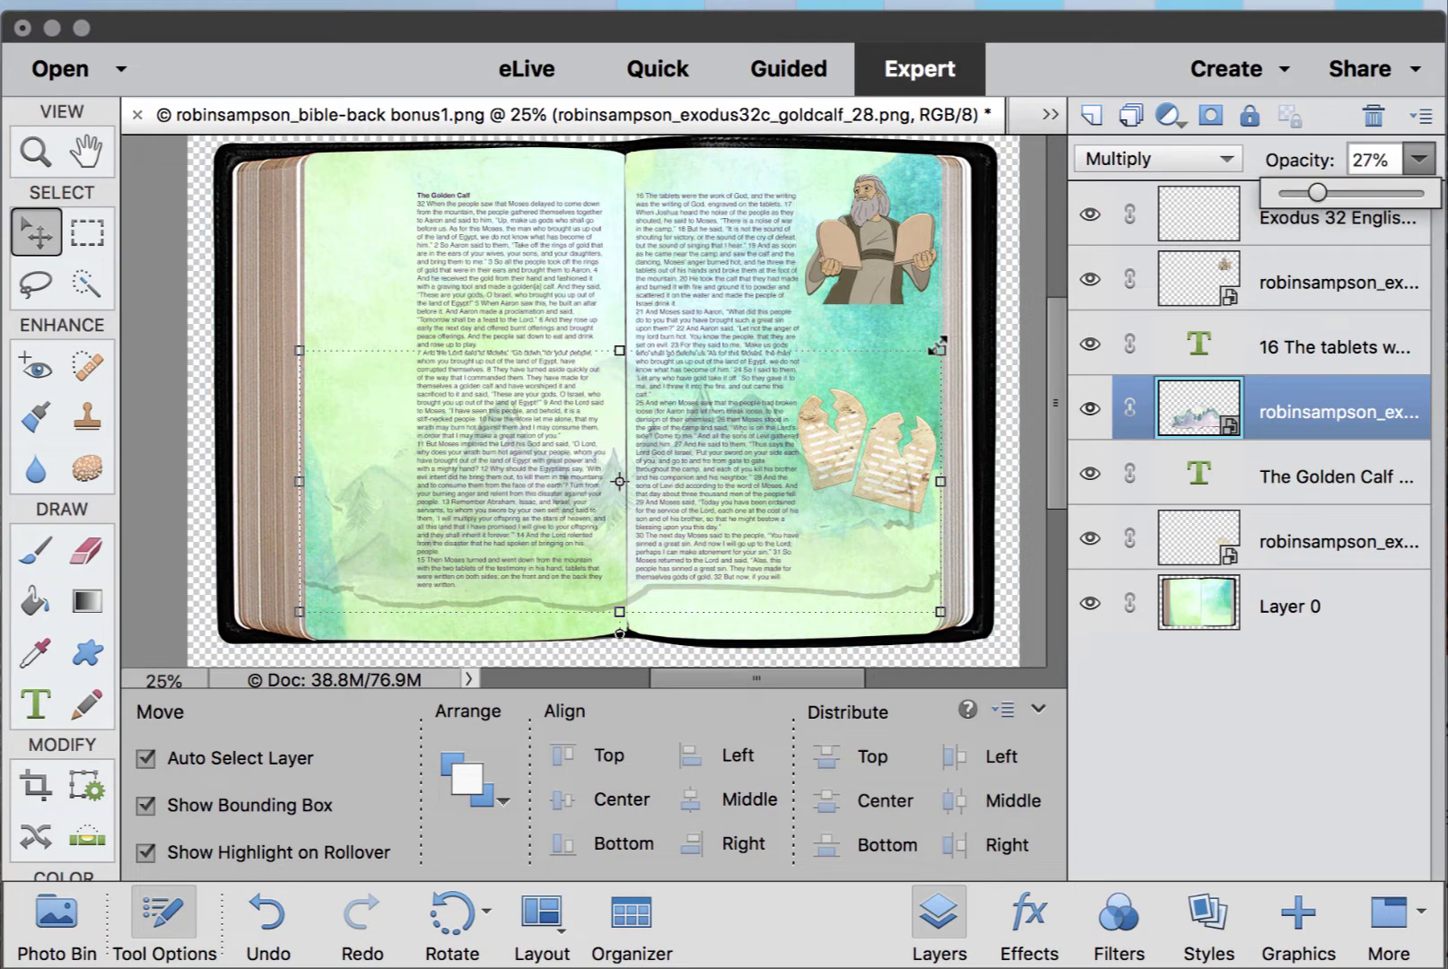
{"action": "left_click", "coordinate": [892, 362]}
{"action": "left_click_drag", "start_coordinate": [862, 543], "coordinate": [866, 585]}
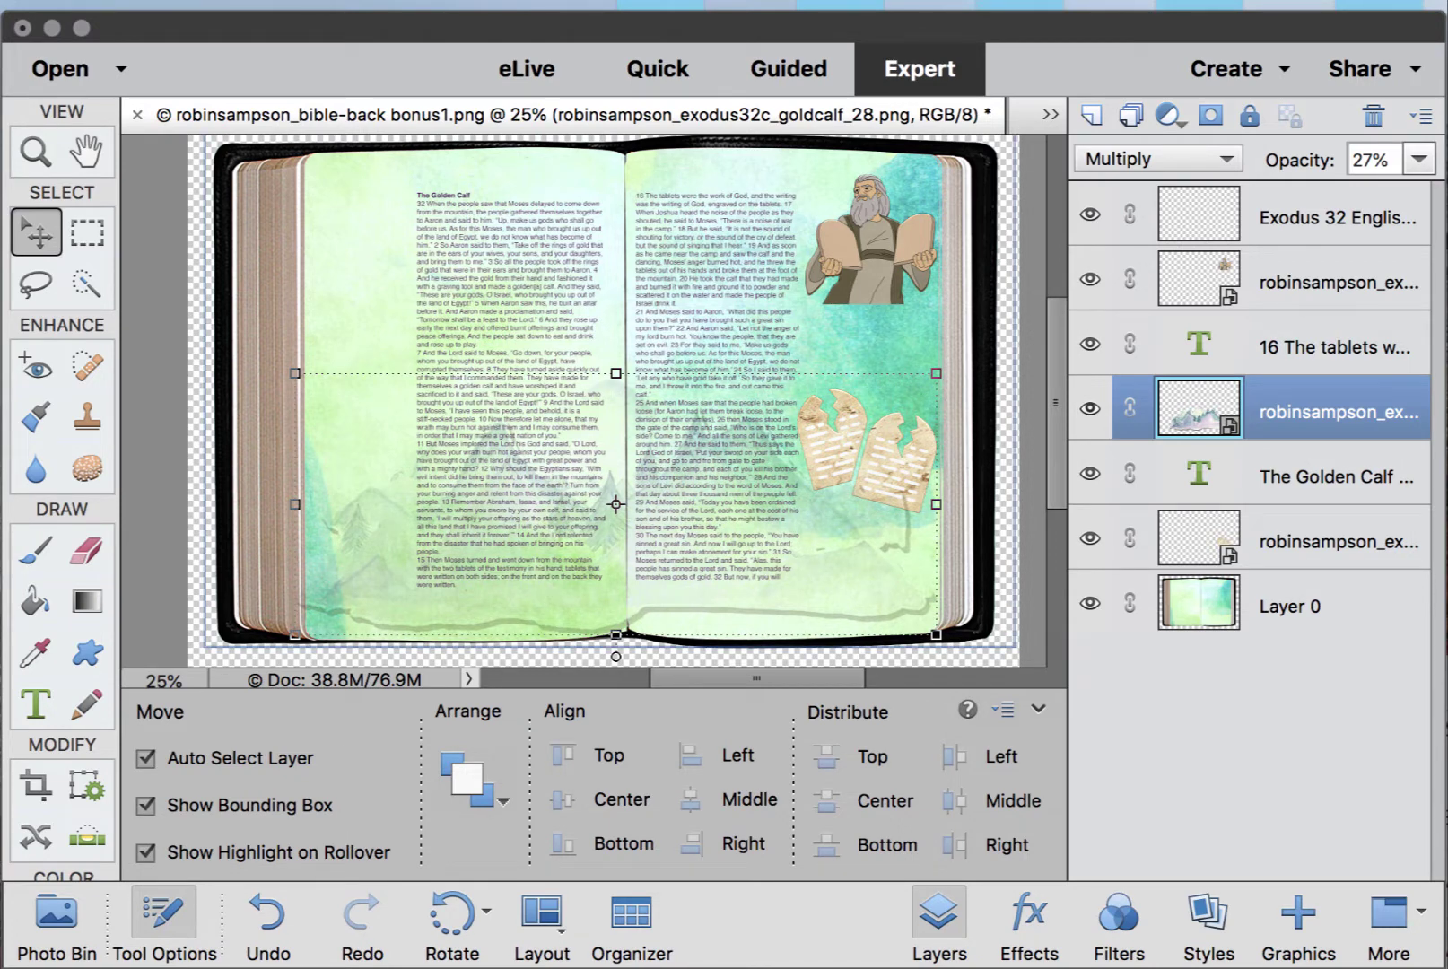
- Add the faint floral texture robinsampson_exodus32c_goldcalf_10.png from the open files to the spread and try to reposition it
{"action": "left_click", "coordinate": [56, 915]}
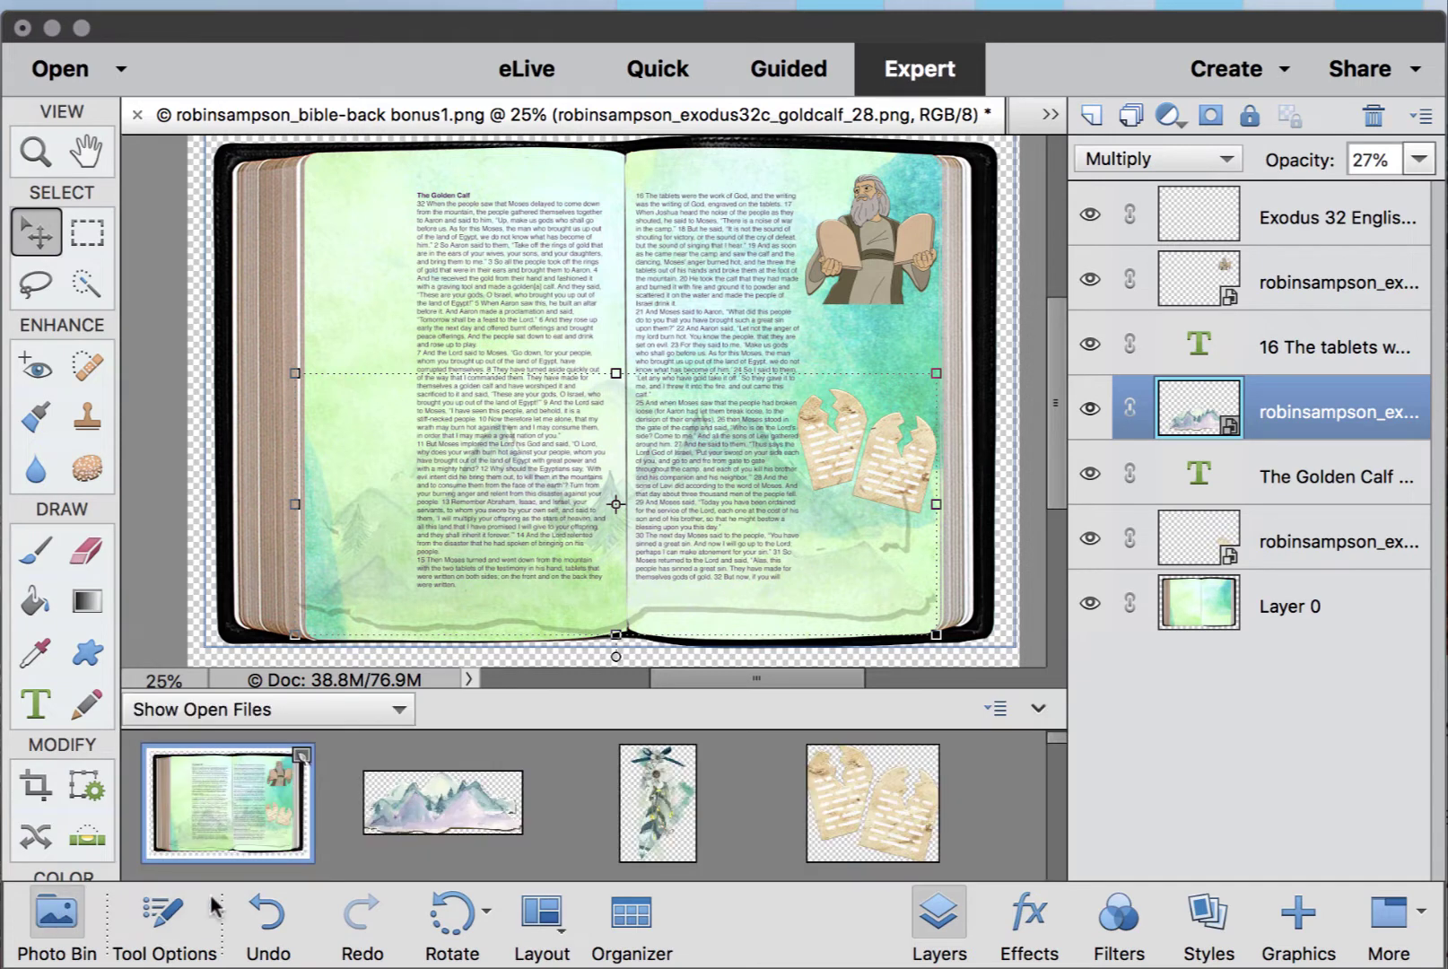
{"action": "scroll", "coordinate": [547, 850], "scroll_direction": "down", "scroll_amount": 1}
{"action": "scroll", "coordinate": [548, 850], "scroll_direction": "up", "scroll_amount": 1}
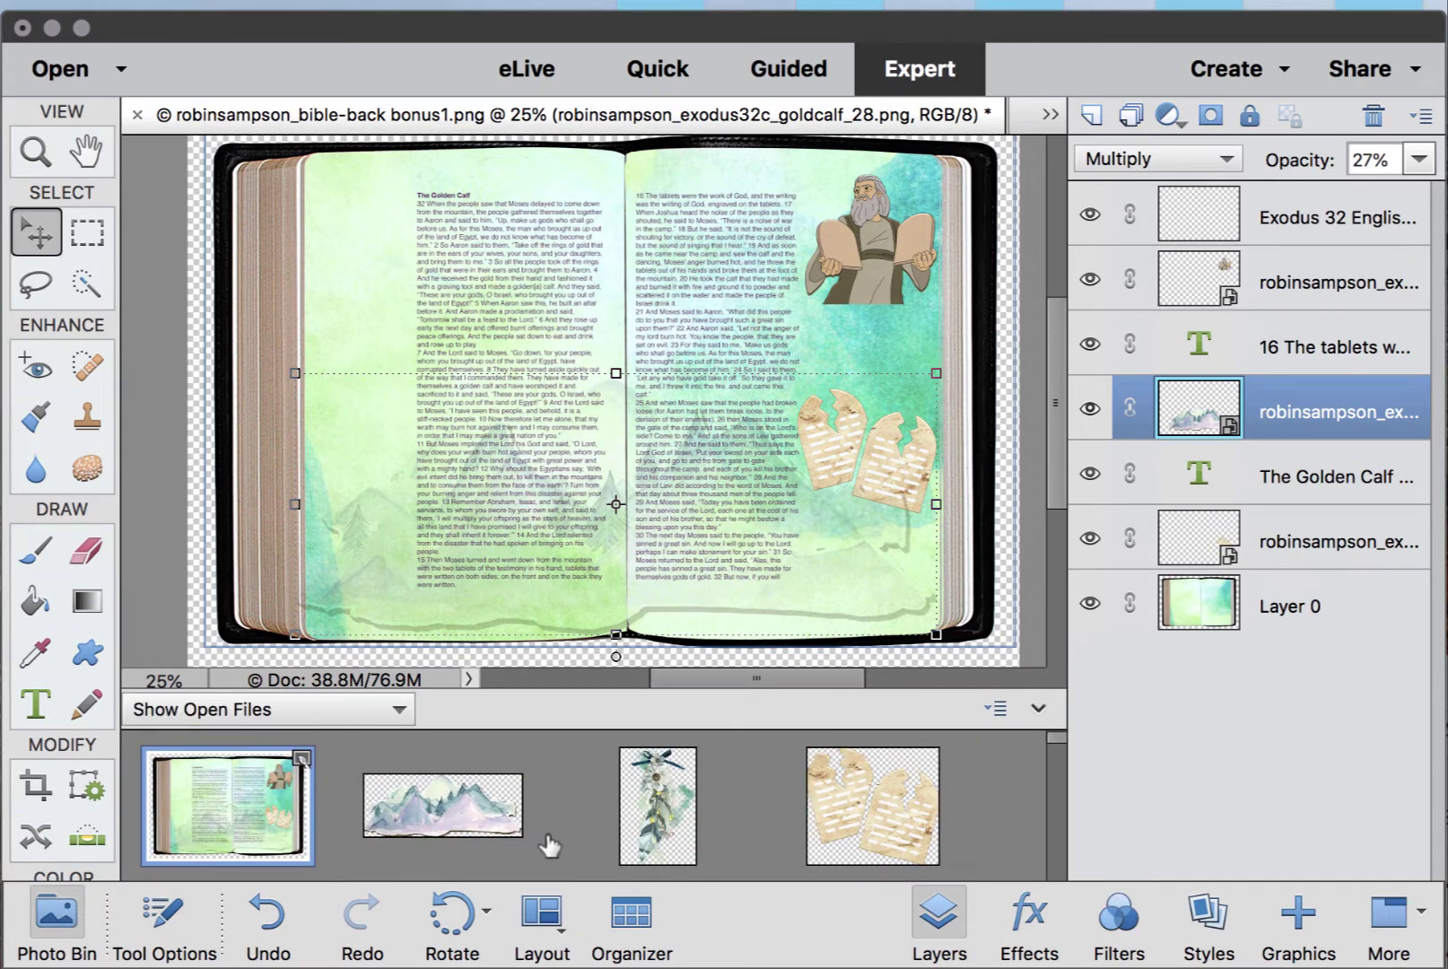
{"action": "scroll", "coordinate": [575, 814], "scroll_direction": "down", "scroll_amount": 5}
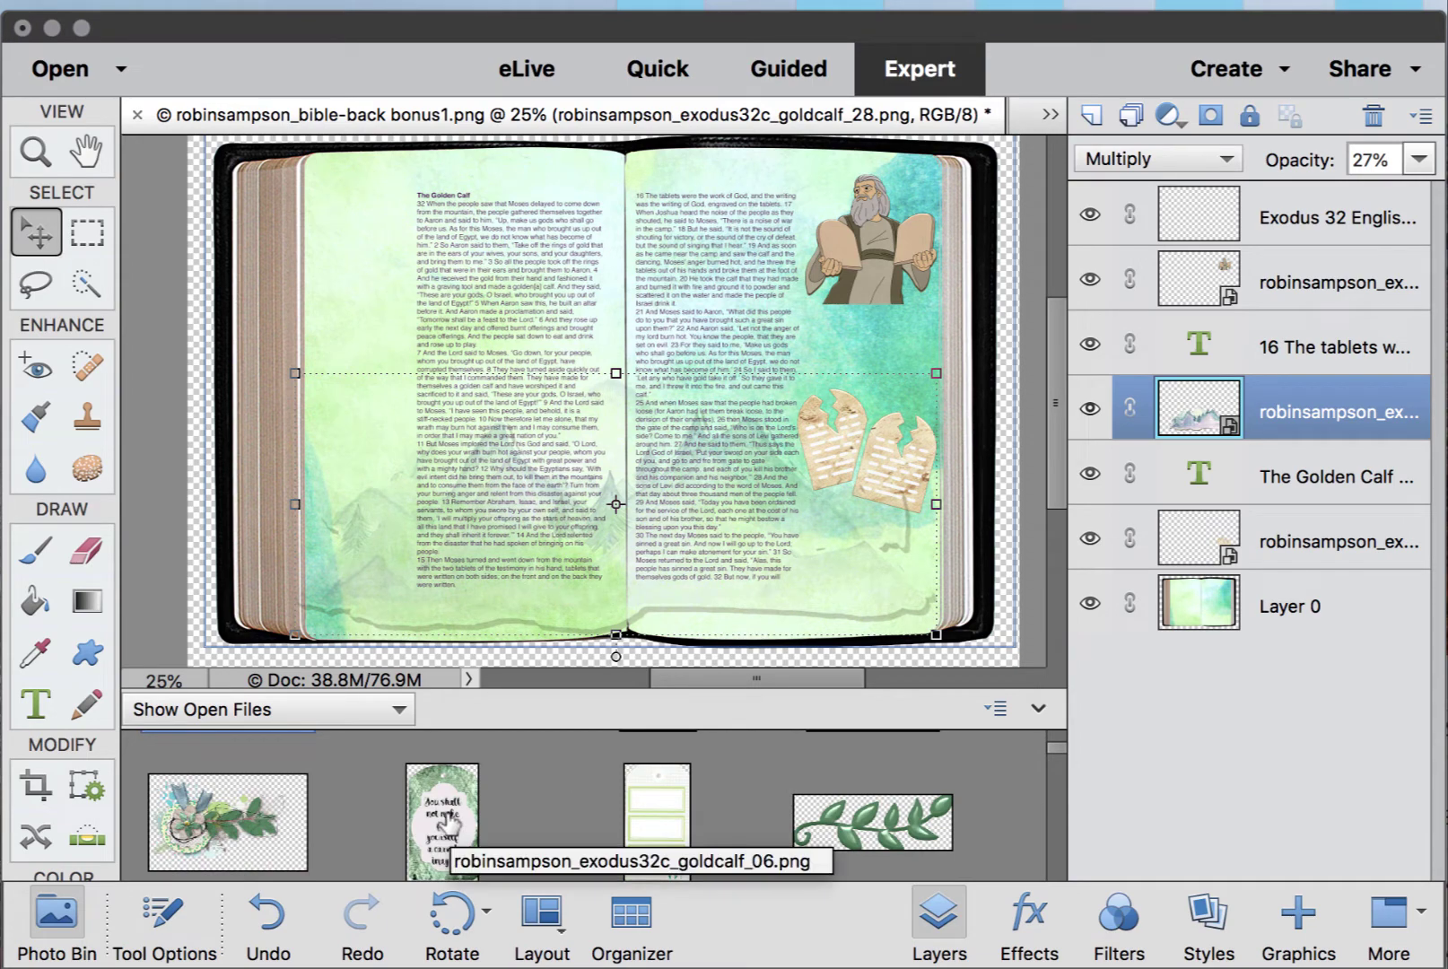
{"action": "scroll", "coordinate": [493, 789], "scroll_direction": "down", "scroll_amount": 4}
{"action": "scroll", "coordinate": [492, 790], "scroll_direction": "down", "scroll_amount": 8}
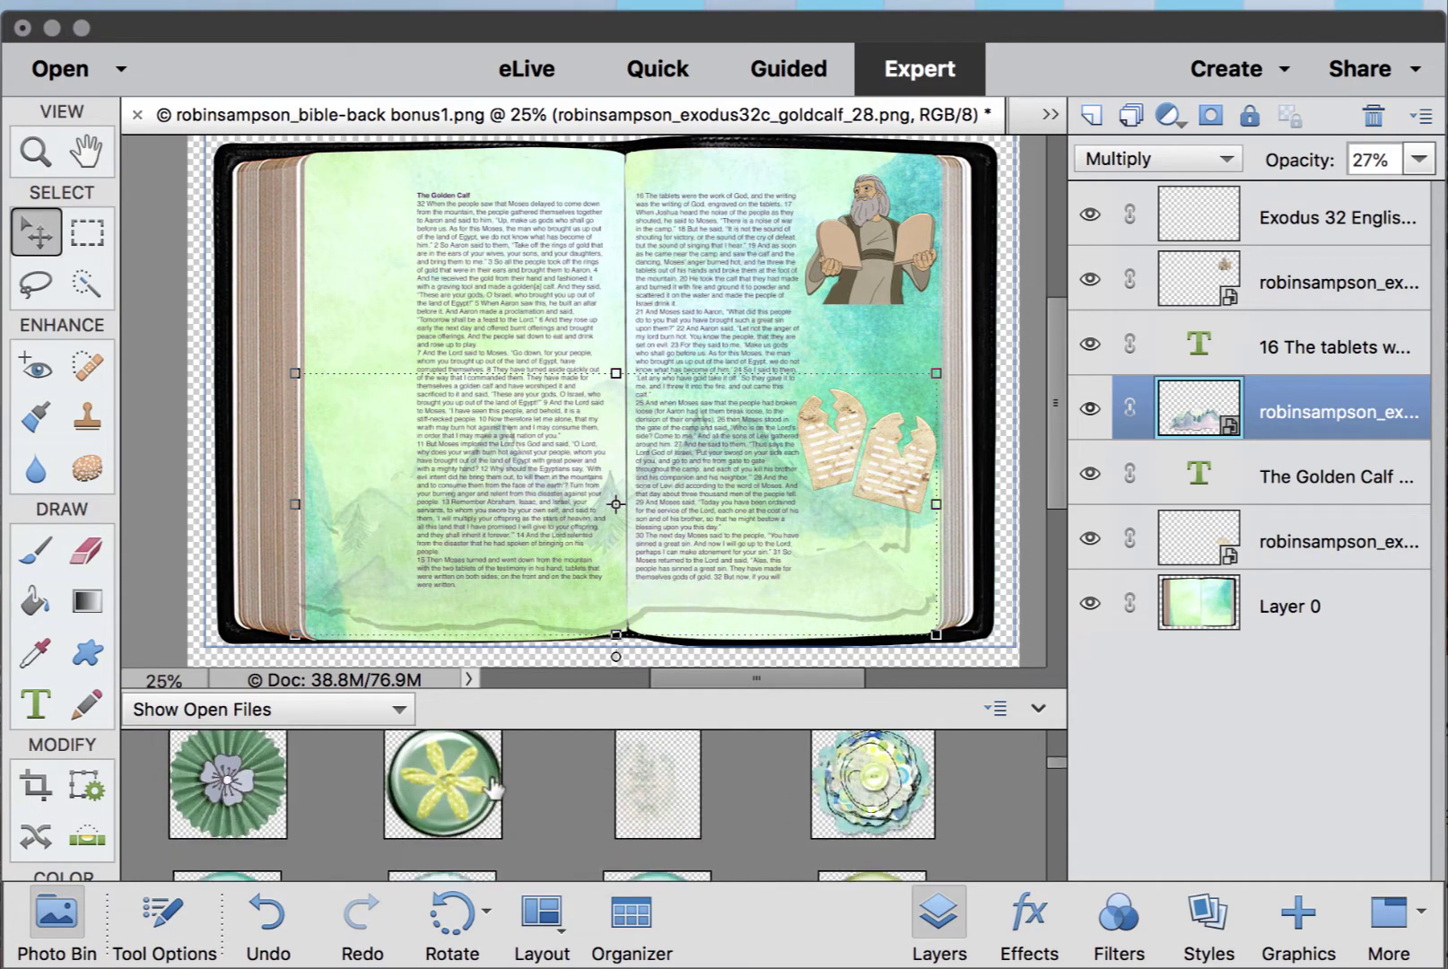
{"action": "scroll", "coordinate": [492, 789], "scroll_direction": "down", "scroll_amount": 4}
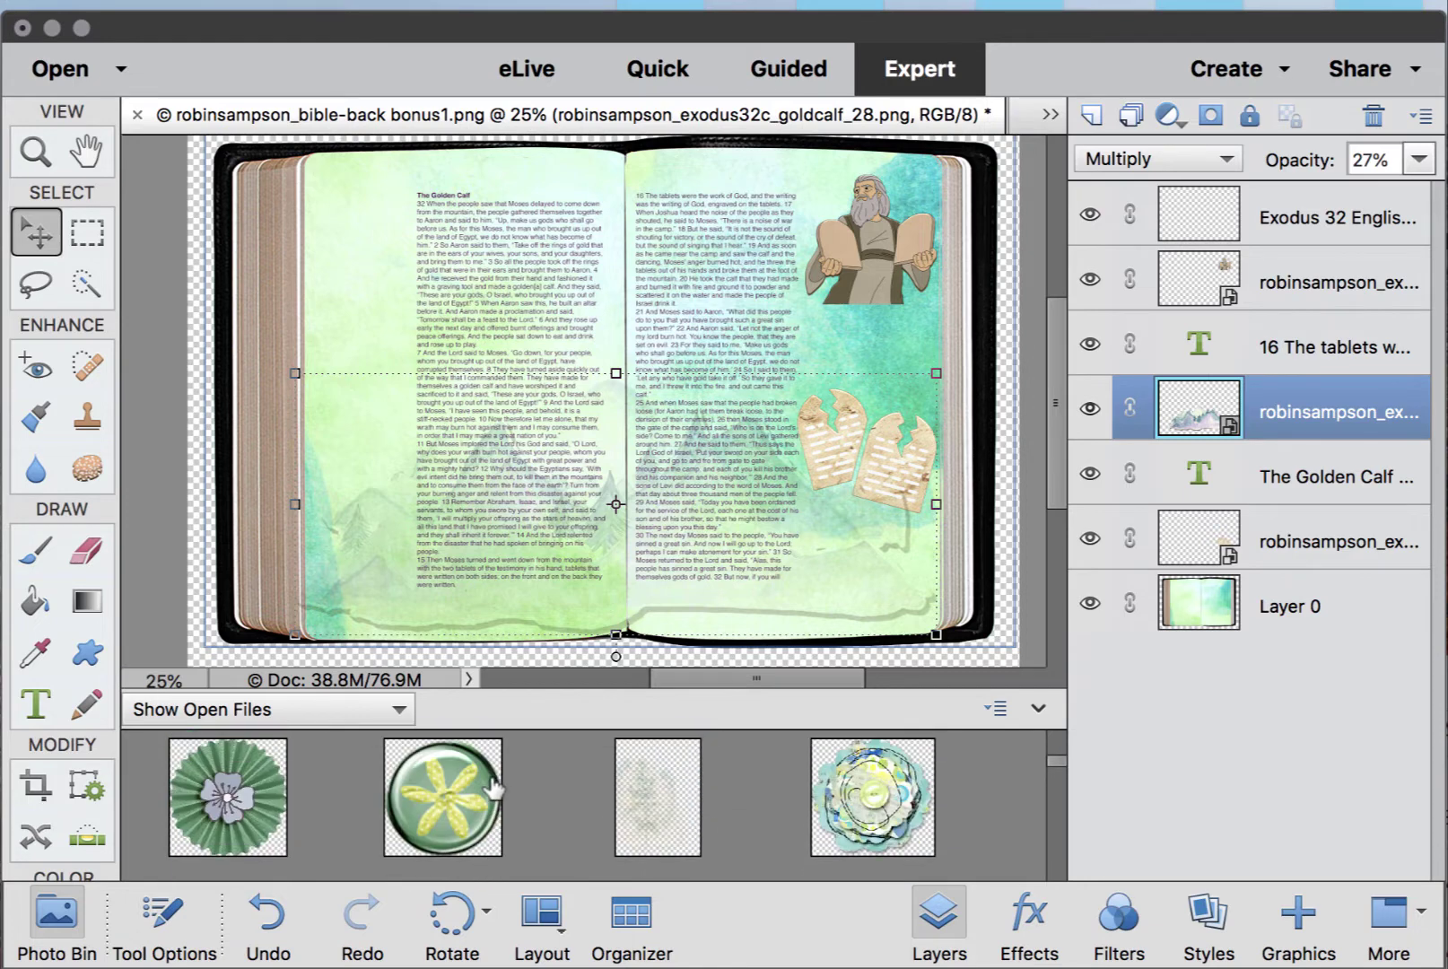
{"action": "left_click_drag", "start_coordinate": [662, 798], "coordinate": [386, 253]}
{"action": "mouse_move", "coordinate": [547, 275]}
{"action": "left_mouse_down"}
{"action": "mouse_move", "coordinate": [533, 275]}
{"action": "mouse_move", "coordinate": [554, 298]}
{"action": "left_mouse_up"}
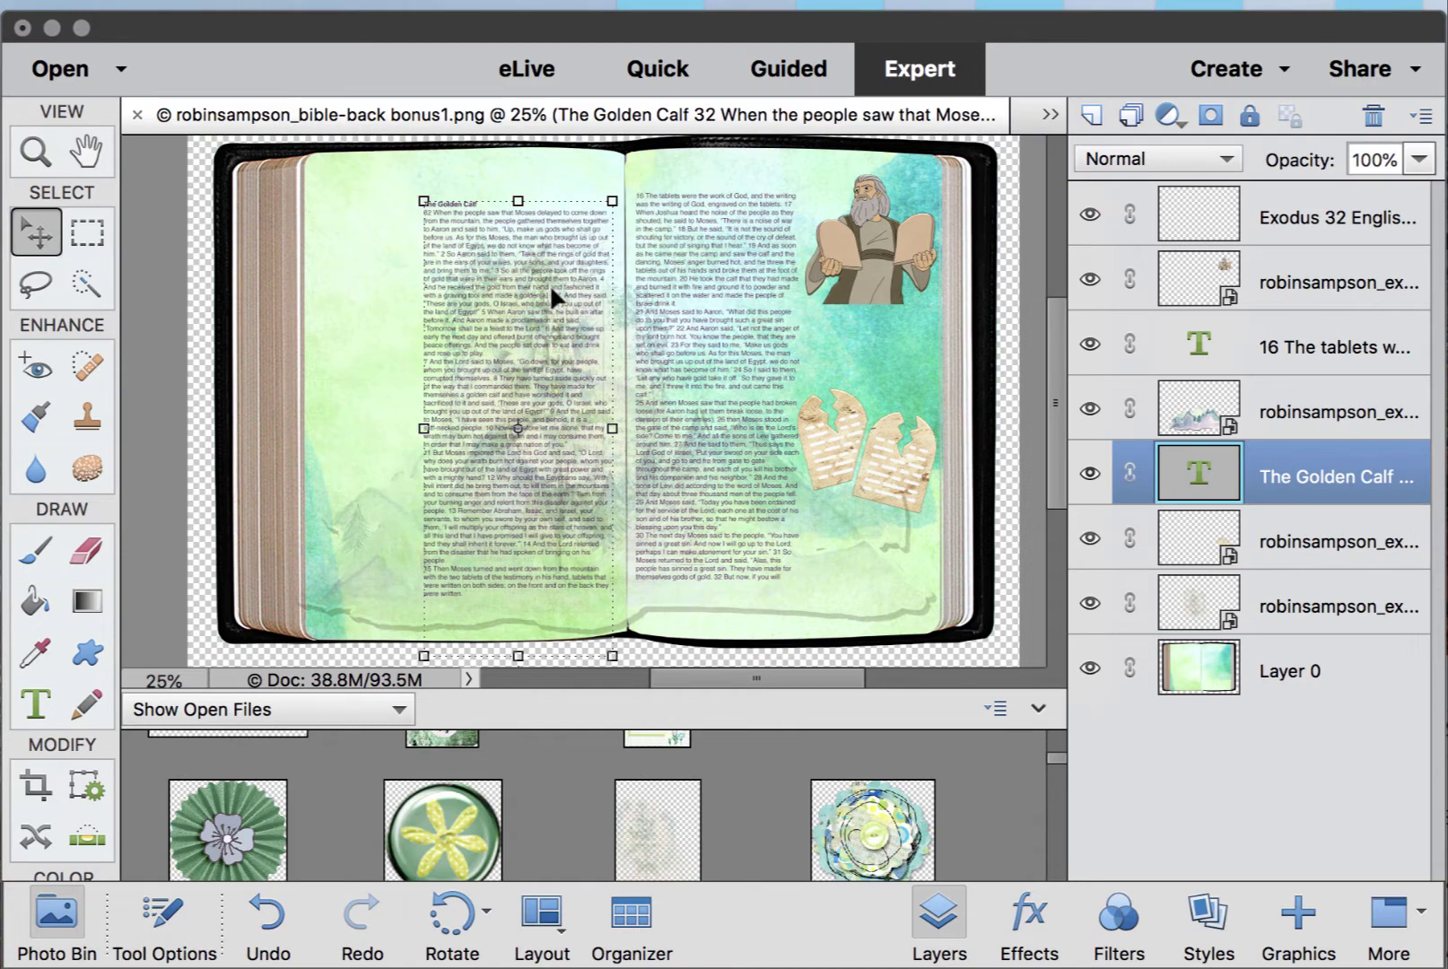
- Lock both passage text layers and the open-book background Layer 0
{"action": "left_click", "coordinate": [1250, 115]}
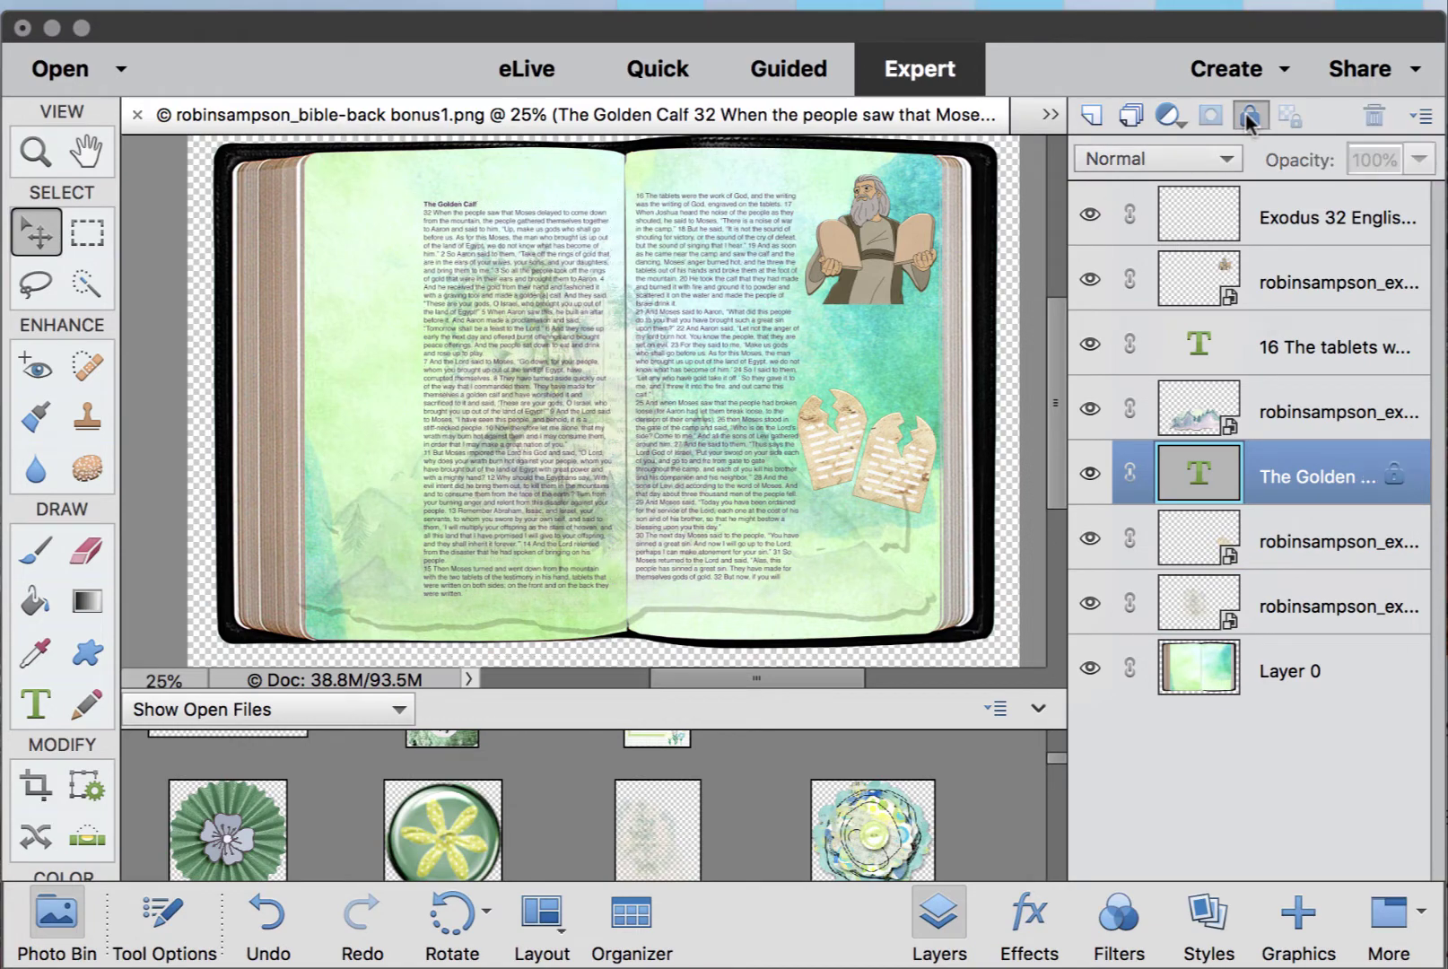
{"action": "left_click", "coordinate": [1278, 357]}
{"action": "left_click", "coordinate": [1249, 115]}
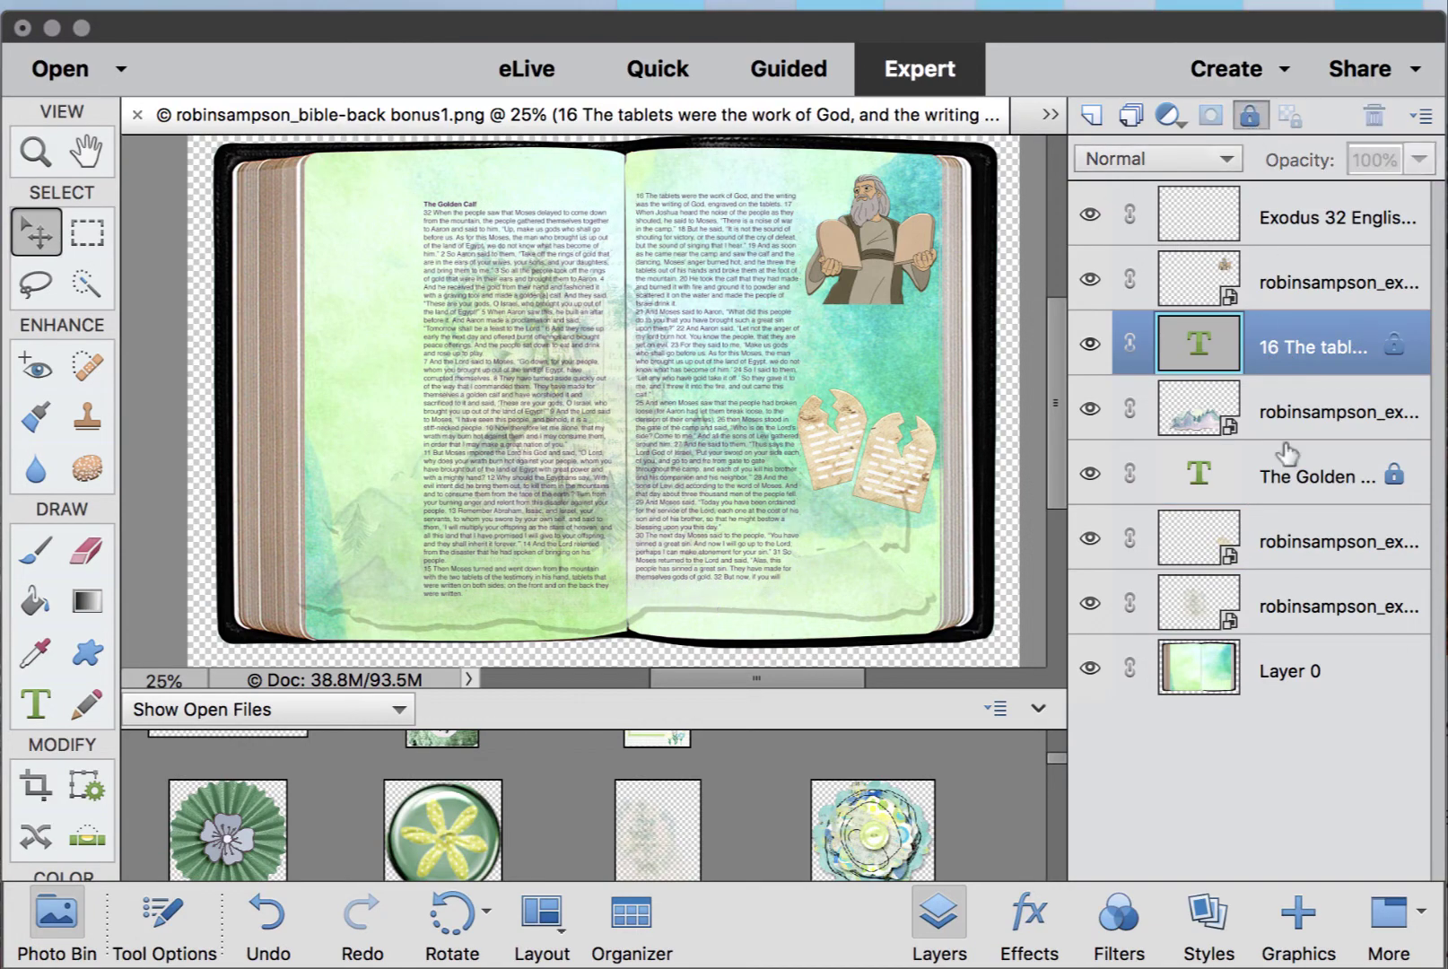
{"action": "left_click", "coordinate": [1340, 664]}
{"action": "left_click", "coordinate": [1250, 118]}
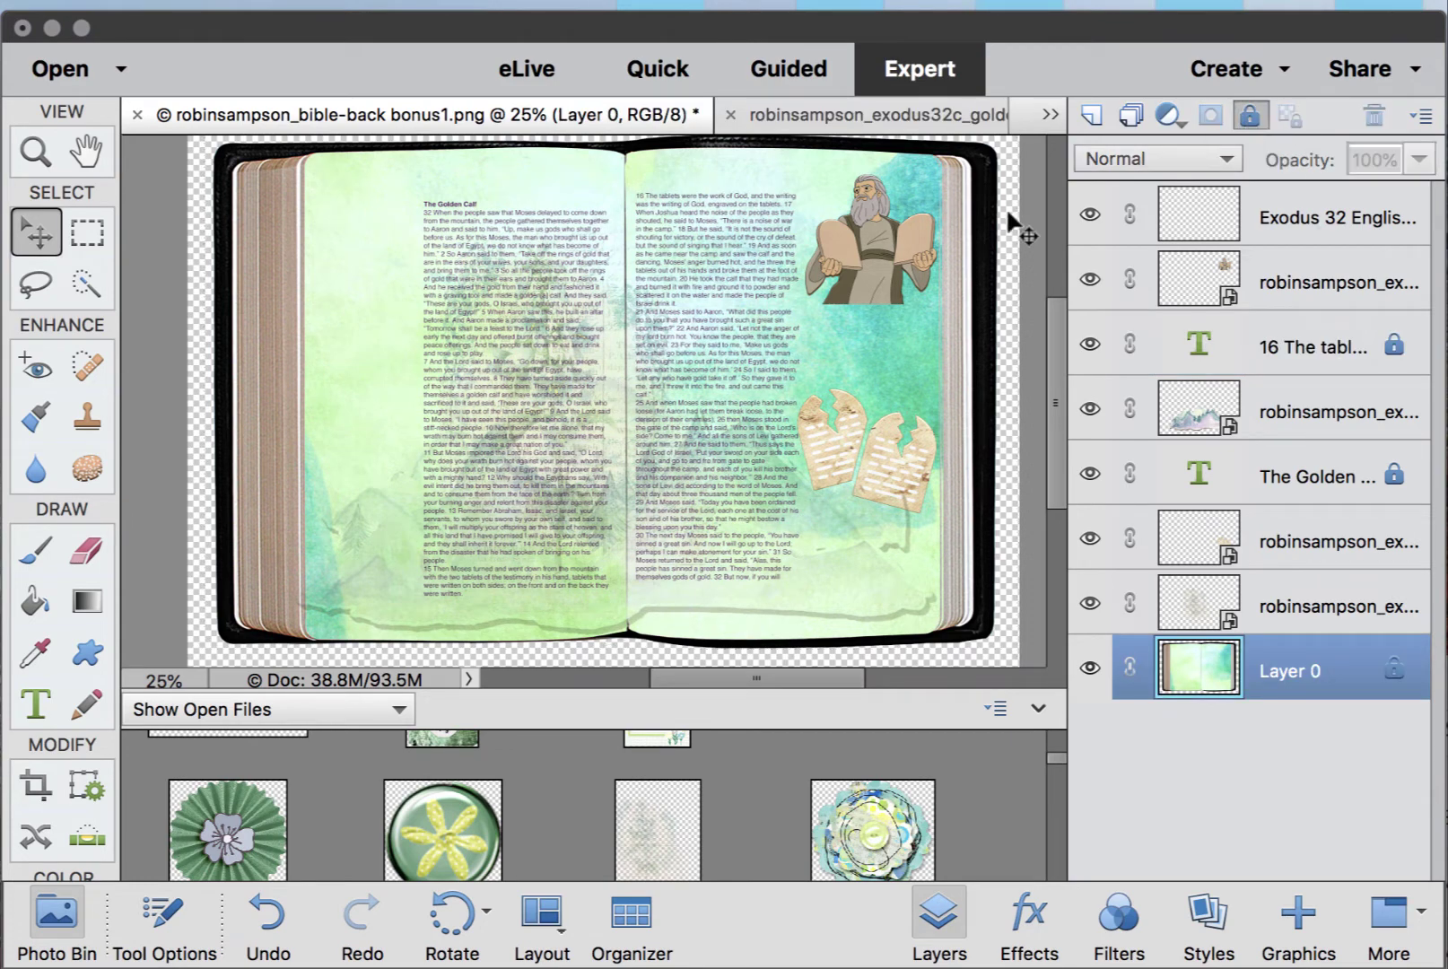
- Move the faint floral texture onto the left page and stretch it slightly downward
{"action": "left_click_drag", "start_coordinate": [549, 374], "coordinate": [411, 306]}
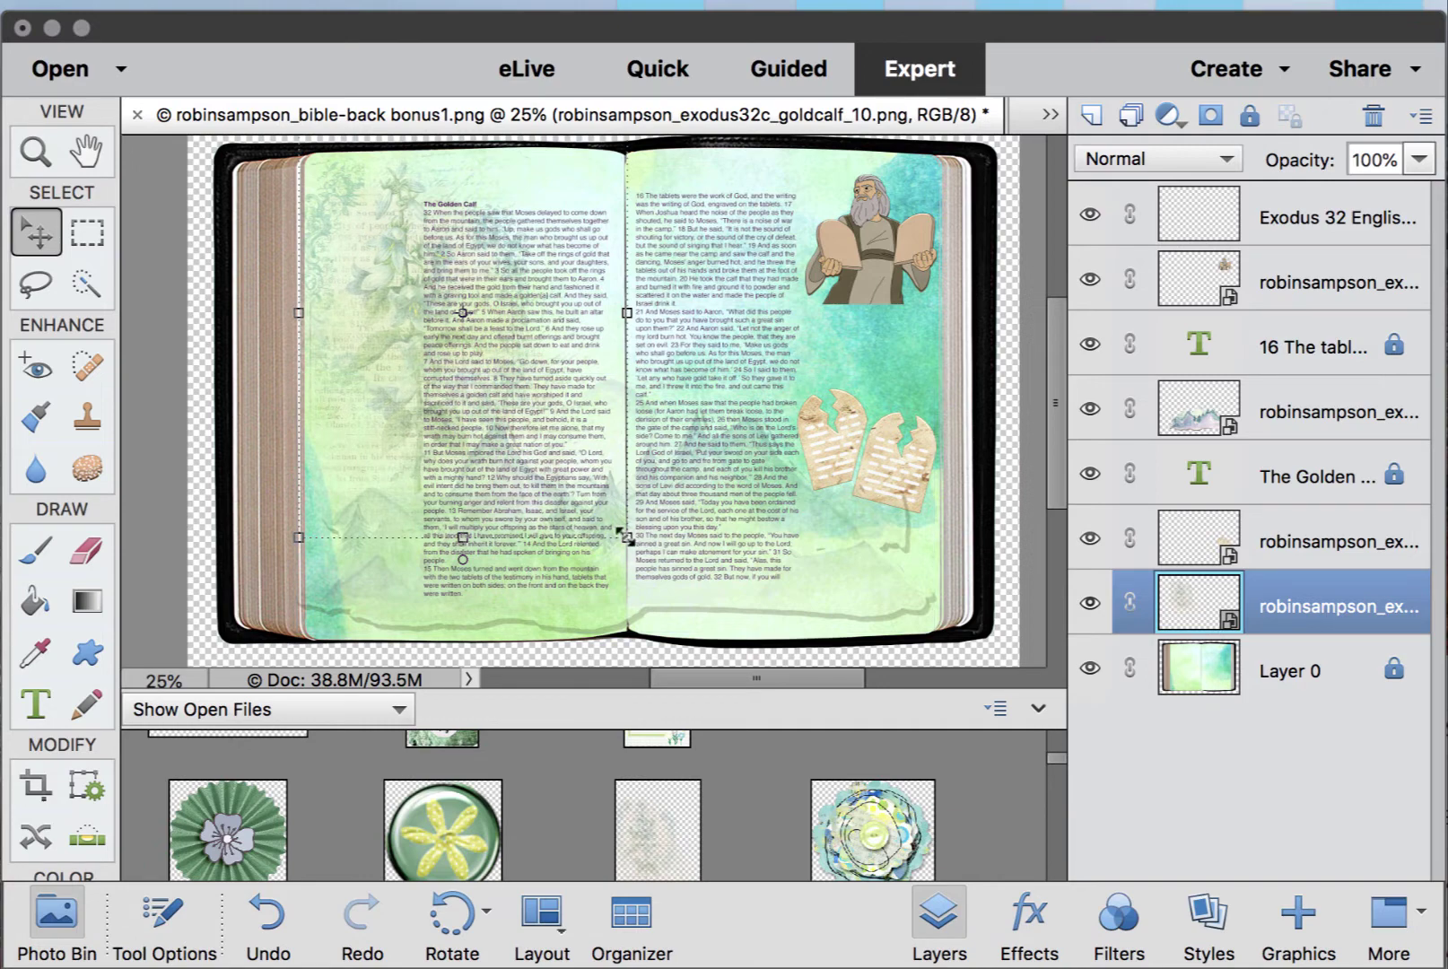
{"action": "left_click_drag", "start_coordinate": [465, 539], "coordinate": [467, 545]}
{"action": "left_click", "coordinate": [517, 562]}
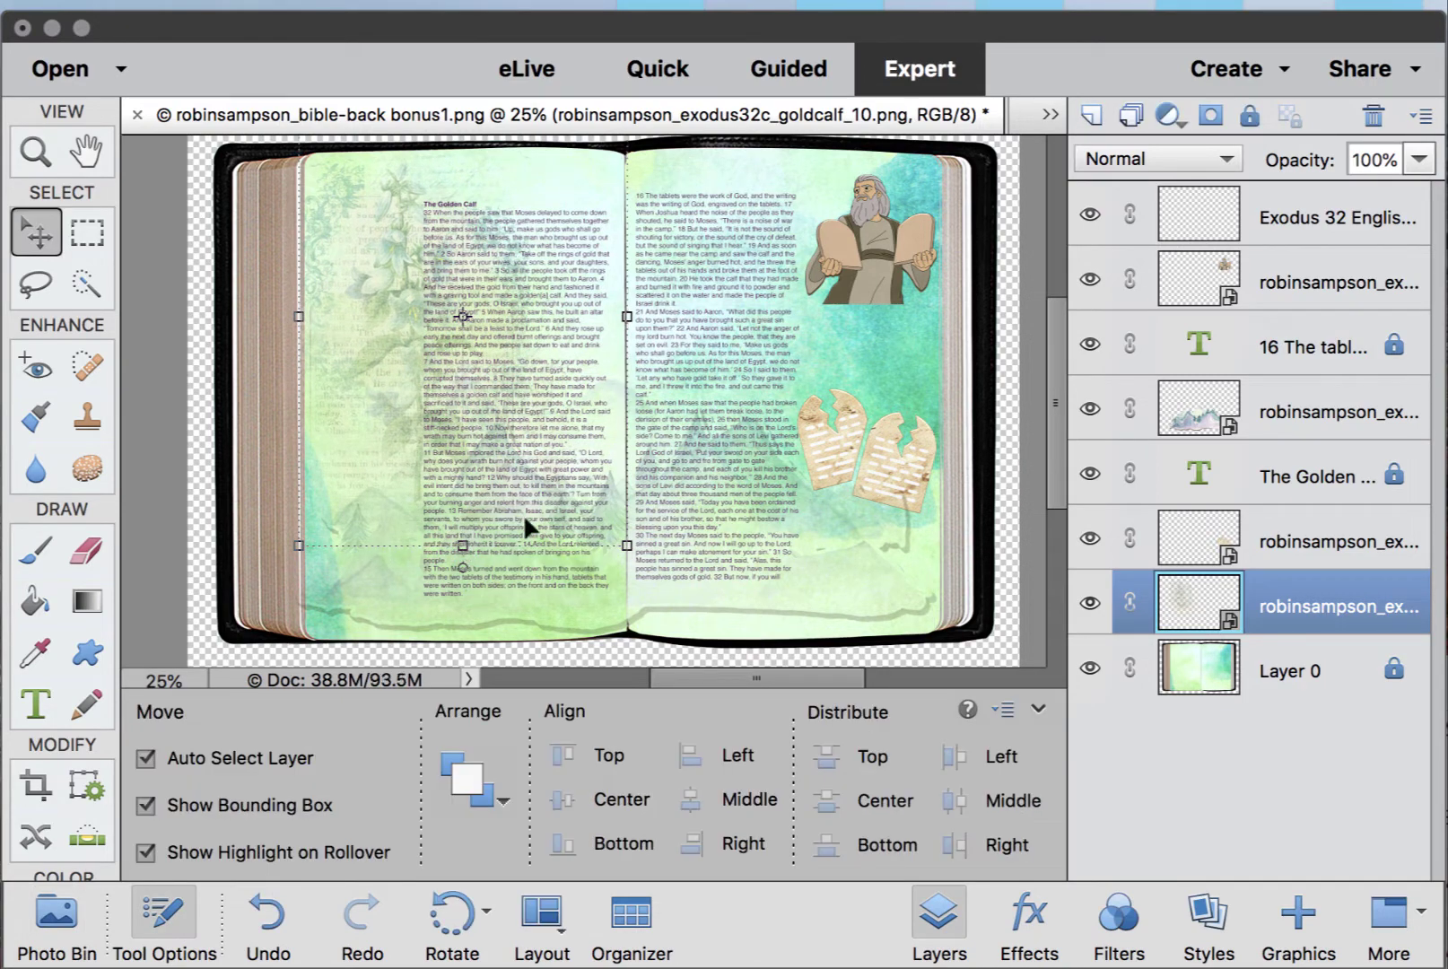
{"action": "left_click", "coordinate": [707, 405]}
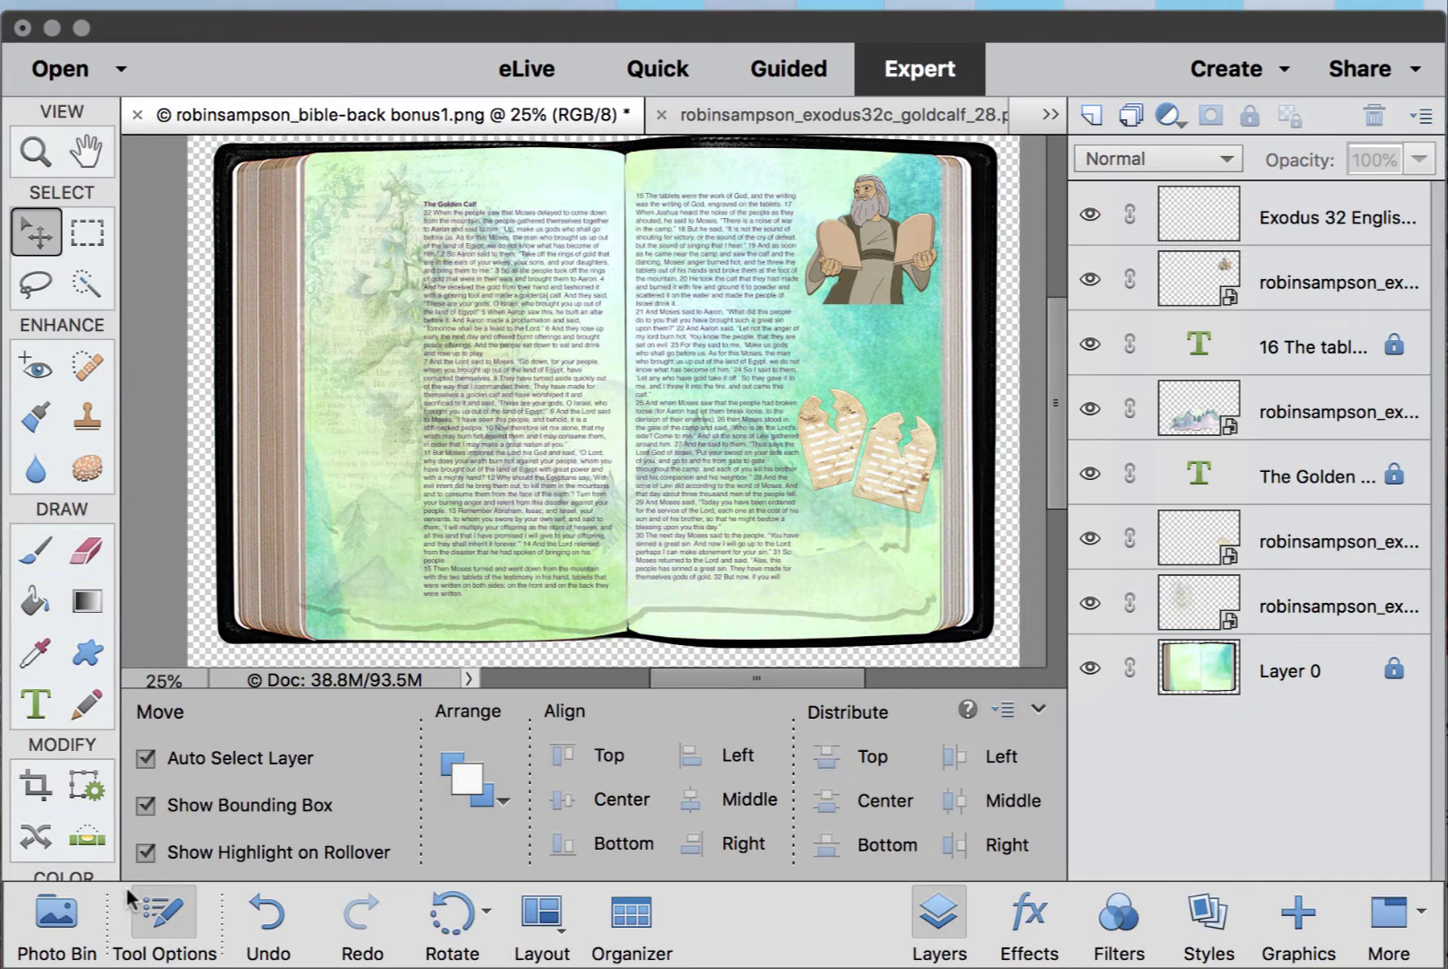
- Add the floral frame robinsampson_exodus32c_goldcalf_24.png from the open files to the spread
{"action": "left_click", "coordinate": [56, 920]}
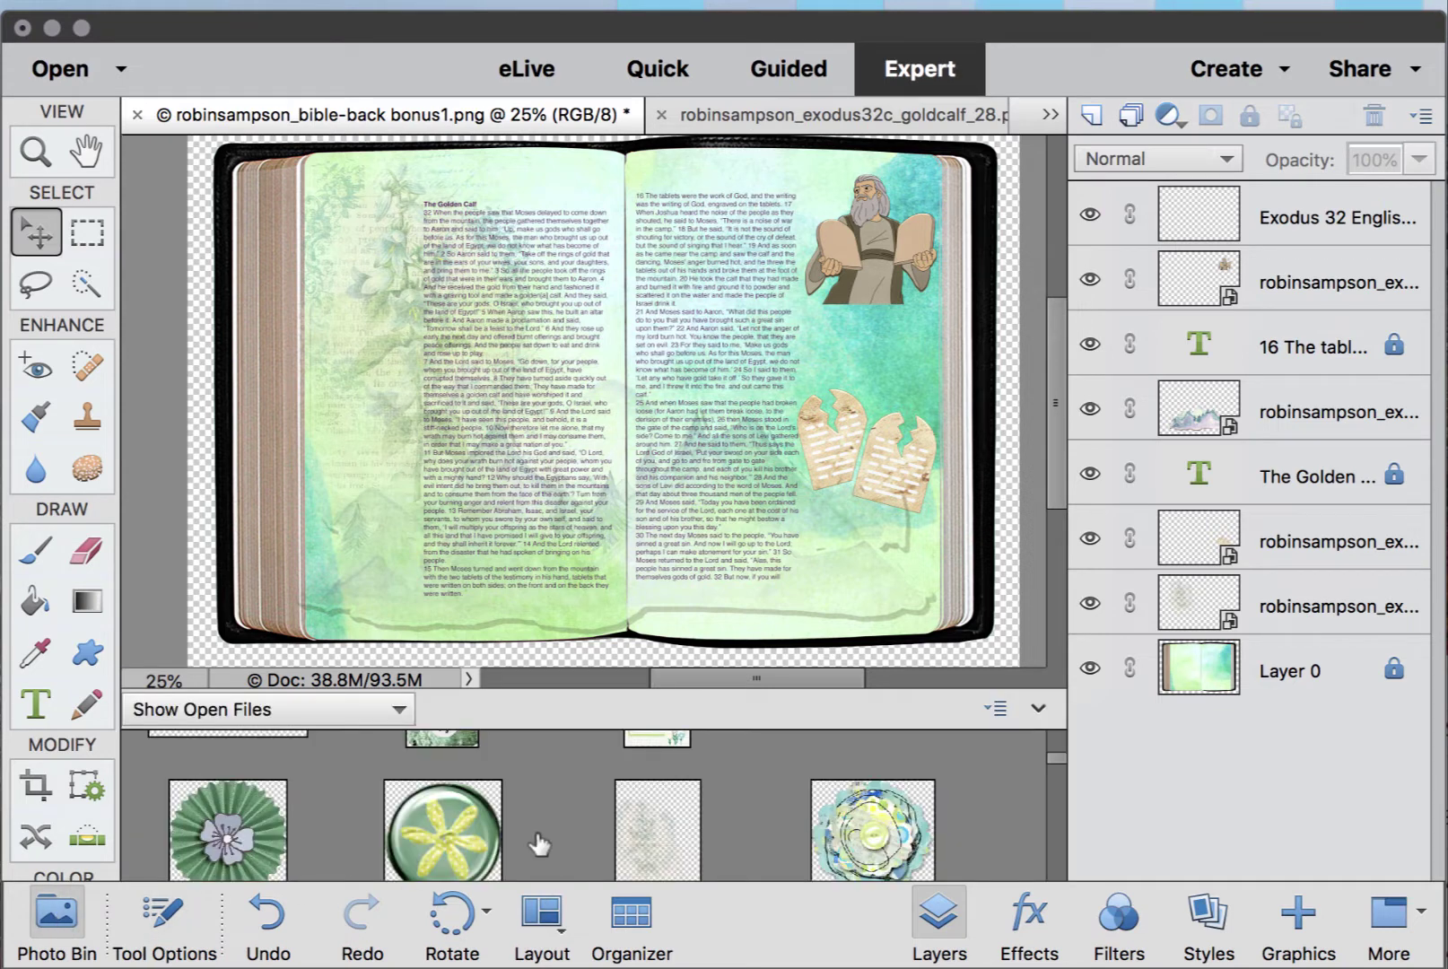
{"action": "scroll", "coordinate": [536, 847], "scroll_direction": "down", "scroll_amount": 5}
{"action": "scroll", "coordinate": [539, 843], "scroll_direction": "down", "scroll_amount": 6}
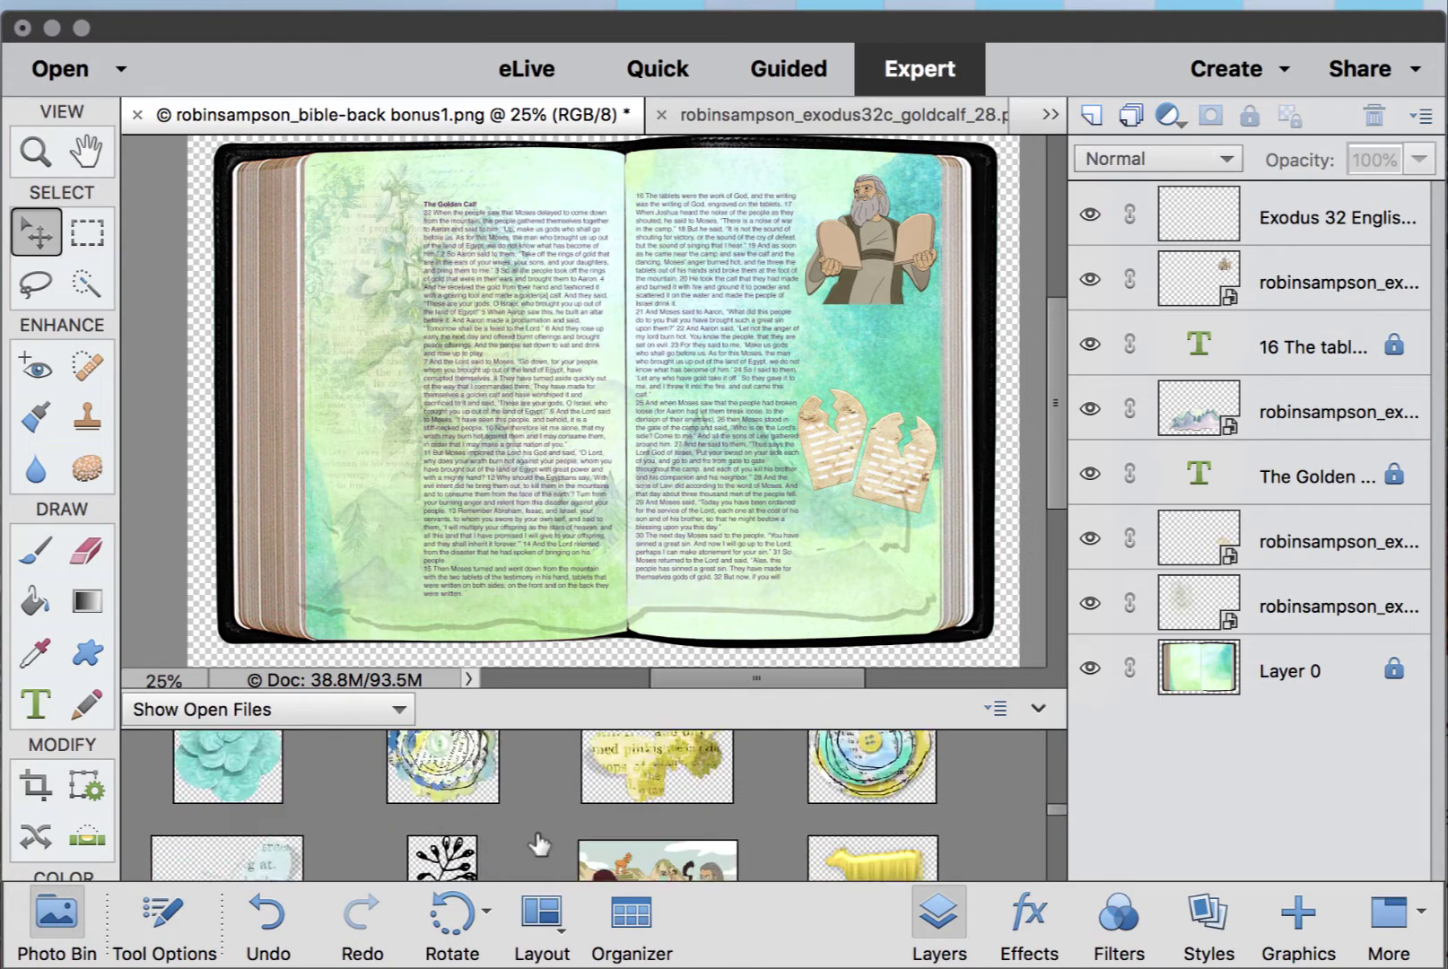
{"action": "scroll", "coordinate": [538, 844], "scroll_direction": "down", "scroll_amount": 4}
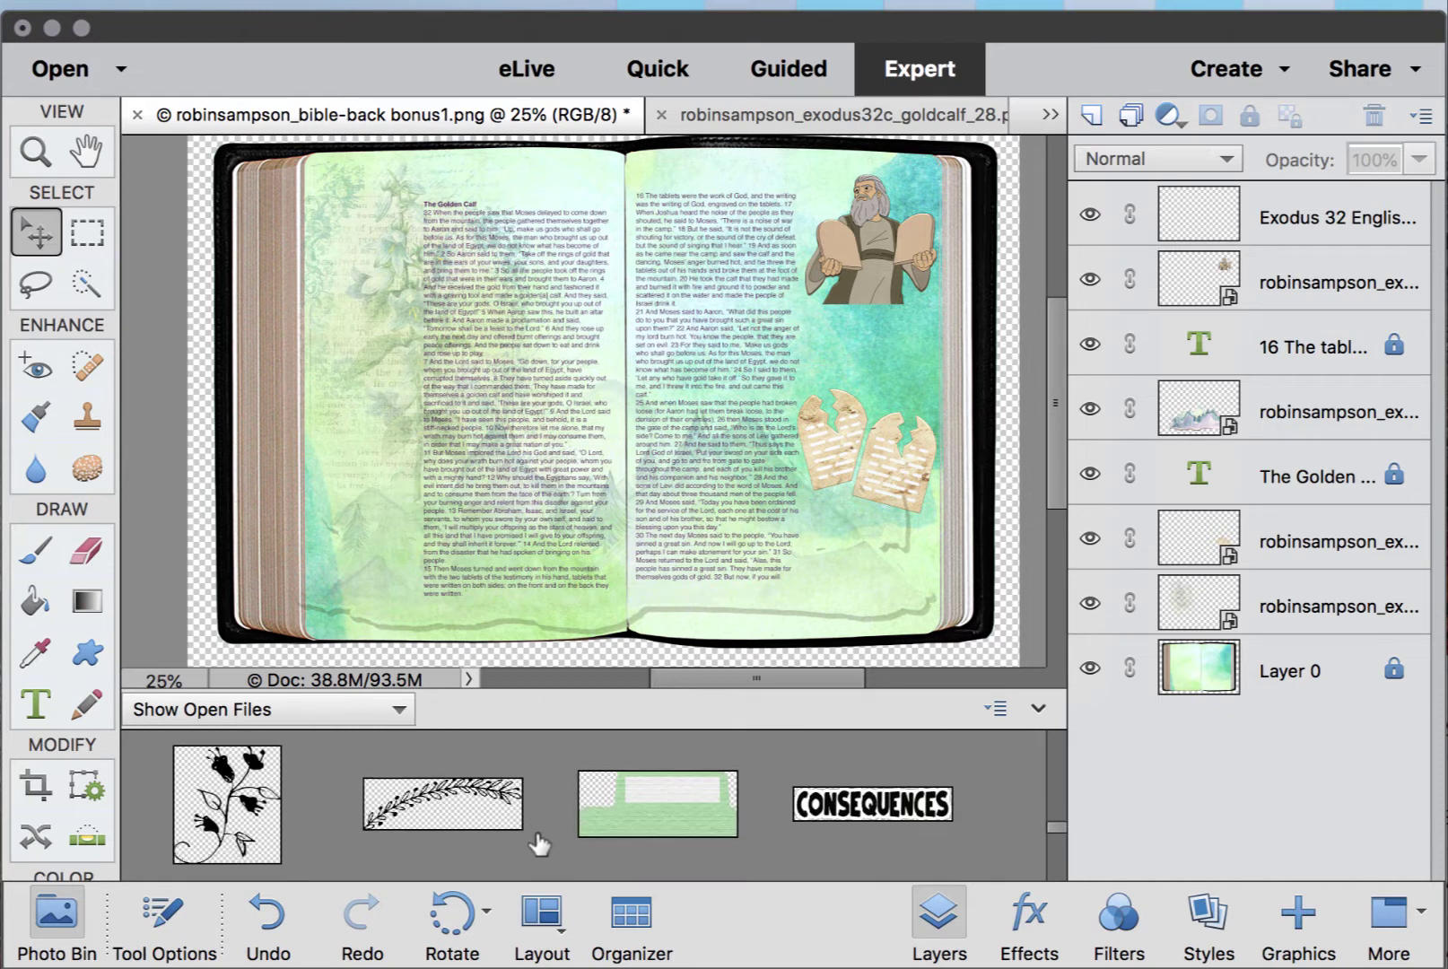
{"action": "scroll", "coordinate": [538, 844], "scroll_direction": "down", "scroll_amount": 3}
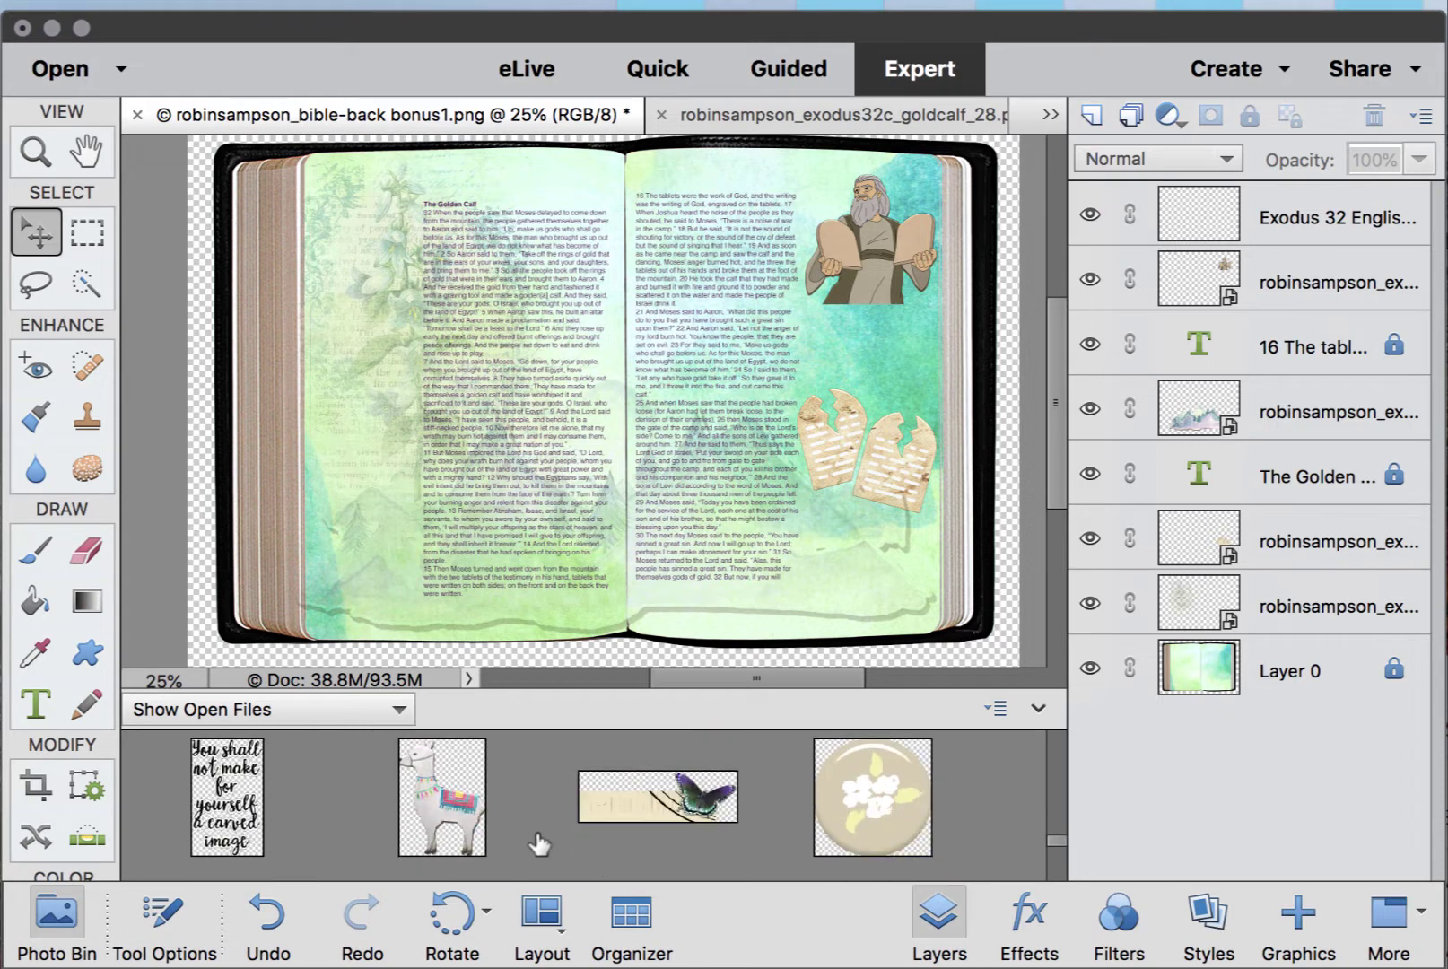
{"action": "scroll", "coordinate": [628, 807], "scroll_direction": "down", "scroll_amount": 3}
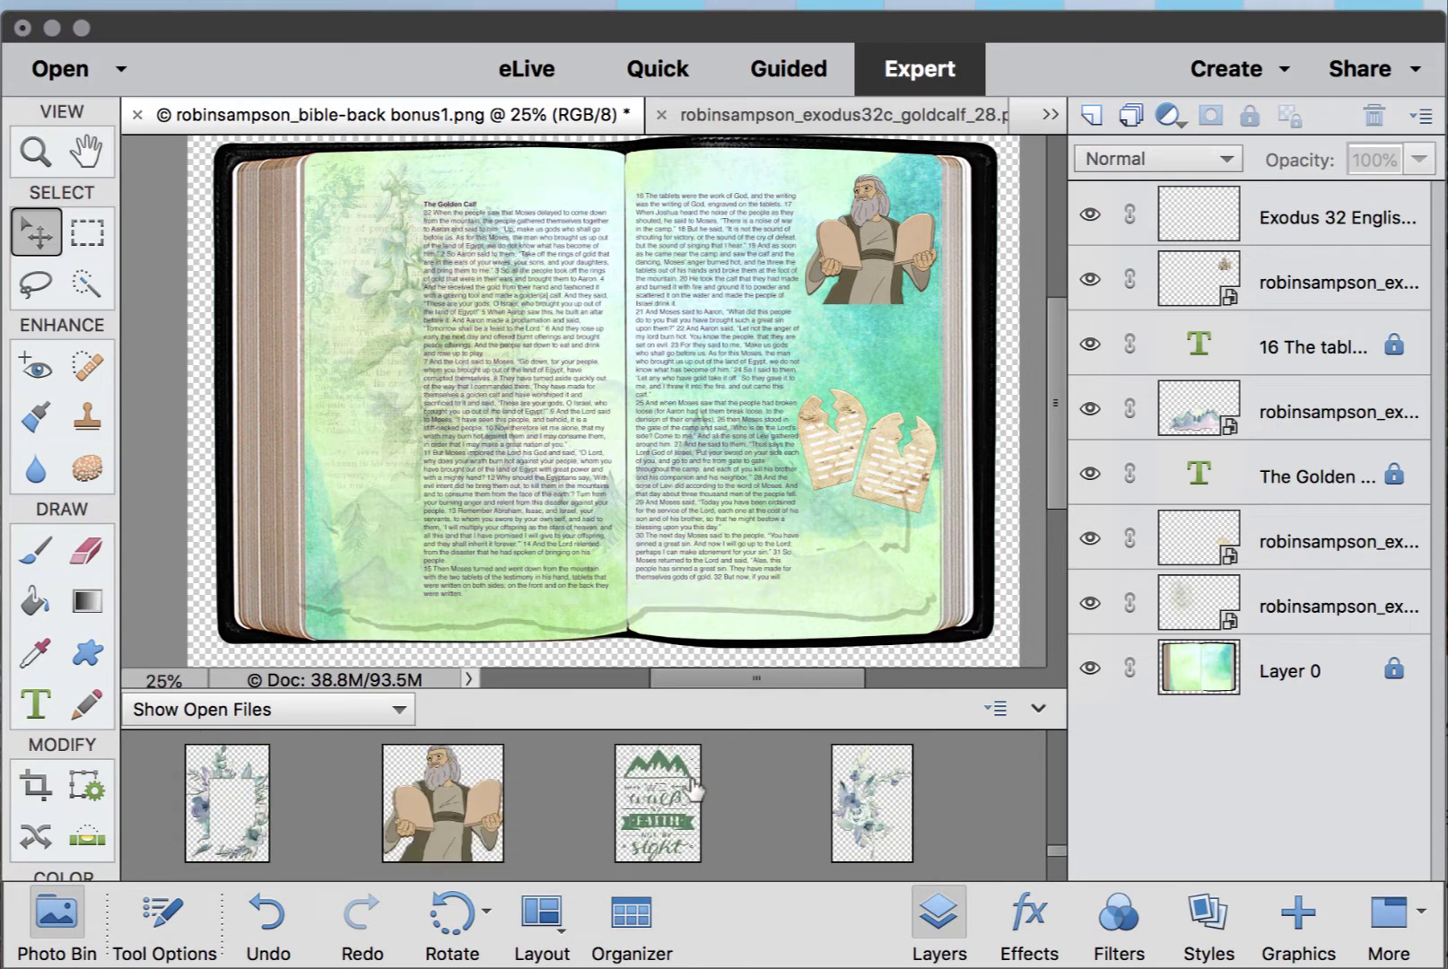
{"action": "scroll", "coordinate": [693, 790], "scroll_direction": "down", "scroll_amount": 1}
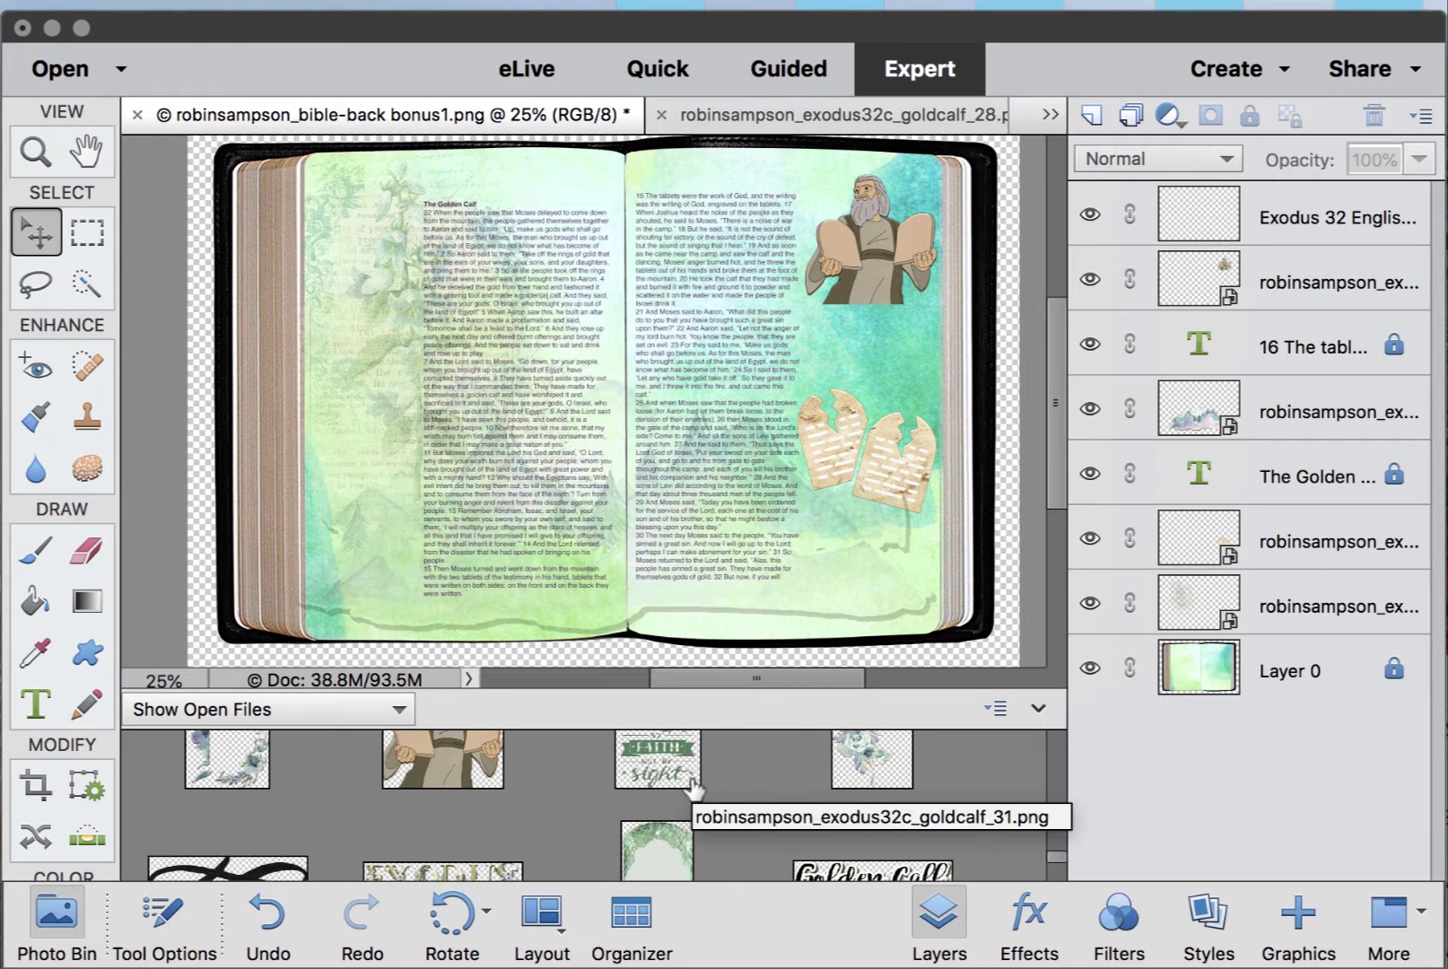
{"action": "scroll", "coordinate": [694, 790], "scroll_direction": "up", "scroll_amount": 1}
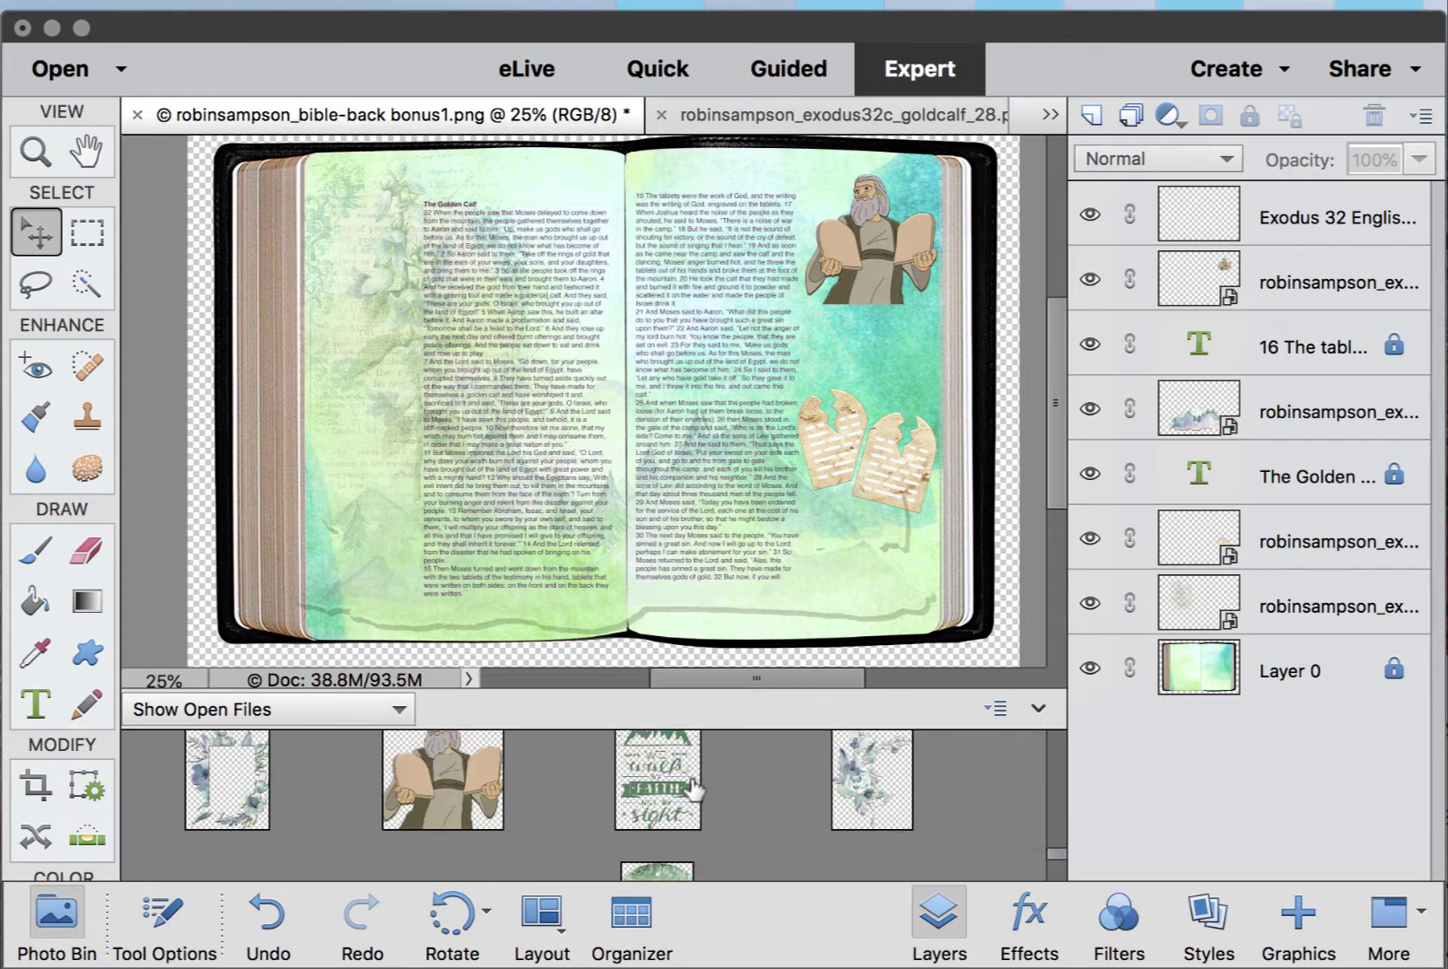
{"action": "left_click_drag", "start_coordinate": [227, 779], "coordinate": [412, 291]}
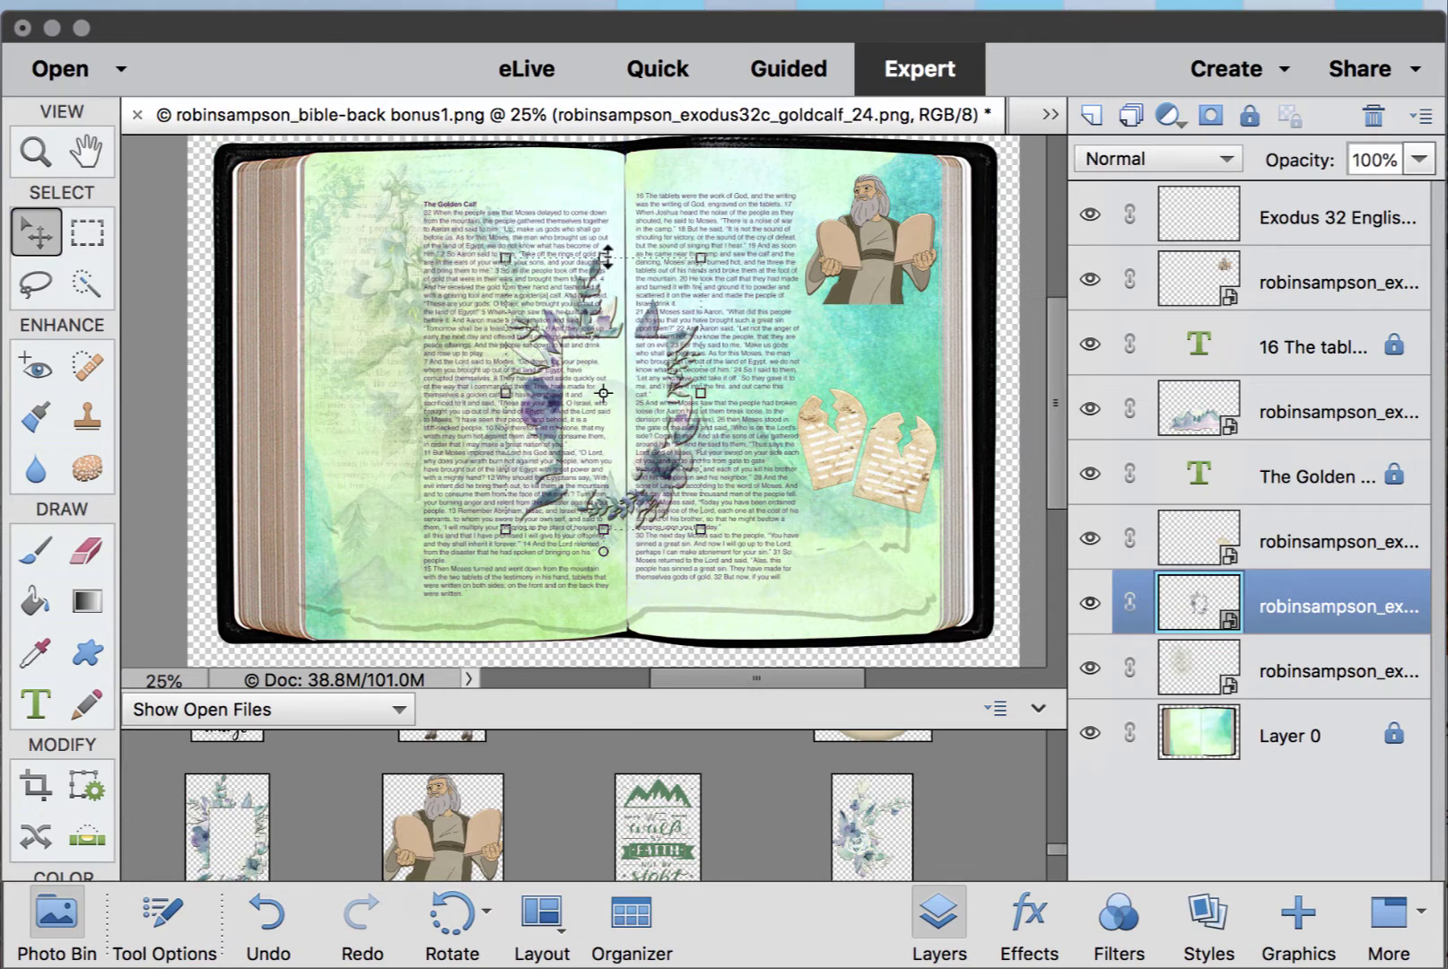
- Scale the floral frame down to 79.85% width and 70.75% height
{"action": "left_click_drag", "start_coordinate": [604, 256], "coordinate": [608, 289]}
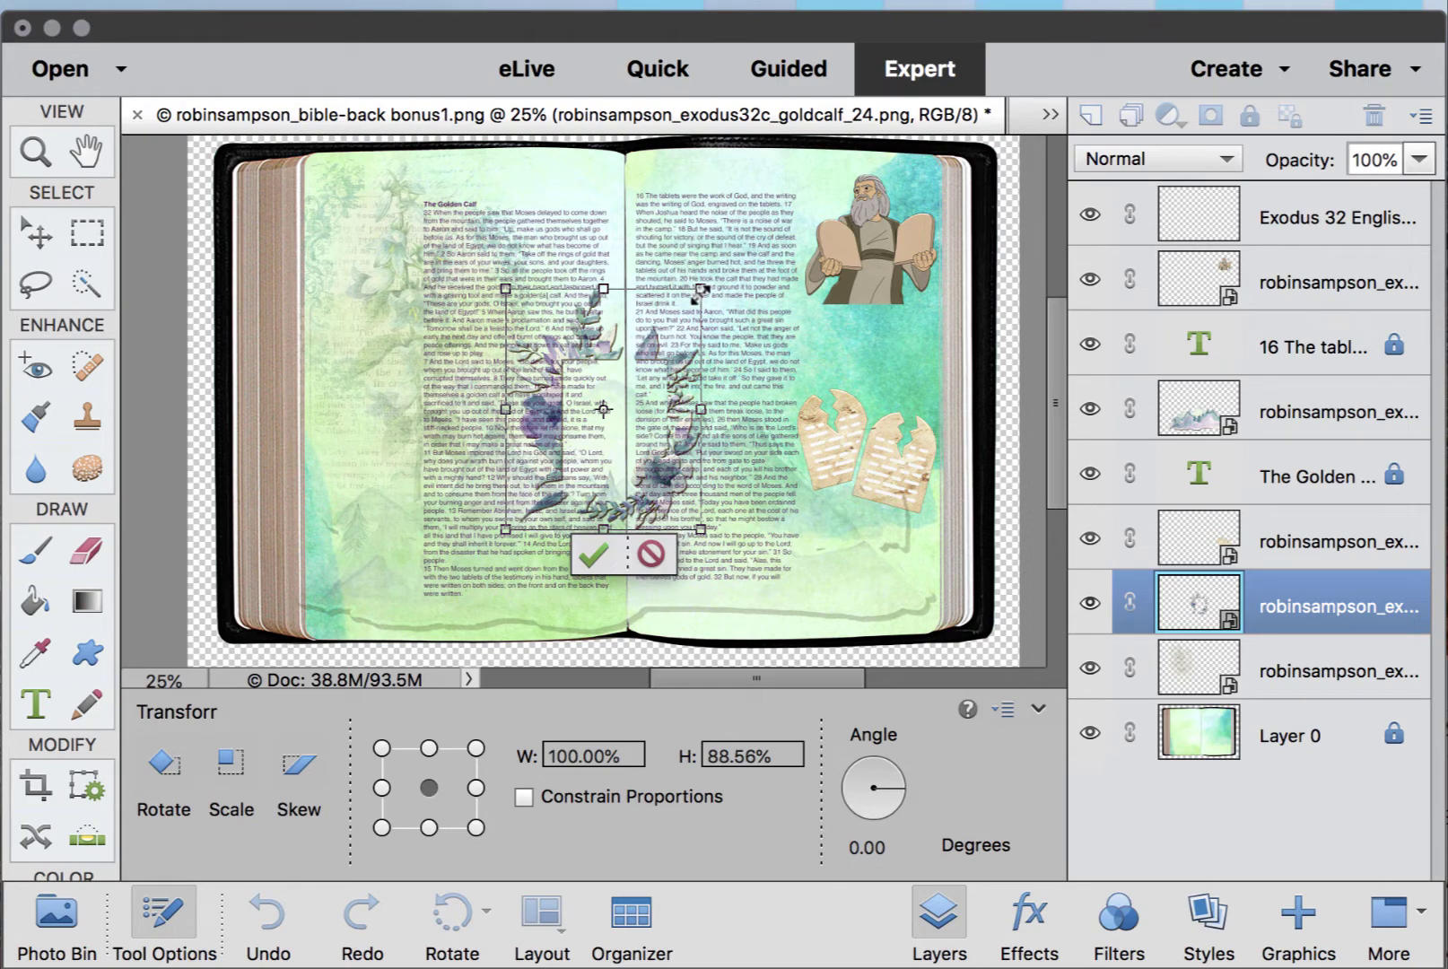
{"action": "left_click_drag", "start_coordinate": [701, 289], "coordinate": [662, 337]}
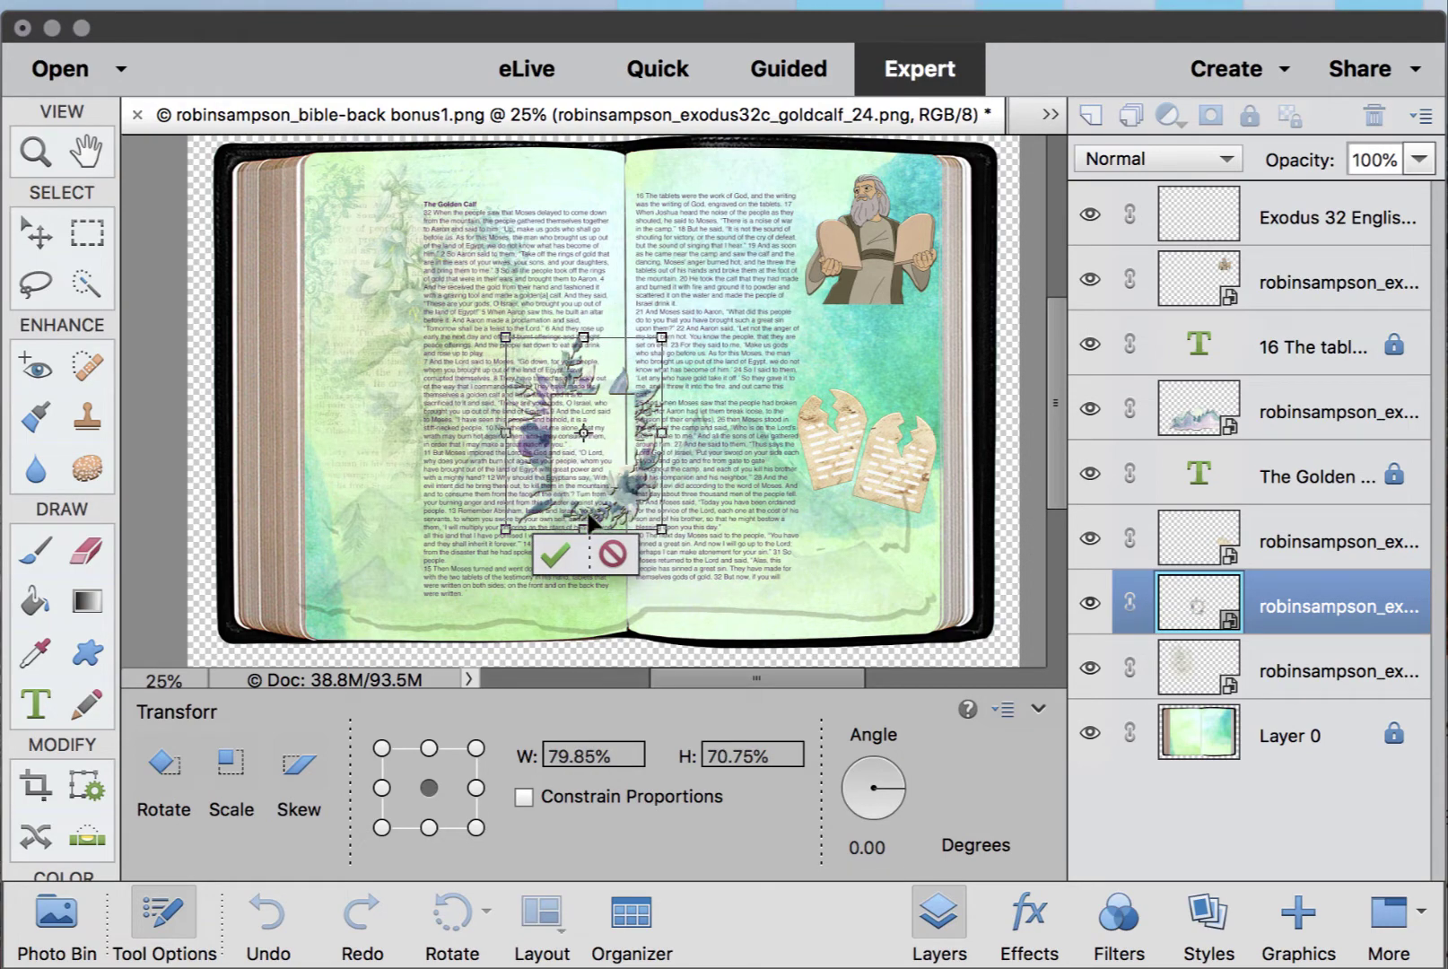
{"action": "left_click", "coordinate": [555, 555]}
- Shift the mountain image slightly and lock its layer
{"action": "left_click", "coordinate": [626, 375]}
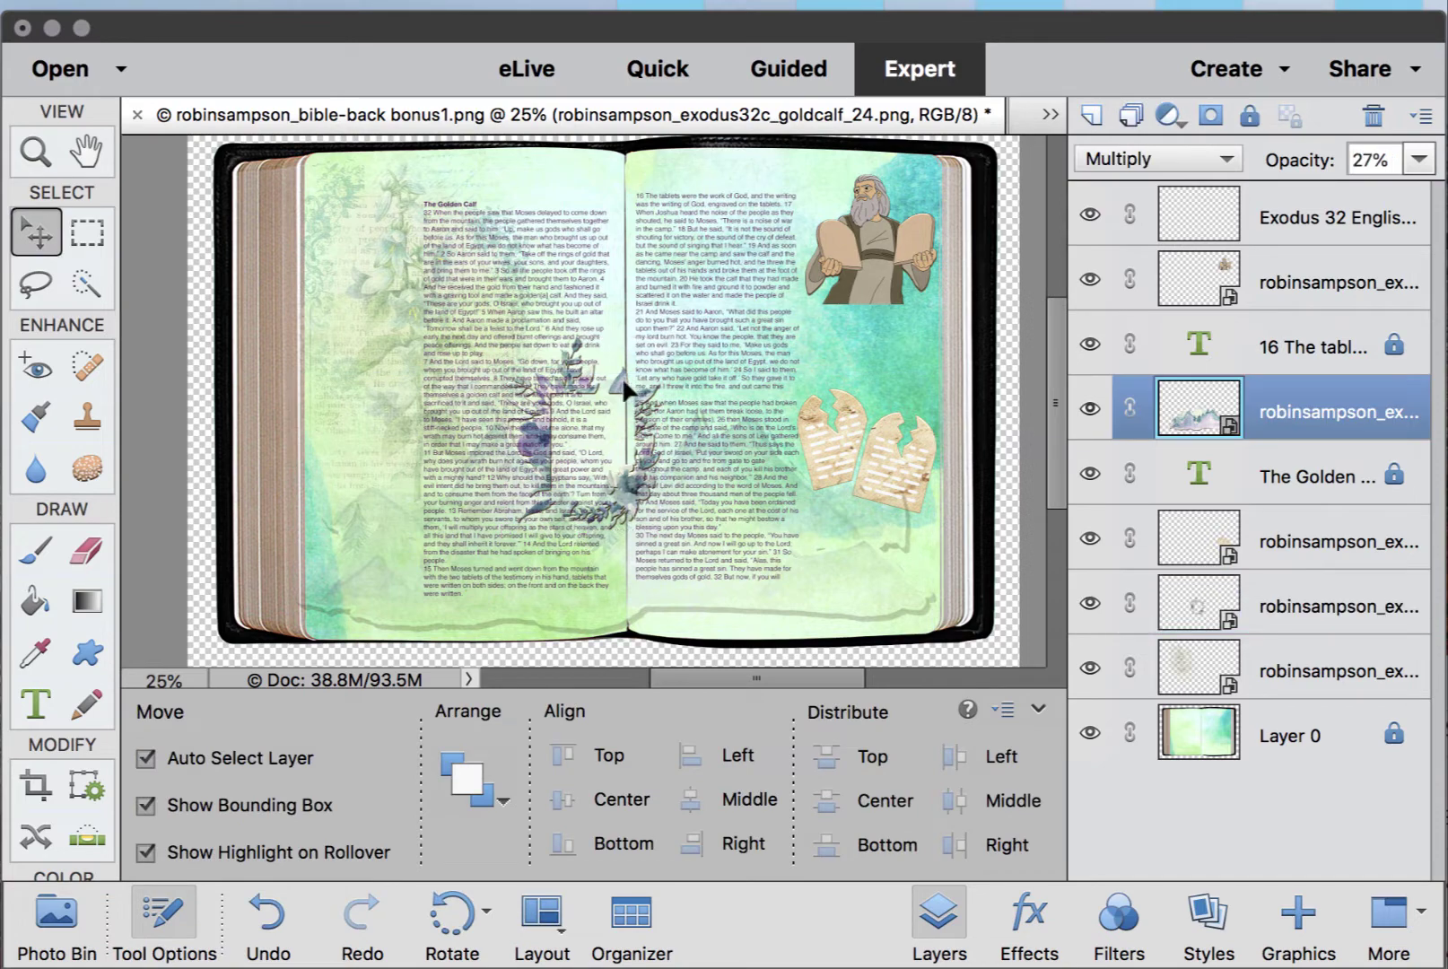
{"action": "mouse_move", "coordinate": [623, 376]}
{"action": "left_mouse_down"}
{"action": "mouse_move", "coordinate": [392, 206]}
{"action": "mouse_move", "coordinate": [635, 377]}
{"action": "mouse_move", "coordinate": [614, 407]}
{"action": "left_mouse_up"}
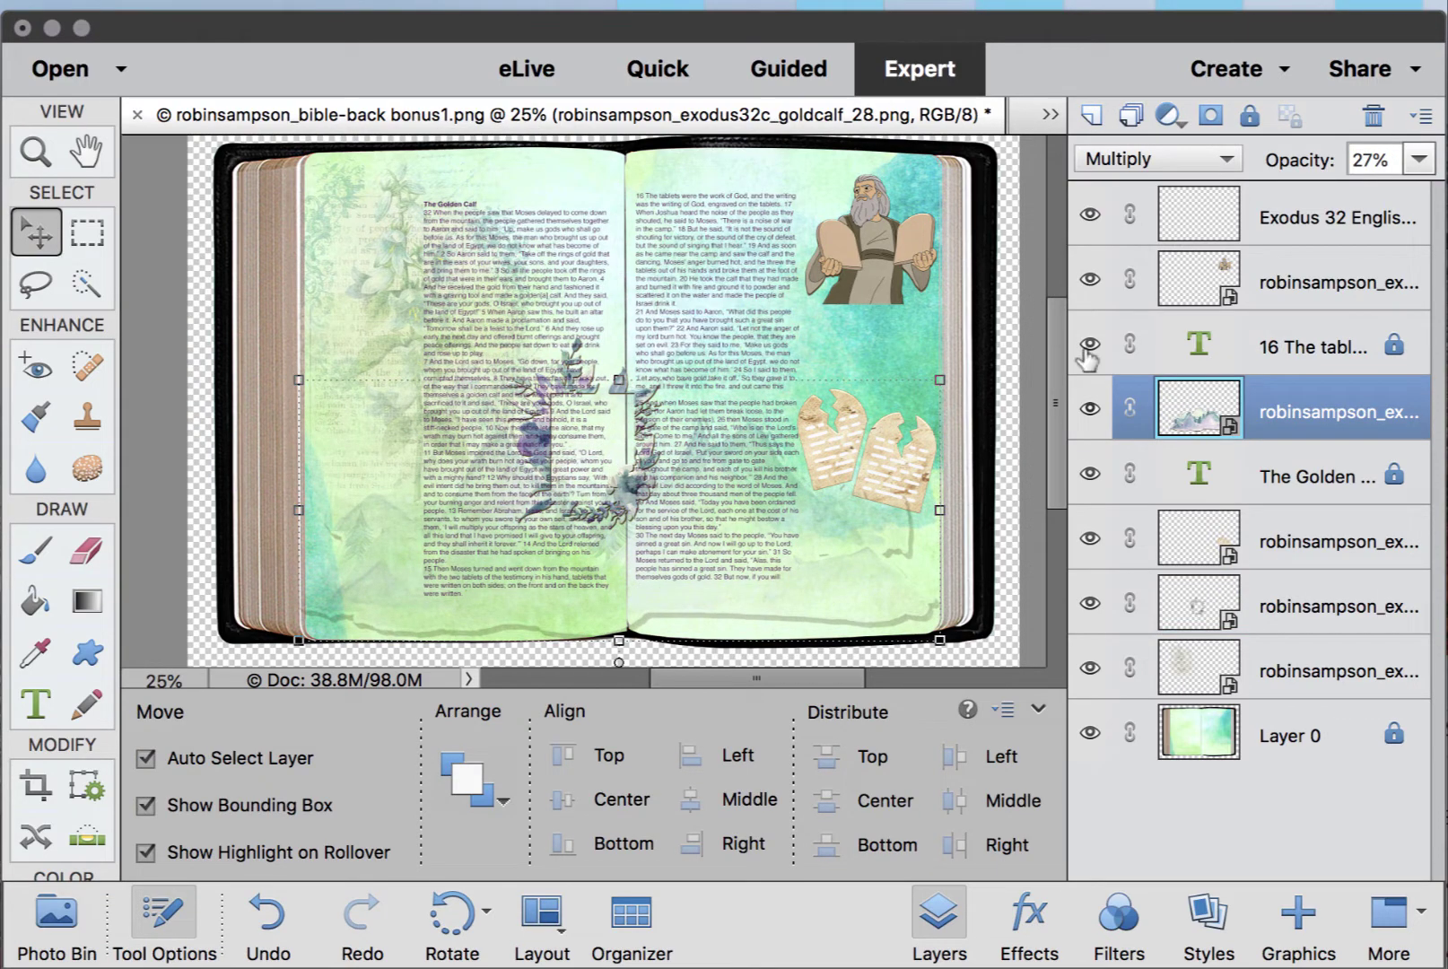
{"action": "left_click", "coordinate": [1249, 115]}
- Move the floral frame to the left page's upper outer margin and shrink it to fit beside the passage text
{"action": "left_click", "coordinate": [625, 392]}
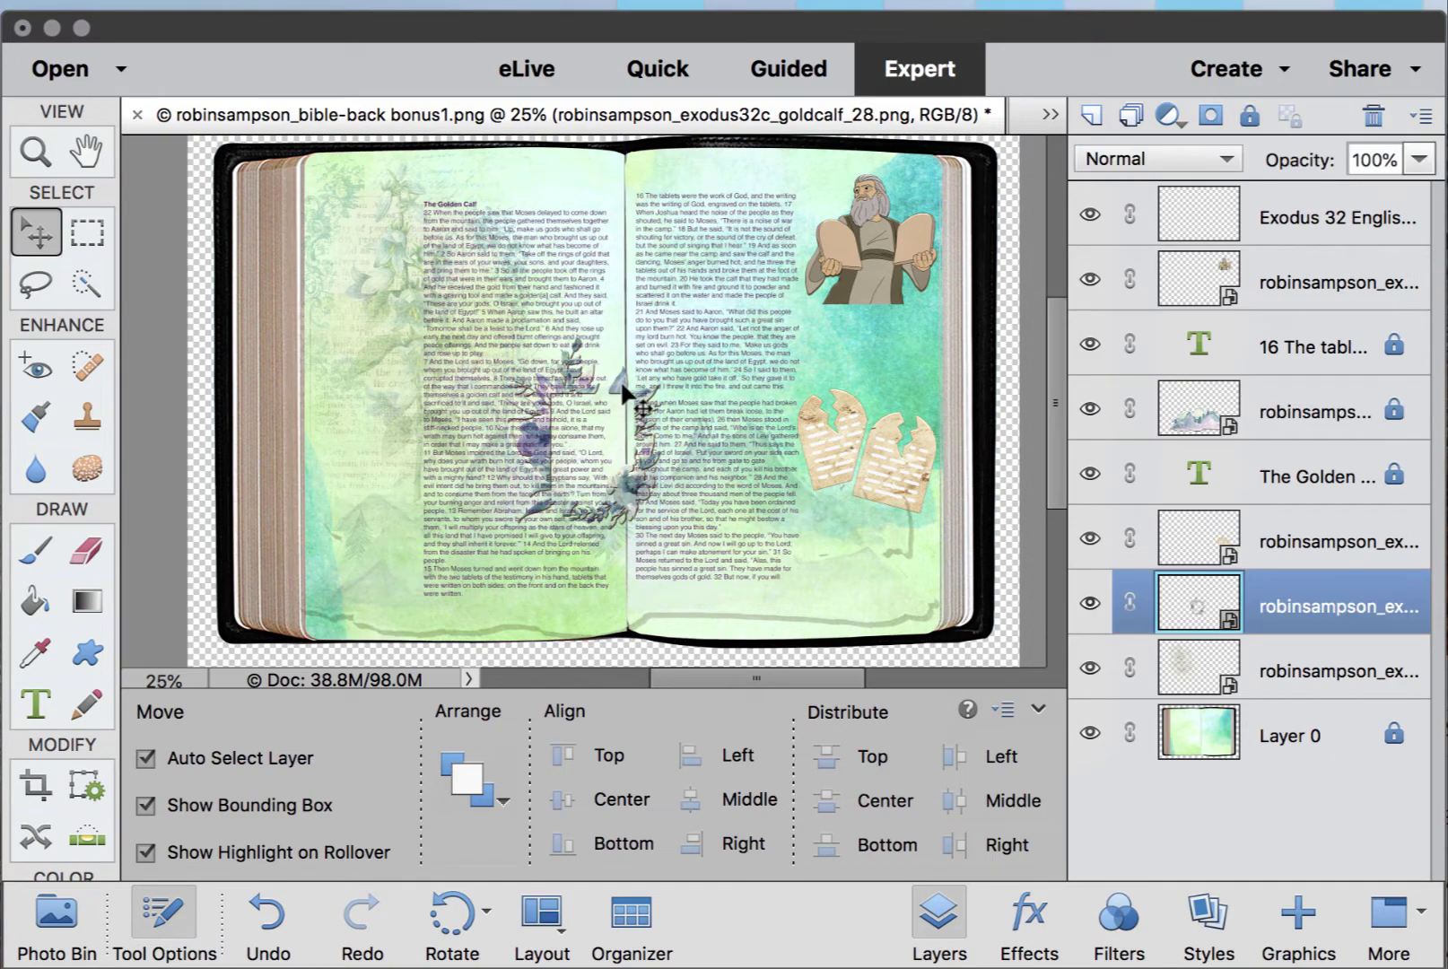
{"action": "left_click_drag", "start_coordinate": [619, 386], "coordinate": [403, 201]}
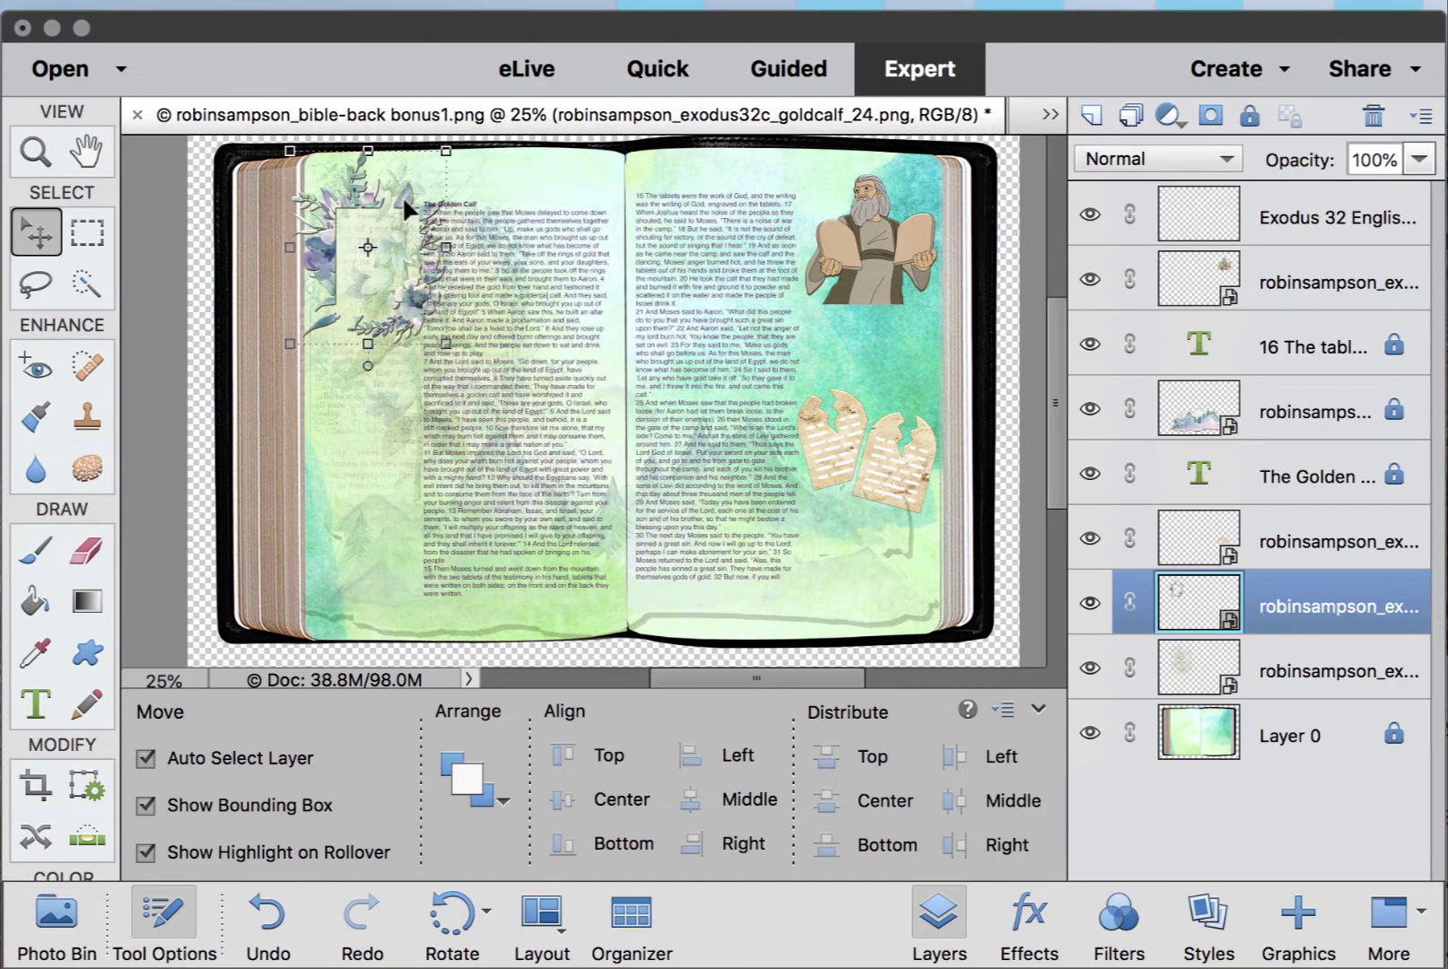
{"action": "left_click_drag", "start_coordinate": [446, 351], "coordinate": [376, 311]}
{"action": "left_click", "coordinate": [299, 361]}
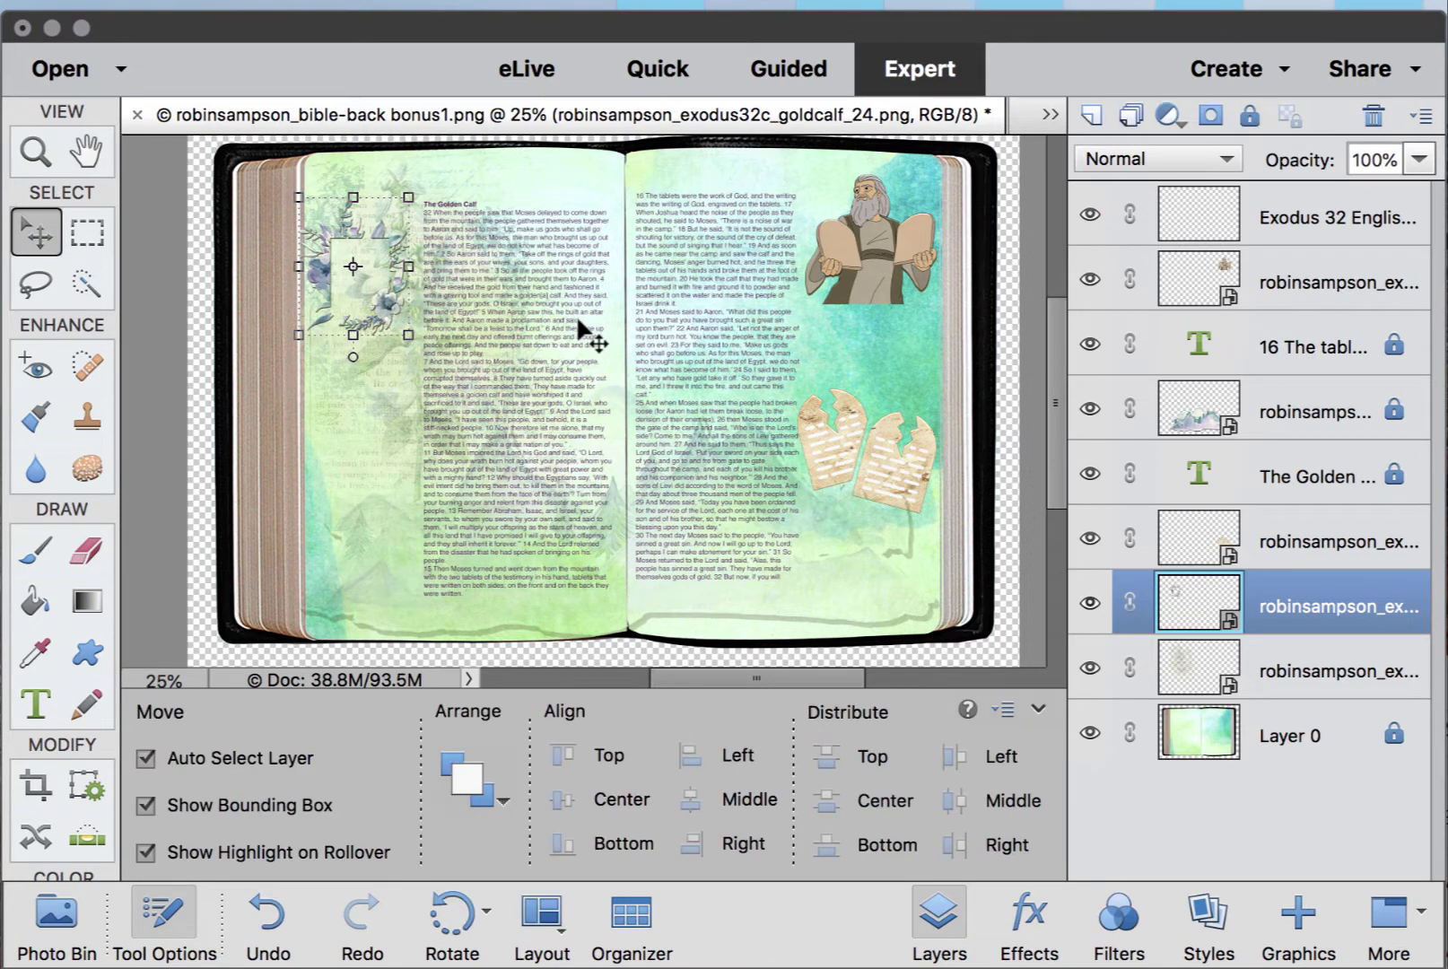
{"action": "left_click", "coordinate": [505, 309]}
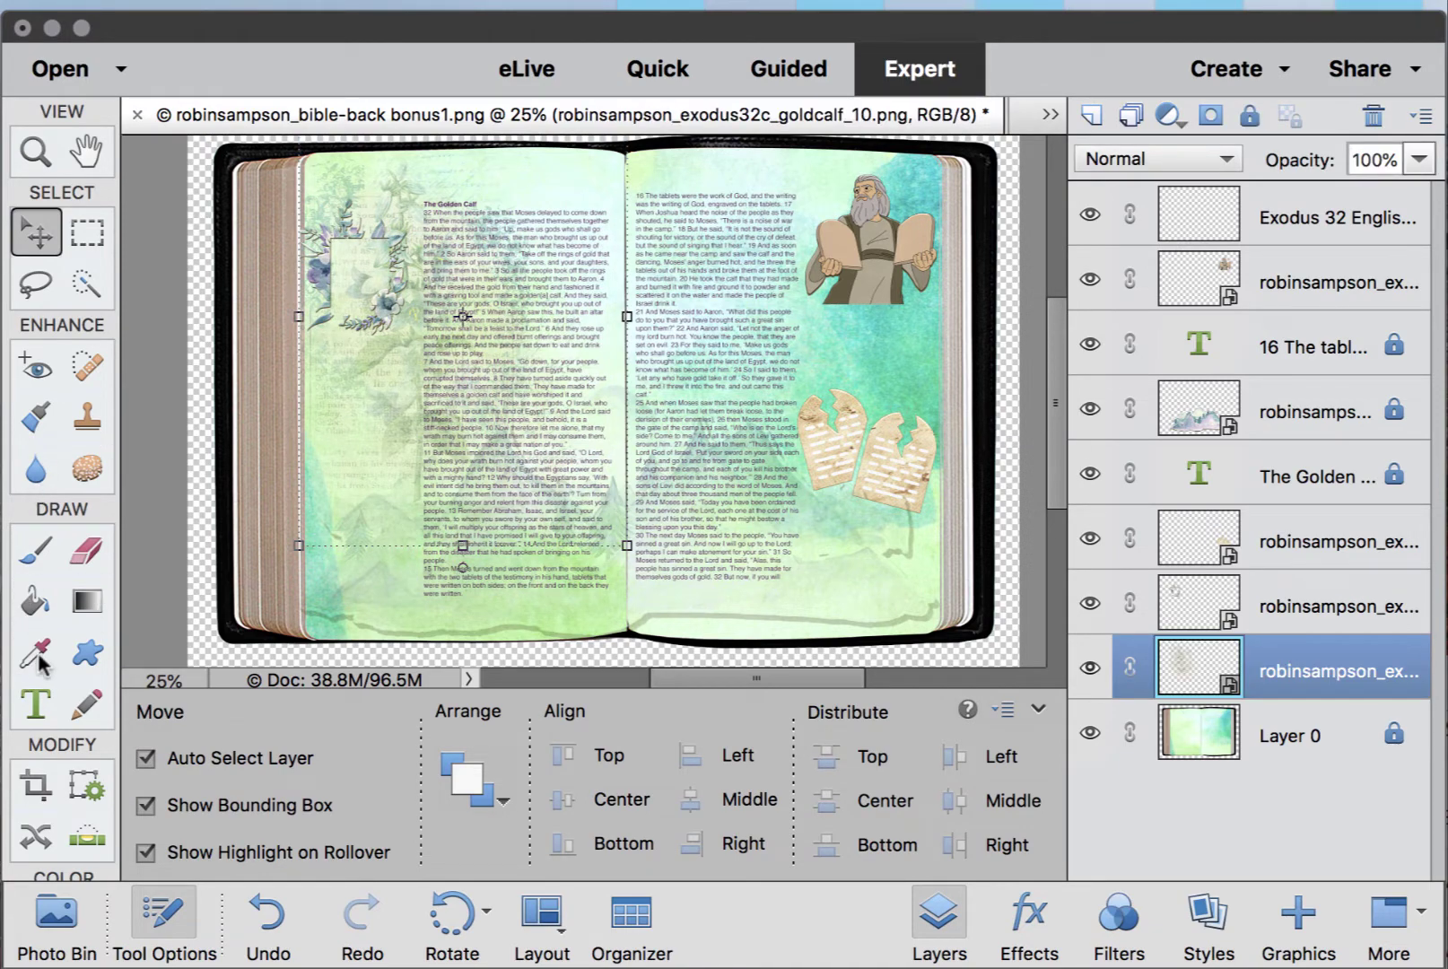
- Unlock the left page's Golden Calf passage text layer so its text box can be edited
{"action": "left_click", "coordinate": [37, 703]}
{"action": "left_click", "coordinate": [430, 422]}
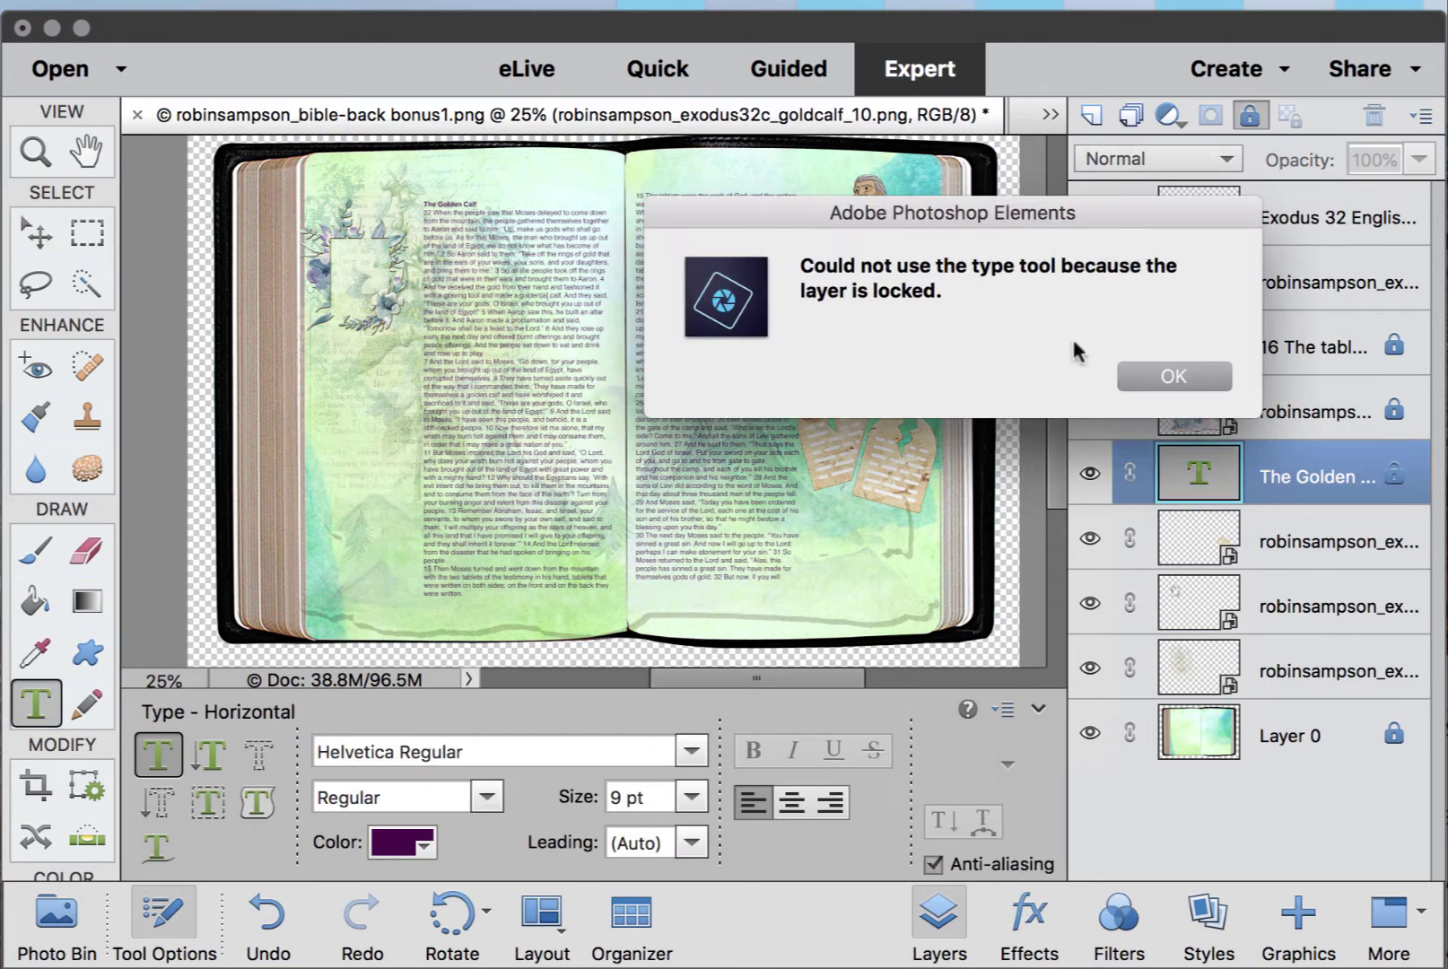
{"action": "left_click", "coordinate": [1174, 377]}
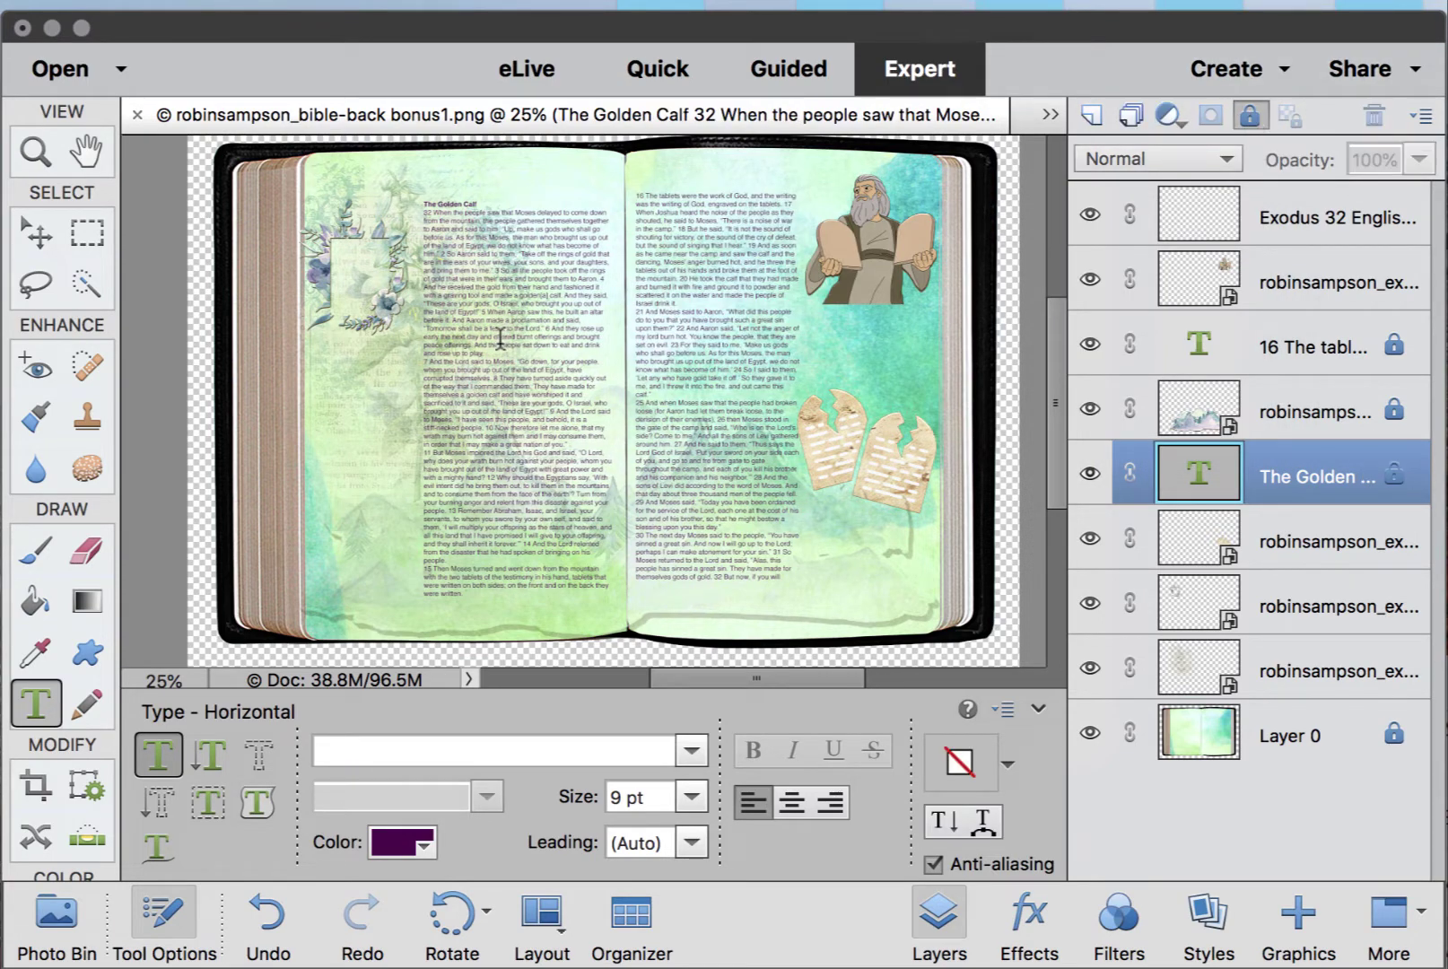
{"action": "left_click", "coordinate": [436, 408]}
{"action": "left_click", "coordinate": [1174, 375]}
{"action": "left_click", "coordinate": [1251, 116]}
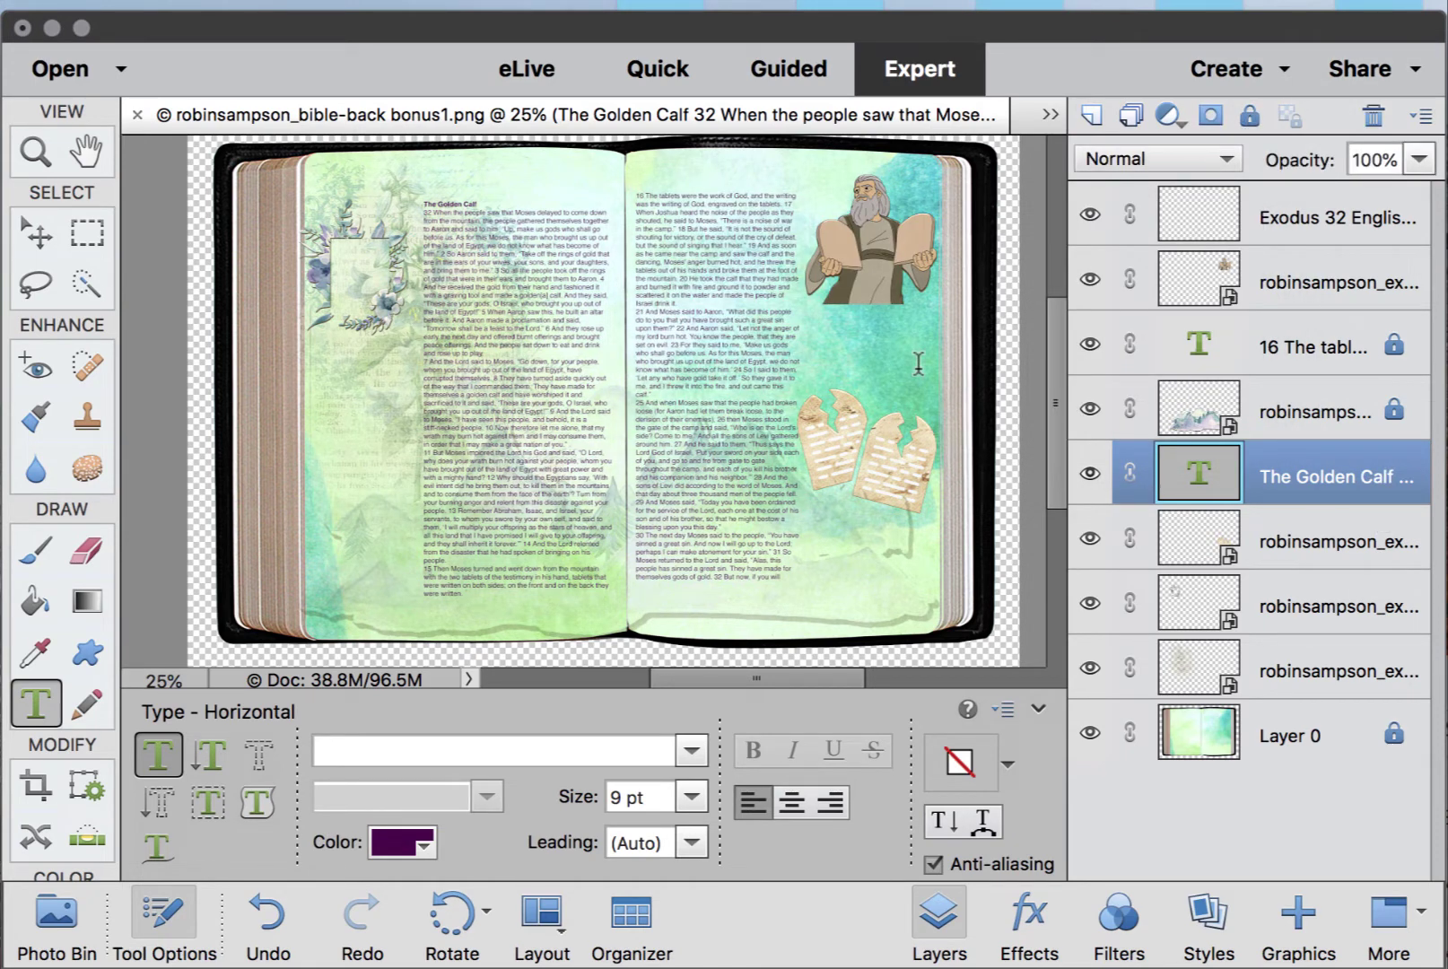
- Narrow the left page's passage text box from its outer edge and shift the text block slightly upward
{"action": "left_click", "coordinate": [513, 303]}
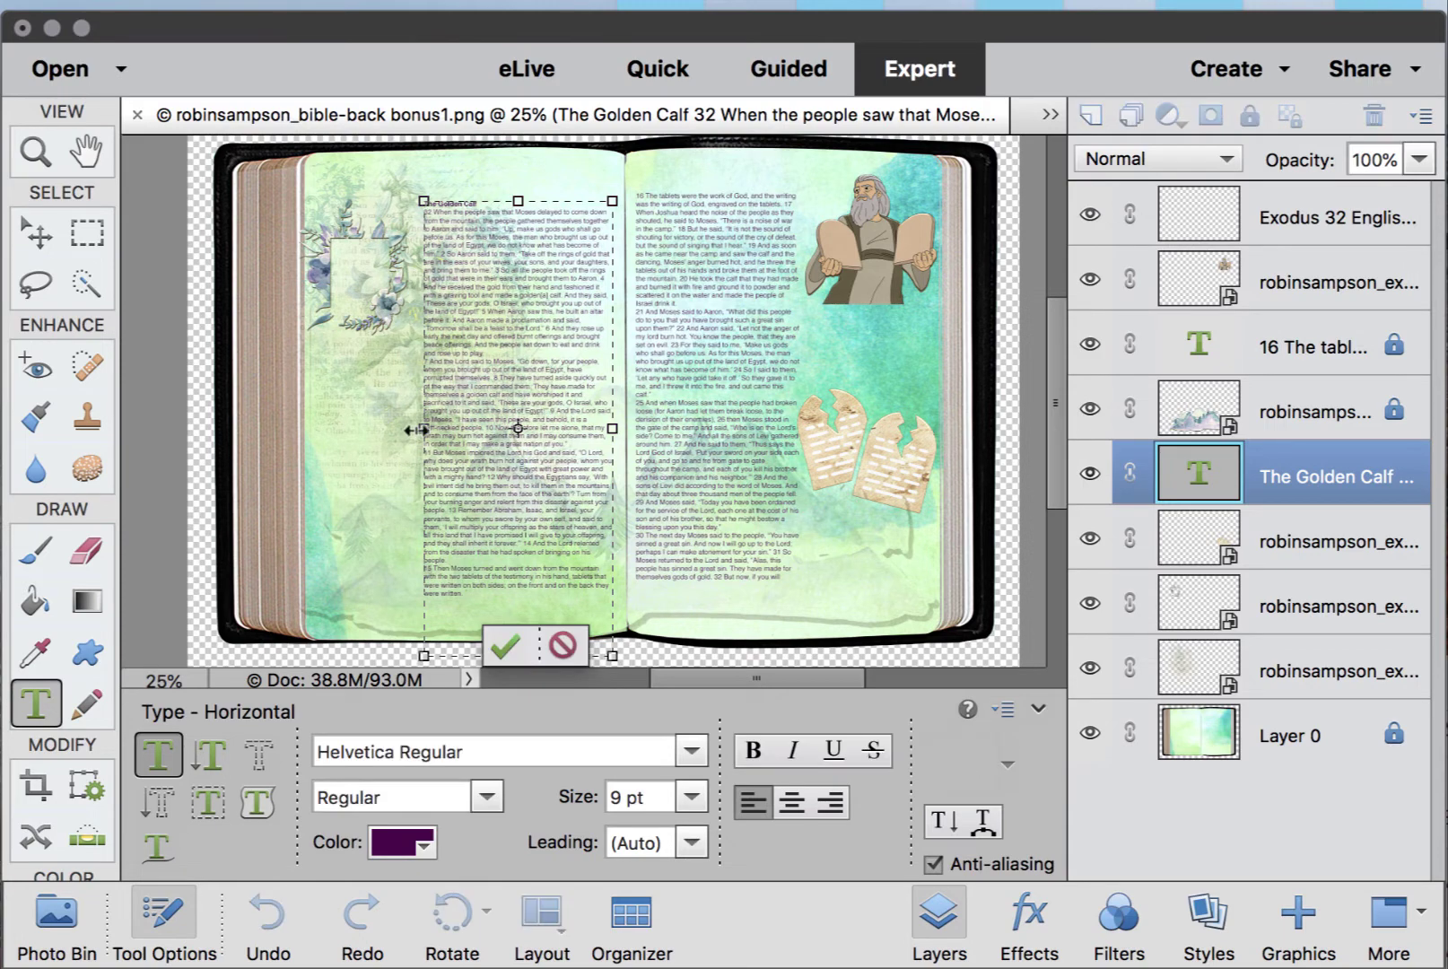
{"action": "left_click_drag", "start_coordinate": [422, 425], "coordinate": [442, 425]}
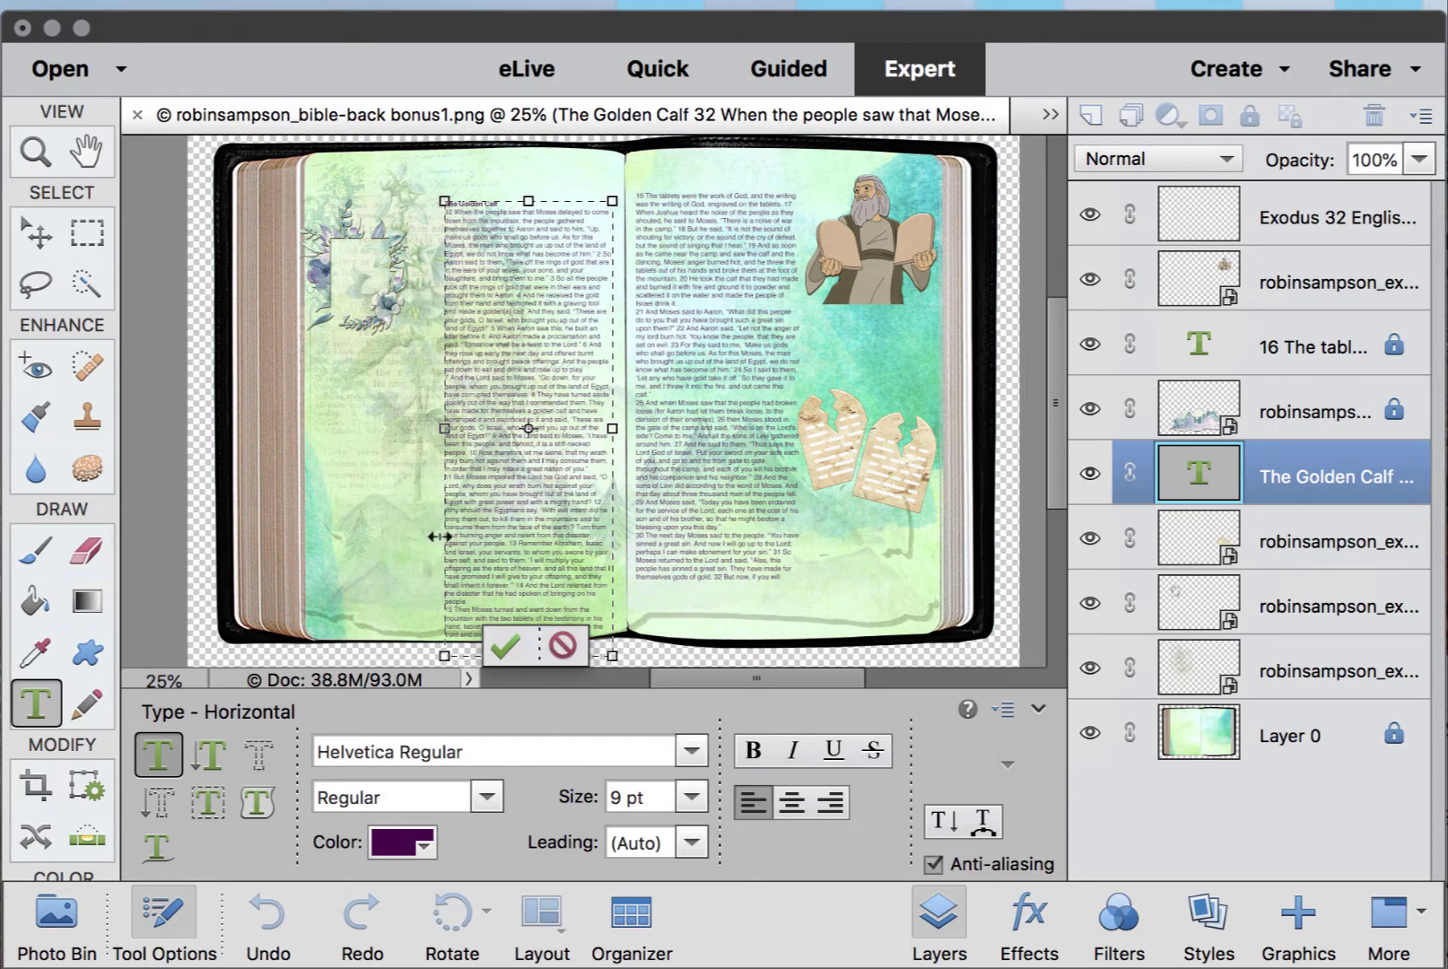
{"action": "left_click", "coordinate": [506, 645]}
{"action": "key", "text": "v"}
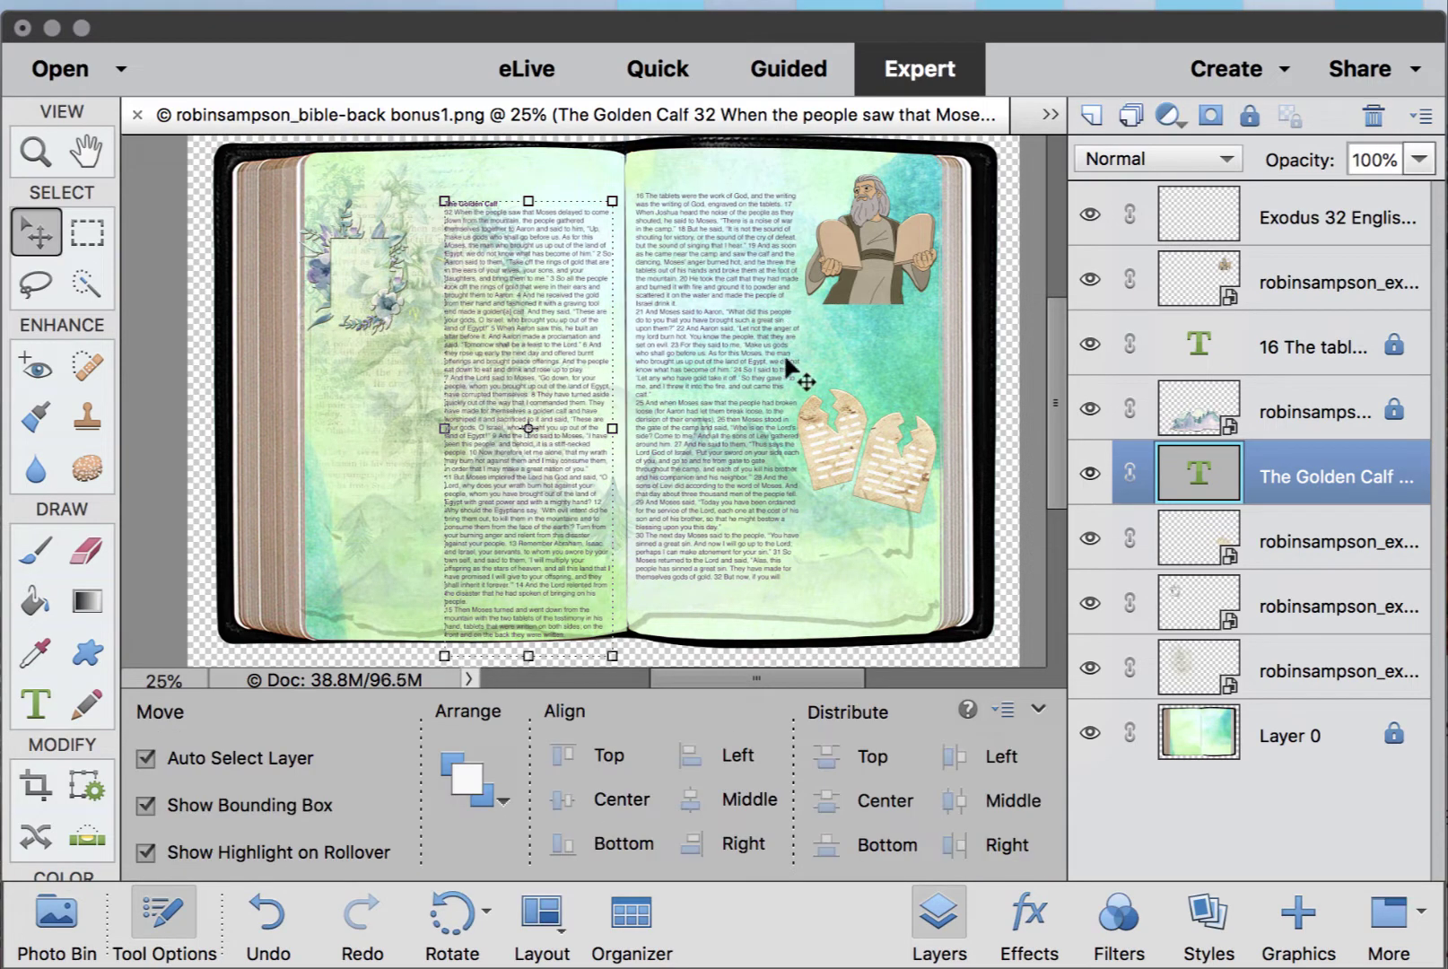
{"action": "left_click_drag", "start_coordinate": [517, 315], "coordinate": [517, 302]}
- Enlarge the floral frame to span the left page's outer margin and shift the faint botanical background image inward and down
{"action": "left_click", "coordinate": [391, 296]}
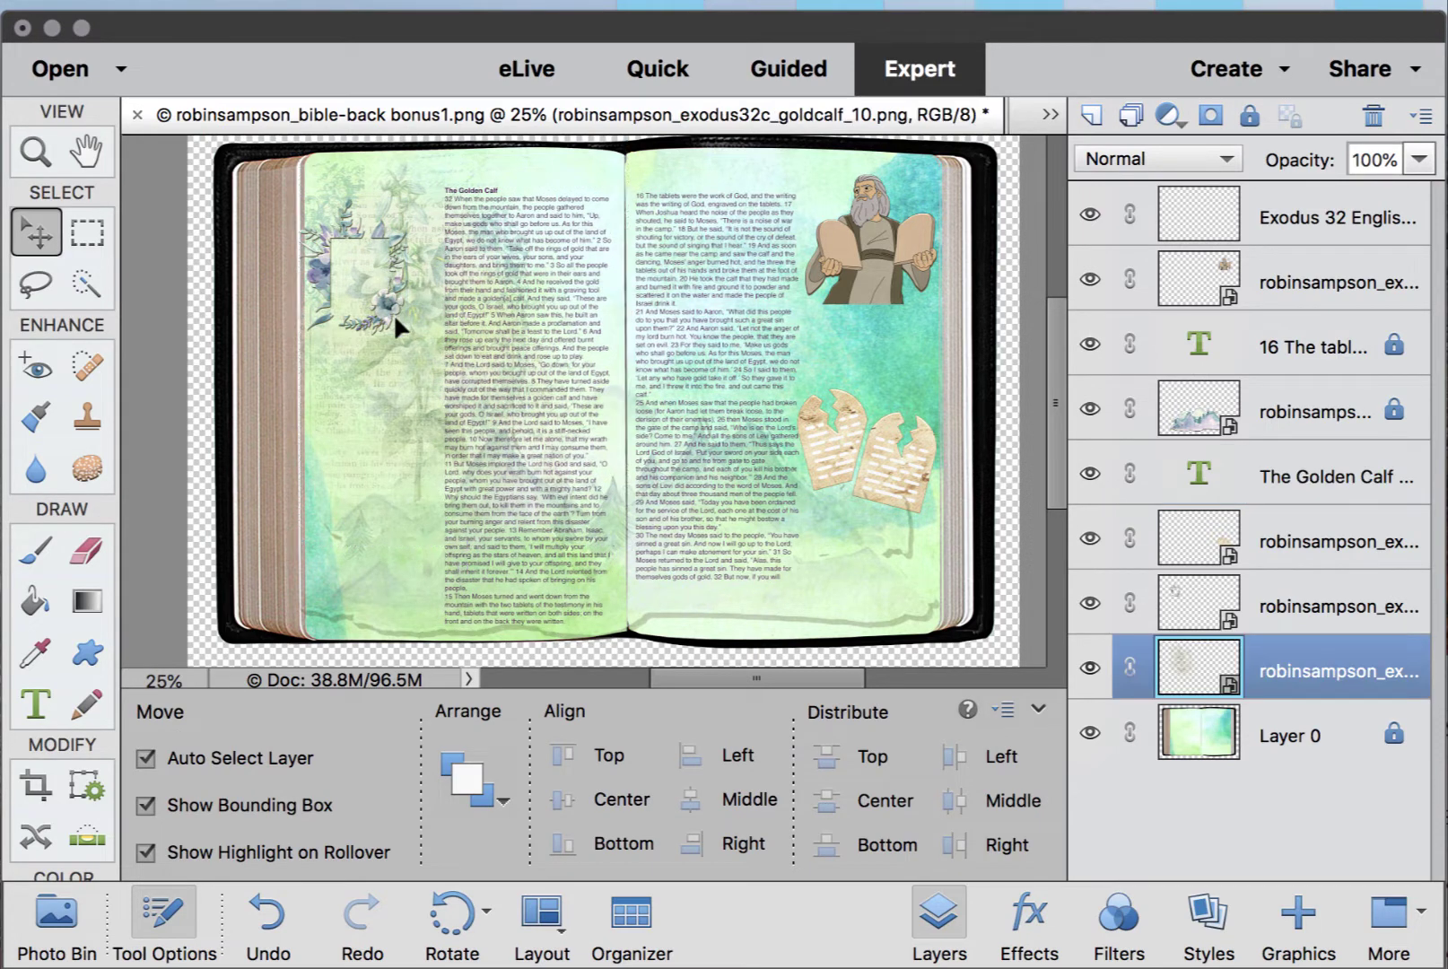
{"action": "left_click", "coordinate": [391, 305]}
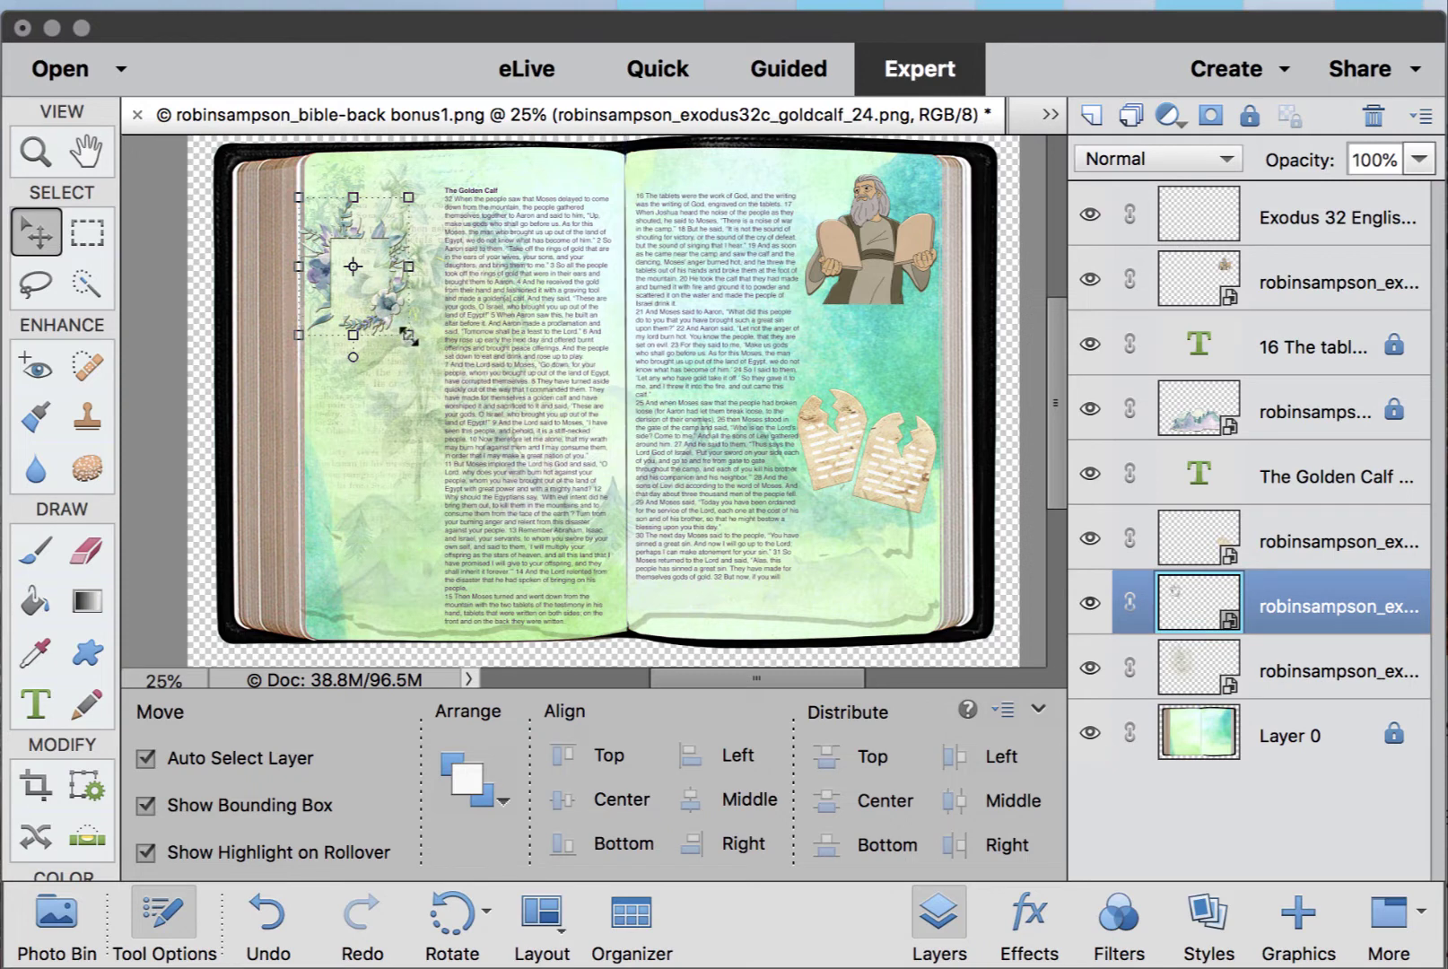
{"action": "left_click_drag", "start_coordinate": [413, 340], "coordinate": [443, 378]}
{"action": "key", "text": "Return"}
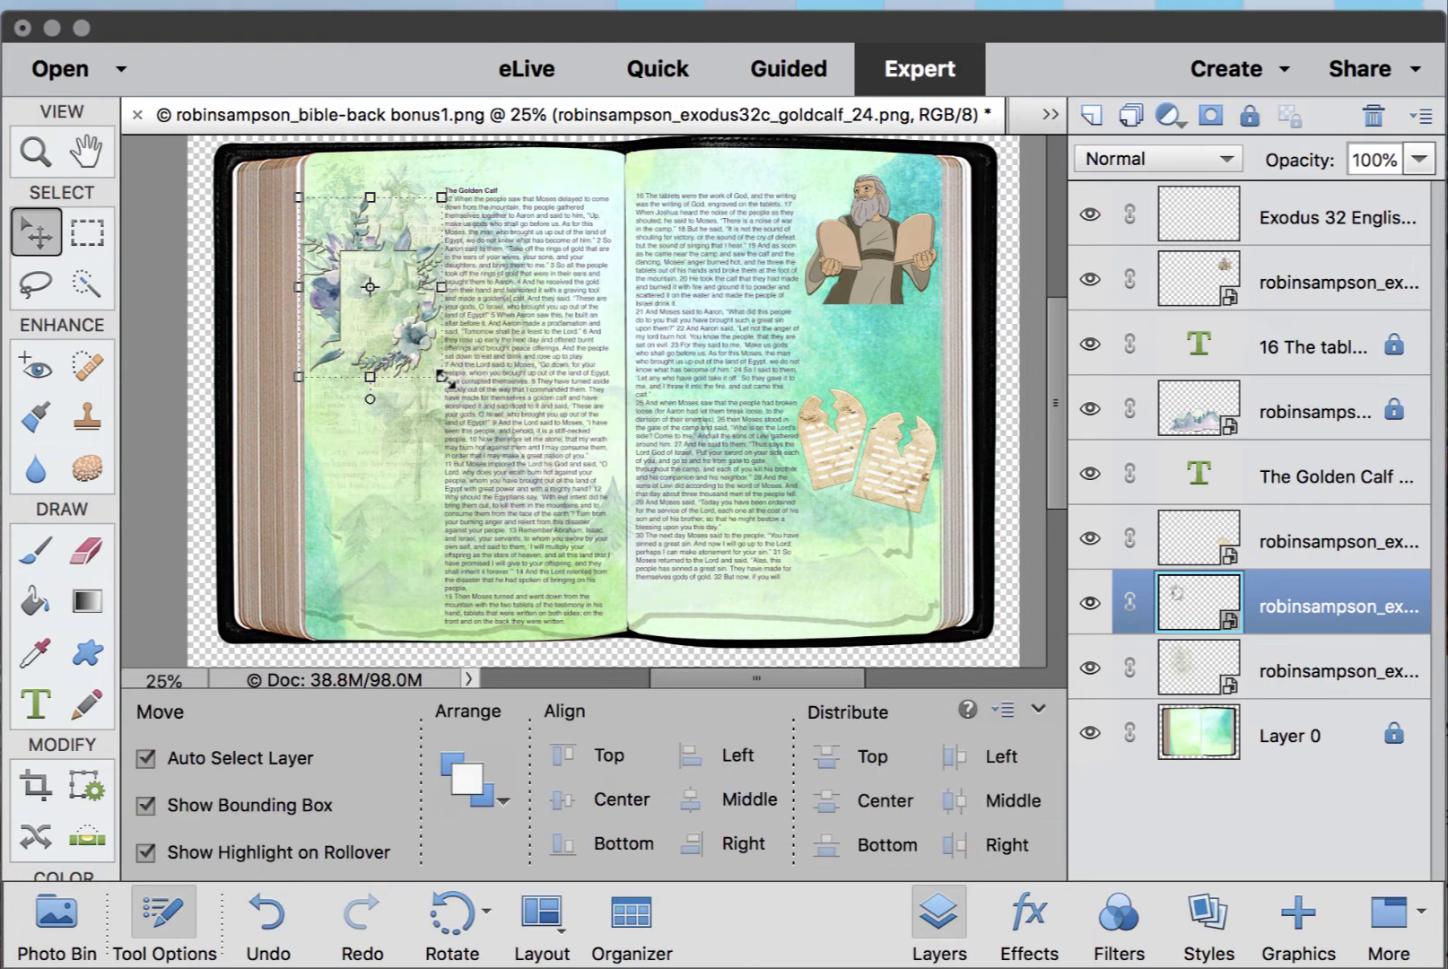
{"action": "left_click_drag", "start_coordinate": [429, 436], "coordinate": [507, 549]}
- Draw a teal rectangle behind the floral frame to fill its opening
{"action": "key", "text": "super+equal"}
{"action": "key", "text": "super+equal"}
{"action": "key", "text": "super+equal"}
{"action": "key", "text": "super+equal"}
{"action": "key", "text": "super+equal"}
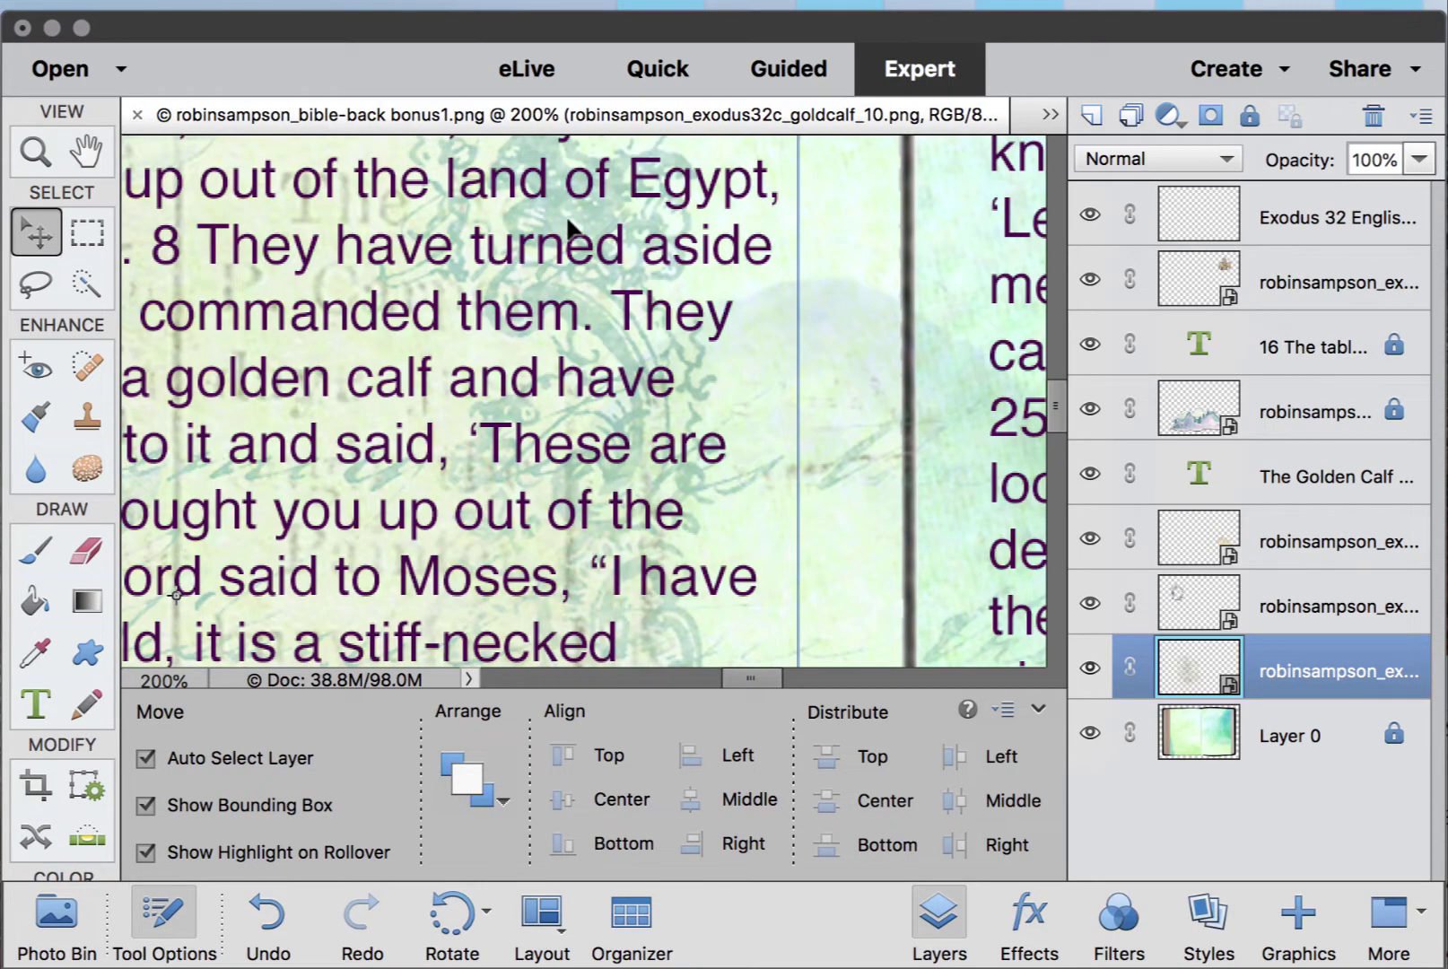
{"action": "scroll", "coordinate": [567, 226], "scroll_direction": "left", "scroll_amount": 10}
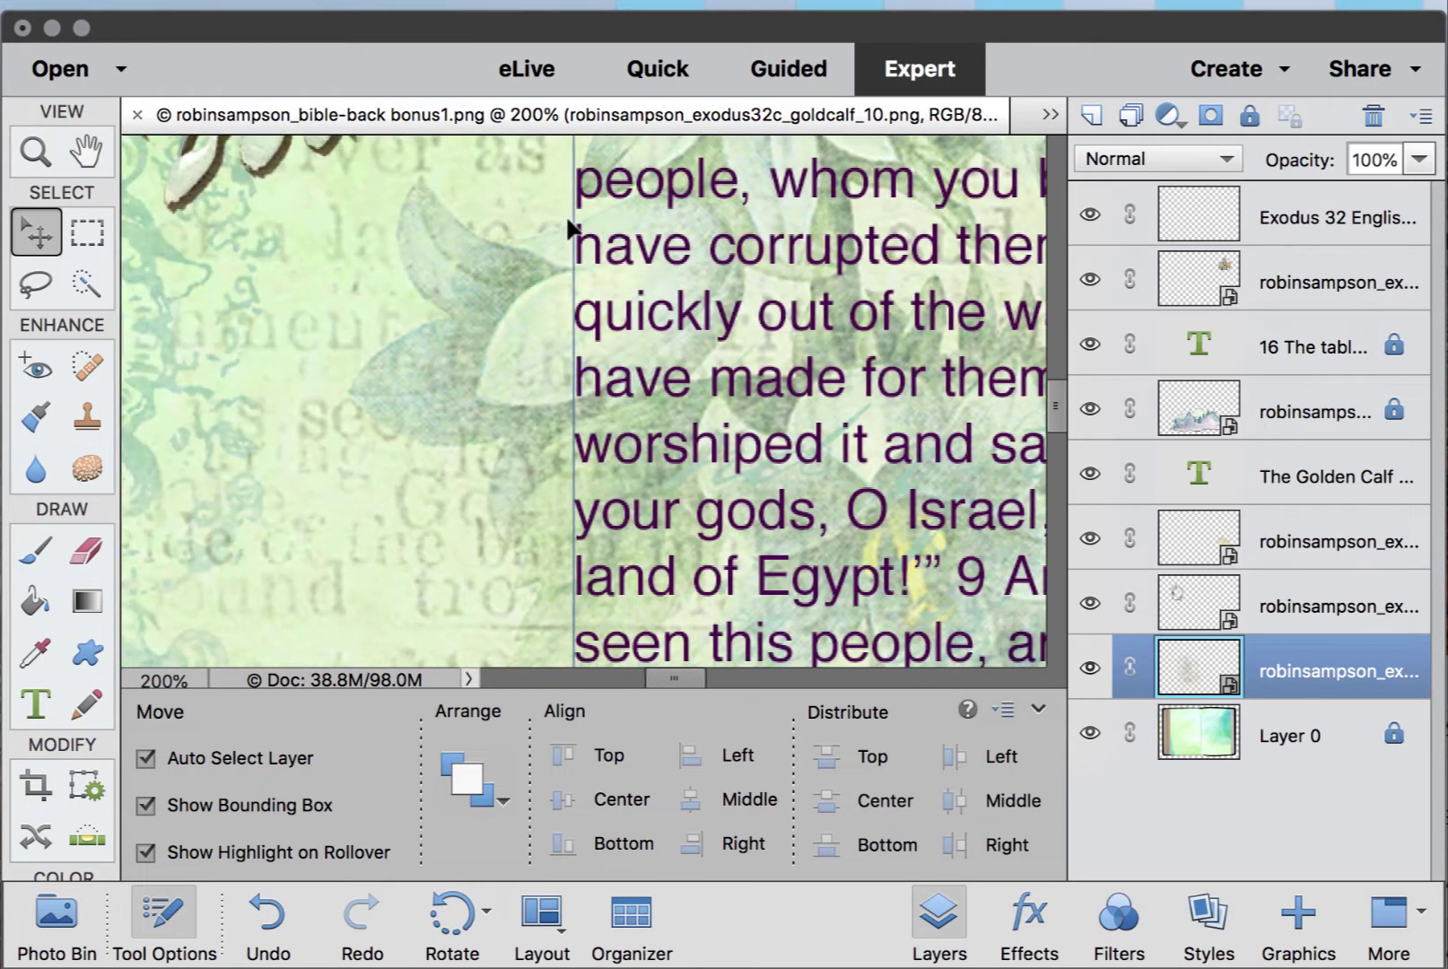
{"action": "scroll", "coordinate": [565, 220], "scroll_direction": "left", "scroll_amount": 8}
{"action": "key", "text": "super+minus"}
{"action": "key", "text": "super+minus"}
{"action": "left_click", "coordinate": [87, 602]}
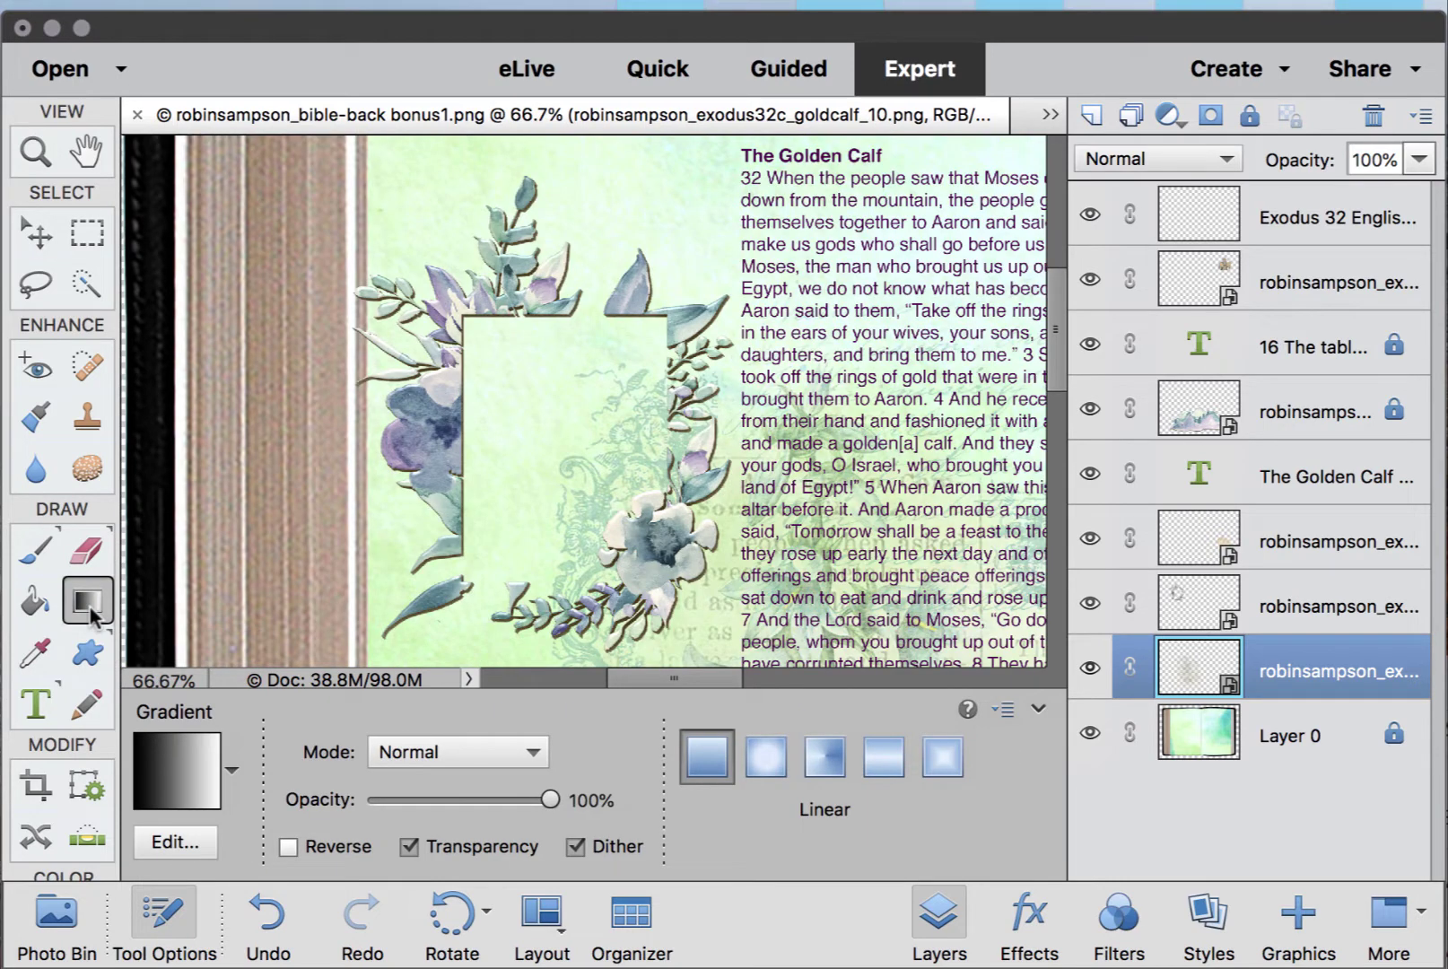
{"action": "left_click", "coordinate": [91, 658]}
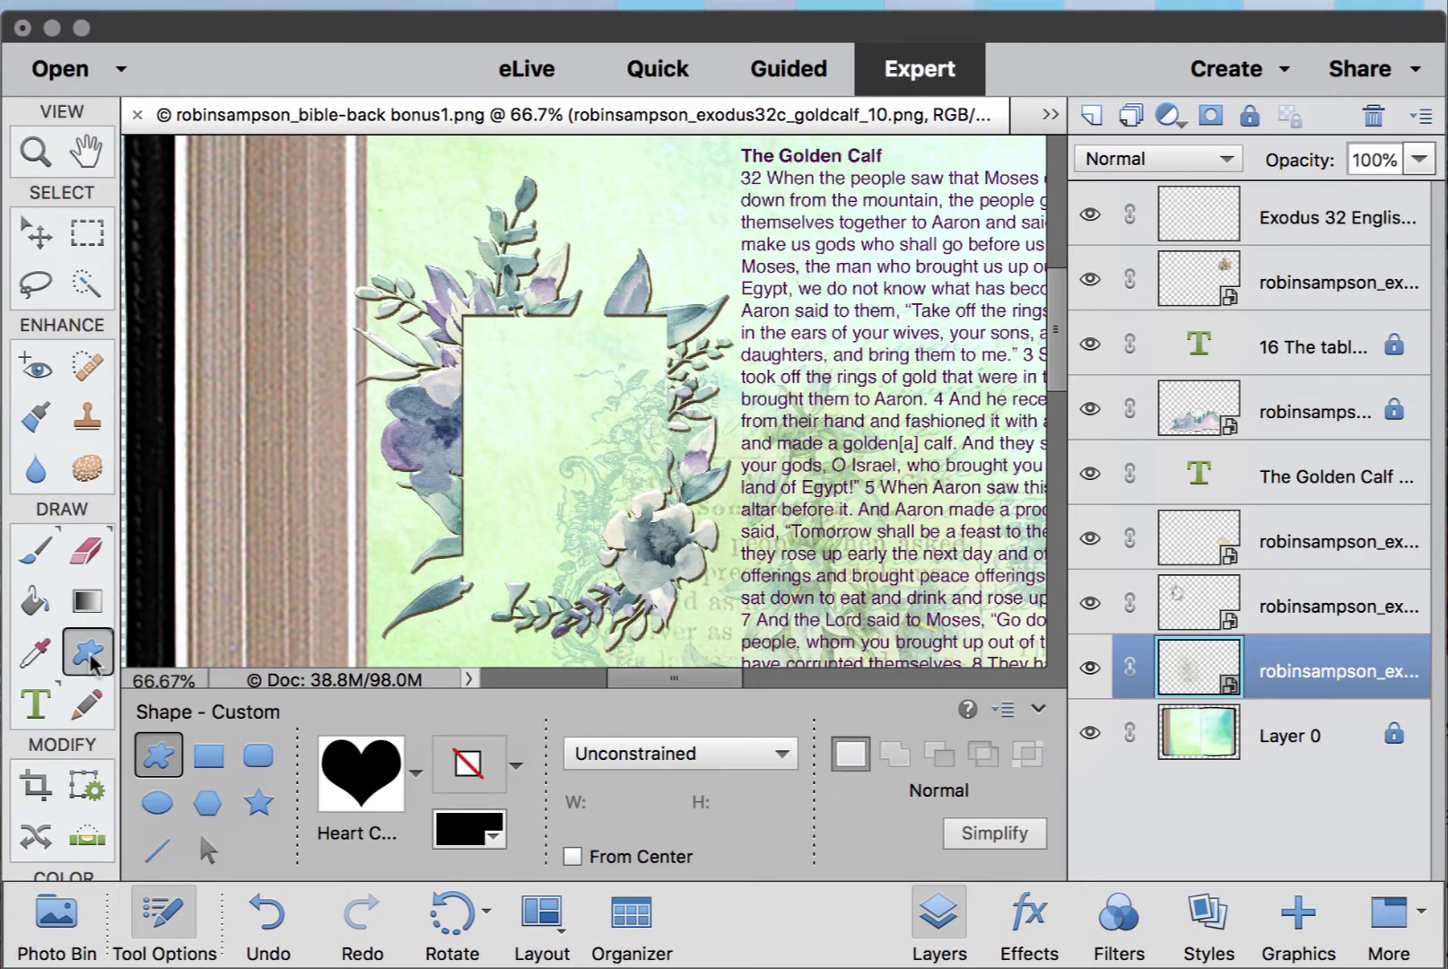
{"action": "left_click", "coordinate": [412, 785]}
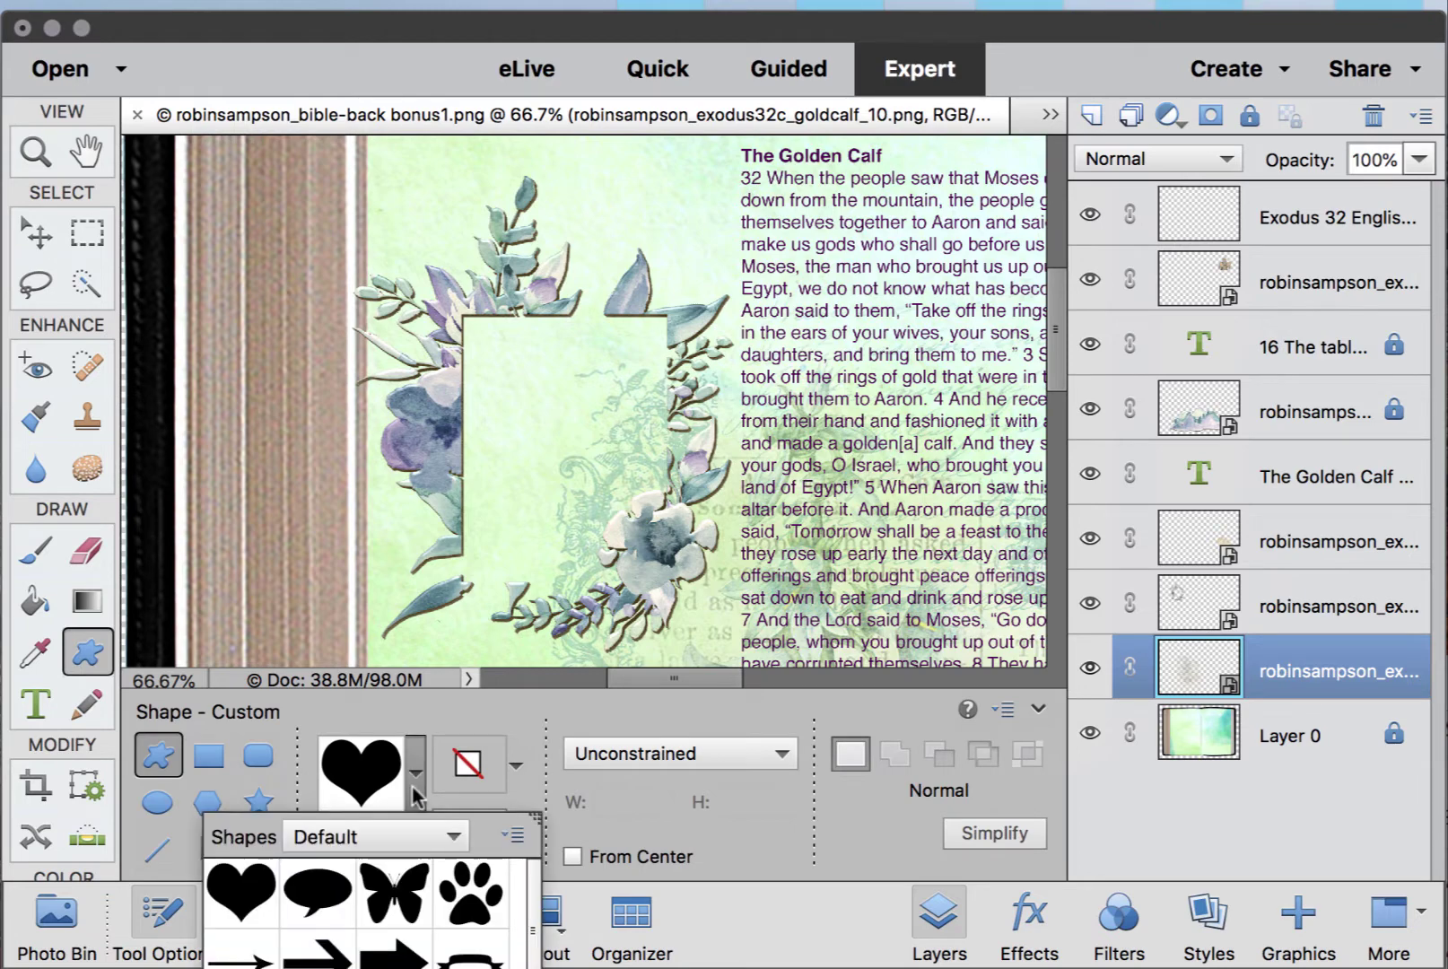
{"action": "left_click", "coordinate": [411, 789]}
{"action": "left_click", "coordinate": [216, 763]}
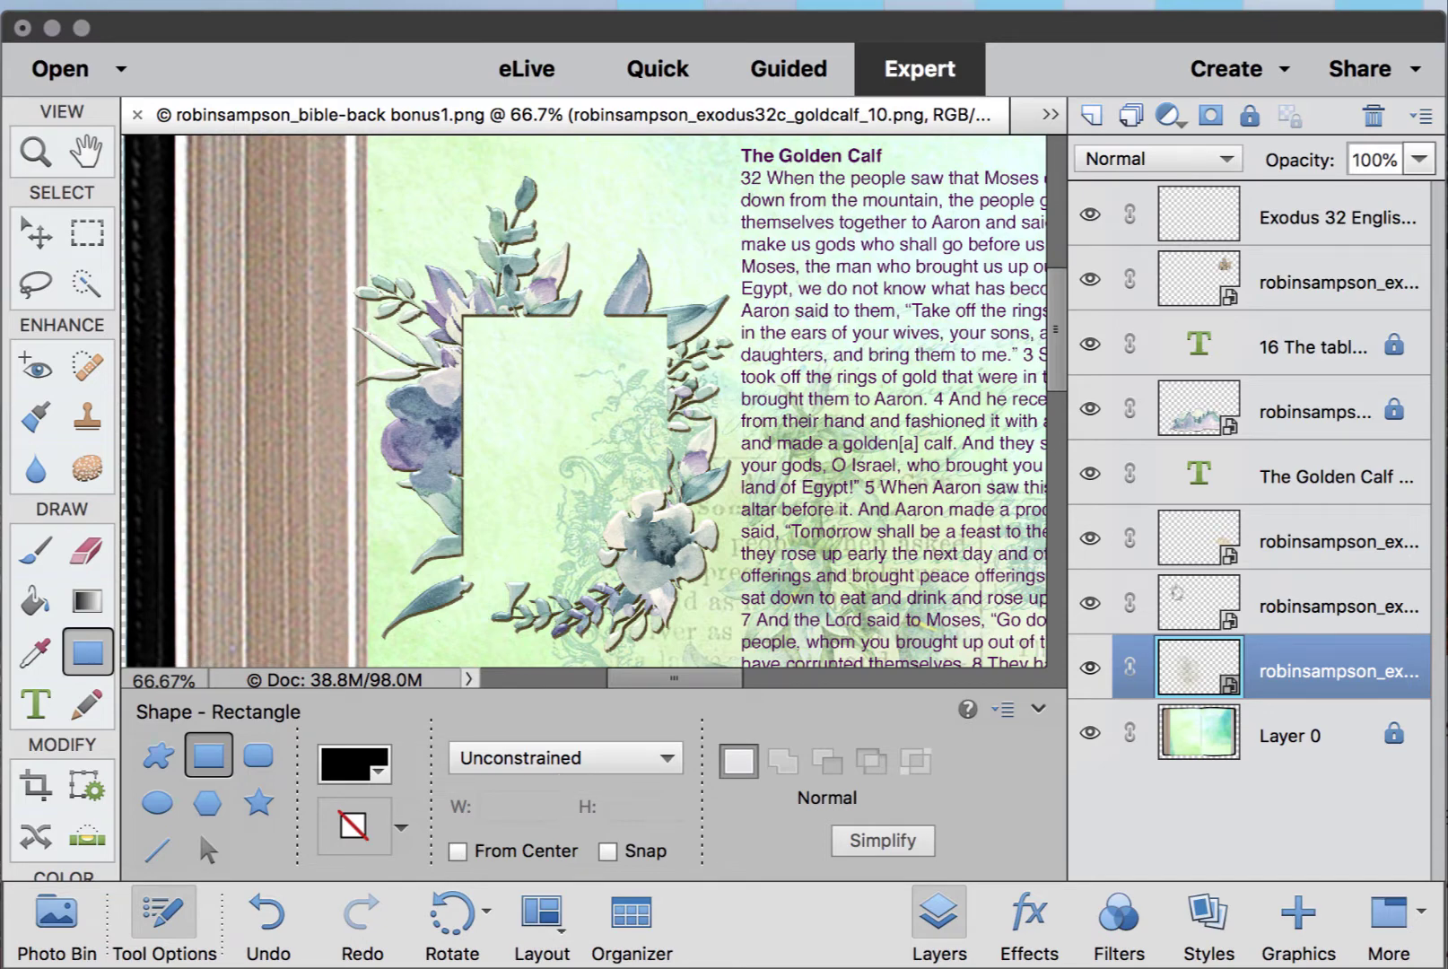
{"action": "left_click", "coordinate": [379, 770]}
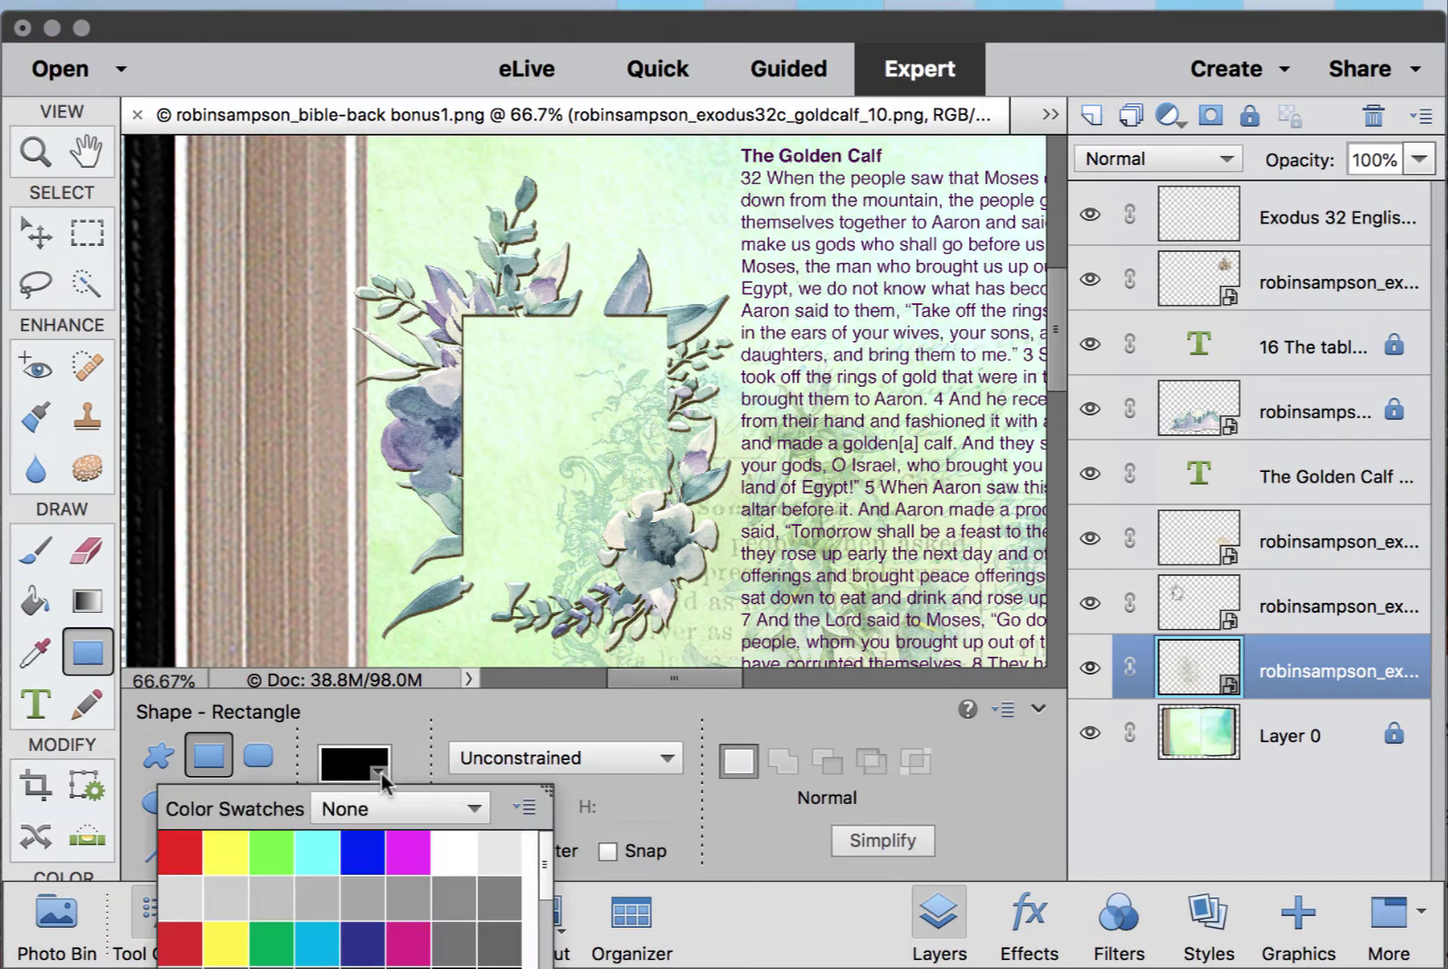
{"action": "left_click", "coordinate": [449, 851]}
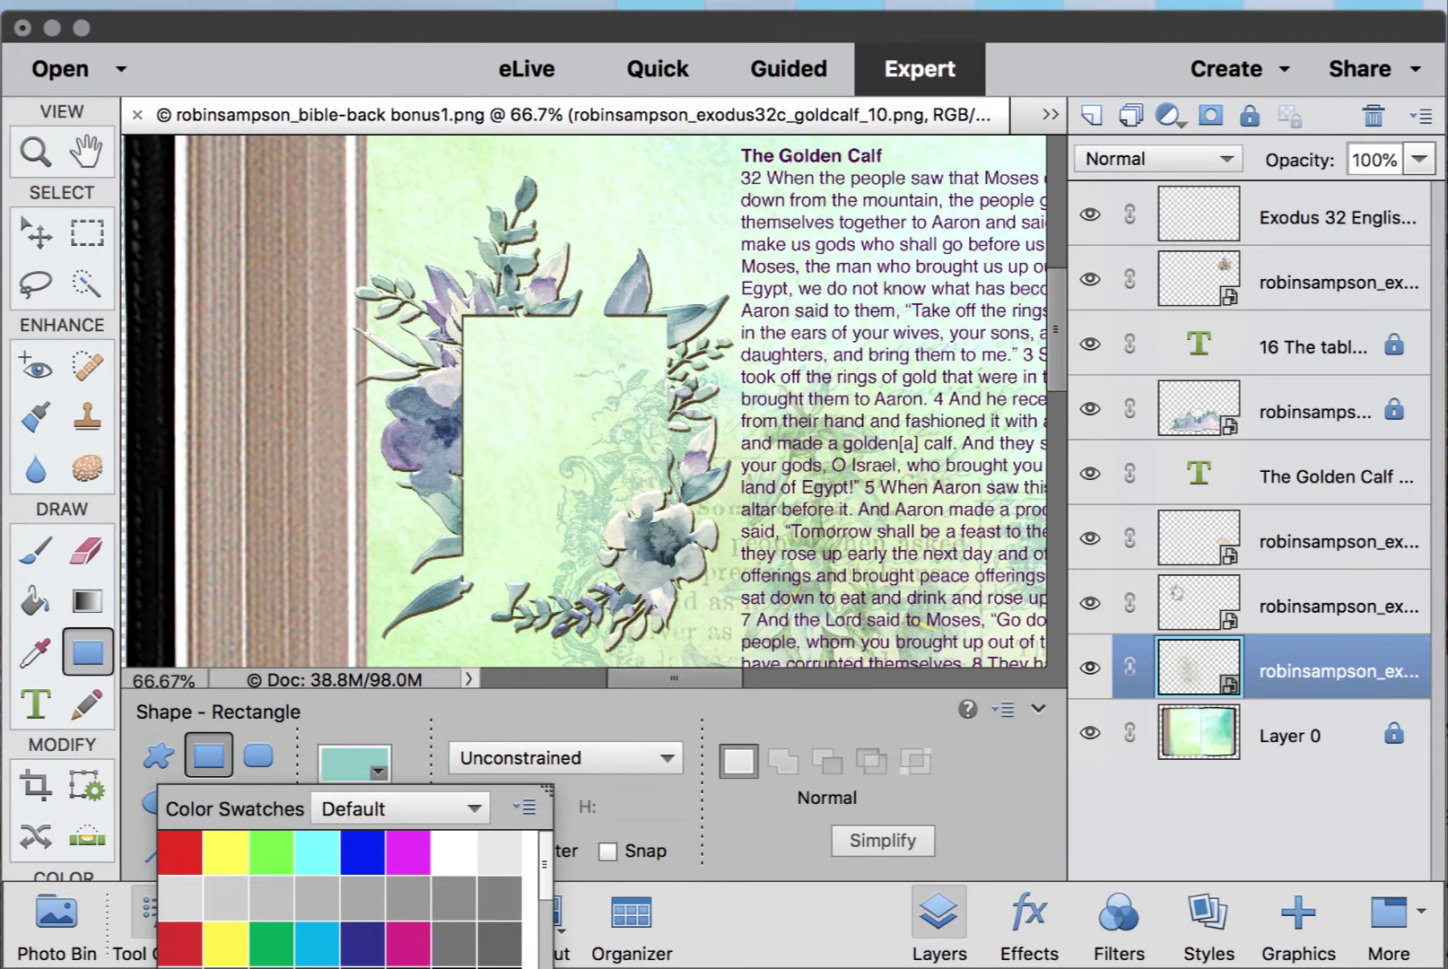
{"action": "left_click_drag", "start_coordinate": [462, 313], "coordinate": [692, 596]}
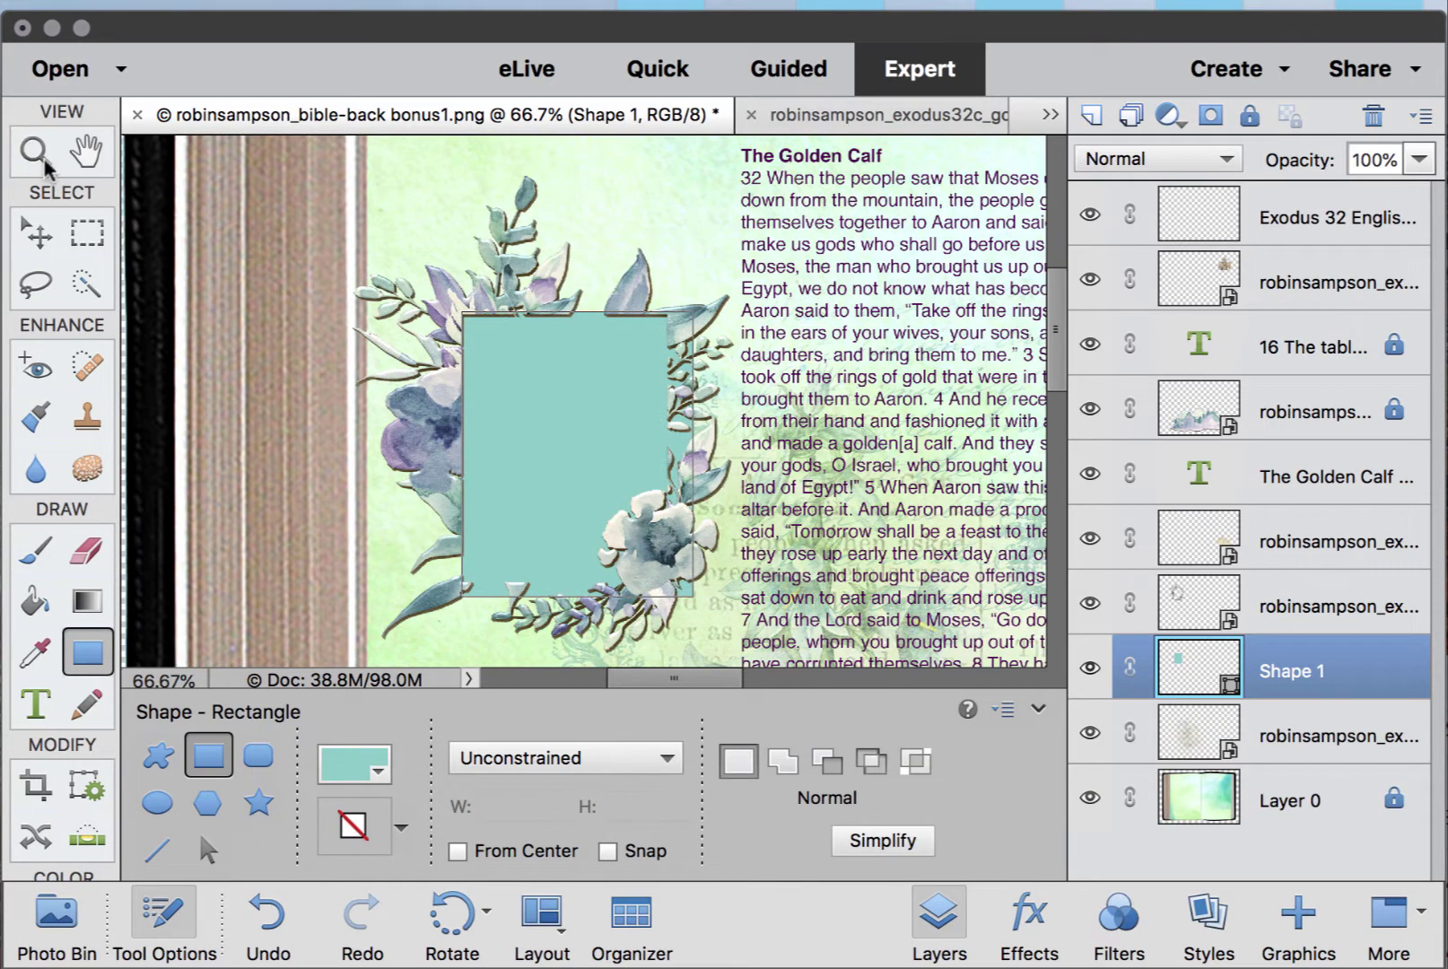
- Delete the teal rectangle layer behind the floral frame
{"action": "left_click", "coordinate": [35, 237]}
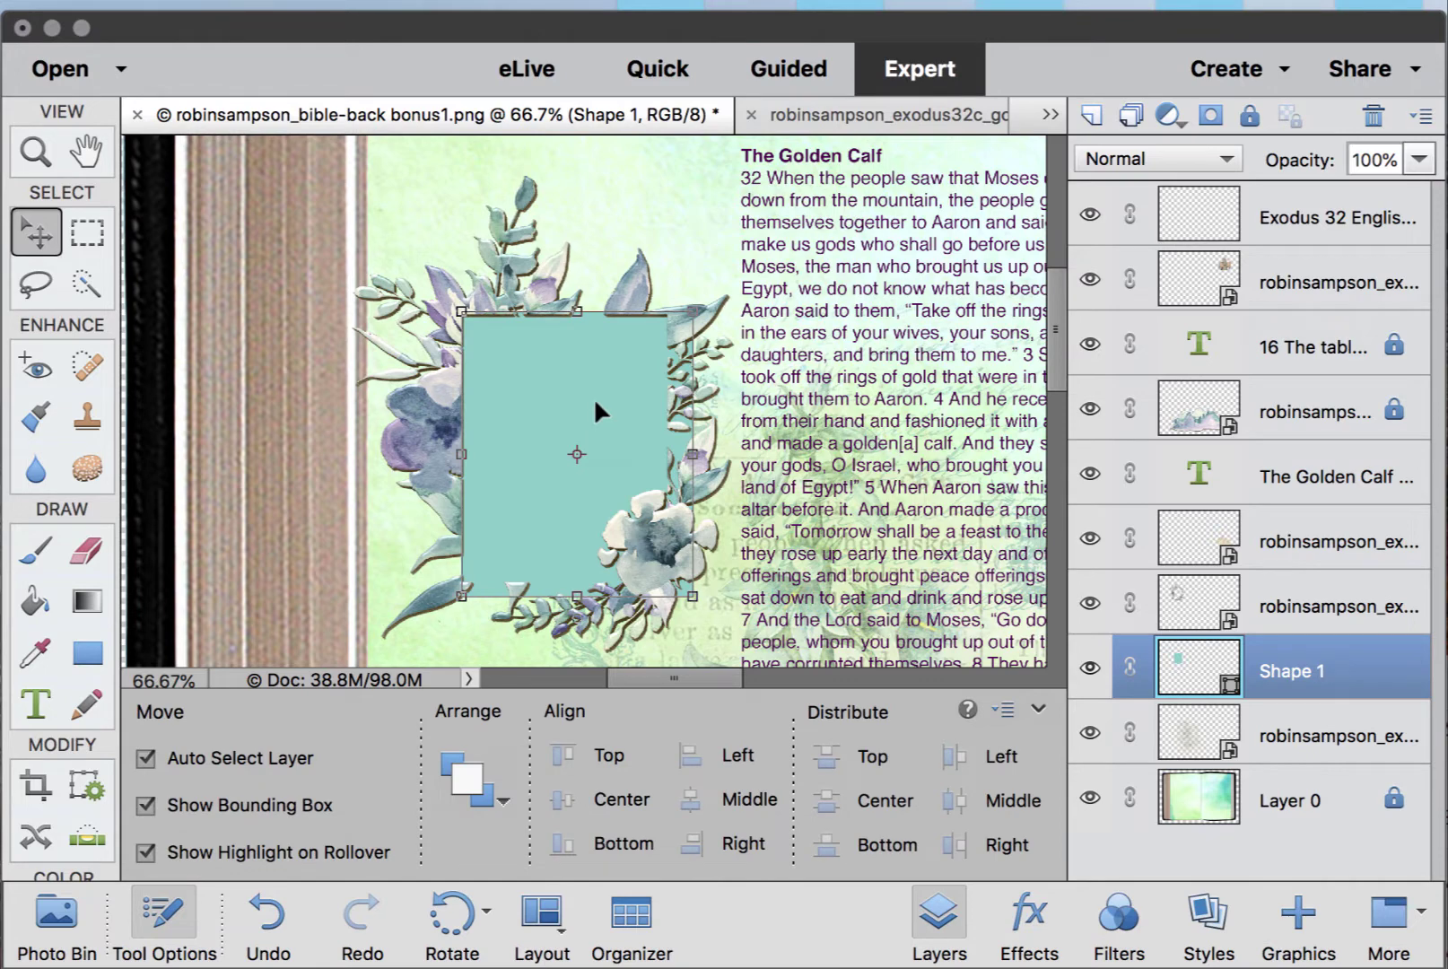
{"action": "left_click", "coordinate": [687, 208]}
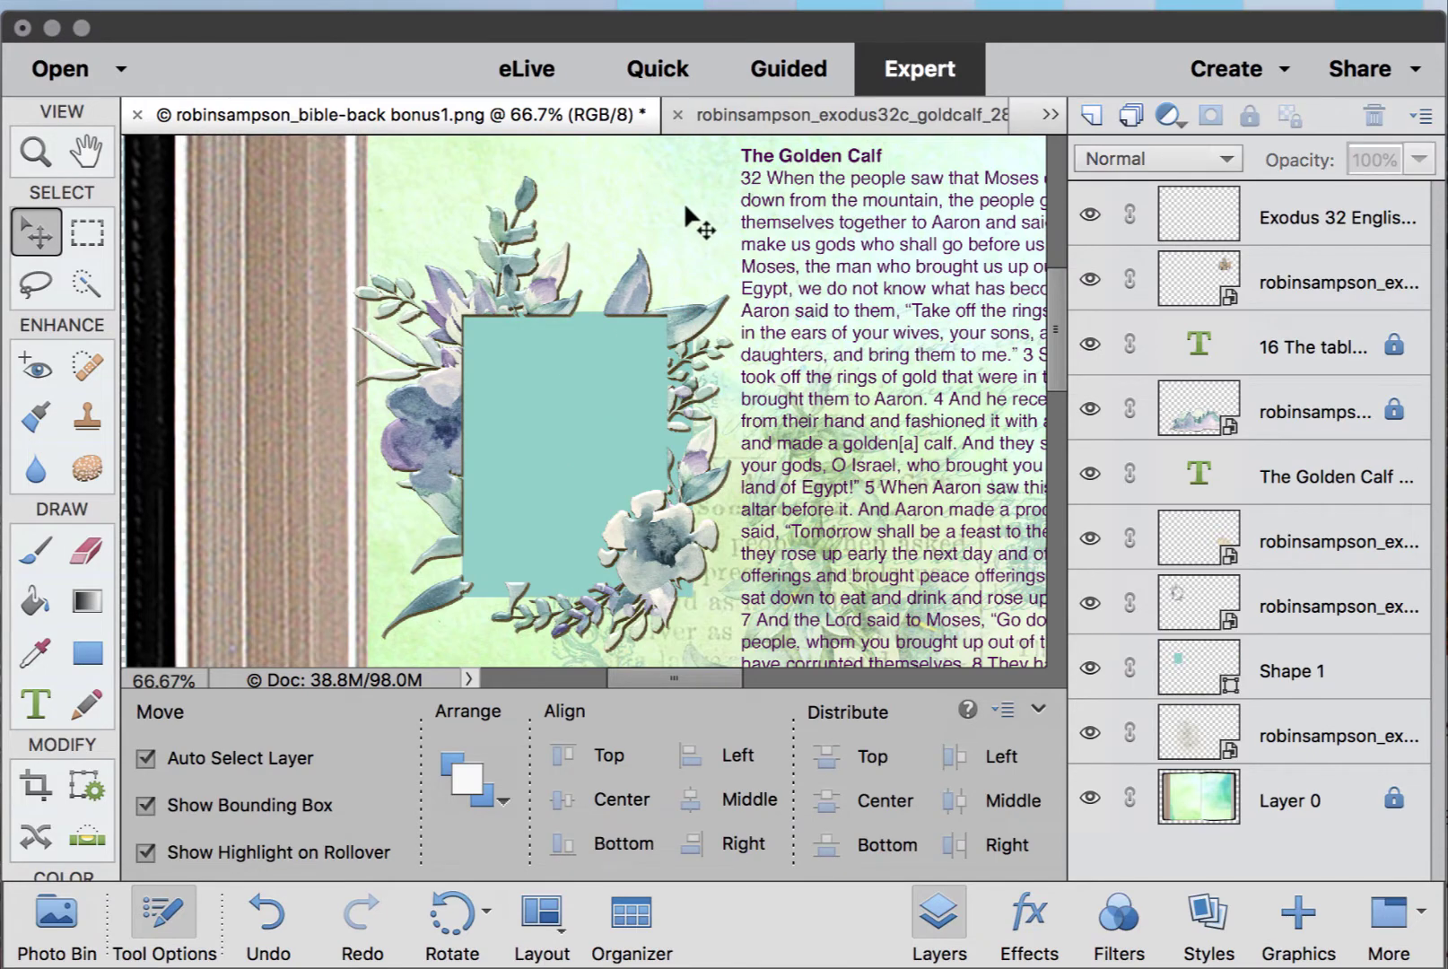
{"action": "key", "text": "super+minus"}
{"action": "key", "text": "super+minus"}
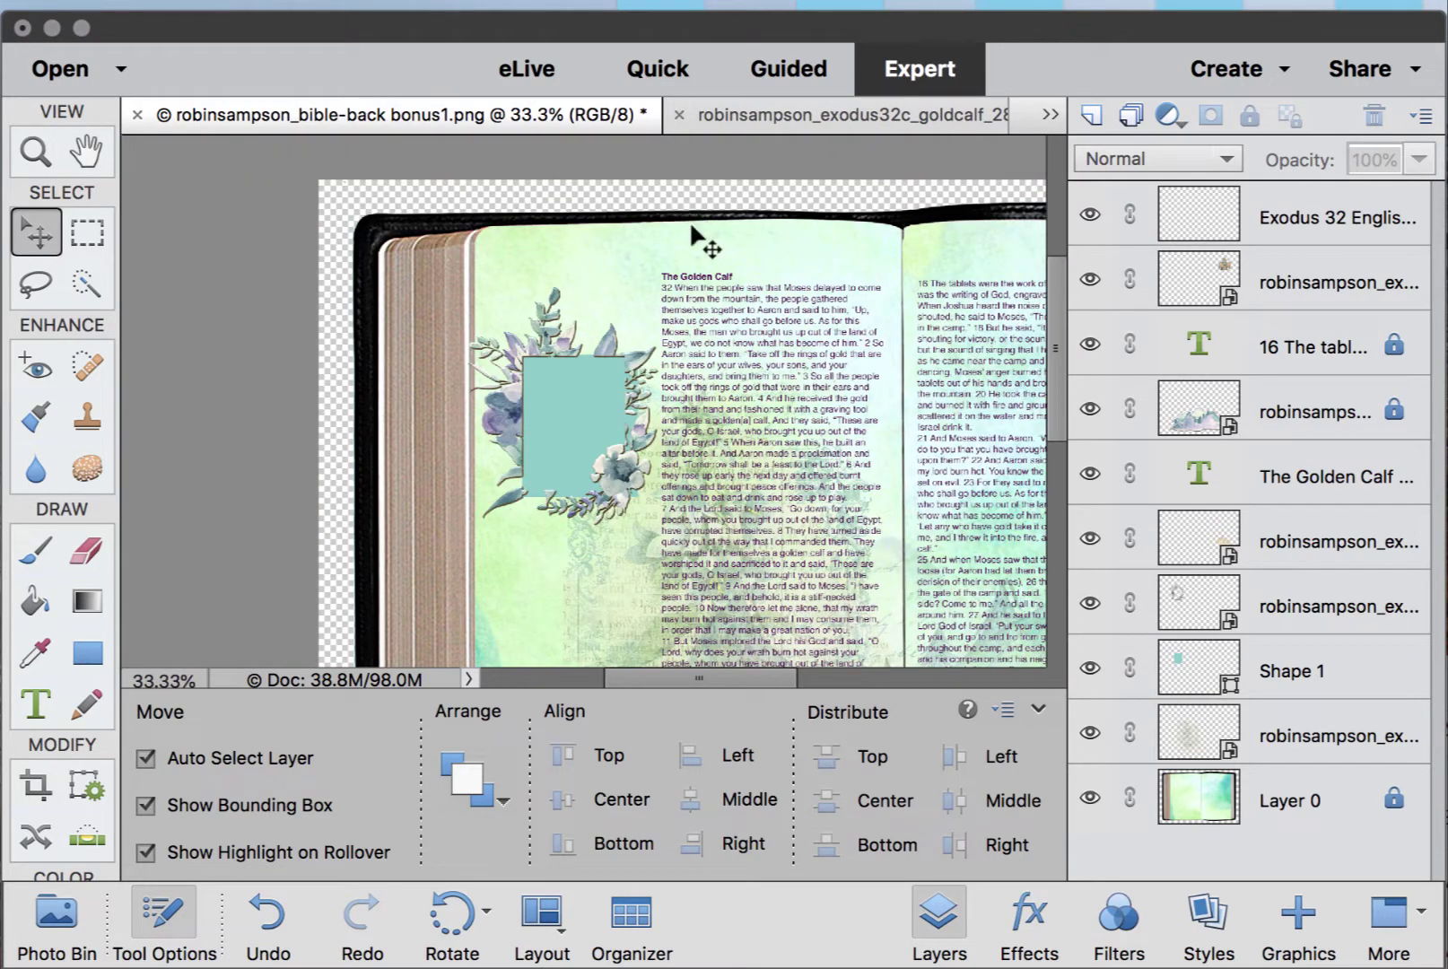
{"action": "left_click", "coordinate": [590, 388]}
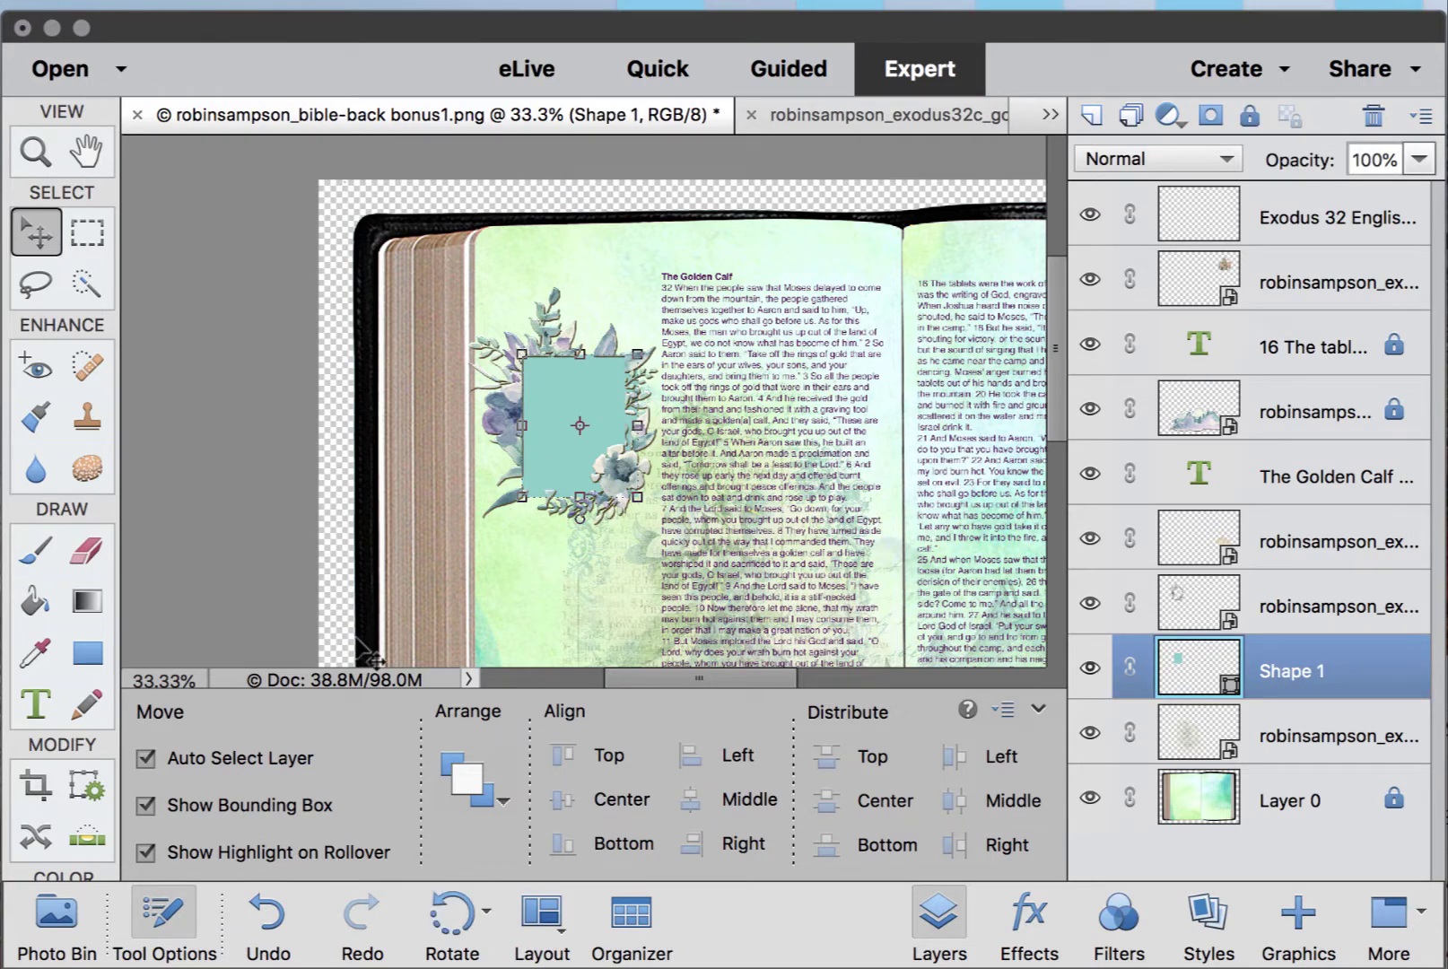
{"action": "key", "text": "Delete"}
{"action": "left_click", "coordinate": [1172, 376]}
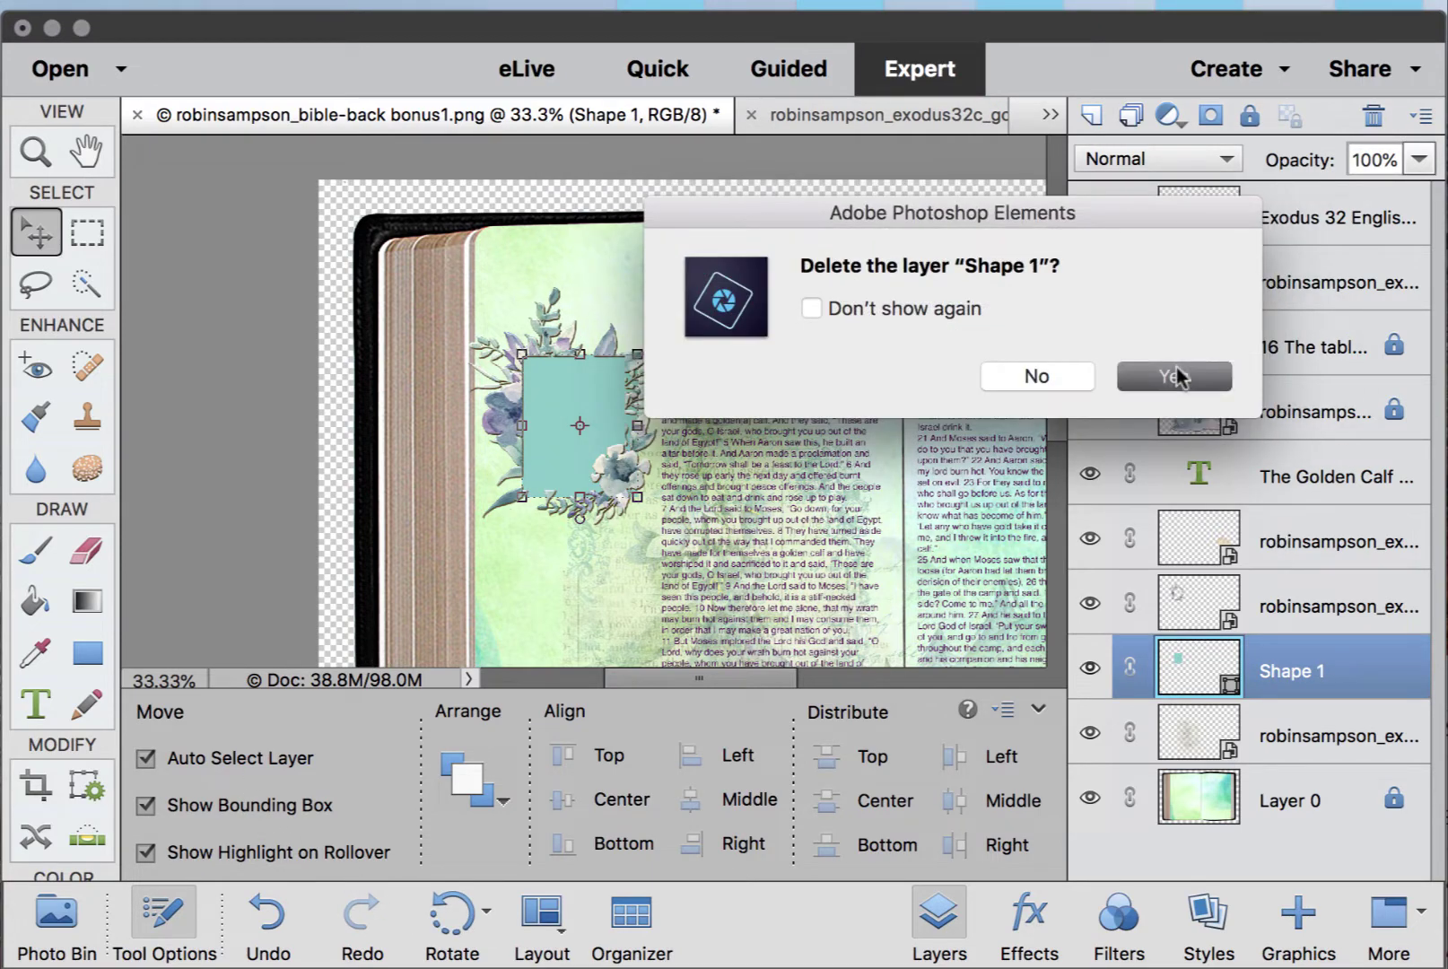
- Draw a light green rectangle behind the floral frame to fill its opening
{"action": "left_click", "coordinate": [85, 660]}
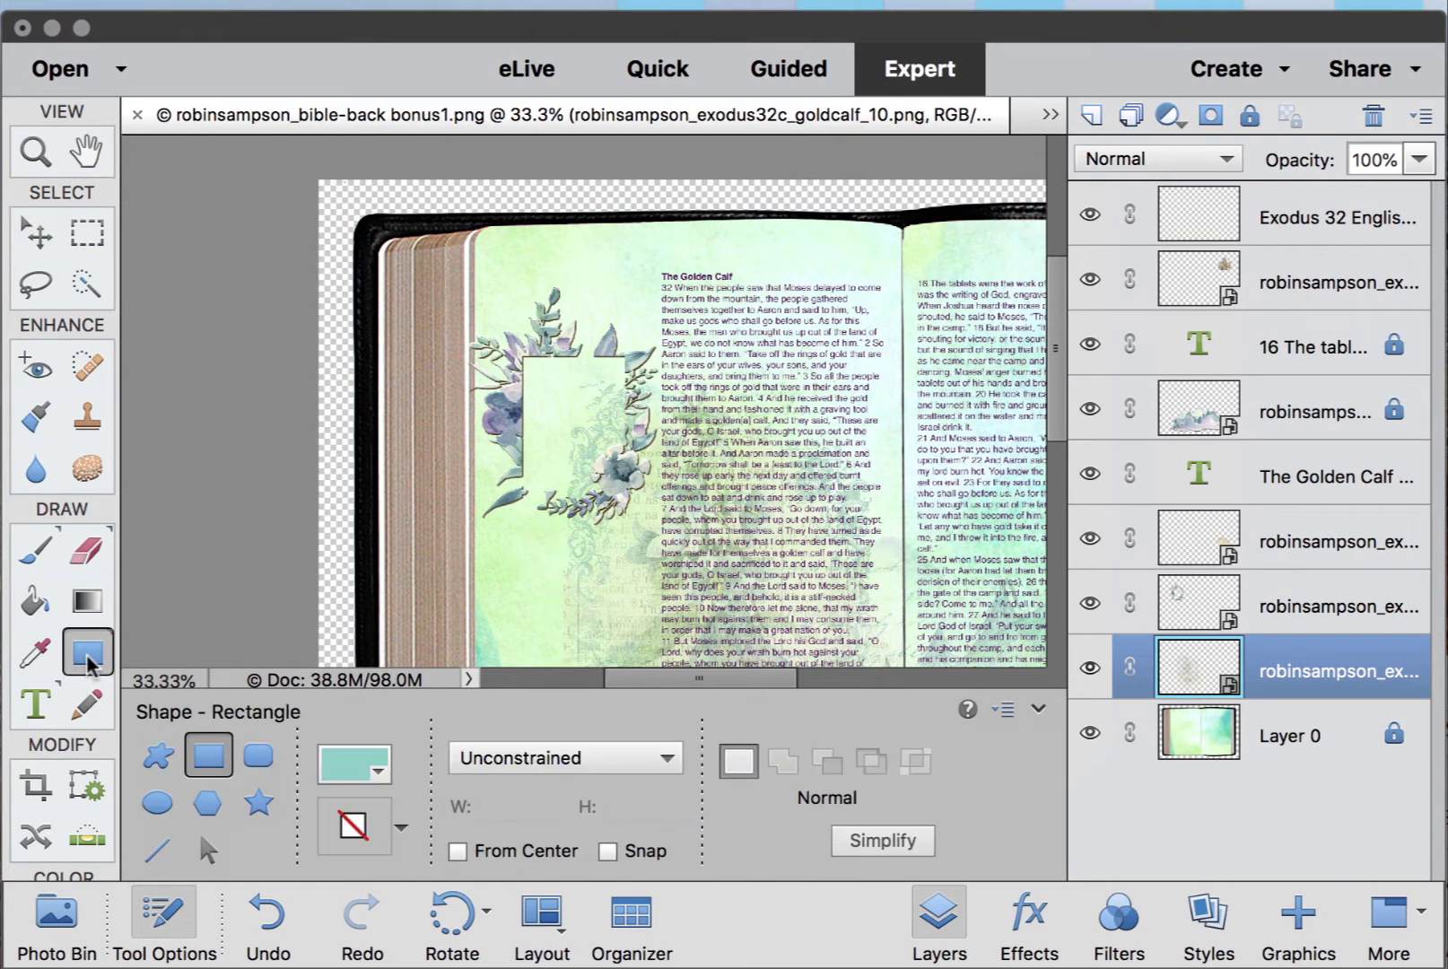
{"action": "left_click", "coordinate": [379, 777]}
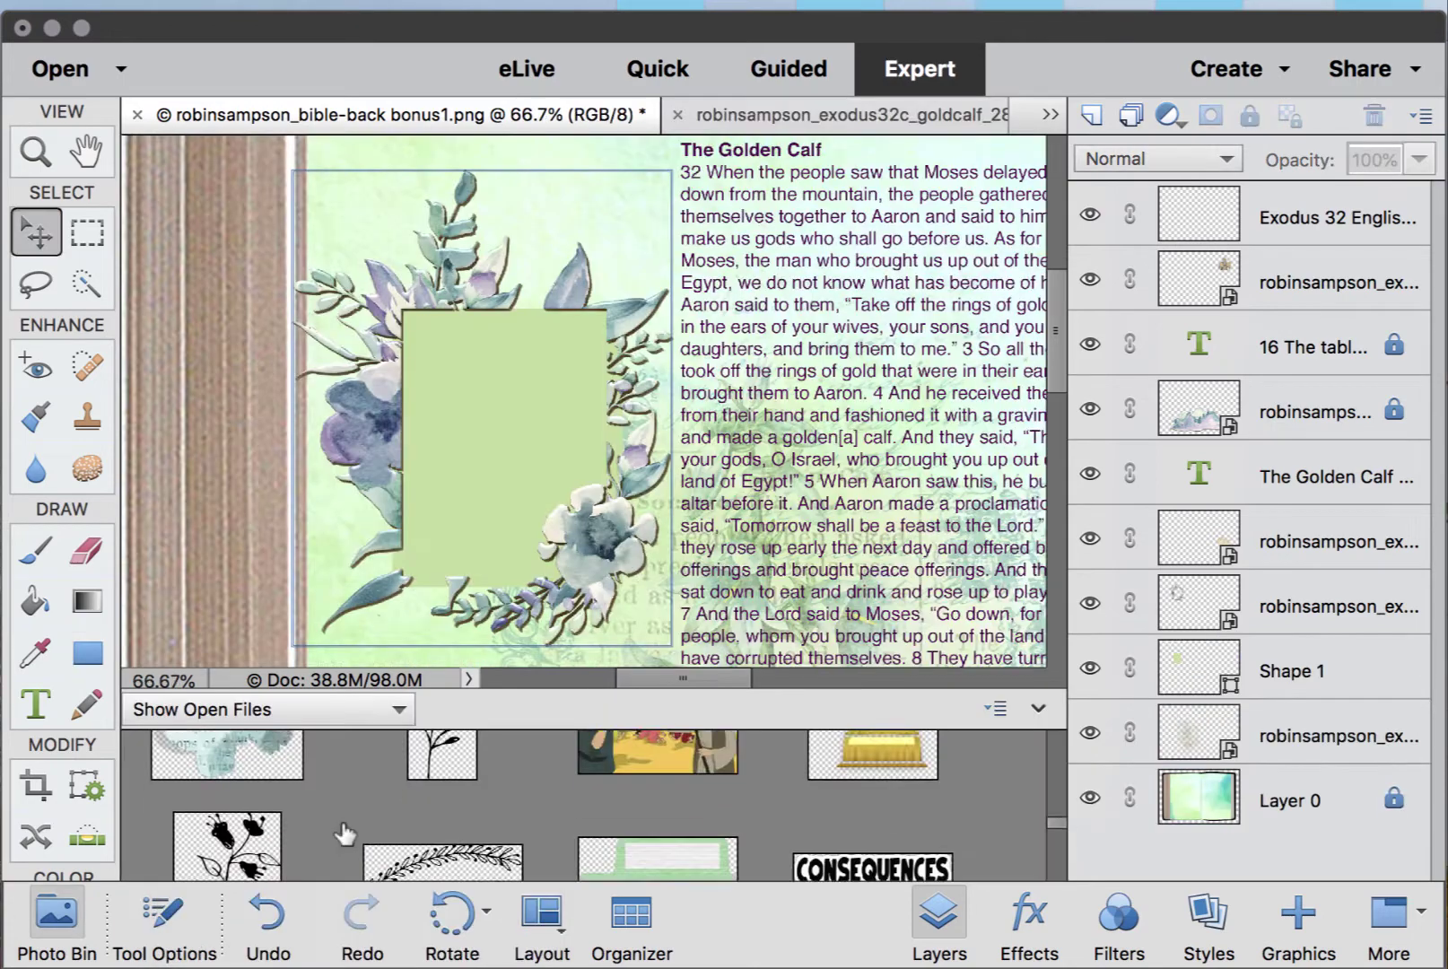
- Place the "You shall not make for yourself a carved image" lettering inside the floral frame, scaled to 52.27% width and 59.88% height
{"action": "scroll", "coordinate": [345, 833], "scroll_direction": "down", "scroll_amount": 2}
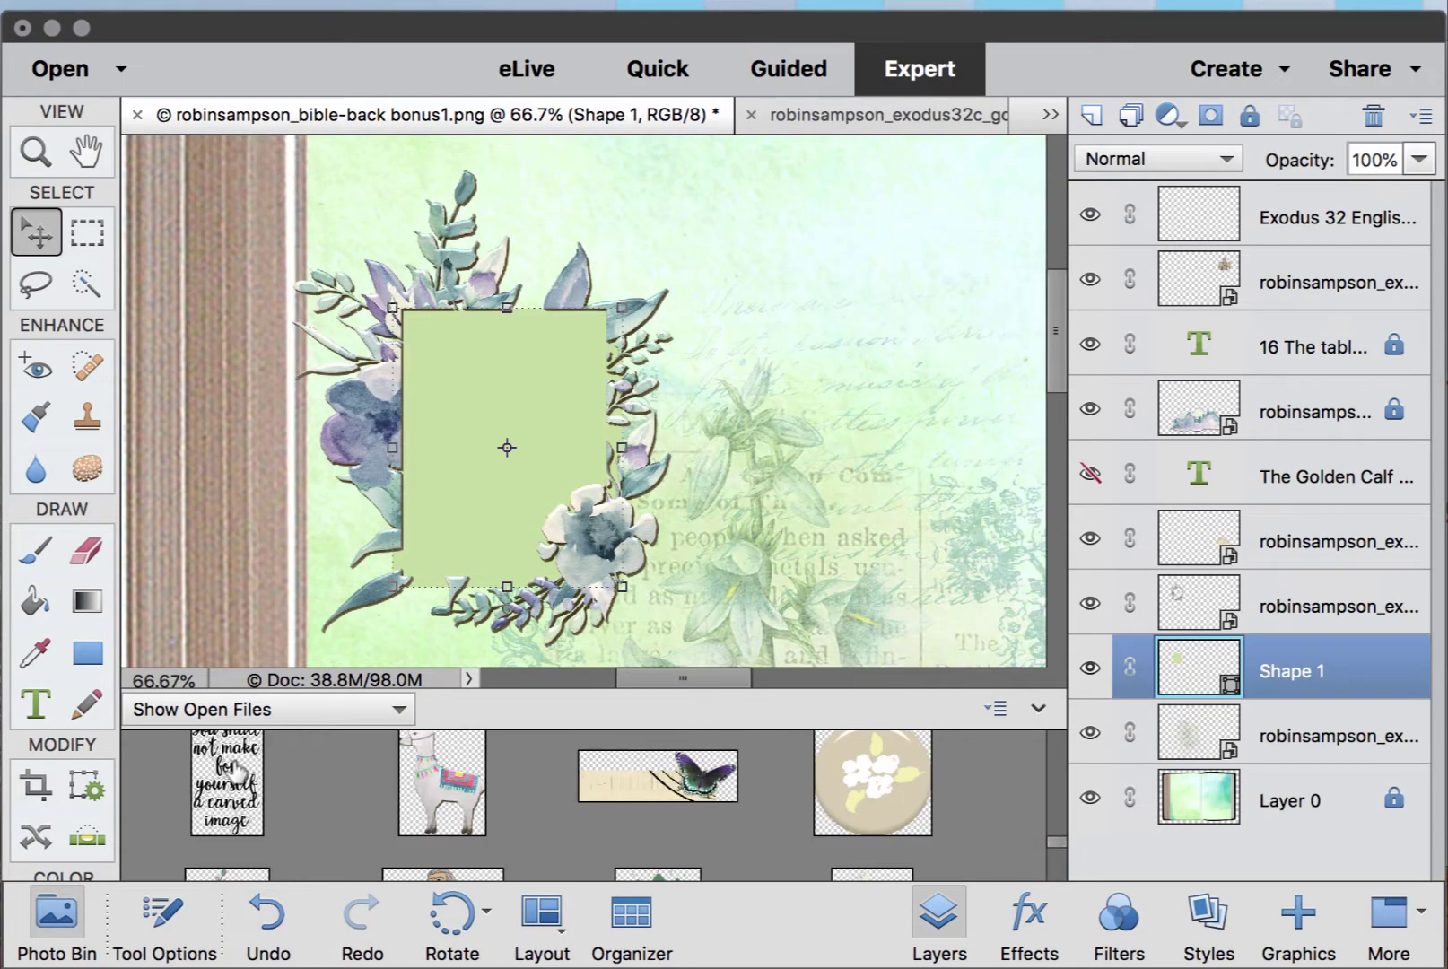
{"action": "left_click_drag", "start_coordinate": [229, 777], "coordinate": [495, 435]}
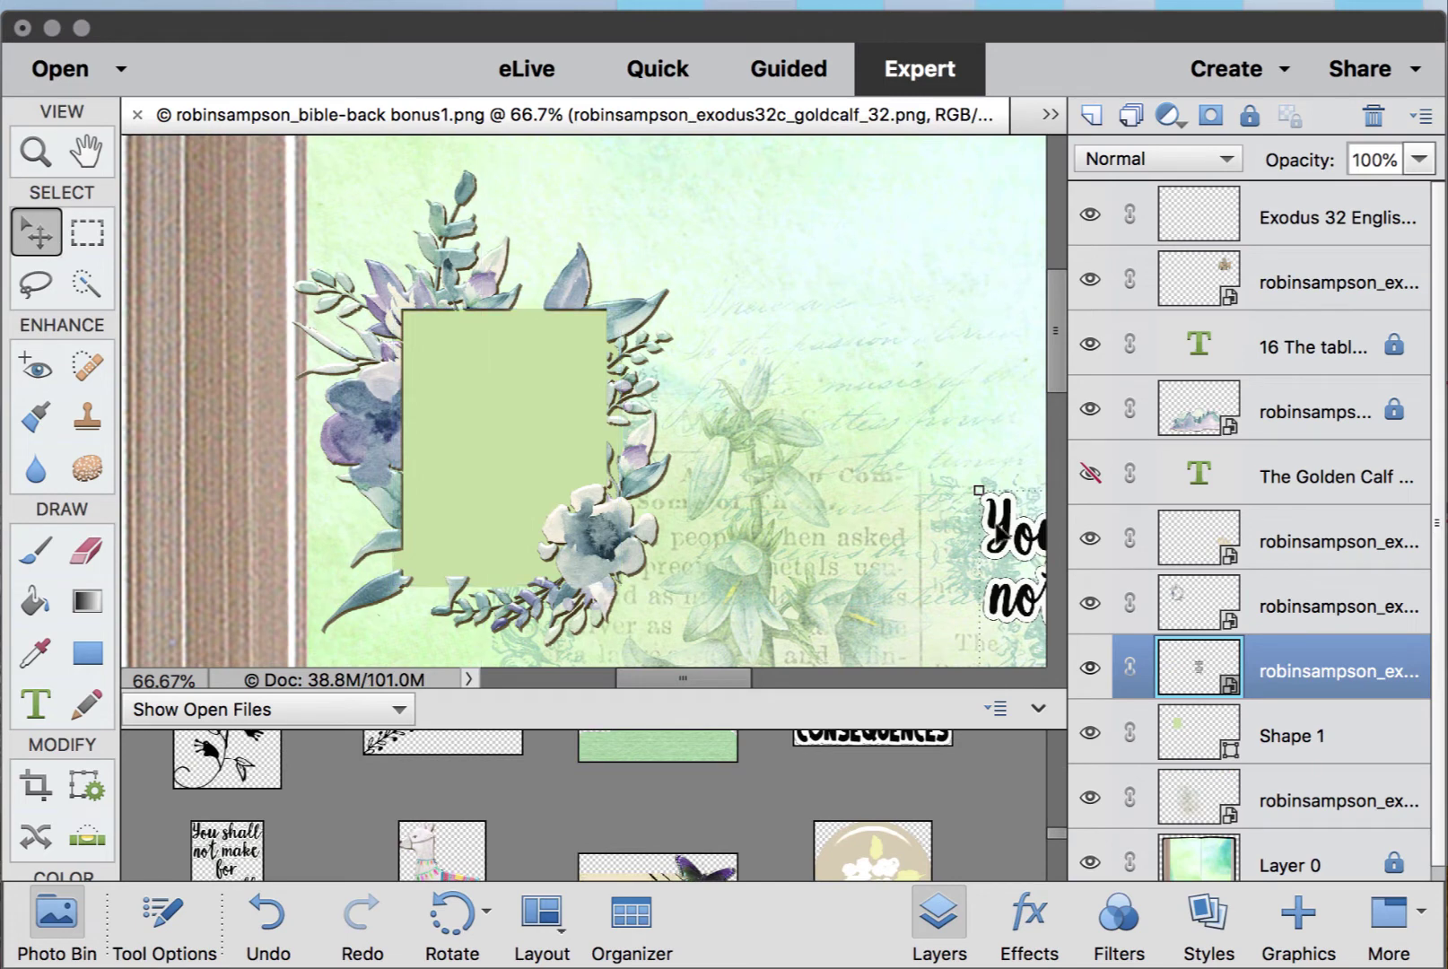
{"action": "left_click_drag", "start_coordinate": [1002, 534], "coordinate": [422, 347]}
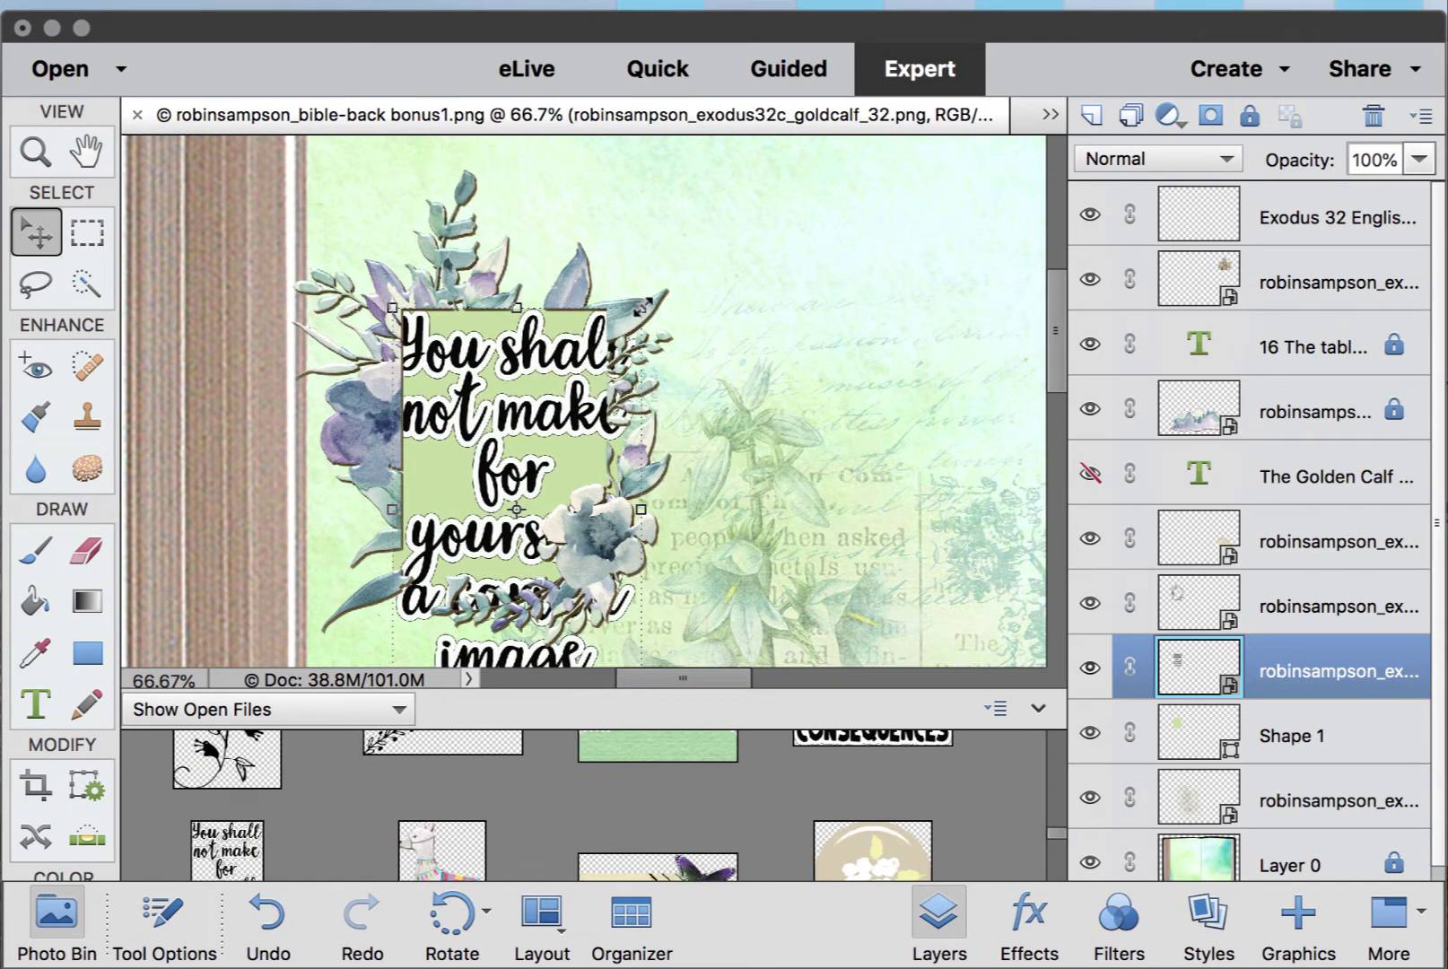
{"action": "left_click_drag", "start_coordinate": [639, 308], "coordinate": [556, 354]}
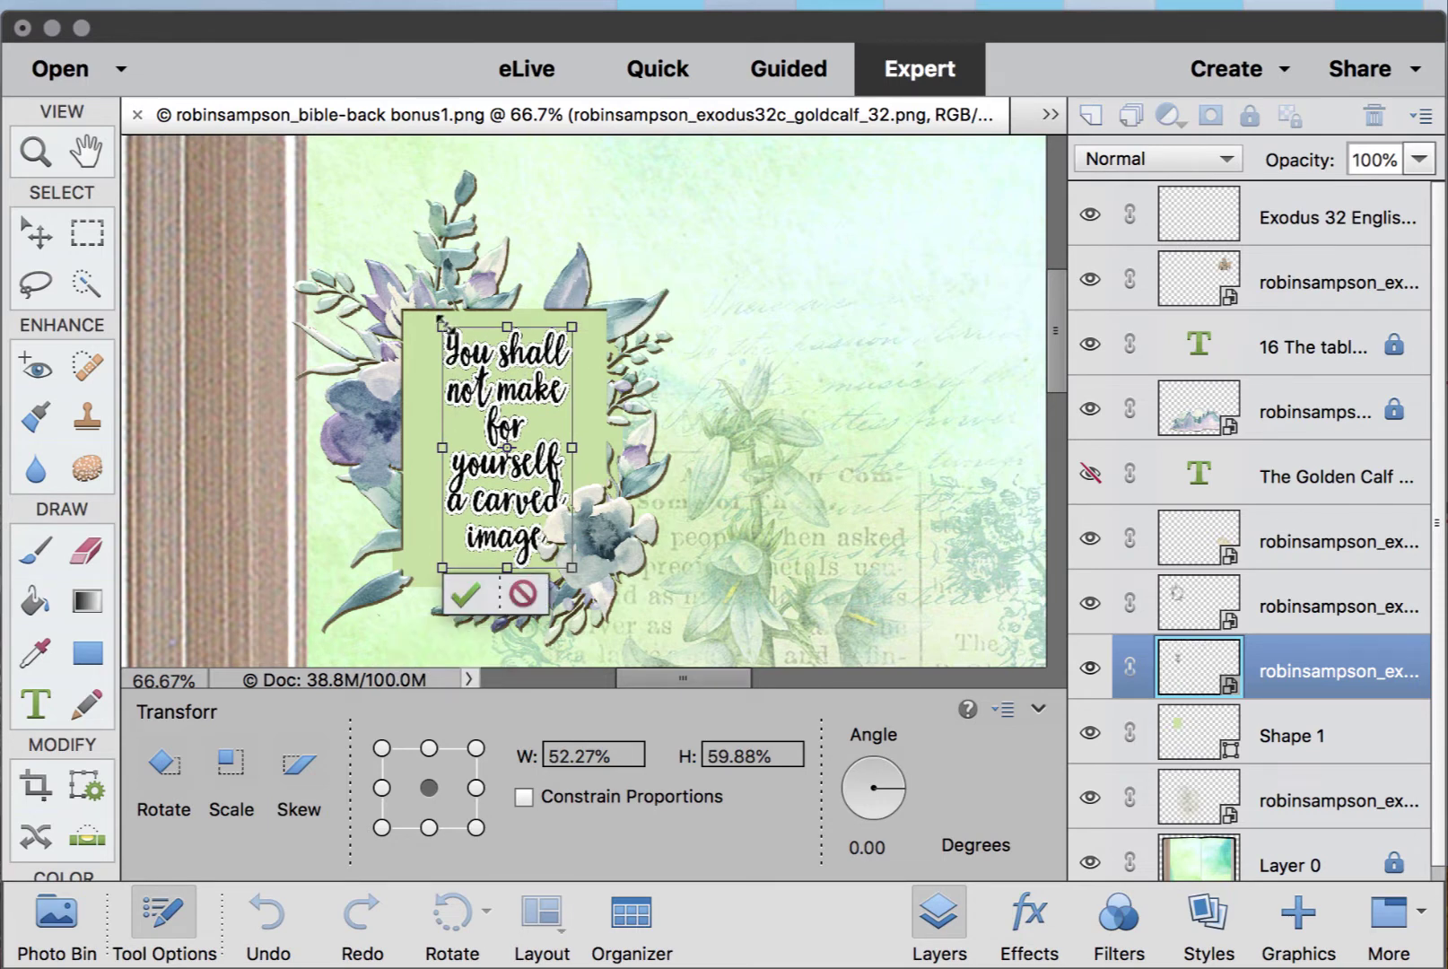
{"action": "left_click", "coordinate": [467, 594]}
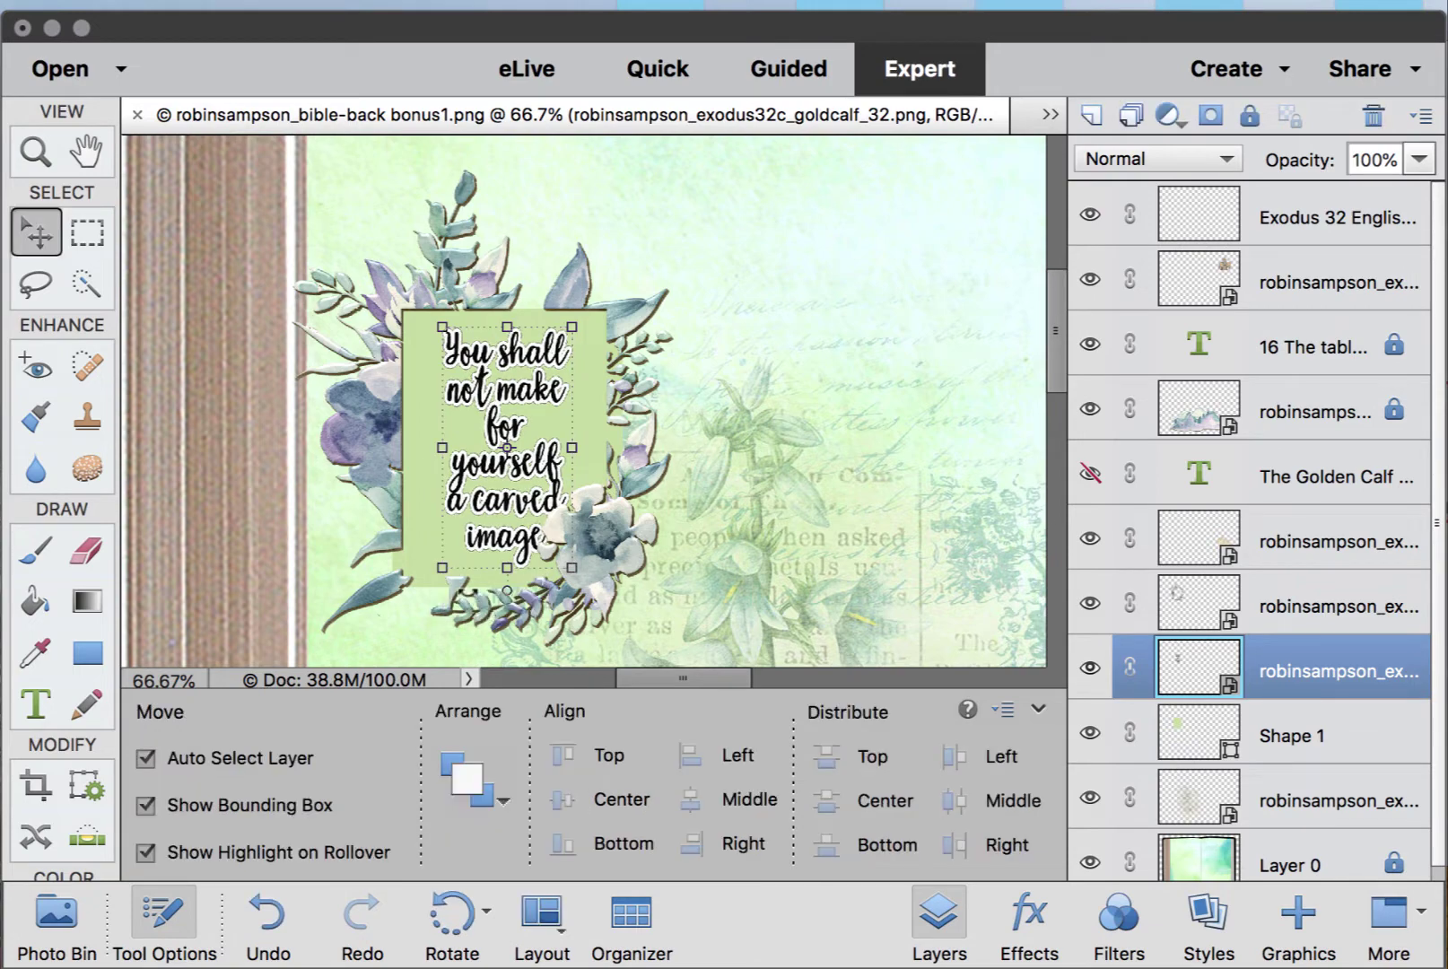
- Make the hidden Golden Calf passage text on the left page visible again
{"action": "key", "text": "super+minus"}
{"action": "key", "text": "super+minus"}
{"action": "key", "text": "super+minus"}
{"action": "key", "text": "super+minus"}
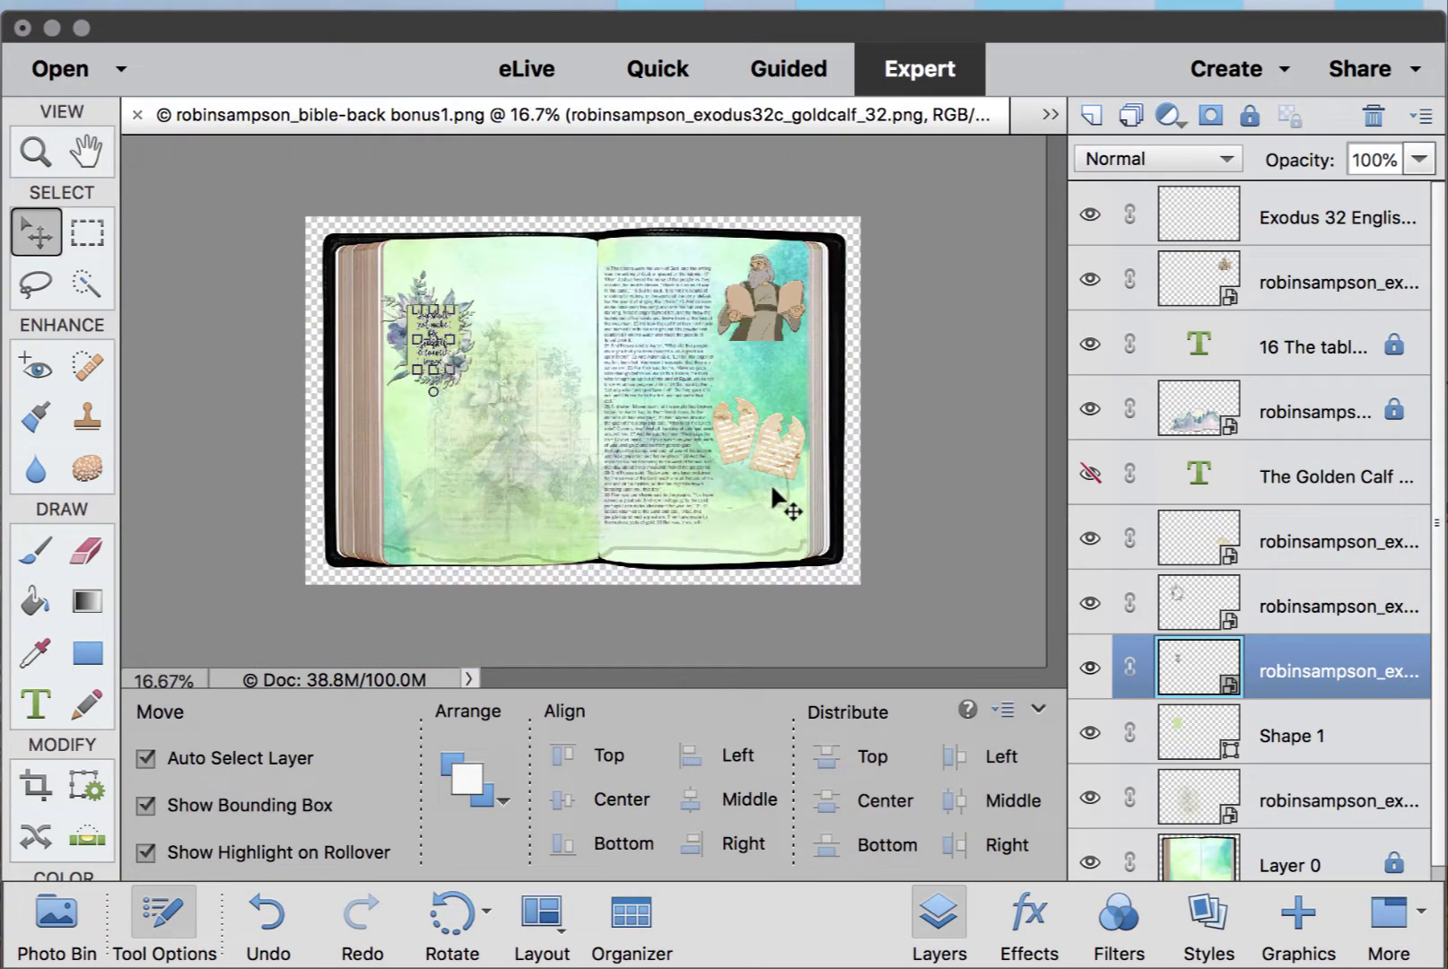
{"action": "left_click", "coordinate": [494, 438]}
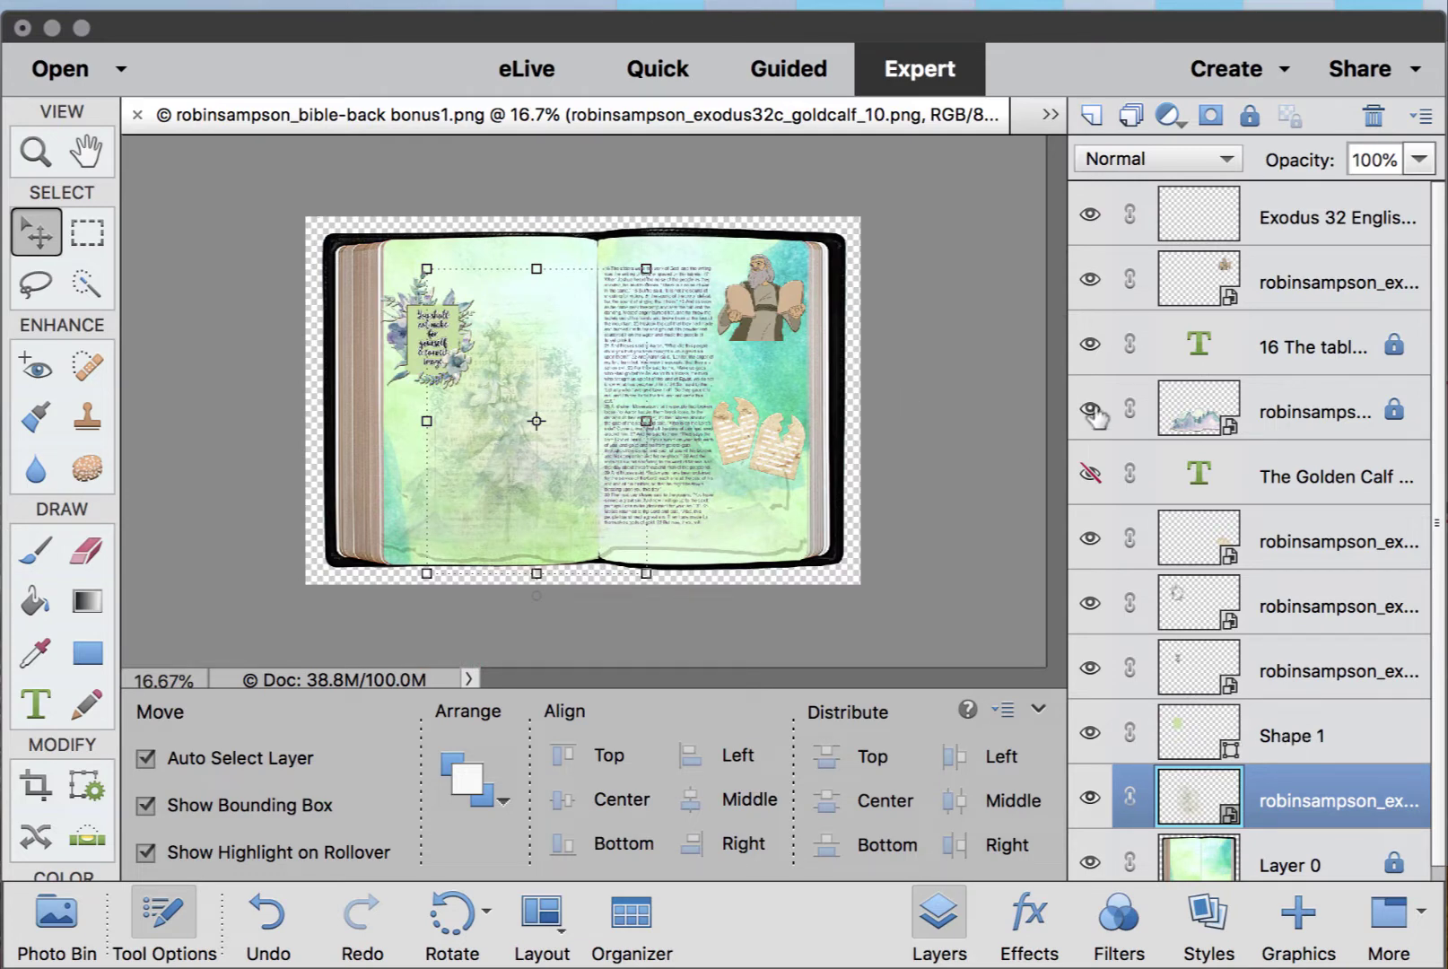
{"action": "left_click", "coordinate": [1090, 474]}
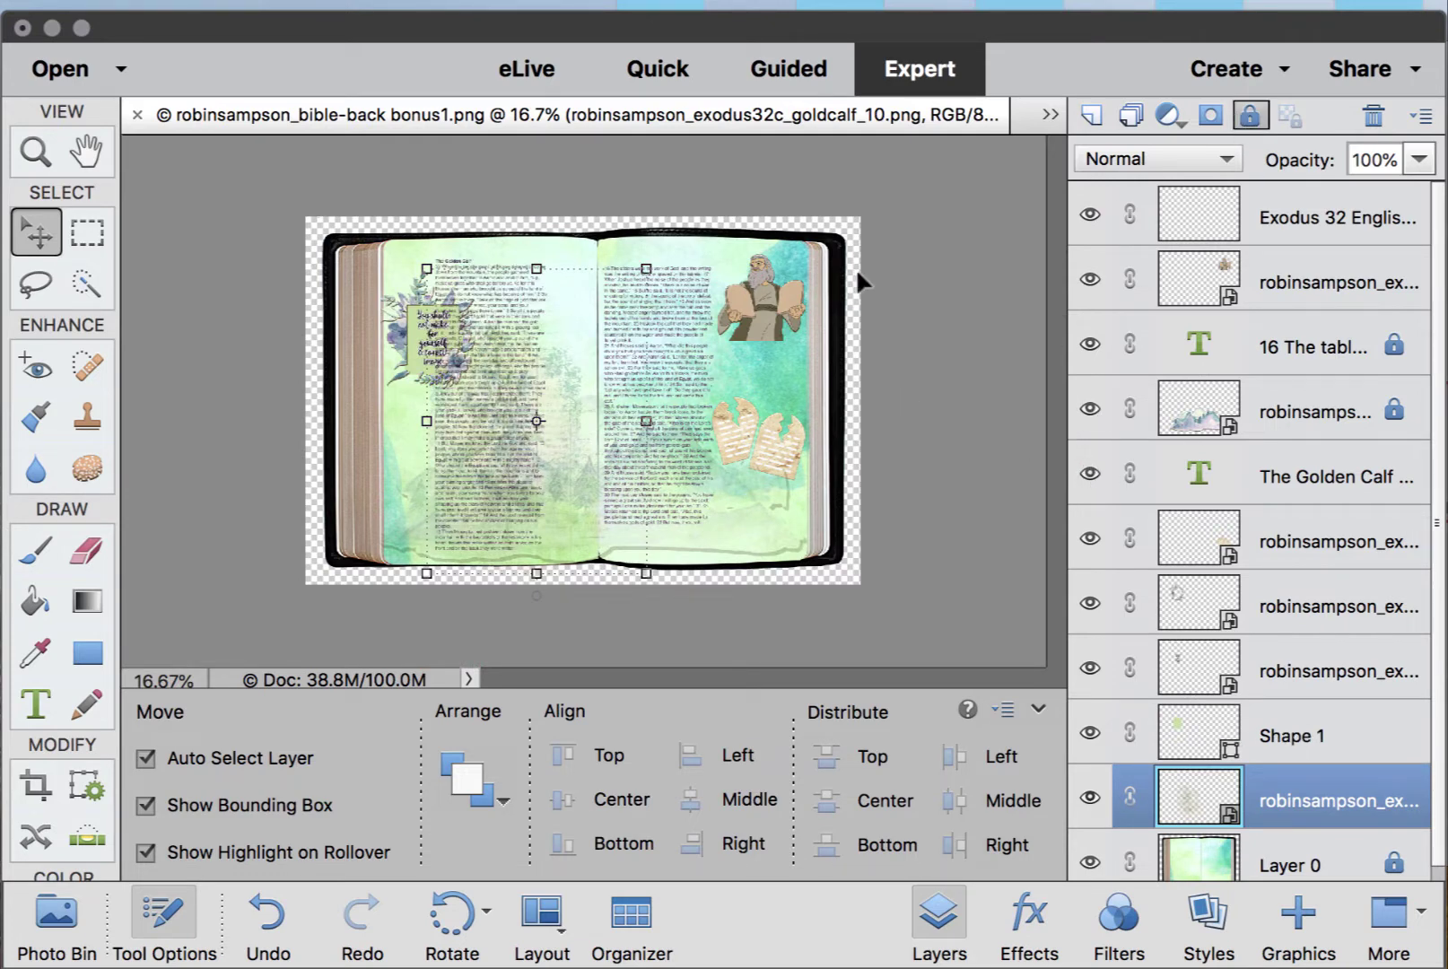
- Move the Golden Calf passage text toward the book's gutter, clear of the floral frame, and lock its layer
{"action": "left_click_drag", "start_coordinate": [511, 370], "coordinate": [555, 378]}
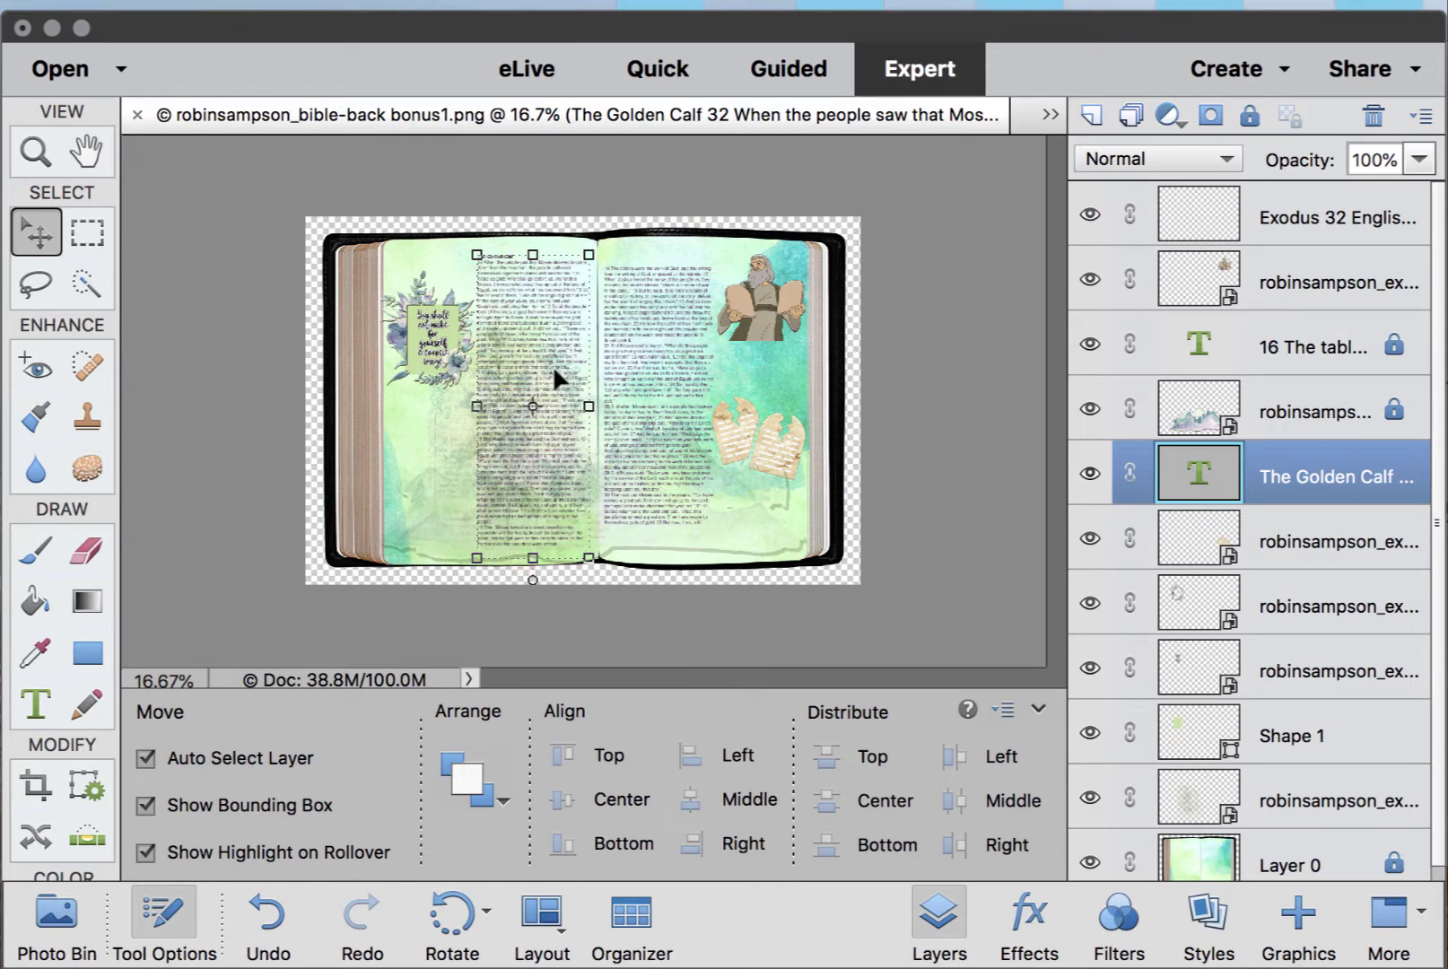
{"action": "left_click", "coordinate": [1250, 116]}
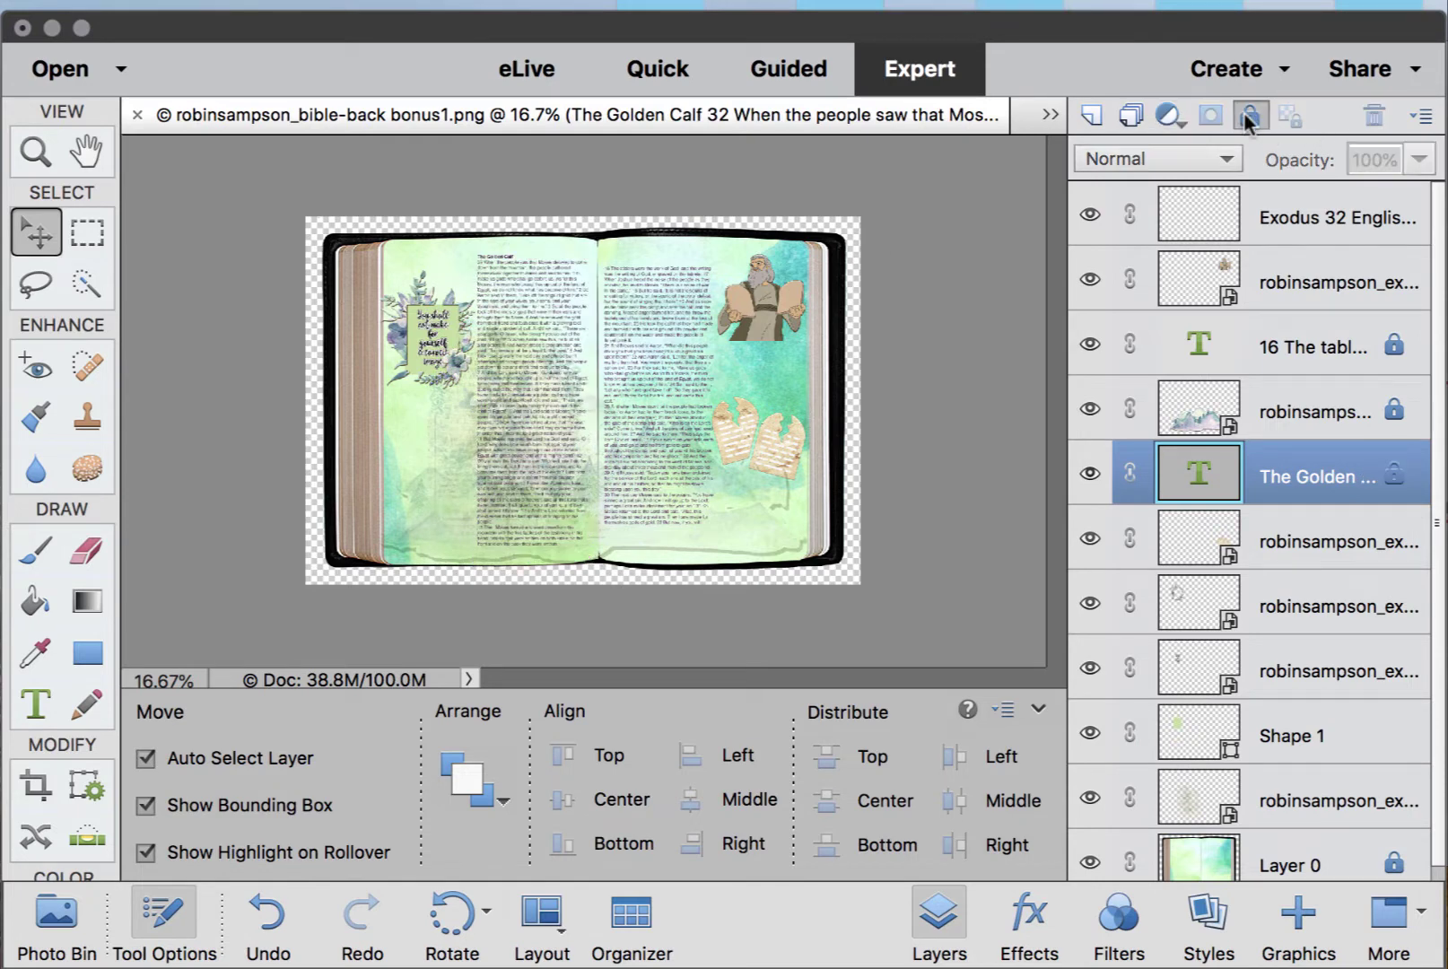
- Move the Moses figure slightly down and toward the gutter on the right page
{"action": "mouse_move", "coordinate": [769, 310]}
{"action": "left_mouse_down"}
{"action": "mouse_move", "coordinate": [748, 339]}
{"action": "mouse_move", "coordinate": [752, 325]}
{"action": "left_mouse_up"}
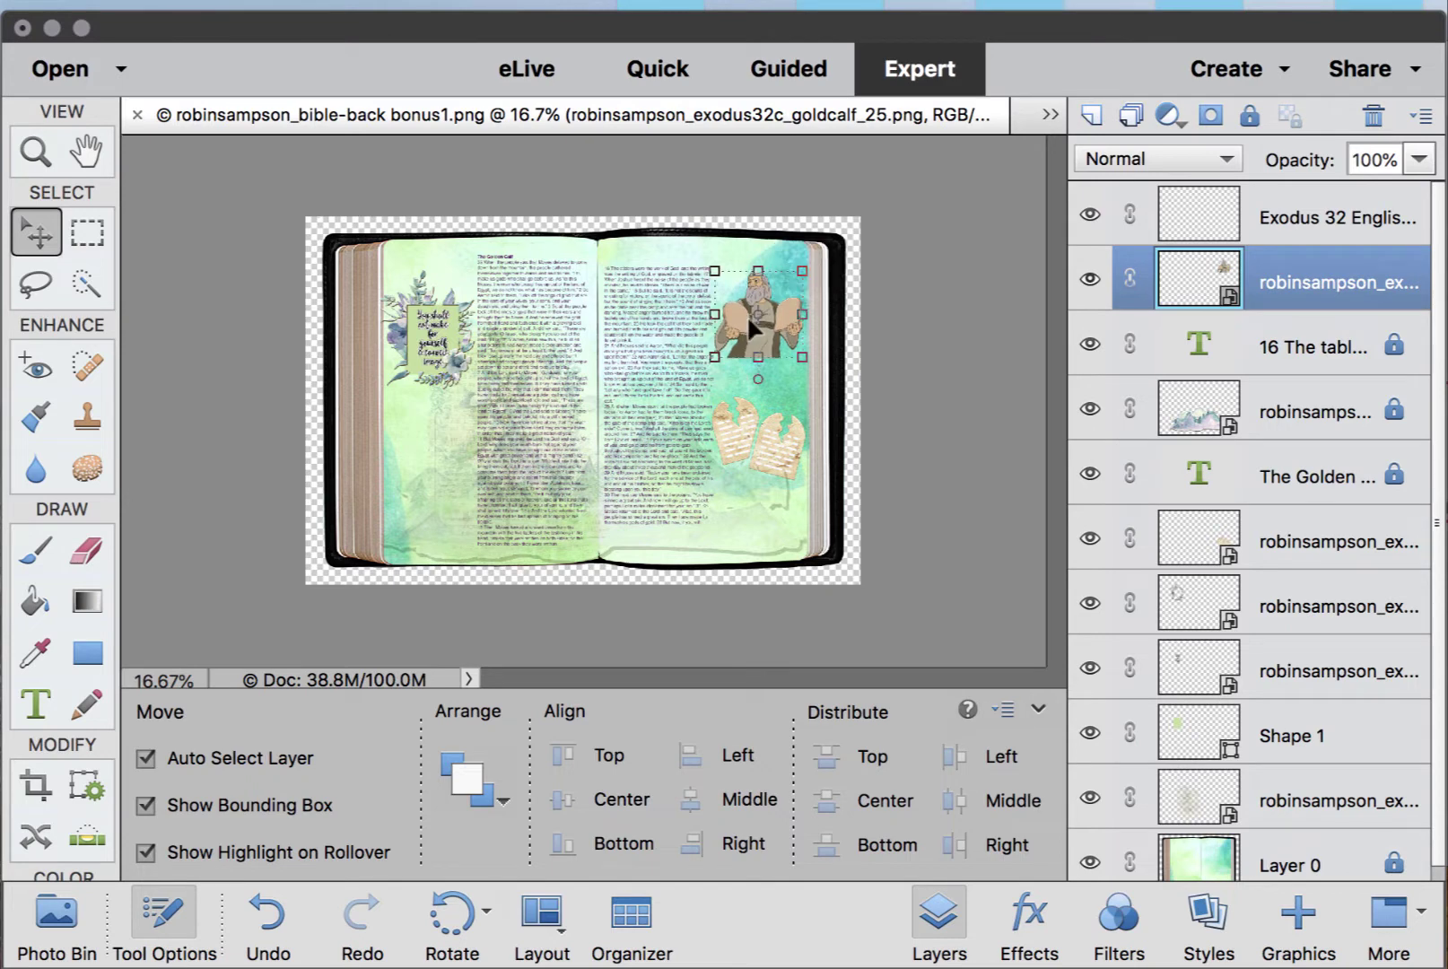
- Add the "We walk by faith not by sight" lettering below the floral frame, scaled to 56.54% width and 51.79% height
{"action": "left_click", "coordinate": [57, 920]}
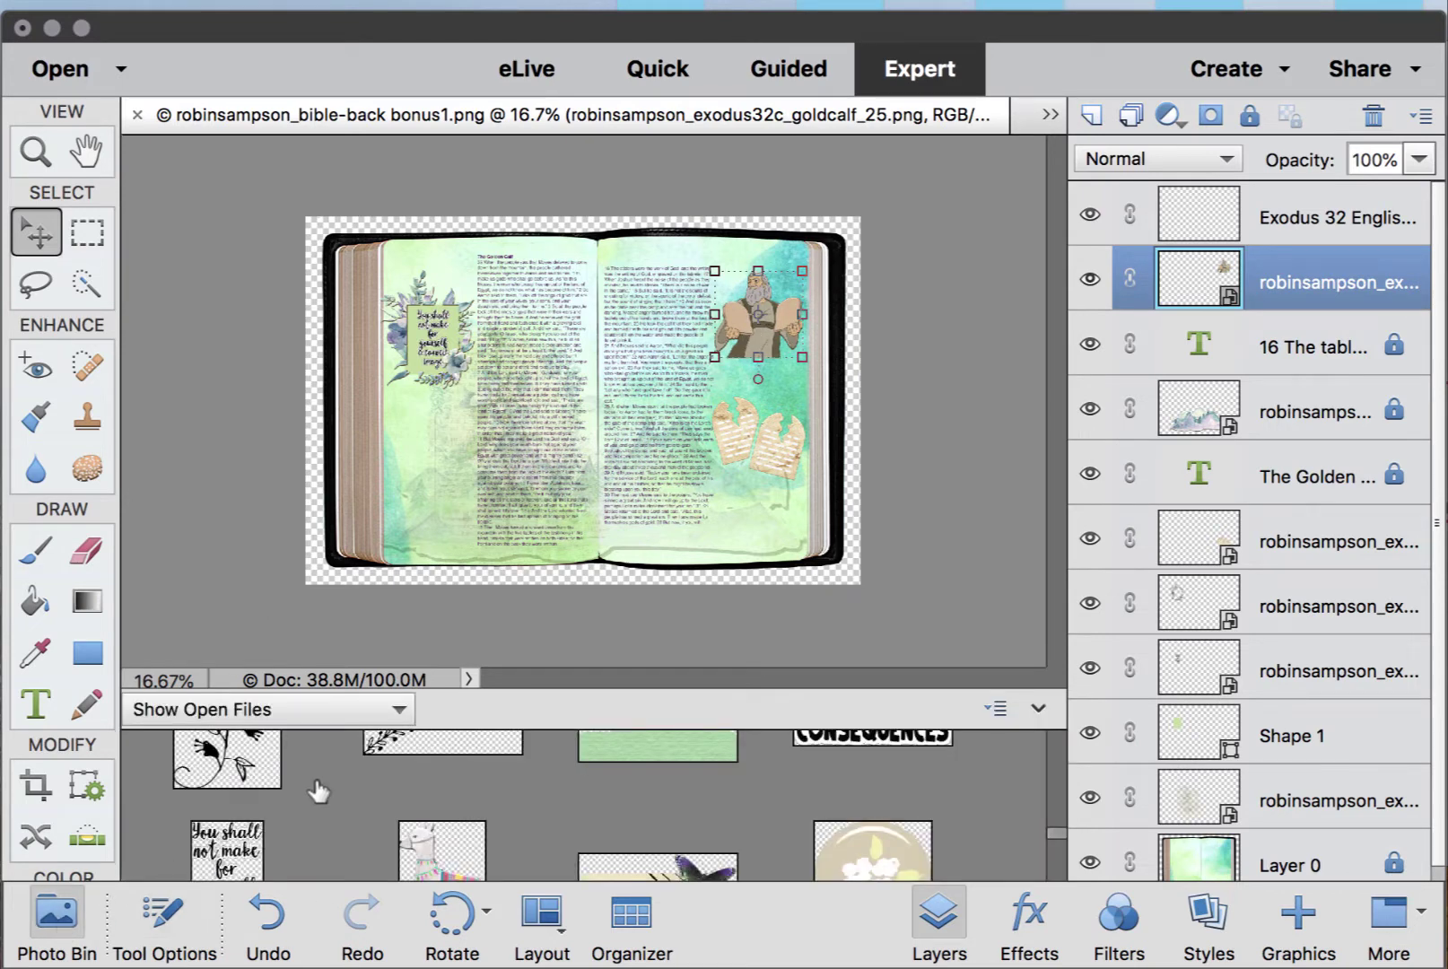
{"action": "scroll", "coordinate": [319, 791], "scroll_direction": "down", "scroll_amount": 3}
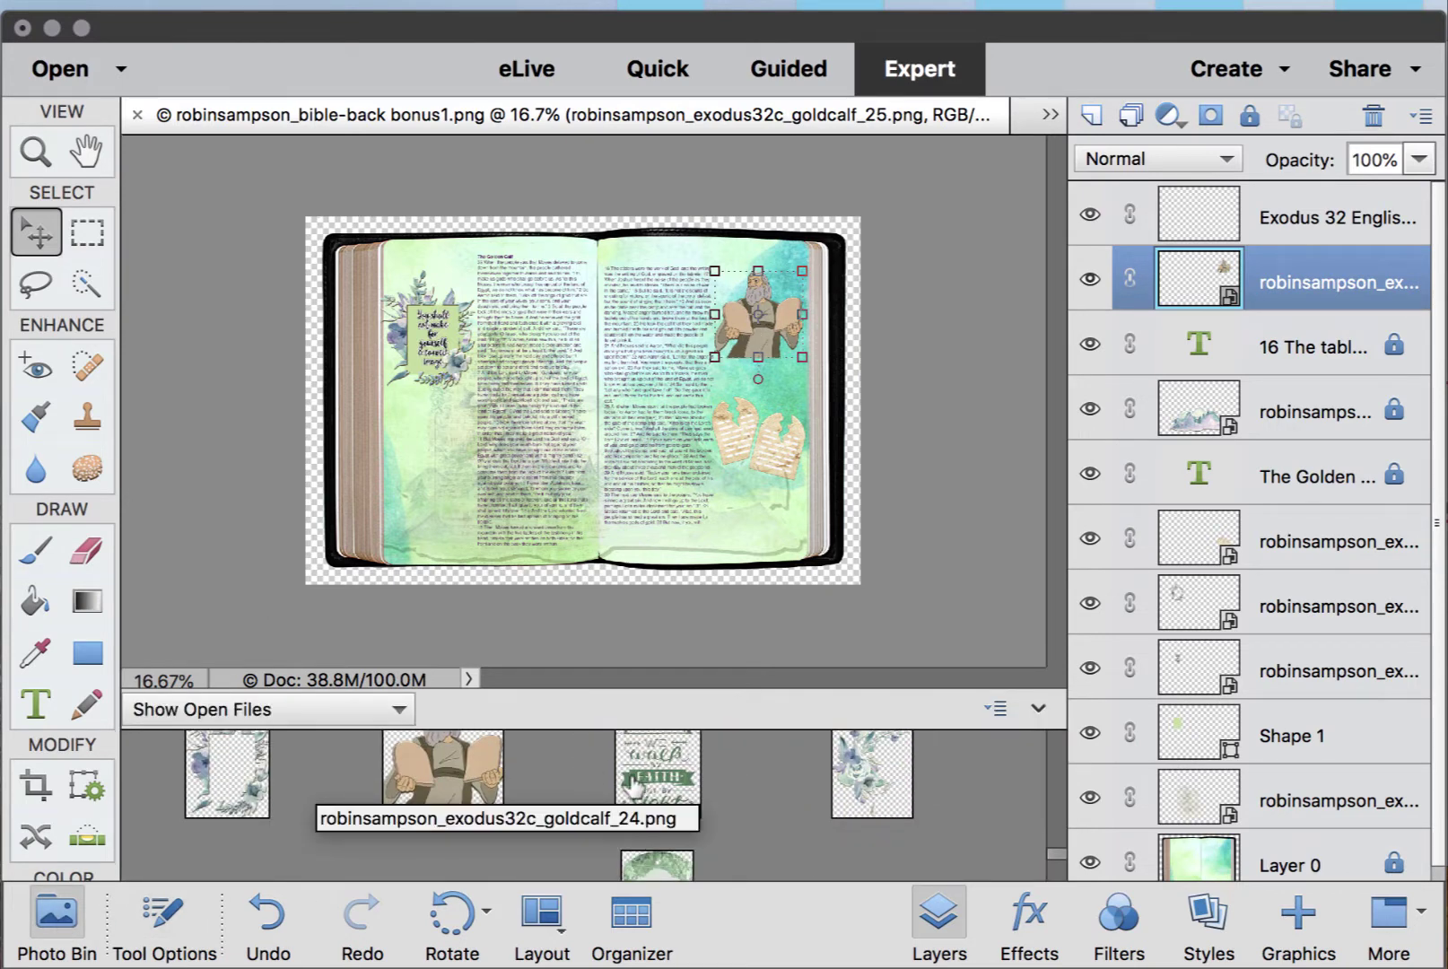
{"action": "left_click_drag", "start_coordinate": [648, 790], "coordinate": [438, 460]}
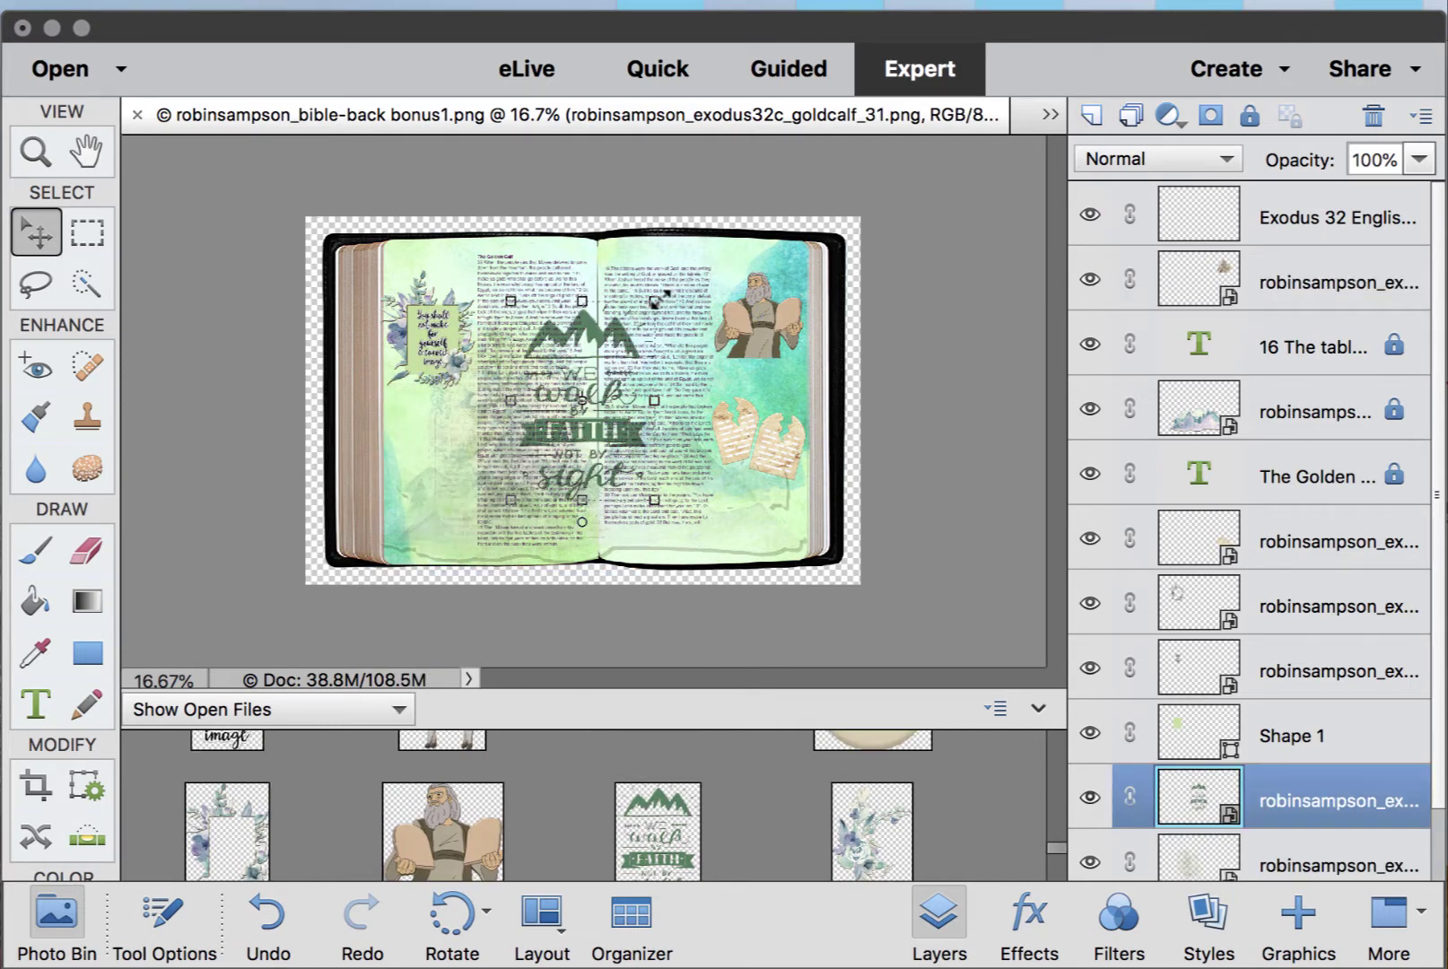
{"action": "left_click_drag", "start_coordinate": [656, 302], "coordinate": [451, 406]}
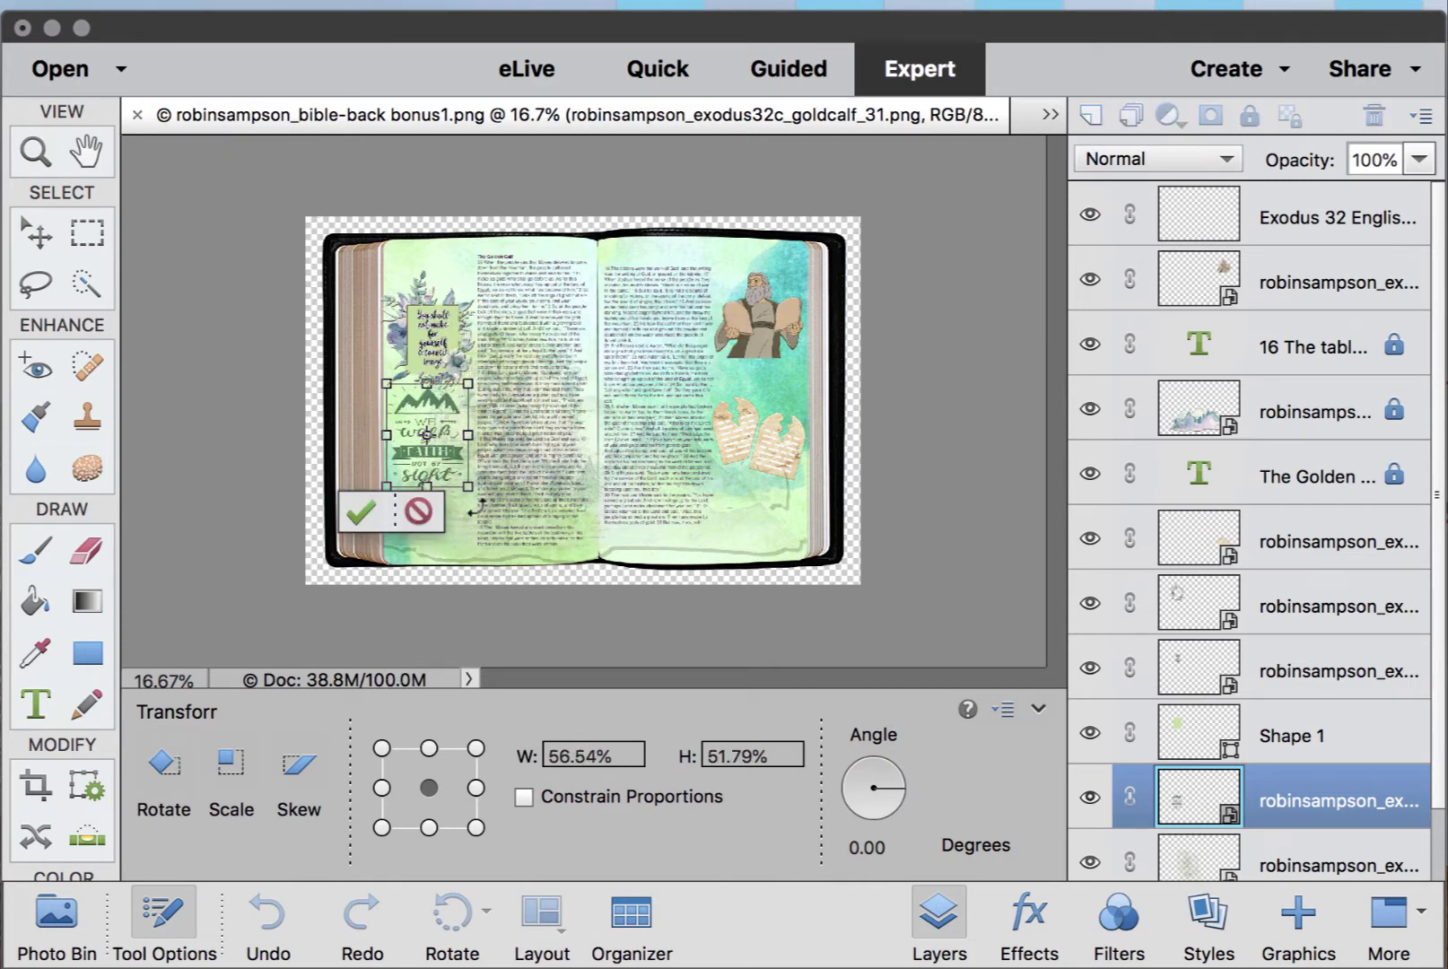
{"action": "left_click", "coordinate": [360, 526]}
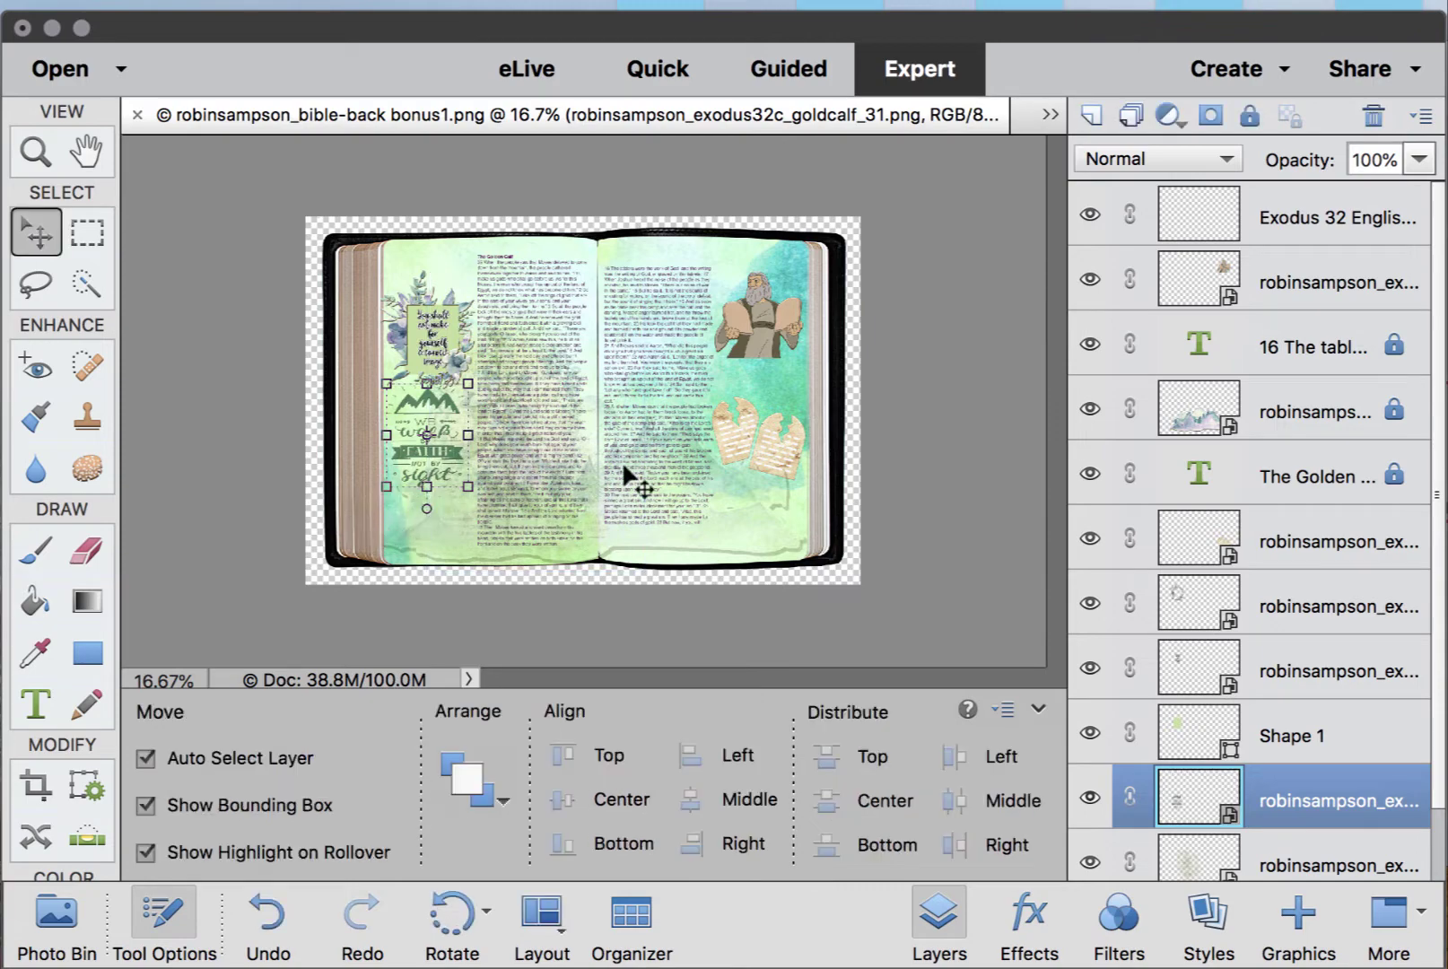
- Fine-tune the "We walk by faith not by sight" lettering's position, lowering it clear of the floral frame and shifting it toward the passage text
{"action": "key", "text": "super+equal"}
{"action": "key", "text": "super+equal"}
{"action": "key", "text": "super+equal"}
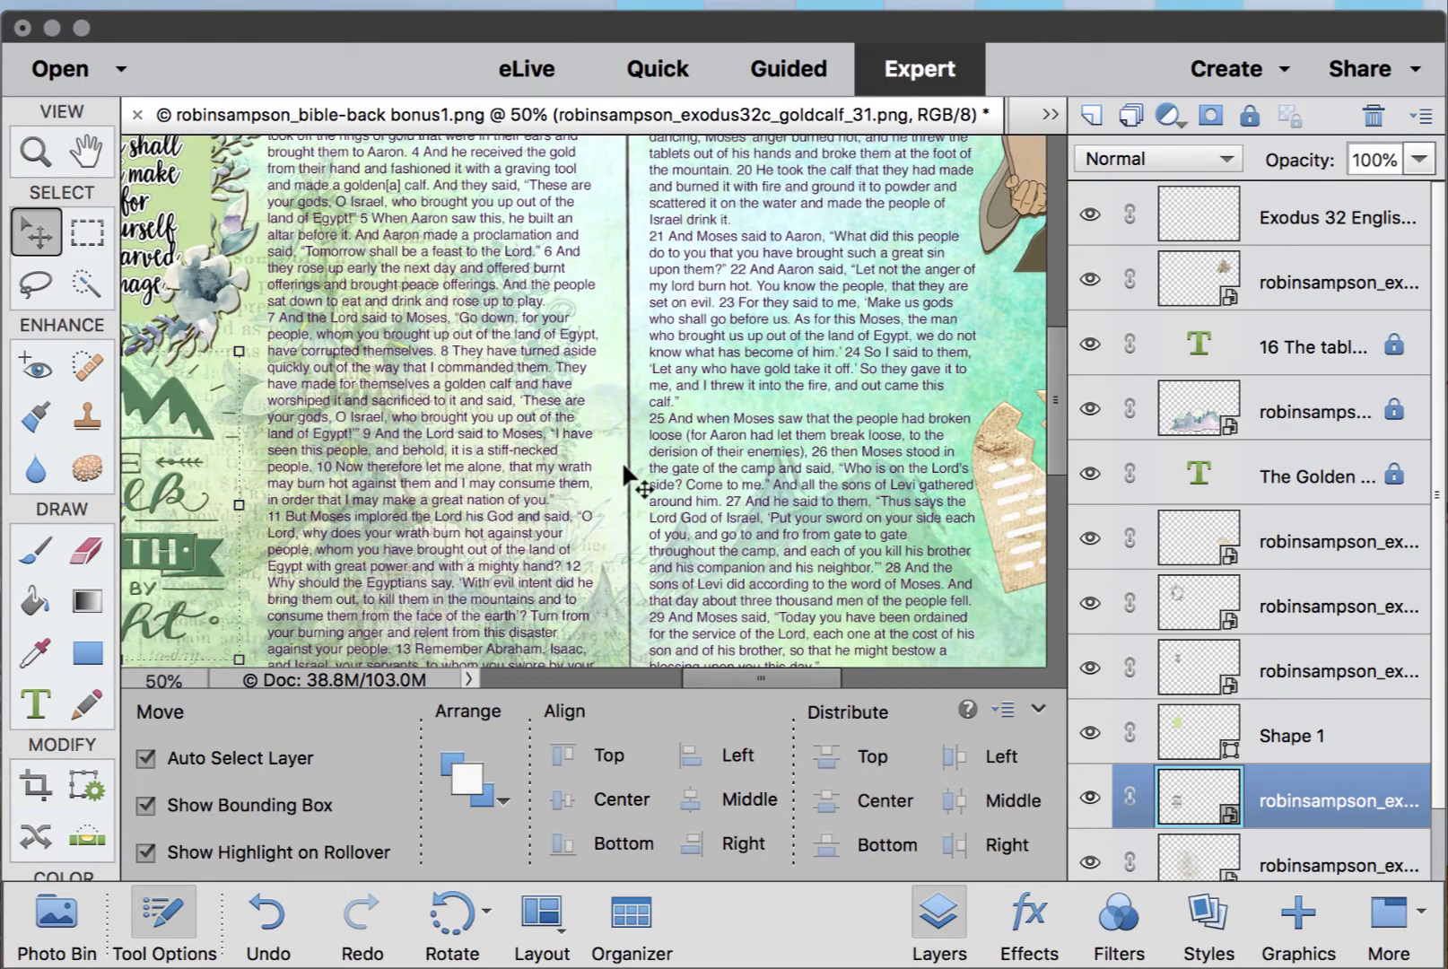
{"action": "scroll", "coordinate": [623, 461], "scroll_direction": "up", "scroll_amount": 2}
{"action": "scroll", "coordinate": [623, 460], "scroll_direction": "left", "scroll_amount": 3}
{"action": "scroll", "coordinate": [624, 467], "scroll_direction": "down", "scroll_amount": 10}
{"action": "scroll", "coordinate": [624, 466], "scroll_direction": "left", "scroll_amount": 3}
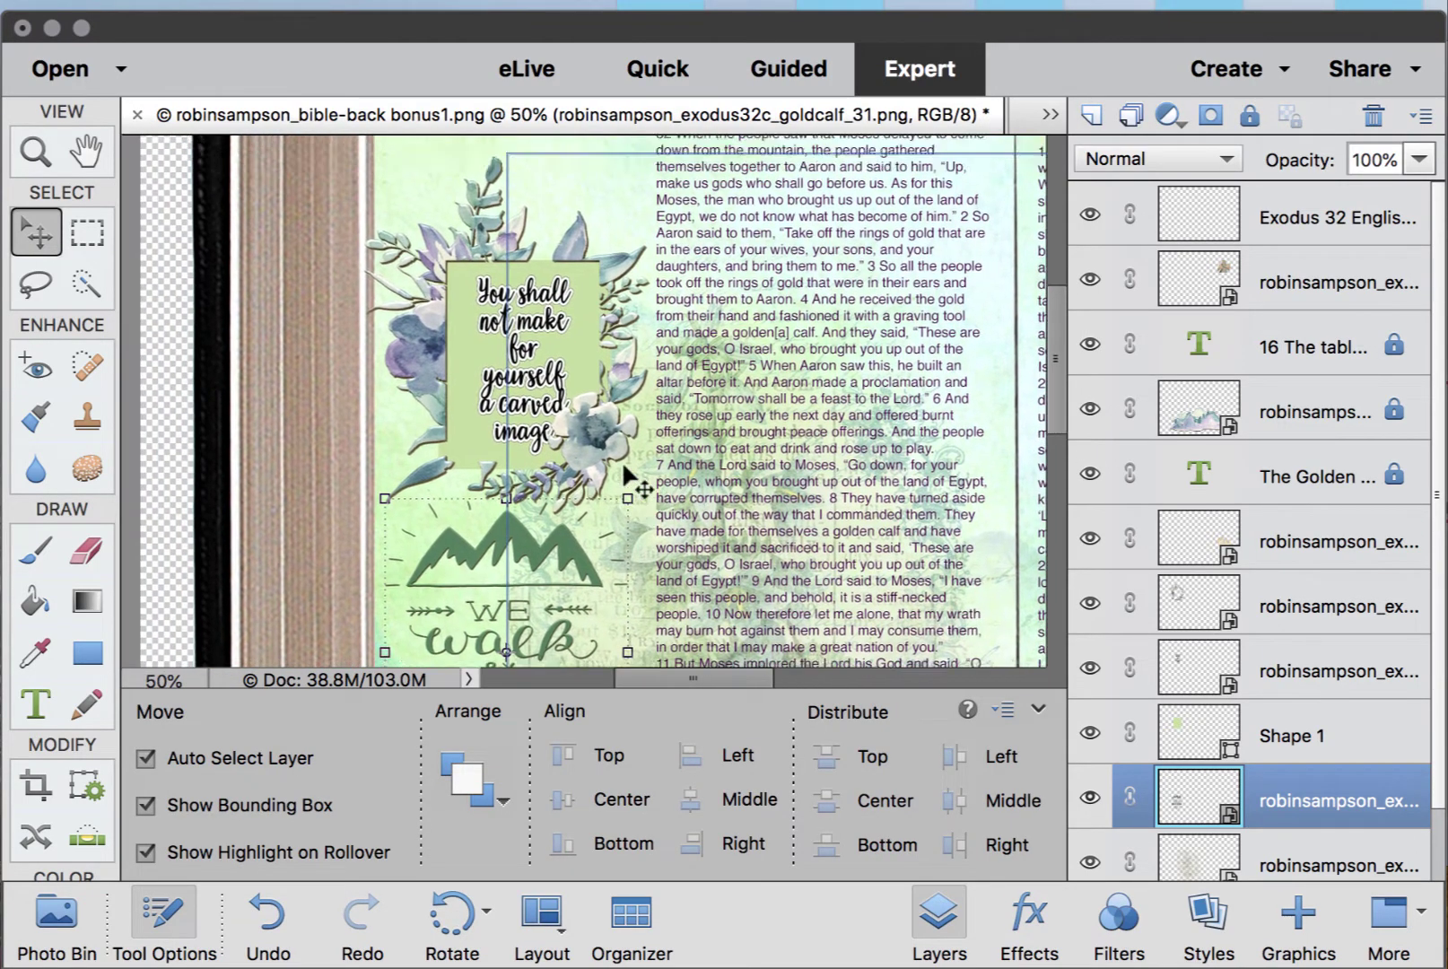
{"action": "left_click_drag", "start_coordinate": [575, 224], "coordinate": [586, 290]}
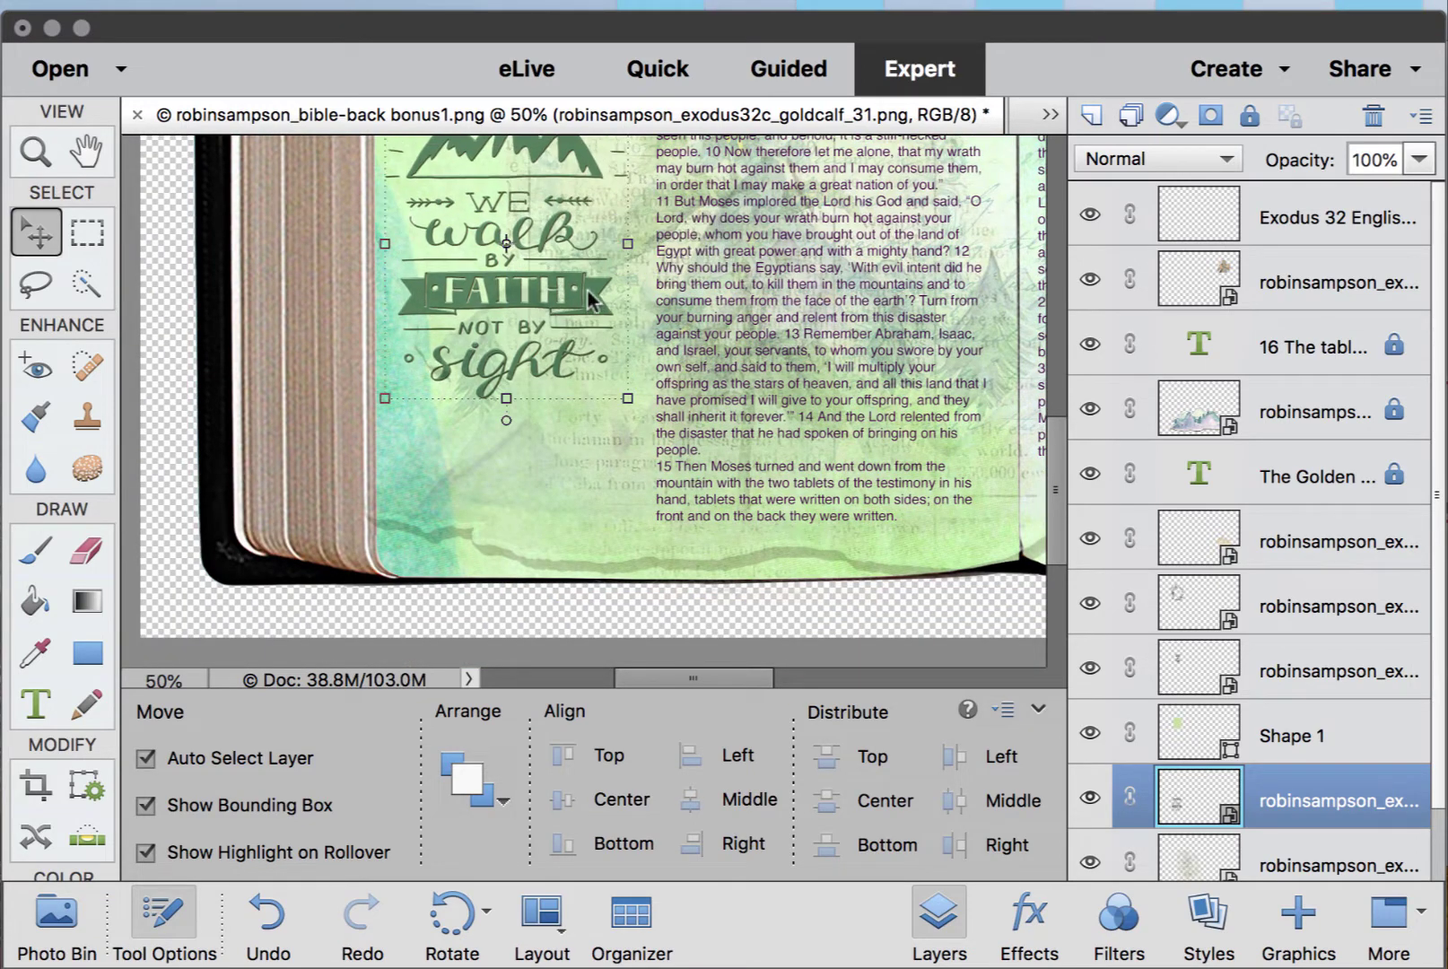
{"action": "scroll", "coordinate": [587, 287], "scroll_direction": "up", "scroll_amount": 3}
{"action": "scroll", "coordinate": [587, 287], "scroll_direction": "up", "scroll_amount": 4}
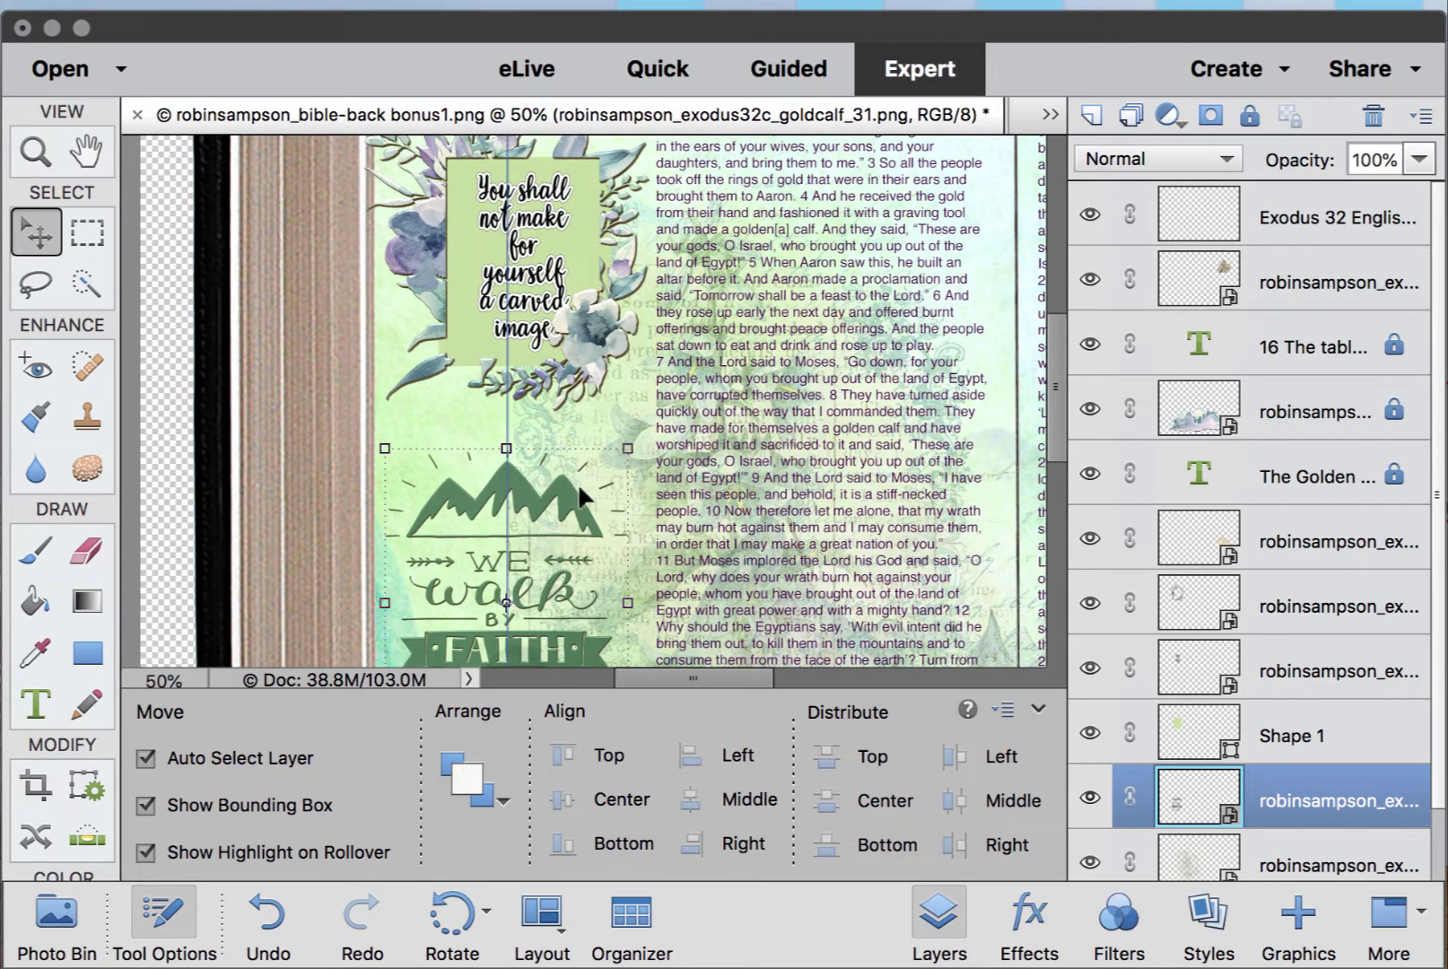
{"action": "left_click_drag", "start_coordinate": [563, 495], "coordinate": [585, 492]}
{"action": "scroll", "coordinate": [582, 478], "scroll_direction": "down", "scroll_amount": 4}
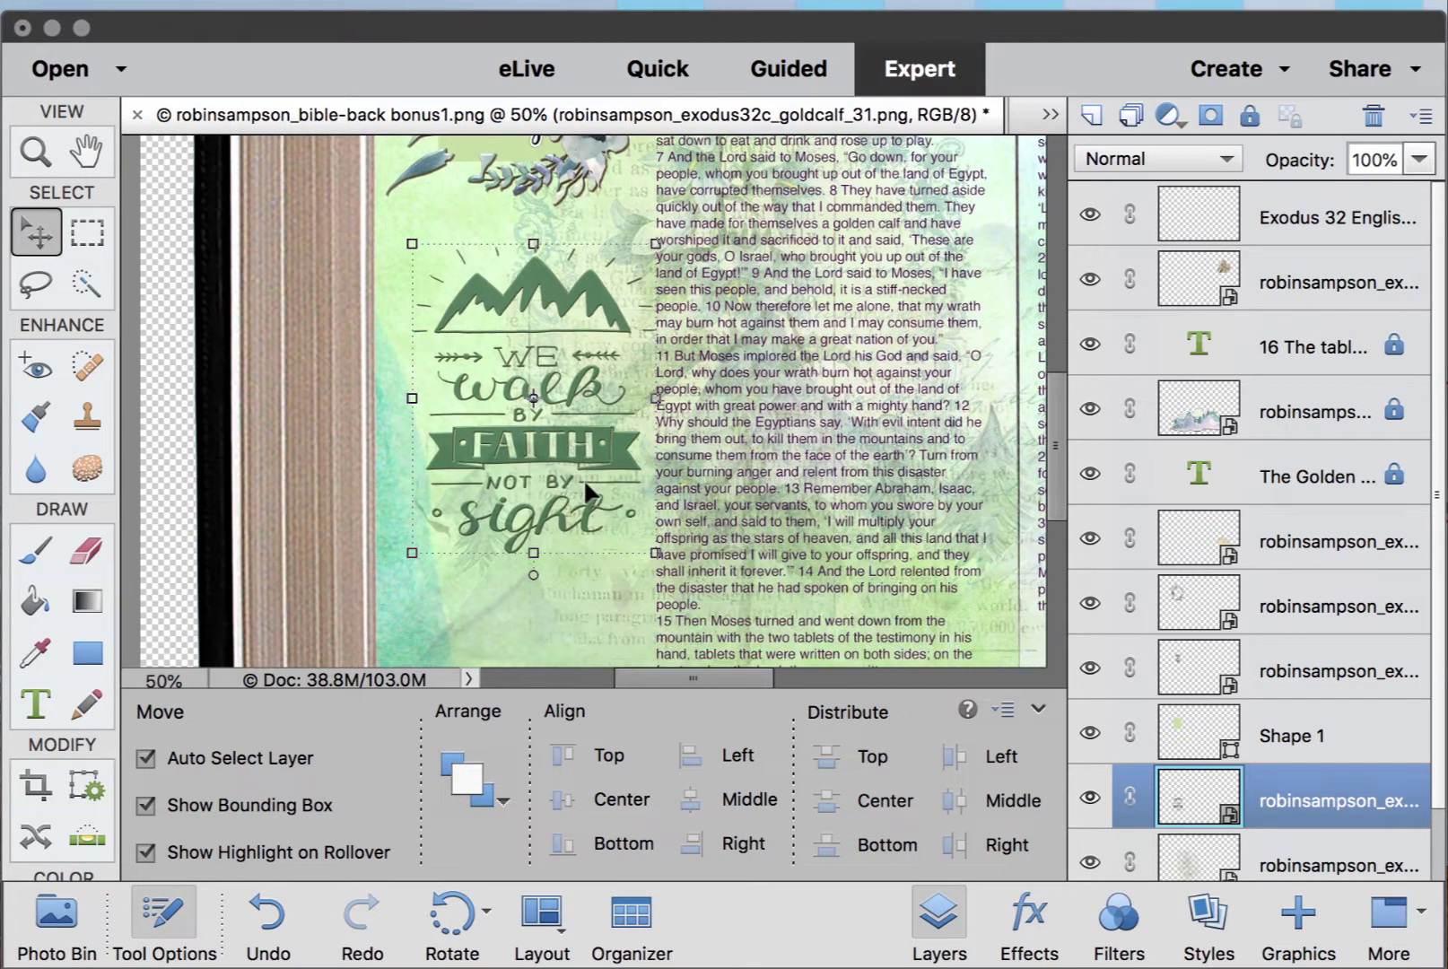
- Add the layered paper flower with the button center as the front layer, at the left page's lower outer corner
{"action": "scroll", "coordinate": [606, 440], "scroll_direction": "down", "scroll_amount": 6}
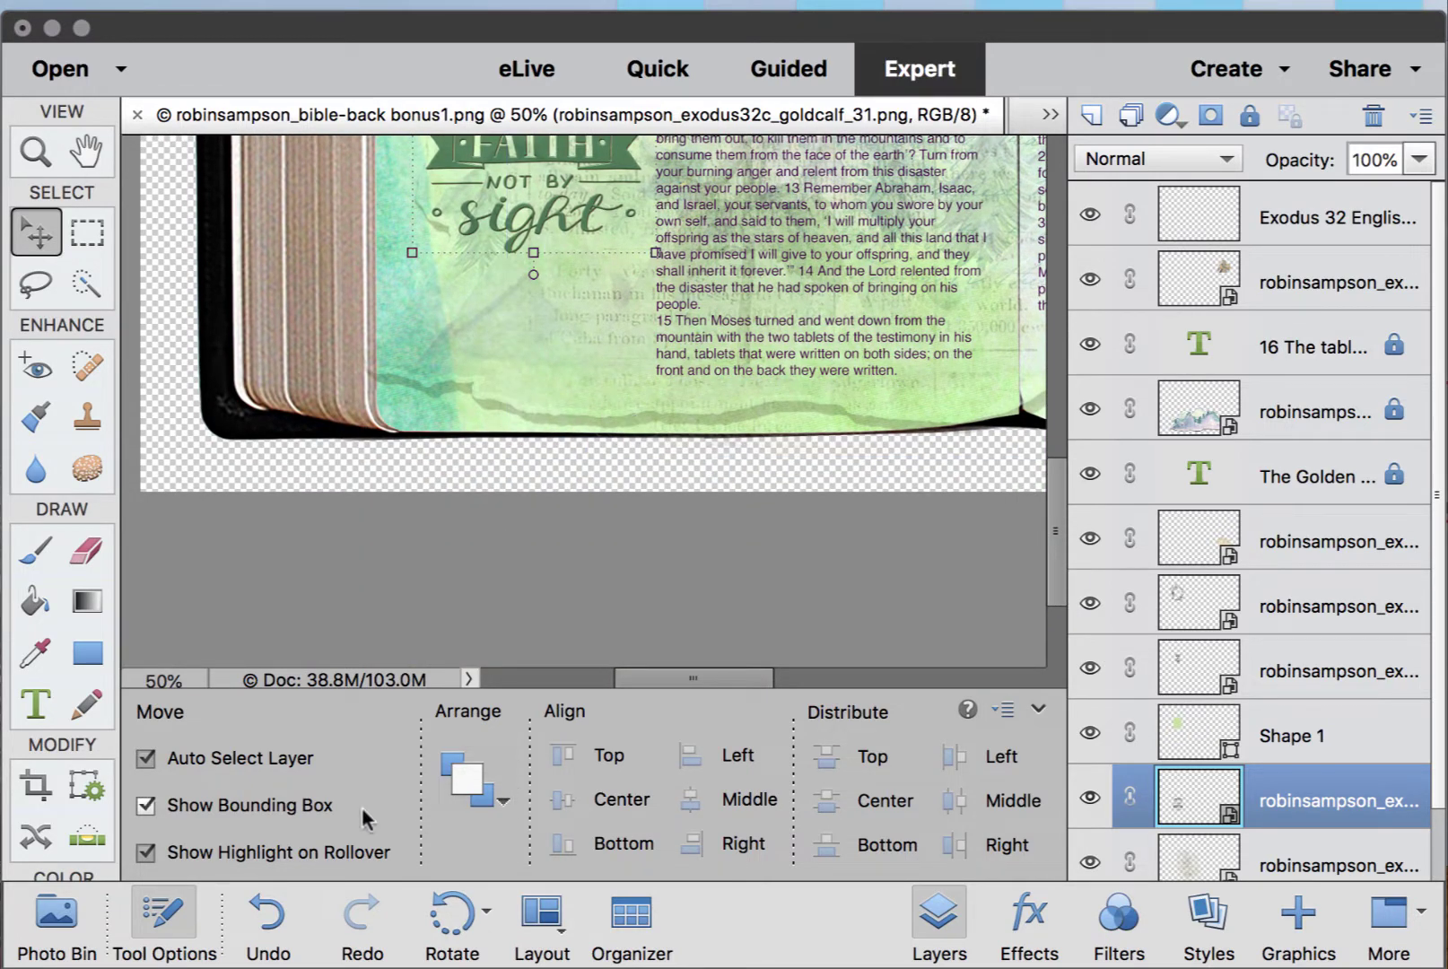
{"action": "left_click", "coordinate": [56, 915]}
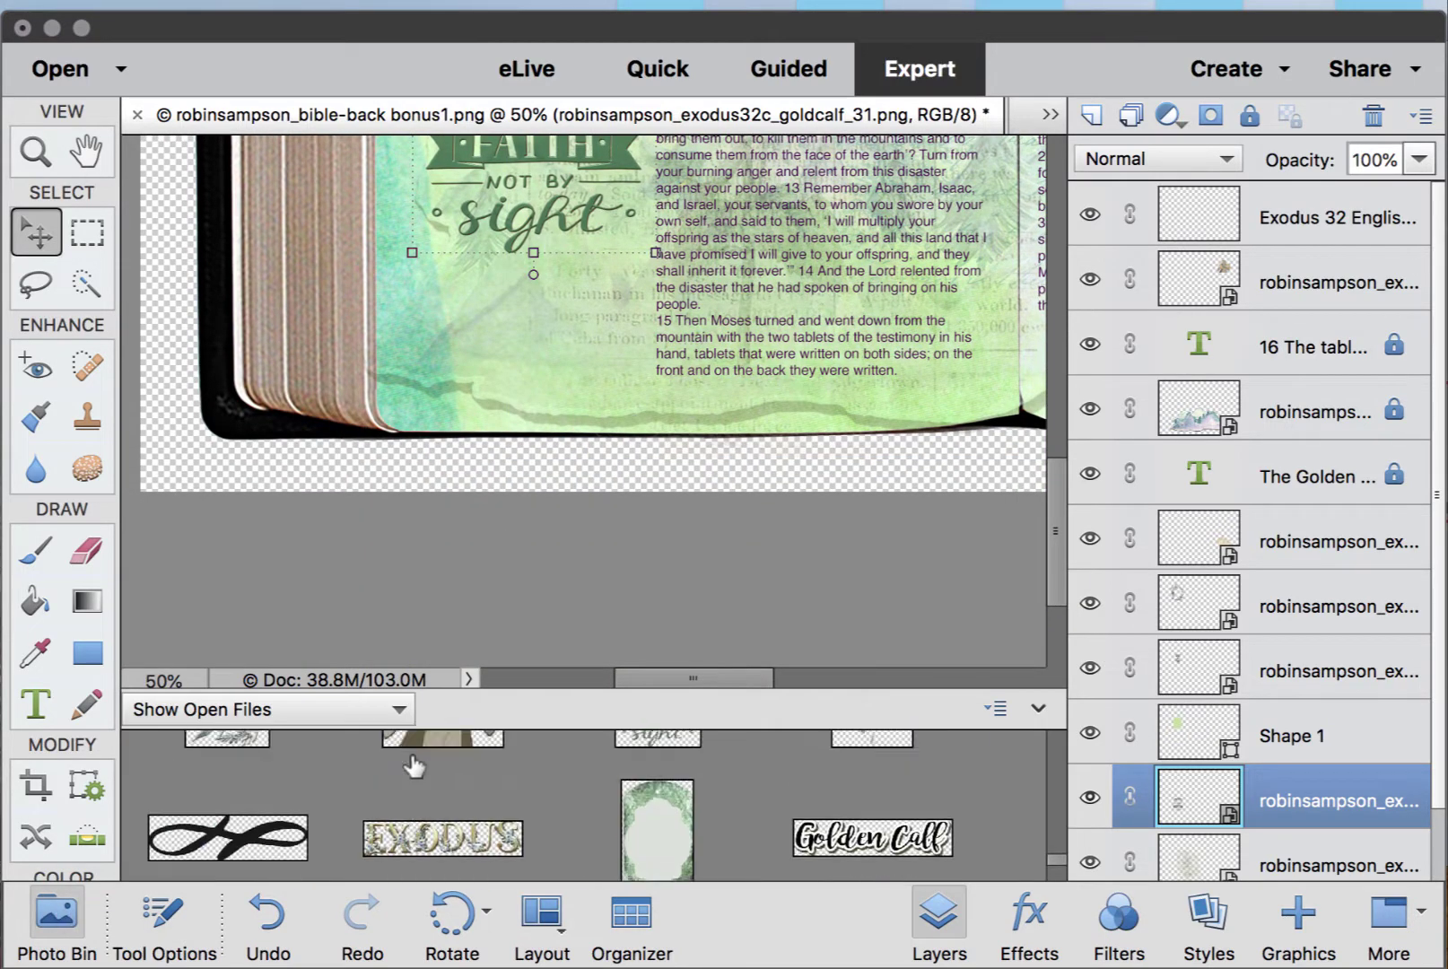
{"action": "scroll", "coordinate": [413, 765], "scroll_direction": "down", "scroll_amount": 5}
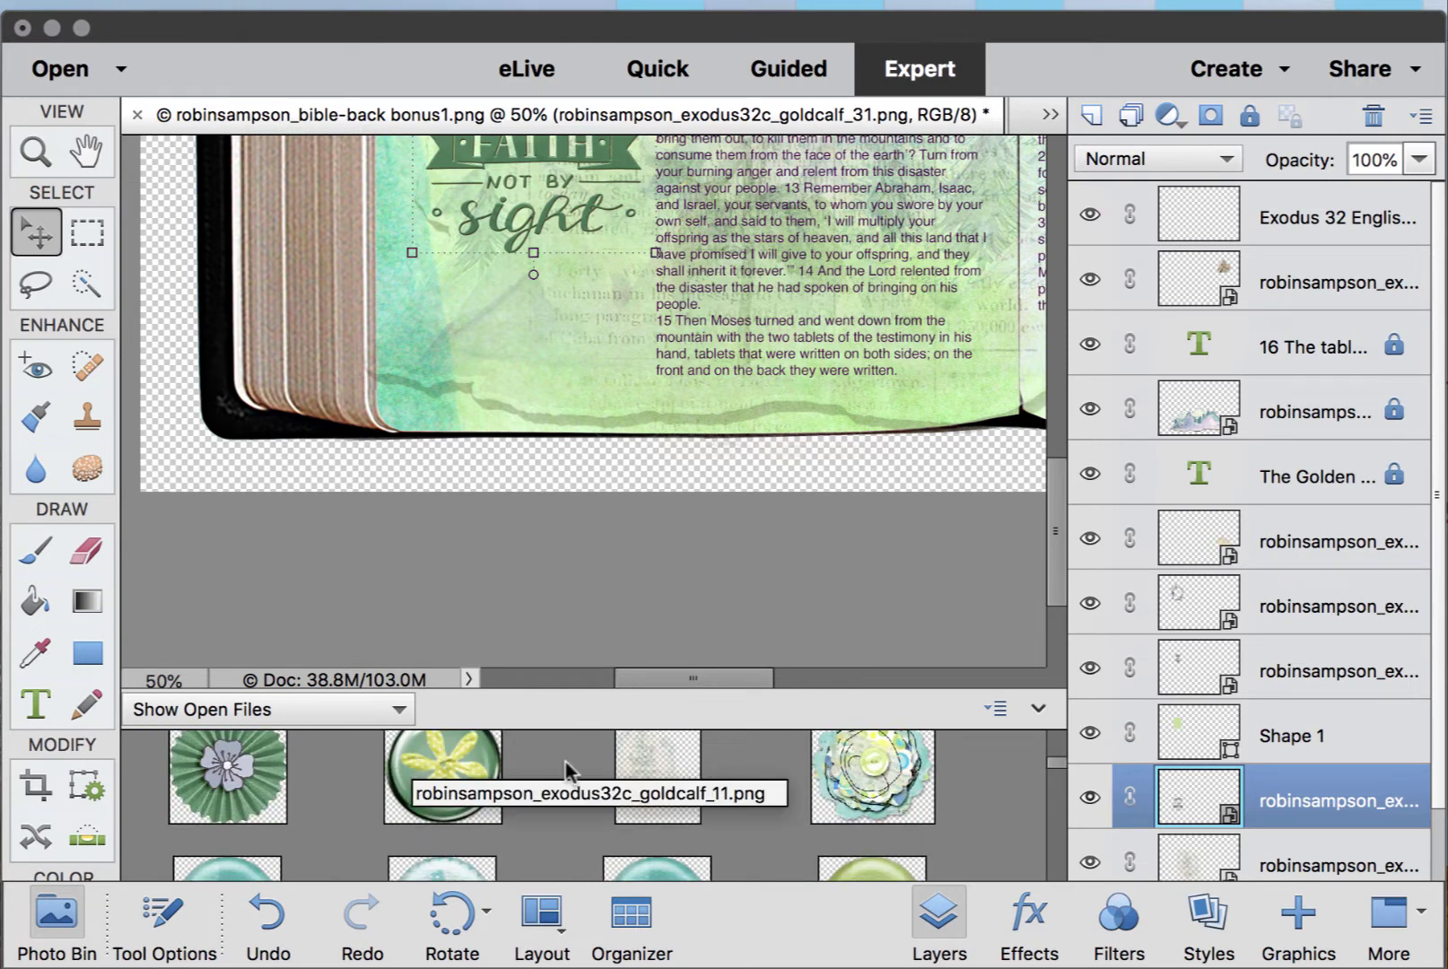
{"action": "left_click_drag", "start_coordinate": [884, 790], "coordinate": [516, 346]}
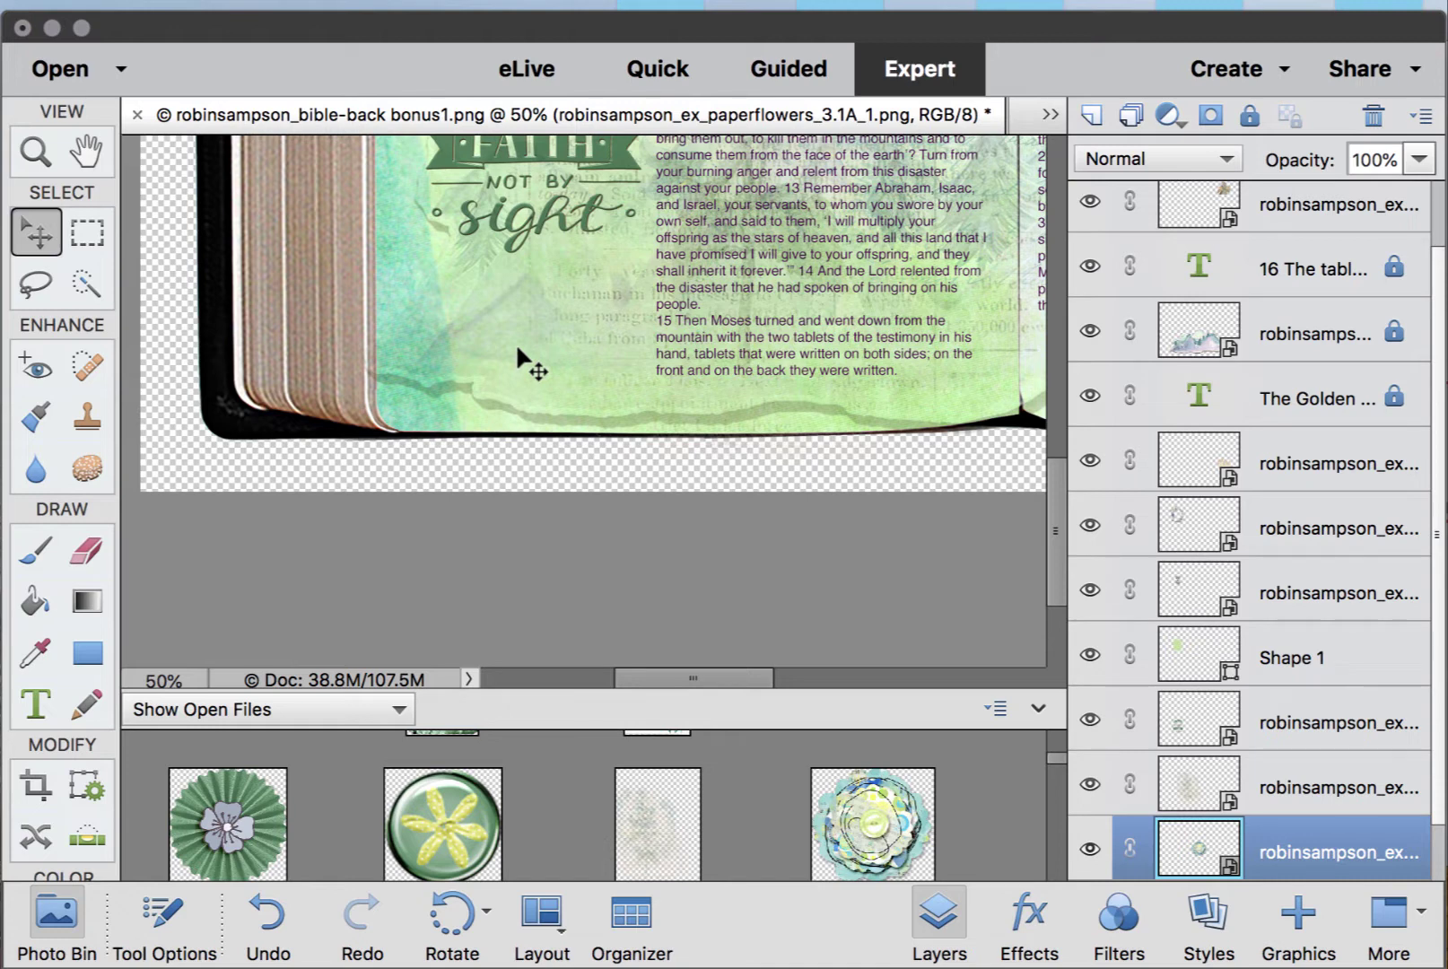
{"action": "key", "text": "super+minus"}
{"action": "key", "text": "super+minus"}
{"action": "key", "text": "super+minus"}
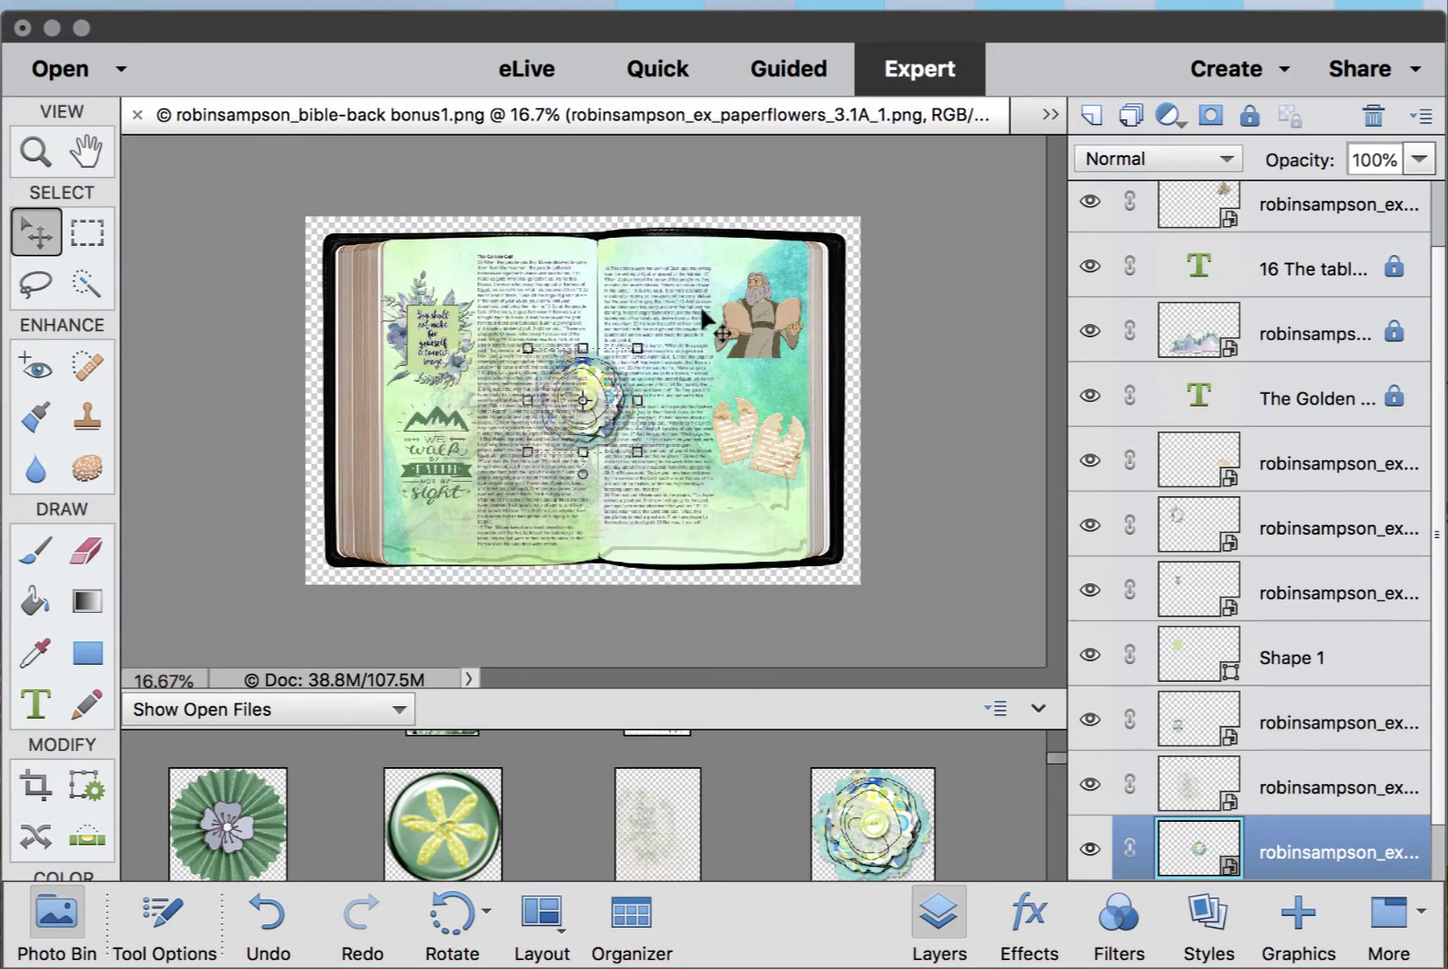
{"action": "key", "text": "super+shift+bracketright"}
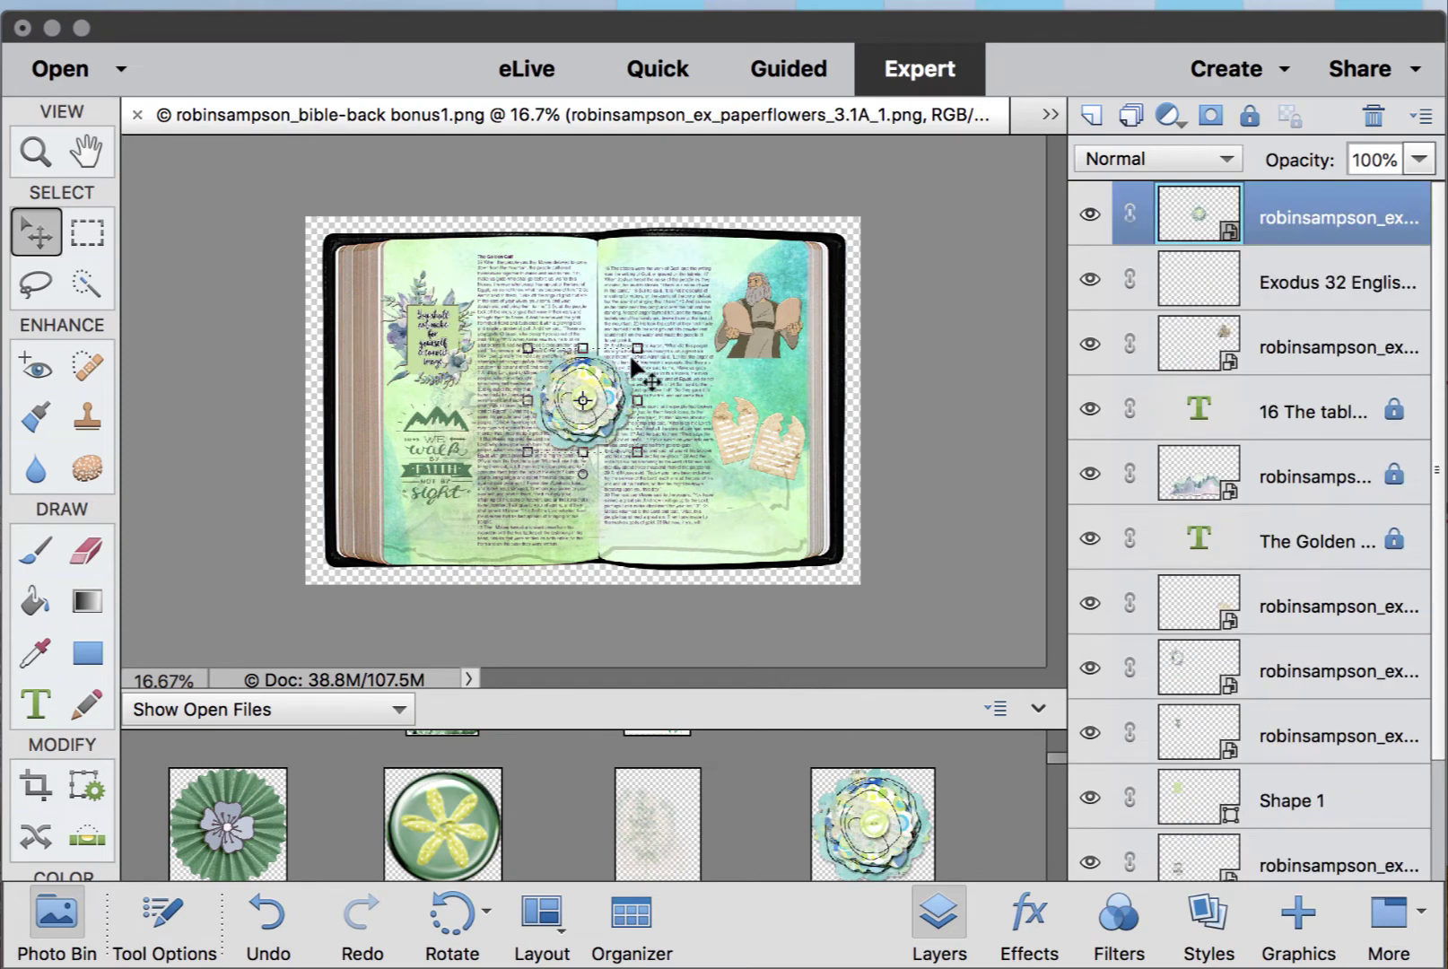
{"action": "left_click_drag", "start_coordinate": [602, 390], "coordinate": [459, 508]}
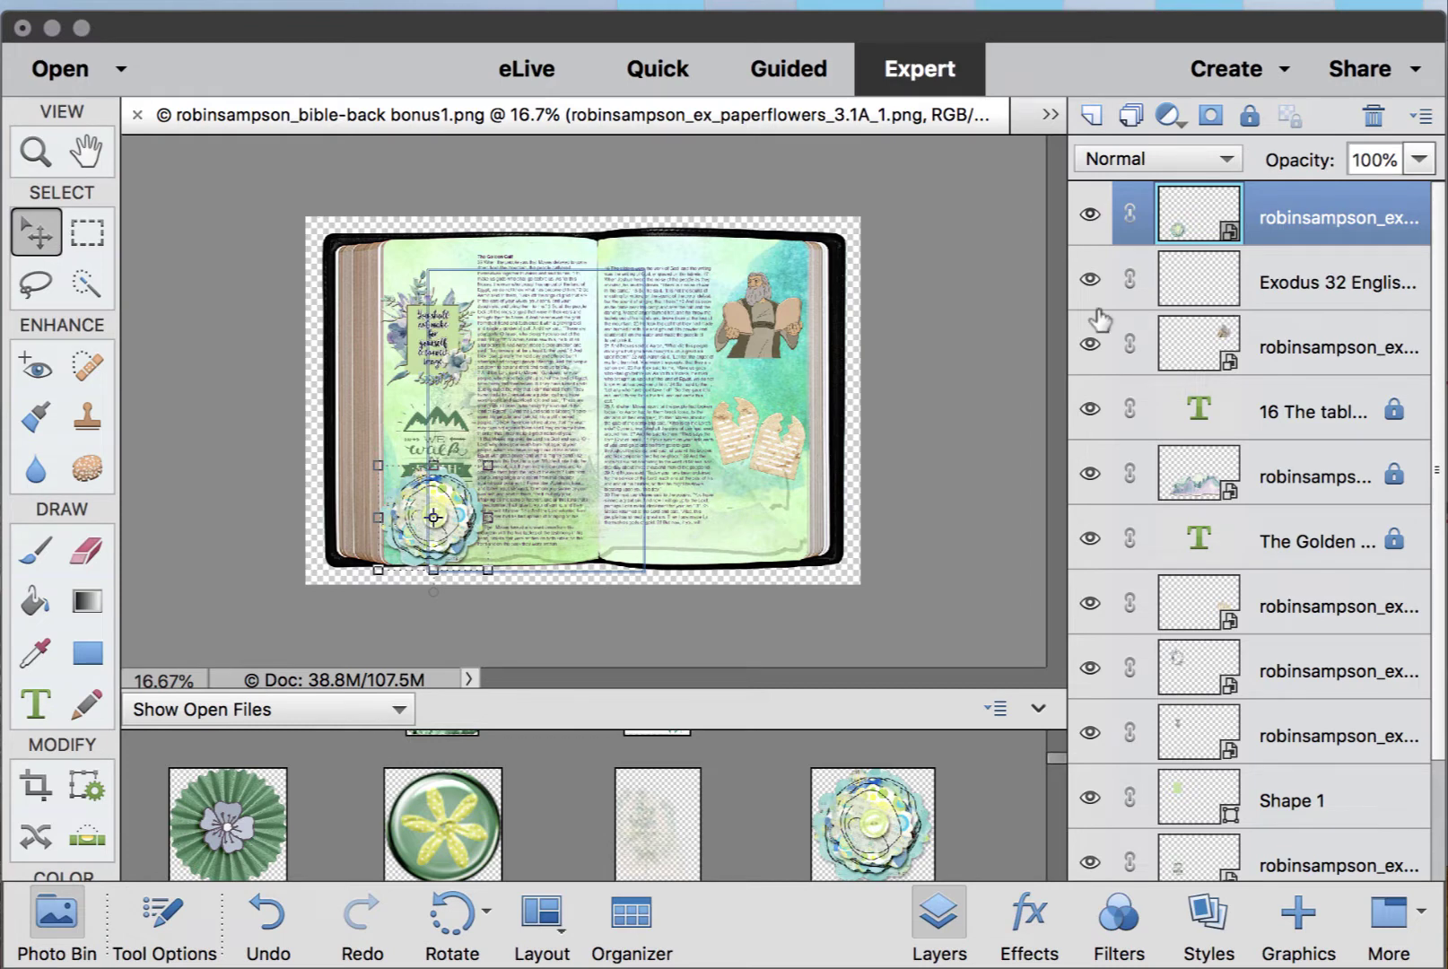
- Unlock the Golden Calf passage layer and shift the paper flower toward the outer page edge, clear of the passage text
{"action": "left_click", "coordinate": [554, 404]}
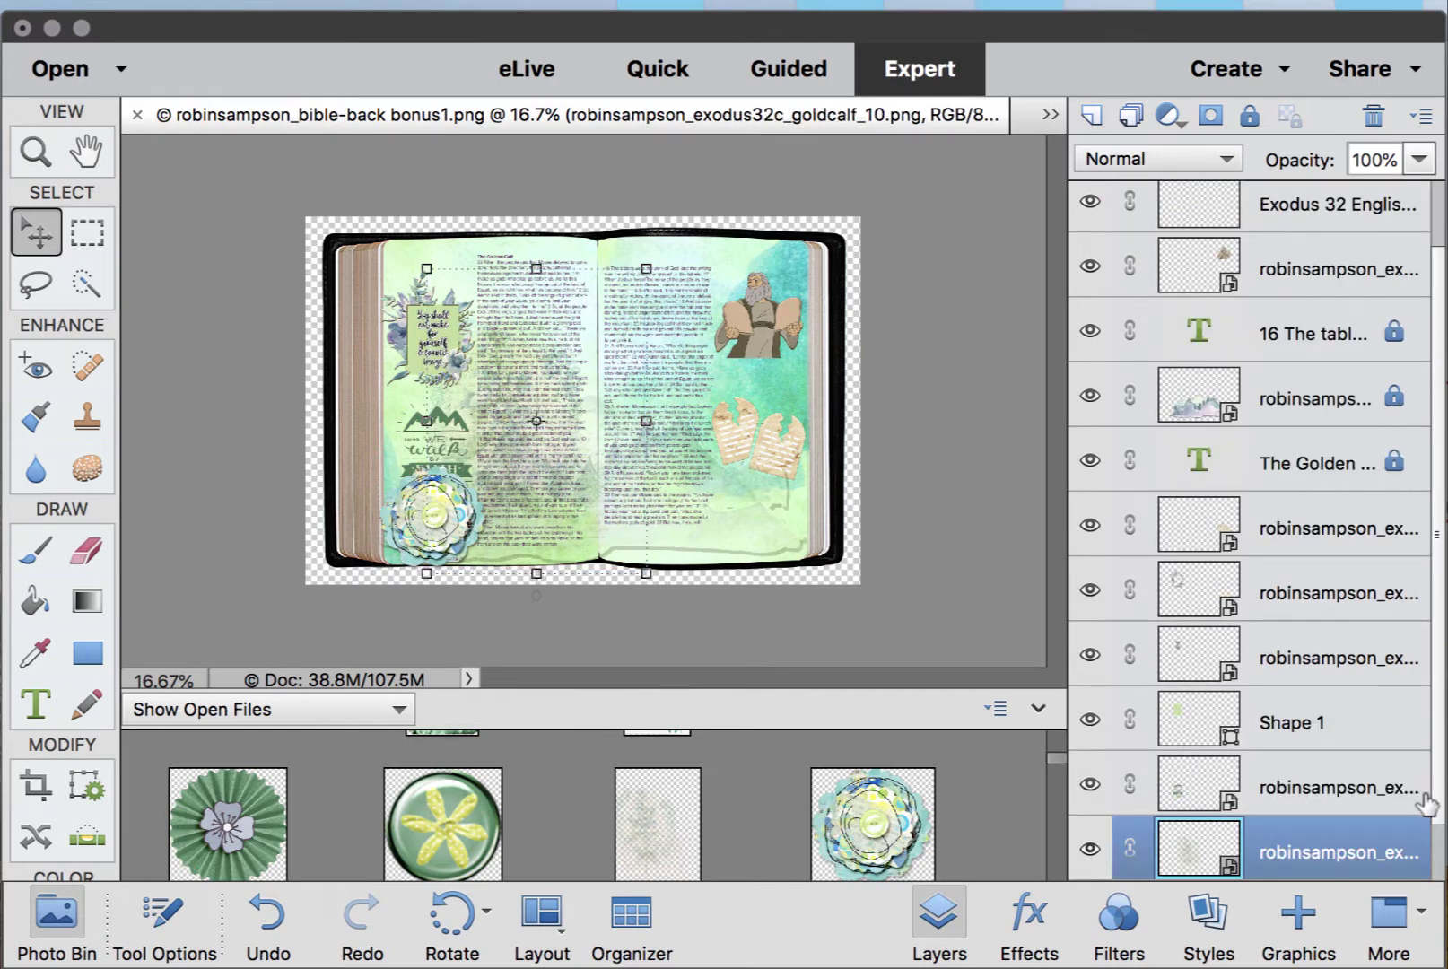
{"action": "left_click", "coordinate": [555, 306]}
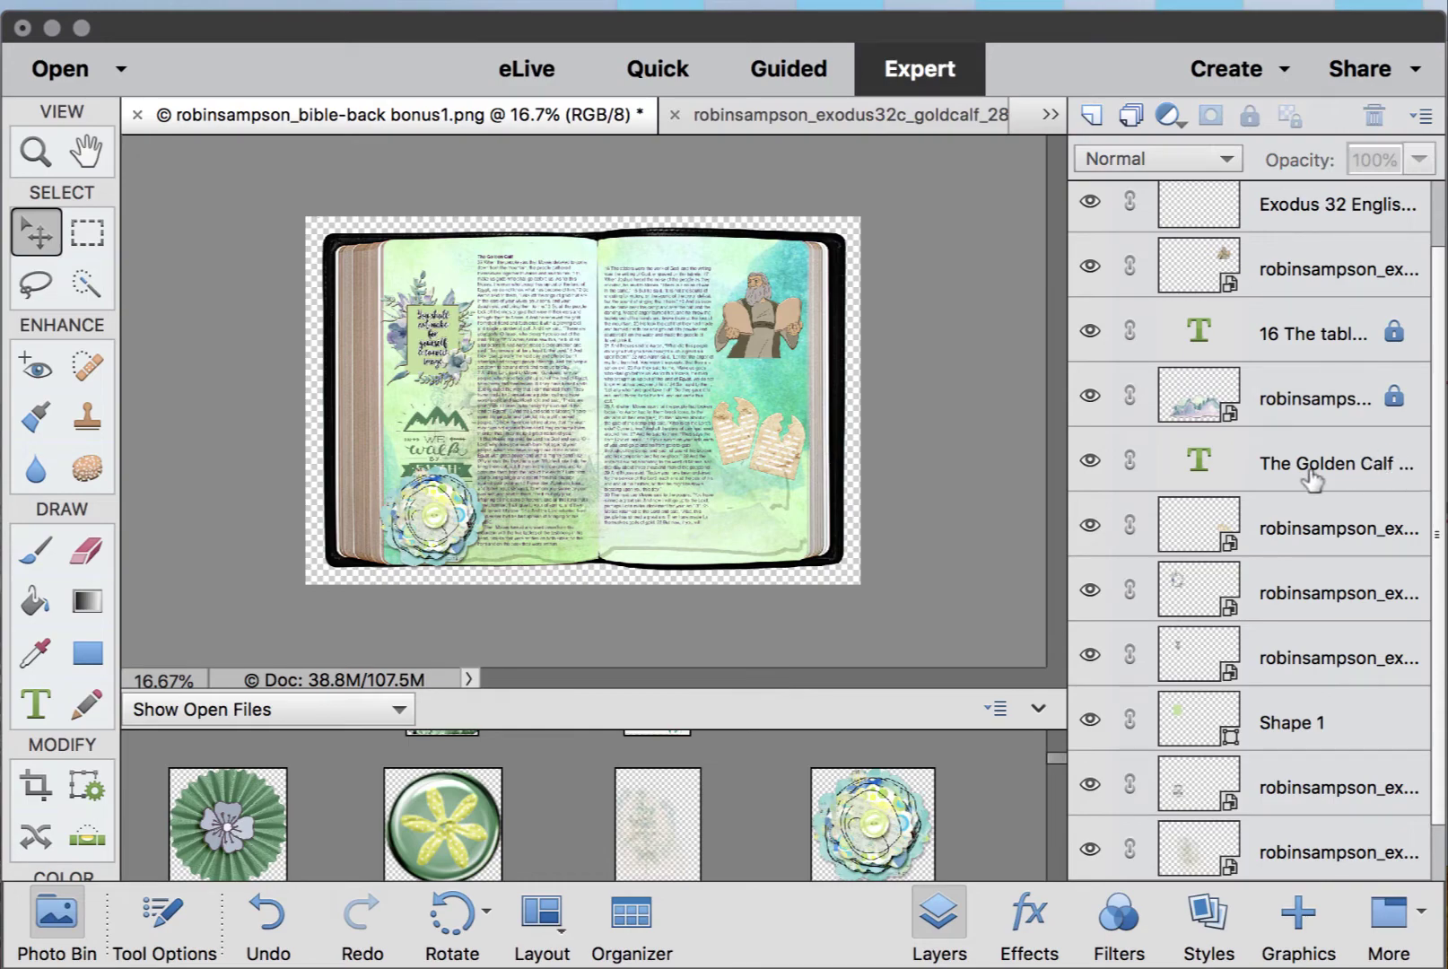
{"action": "key", "text": "super+equal"}
{"action": "key", "text": "super+equal"}
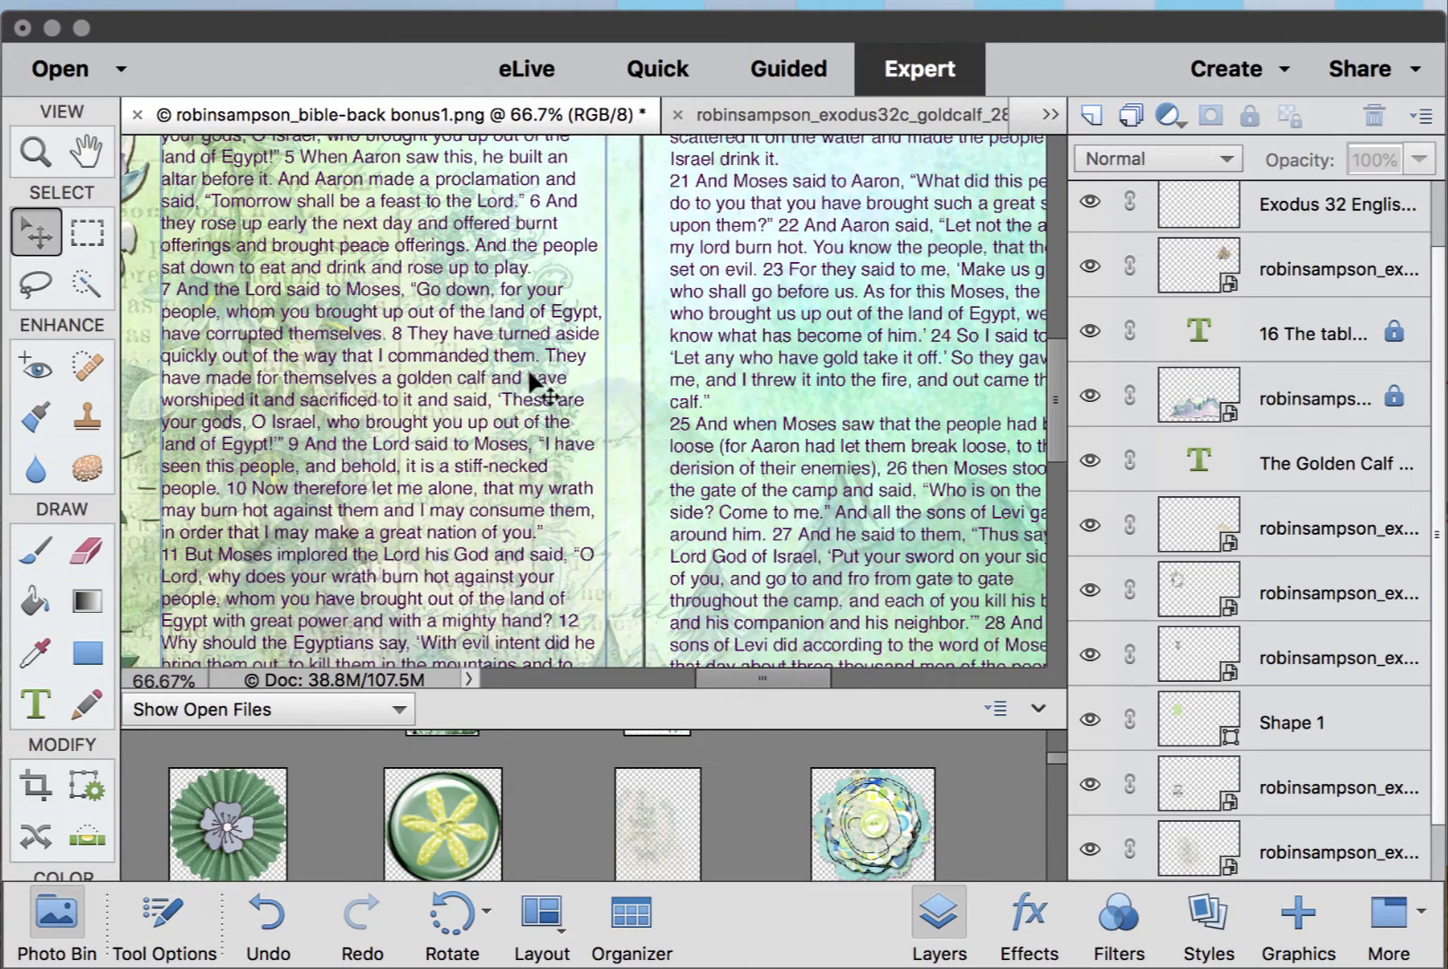
{"action": "scroll", "coordinate": [527, 368], "scroll_direction": "left", "scroll_amount": 3}
{"action": "scroll", "coordinate": [528, 368], "scroll_direction": "down", "scroll_amount": 10}
{"action": "scroll", "coordinate": [528, 368], "scroll_direction": "down", "scroll_amount": 1}
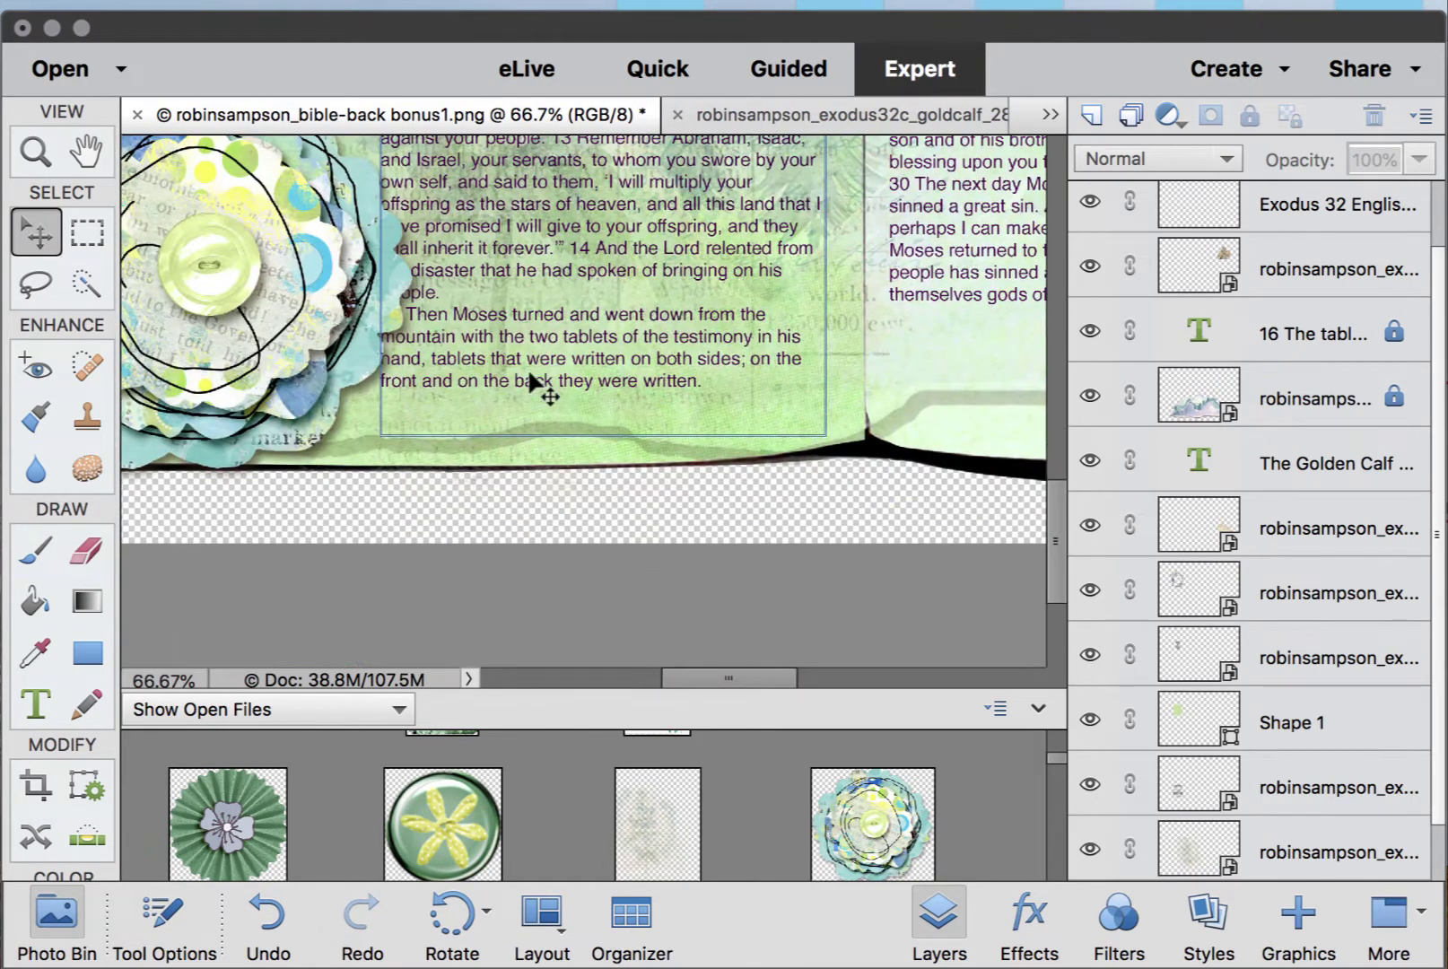
{"action": "left_click", "coordinate": [556, 317]}
{"action": "left_click_drag", "start_coordinate": [315, 245], "coordinate": [209, 246]}
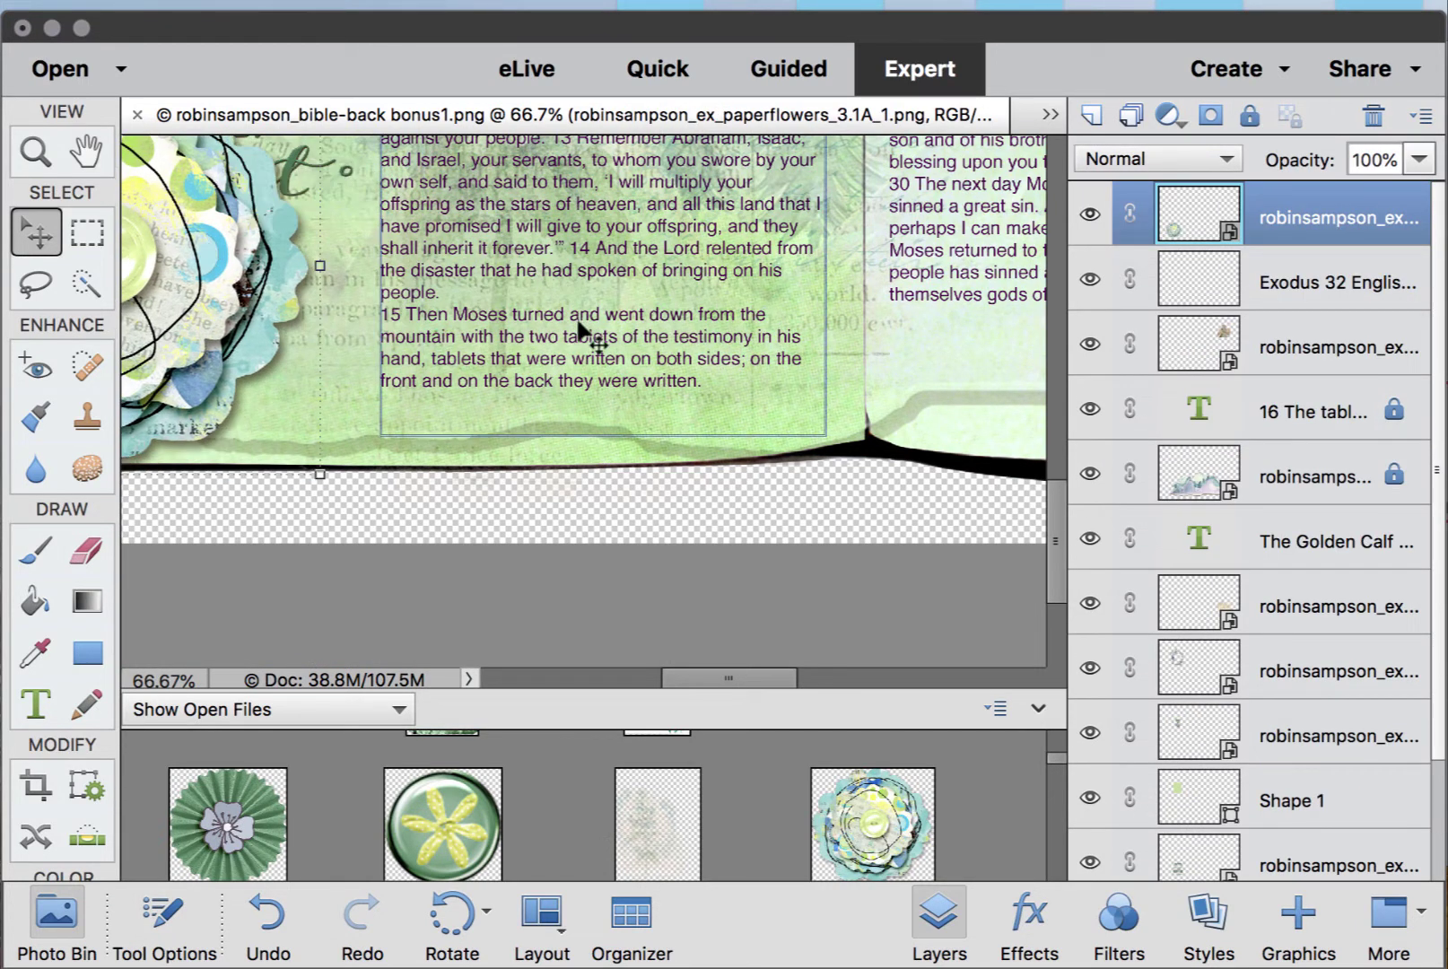
- Extend the left page's passage text box downward, then copy verses 14 and 15 and delete them from it
{"action": "left_click", "coordinate": [618, 325]}
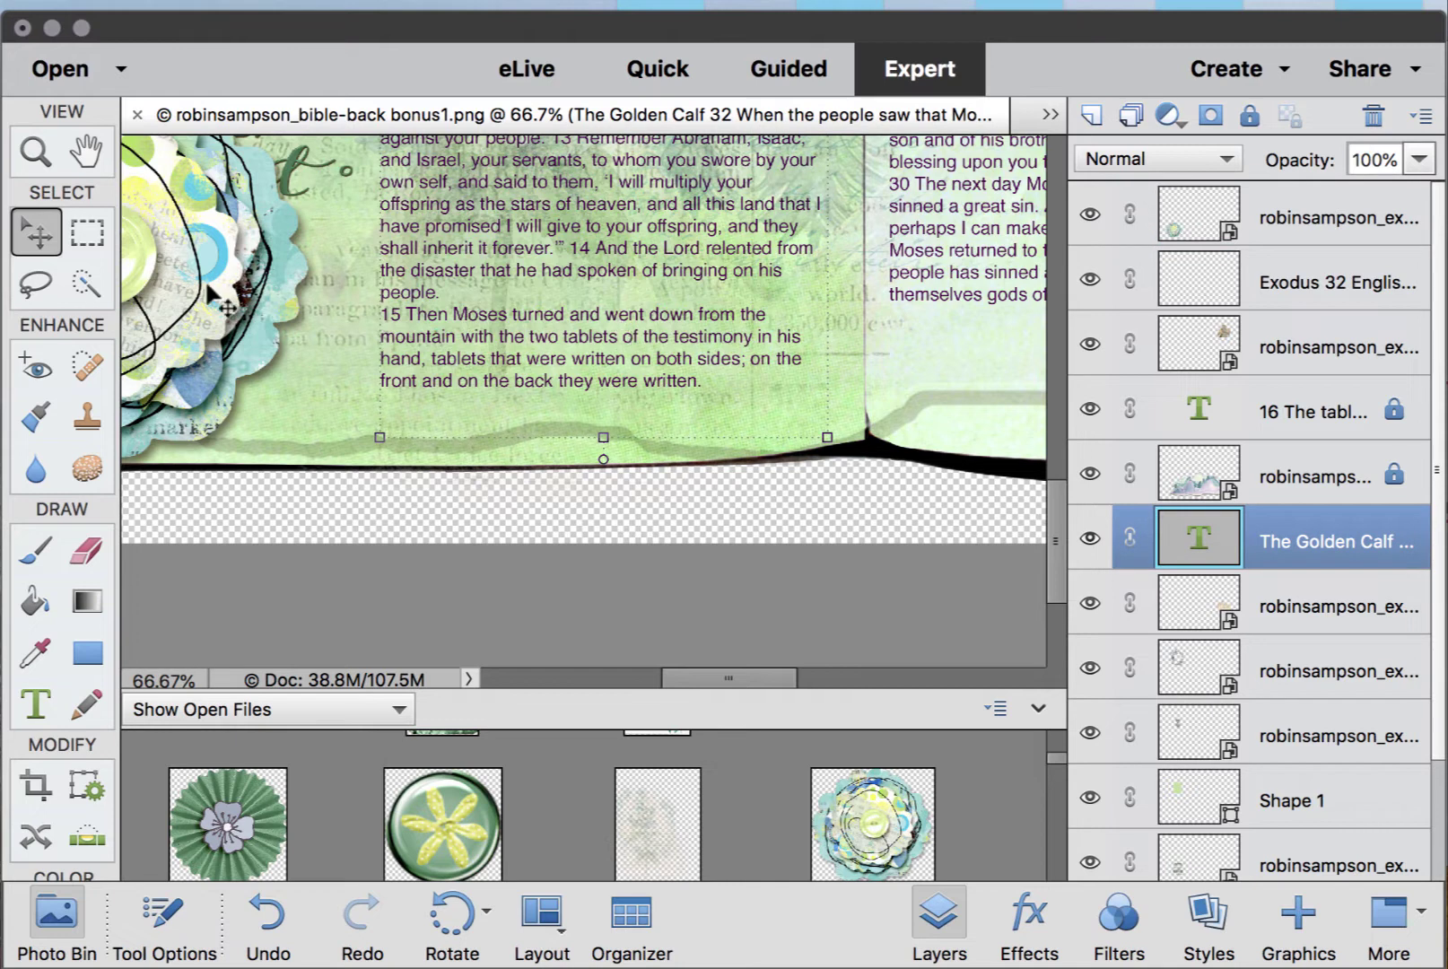
{"action": "left_click", "coordinate": [36, 705]}
{"action": "left_click", "coordinate": [626, 408]}
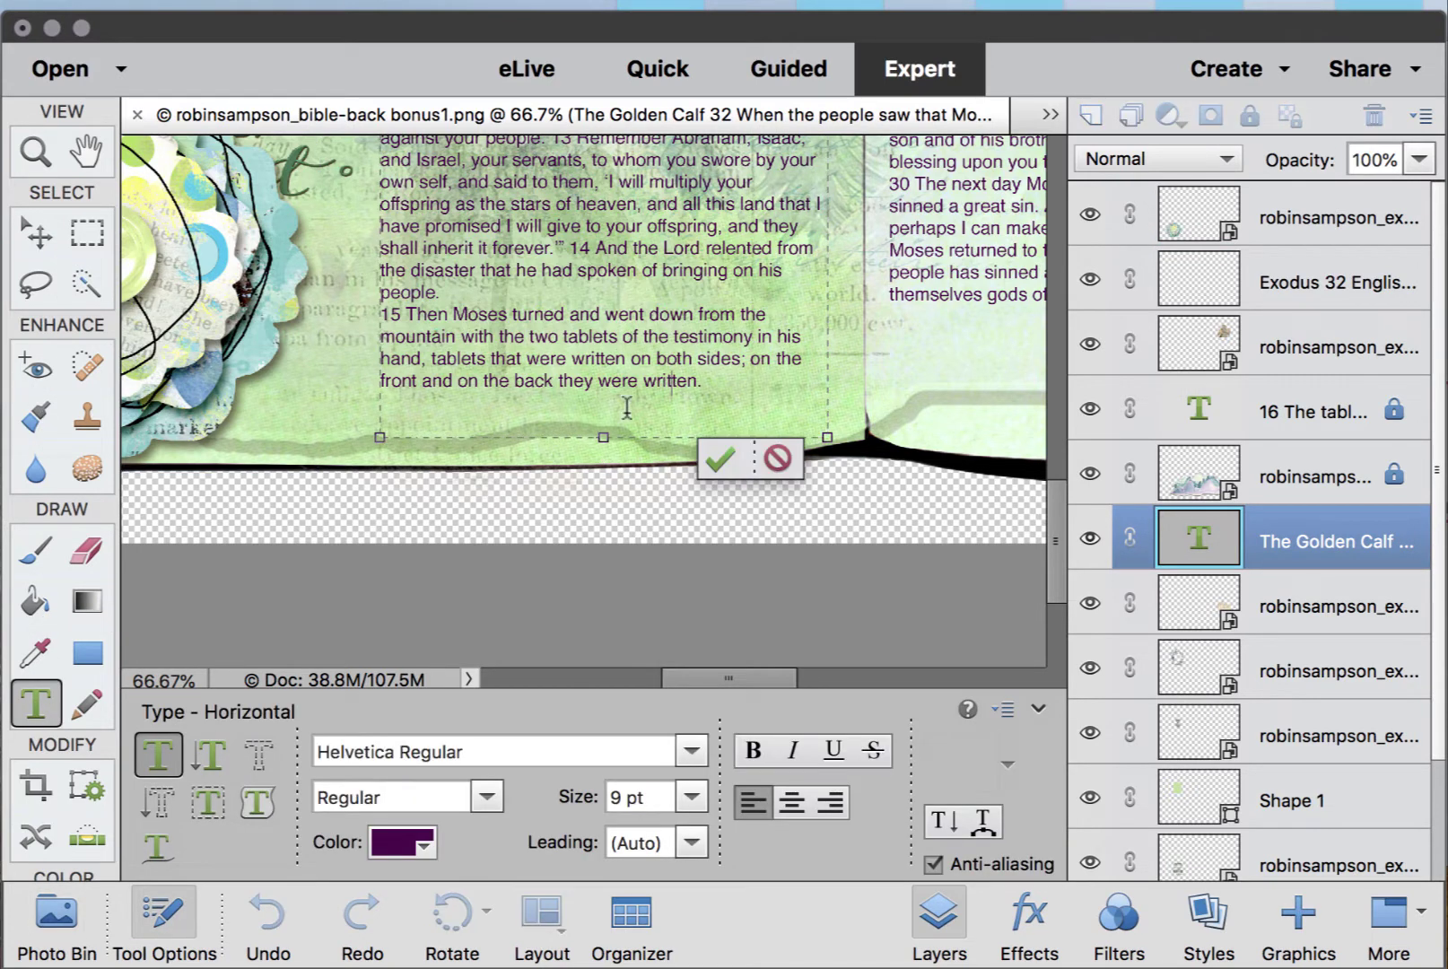
{"action": "left_click_drag", "start_coordinate": [603, 432], "coordinate": [603, 587]}
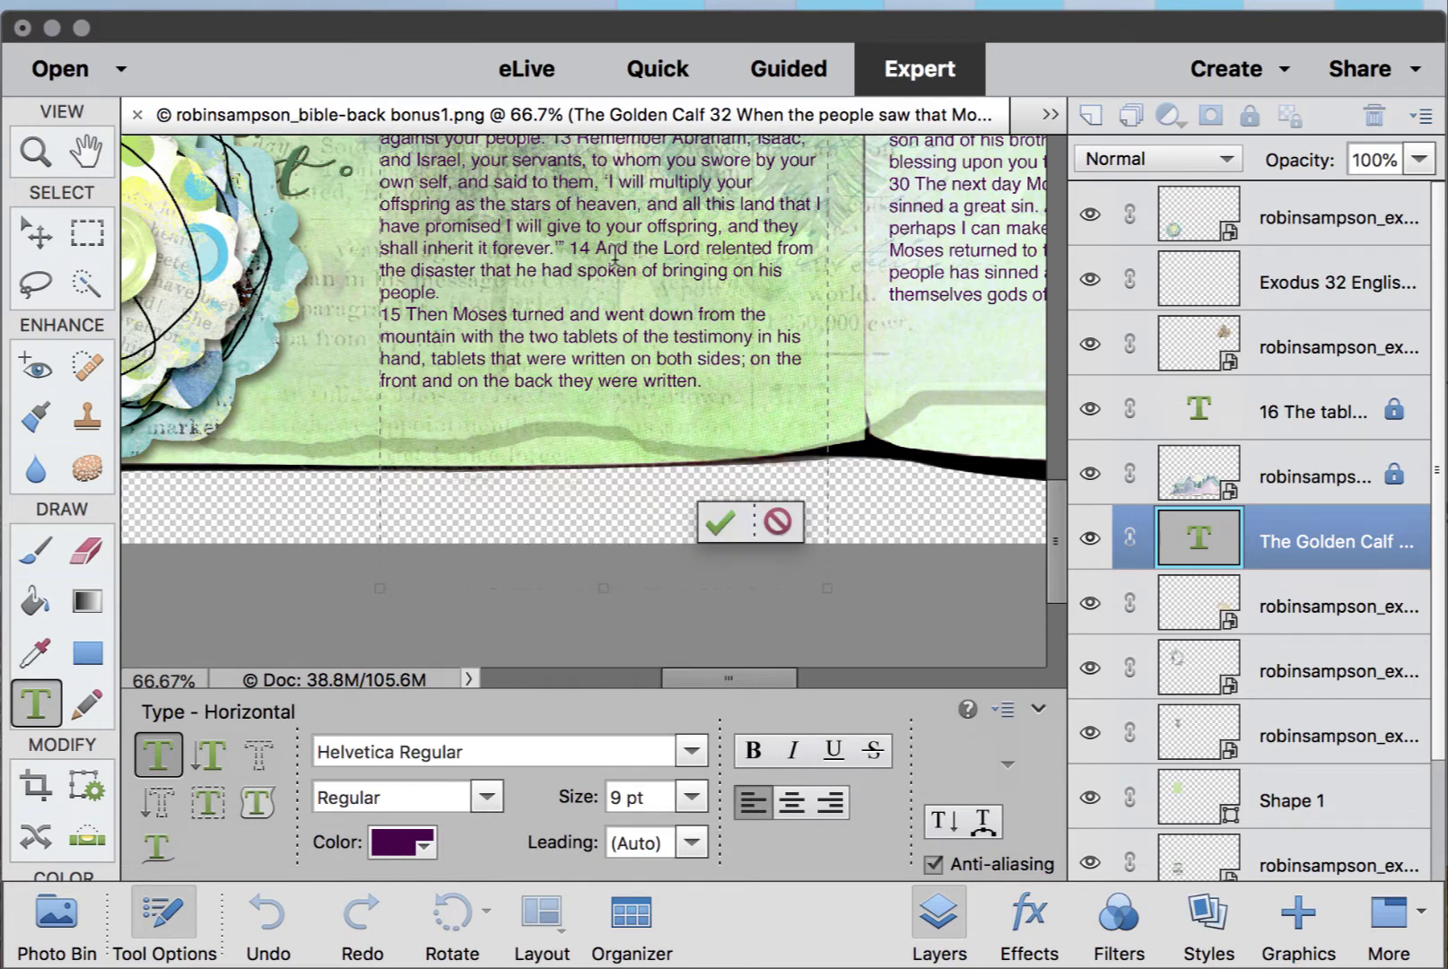
{"action": "left_click_drag", "start_coordinate": [574, 248], "coordinate": [798, 393]}
{"action": "key", "text": "super+c"}
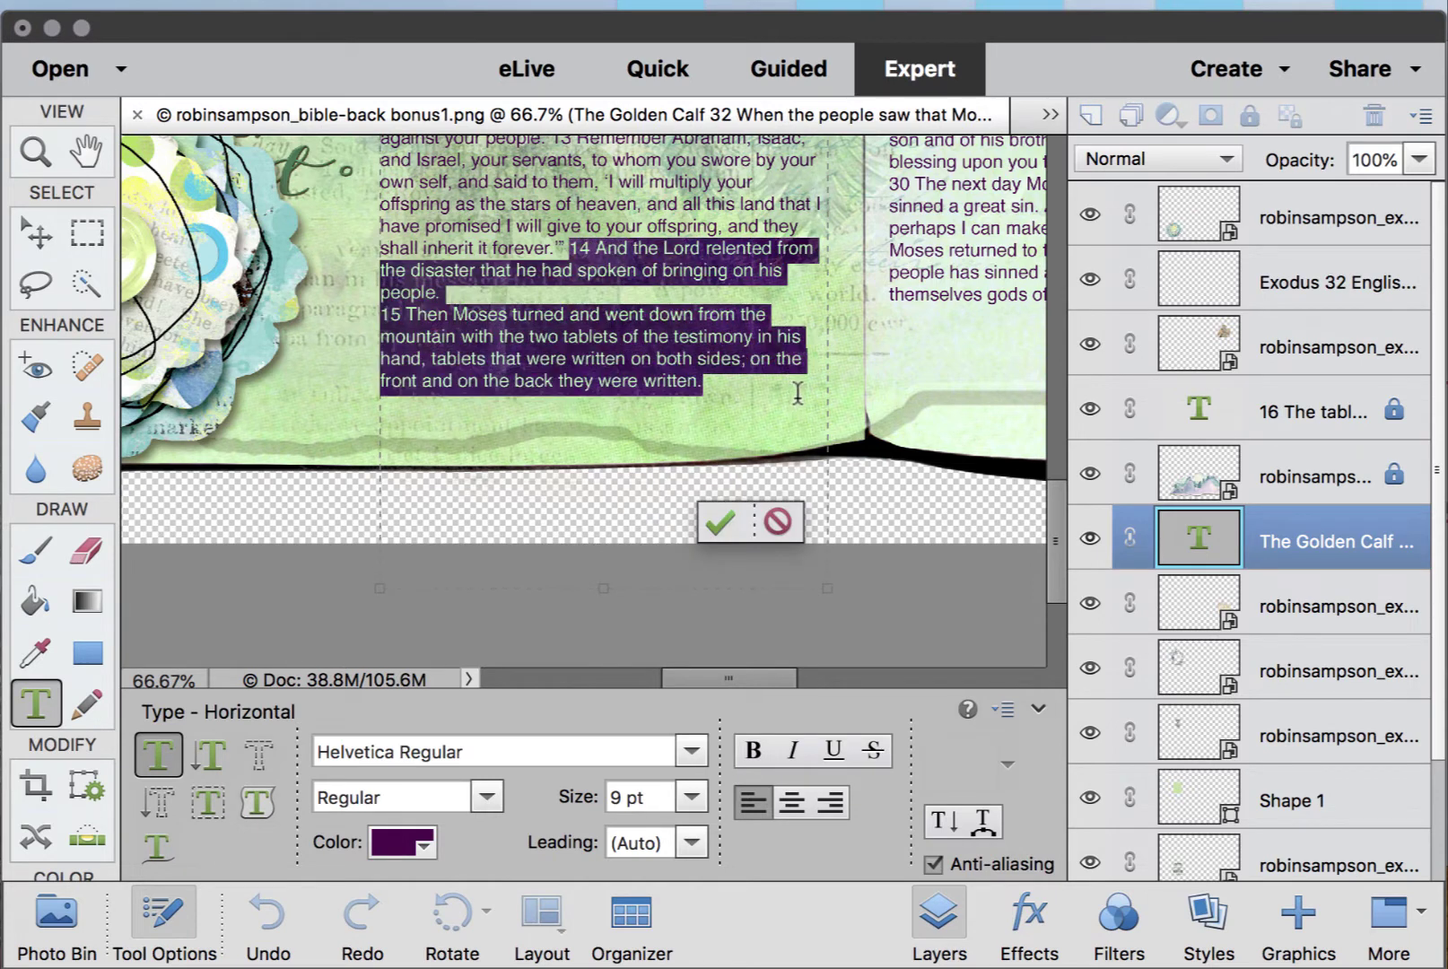
{"action": "key", "text": "BackSpace"}
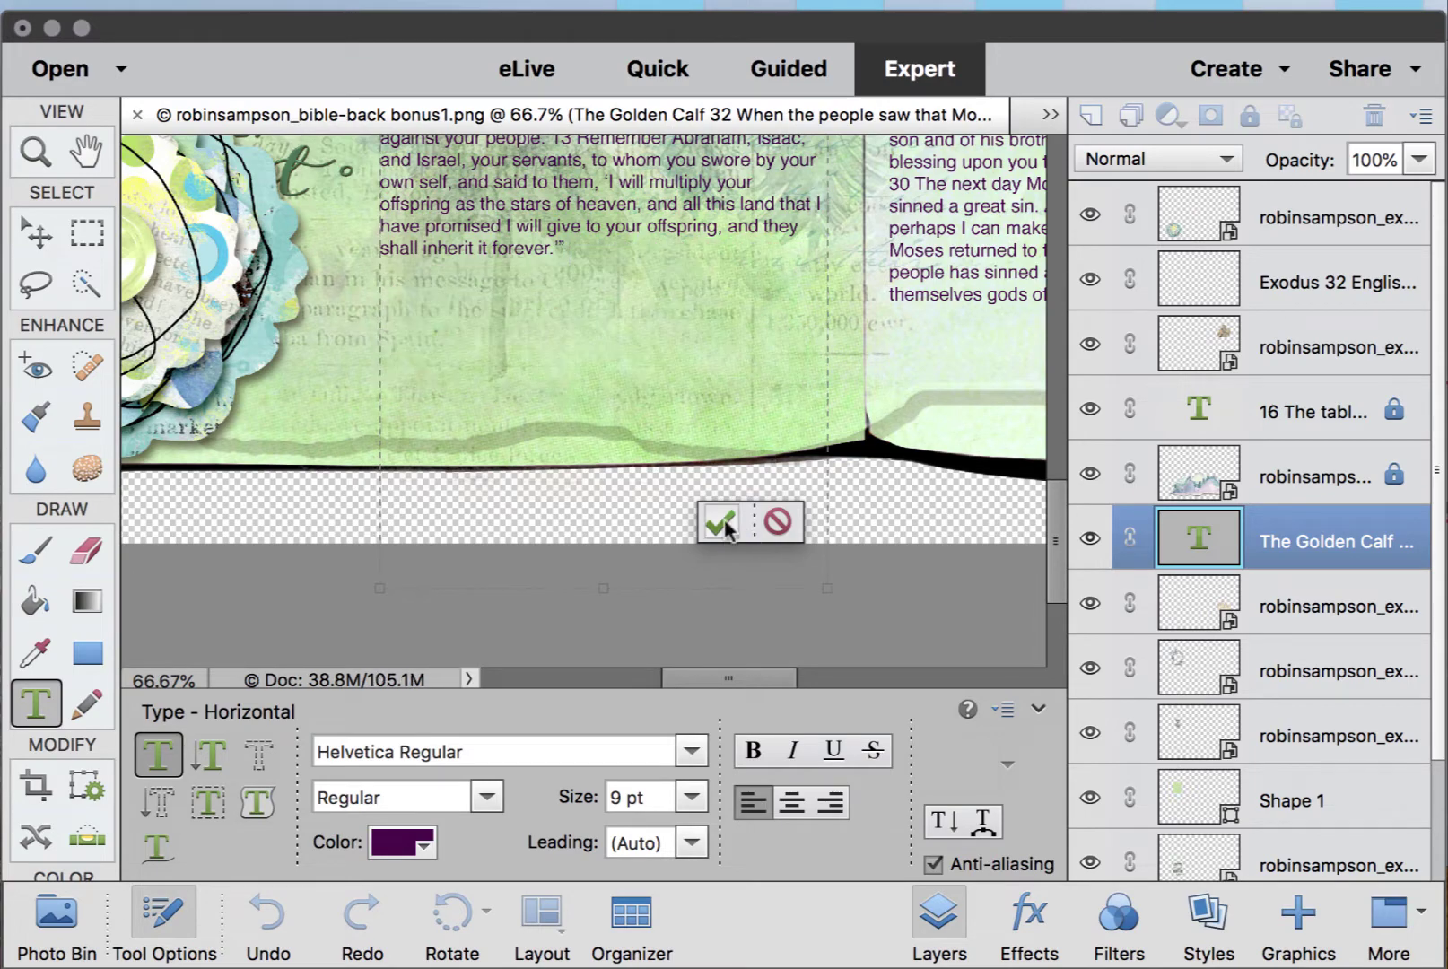
{"action": "left_click", "coordinate": [721, 523]}
- Unlock the right page's passage layer and paste verses 14 and 15 before verse 16
{"action": "scroll", "coordinate": [695, 452], "scroll_direction": "up", "scroll_amount": 10}
{"action": "scroll", "coordinate": [694, 452], "scroll_direction": "right", "scroll_amount": 10}
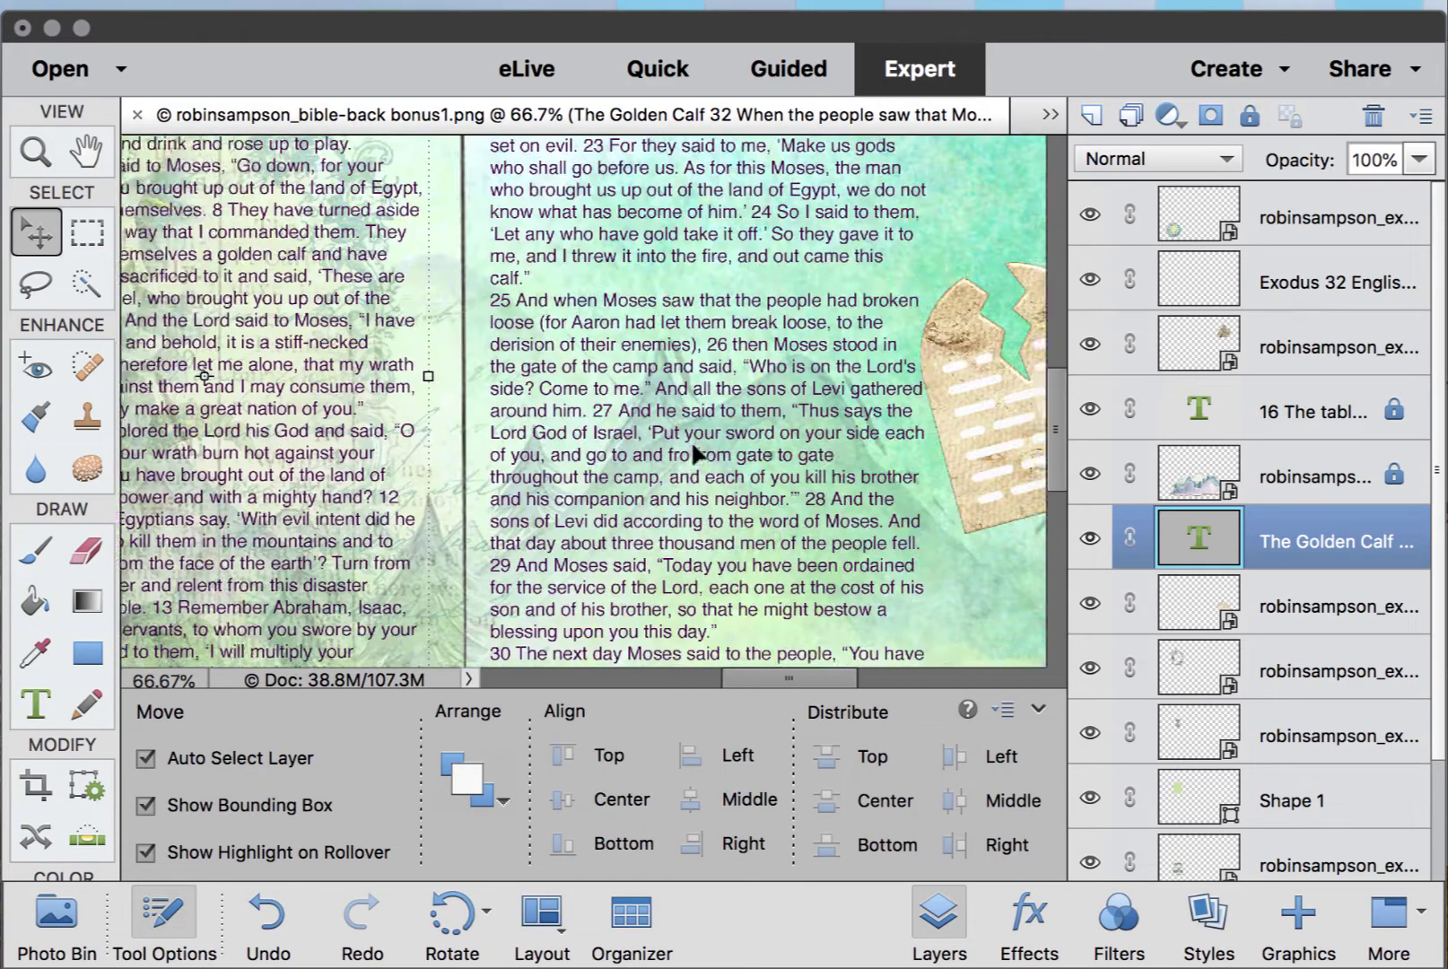
{"action": "scroll", "coordinate": [499, 472], "scroll_direction": "up", "scroll_amount": 5}
{"action": "scroll", "coordinate": [500, 471], "scroll_direction": "right", "scroll_amount": 1}
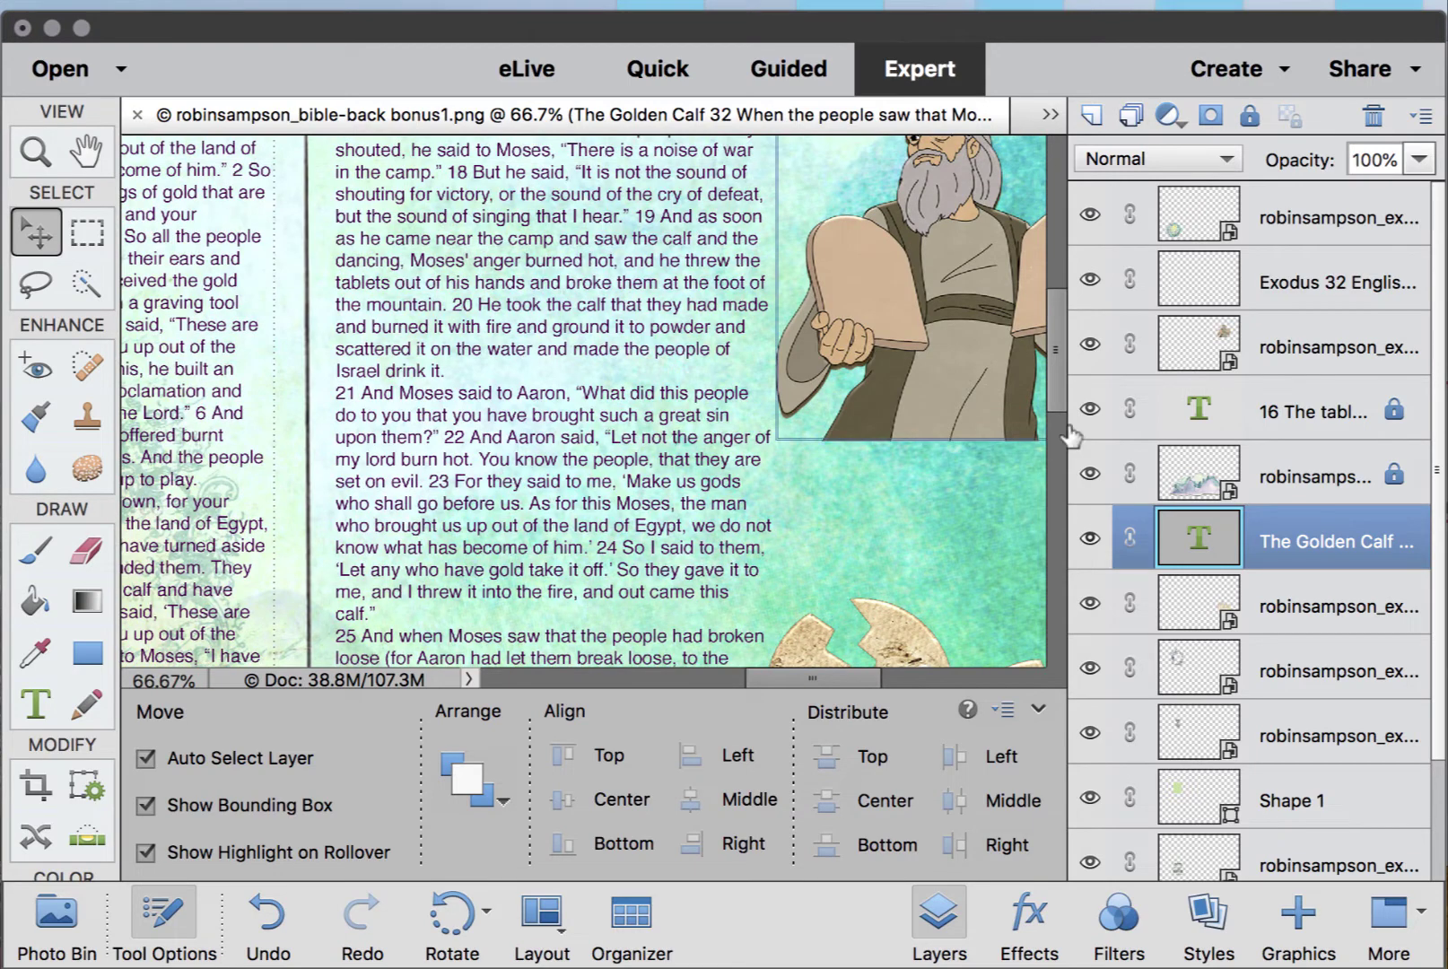
{"action": "left_click", "coordinate": [1394, 409]}
{"action": "scroll", "coordinate": [779, 372], "scroll_direction": "up", "scroll_amount": 3}
{"action": "scroll", "coordinate": [779, 372], "scroll_direction": "left", "scroll_amount": 1}
{"action": "scroll", "coordinate": [773, 360], "scroll_direction": "up", "scroll_amount": 3}
{"action": "left_click", "coordinate": [375, 444]}
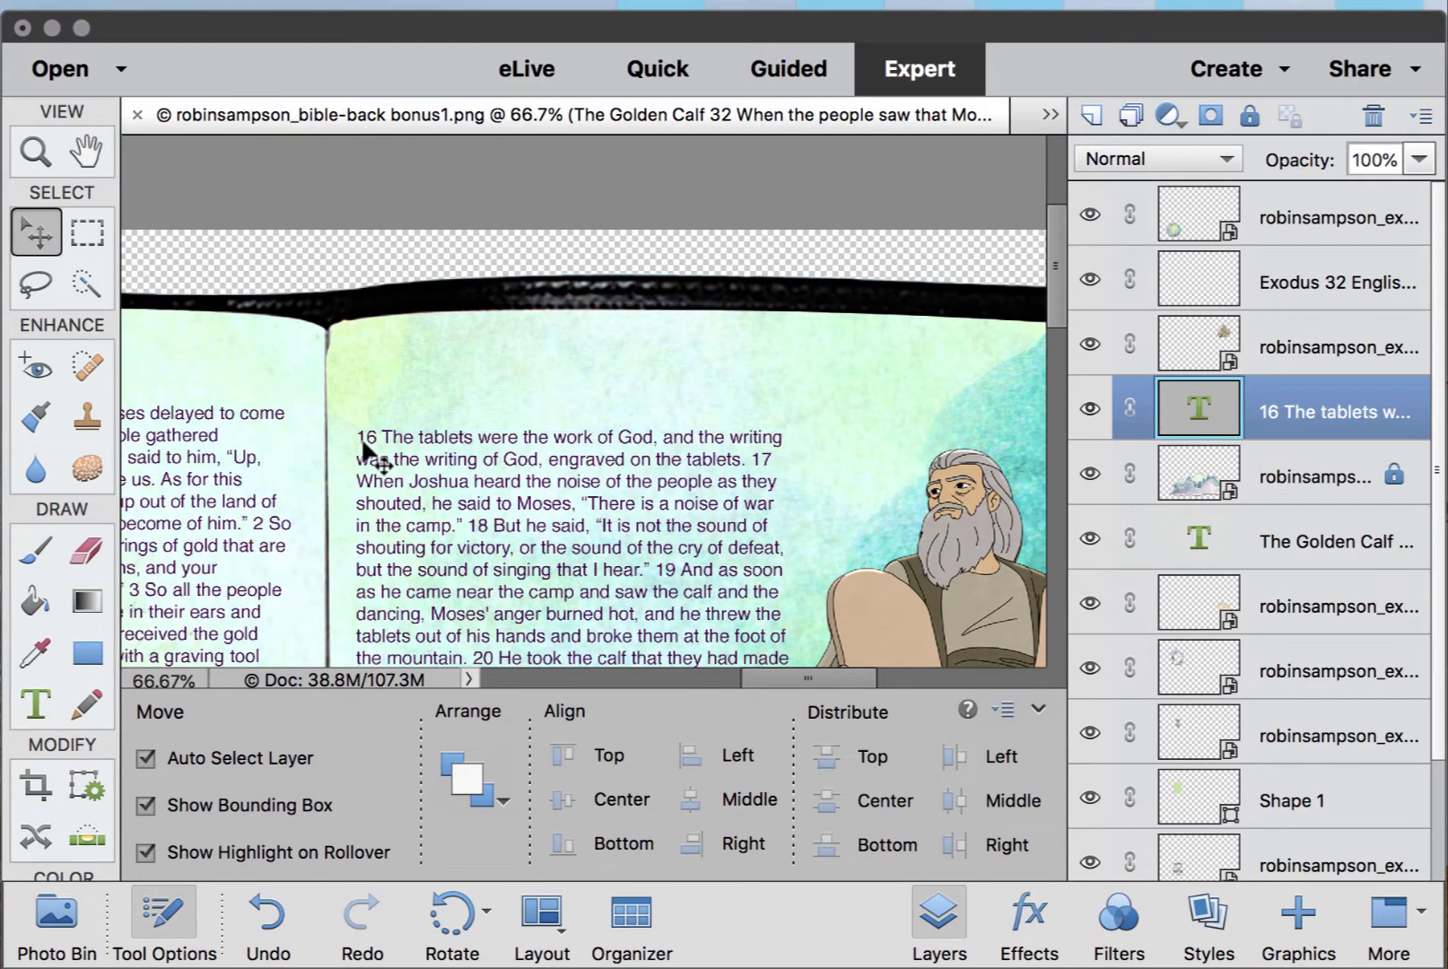
{"action": "double_click", "coordinate": [364, 437]}
{"action": "left_click", "coordinate": [364, 438]}
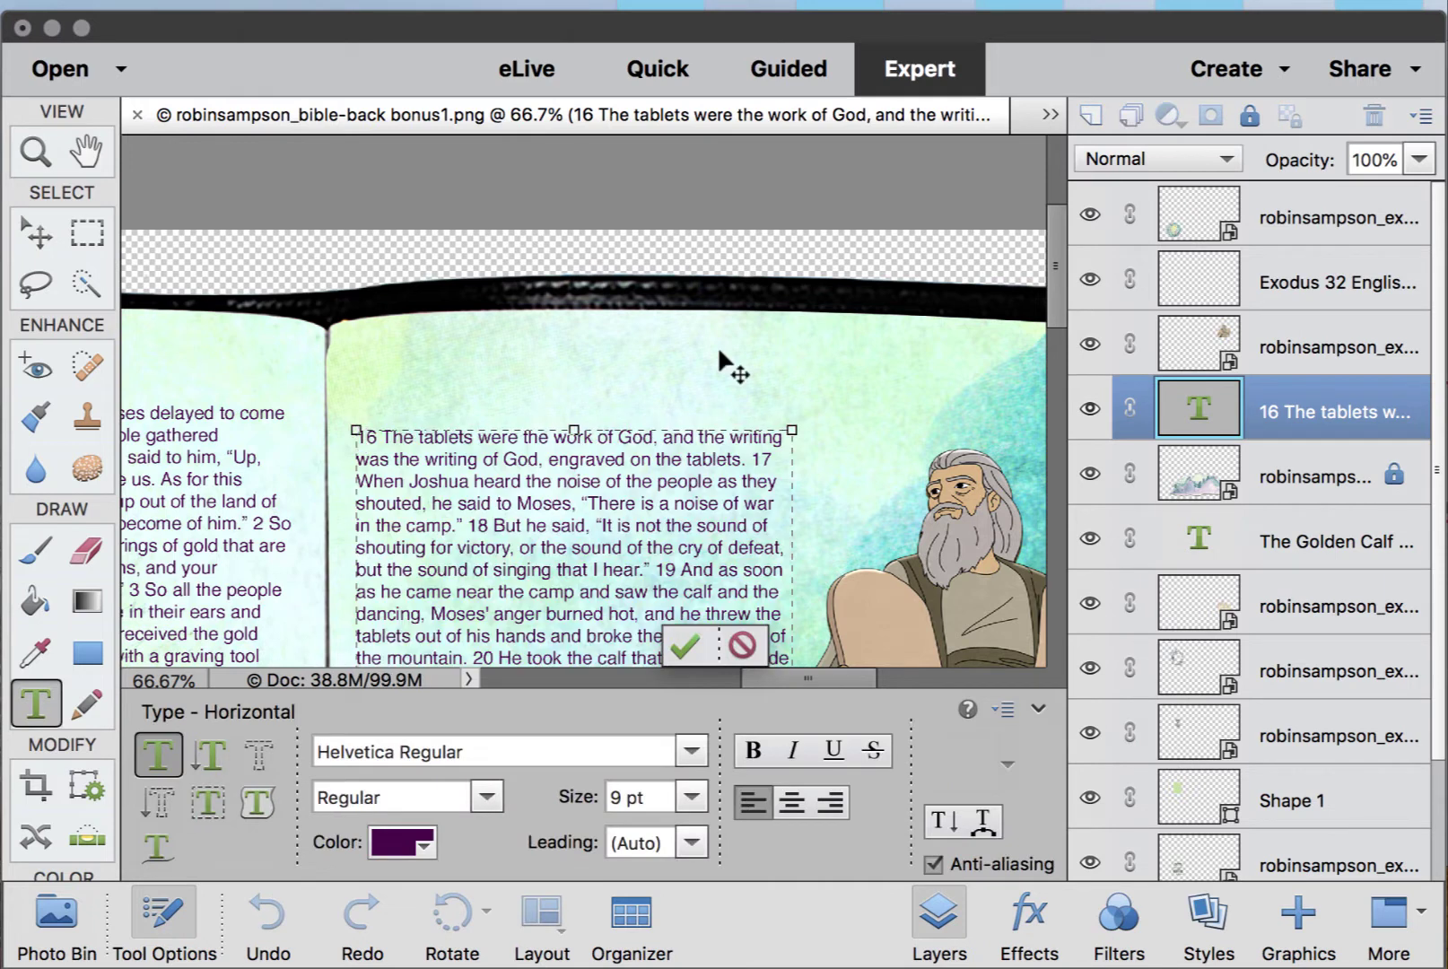
{"action": "key", "text": "super+v"}
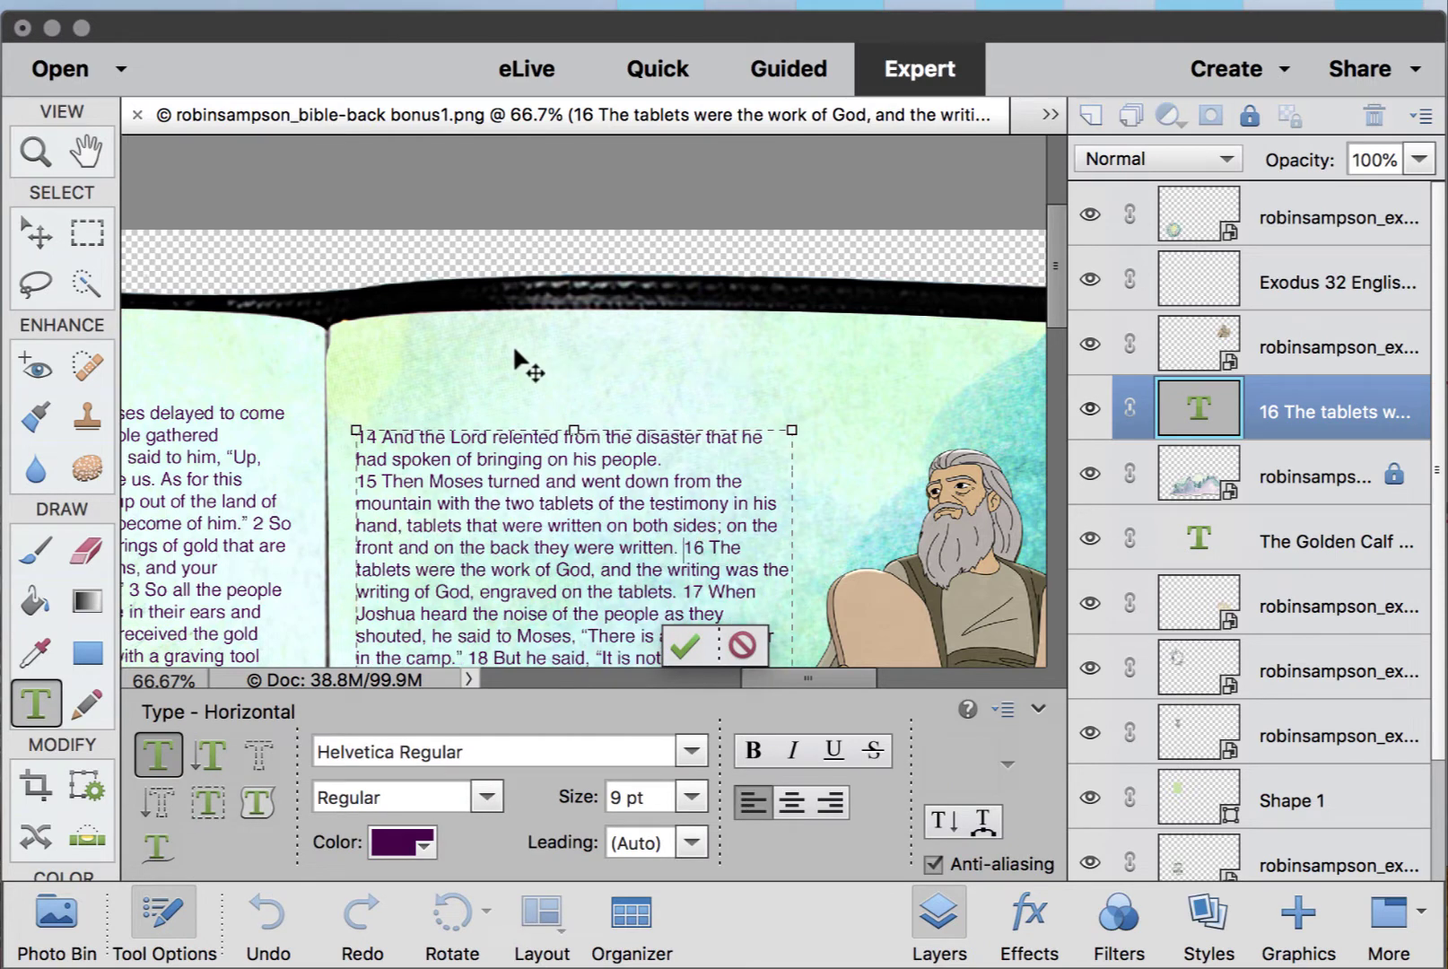
- Extend the right page's passage text box downward and remove the text from verse 30 onward
{"action": "scroll", "coordinate": [491, 364], "scroll_direction": "down", "scroll_amount": 1}
{"action": "scroll", "coordinate": [491, 363], "scroll_direction": "down", "scroll_amount": 10}
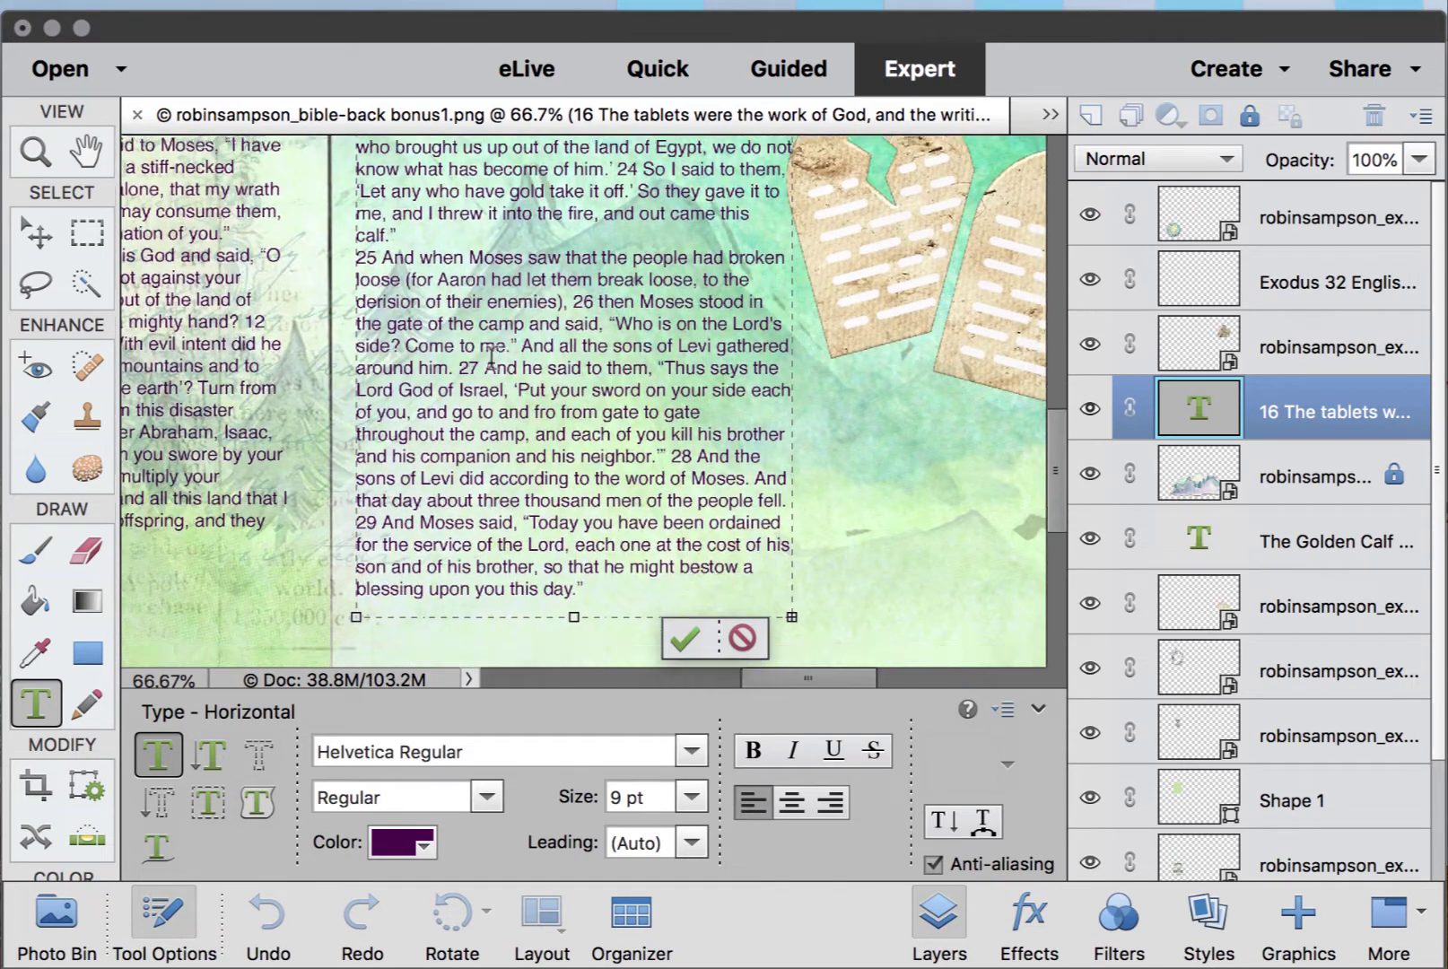
{"action": "left_click_drag", "start_coordinate": [575, 440], "coordinate": [575, 700]}
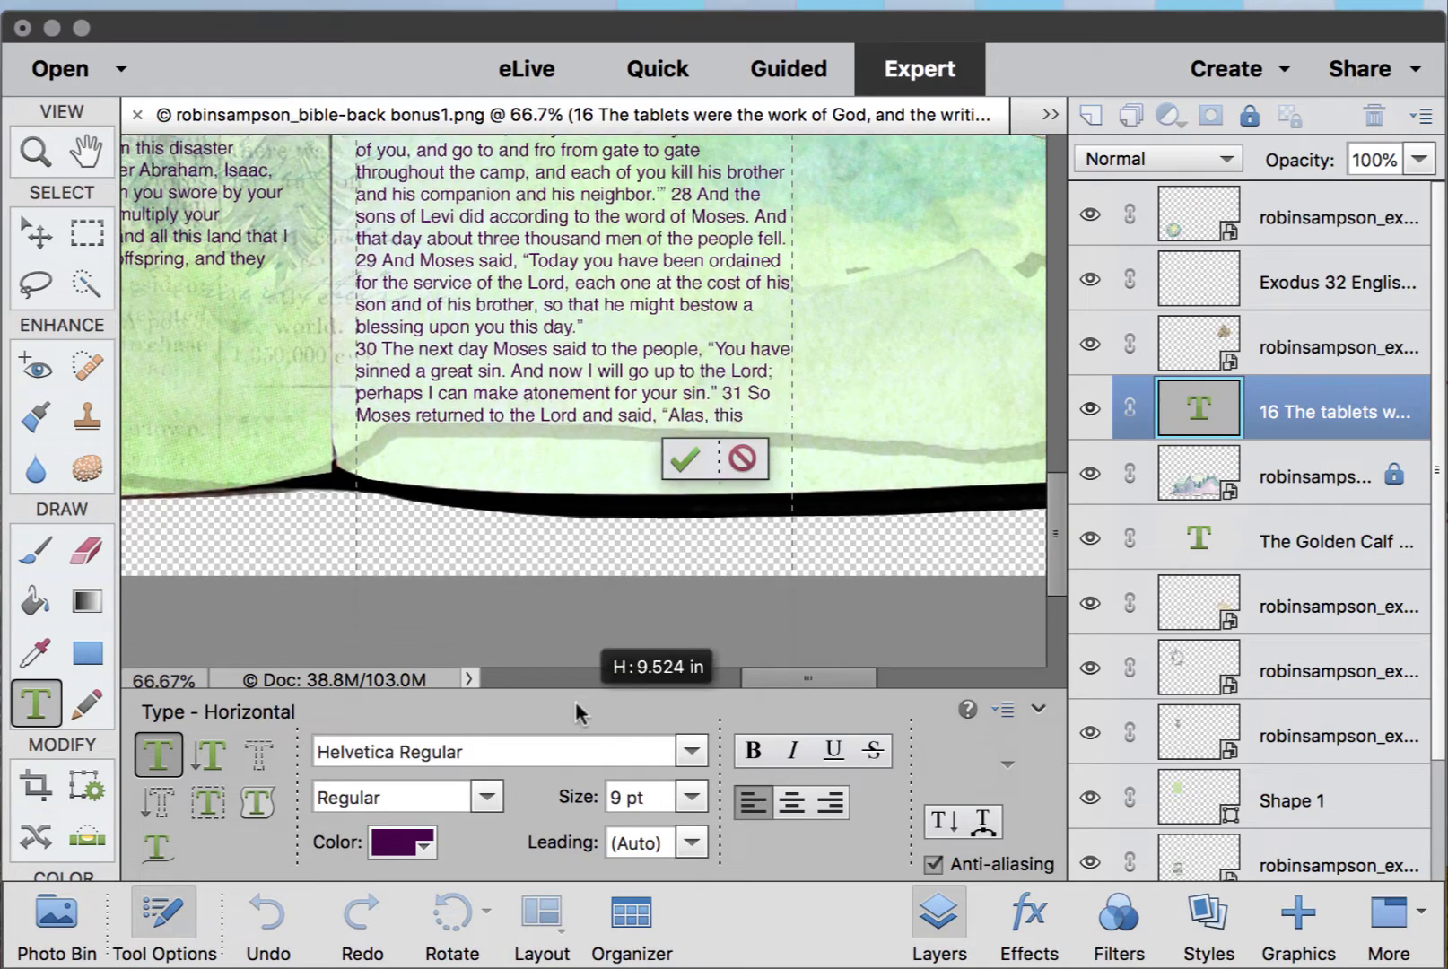
{"action": "left_click_drag", "start_coordinate": [635, 323], "coordinate": [753, 715]}
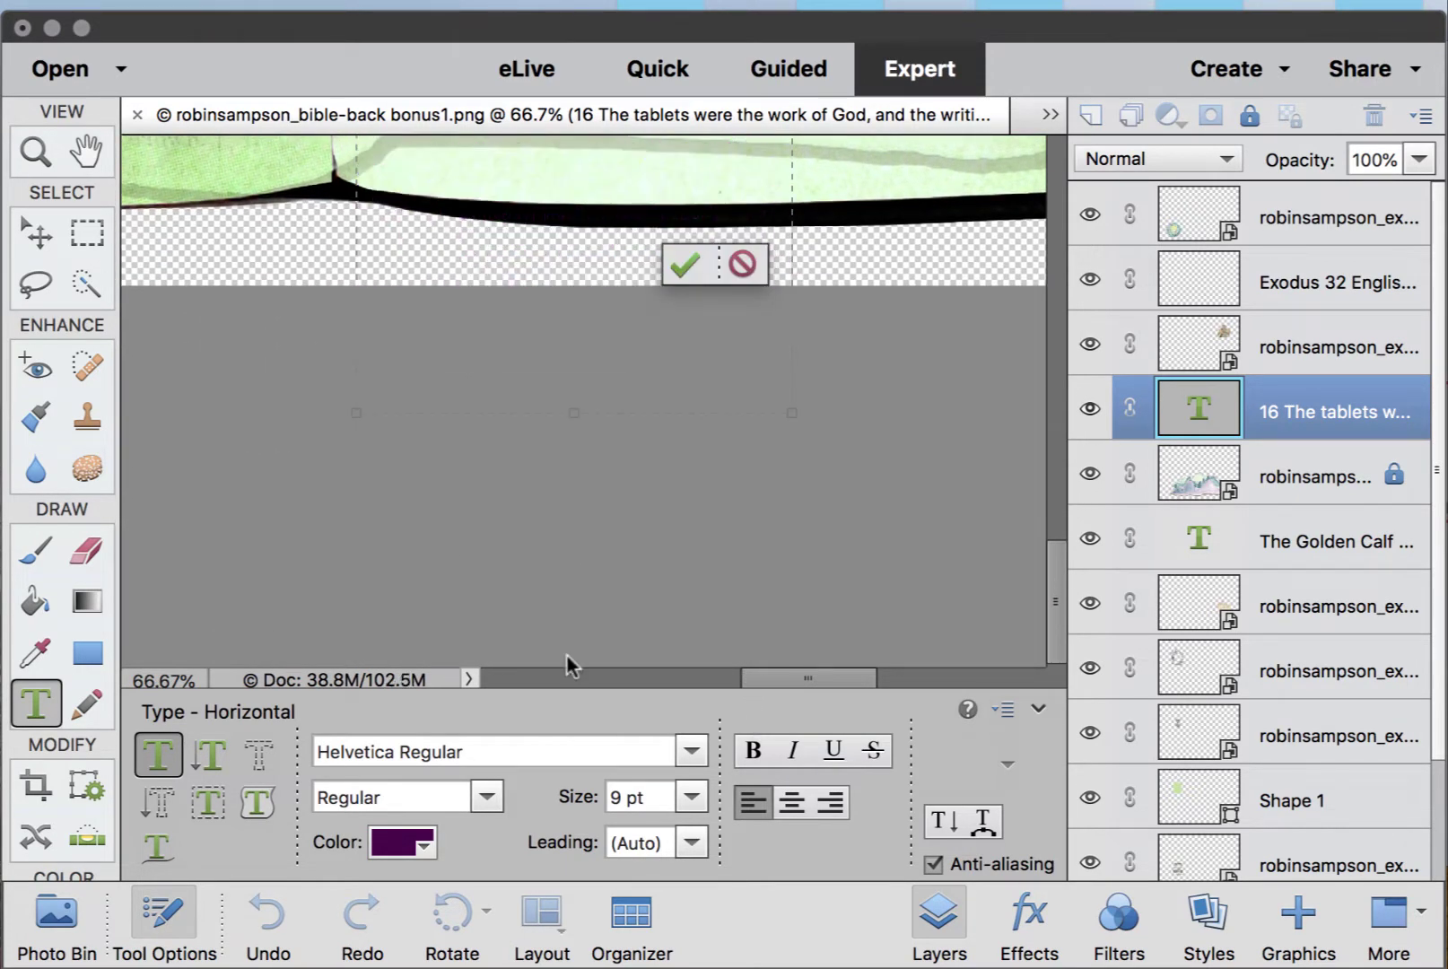
{"action": "scroll", "coordinate": [584, 629], "scroll_direction": "up", "scroll_amount": 10}
{"action": "left_click", "coordinate": [649, 646]}
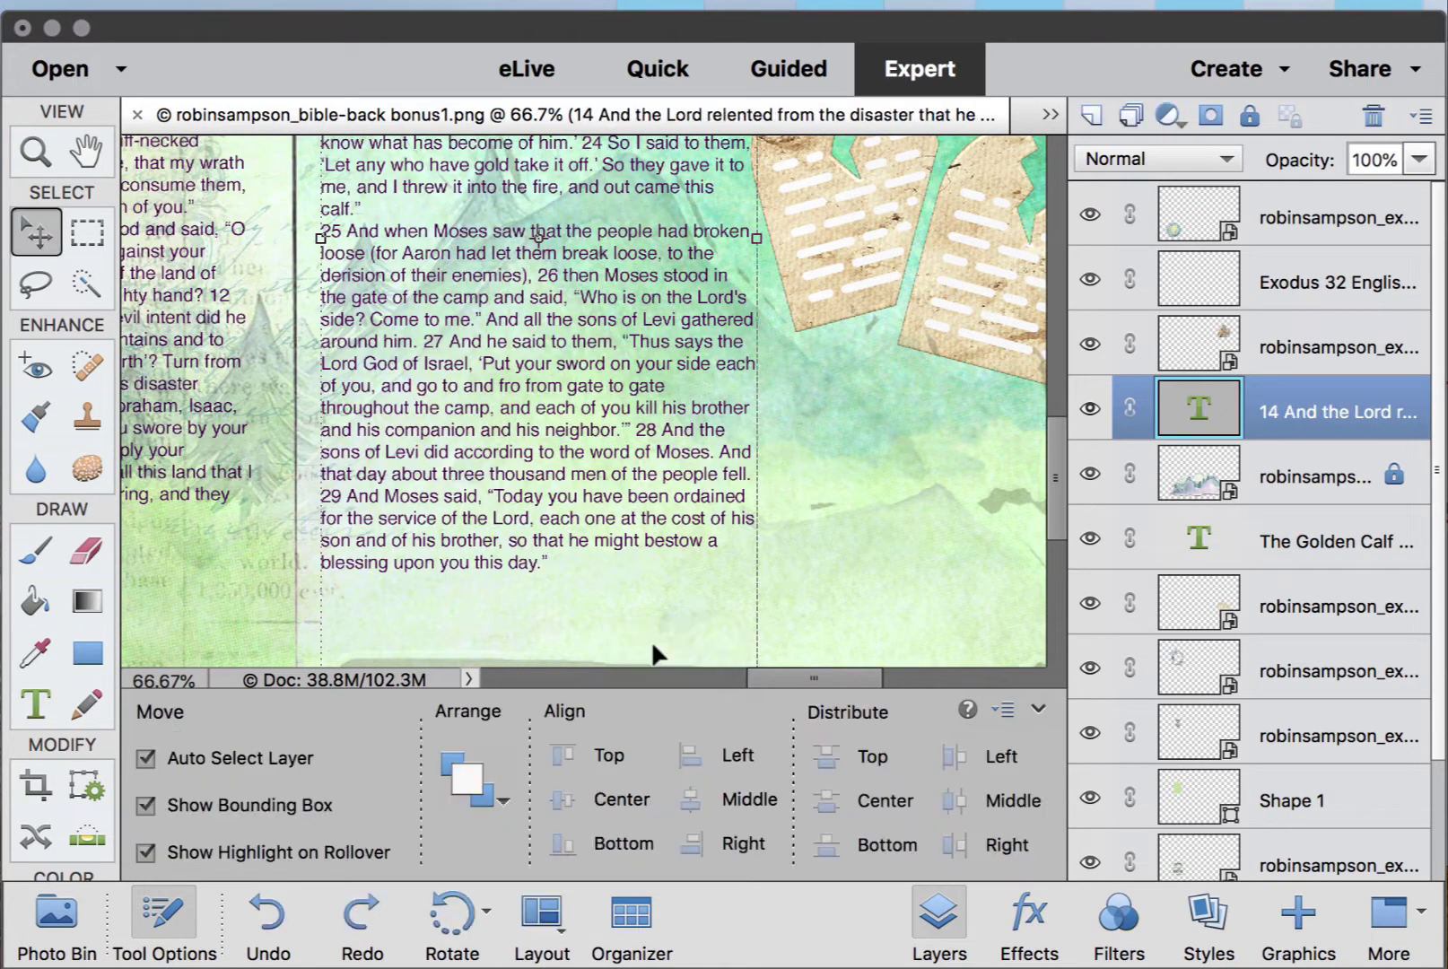
- Lock both passage text layers, the one starting at verse 14 and the Golden Calf one
{"action": "left_click", "coordinate": [1250, 117]}
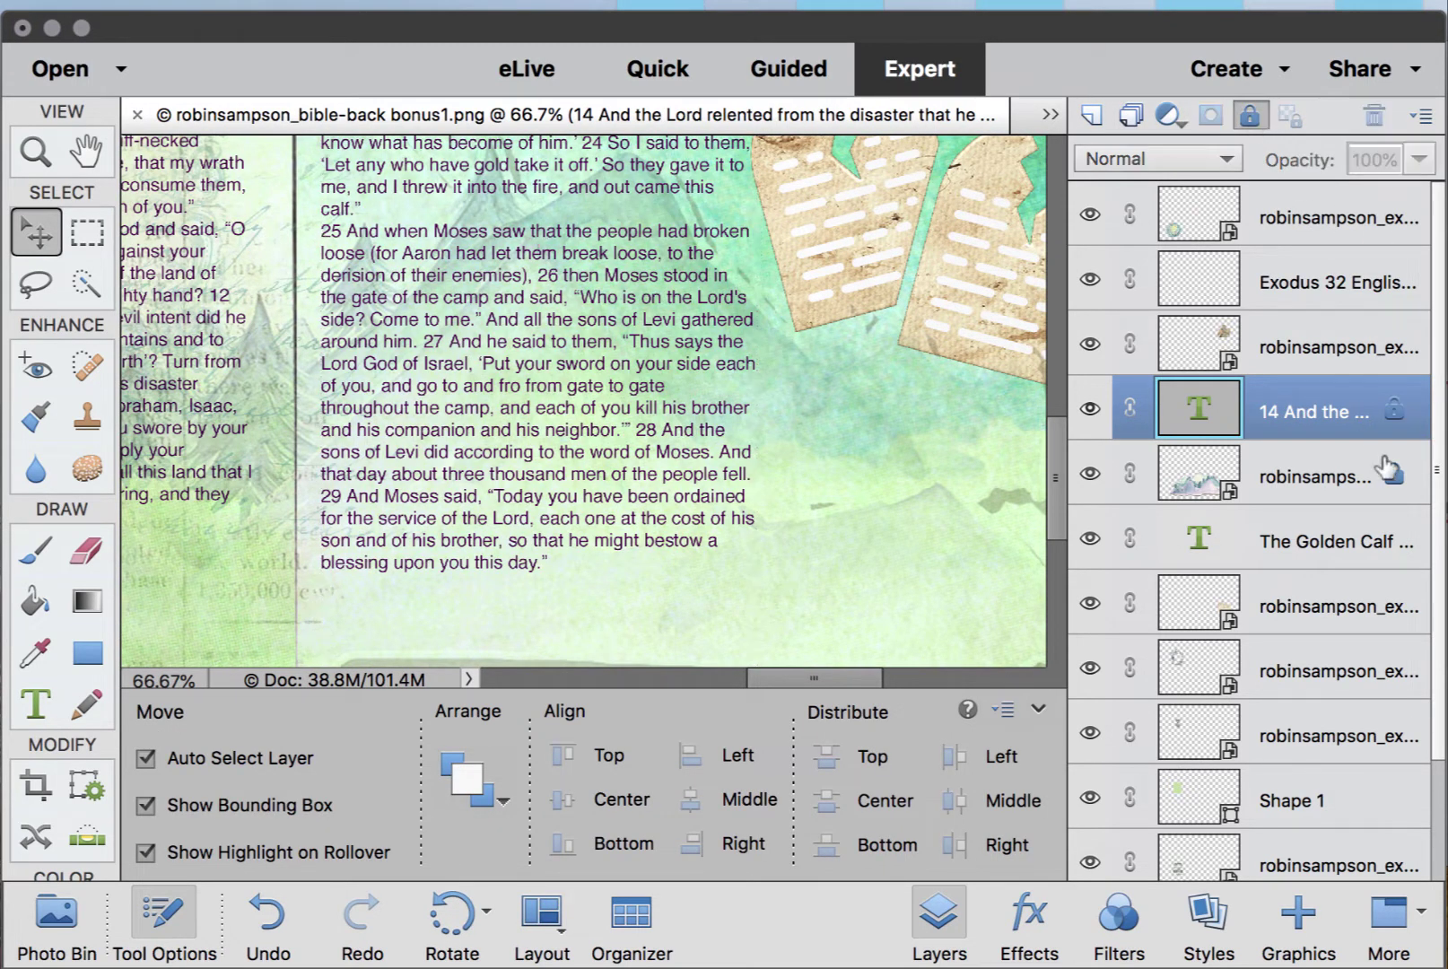
{"action": "left_click", "coordinate": [1337, 549]}
{"action": "left_click", "coordinate": [1250, 117]}
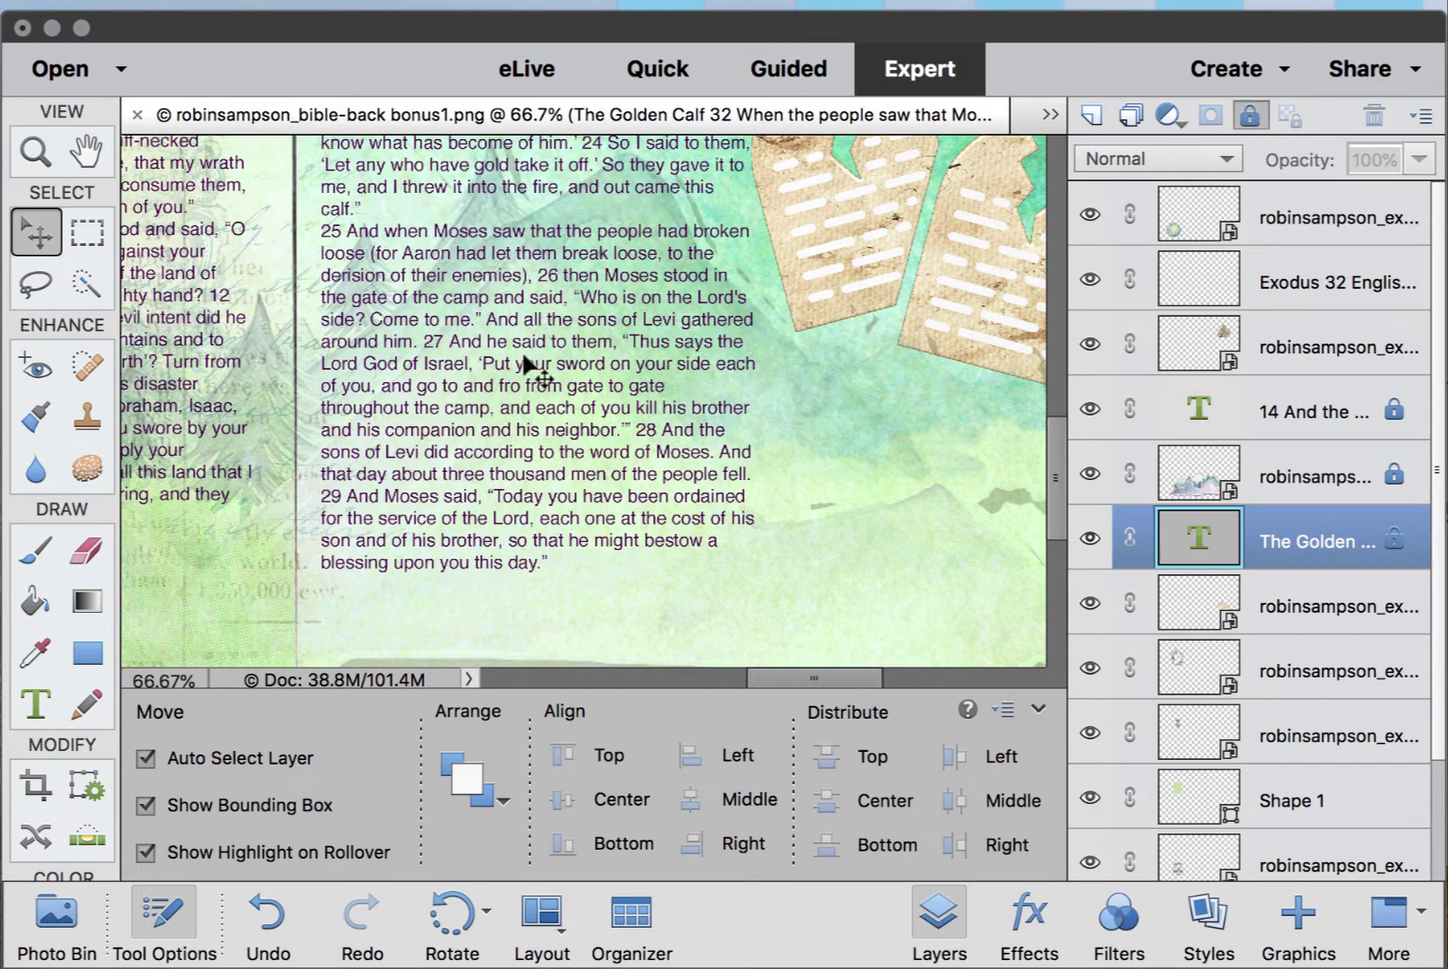
- Shrink the layered paper flower to about 39% of its width and place it on the left page beneath the "walk by faith" lettering
{"action": "scroll", "coordinate": [543, 363], "scroll_direction": "left", "scroll_amount": 10}
{"action": "scroll", "coordinate": [543, 359], "scroll_direction": "left", "scroll_amount": 10}
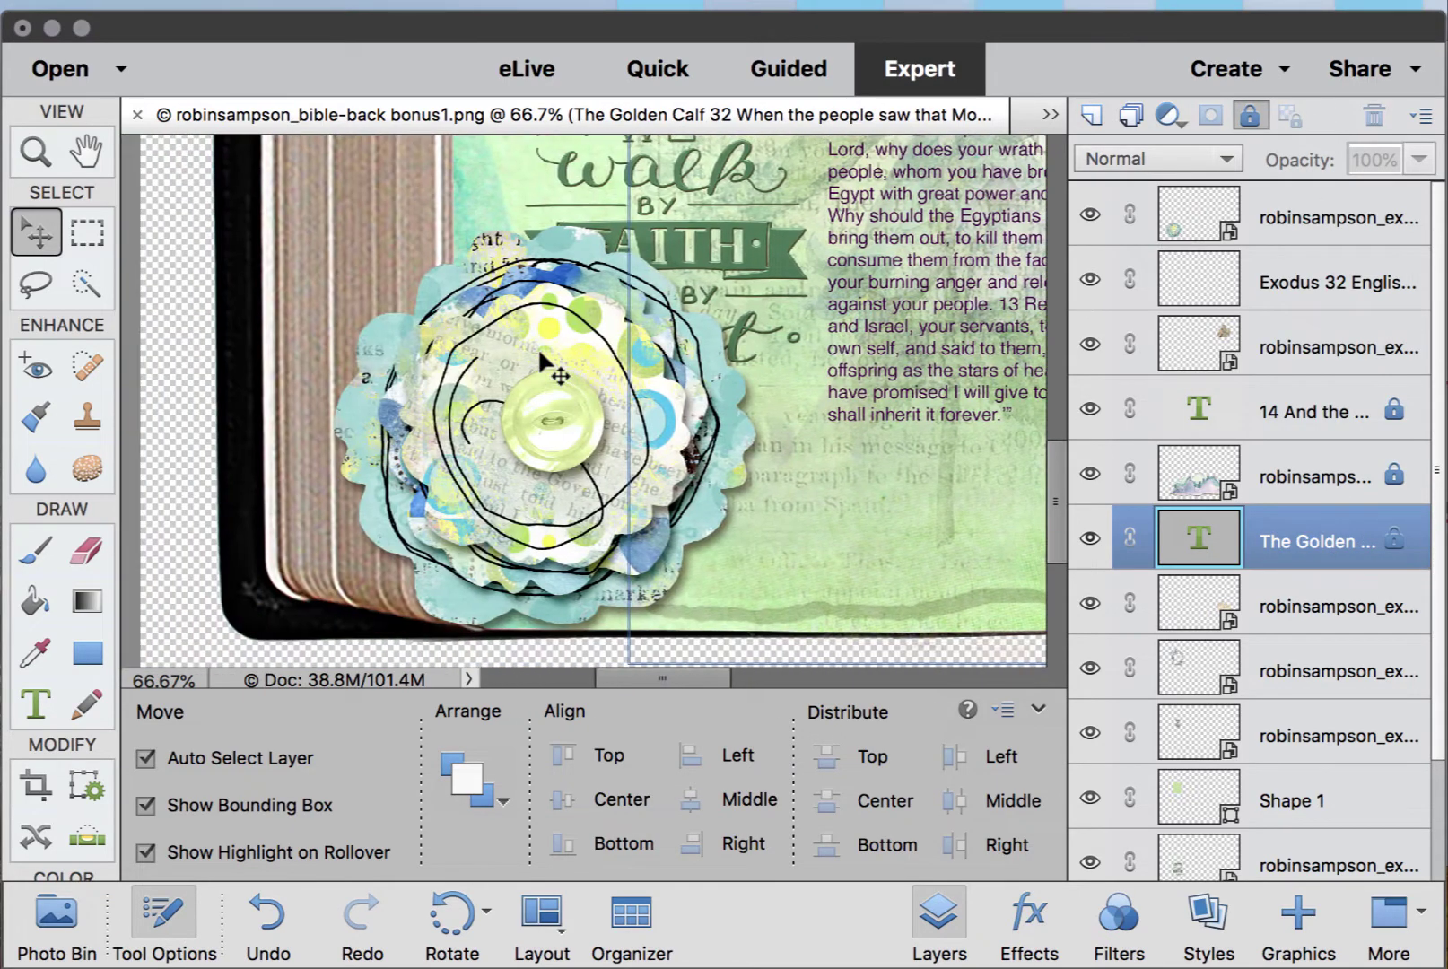
{"action": "left_click", "coordinate": [505, 364]}
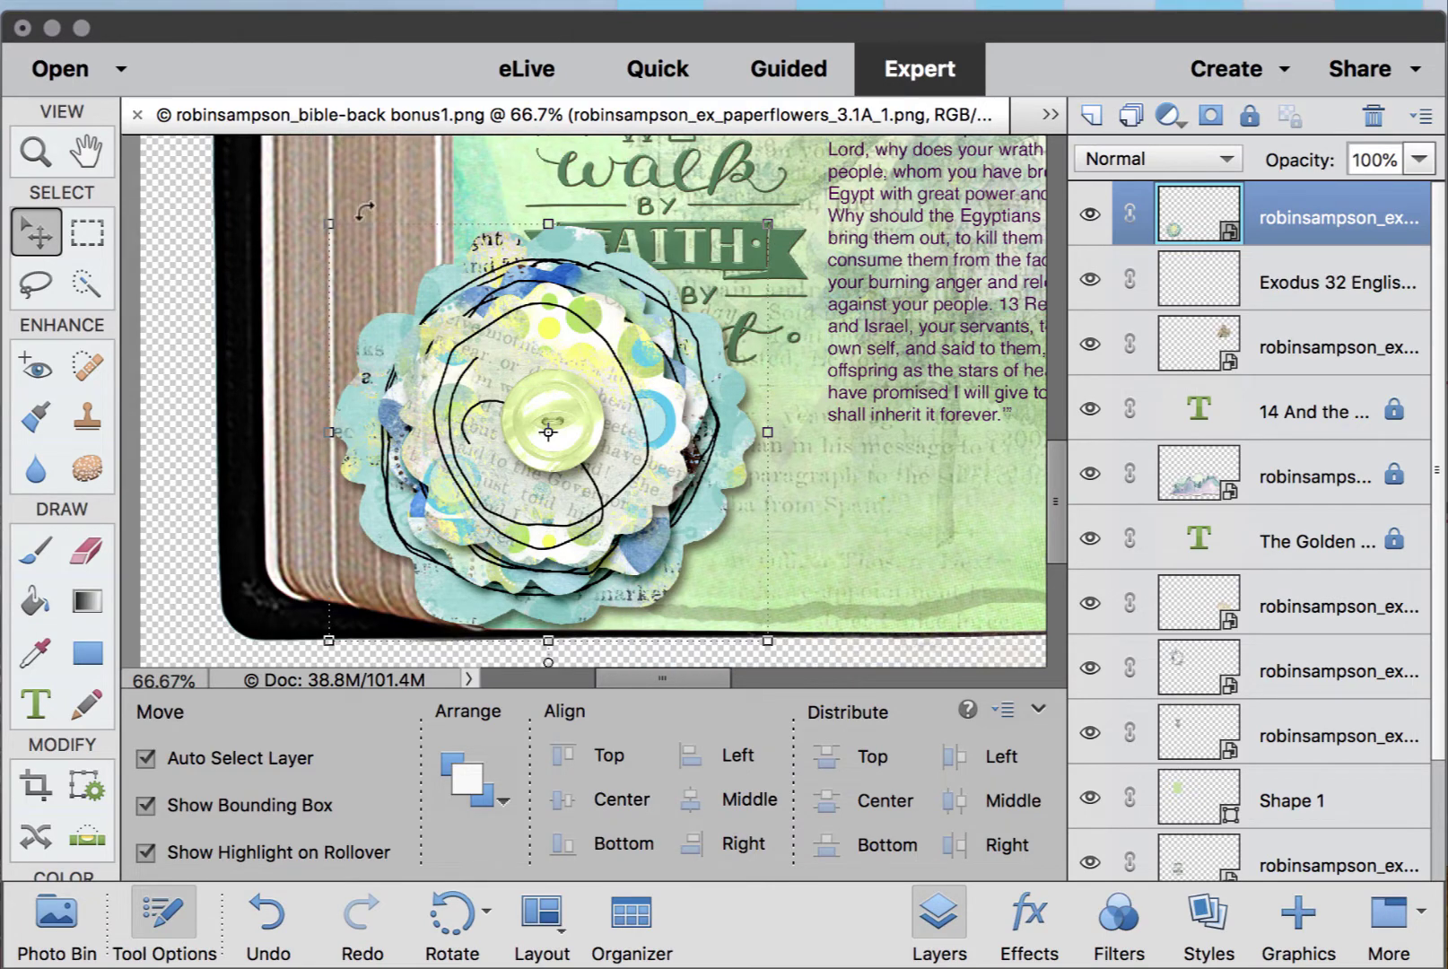
{"action": "left_click_drag", "start_coordinate": [329, 223], "coordinate": [588, 451]}
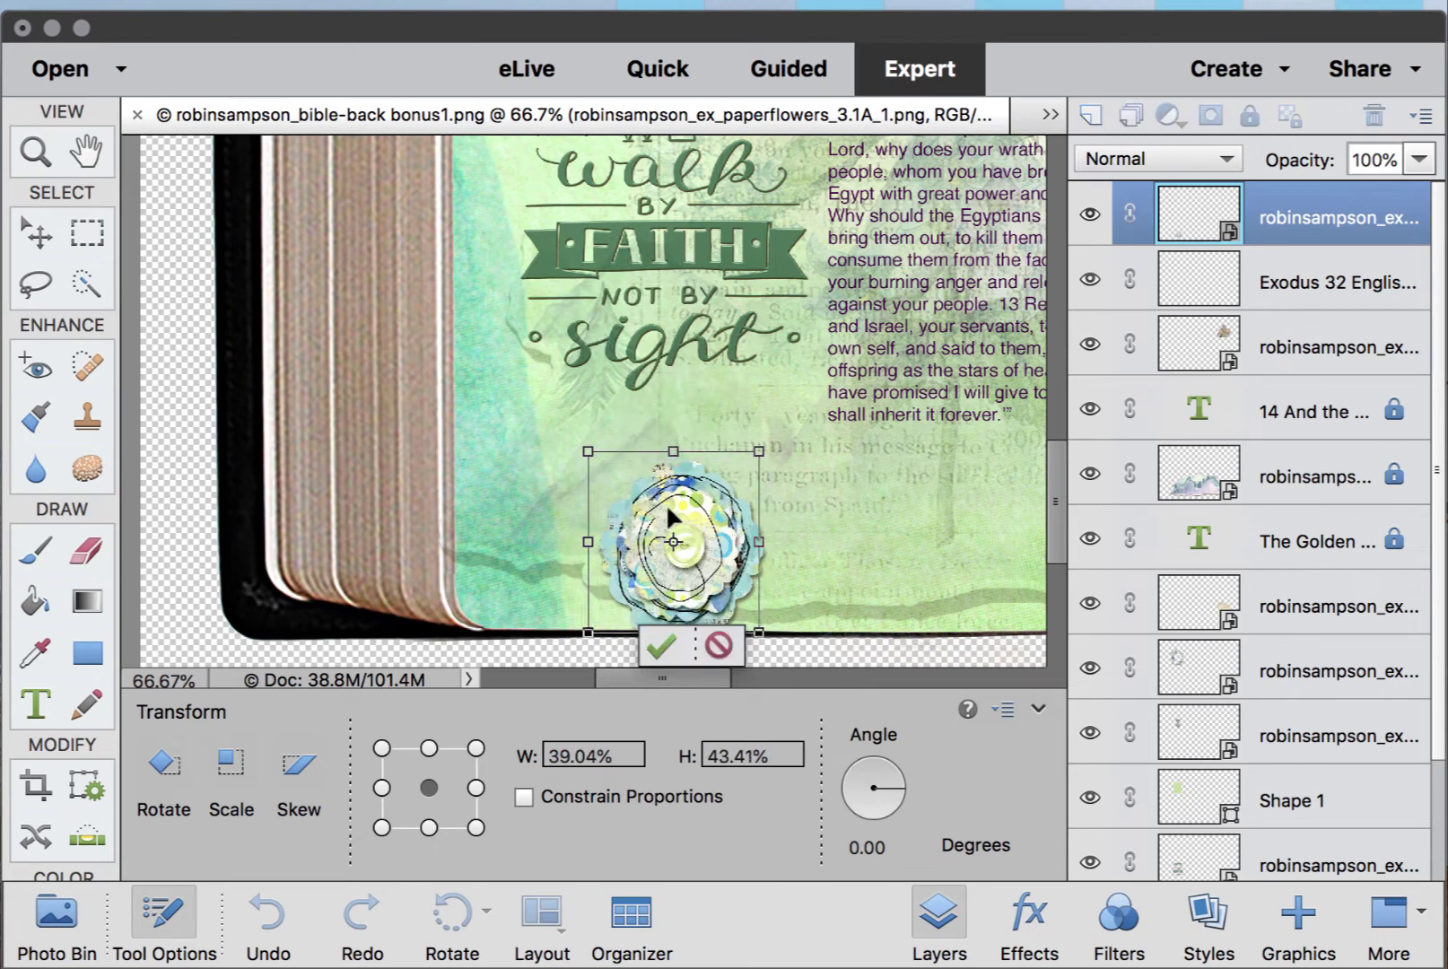
{"action": "left_click_drag", "start_coordinate": [671, 519], "coordinate": [586, 488]}
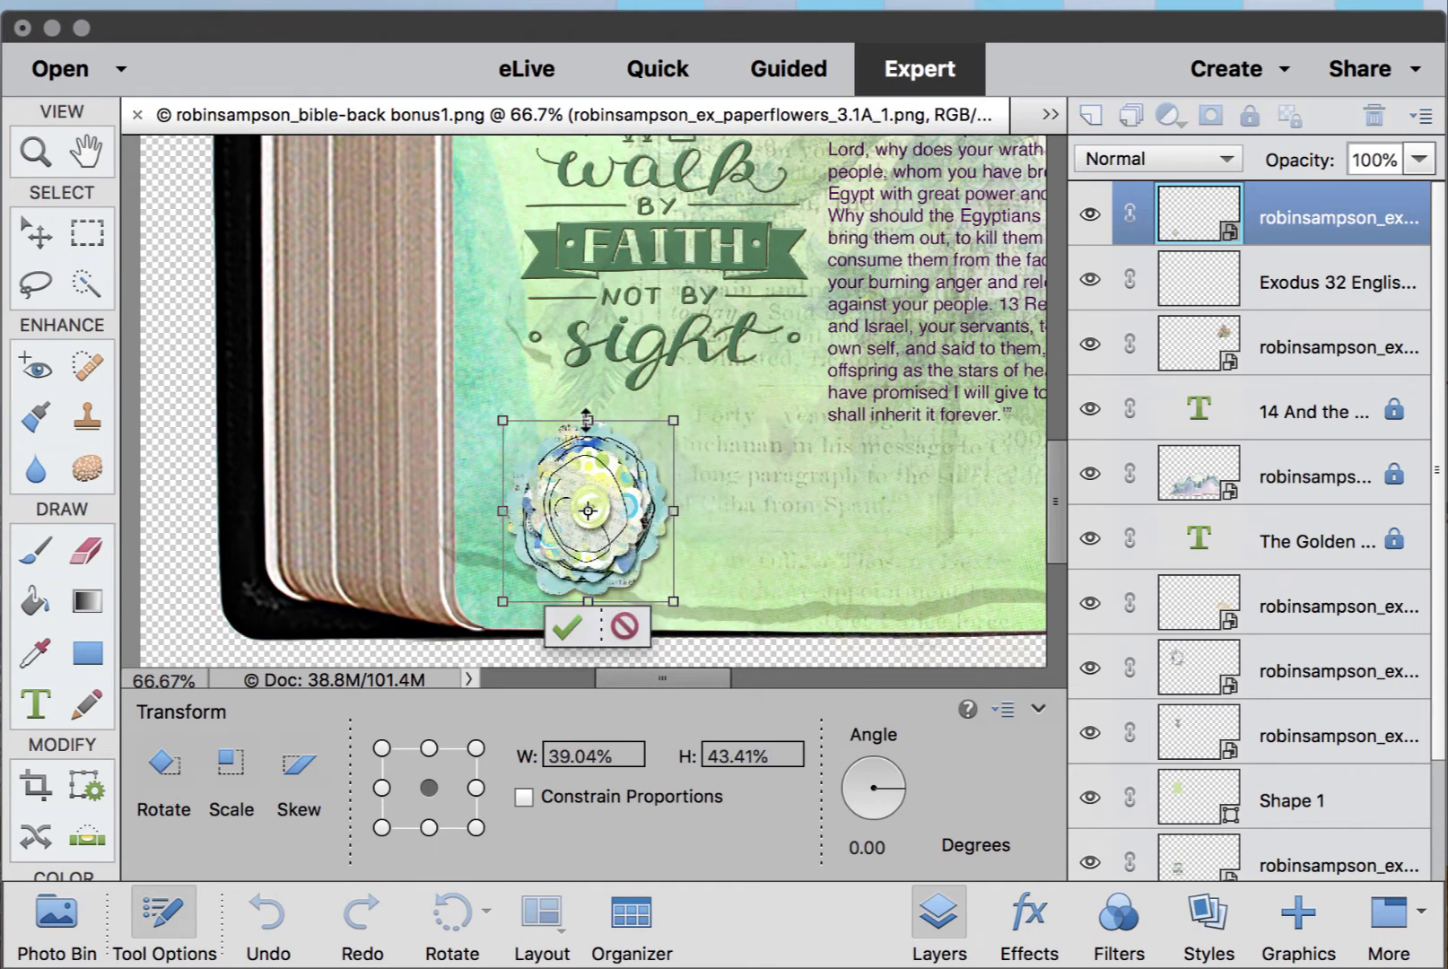
{"action": "left_click_drag", "start_coordinate": [586, 418], "coordinate": [588, 444]}
{"action": "key", "text": "Return"}
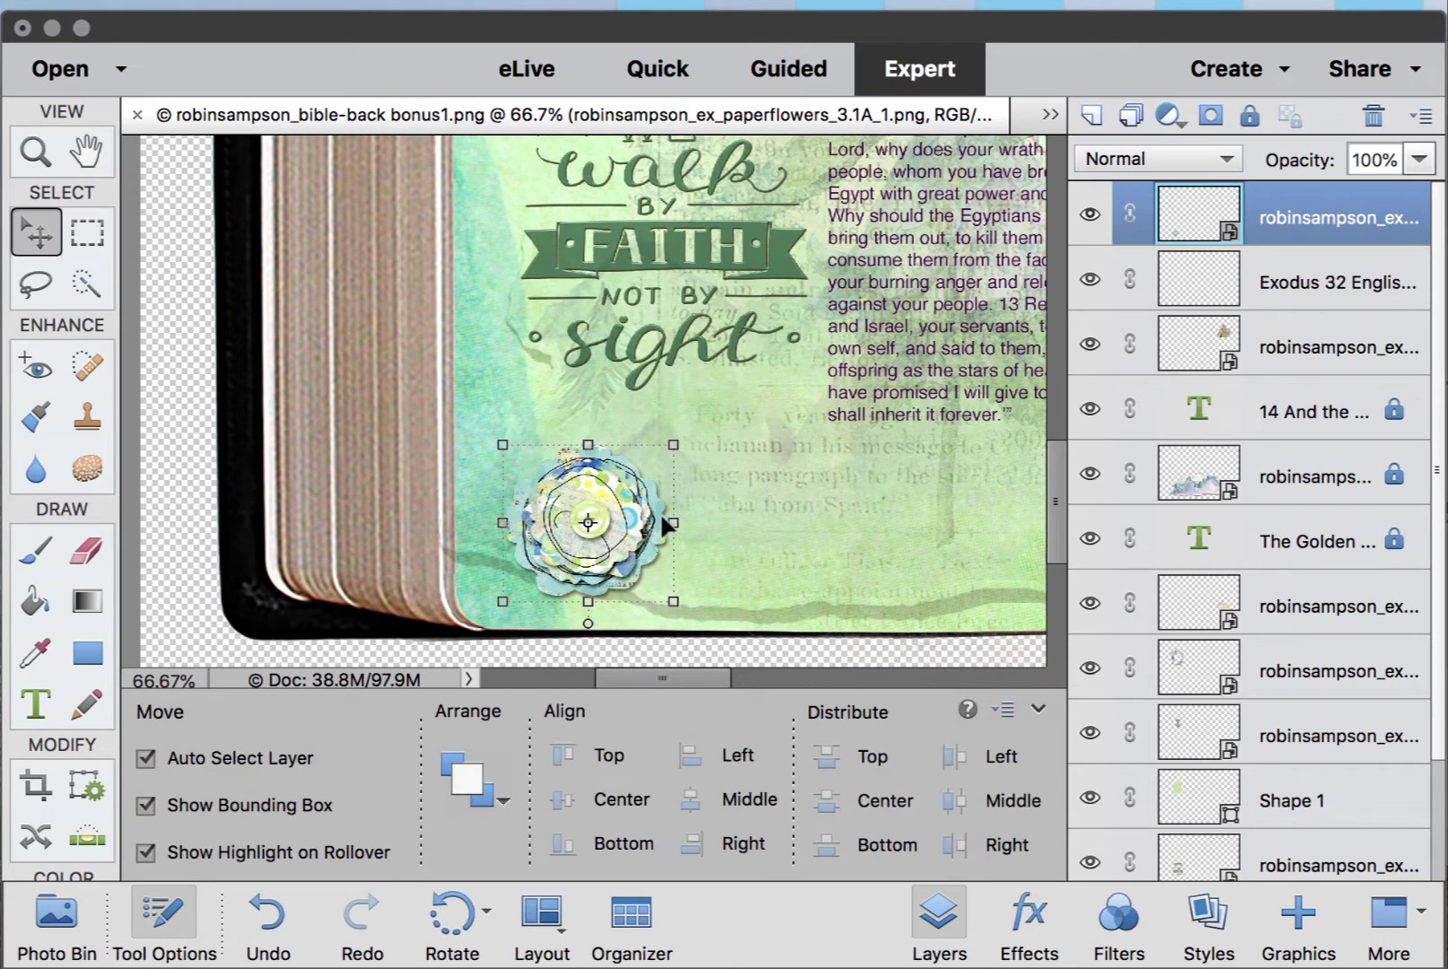
{"action": "mouse_move", "coordinate": [639, 518]}
{"action": "left_mouse_down"}
{"action": "mouse_move", "coordinate": [682, 485]}
{"action": "mouse_move", "coordinate": [649, 494]}
{"action": "left_mouse_up"}
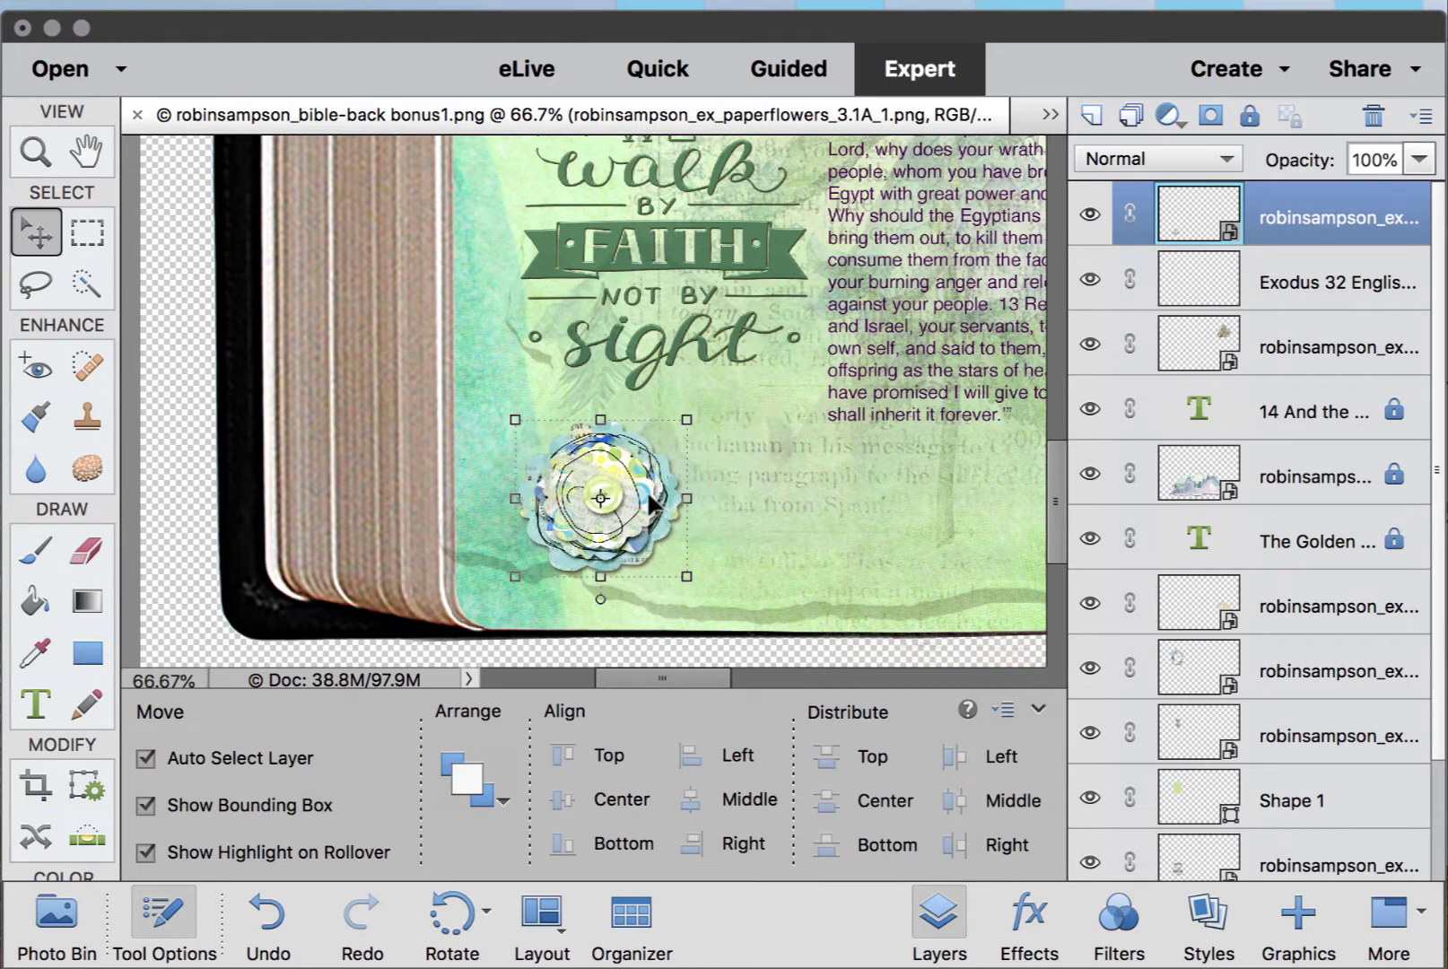
- Add the green pleated rosette with the purple center and place it behind the layered paper flower, overlapping its inner side
{"action": "left_click", "coordinate": [57, 925]}
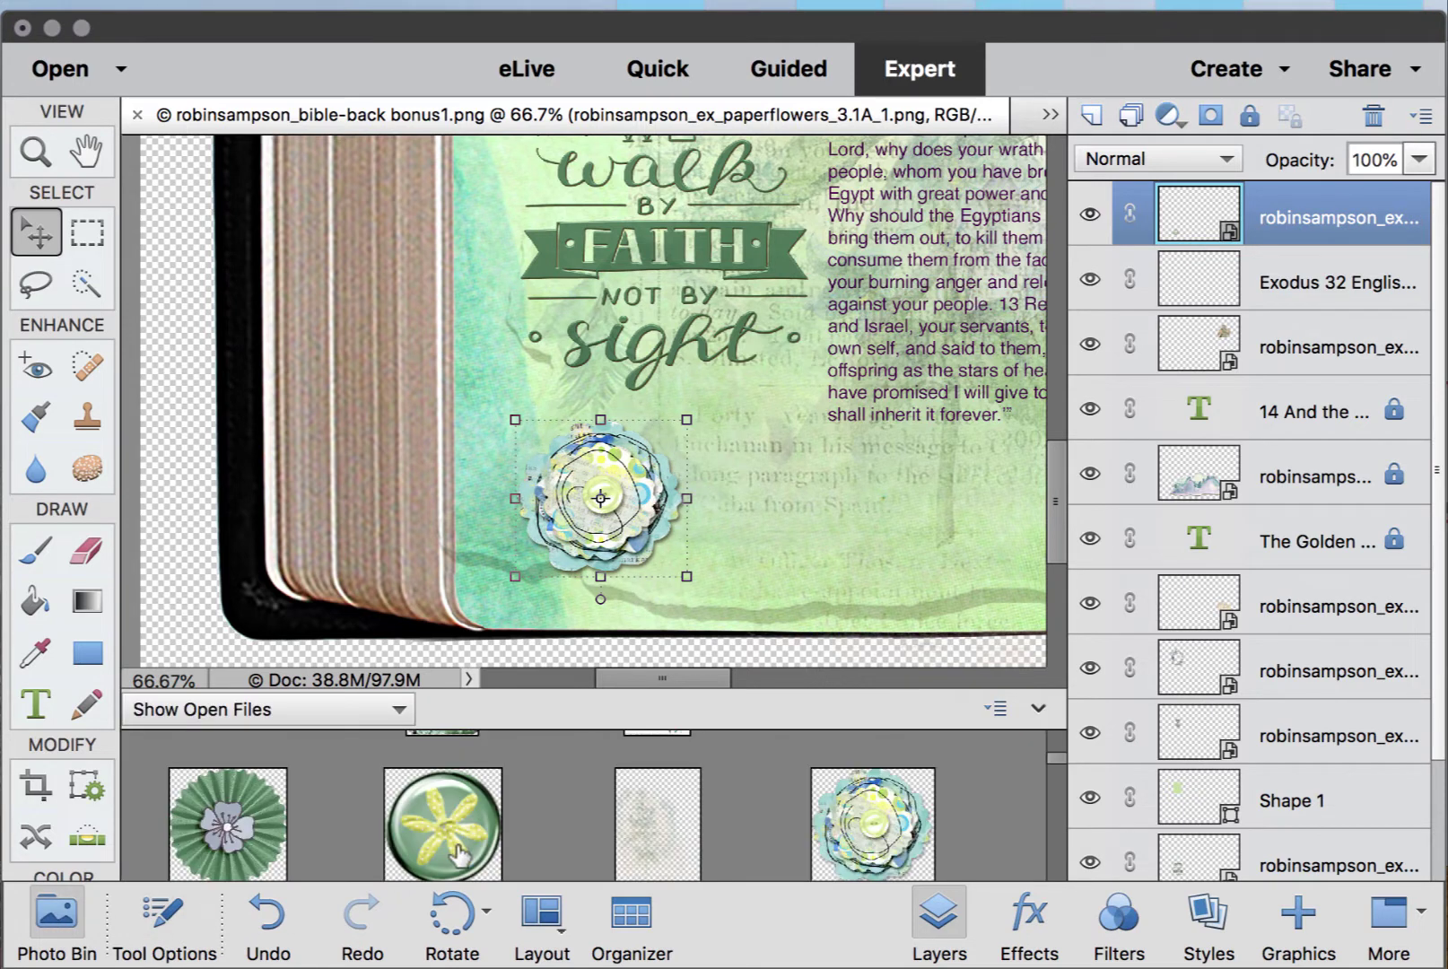
{"action": "left_click_drag", "start_coordinate": [244, 848], "coordinate": [704, 513]}
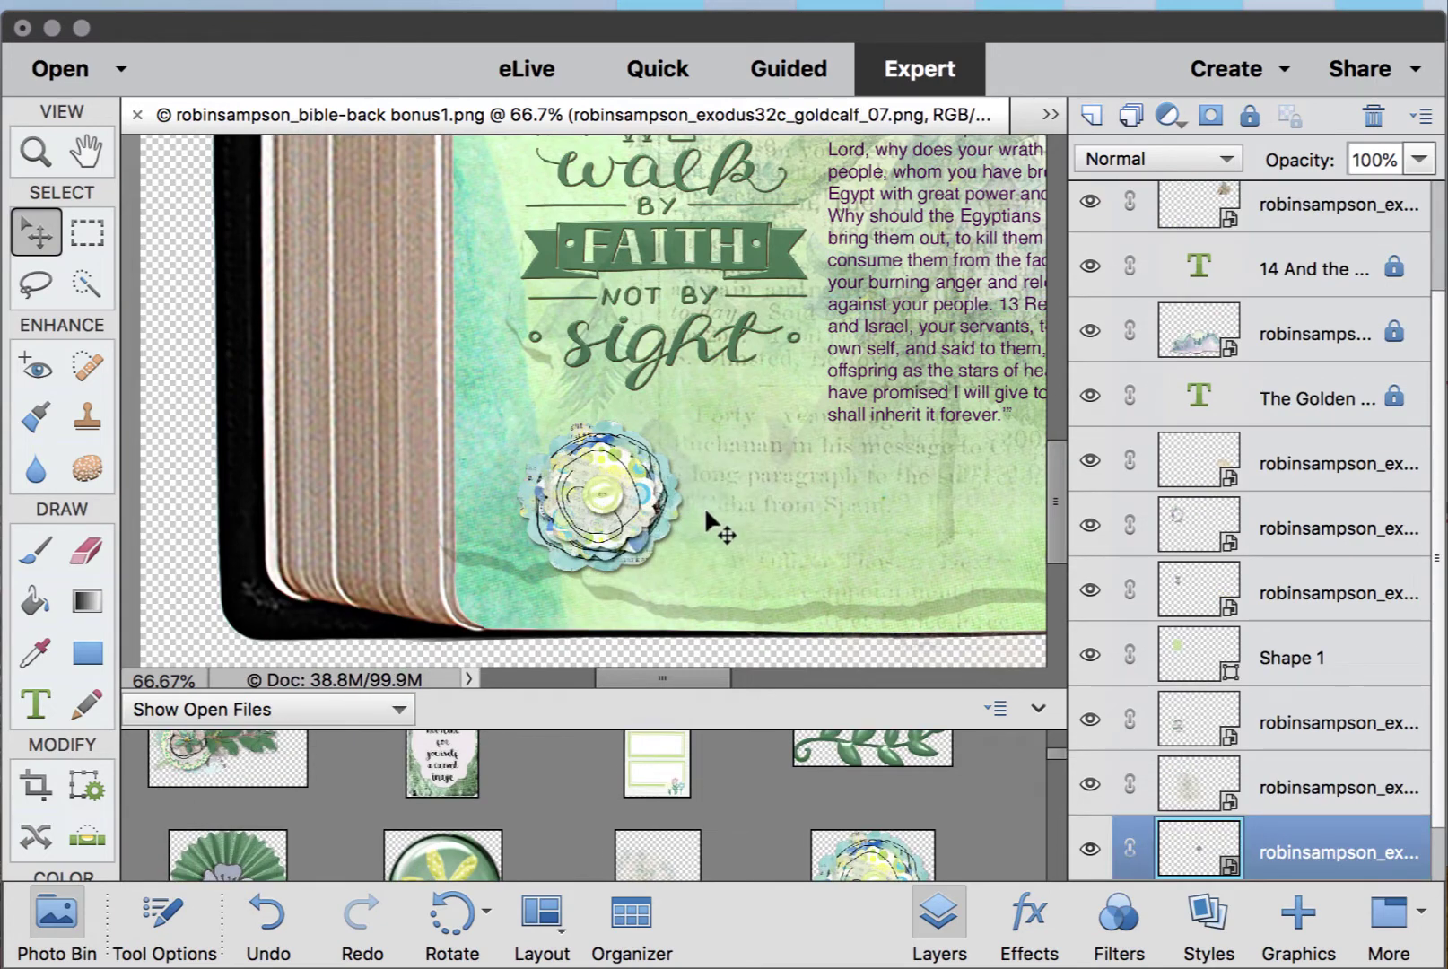
{"action": "key", "text": "super+minus"}
{"action": "key", "text": "super+minus"}
{"action": "key", "text": "super+minus"}
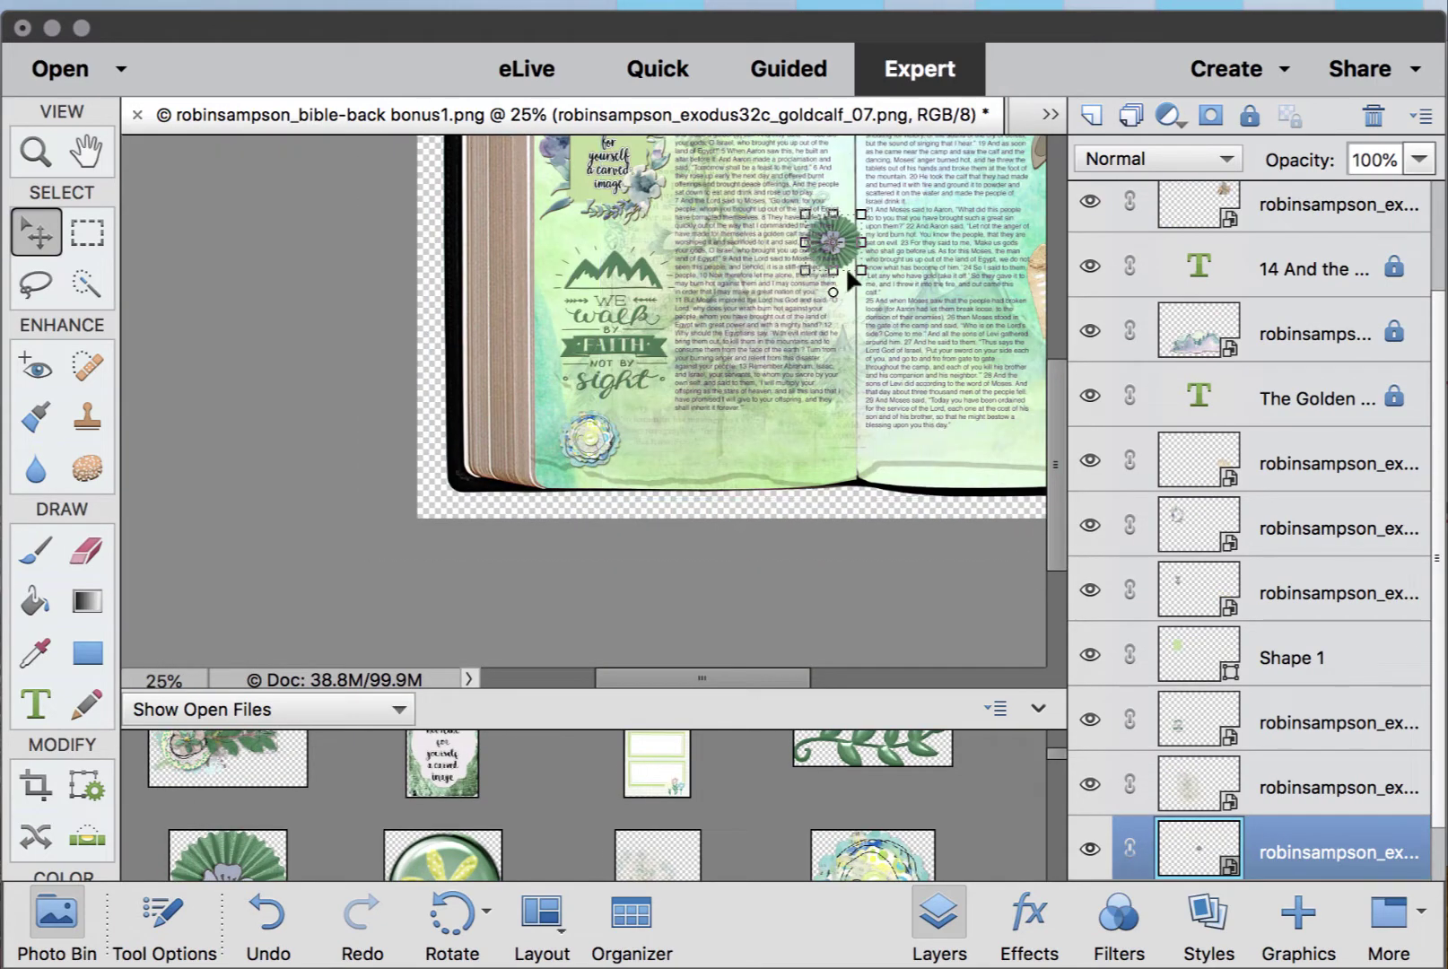
{"action": "left_click_drag", "start_coordinate": [850, 250], "coordinate": [632, 425]}
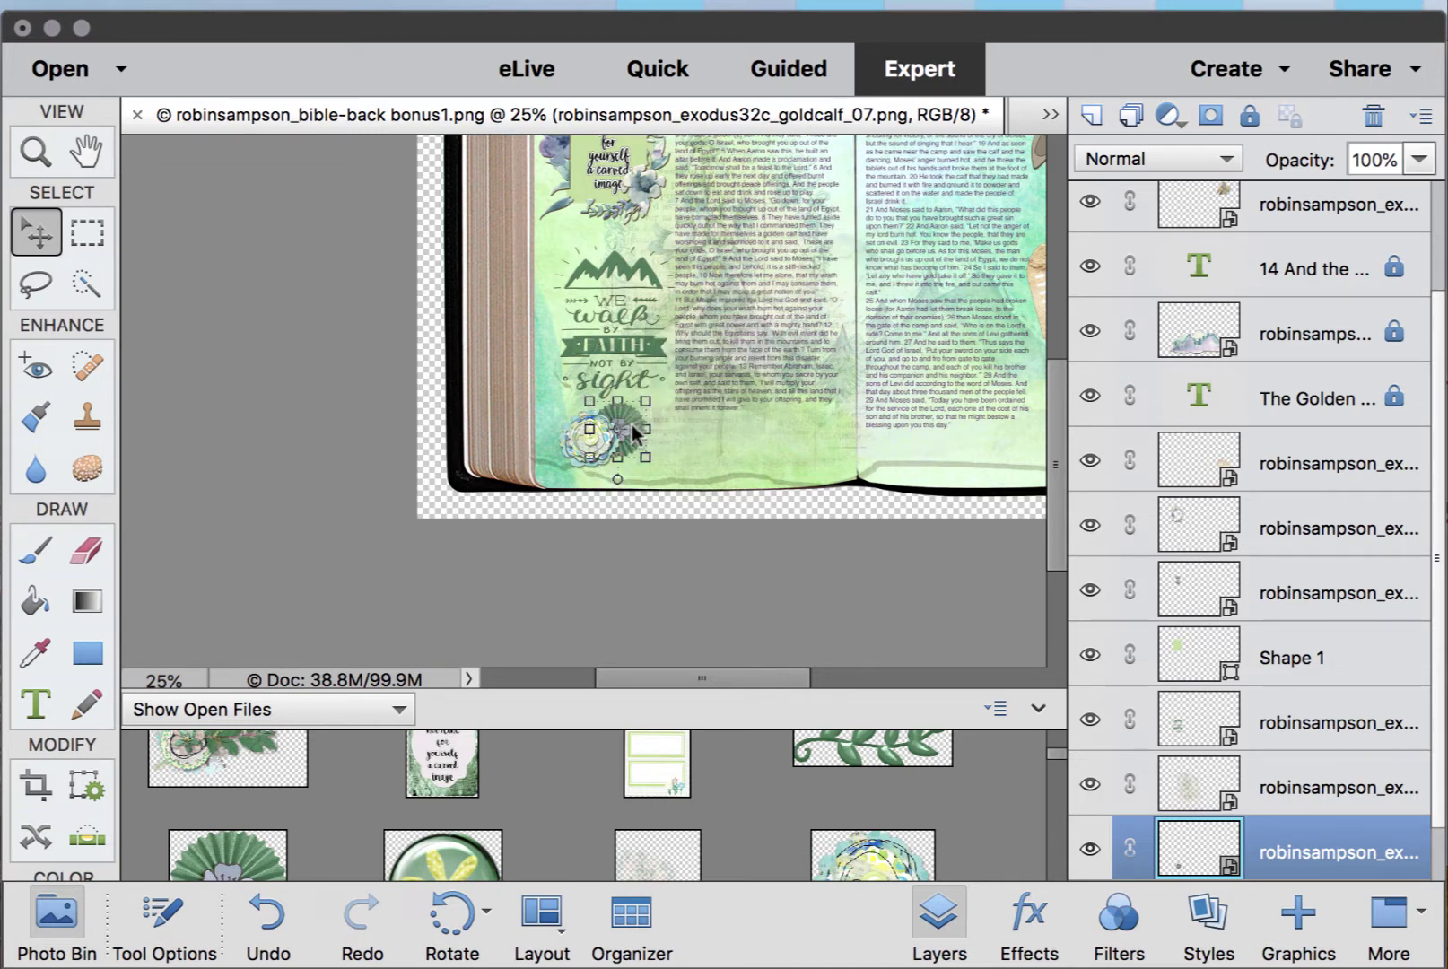
- Add the blue petal flower robinsampson_ex_paperflowers_3.1A_9.png and place it behind the layered paper flower, over the rosette
{"action": "scroll", "coordinate": [839, 839], "scroll_direction": "down", "scroll_amount": 2}
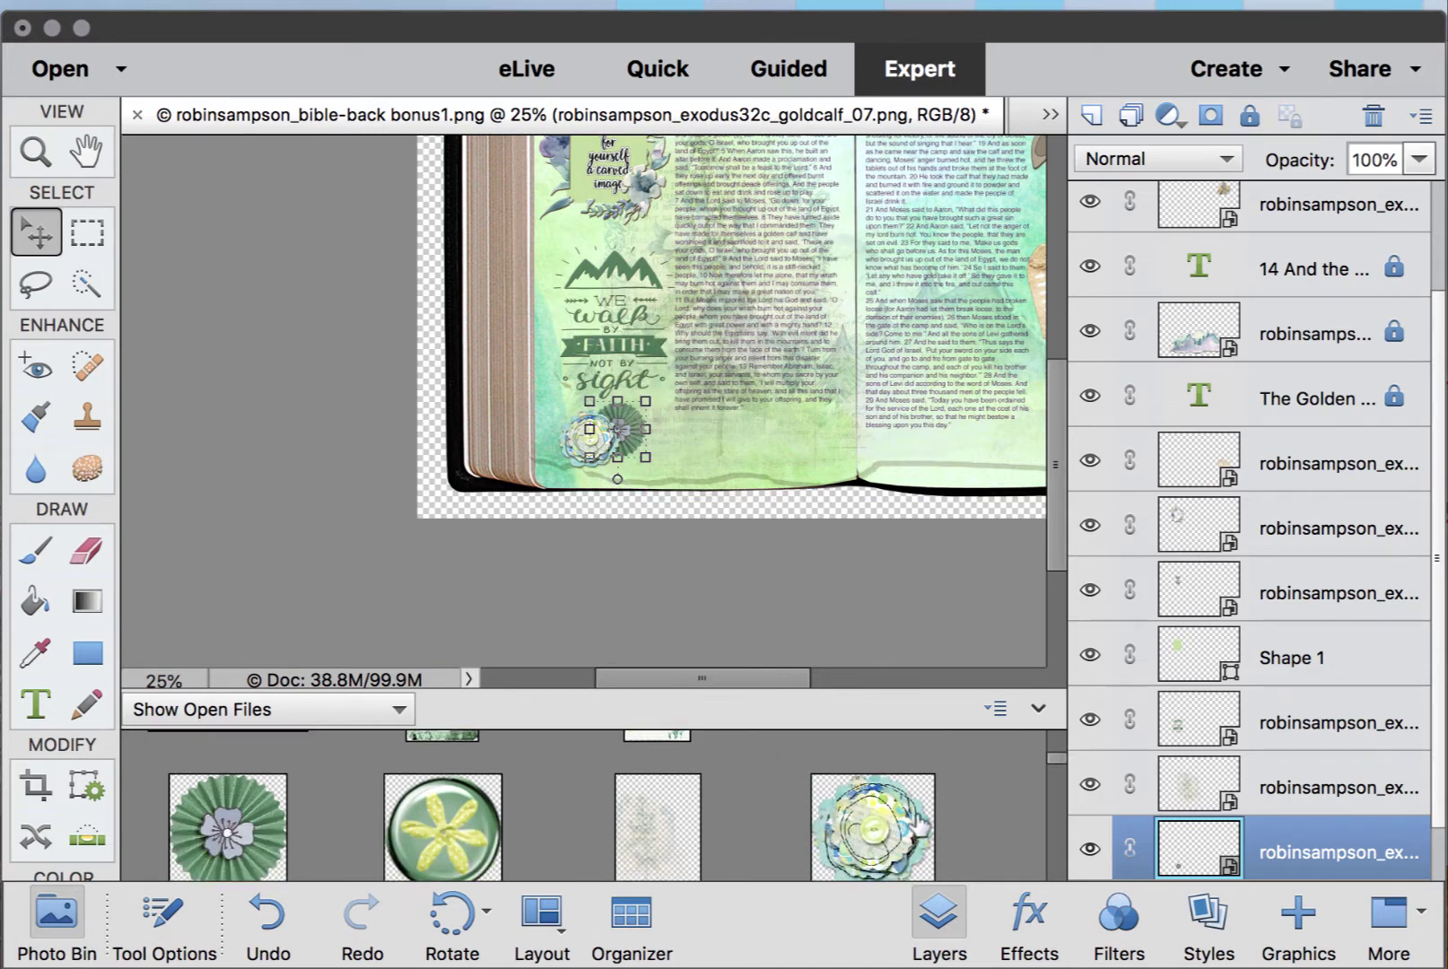
{"action": "scroll", "coordinate": [916, 824], "scroll_direction": "down", "scroll_amount": 6}
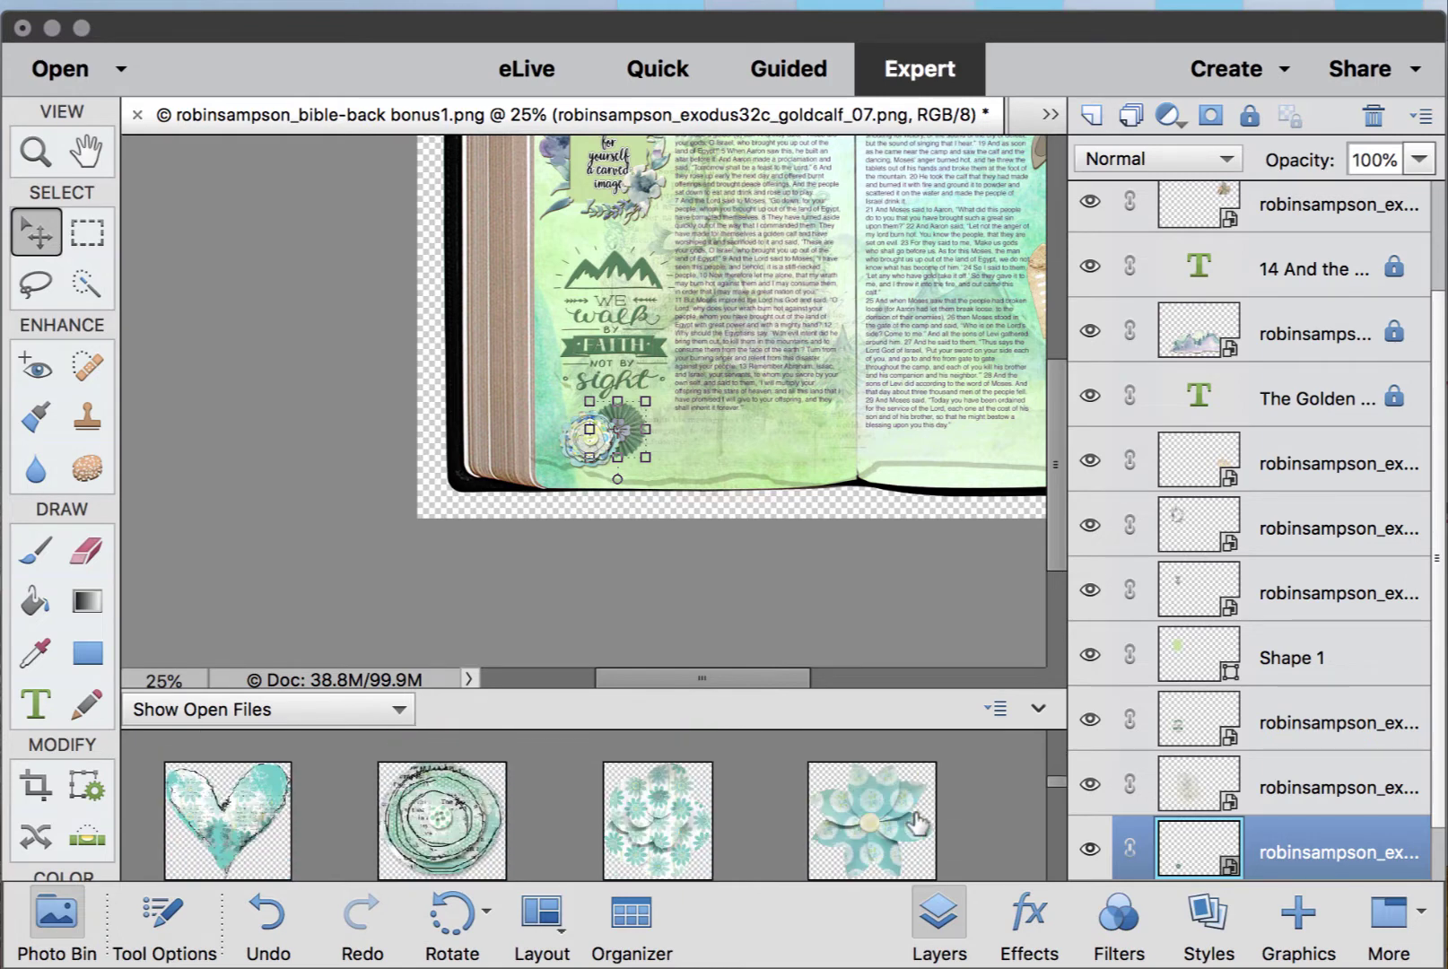
{"action": "scroll", "coordinate": [908, 821], "scroll_direction": "up", "scroll_amount": 1}
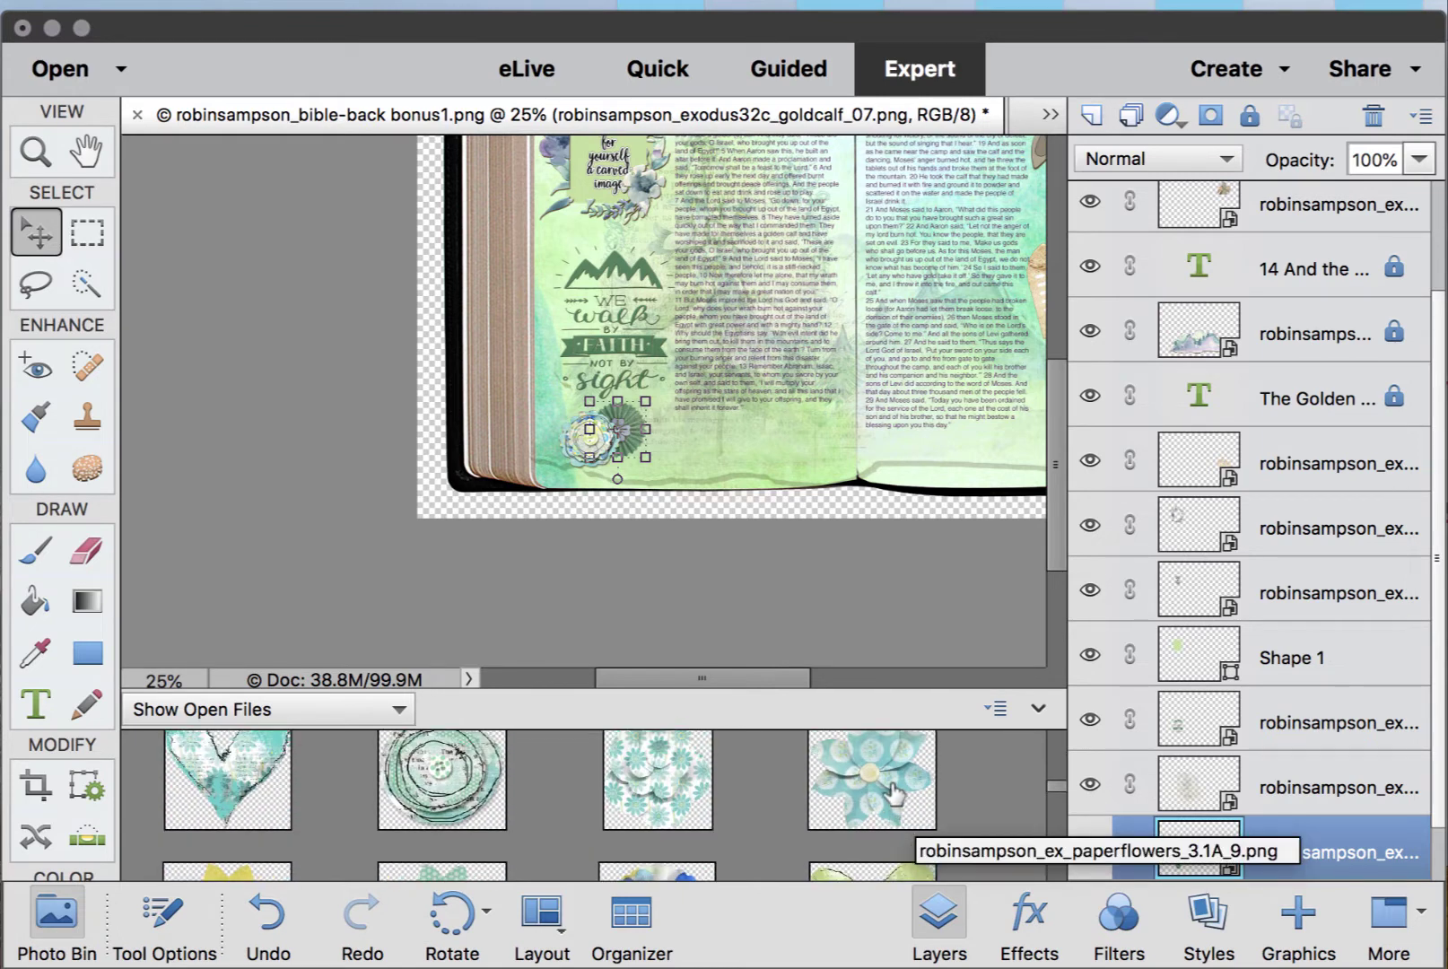
{"action": "left_click_drag", "start_coordinate": [891, 794], "coordinate": [665, 415]}
{"action": "left_click_drag", "start_coordinate": [876, 216], "coordinate": [656, 407]}
{"action": "scroll", "coordinate": [656, 406], "scroll_direction": "up", "scroll_amount": 6}
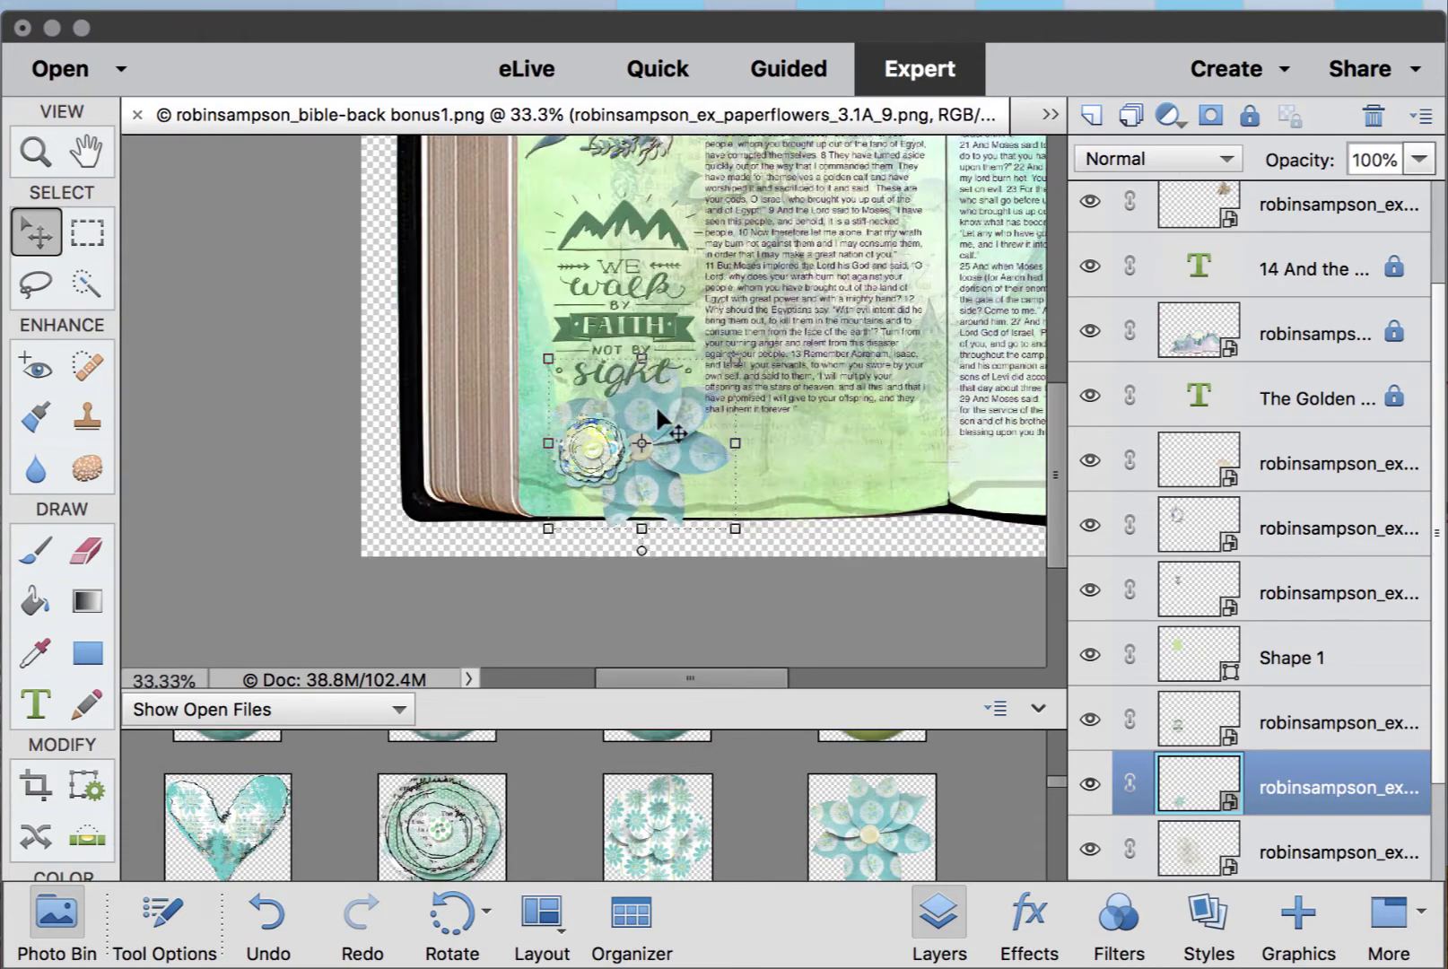
- Scale down the blue petal flower to suit the small flower cluster
{"action": "scroll", "coordinate": [656, 404], "scroll_direction": "right", "scroll_amount": 8}
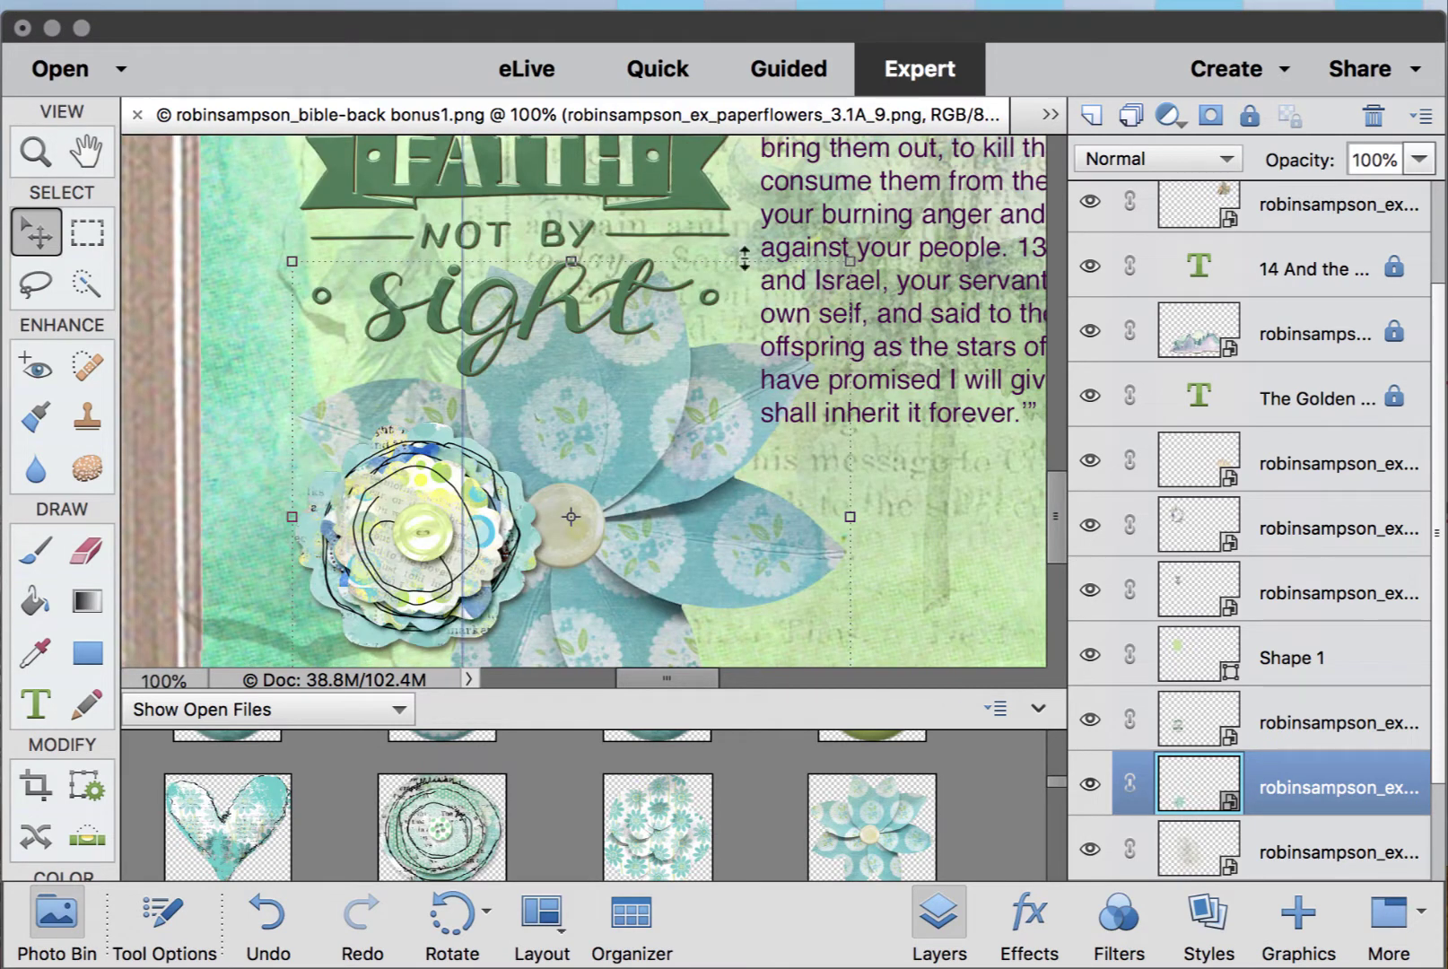
{"action": "left_click", "coordinate": [647, 417]}
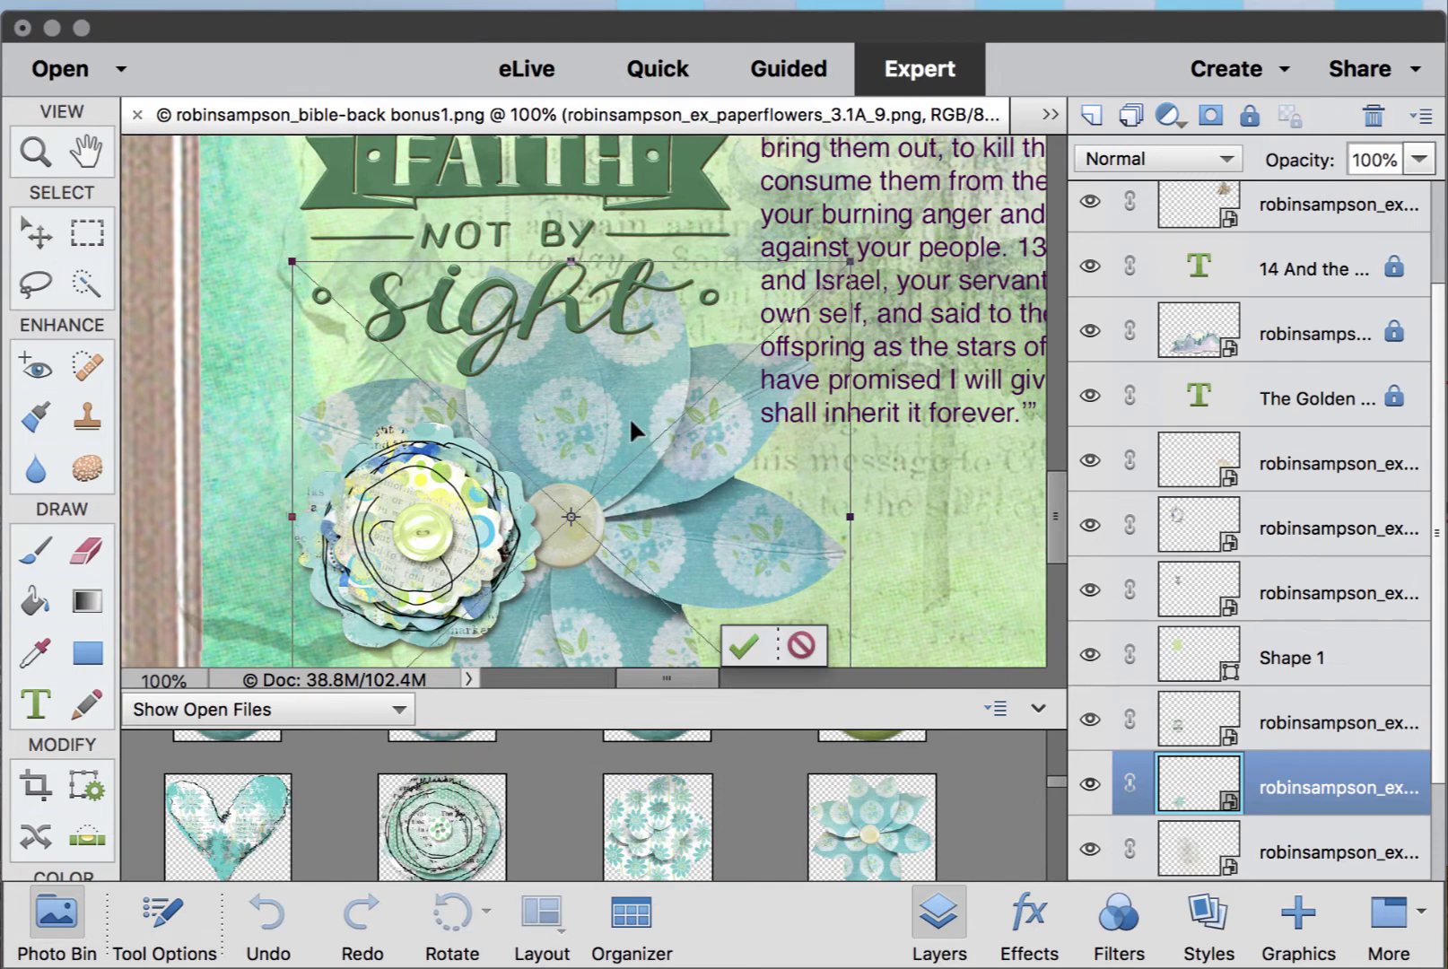
{"action": "left_click_drag", "start_coordinate": [852, 259], "coordinate": [853, 258]}
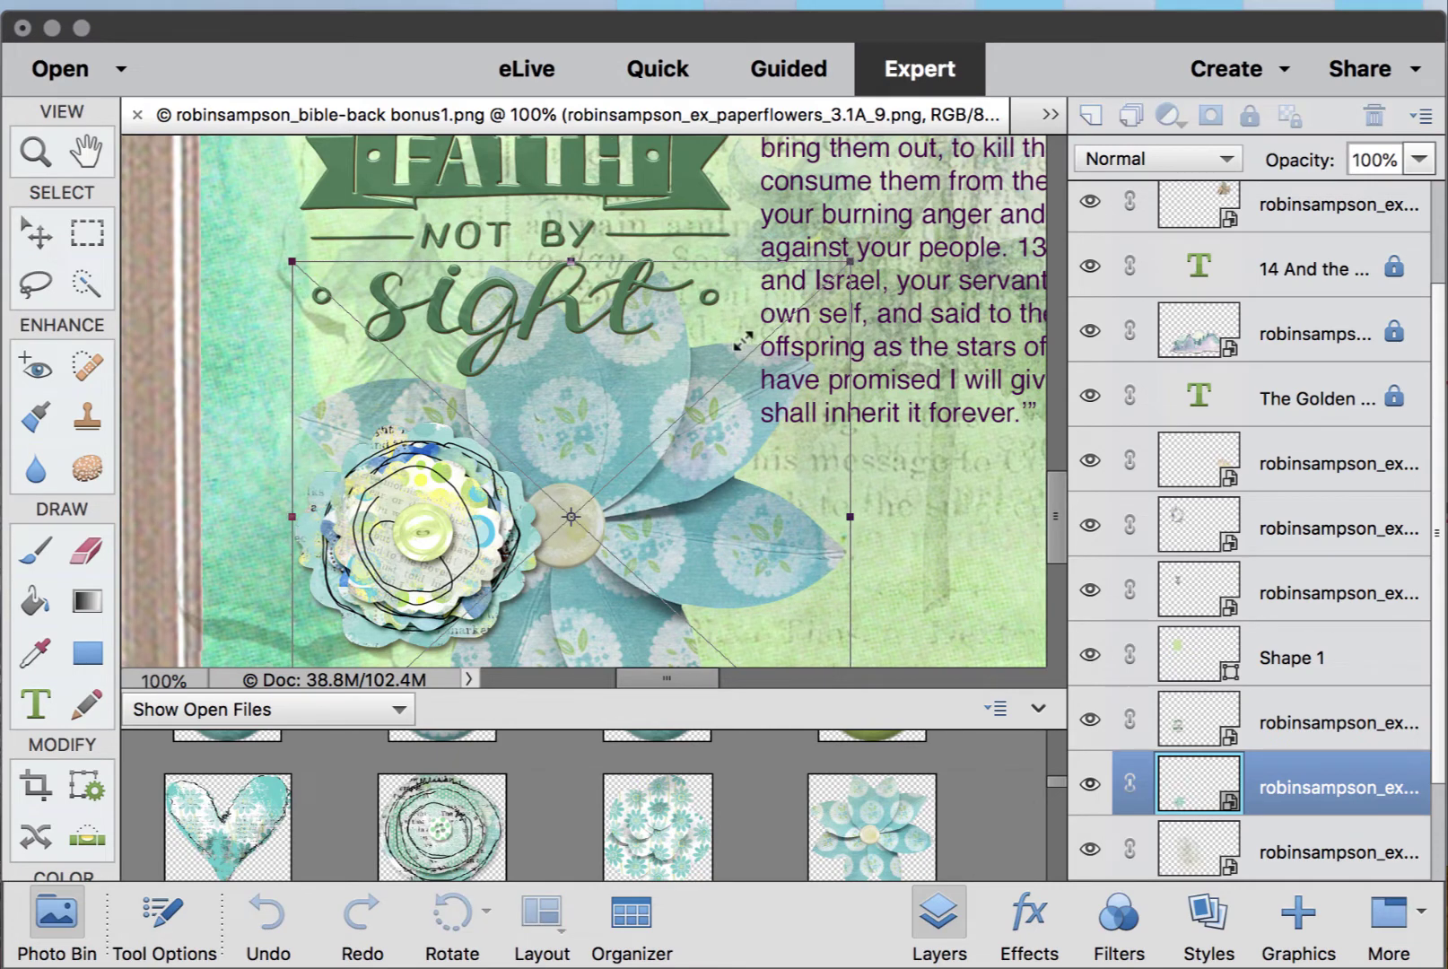
{"action": "left_click_drag", "start_coordinate": [743, 342], "coordinate": [623, 445]}
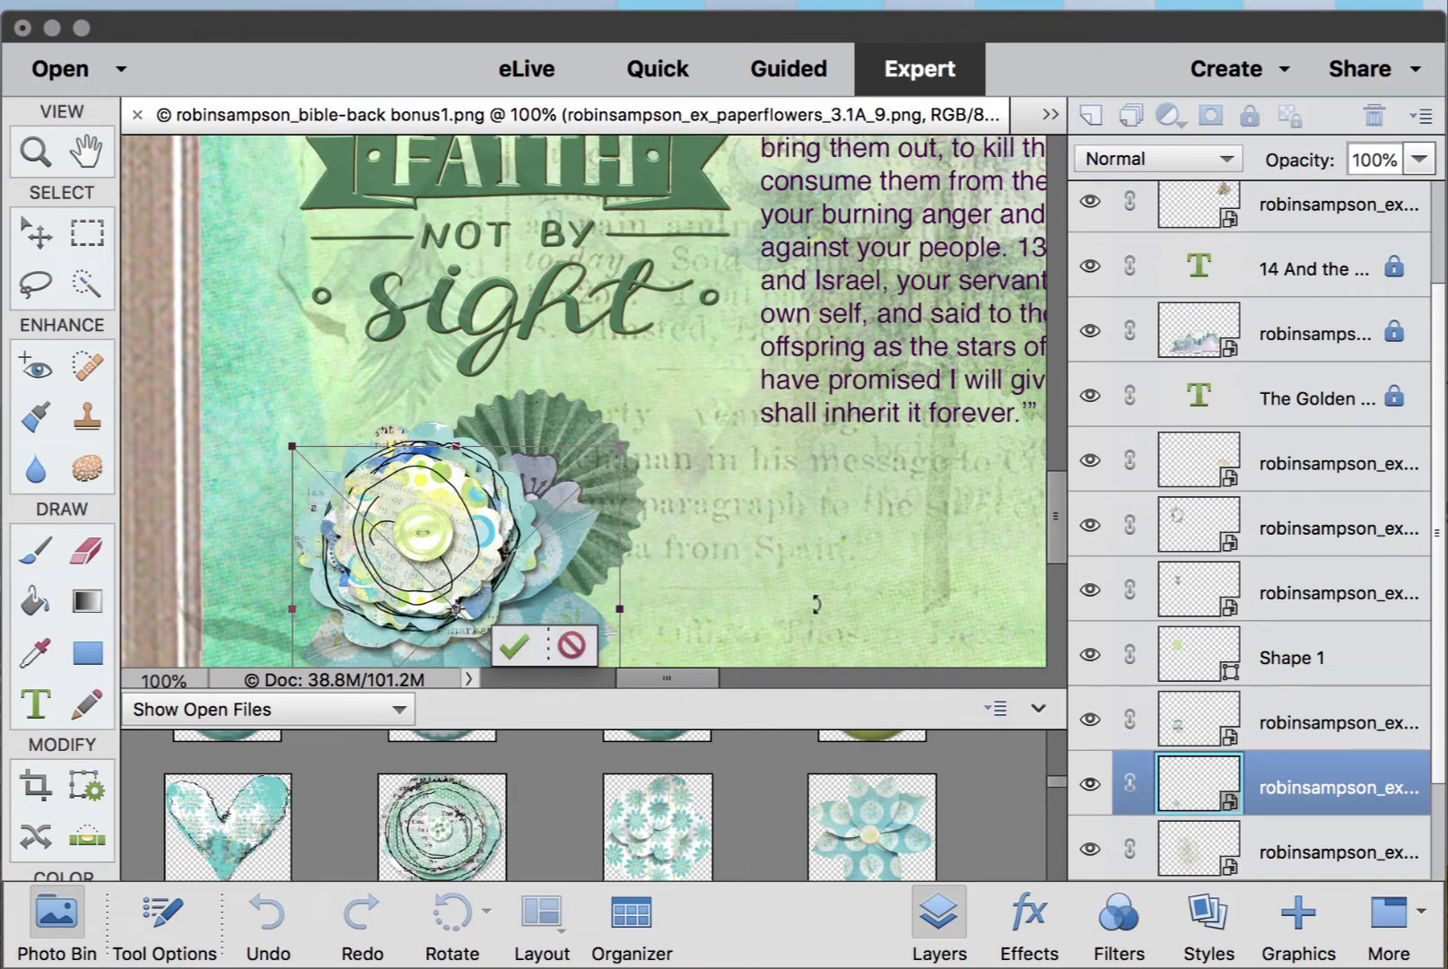
{"action": "key", "text": "Return"}
- Shift the blue petal flower to the layered flower's outer side, clear of the rosette, and lock the faded text-print layer behind the cluster
{"action": "left_click_drag", "start_coordinate": [569, 550], "coordinate": [662, 457]}
{"action": "left_click", "coordinate": [617, 530]}
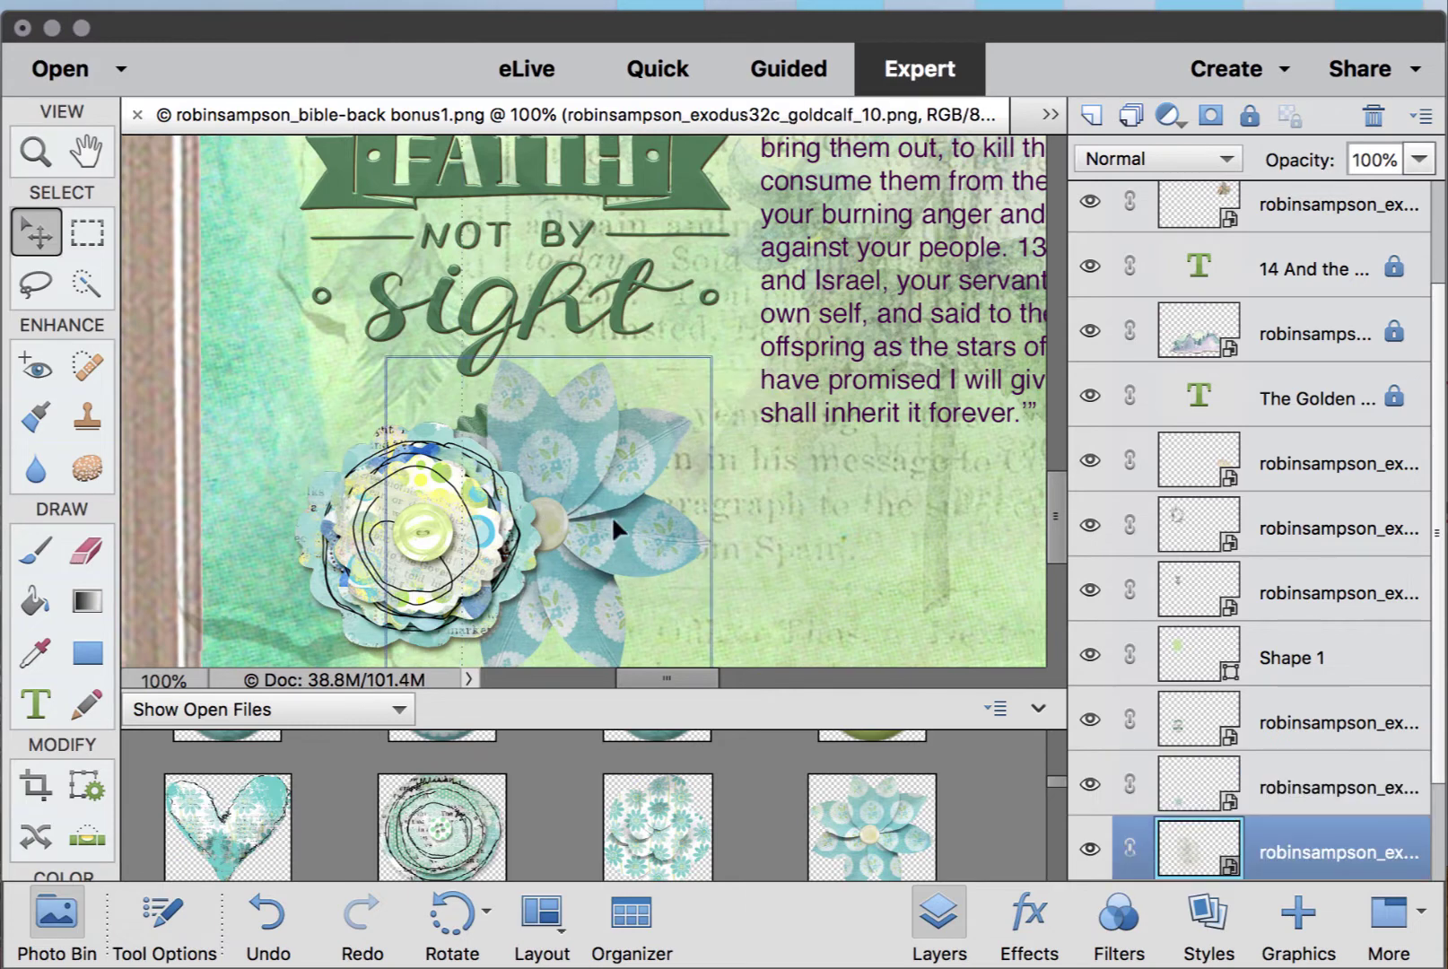
{"action": "left_click", "coordinate": [618, 530]}
{"action": "left_click_drag", "start_coordinate": [617, 529], "coordinate": [436, 527]}
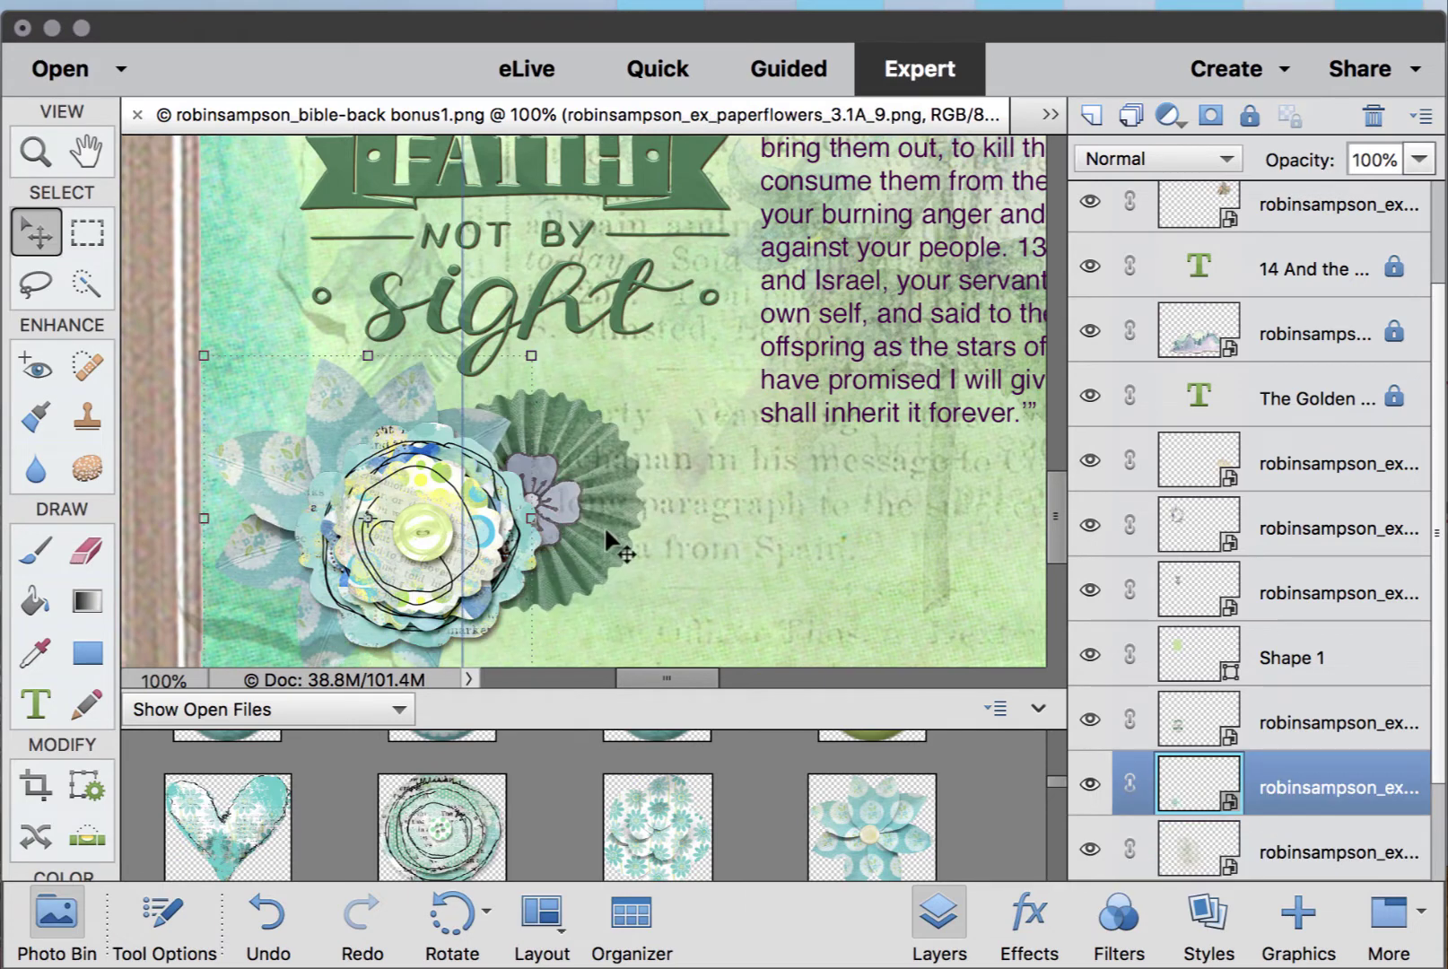
{"action": "left_click_drag", "start_coordinate": [609, 541], "coordinate": [662, 540]}
{"action": "left_click", "coordinate": [1249, 115]}
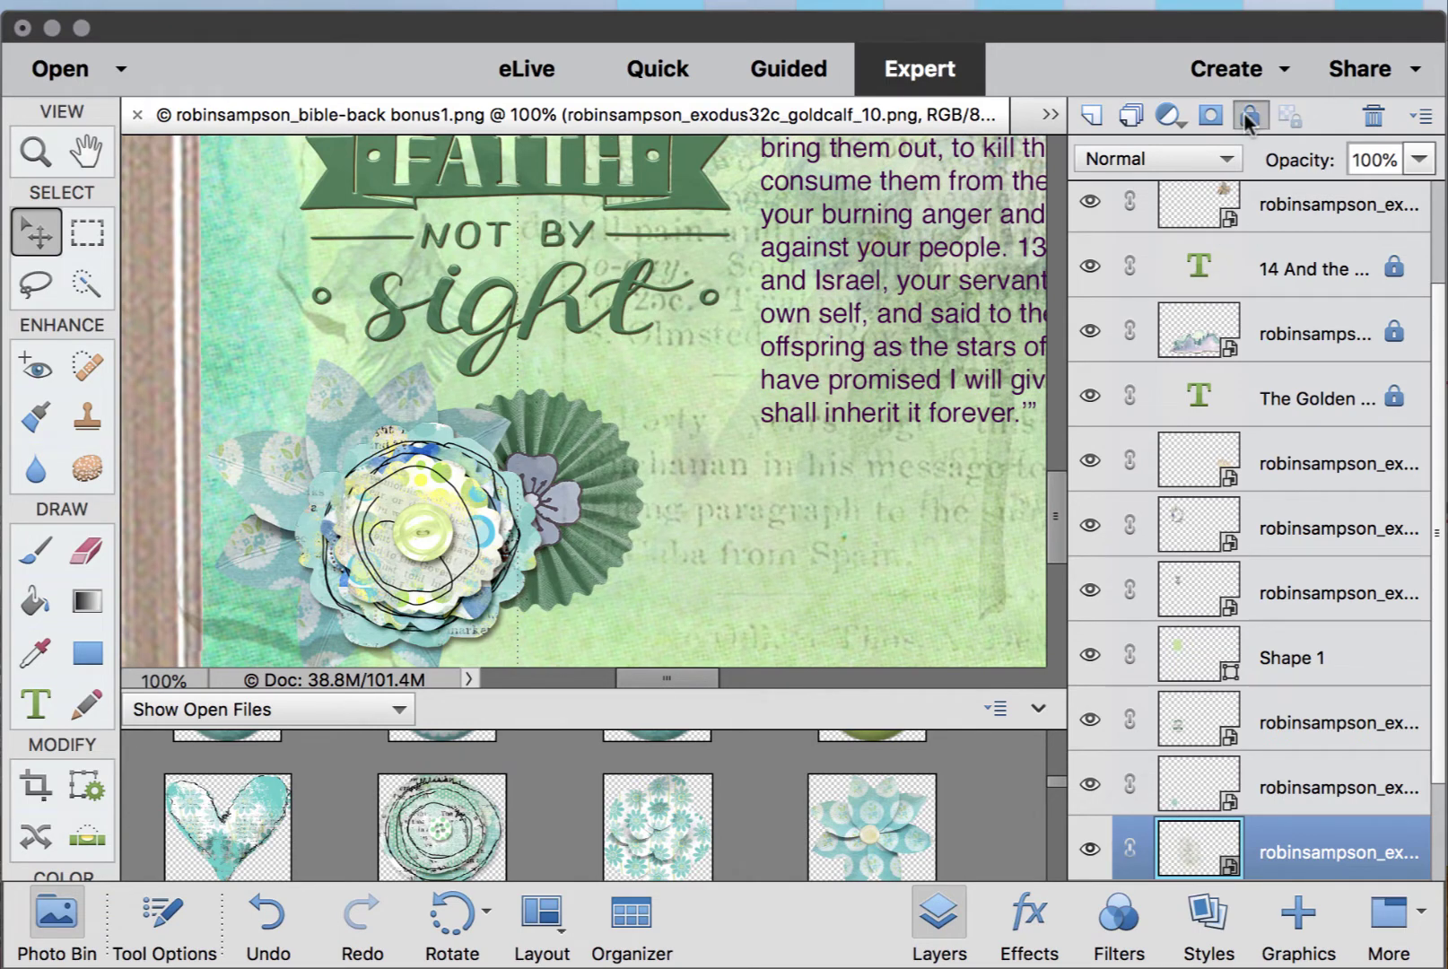
- Raise the green rosette slightly toward the lettering and move the blue petal flower below it on the cluster's inner side
{"action": "left_click_drag", "start_coordinate": [575, 479], "coordinate": [603, 448]}
{"action": "left_click", "coordinate": [838, 527]}
{"action": "left_click_drag", "start_coordinate": [408, 422], "coordinate": [661, 494]}
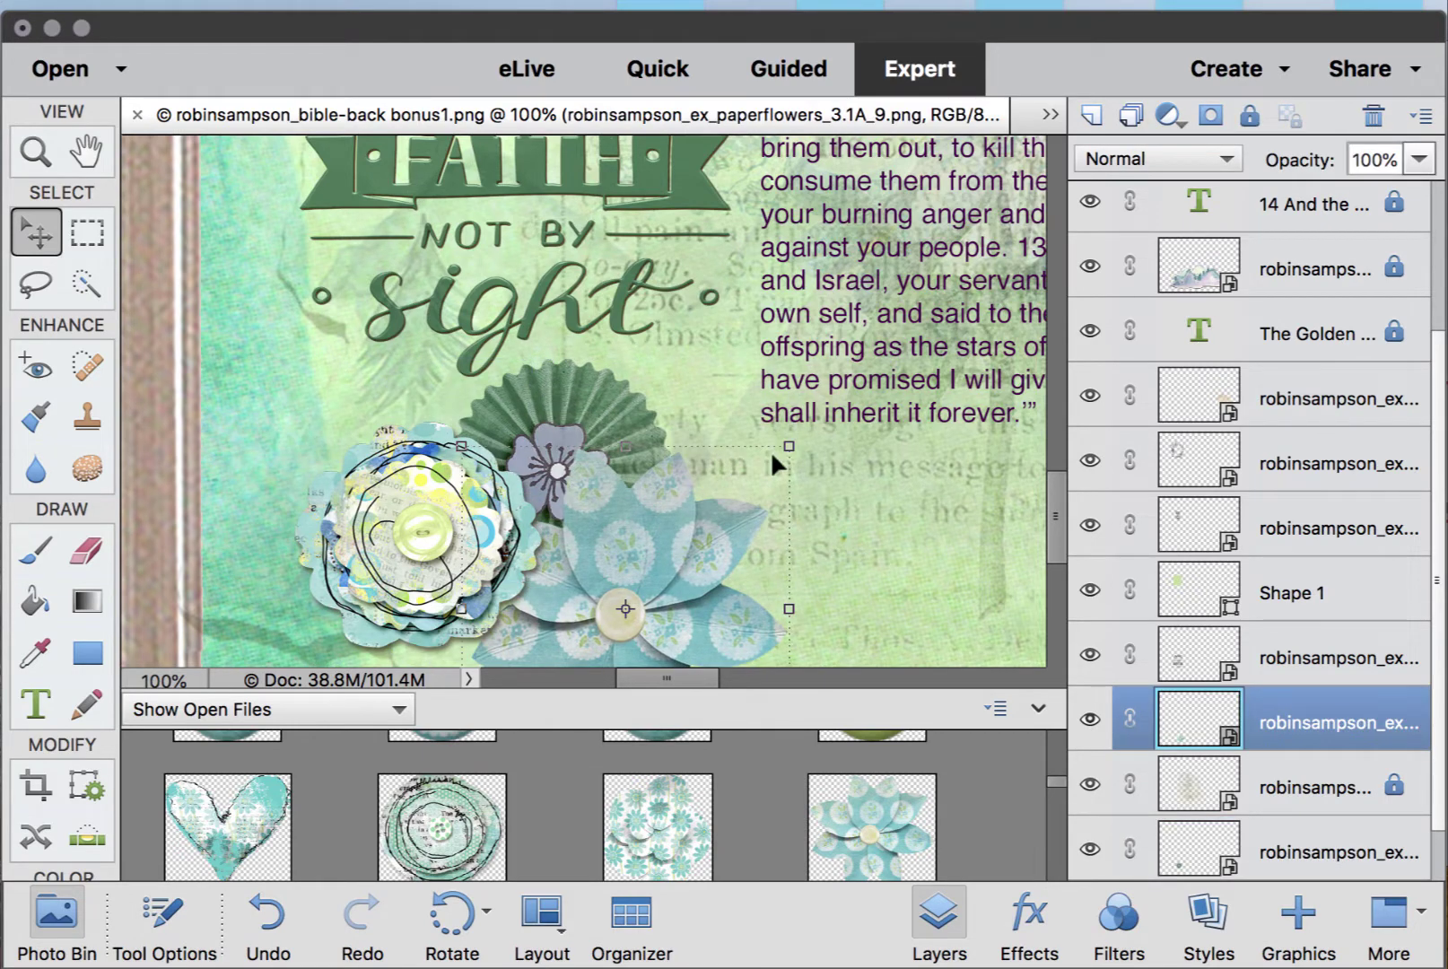
- Shrink the blue petal flower to about 70% width and 68% height, and tuck it beside the layered flower under the rosette
{"action": "left_click_drag", "start_coordinate": [789, 442], "coordinate": [694, 505]}
{"action": "left_click_drag", "start_coordinate": [650, 559], "coordinate": [688, 497]}
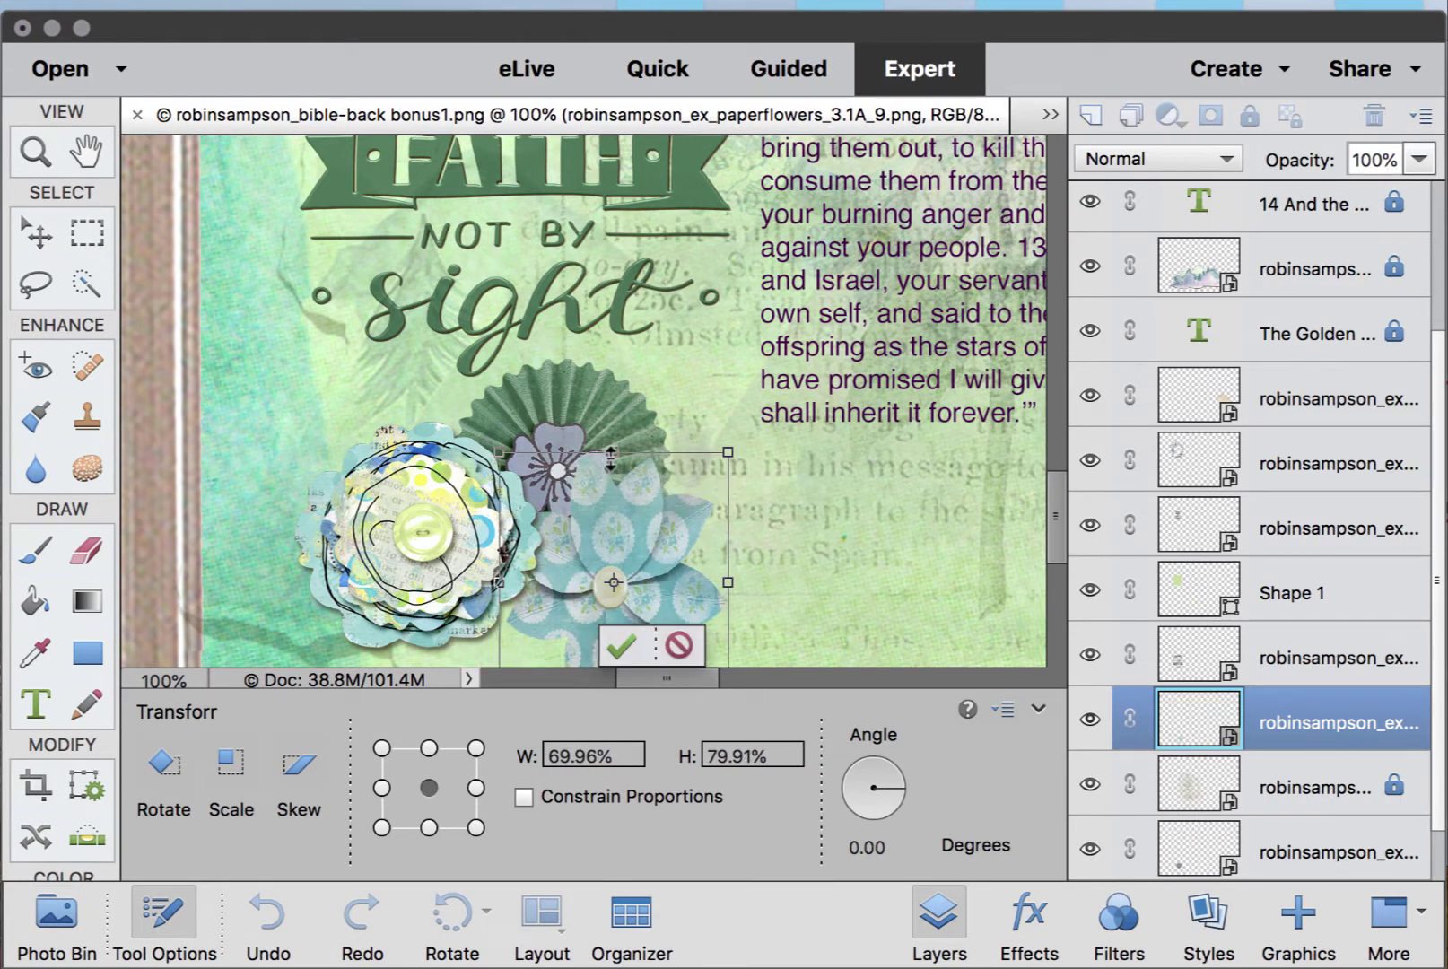
{"action": "left_click_drag", "start_coordinate": [614, 457], "coordinate": [615, 497]}
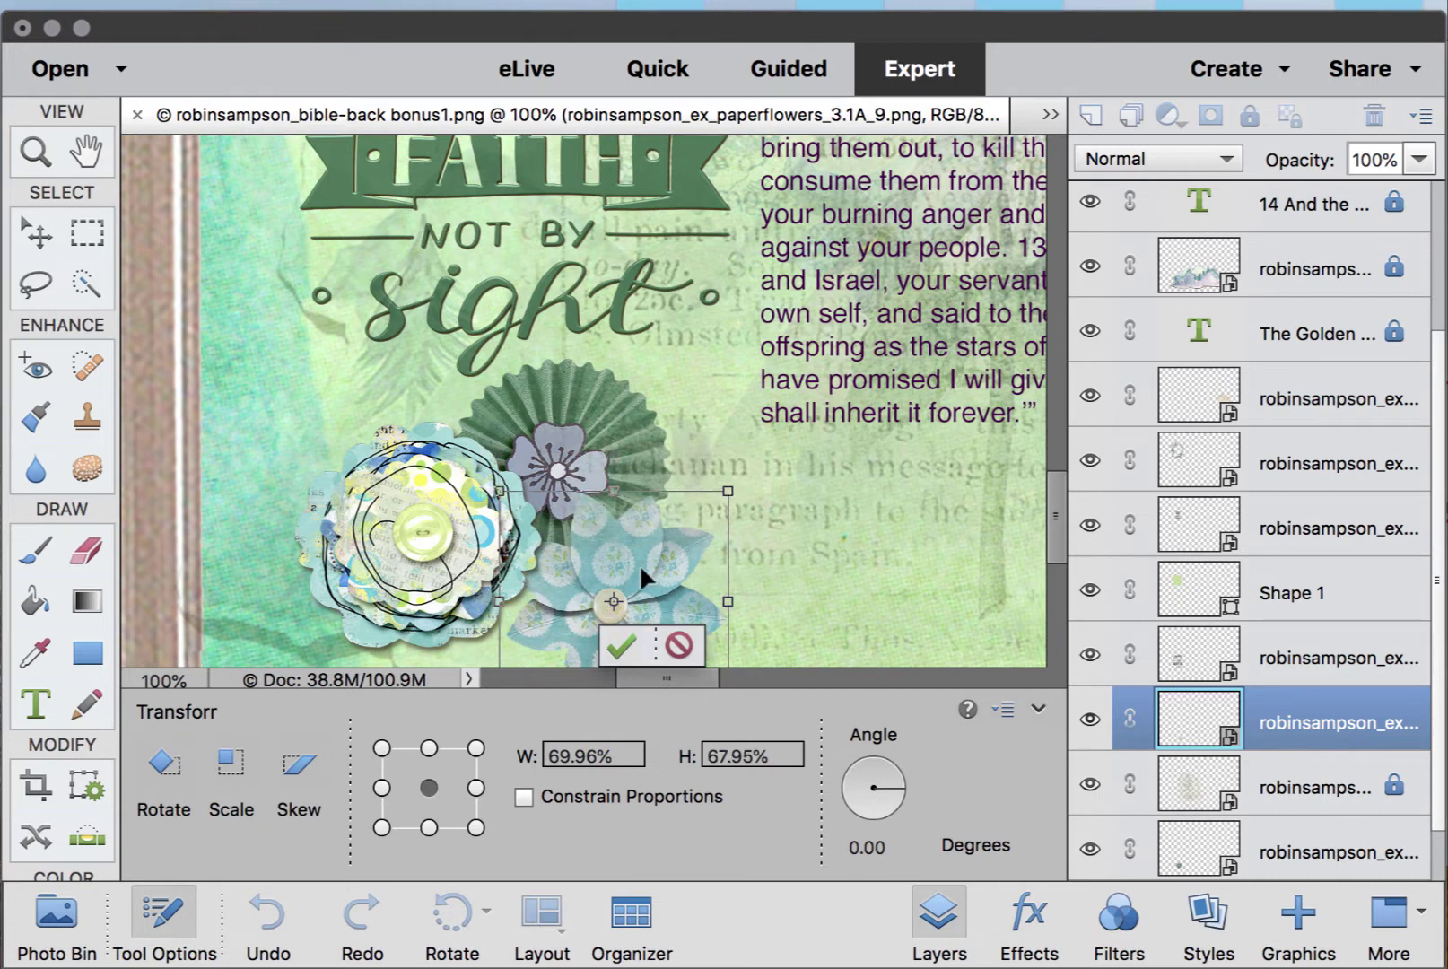
{"action": "left_click_drag", "start_coordinate": [636, 568], "coordinate": [589, 562]}
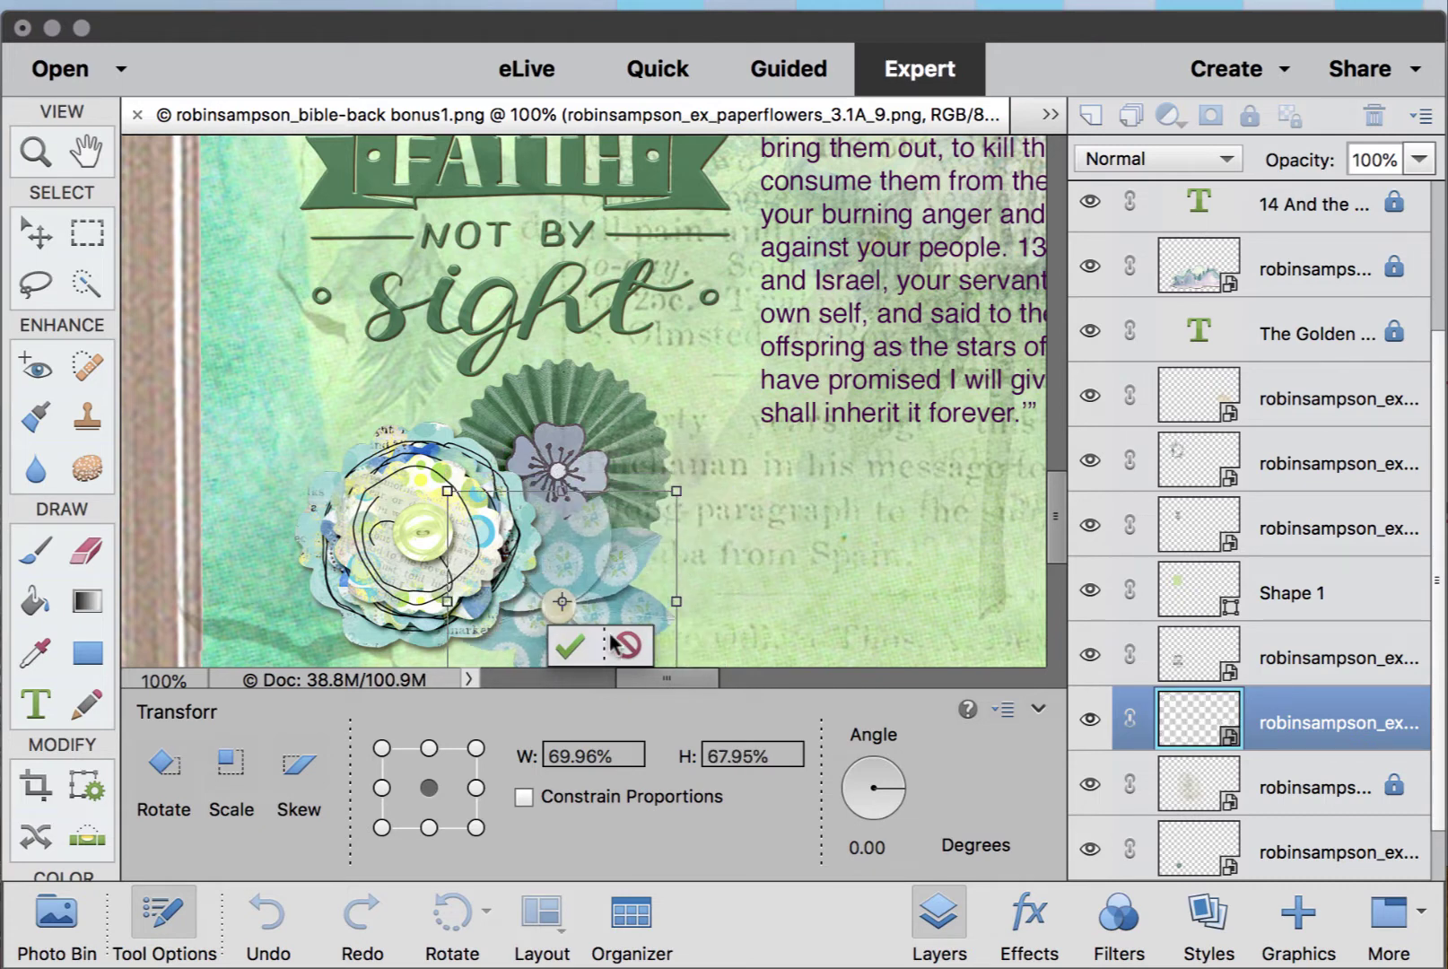
{"action": "left_click", "coordinate": [566, 639]}
{"action": "scroll", "coordinate": [734, 585], "scroll_direction": "down", "scroll_amount": 5}
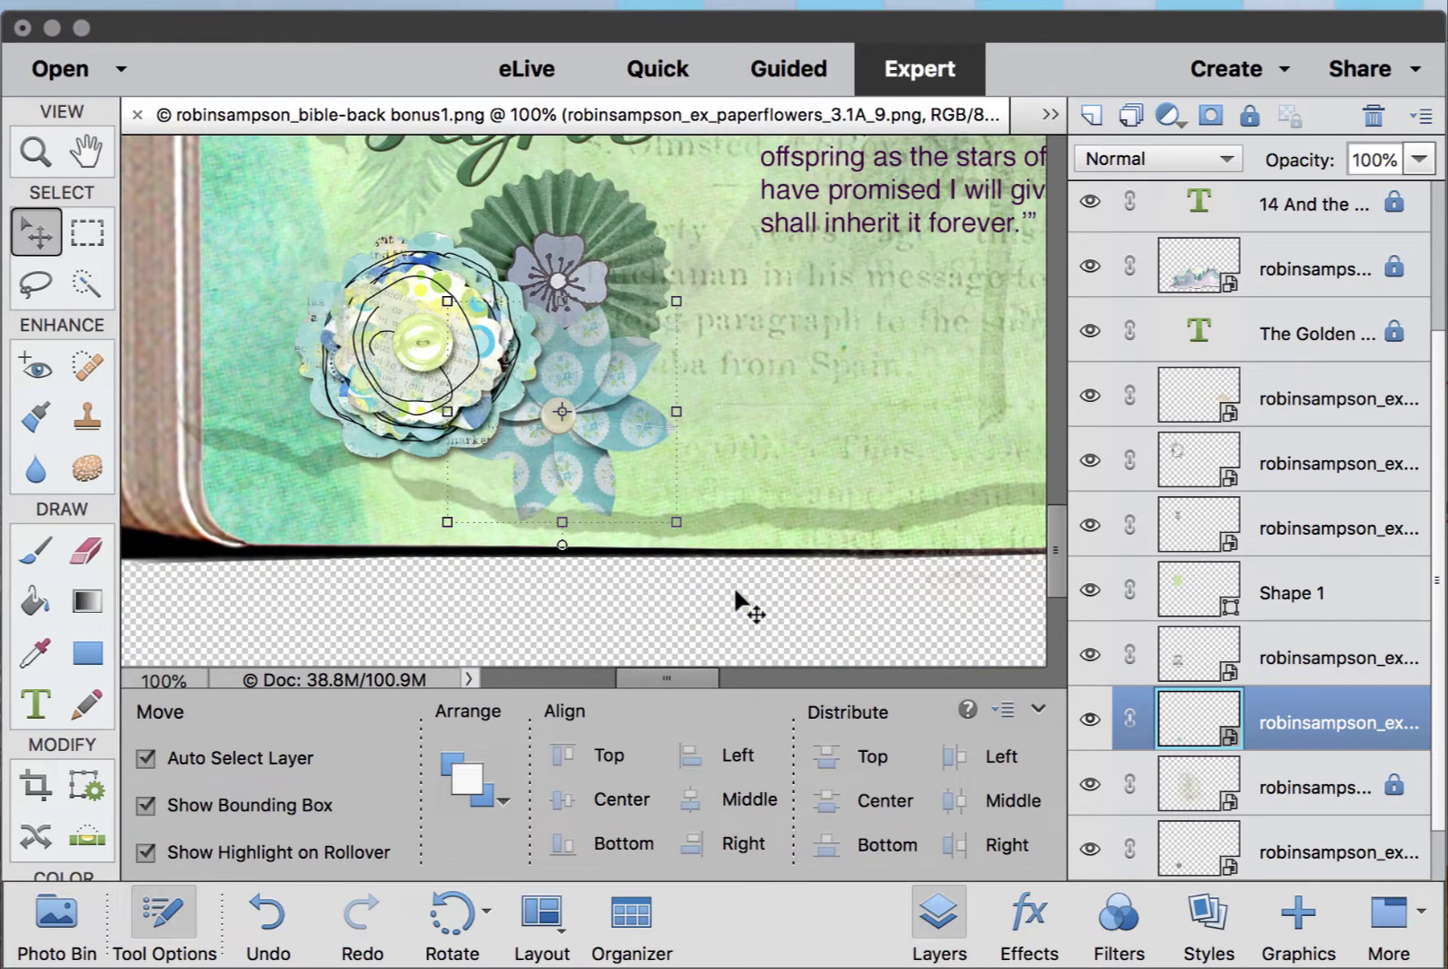
{"action": "left_click", "coordinate": [763, 373]}
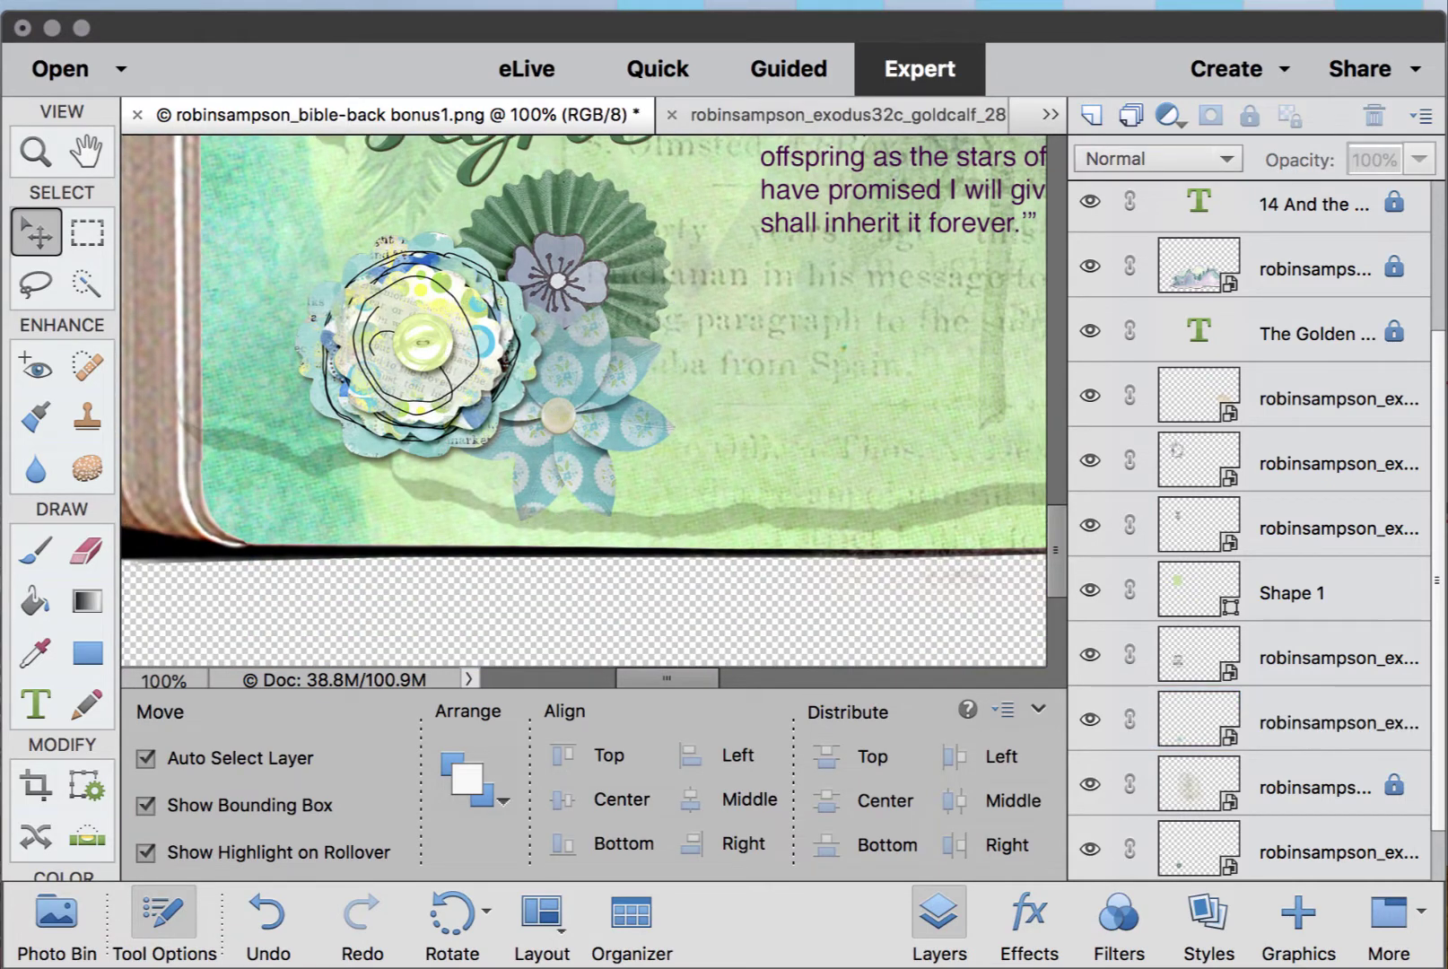
- Look through the thumbnails of the open files for another embellishment for the small flower cluster
{"action": "left_click", "coordinate": [65, 920]}
{"action": "scroll", "coordinate": [611, 807], "scroll_direction": "down", "scroll_amount": 2}
{"action": "scroll", "coordinate": [613, 810], "scroll_direction": "down", "scroll_amount": 10}
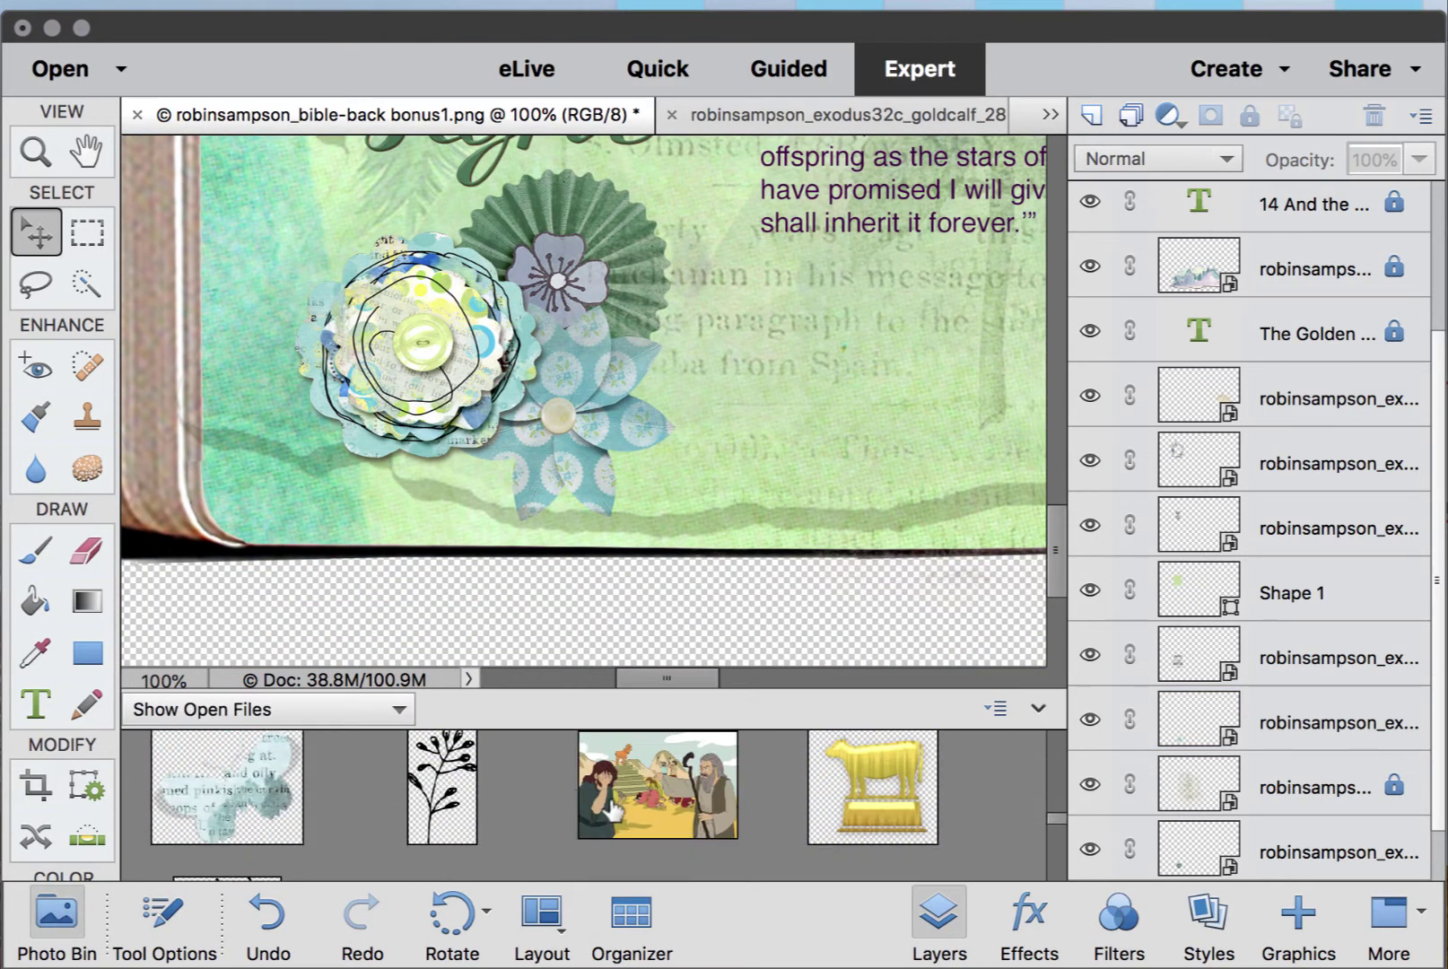
{"action": "scroll", "coordinate": [613, 811], "scroll_direction": "down", "scroll_amount": 5}
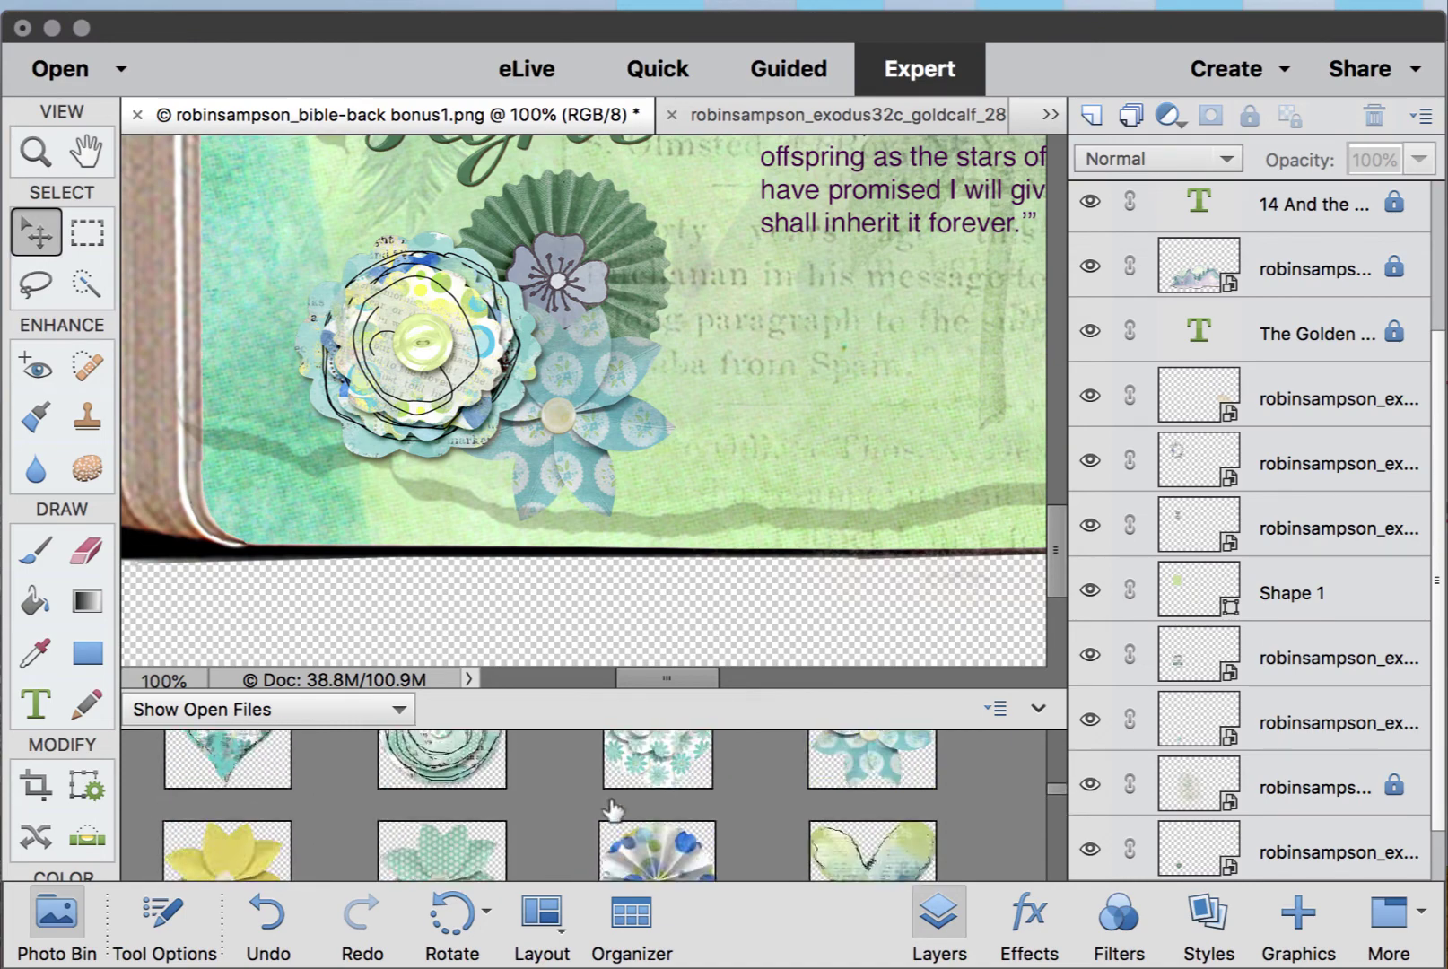
- Switch to the Exodus class kit asset library and look through all the artwork in its Backgrounds section
{"action": "key", "text": "super+Tab"}
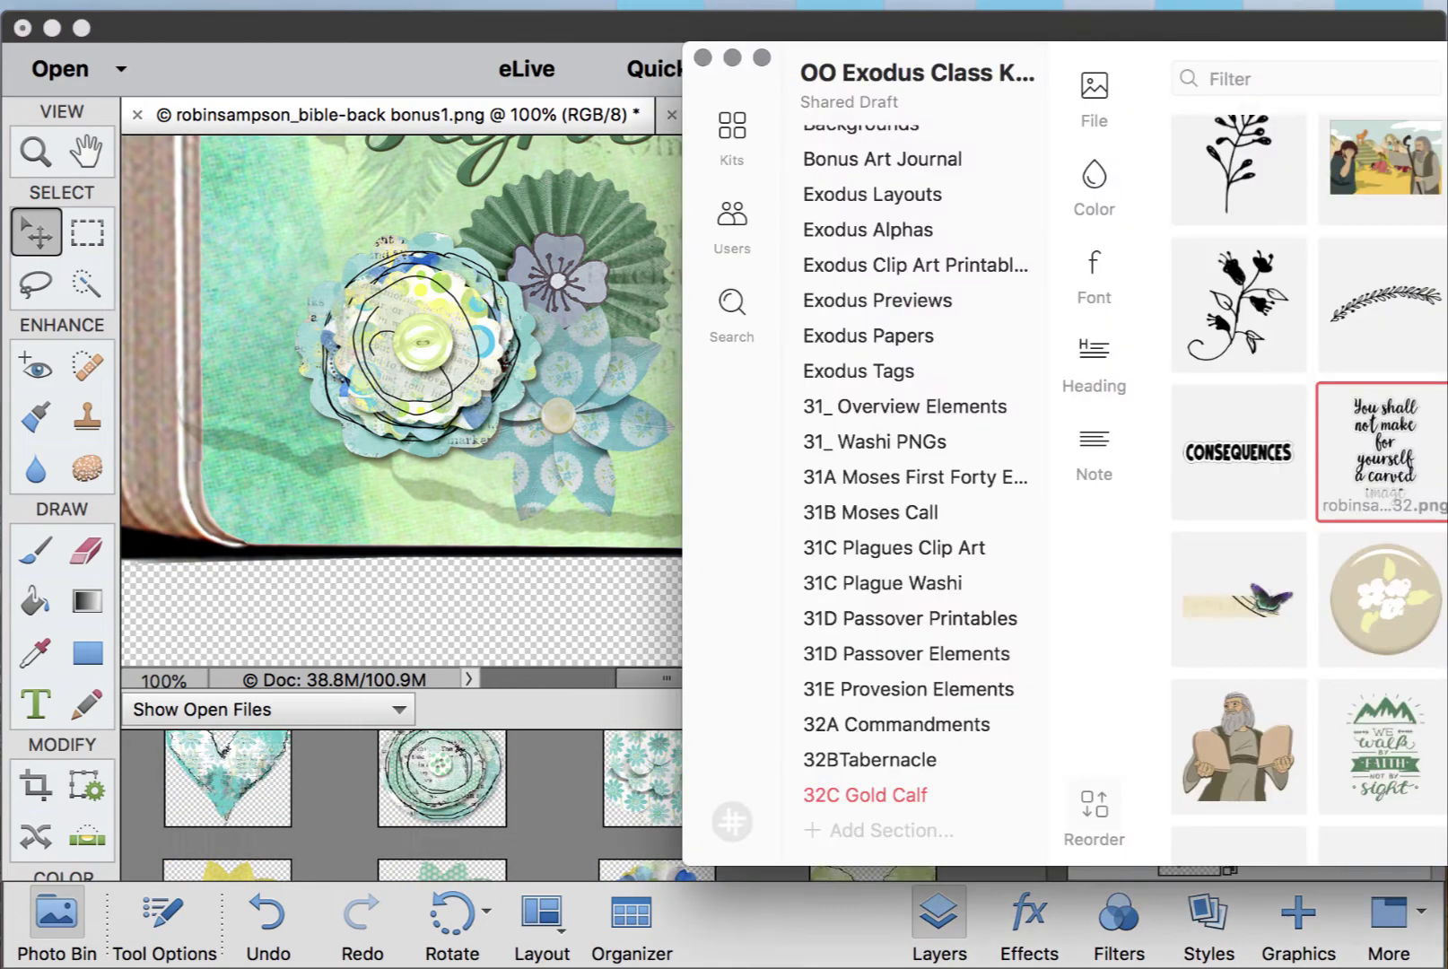
{"action": "left_click_drag", "start_coordinate": [1337, 41], "coordinate": [777, 83]}
{"action": "scroll", "coordinate": [378, 489], "scroll_direction": "up", "scroll_amount": 2}
{"action": "left_click", "coordinate": [320, 301]}
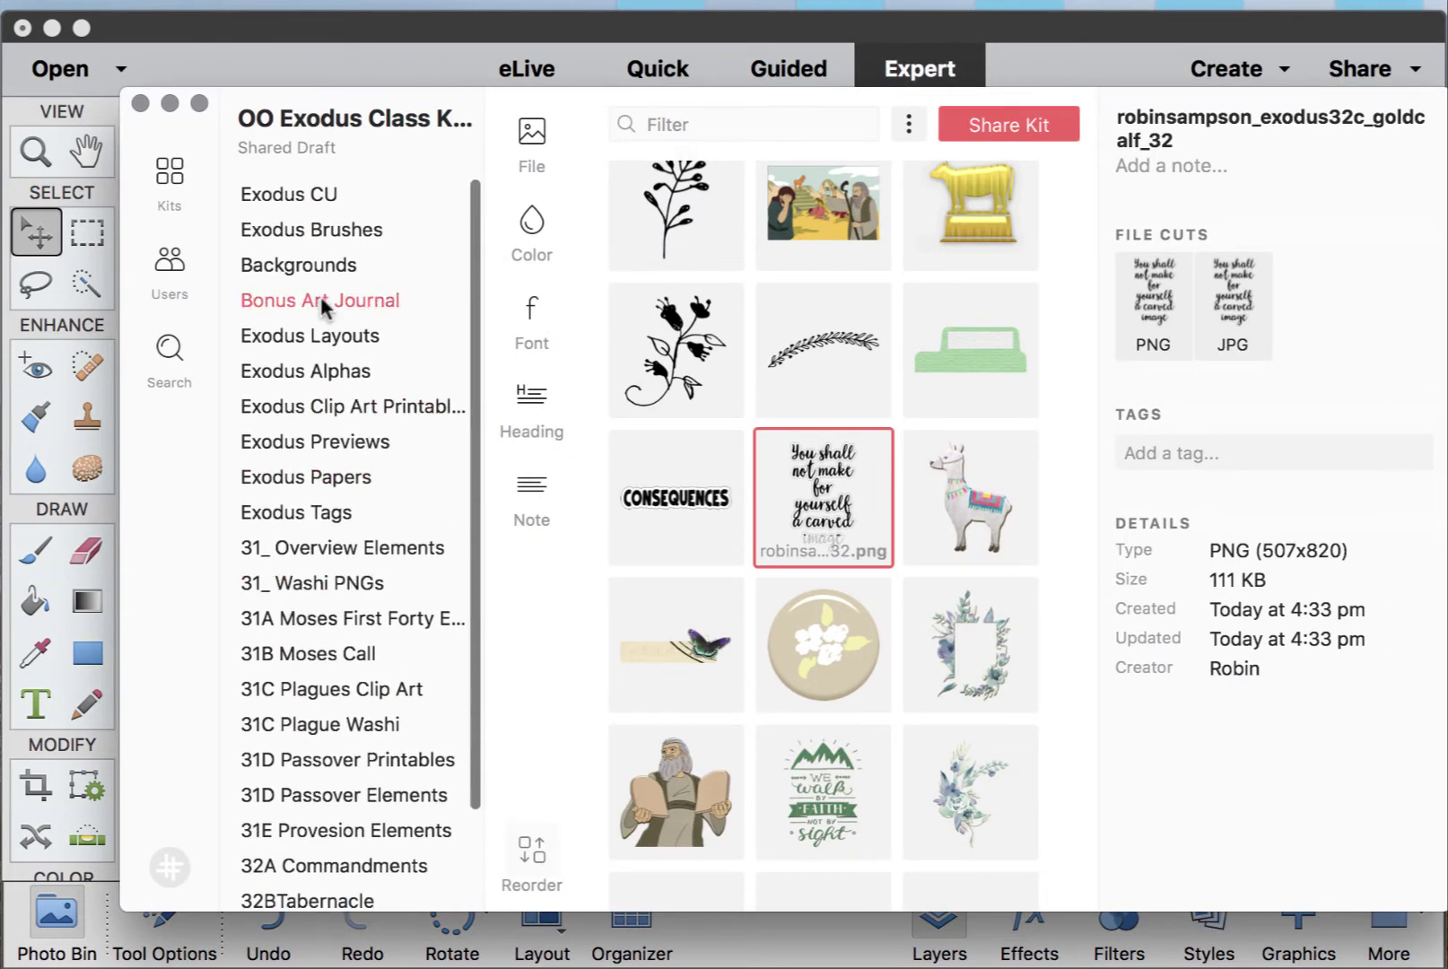
{"action": "left_click", "coordinate": [305, 265]}
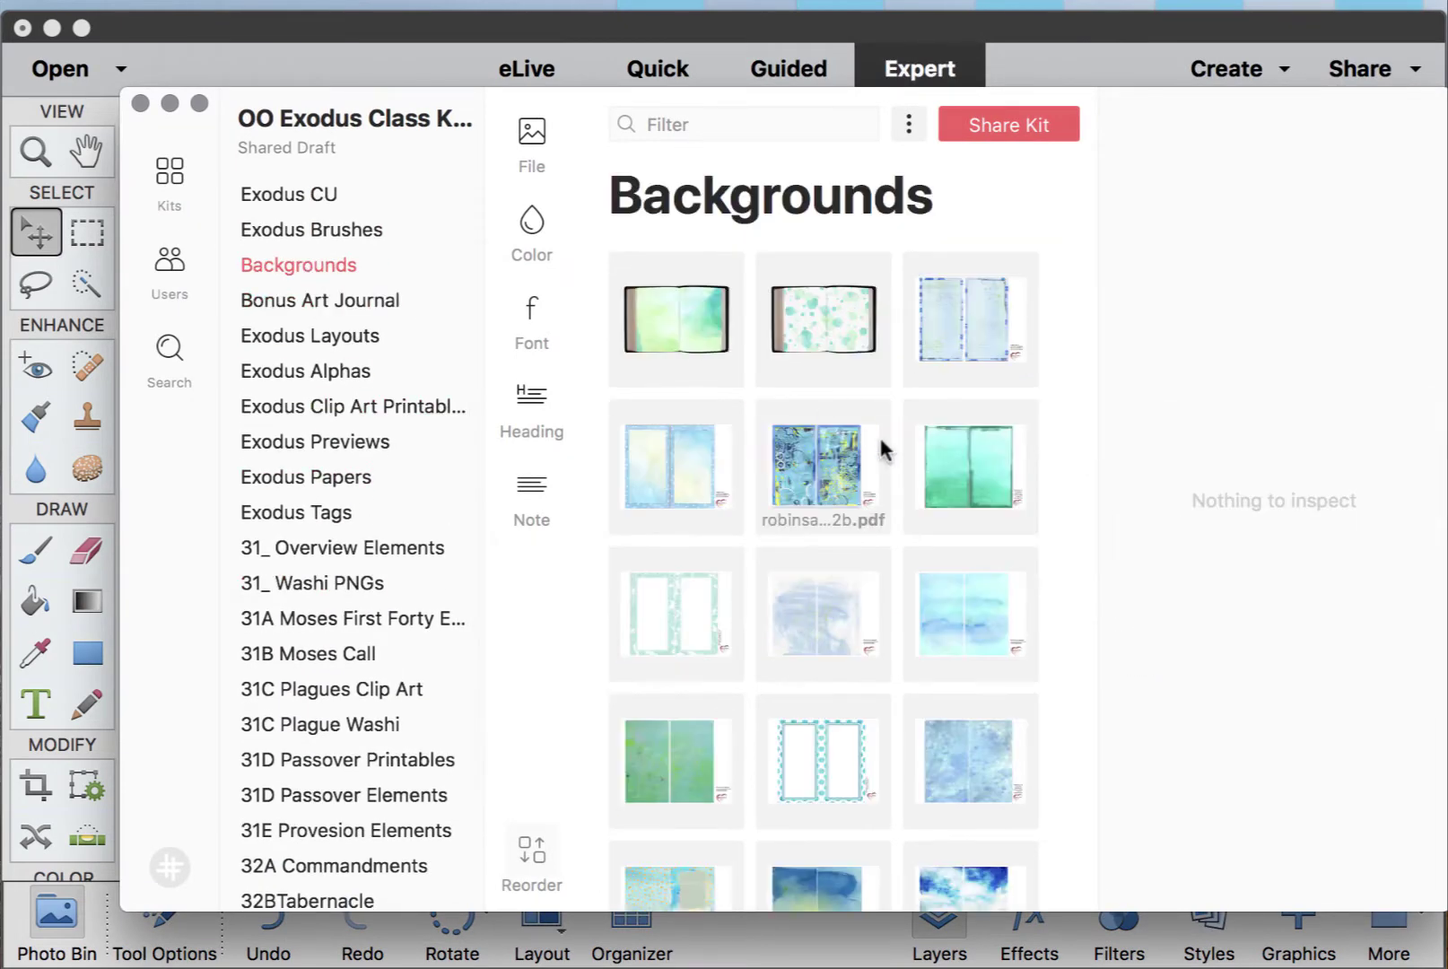
{"action": "scroll", "coordinate": [879, 445], "scroll_direction": "down", "scroll_amount": 3}
{"action": "scroll", "coordinate": [879, 435], "scroll_direction": "down", "scroll_amount": 10}
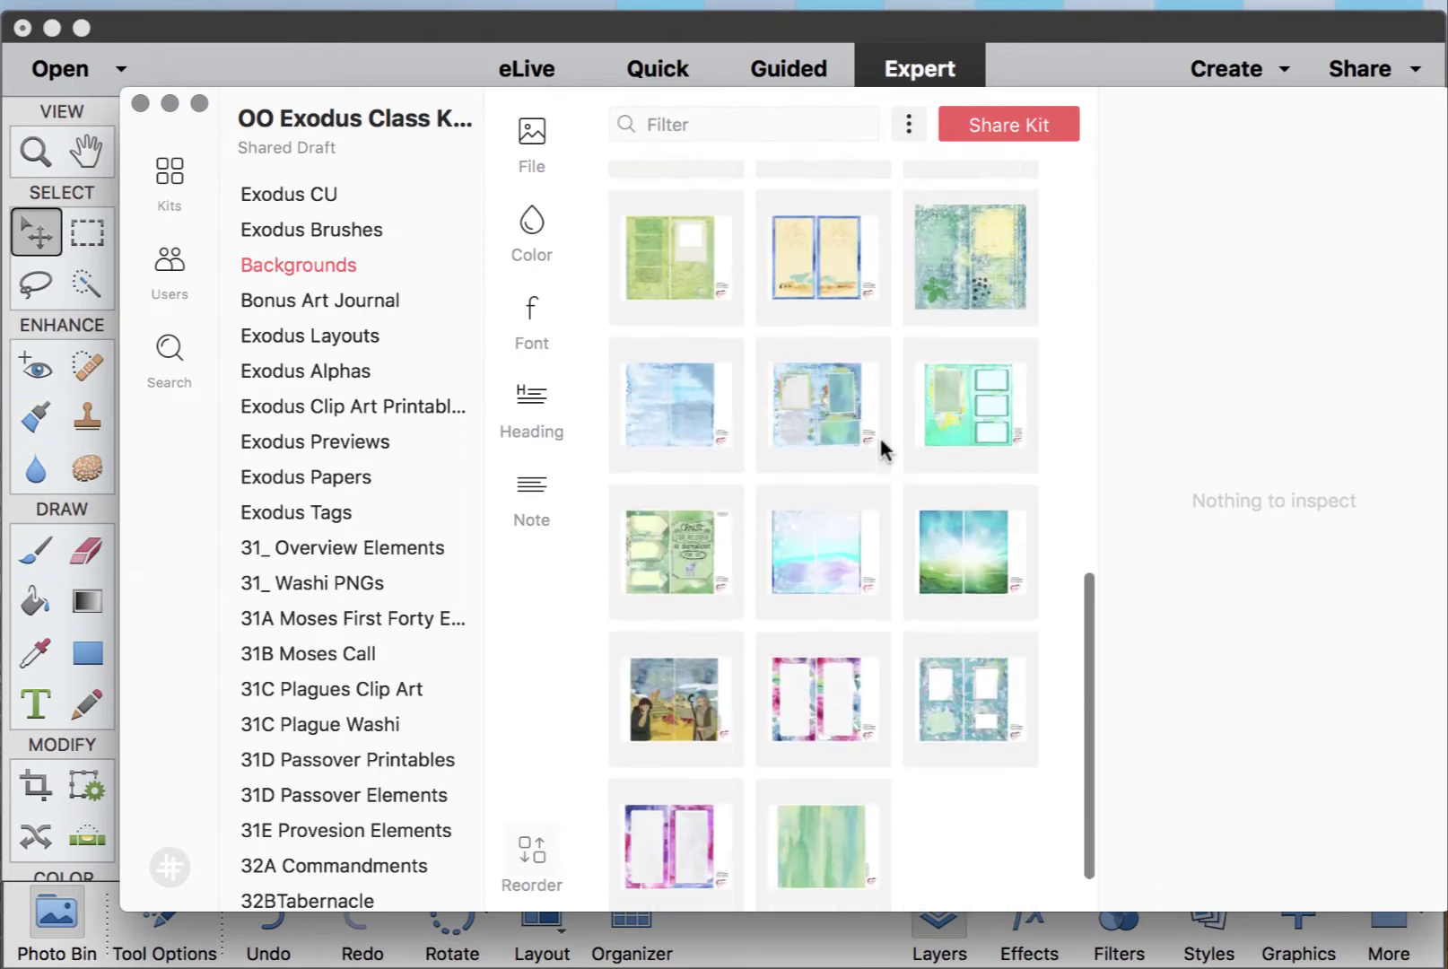
{"action": "scroll", "coordinate": [879, 435], "scroll_direction": "down", "scroll_amount": 2}
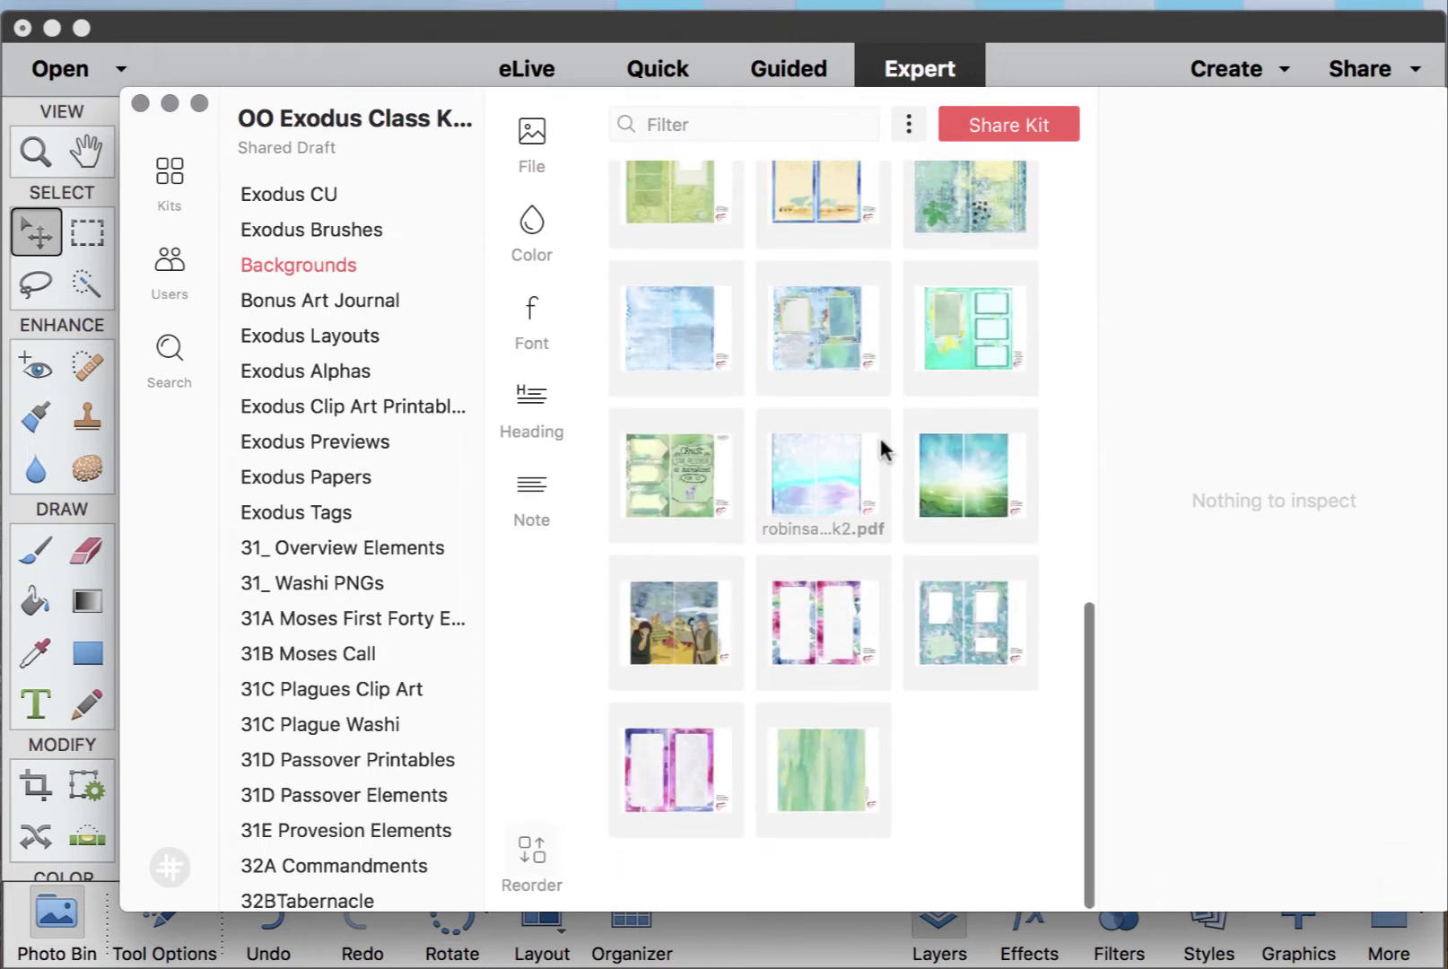
{"action": "scroll", "coordinate": [879, 436], "scroll_direction": "down", "scroll_amount": 1}
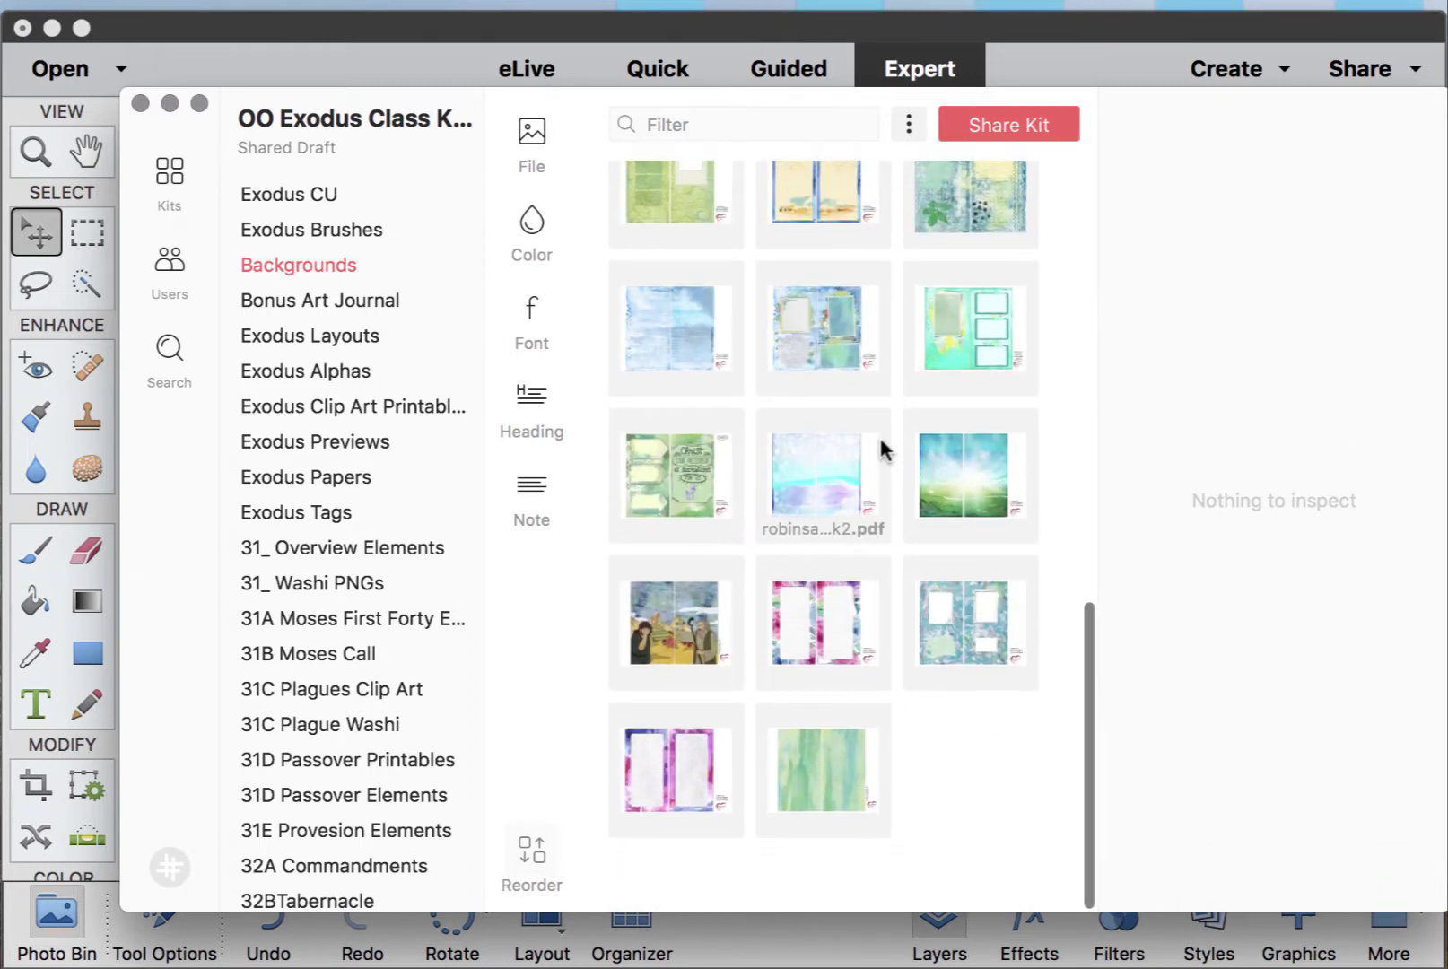
- Browse the kit's 31_ Overview Elements, 31_ Washi PNGs and 32BTabernacle sections for a suitable embellishment
{"action": "left_click", "coordinate": [308, 538]}
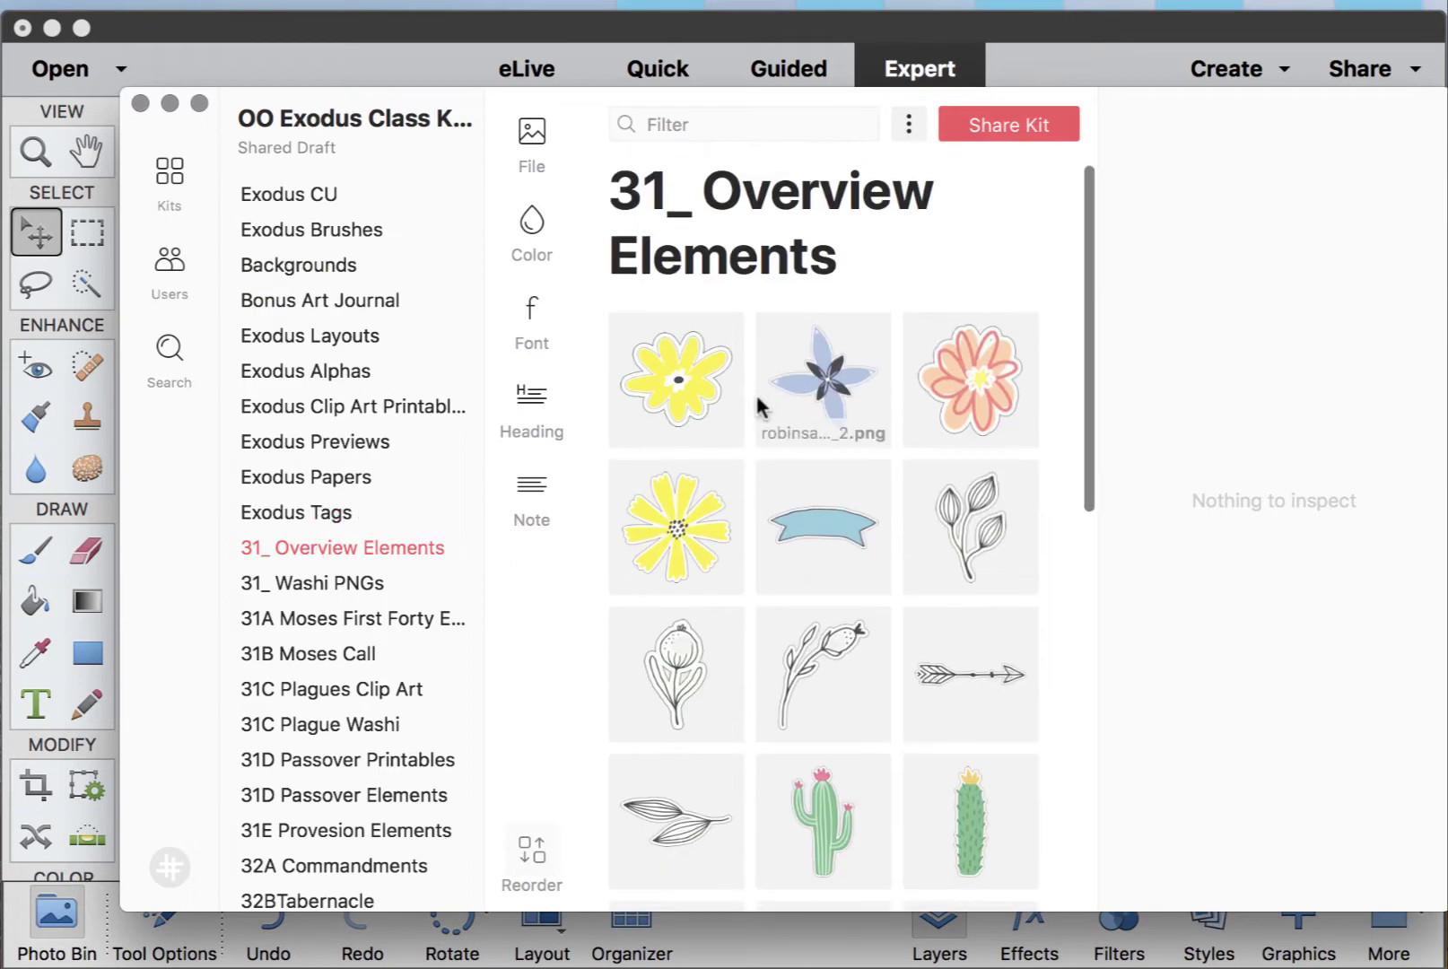
{"action": "scroll", "coordinate": [758, 406], "scroll_direction": "down", "scroll_amount": 5}
{"action": "scroll", "coordinate": [758, 406], "scroll_direction": "down", "scroll_amount": 3}
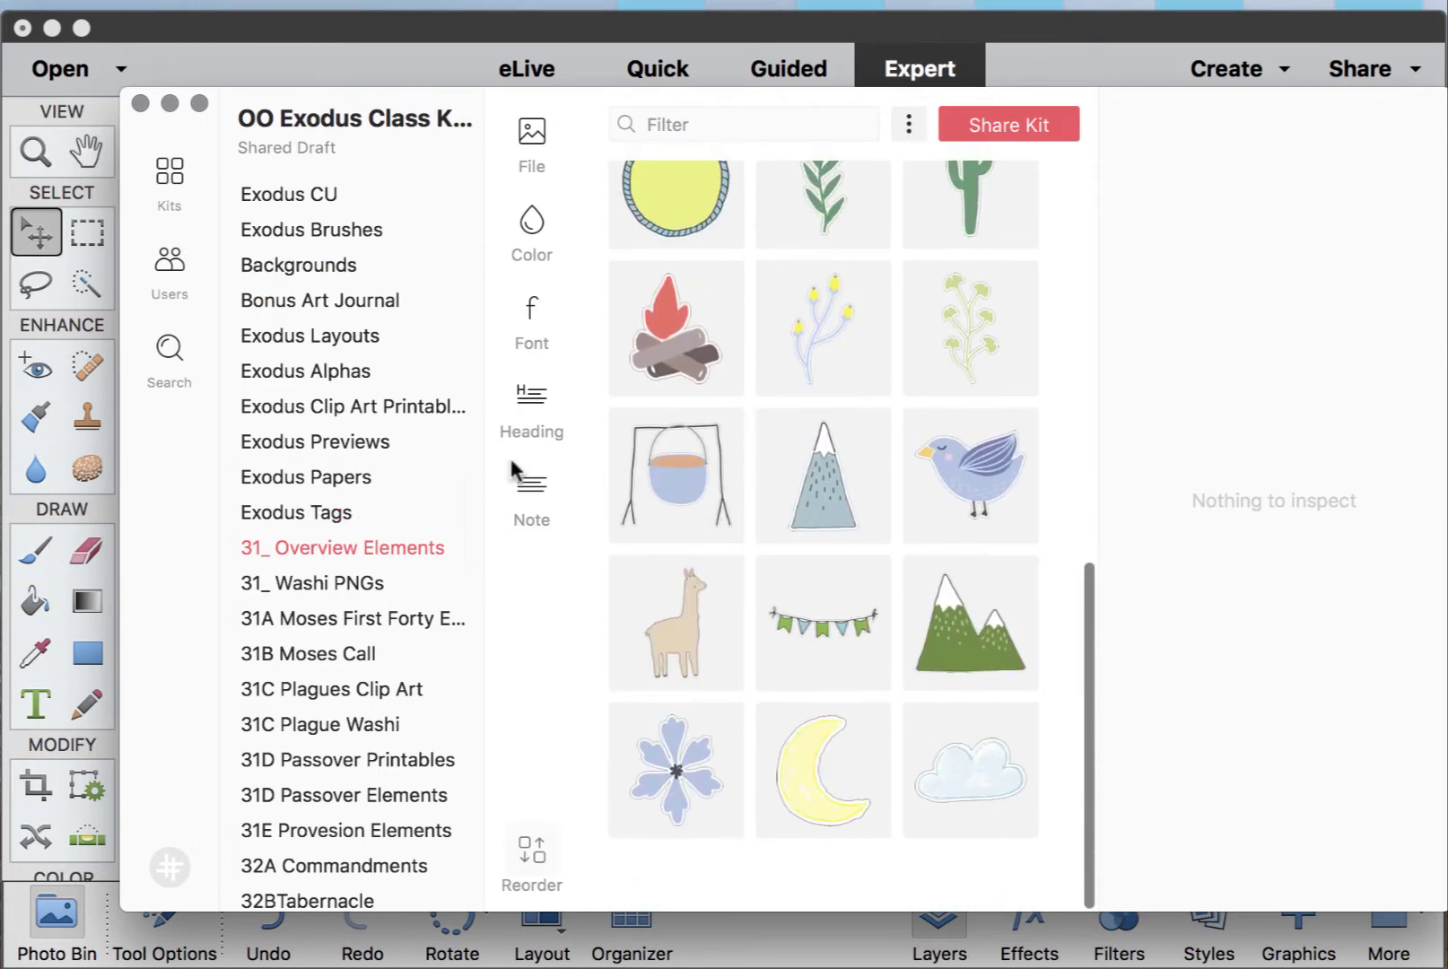
{"action": "left_click", "coordinate": [357, 583]}
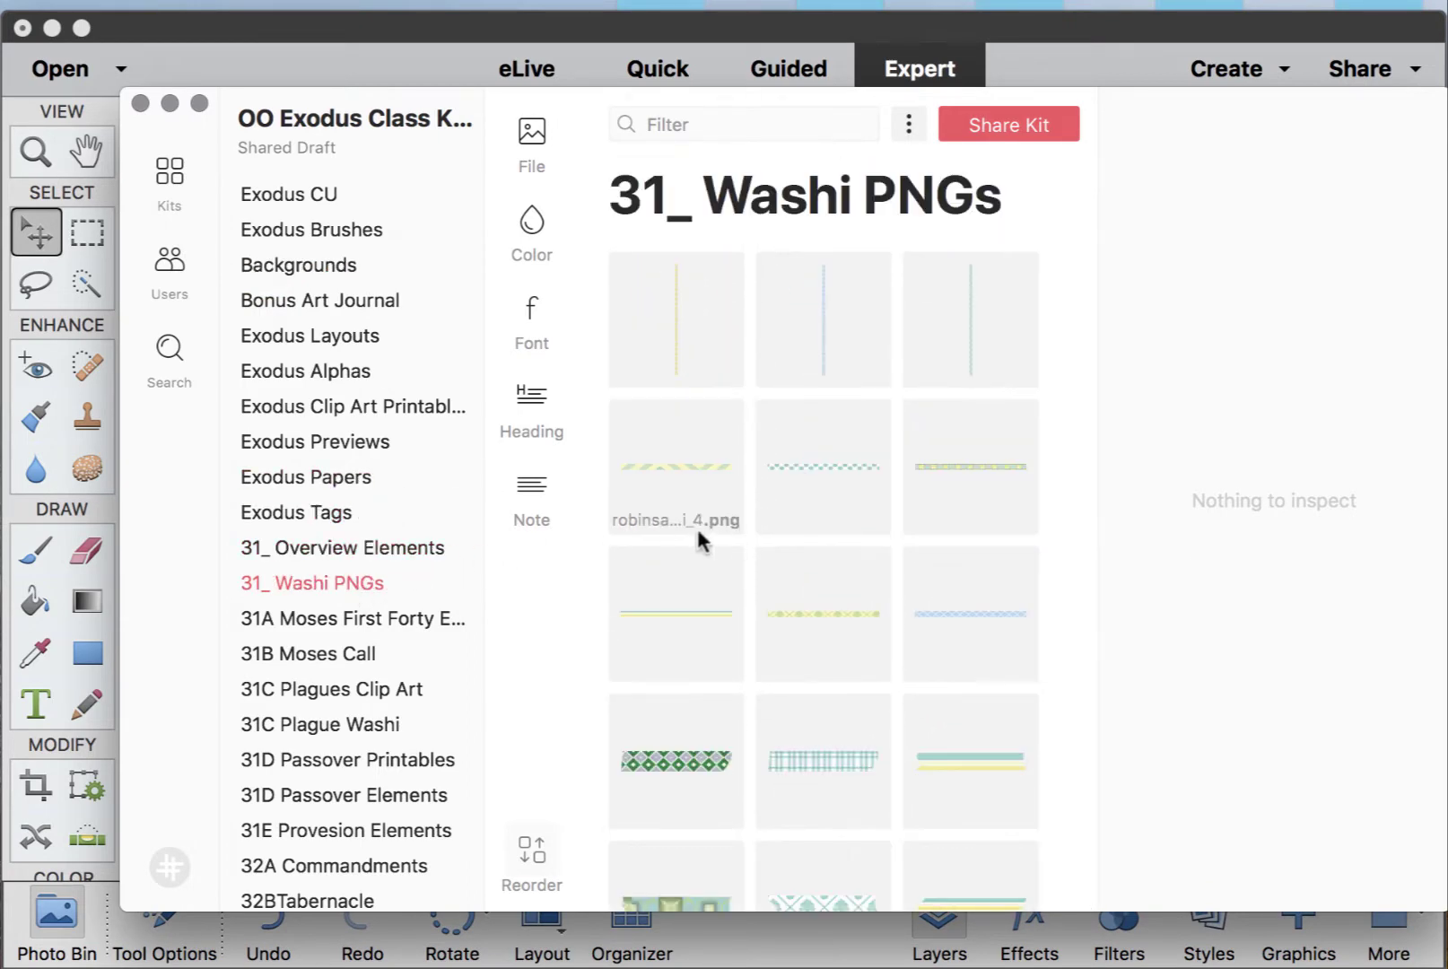
{"action": "scroll", "coordinate": [381, 717], "scroll_direction": "down", "scroll_amount": 3}
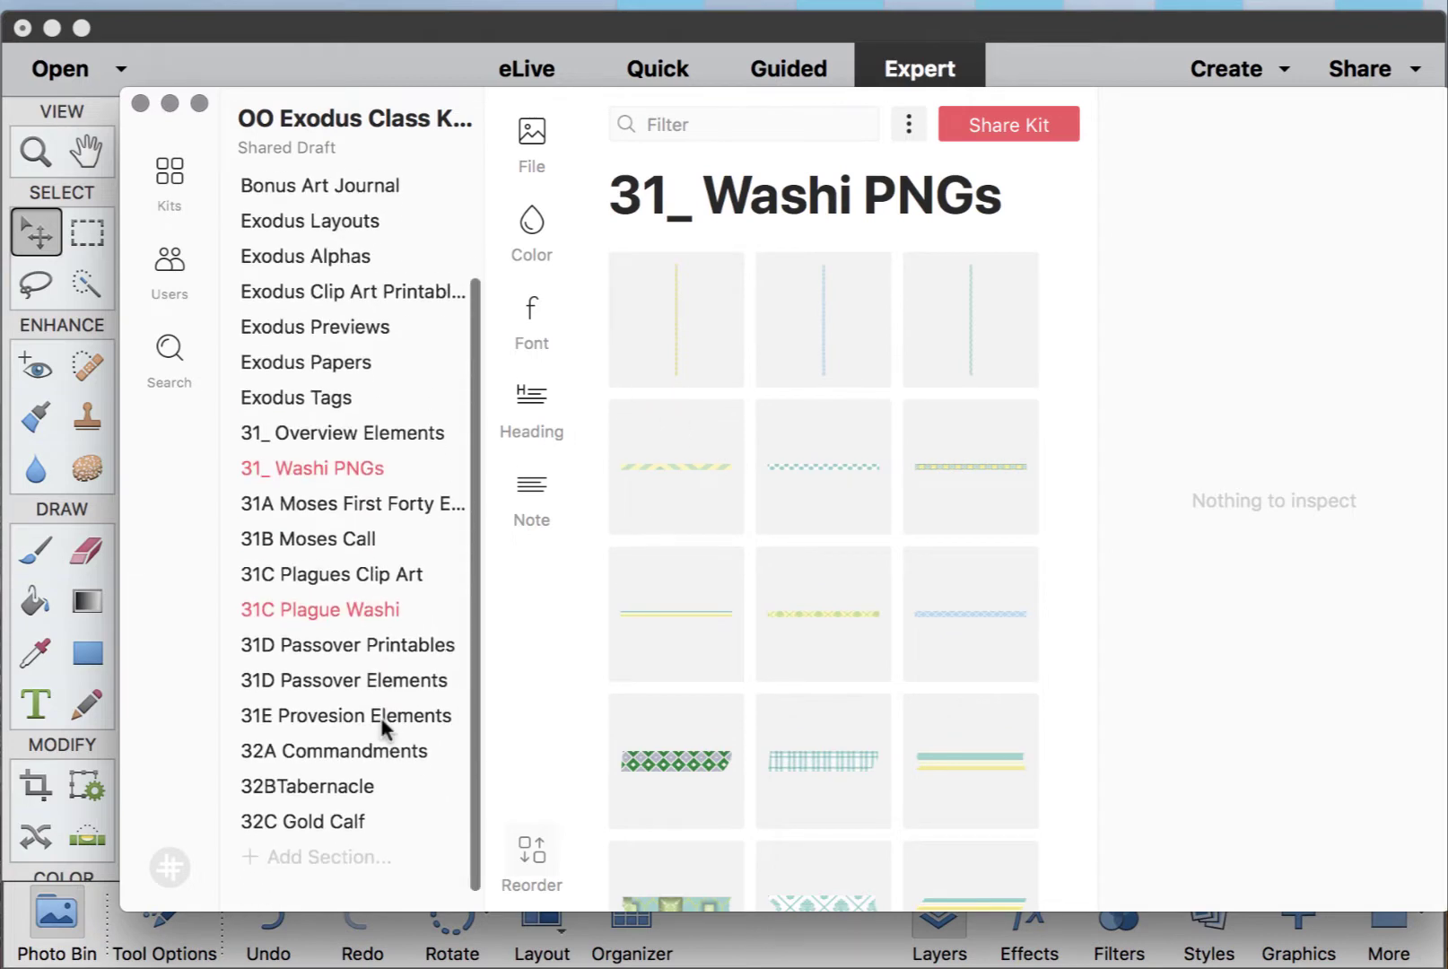
{"action": "left_click", "coordinate": [343, 797]}
{"action": "scroll", "coordinate": [824, 385], "scroll_direction": "down", "scroll_amount": 15}
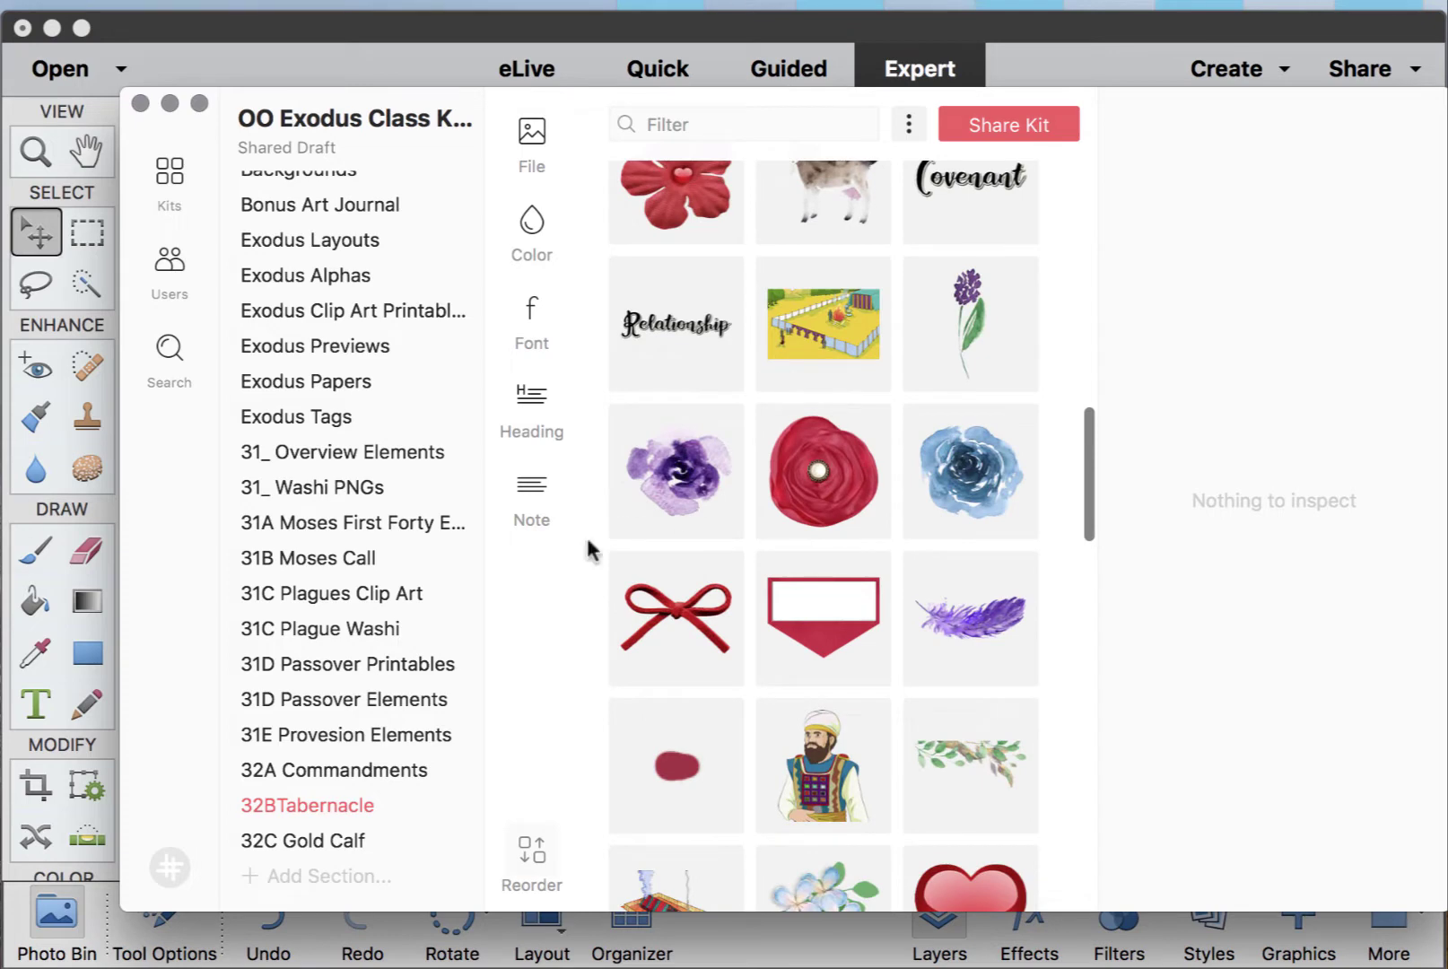
- Open the torn mint patterned strip from the kit's 32A Commandments section in Photoshop Elements
{"action": "left_click", "coordinate": [396, 771]}
{"action": "scroll", "coordinate": [789, 419], "scroll_direction": "down", "scroll_amount": 5}
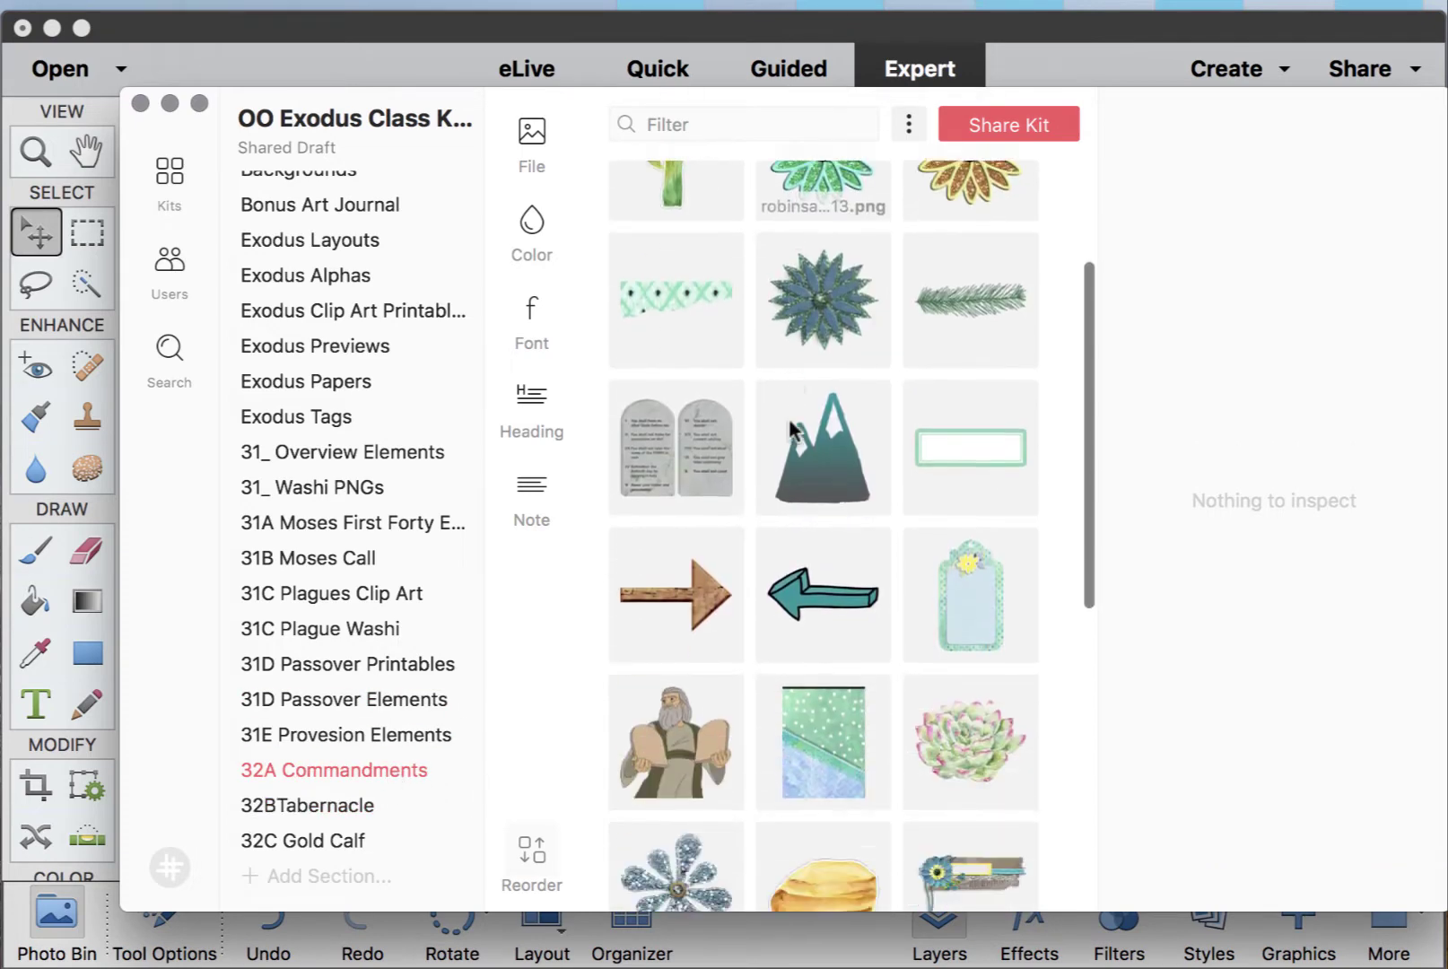
{"action": "scroll", "coordinate": [788, 418], "scroll_direction": "up", "scroll_amount": 5}
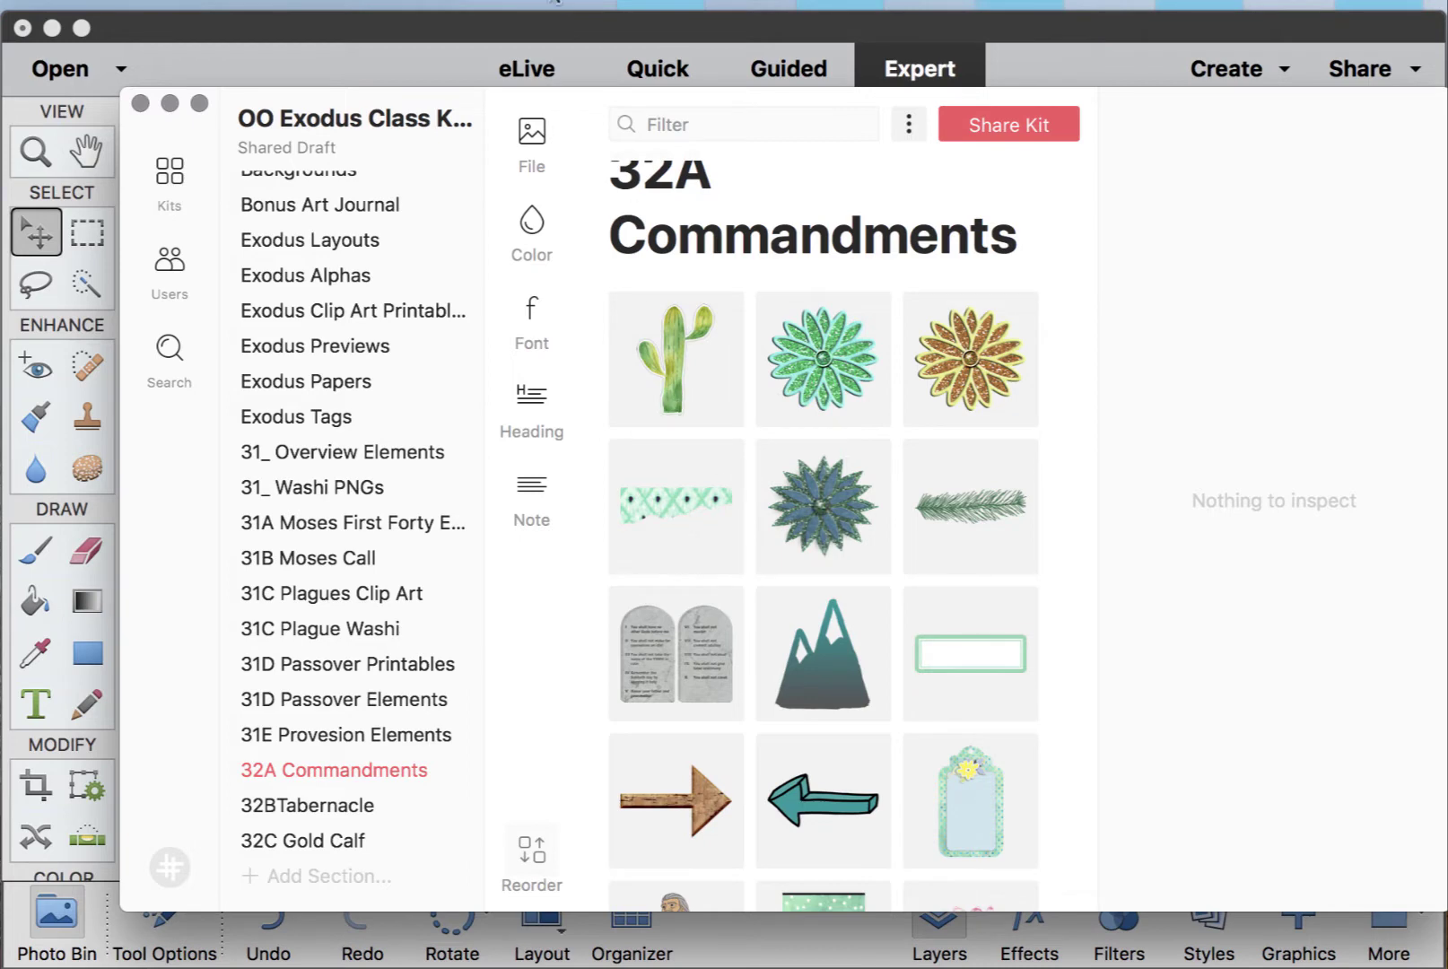
{"action": "left_click_drag", "start_coordinate": [573, 117], "coordinate": [967, 62]}
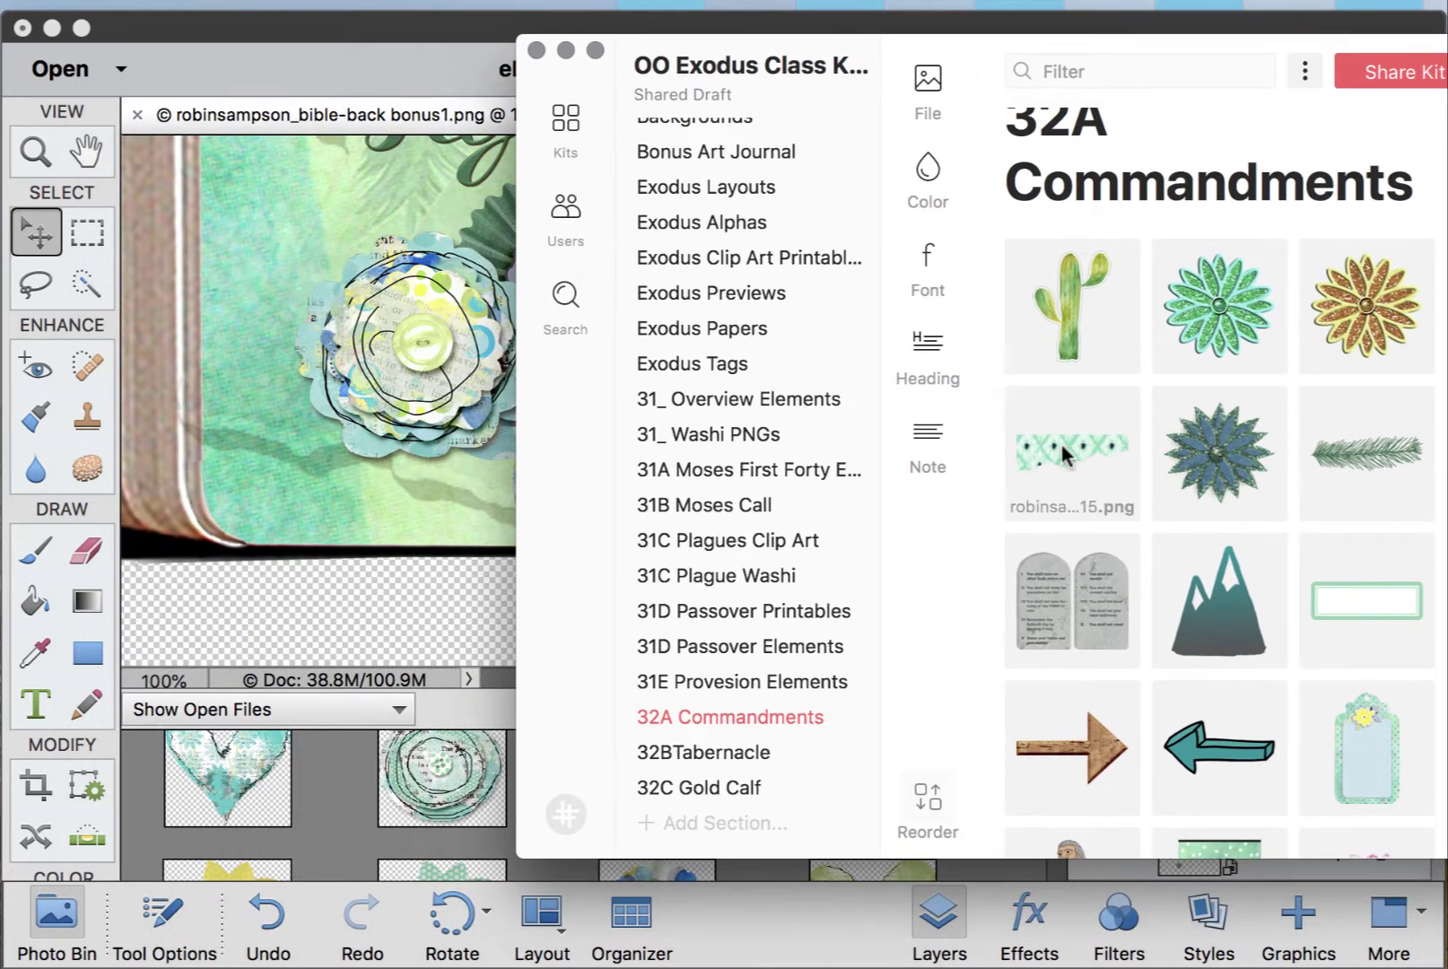
{"action": "left_click_drag", "start_coordinate": [1066, 453], "coordinate": [220, 425]}
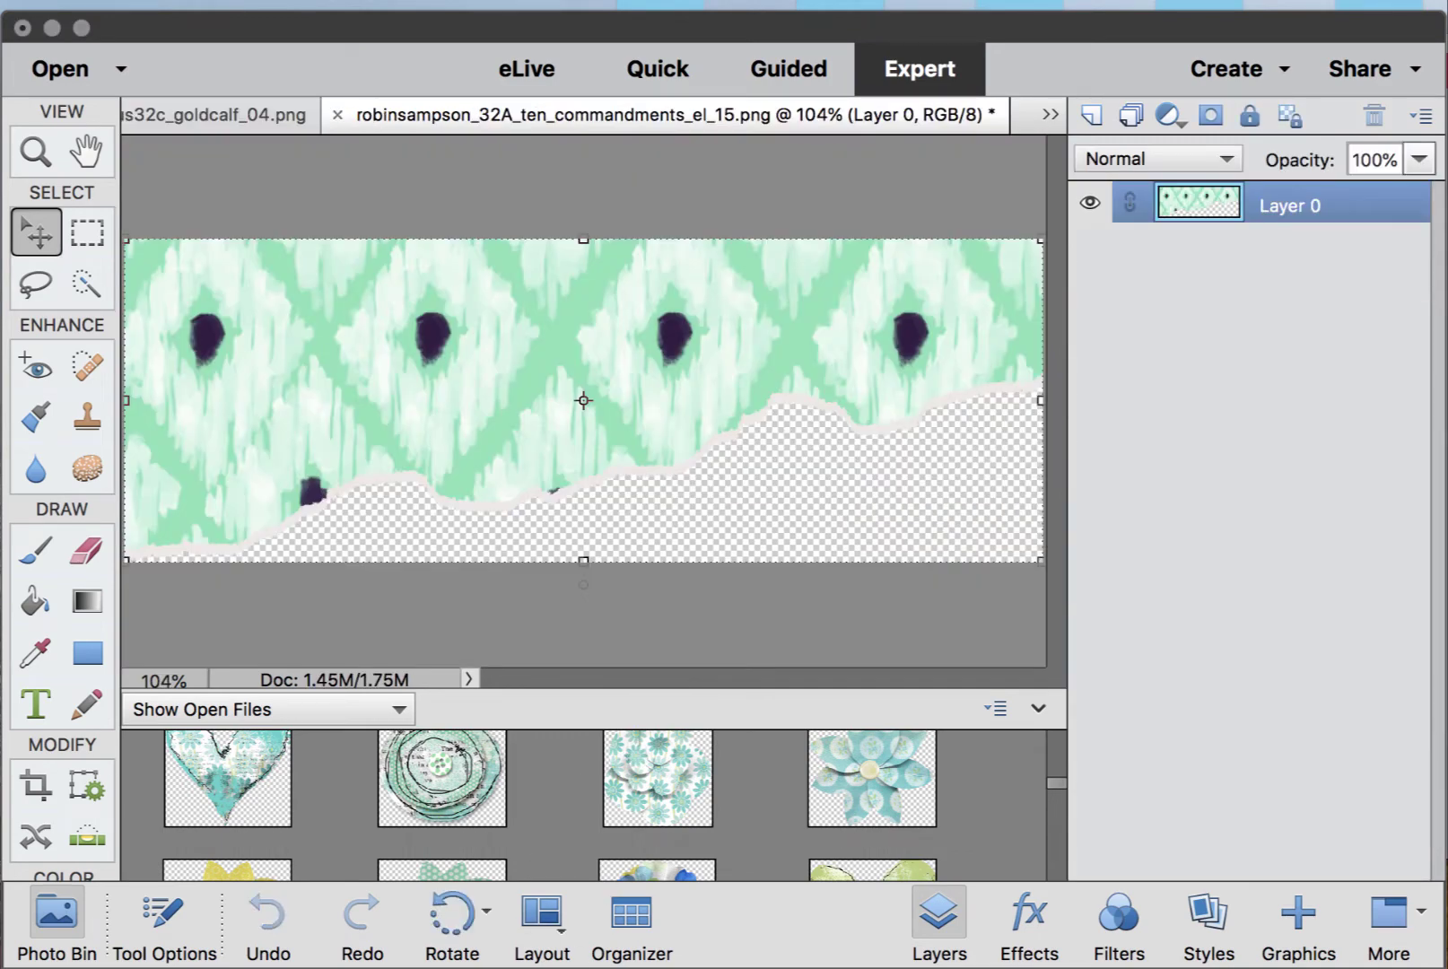
- Return to the kit library and open the pine branch from 32A Commandments in Photoshop Elements
{"action": "key", "text": "super+Tab"}
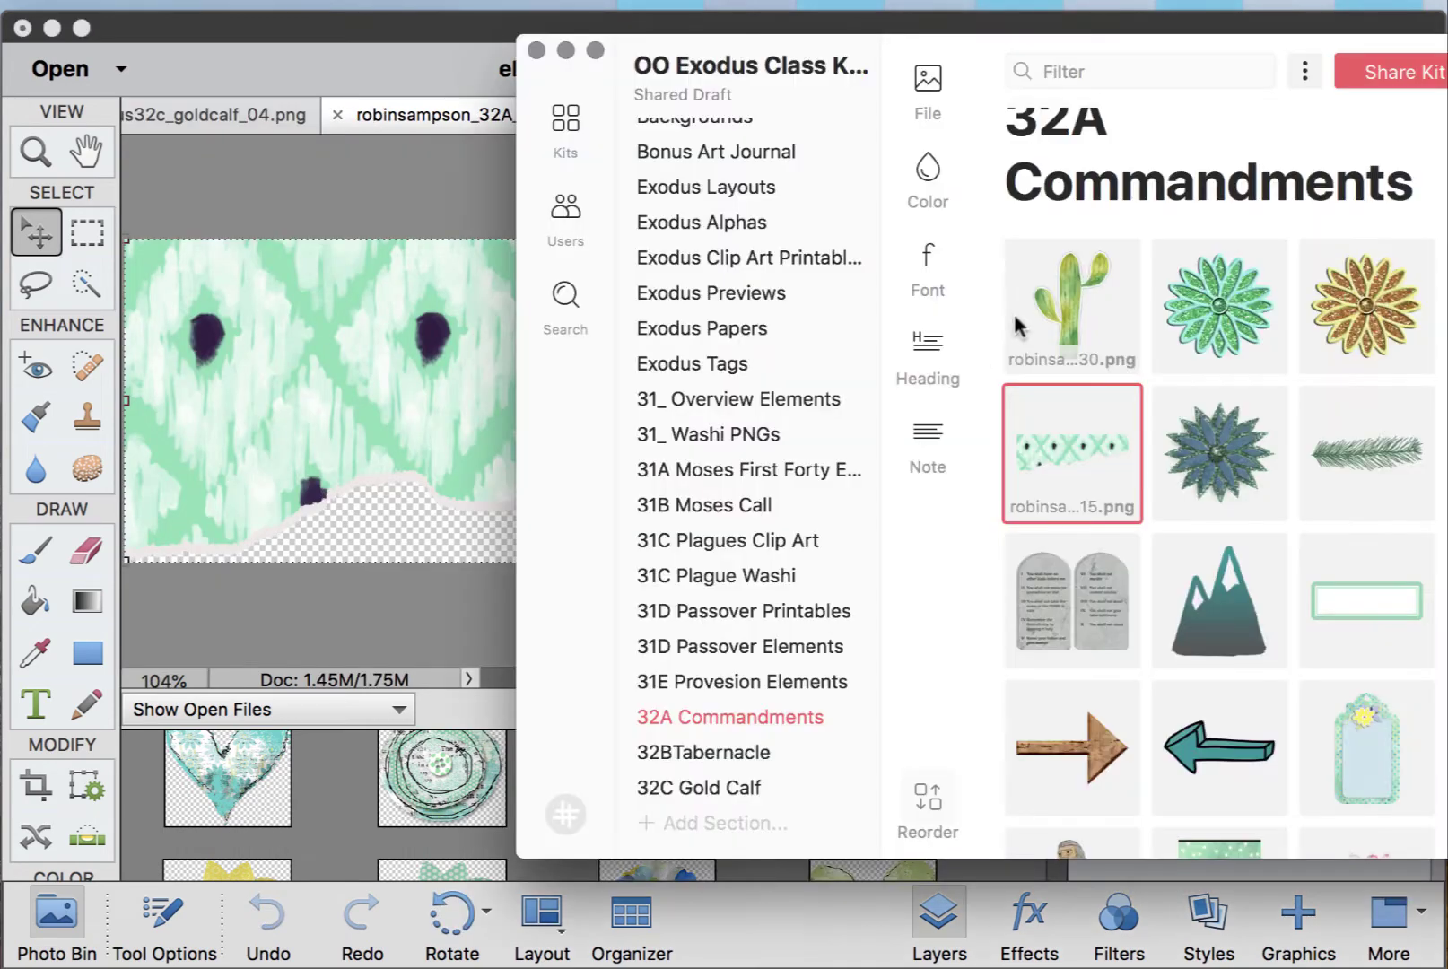
{"action": "scroll", "coordinate": [1014, 313], "scroll_direction": "down", "scroll_amount": 2}
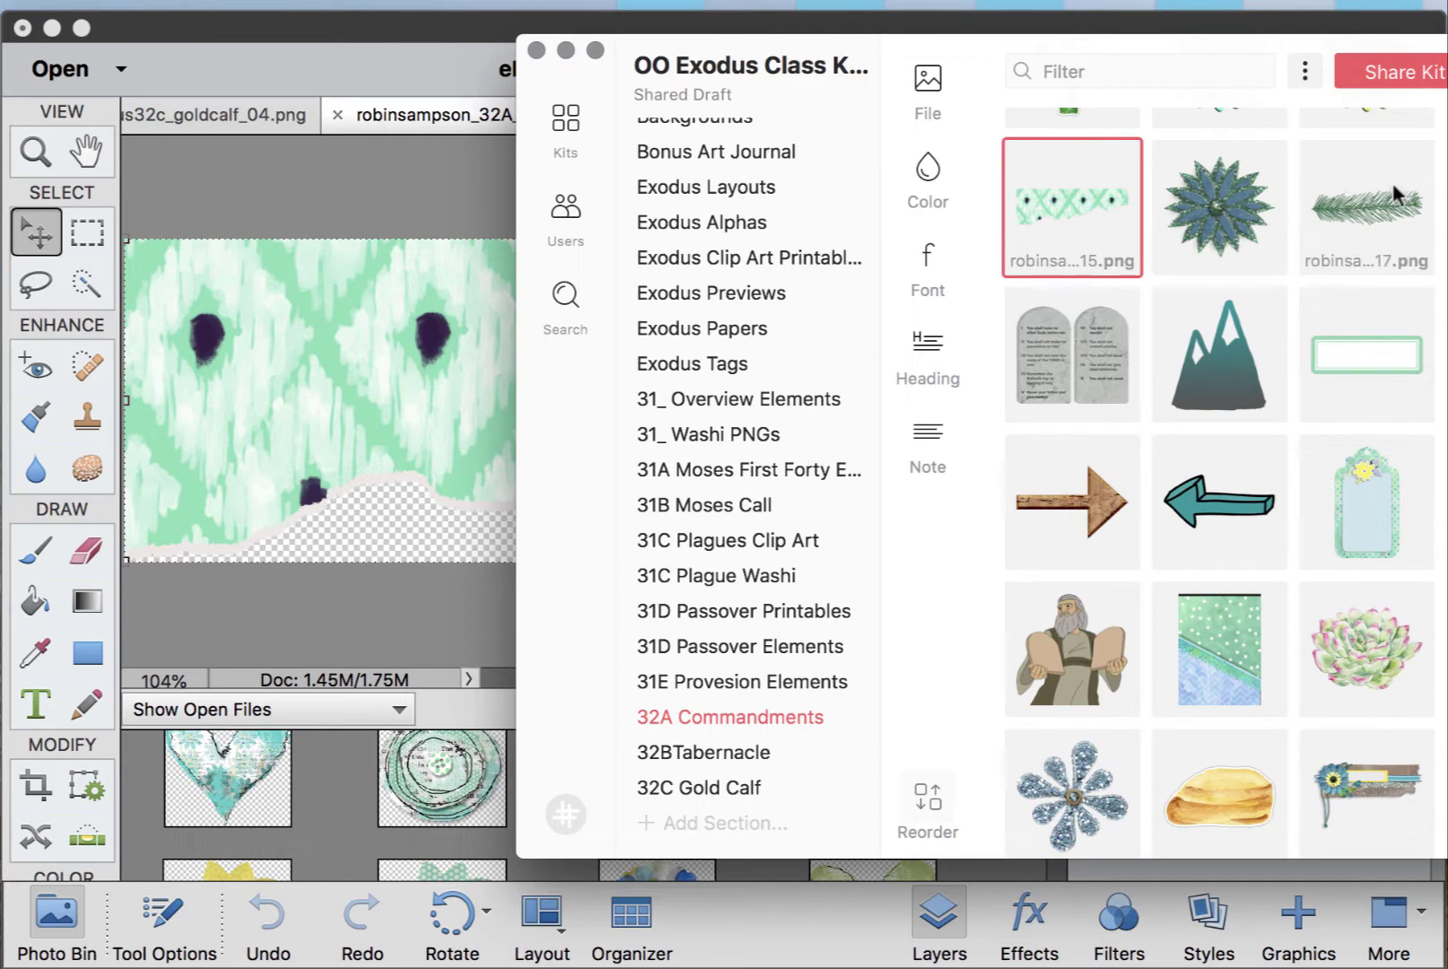
{"action": "left_click_drag", "start_coordinate": [1393, 190], "coordinate": [350, 291]}
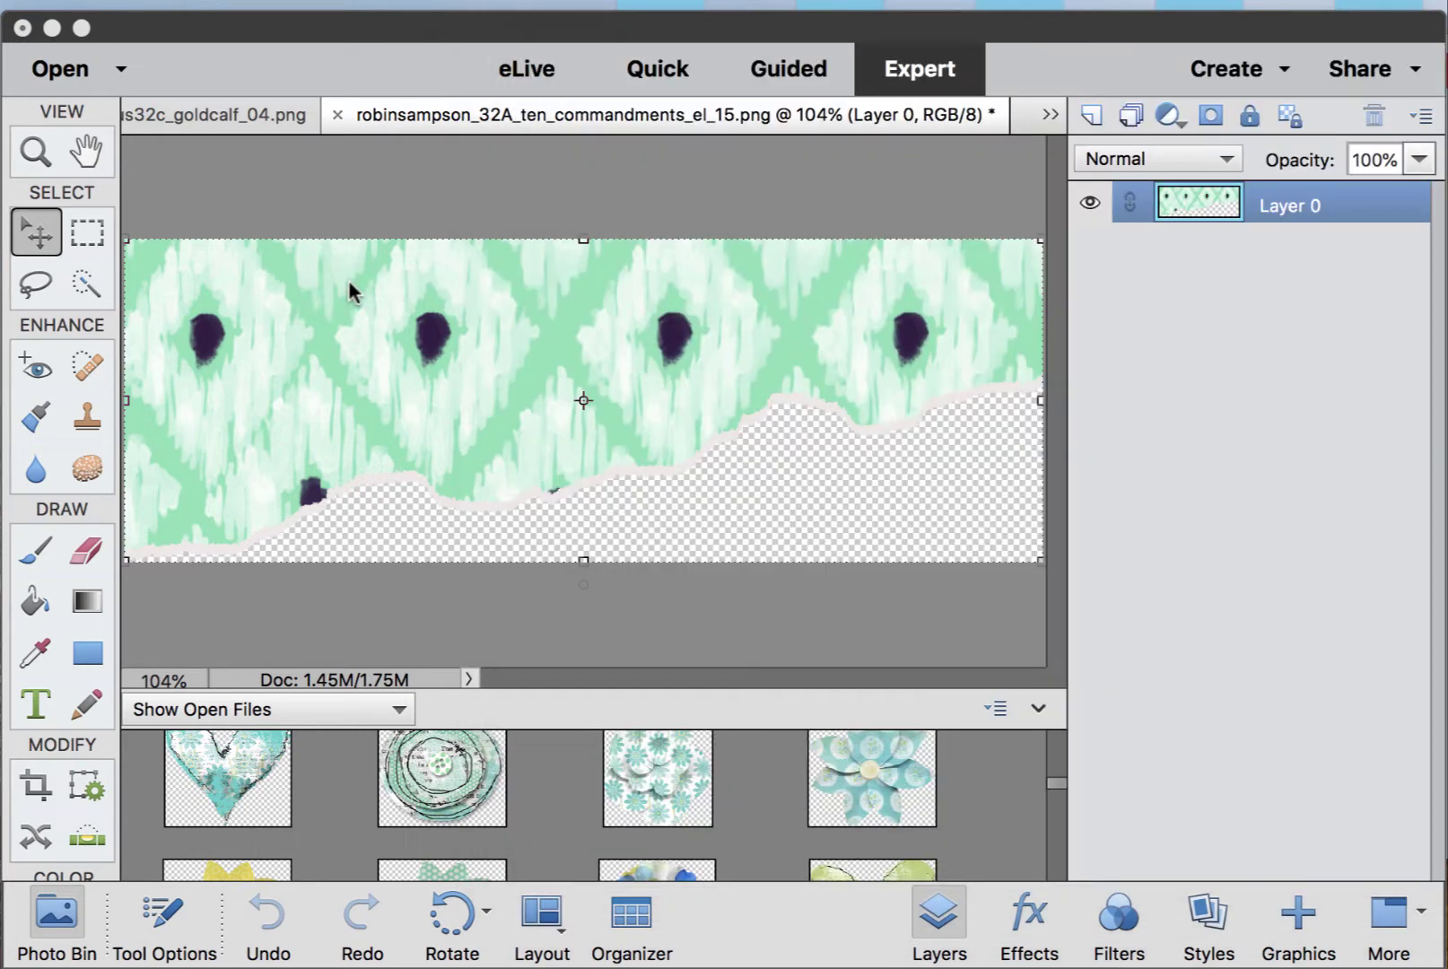
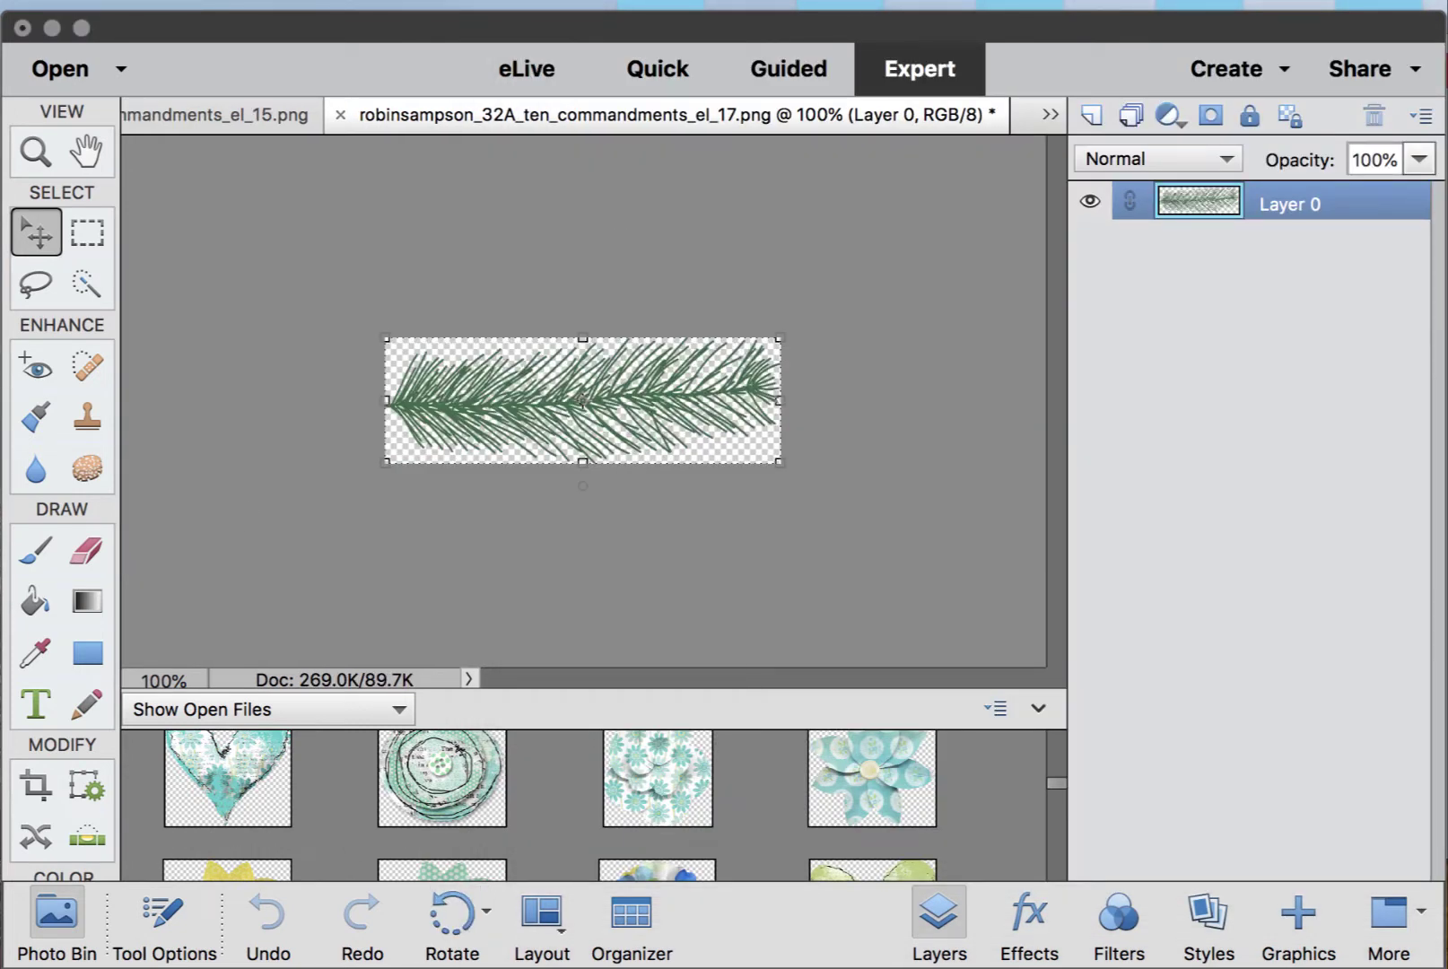
- Find the blue arrow-shaped label in the kit's 31E Provesion Elements section and open it in Photoshop Elements
{"action": "key", "text": "super+Tab"}
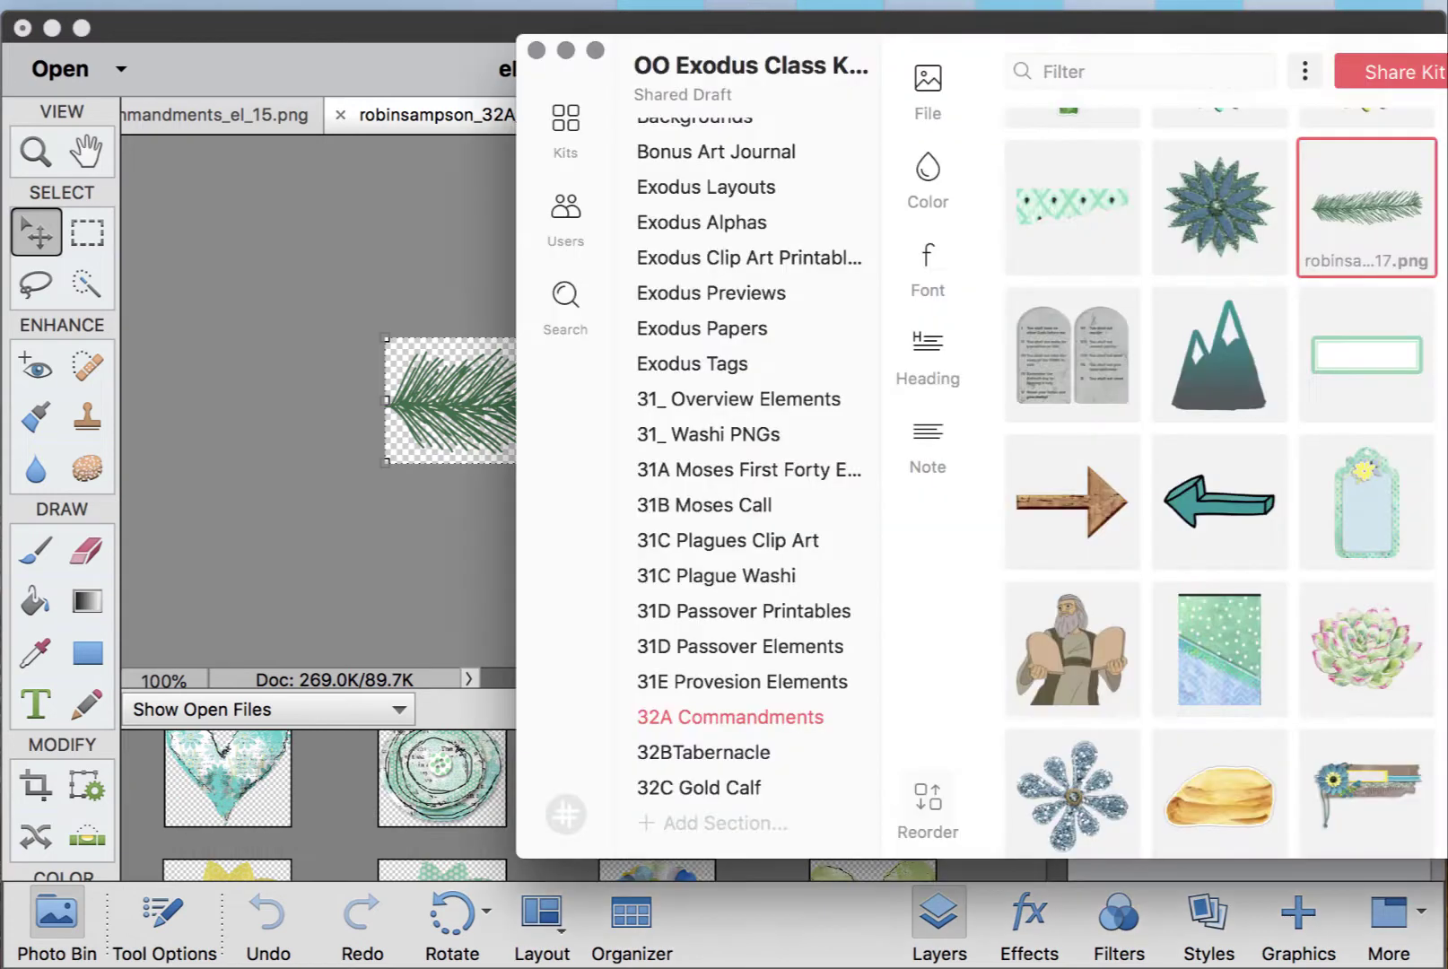
{"action": "scroll", "coordinate": [1041, 520], "scroll_direction": "down", "scroll_amount": 5}
{"action": "scroll", "coordinate": [1045, 494], "scroll_direction": "down", "scroll_amount": 5}
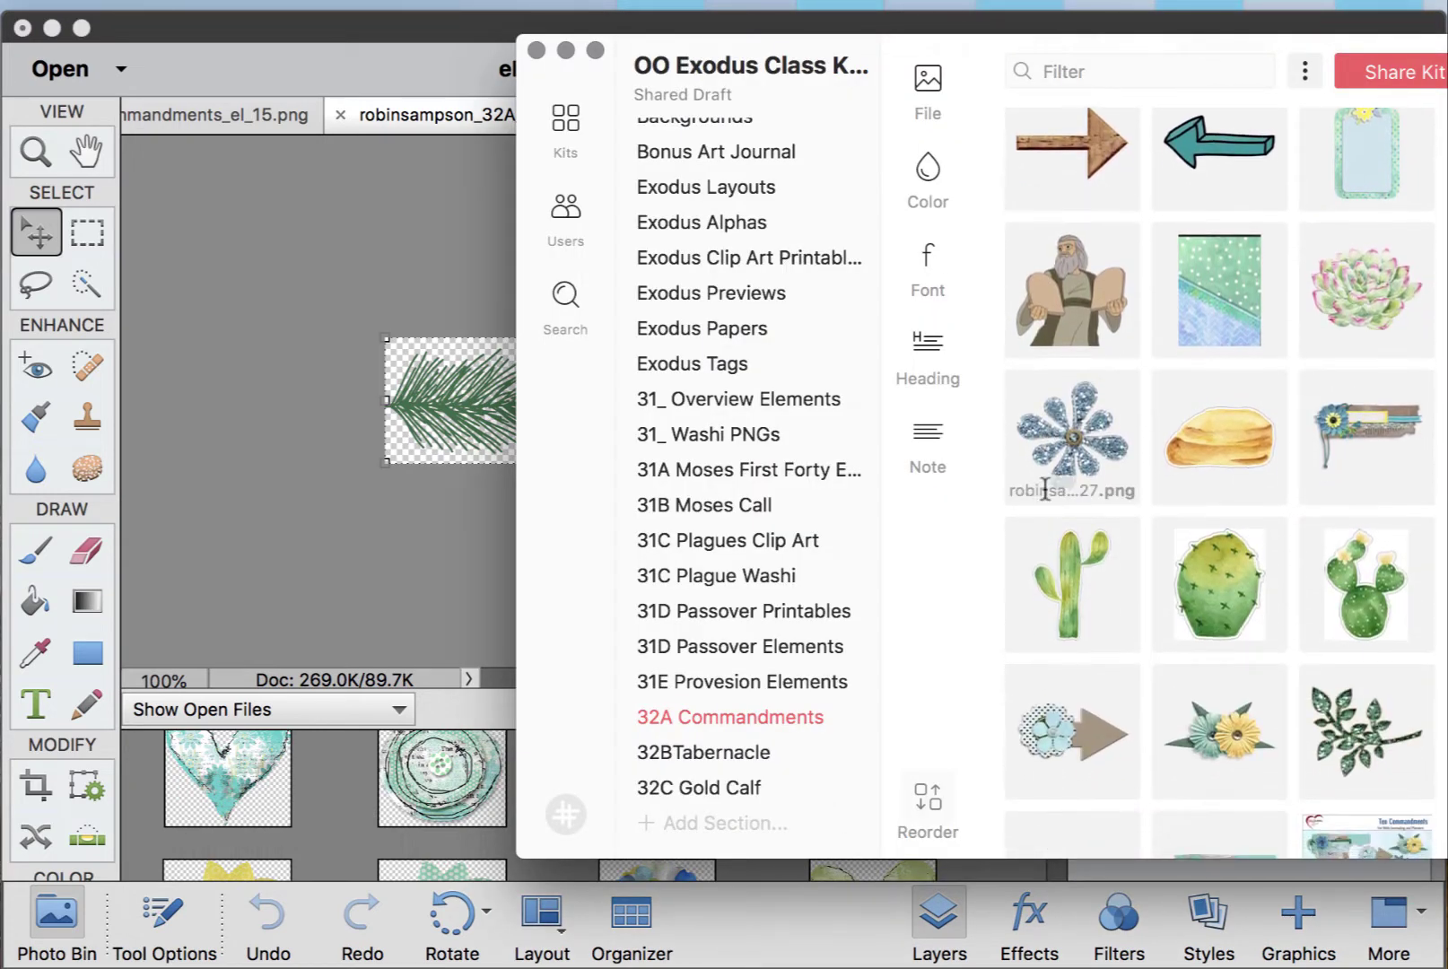
{"action": "scroll", "coordinate": [1046, 493], "scroll_direction": "down", "scroll_amount": 3}
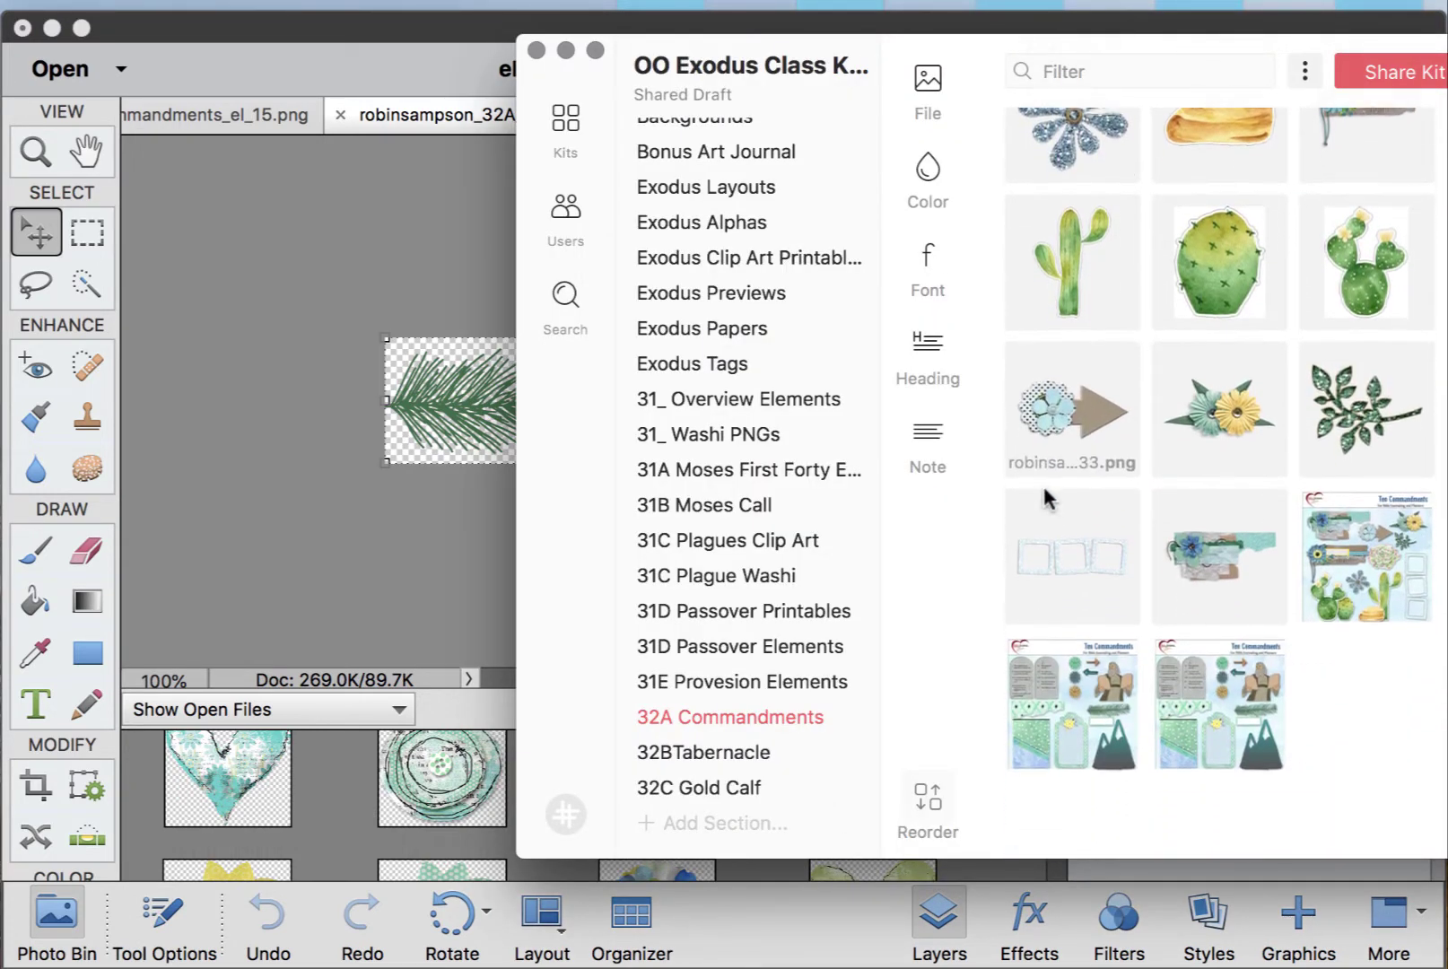
{"action": "left_click", "coordinate": [745, 681]}
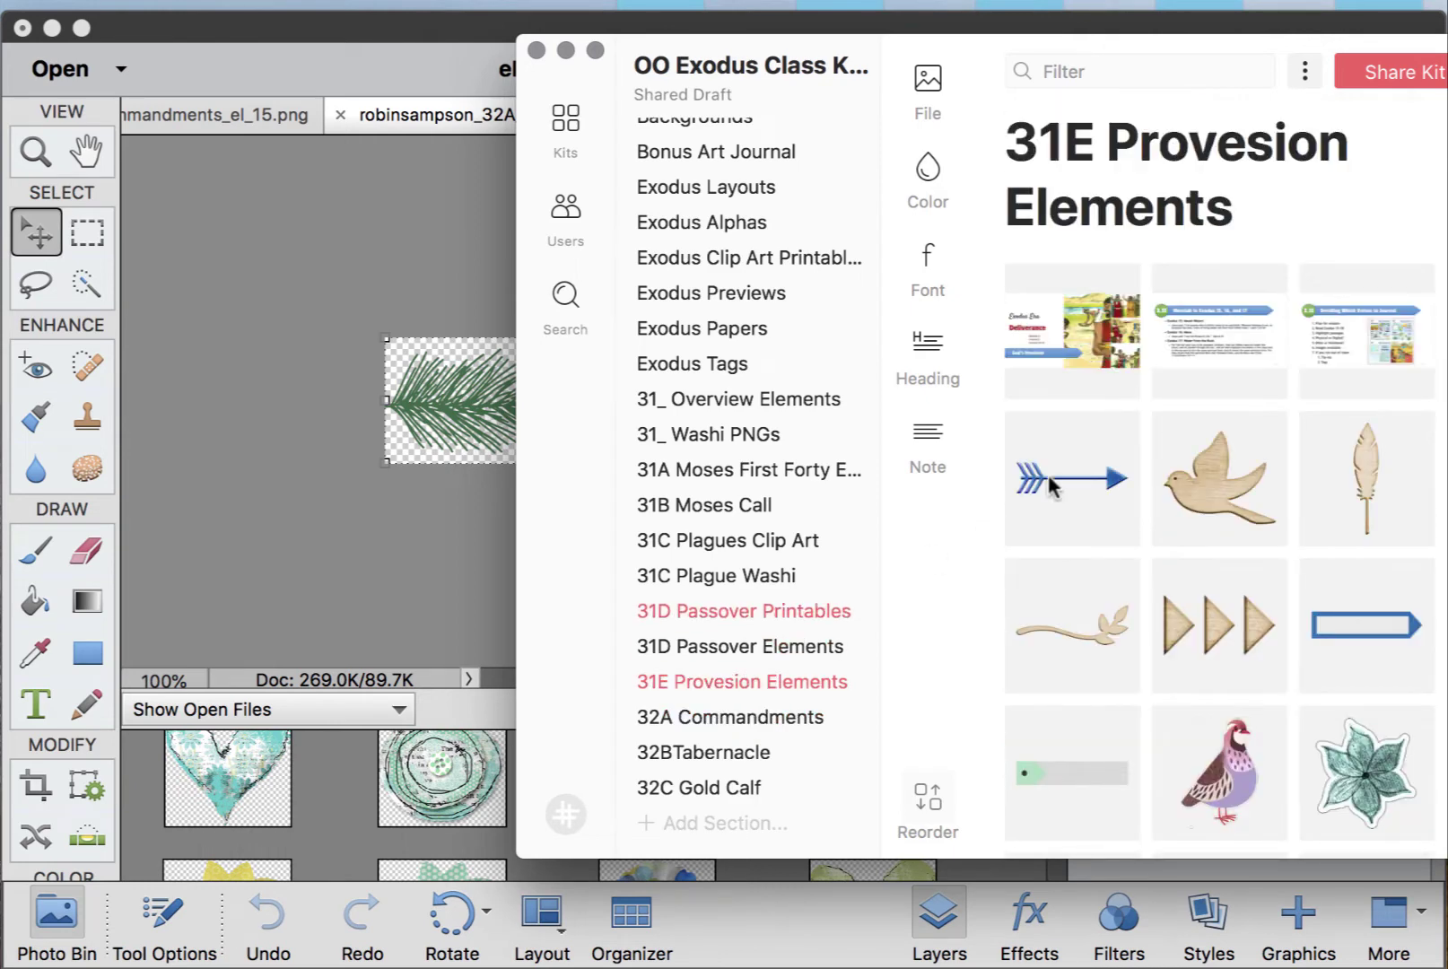
{"action": "scroll", "coordinate": [1147, 382], "scroll_direction": "down", "scroll_amount": 8}
{"action": "scroll", "coordinate": [1147, 386], "scroll_direction": "down", "scroll_amount": 4}
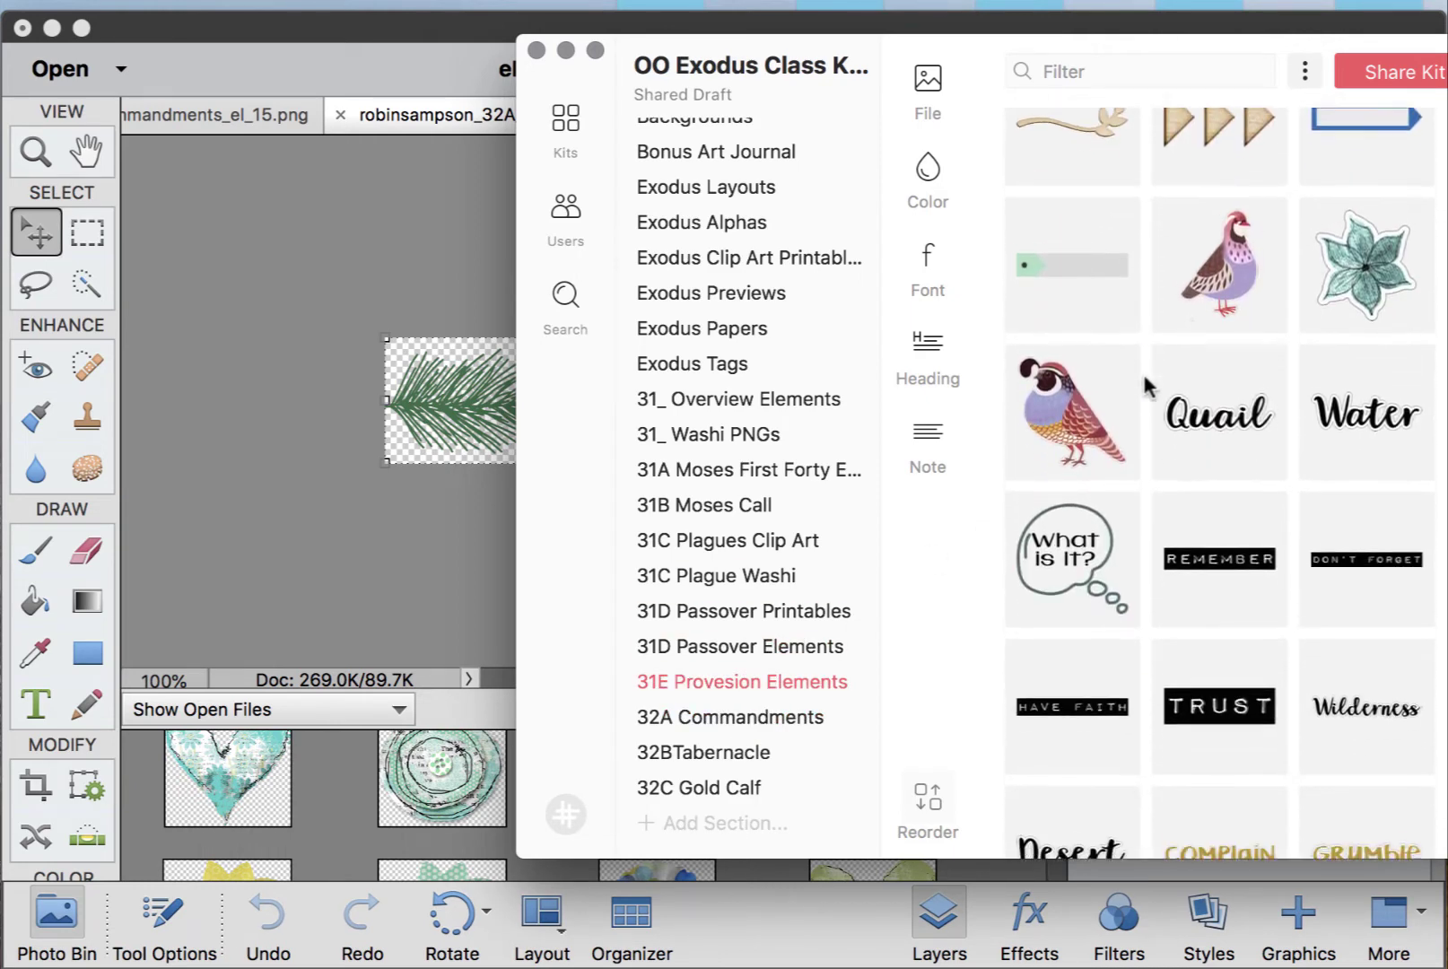
{"action": "scroll", "coordinate": [1148, 385], "scroll_direction": "up", "scroll_amount": 4}
{"action": "left_click_drag", "start_coordinate": [1319, 263], "coordinate": [341, 353]}
- Bring up the open Bible page document and add the torn mint strip beside the flower cluster below the text
{"action": "left_click", "coordinate": [235, 764]}
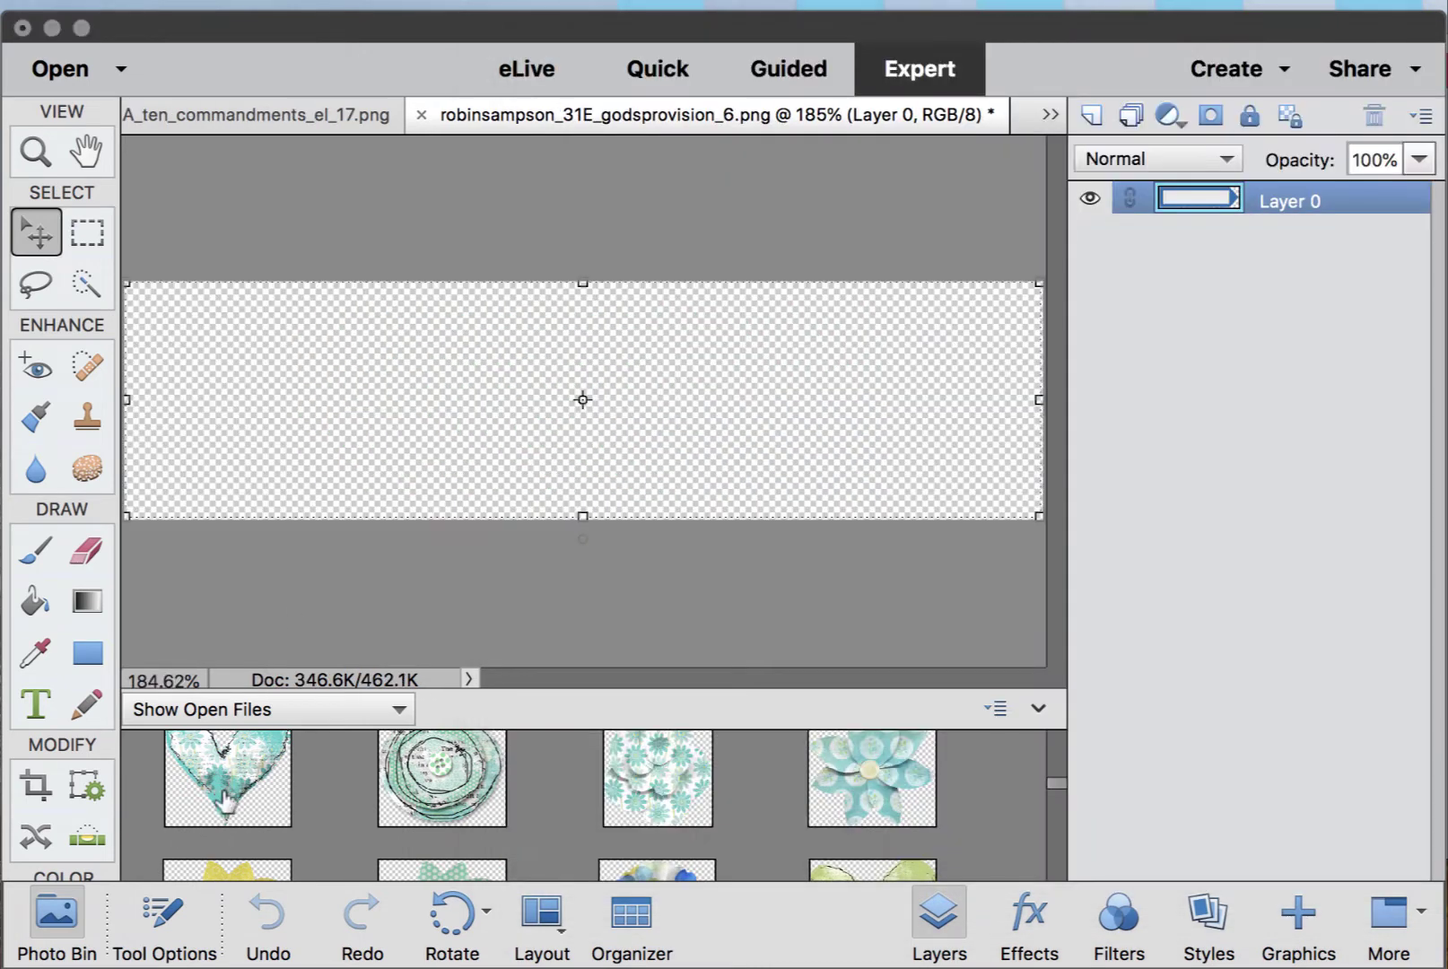
{"action": "scroll", "coordinate": [206, 808], "scroll_direction": "up", "scroll_amount": 3}
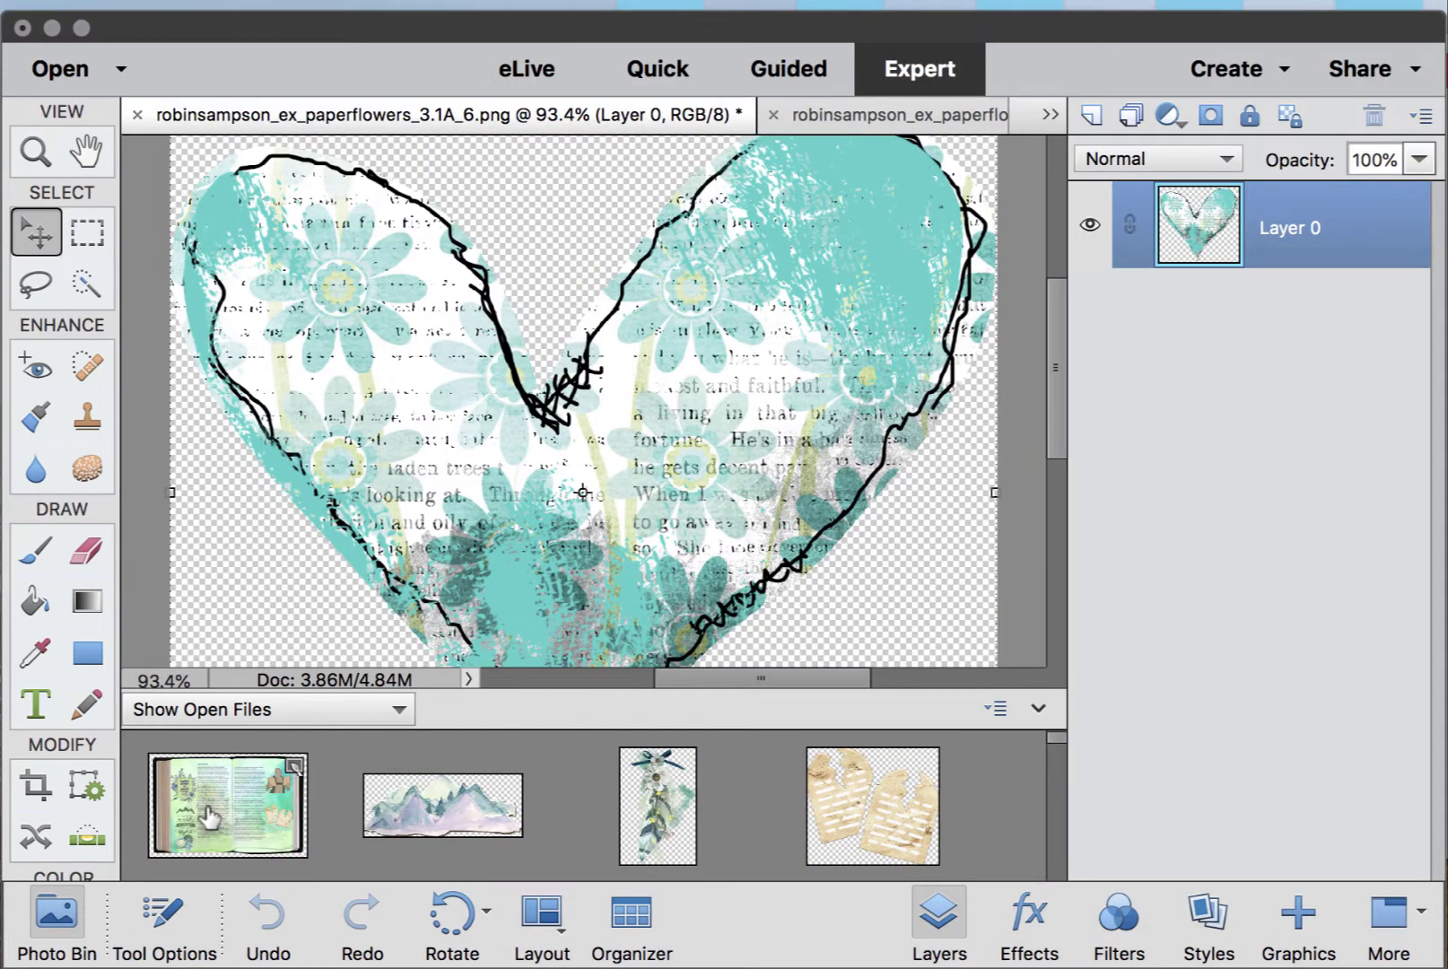
{"action": "left_click", "coordinate": [209, 816]}
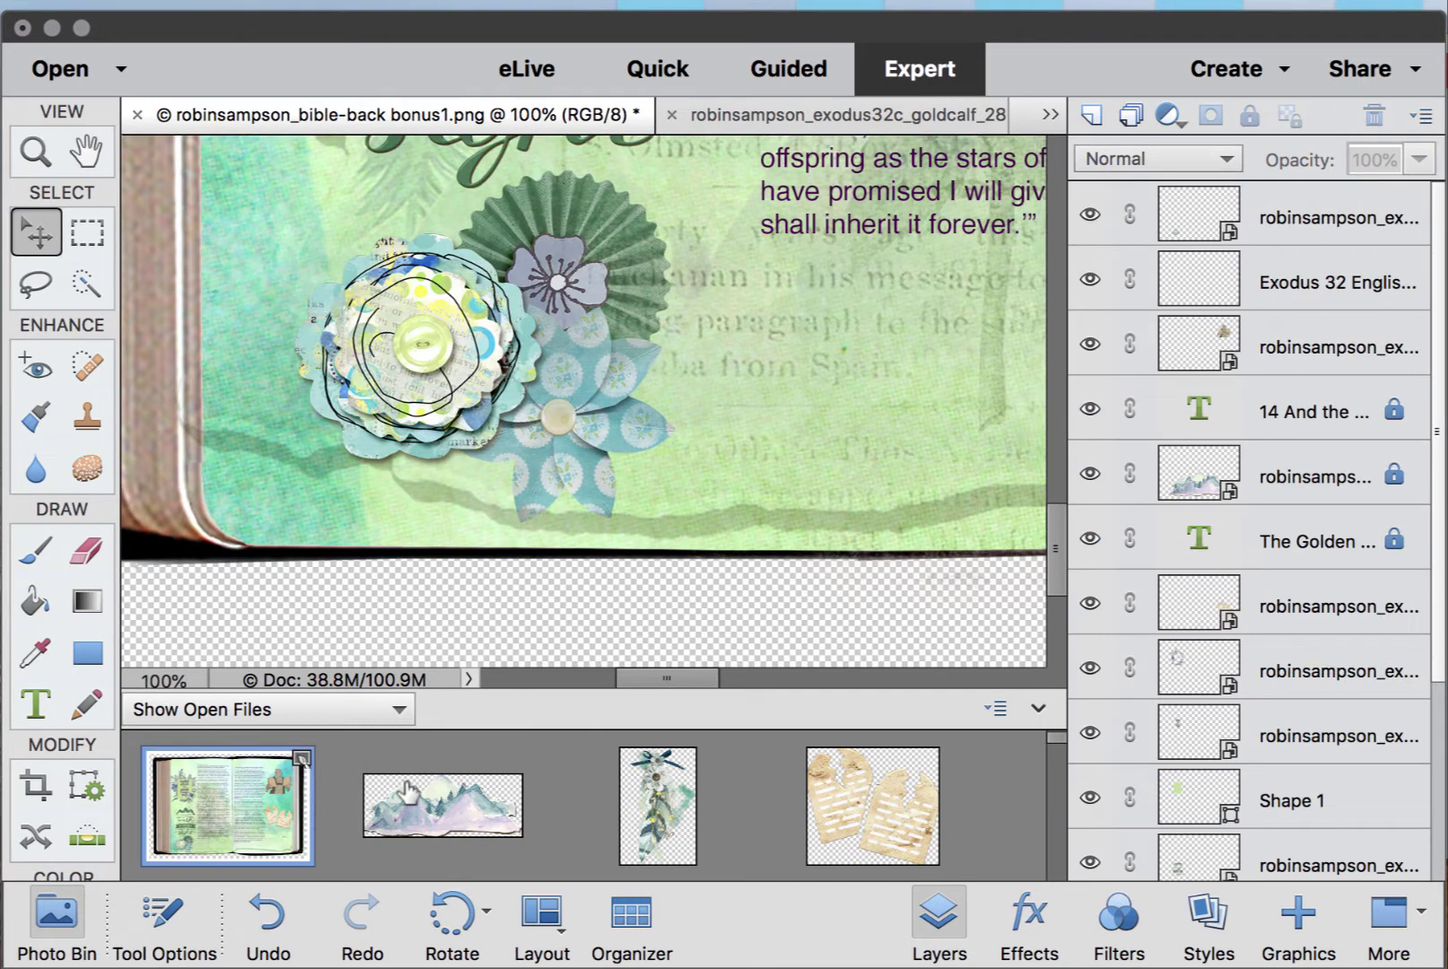
{"action": "scroll", "coordinate": [585, 804], "scroll_direction": "down", "scroll_amount": 10}
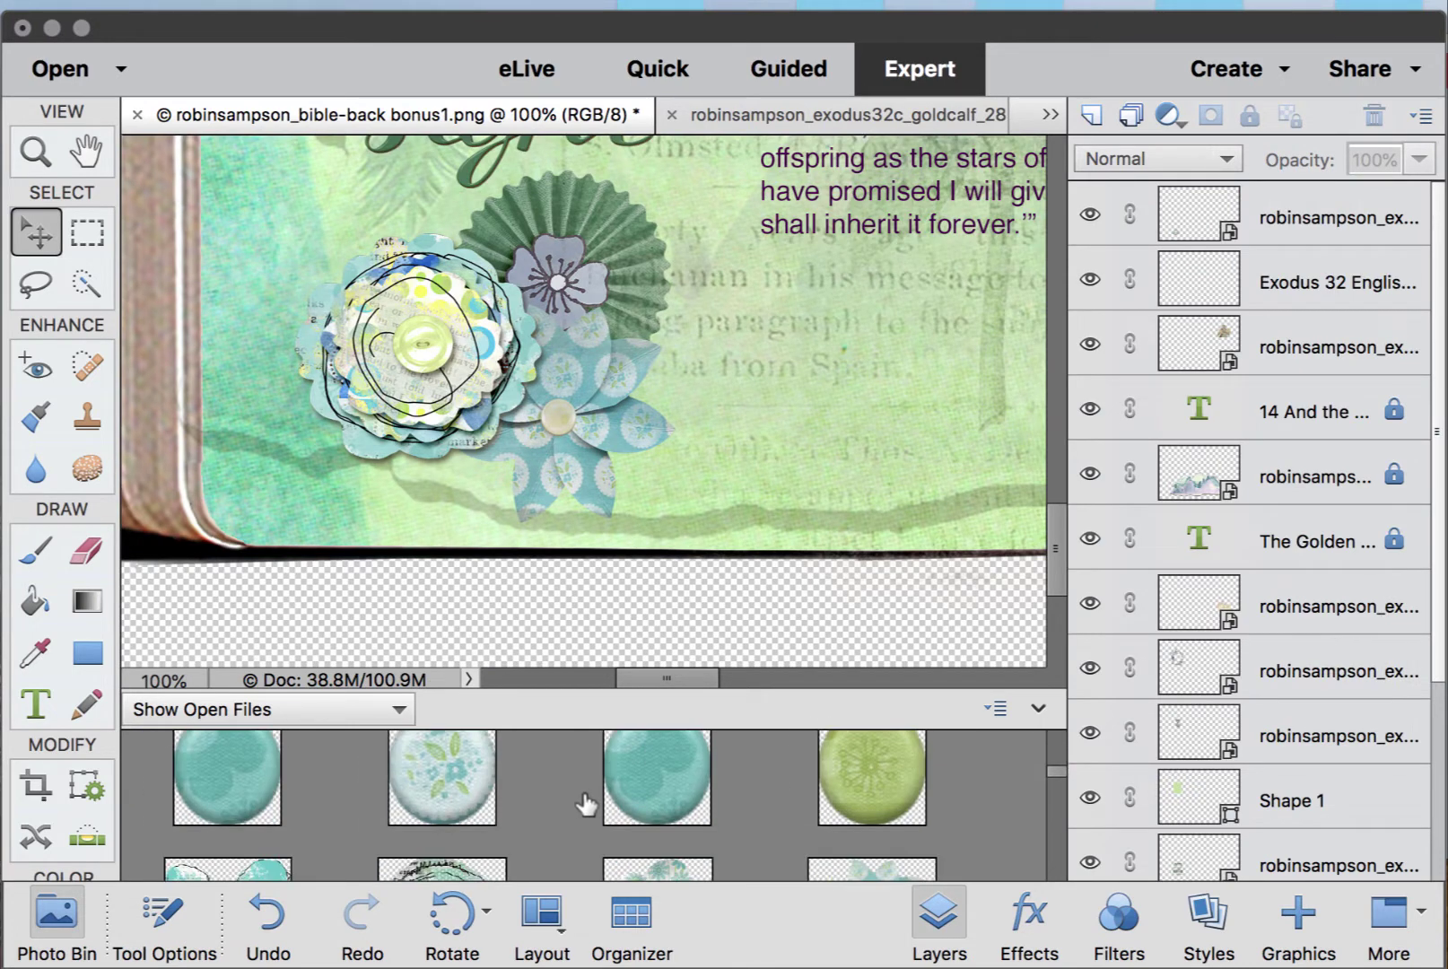
{"action": "scroll", "coordinate": [585, 804], "scroll_direction": "down", "scroll_amount": 10}
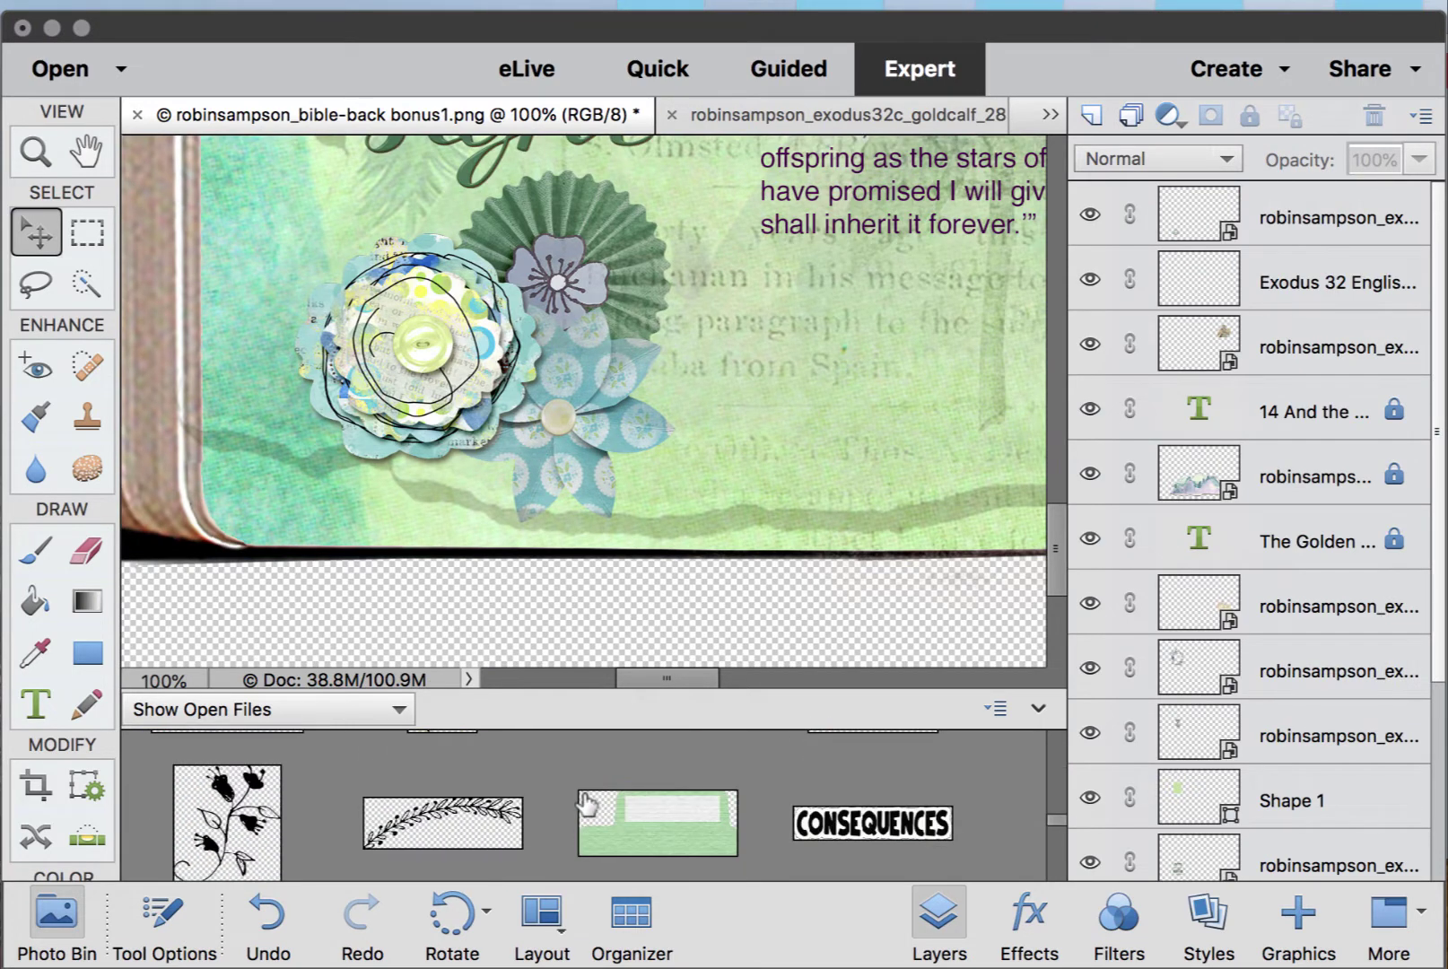
{"action": "scroll", "coordinate": [600, 799], "scroll_direction": "down", "scroll_amount": 8}
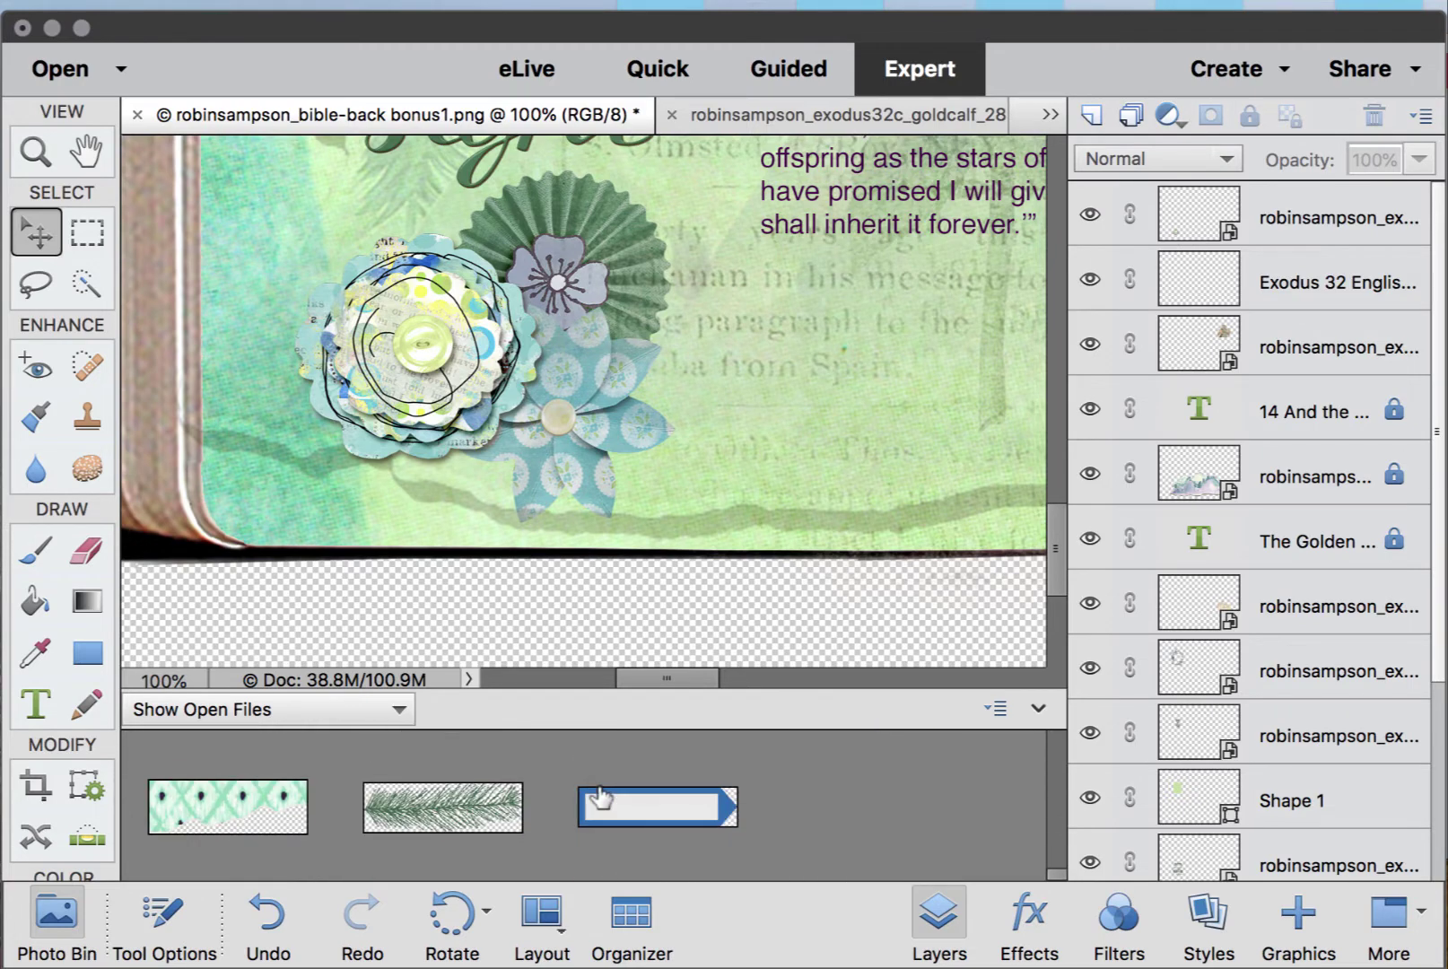
{"action": "left_click_drag", "start_coordinate": [247, 805], "coordinate": [750, 287]}
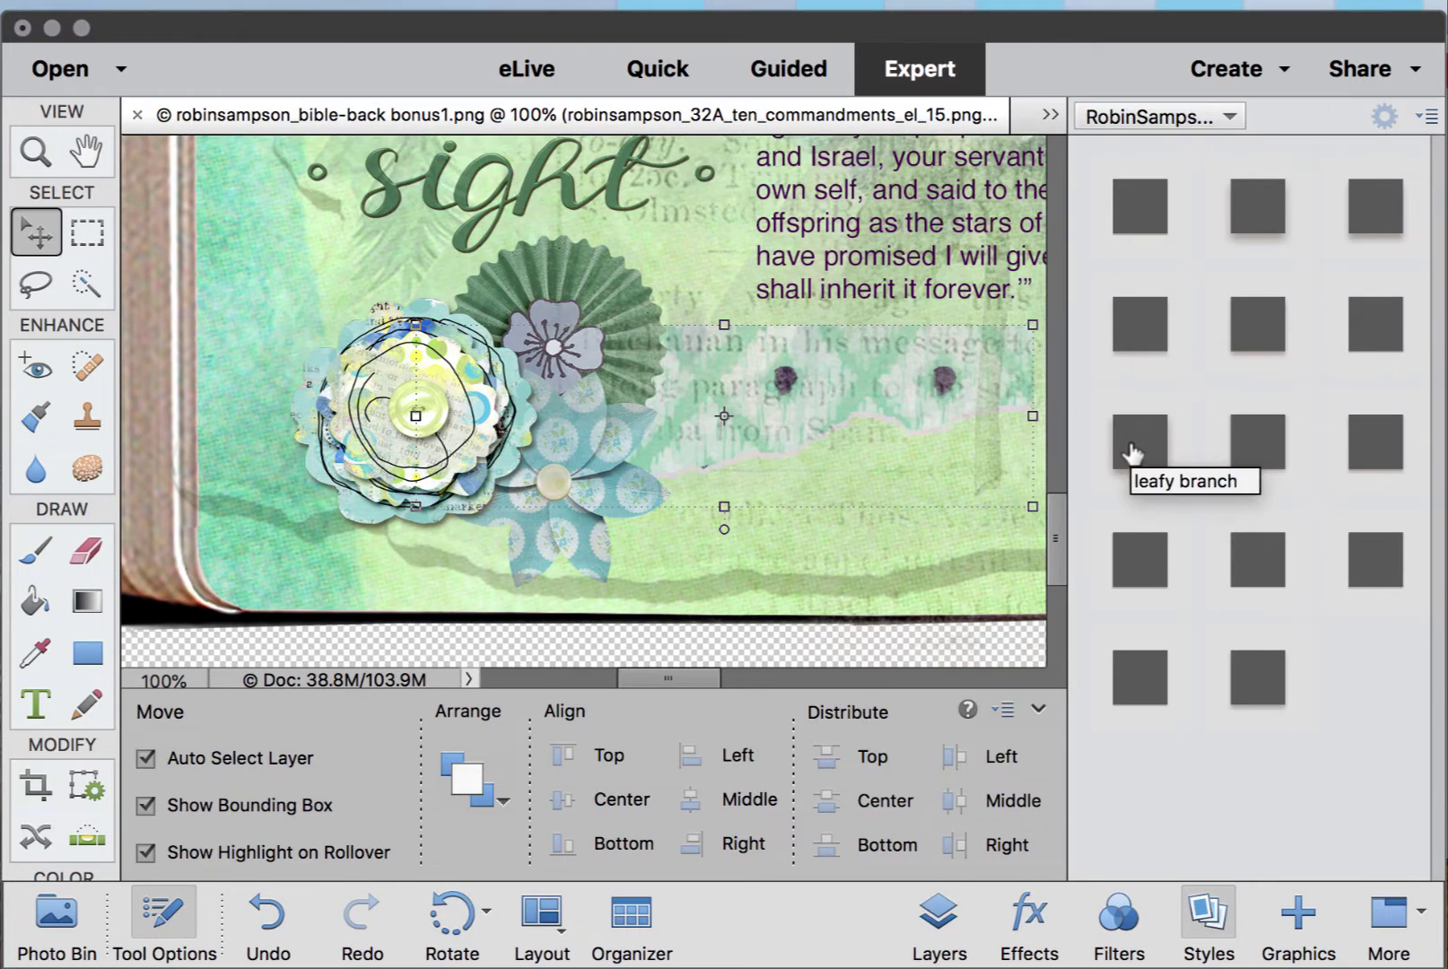
- Apply the middle shadow style in the third row to the torn strip and slide the strip farther out from behind the flowers
{"action": "left_click", "coordinate": [1285, 461]}
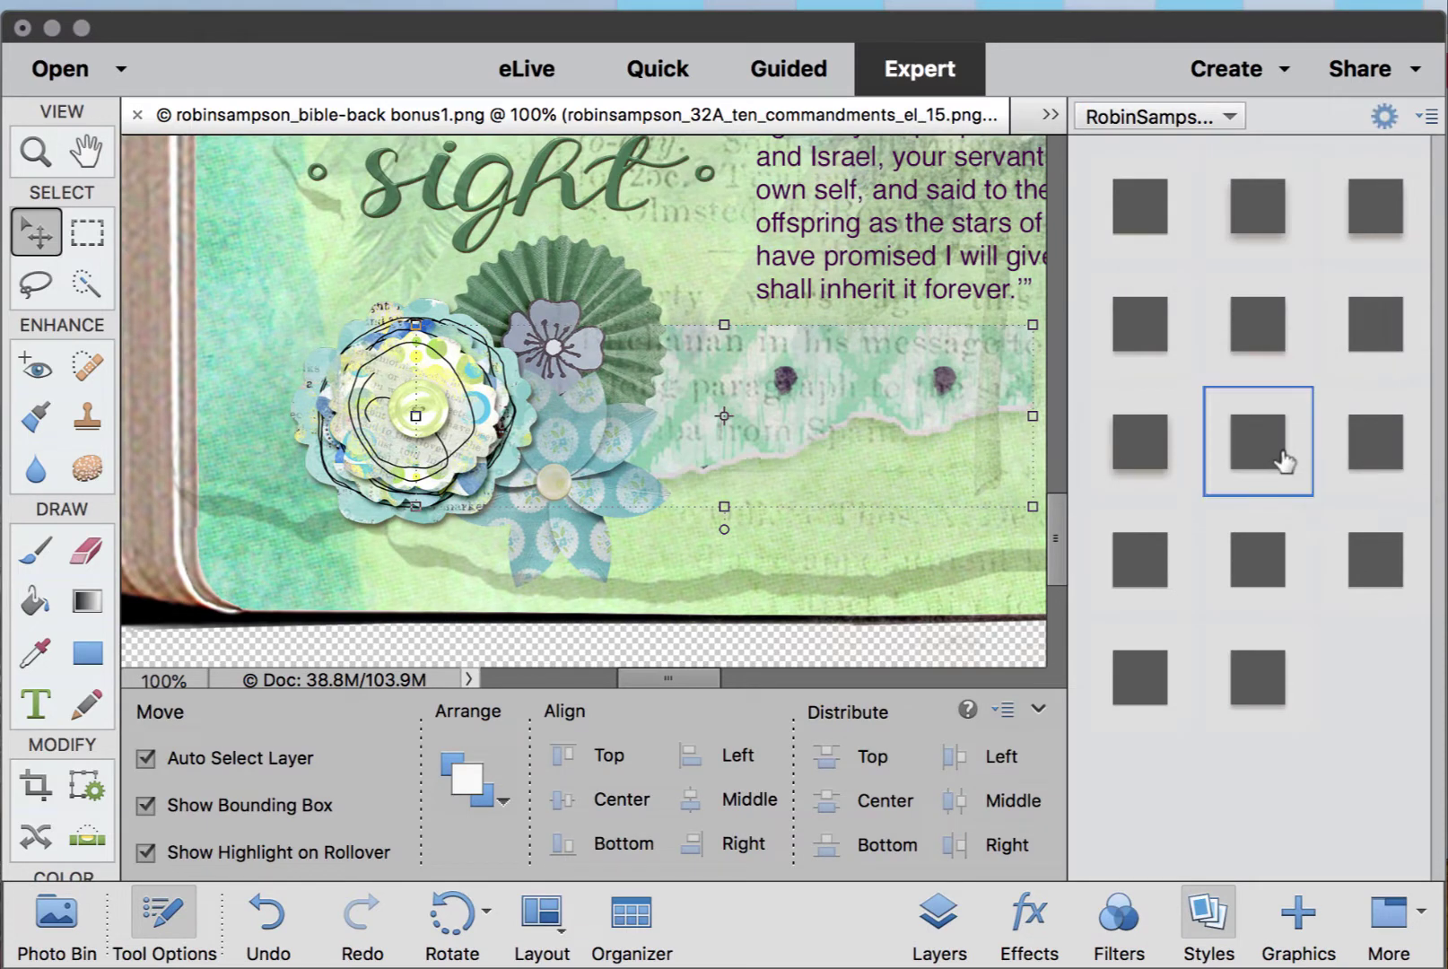
{"action": "left_click", "coordinate": [907, 509]}
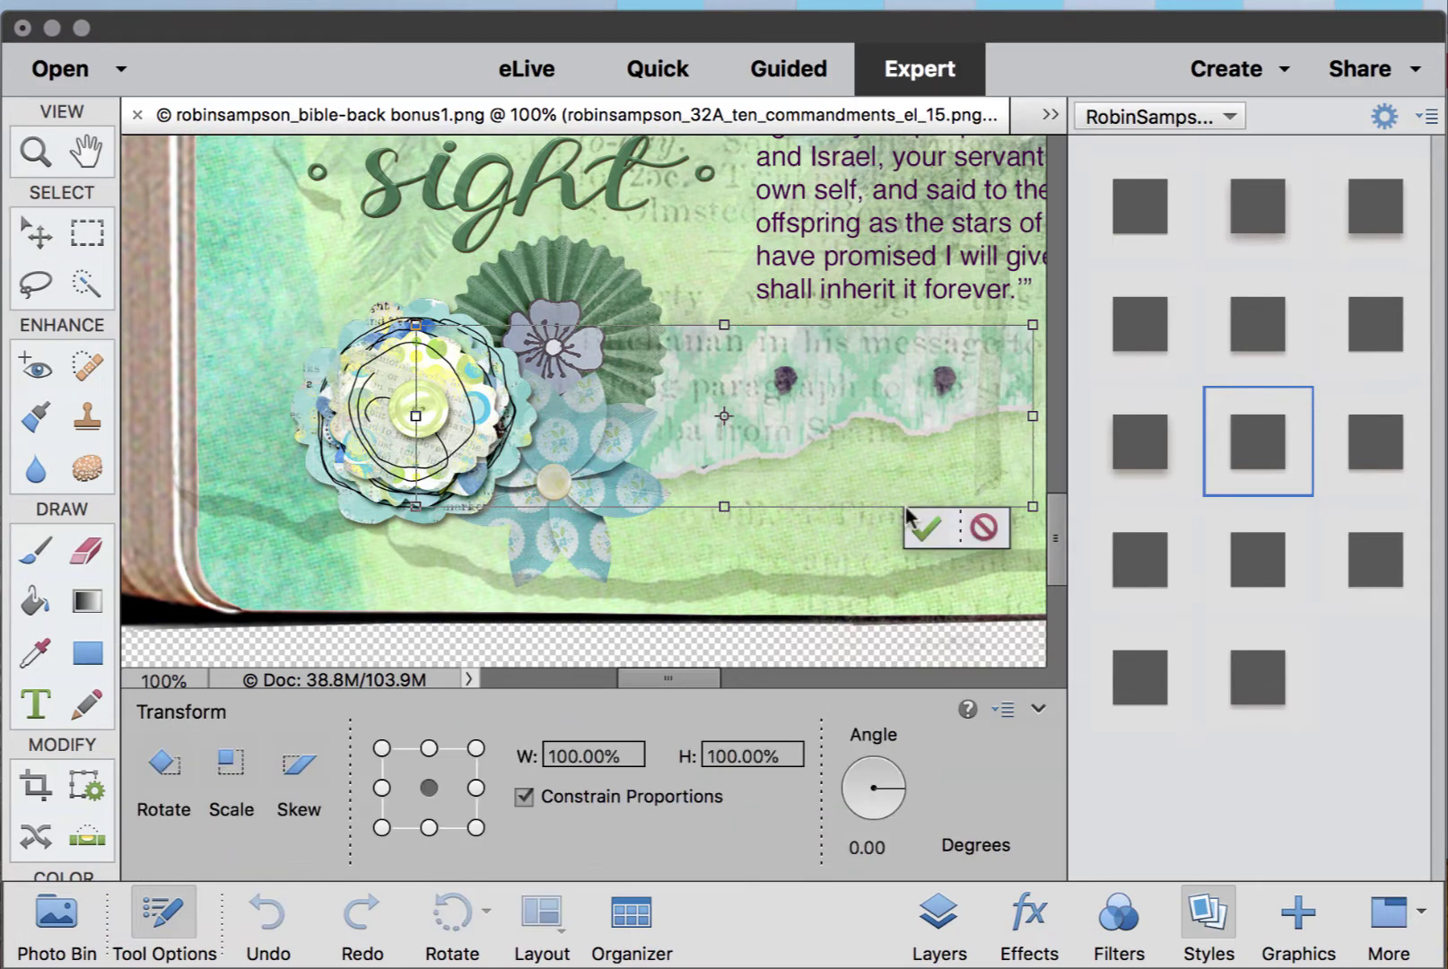
{"action": "left_click", "coordinate": [924, 528]}
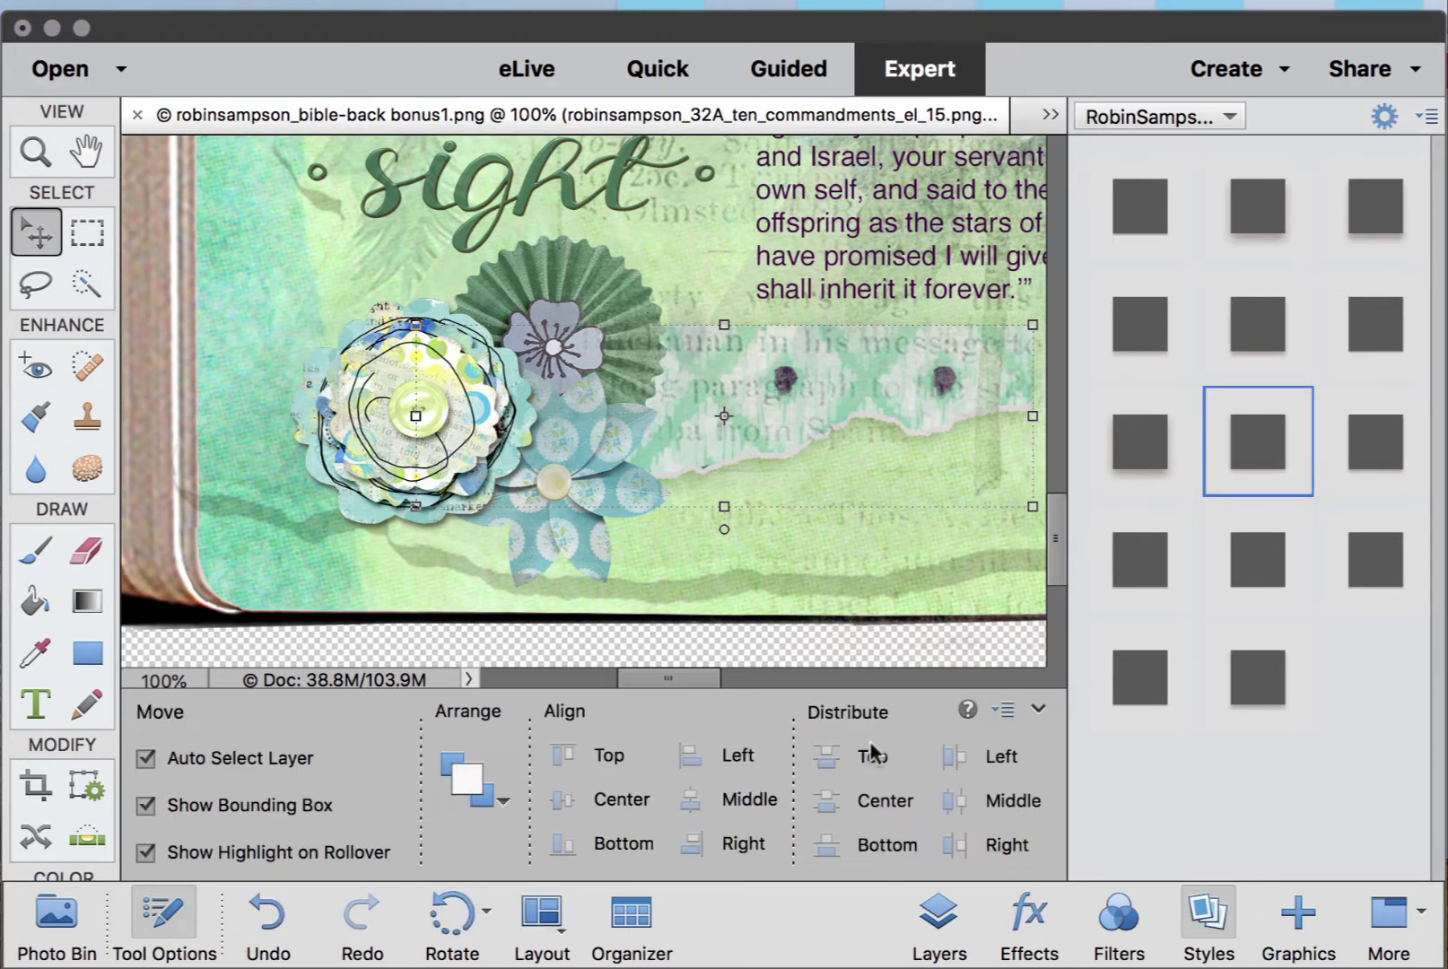
{"action": "left_click", "coordinate": [906, 528]}
{"action": "left_click_drag", "start_coordinate": [796, 413], "coordinate": [908, 422]}
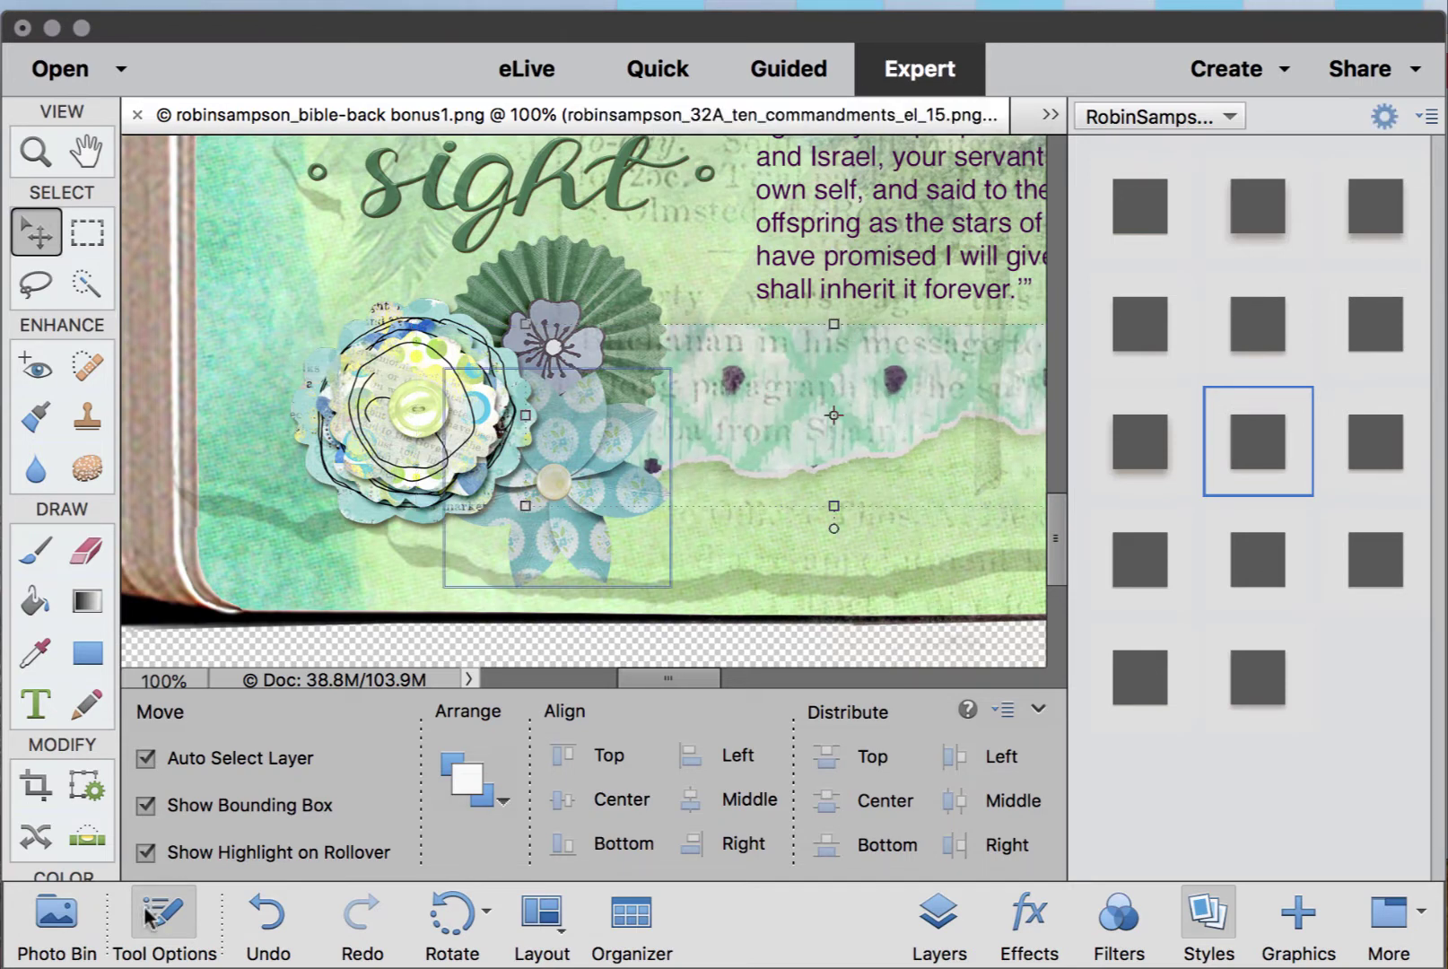
- Place the pine branch over the torn strip beside the flowers and give it the middle shadow style in the third row
{"action": "left_click", "coordinate": [50, 933]}
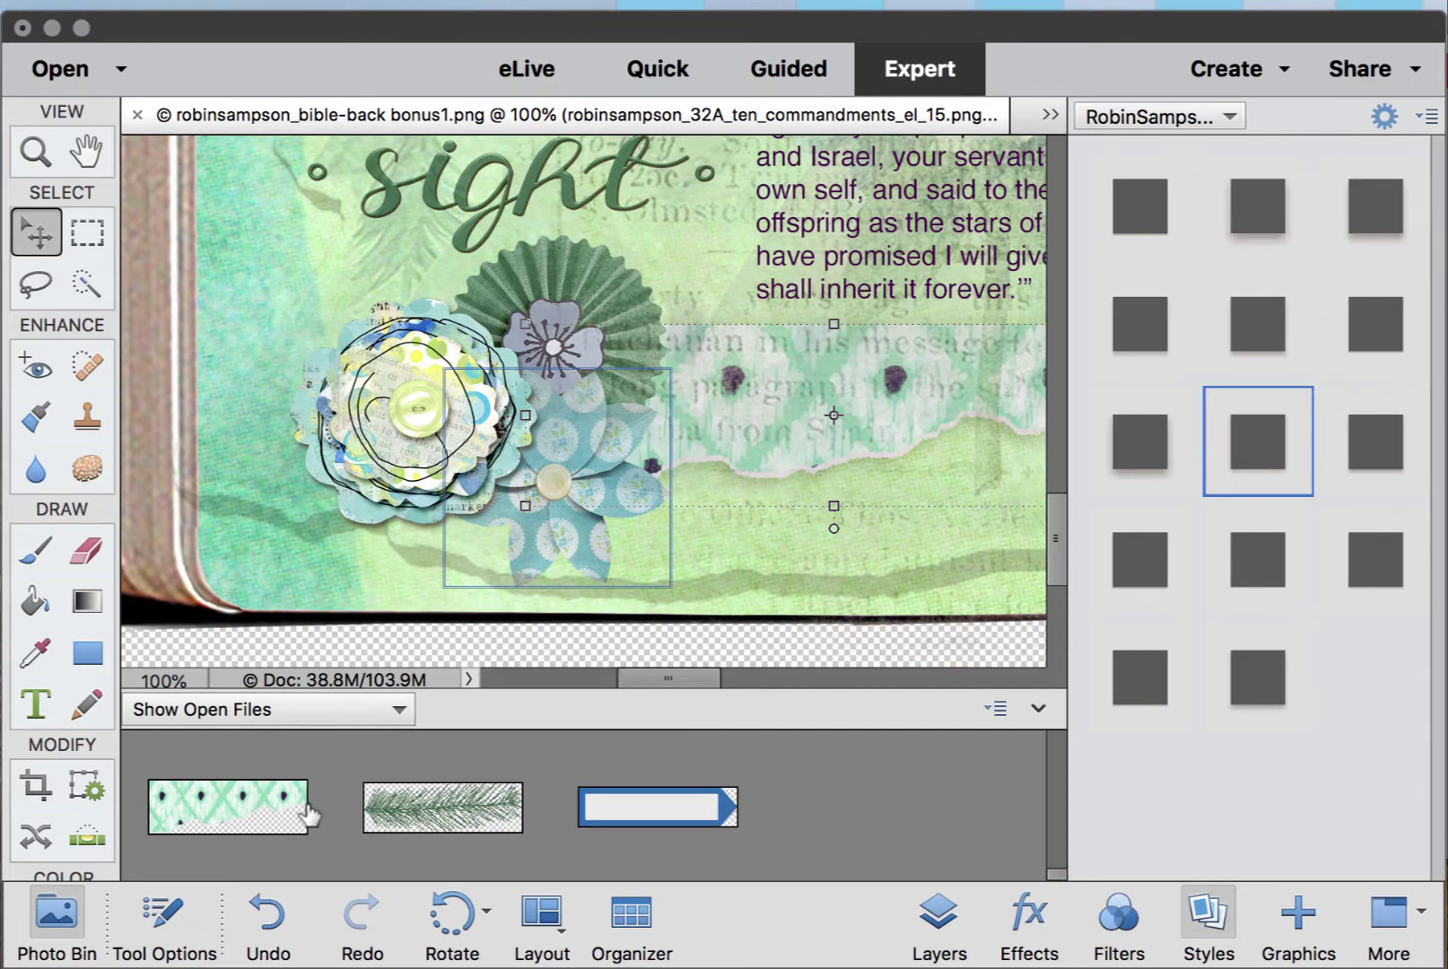
{"action": "left_click_drag", "start_coordinate": [424, 816], "coordinate": [627, 363]}
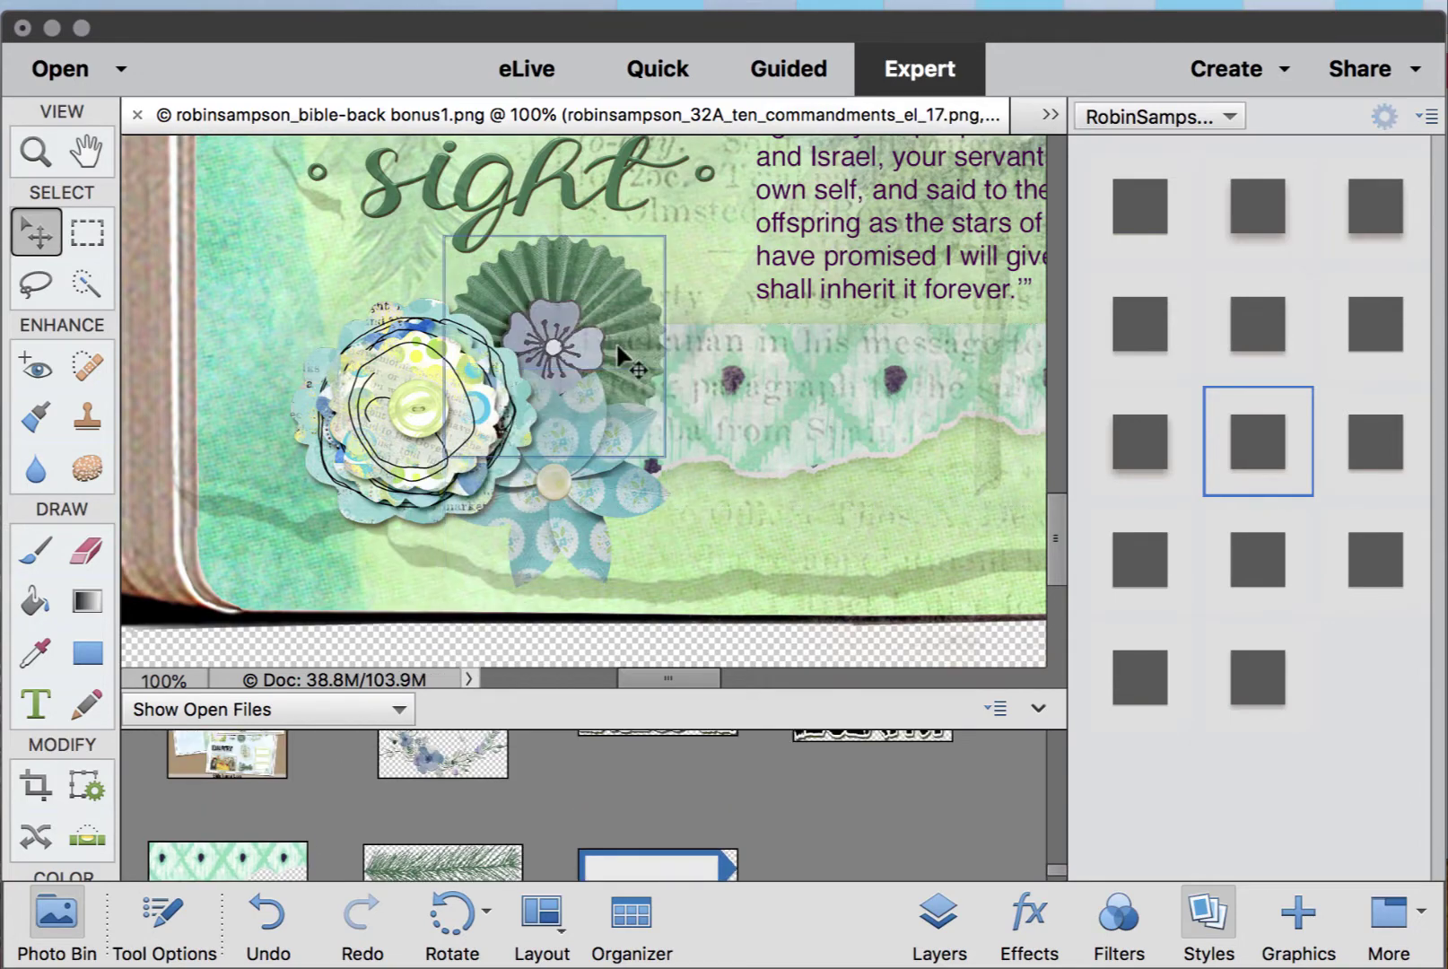
{"action": "scroll", "coordinate": [620, 349], "scroll_direction": "down", "scroll_amount": 4}
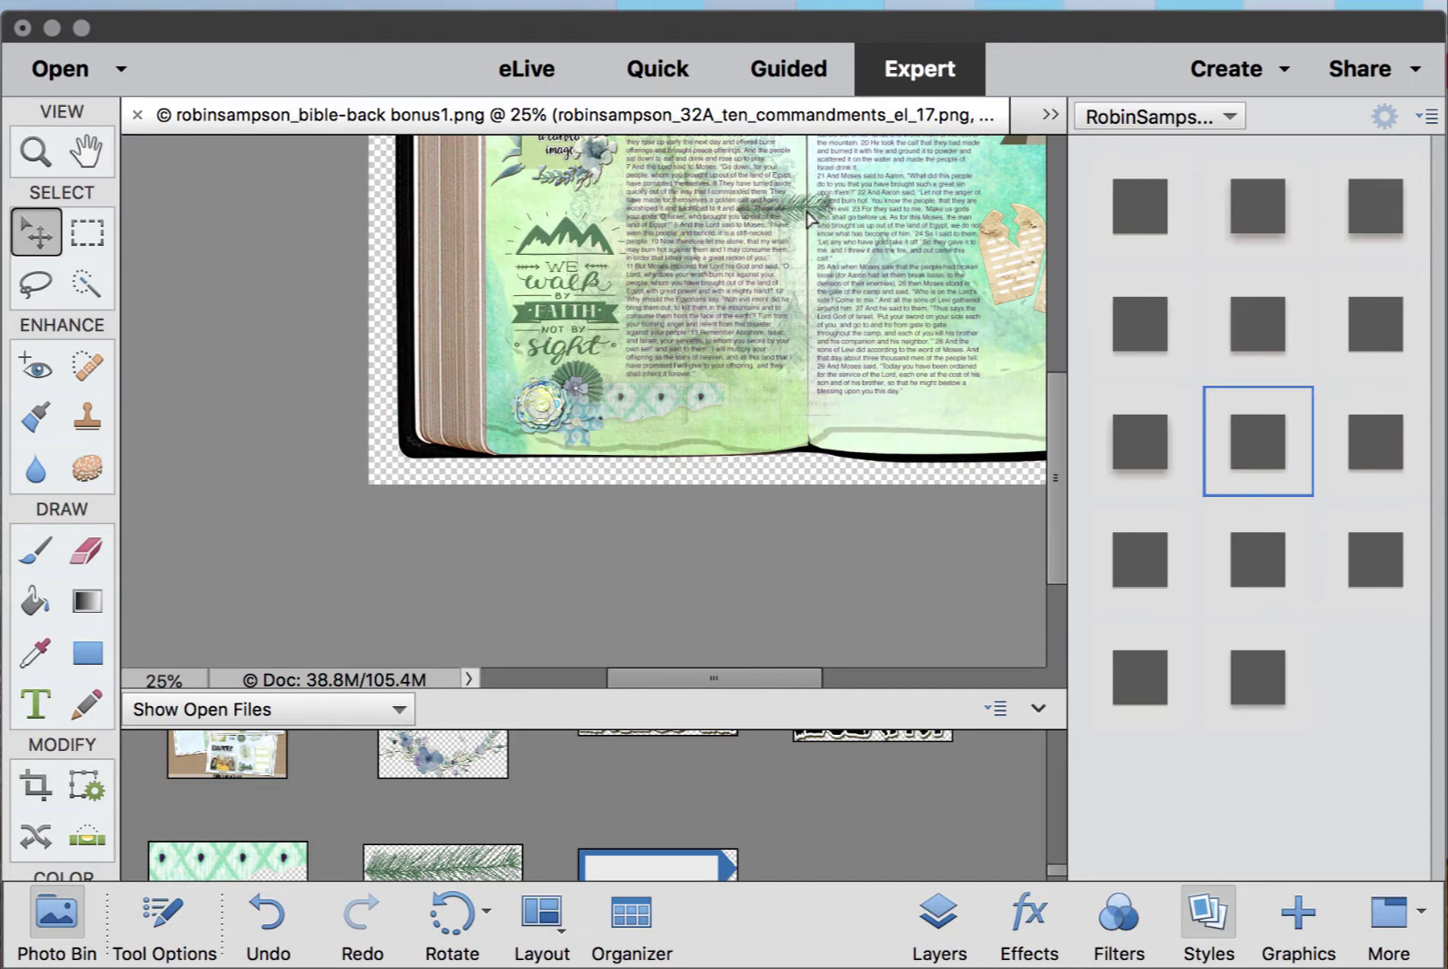
{"action": "left_click_drag", "start_coordinate": [808, 208], "coordinate": [690, 395]}
{"action": "scroll", "coordinate": [691, 399], "scroll_direction": "up", "scroll_amount": 3}
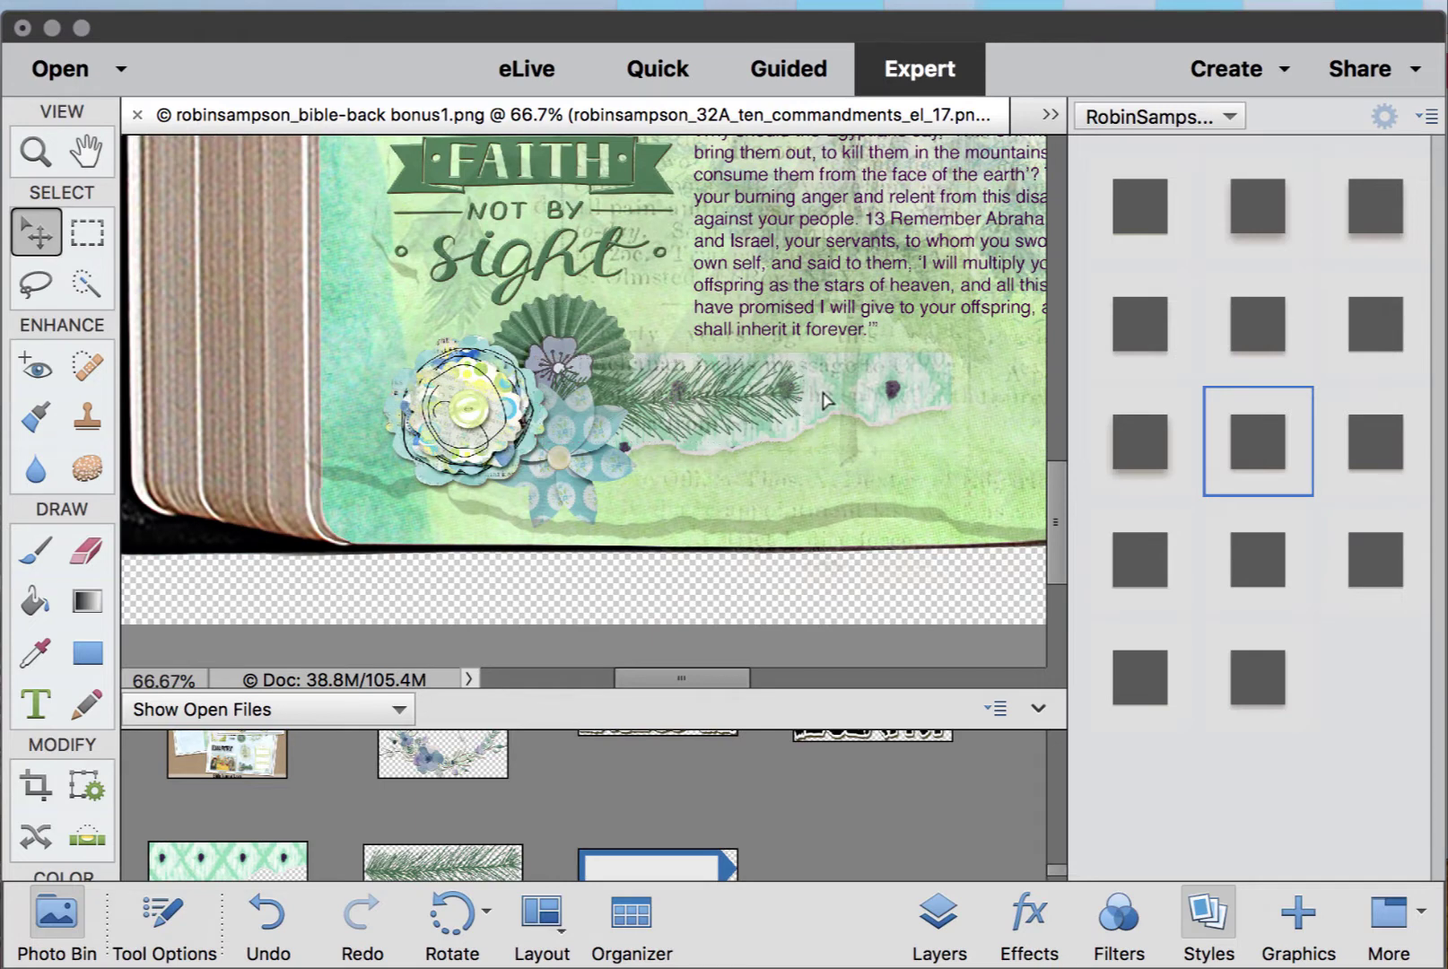
{"action": "left_click_drag", "start_coordinate": [783, 400], "coordinate": [859, 409]}
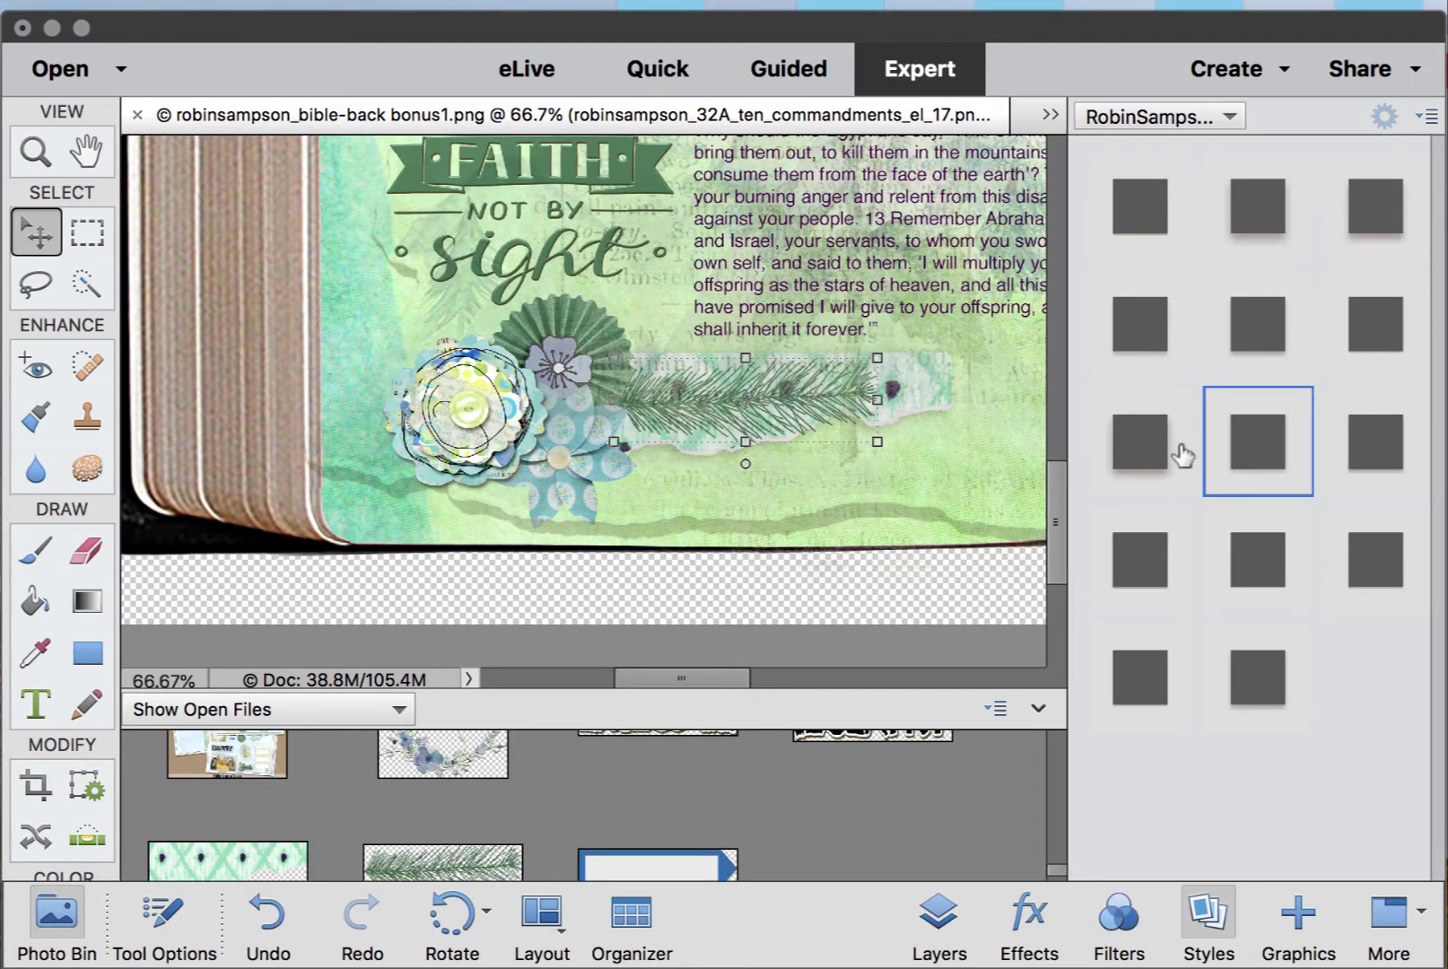
{"action": "left_click", "coordinate": [1265, 453]}
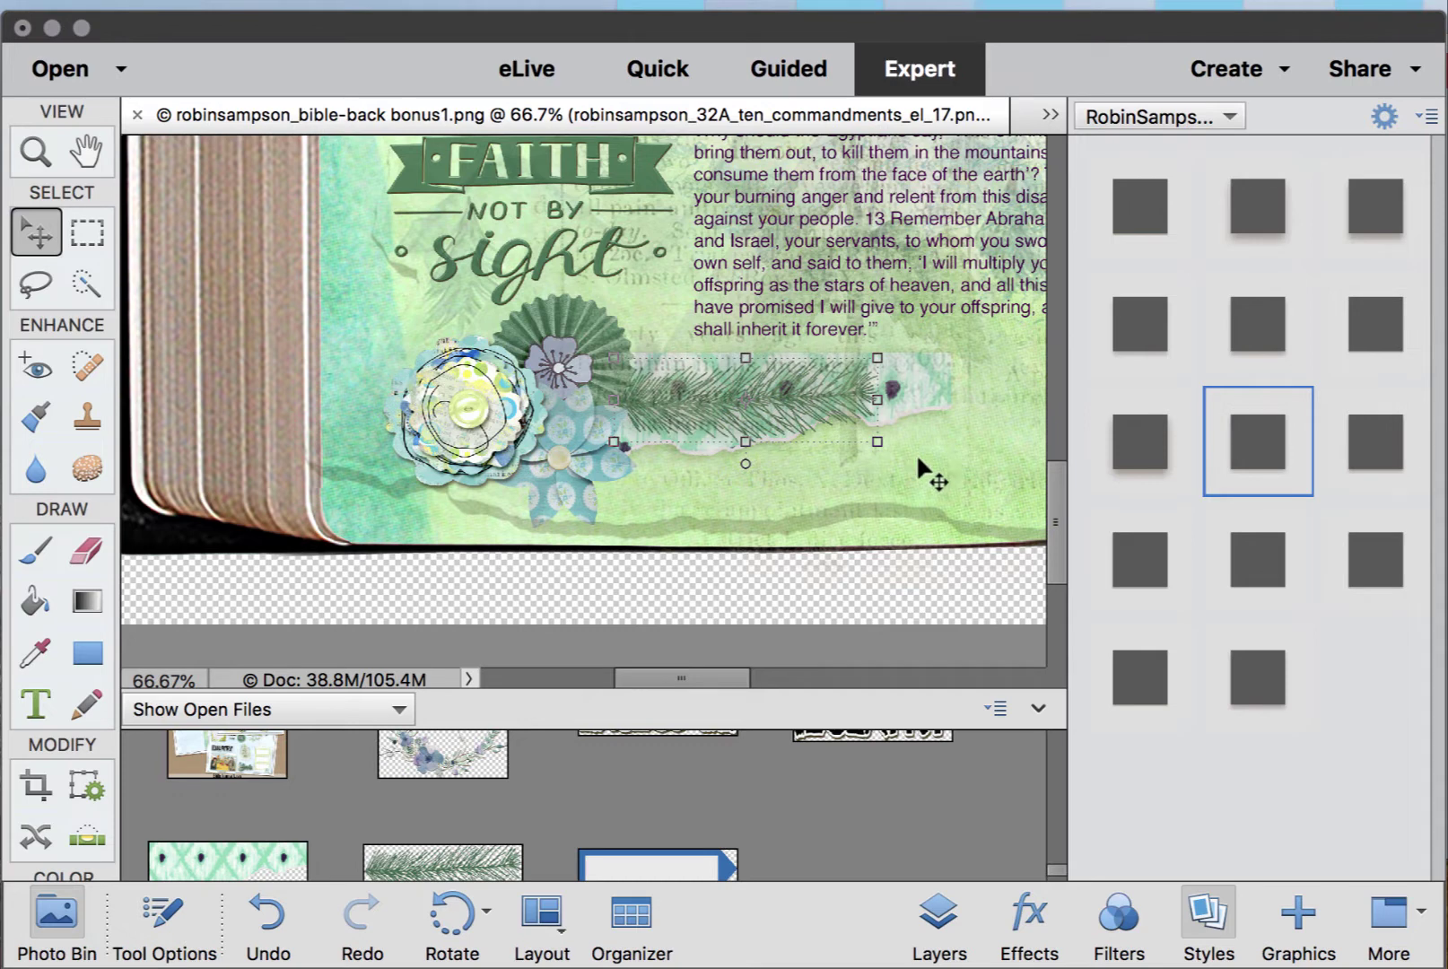
- Apply the middle shadow style in the third row to the large layered flower, the green fan and the blue polka-dot flower
{"action": "left_click", "coordinate": [917, 364]}
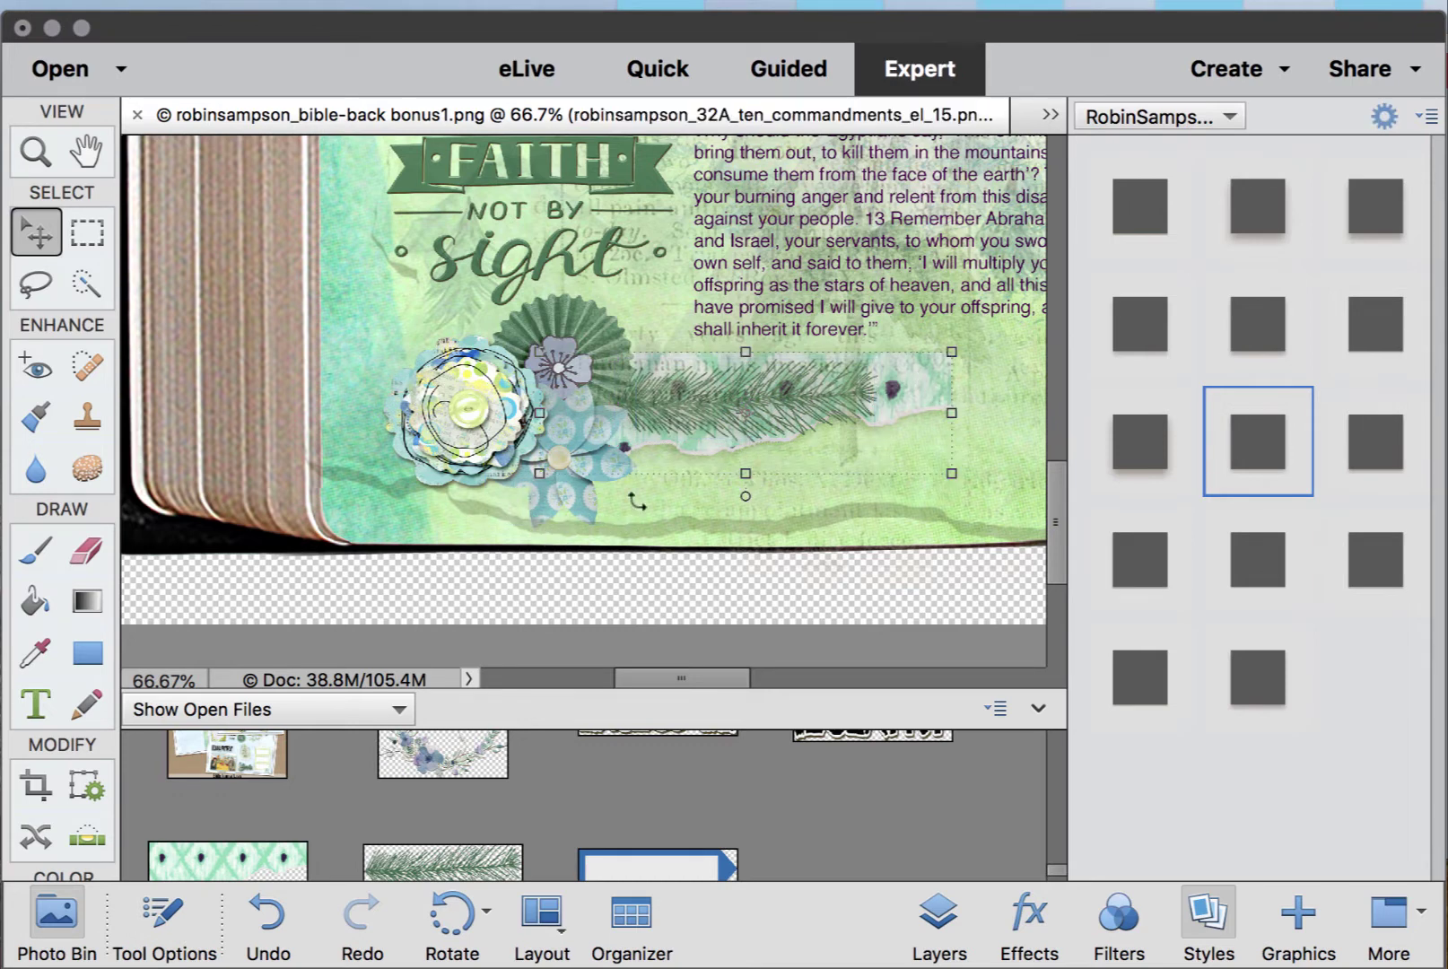
{"action": "left_click", "coordinate": [594, 486]}
{"action": "key", "text": "Return"}
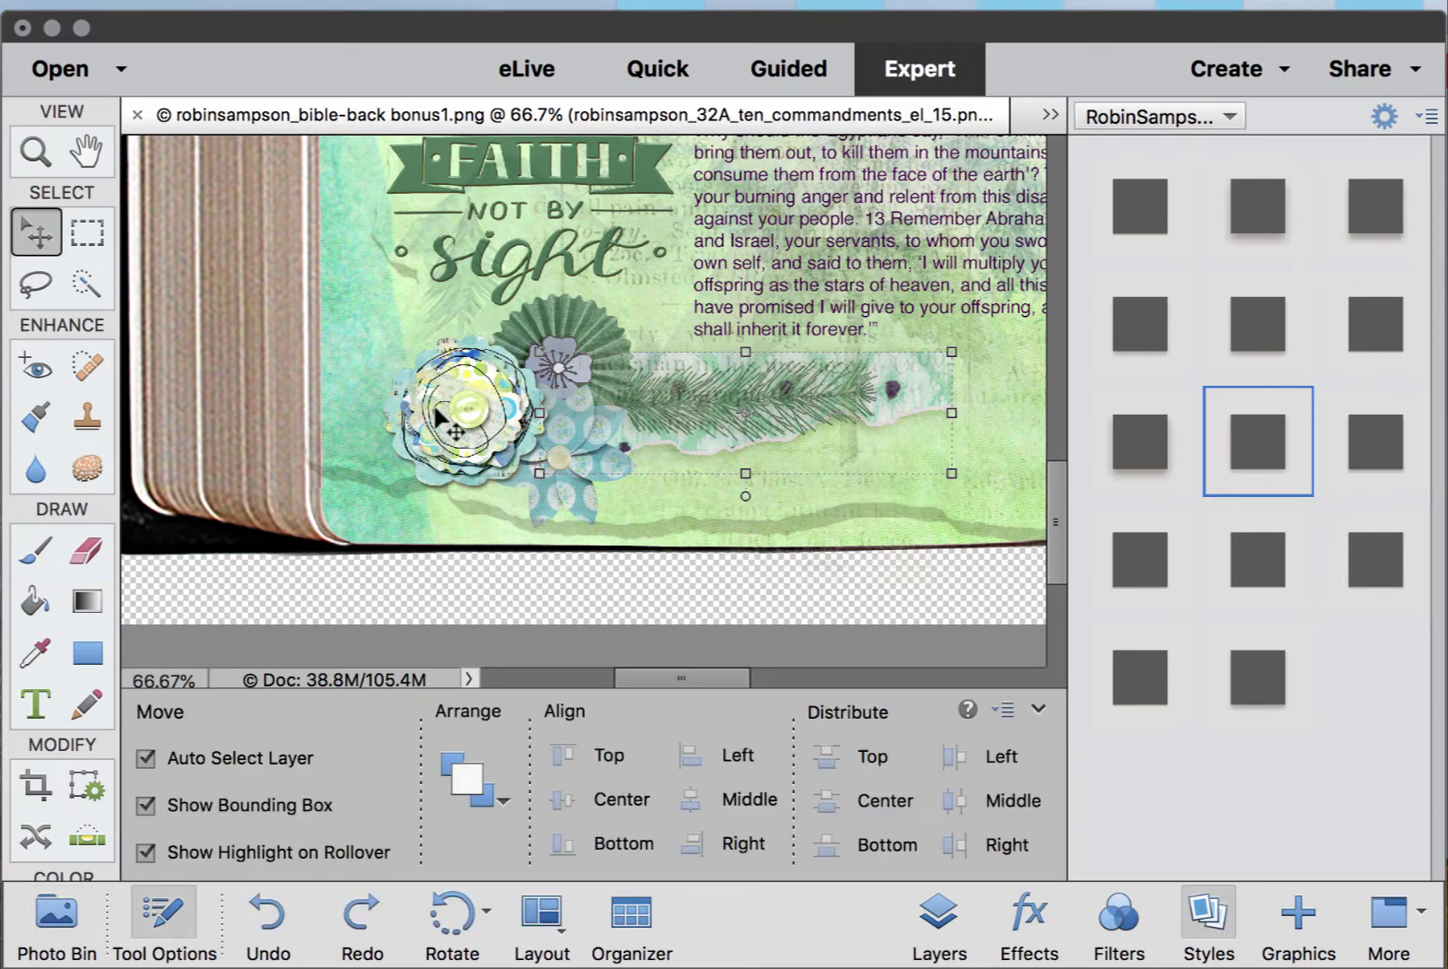
{"action": "left_click", "coordinate": [447, 415]}
{"action": "double_click", "coordinate": [1256, 440]}
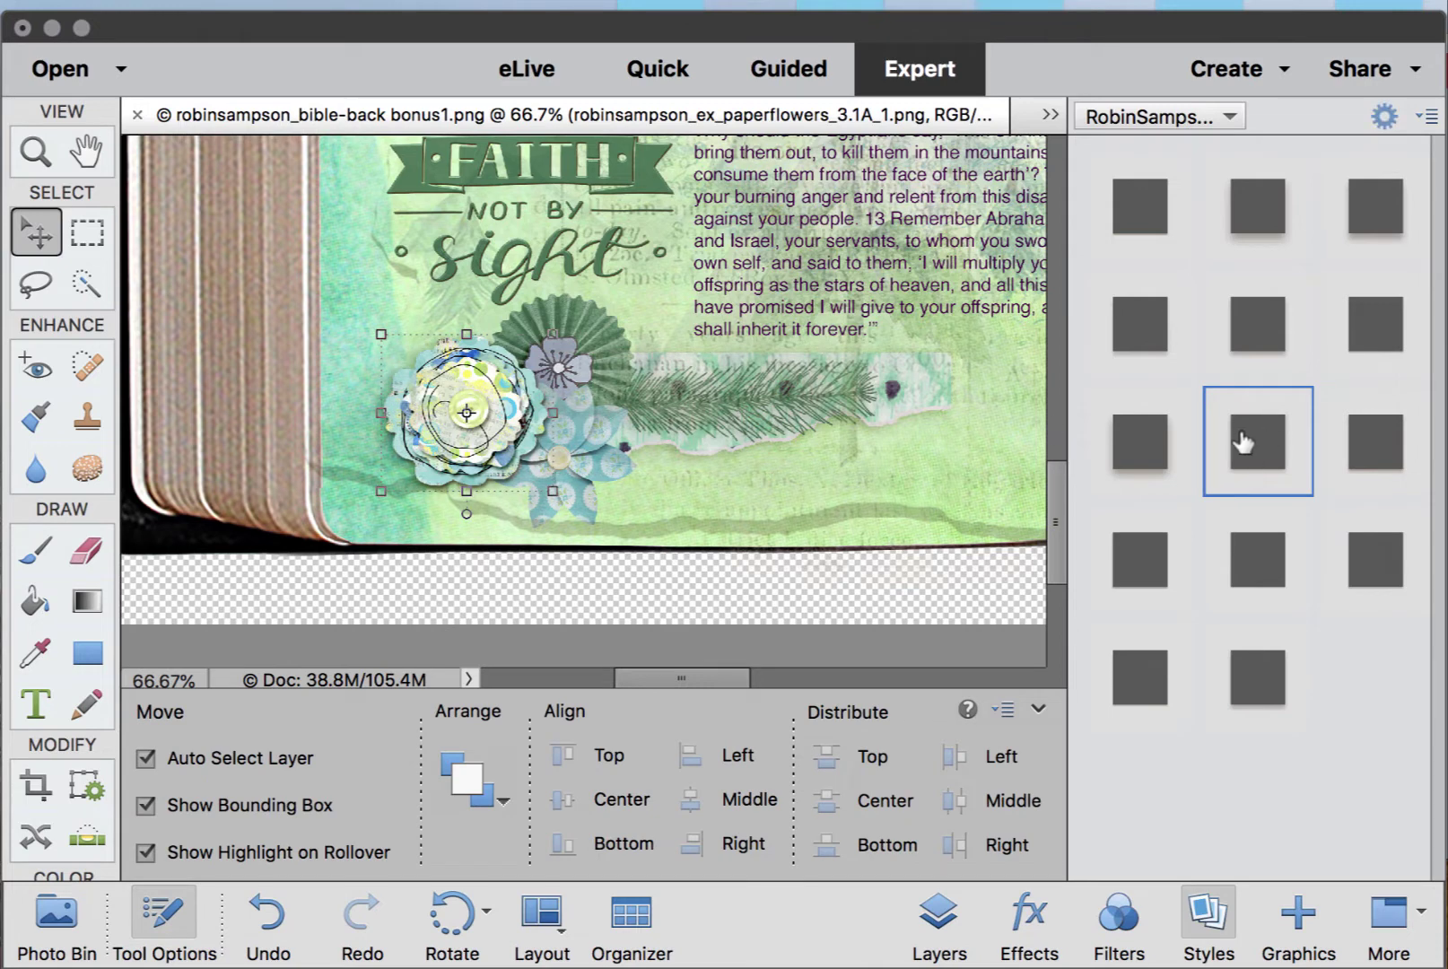
{"action": "left_click", "coordinate": [589, 324]}
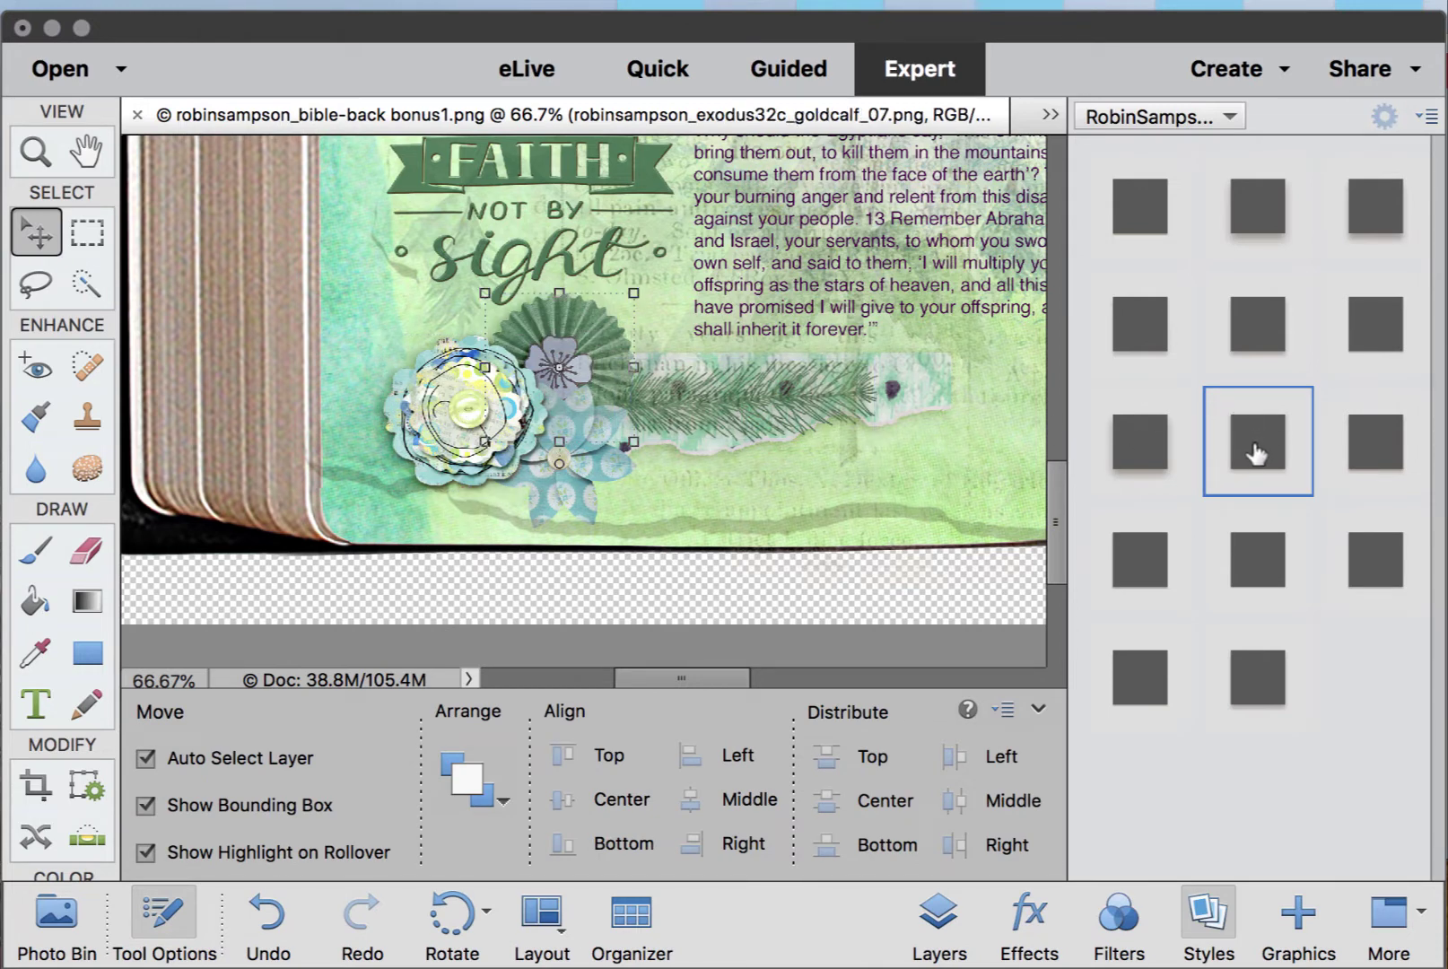
{"action": "left_click", "coordinate": [566, 501]}
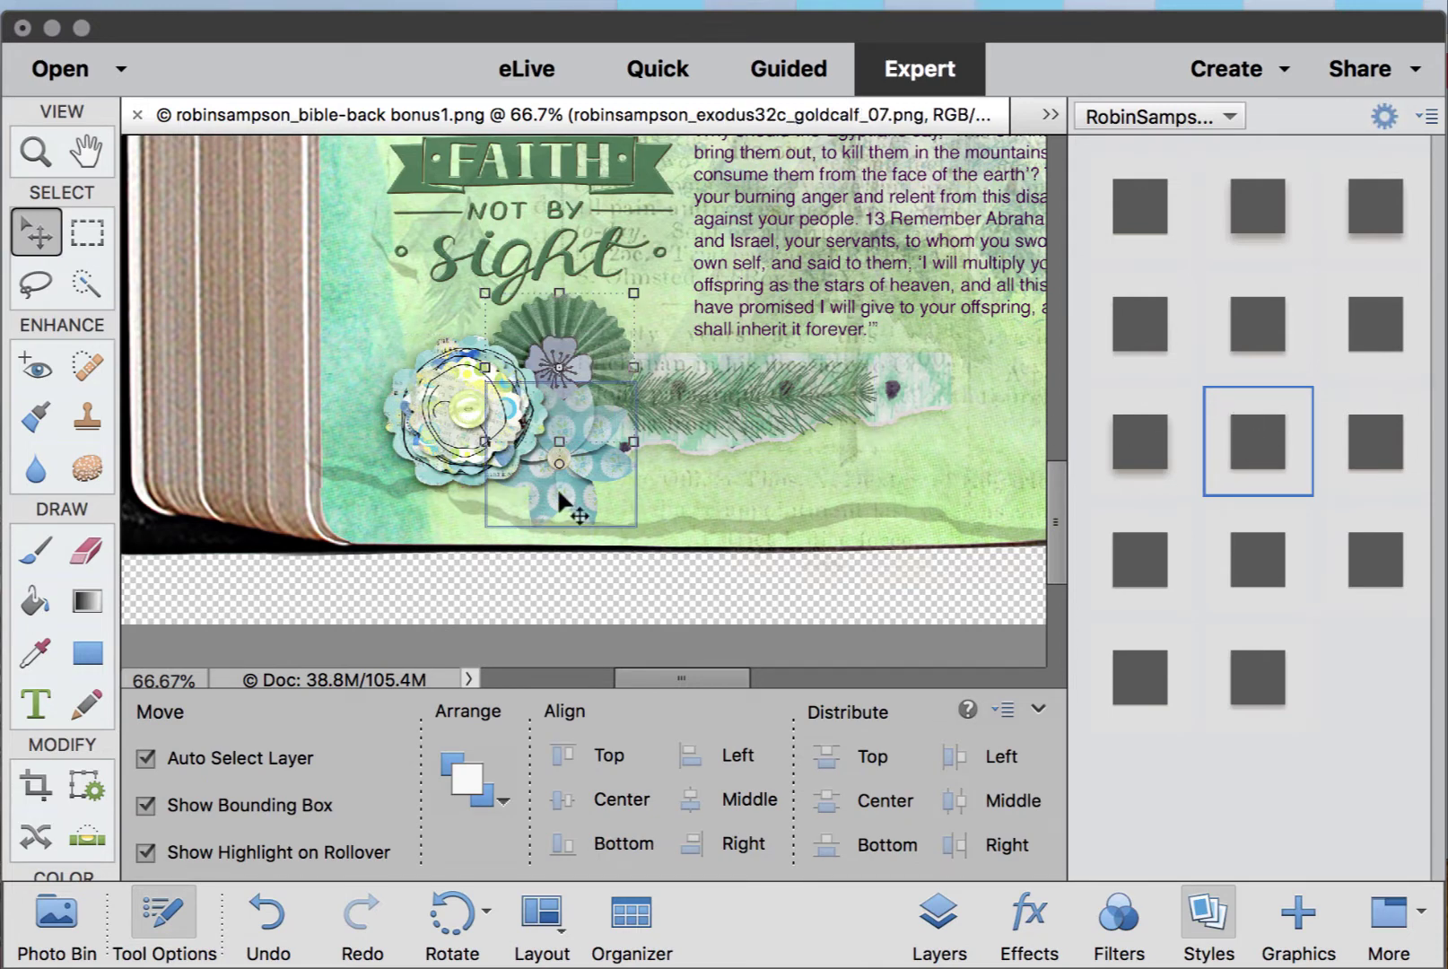
{"action": "double_click", "coordinate": [1265, 456]}
{"action": "left_click", "coordinate": [864, 496]}
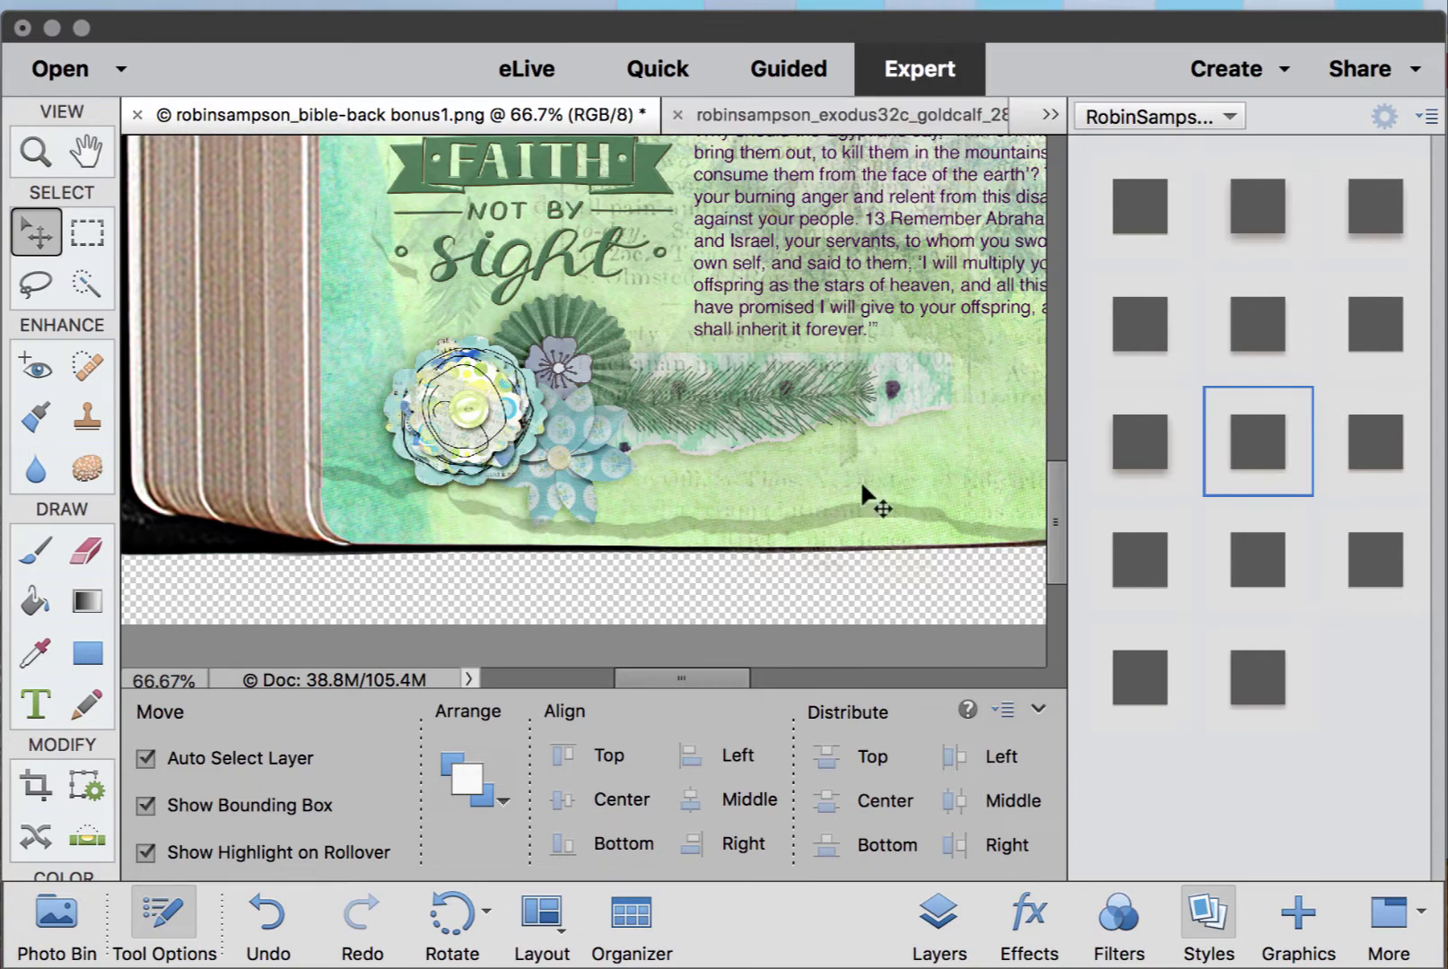
- Nudge the Moses figure beside verses 14 to 20 slightly outward, away from the text column
{"action": "key", "text": "super+minus"}
{"action": "key", "text": "super+minus"}
{"action": "key", "text": "super+minus"}
{"action": "key", "text": "super+minus"}
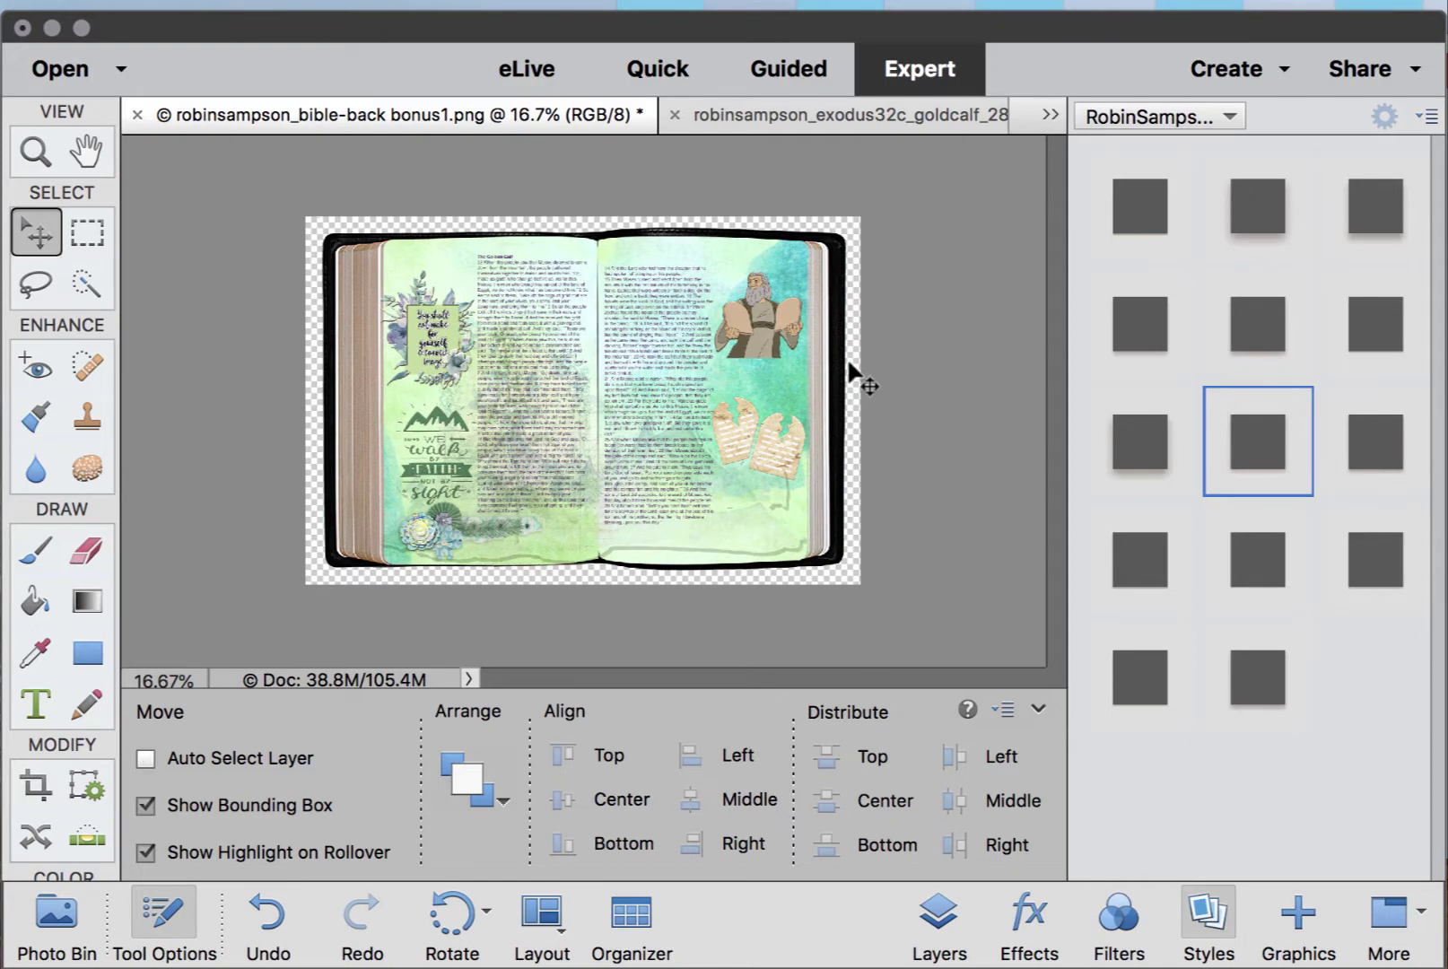
{"action": "key", "text": "super+plus"}
{"action": "key", "text": "super+plus"}
{"action": "scroll", "coordinate": [851, 365], "scroll_direction": "up", "scroll_amount": 3}
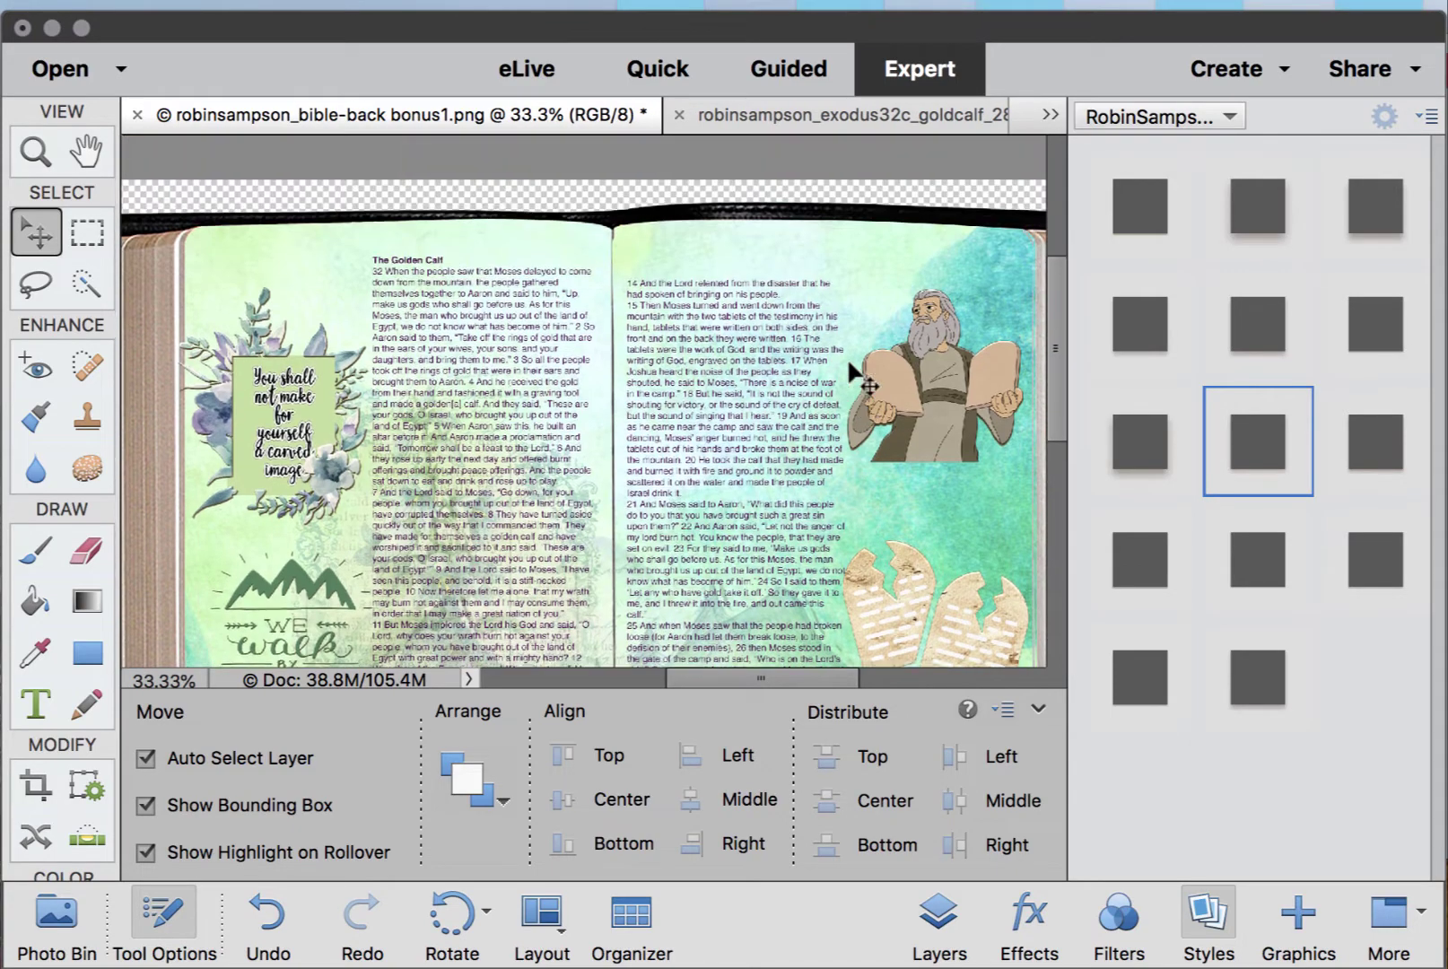
{"action": "scroll", "coordinate": [843, 364], "scroll_direction": "down", "scroll_amount": 5}
{"action": "key", "text": "alt+bracketright"}
{"action": "scroll", "coordinate": [821, 377], "scroll_direction": "up", "scroll_amount": 4}
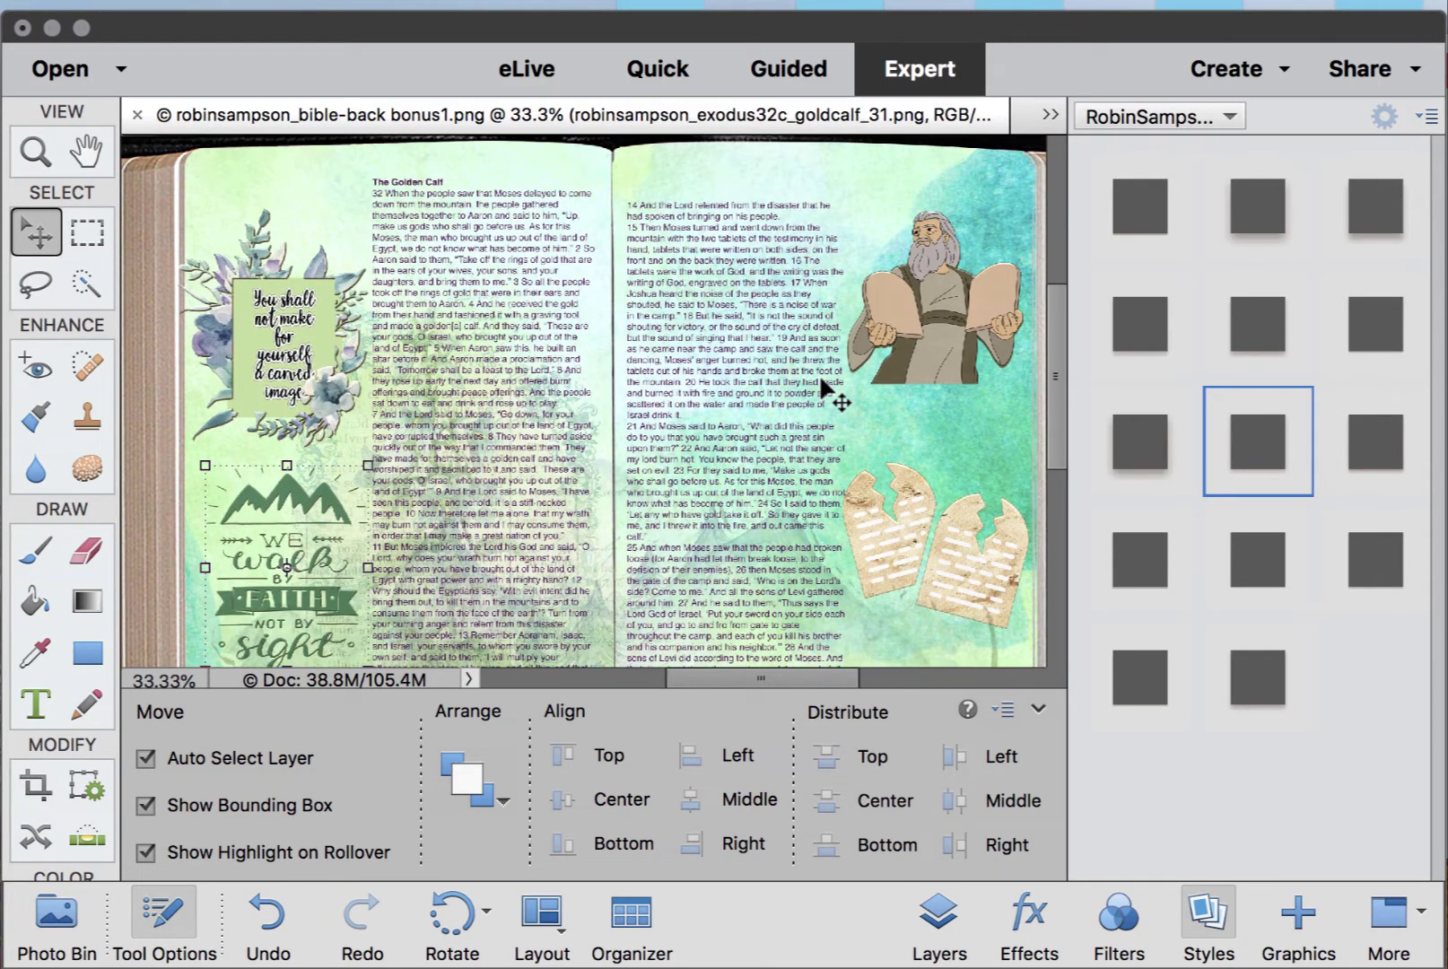
{"action": "scroll", "coordinate": [820, 373], "scroll_direction": "right", "scroll_amount": 2}
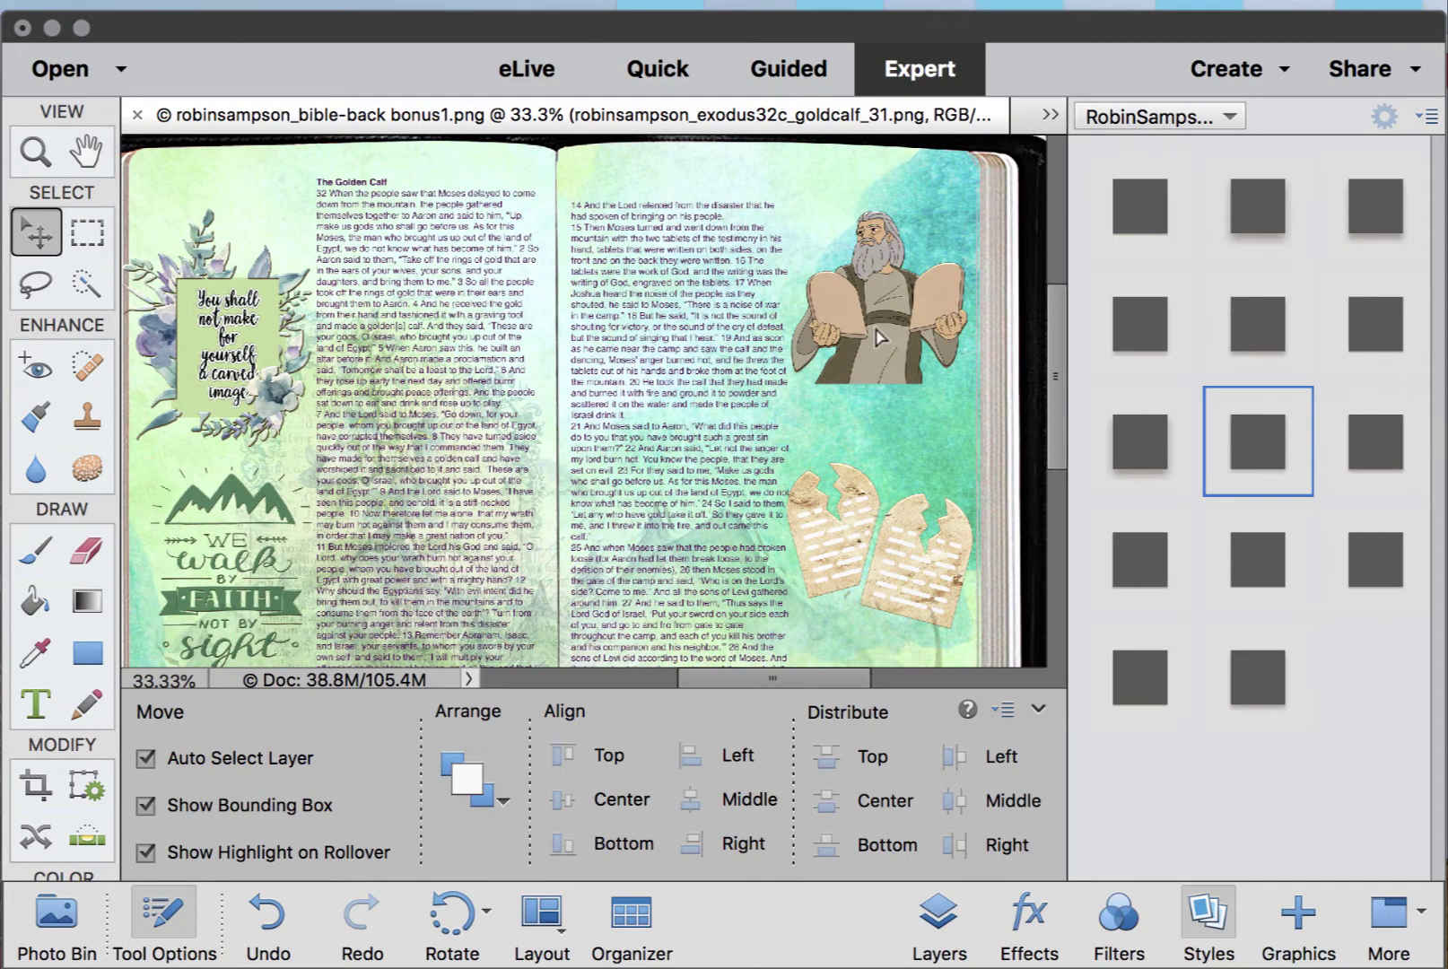
{"action": "mouse_move", "coordinate": [873, 332]}
{"action": "left_mouse_down"}
{"action": "mouse_move", "coordinate": [897, 334]}
{"action": "mouse_move", "coordinate": [884, 327]}
{"action": "left_mouse_up"}
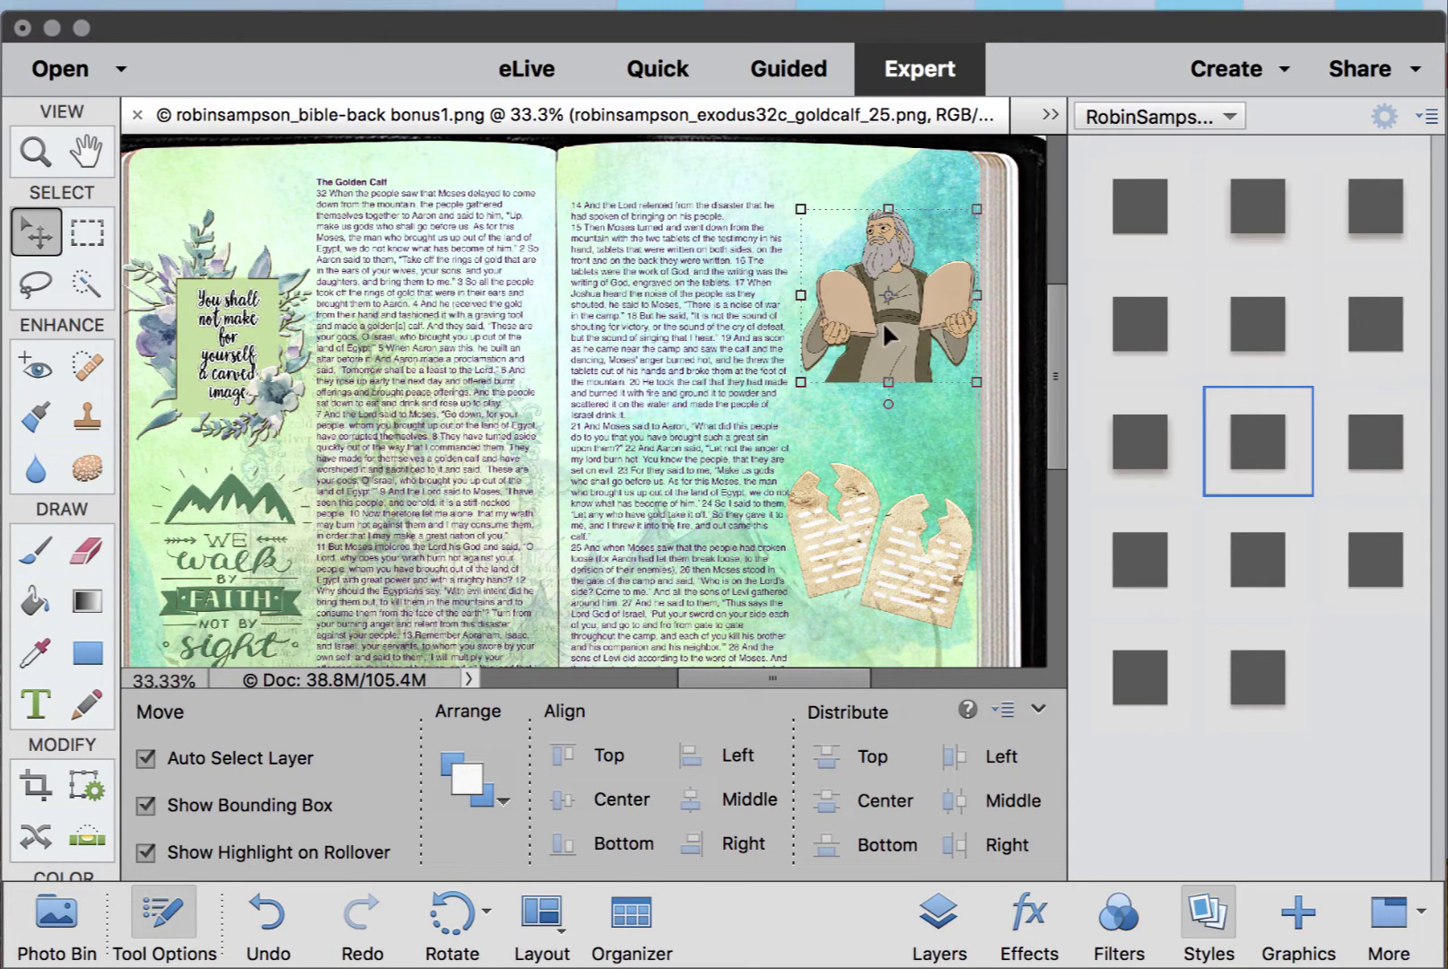
- Read verses 14 to 20 on the second page at full size to find the passage about Moses breaking the tablets
{"action": "key", "text": "super+equal"}
{"action": "key", "text": "super+equal"}
{"action": "scroll", "coordinate": [891, 334], "scroll_direction": "right", "scroll_amount": 2}
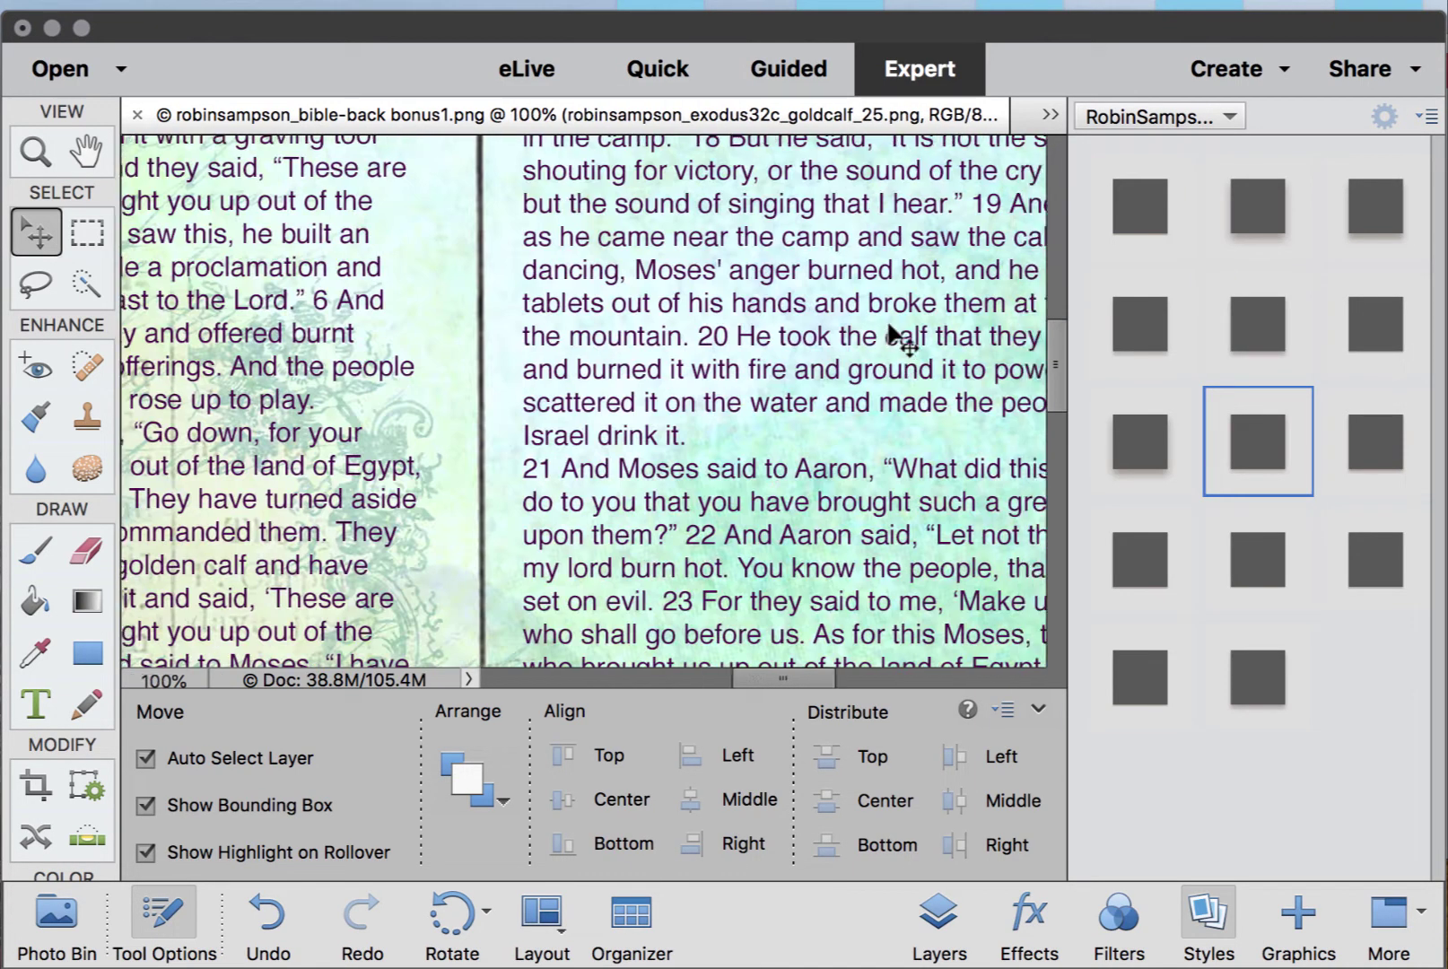
{"action": "scroll", "coordinate": [891, 334], "scroll_direction": "up", "scroll_amount": 5}
{"action": "scroll", "coordinate": [891, 334], "scroll_direction": "right", "scroll_amount": 1}
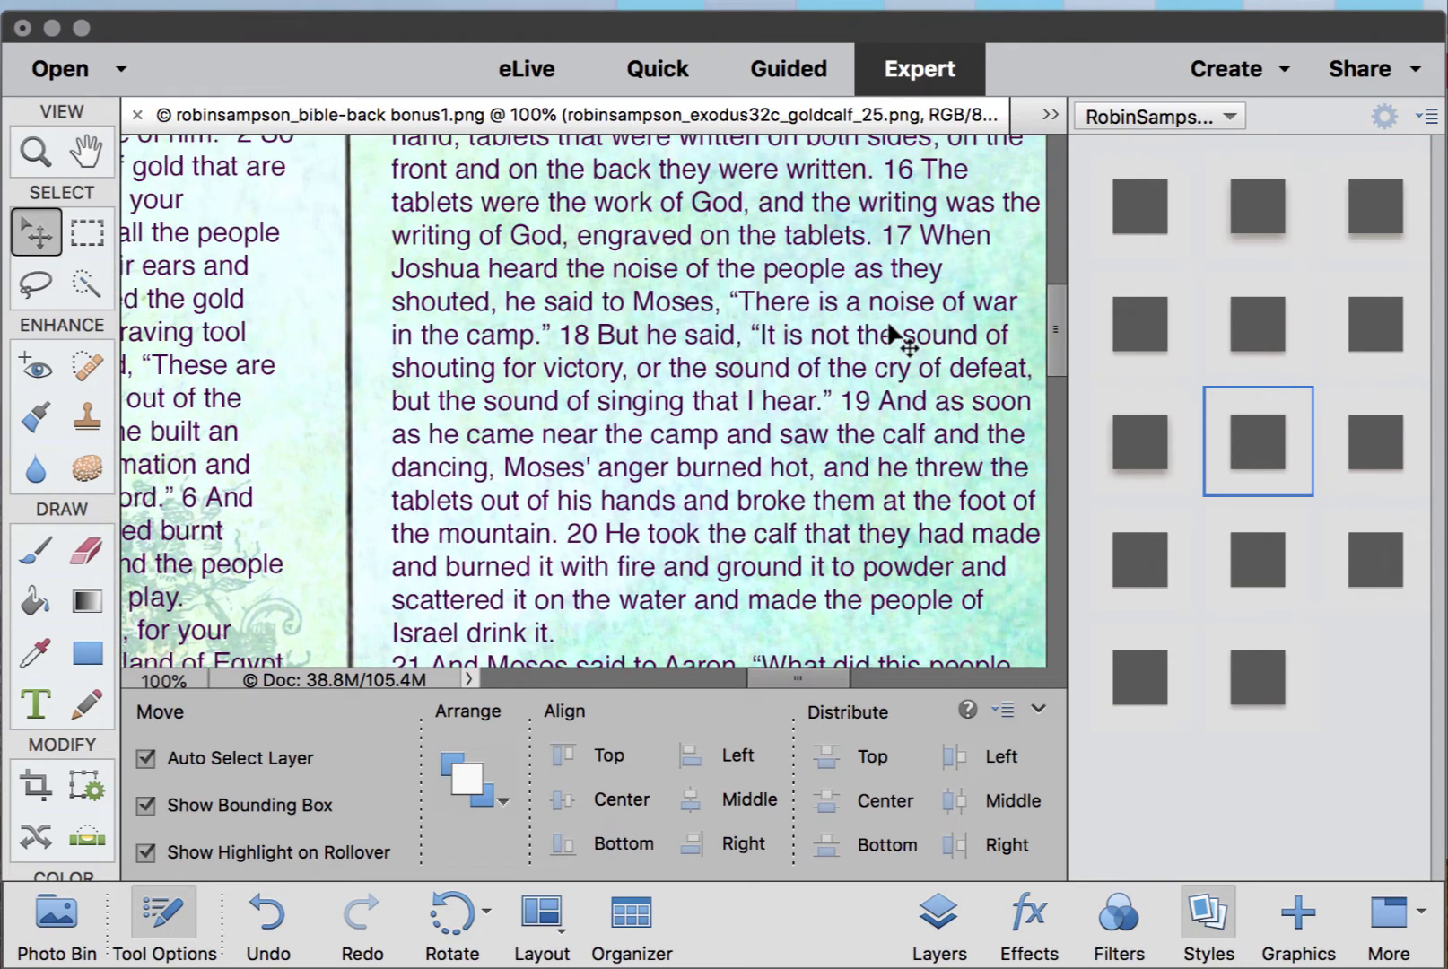
{"action": "scroll", "coordinate": [891, 333], "scroll_direction": "up", "scroll_amount": 1}
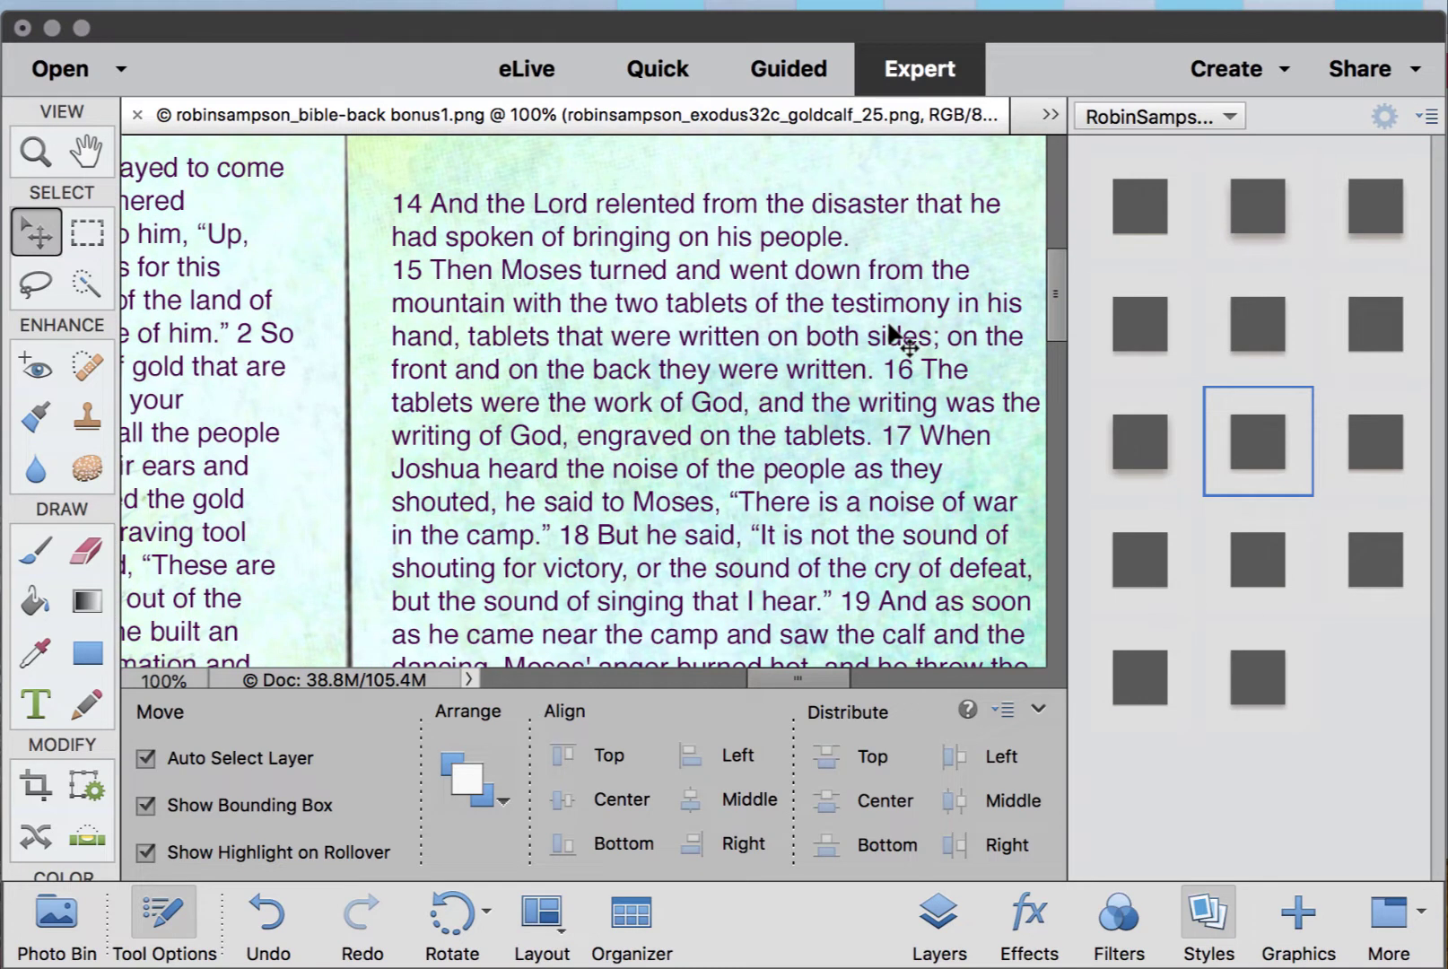
{"action": "scroll", "coordinate": [892, 334], "scroll_direction": "right", "scroll_amount": 1}
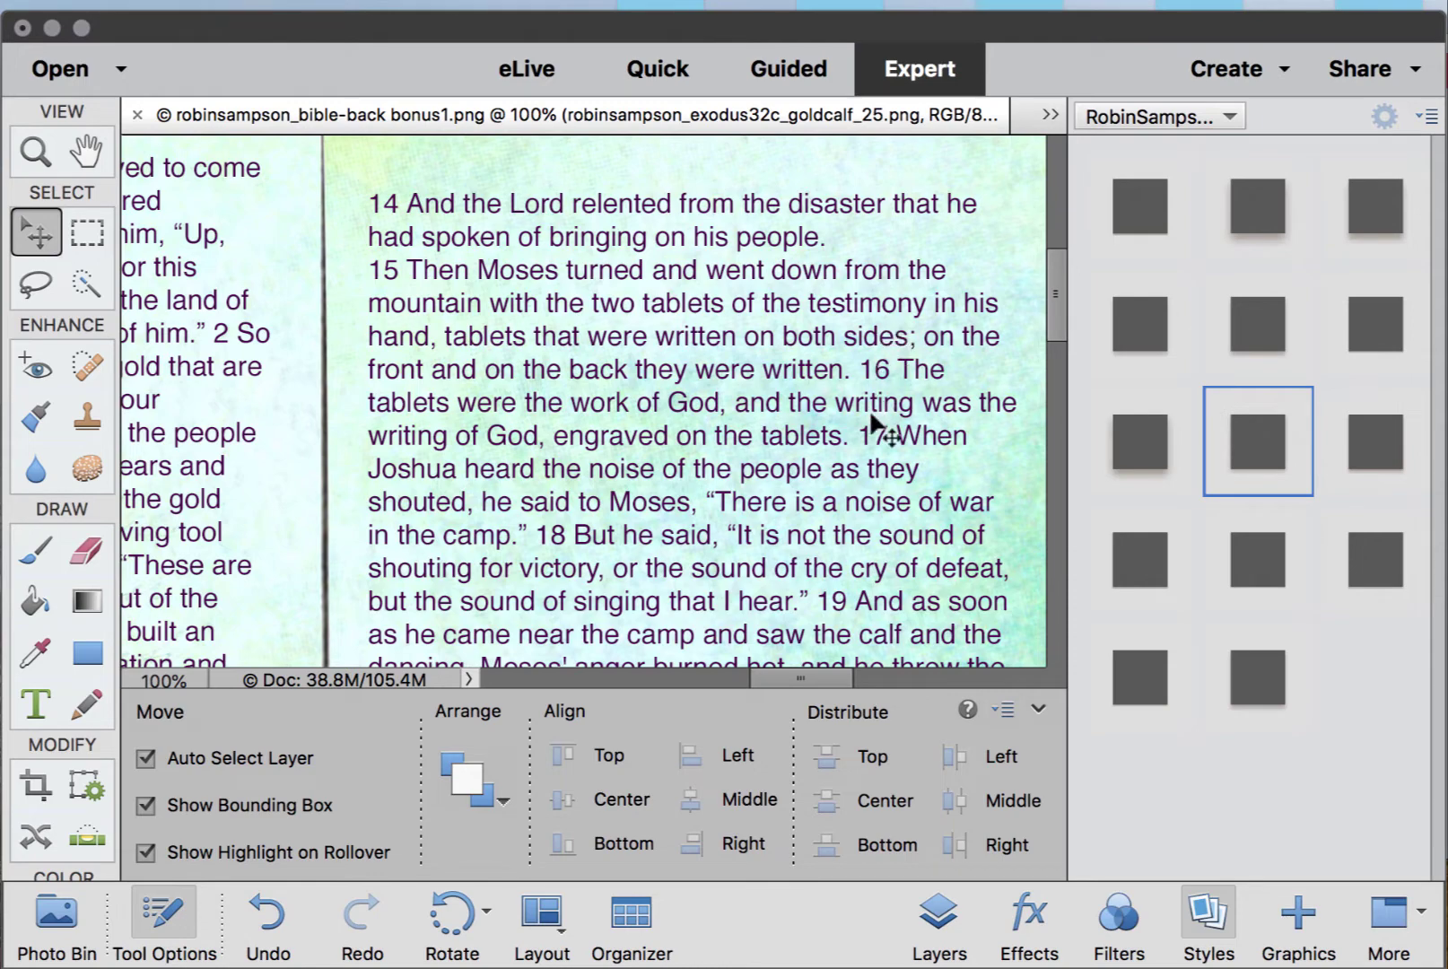
{"action": "scroll", "coordinate": [857, 458], "scroll_direction": "down", "scroll_amount": 3}
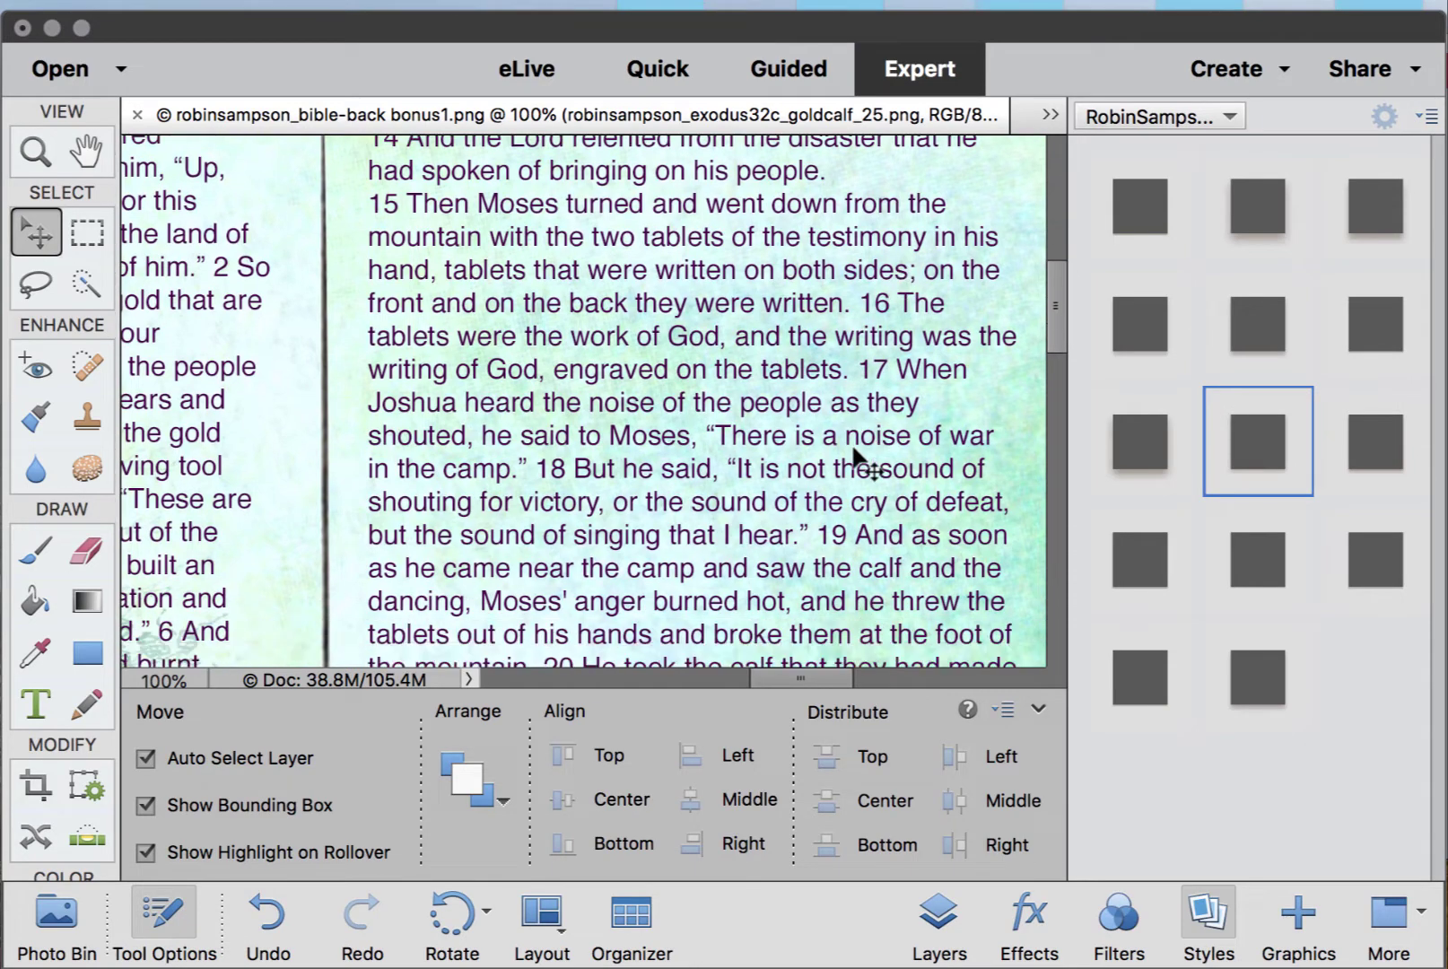
{"action": "scroll", "coordinate": [857, 458], "scroll_direction": "down", "scroll_amount": 4}
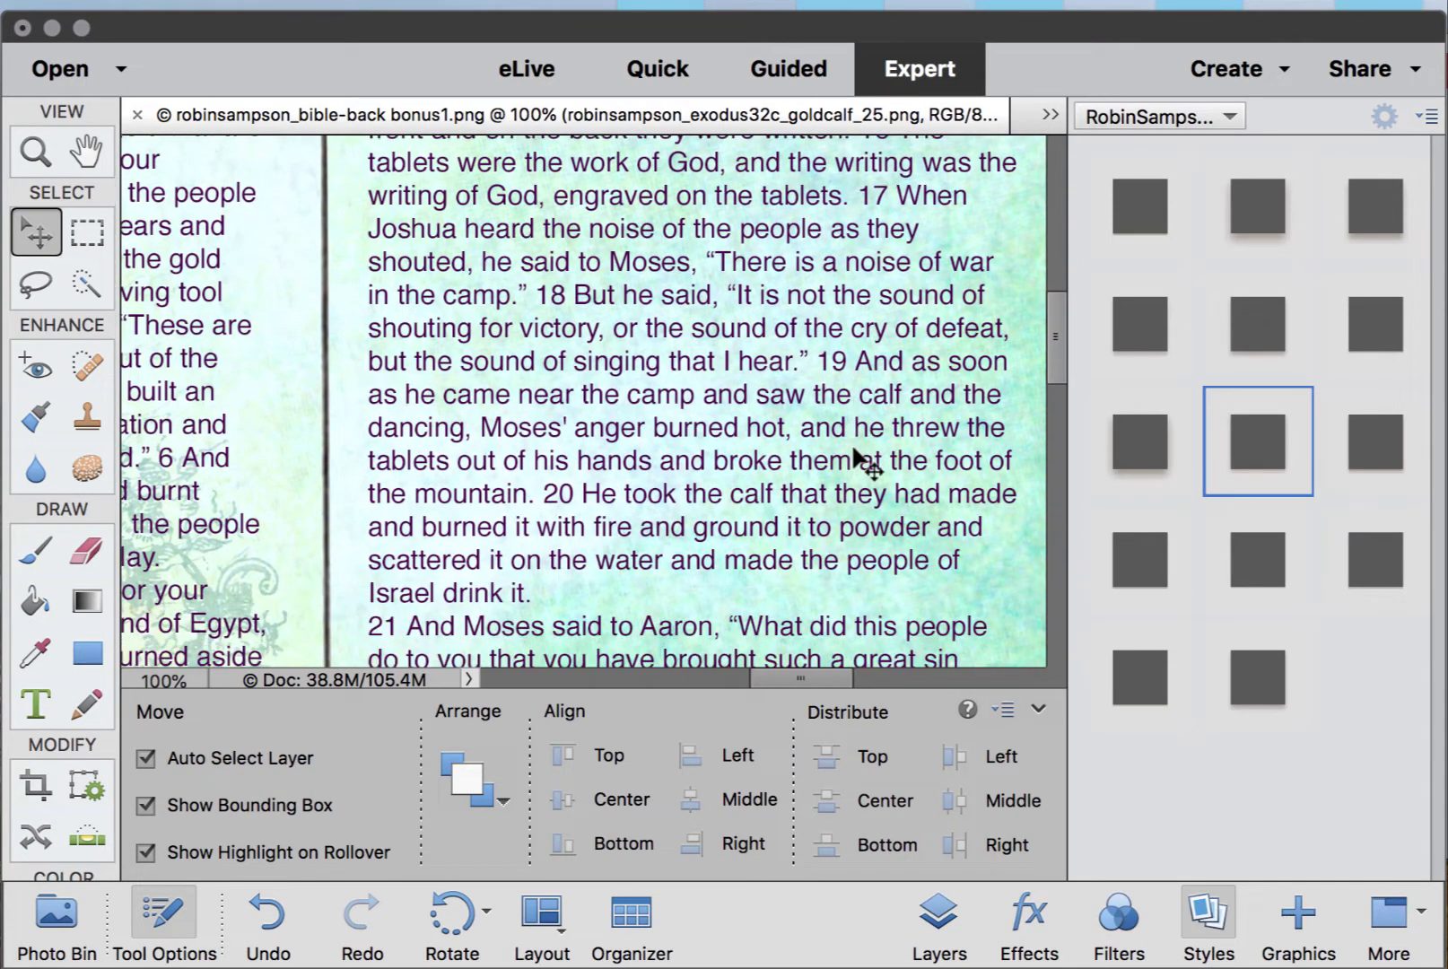
{"action": "left_click", "coordinate": [546, 410]}
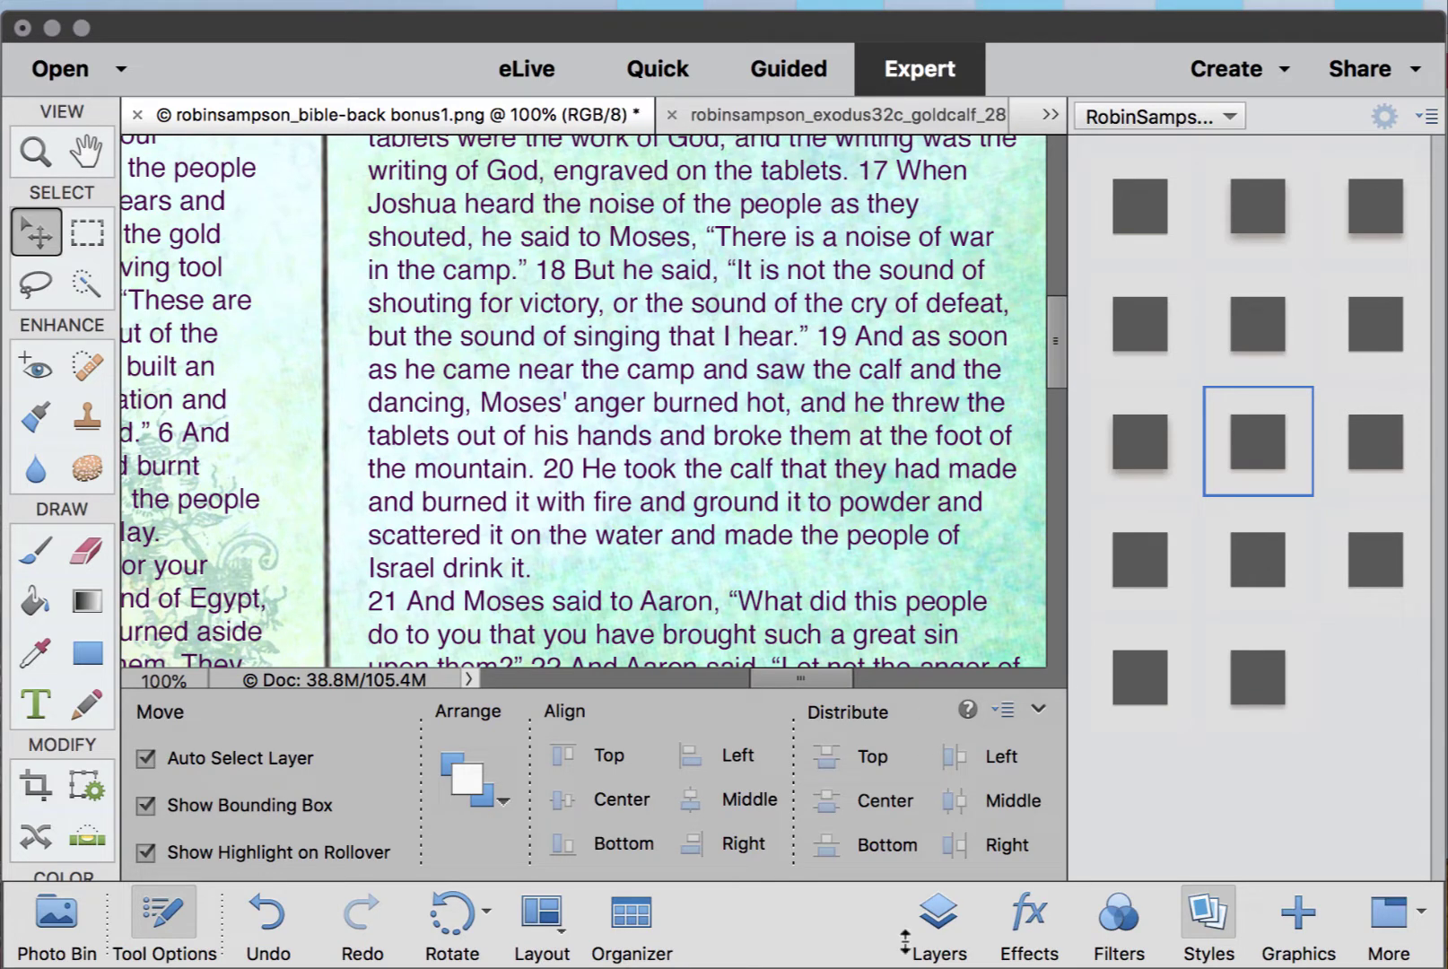
- Unlock the text layer starting at verse 14 and copy its sentence from "Moses' anger burned hot" to "the foot of the mountain."
{"action": "left_click", "coordinate": [938, 937]}
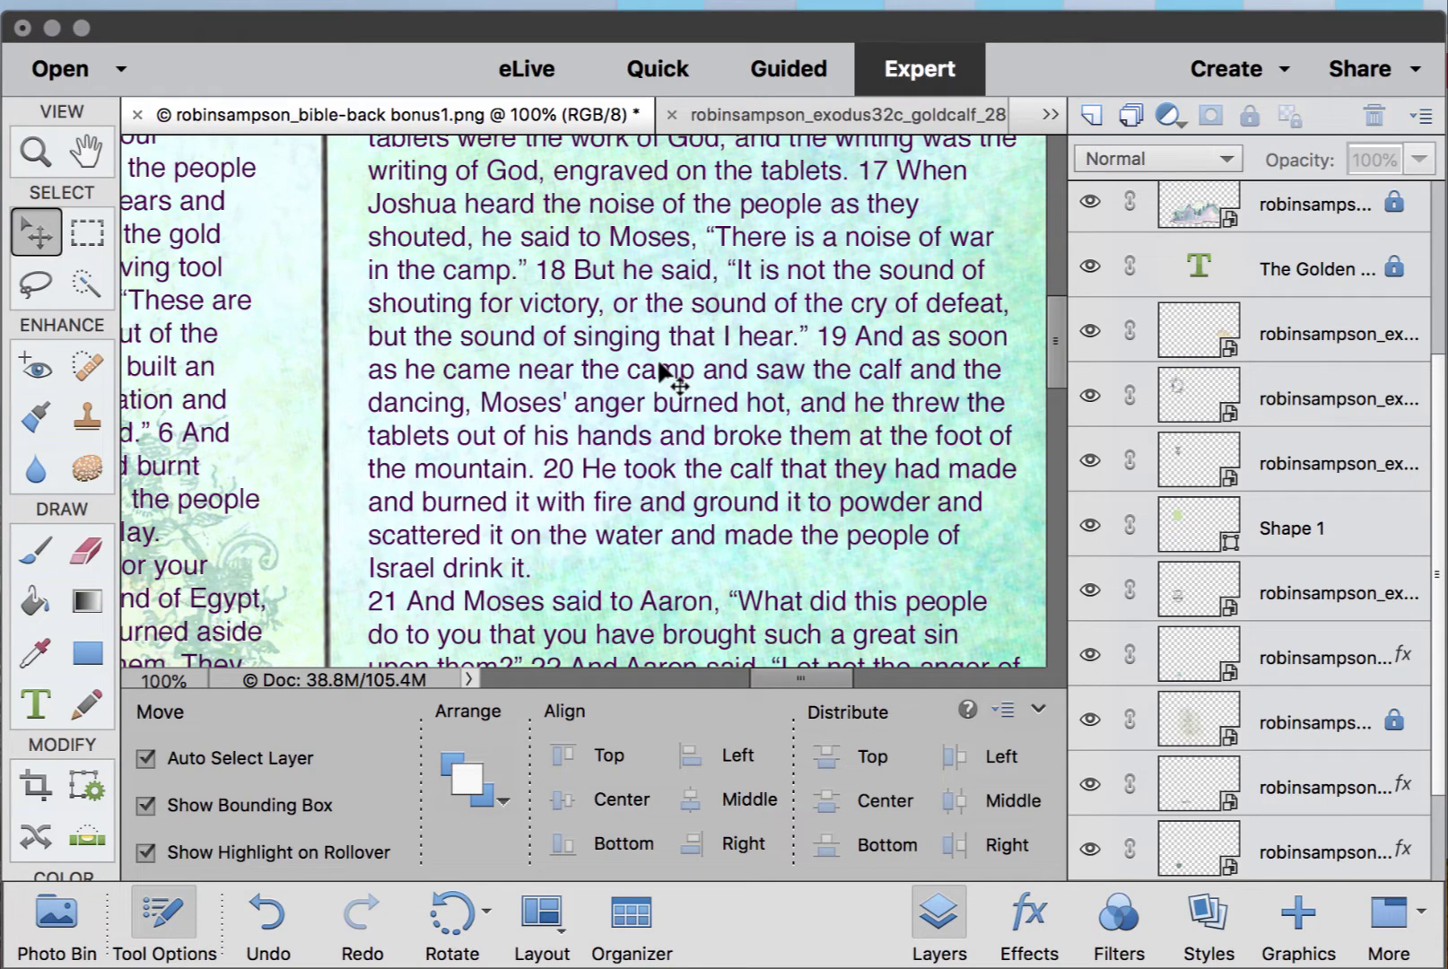
{"action": "left_click", "coordinate": [36, 707]}
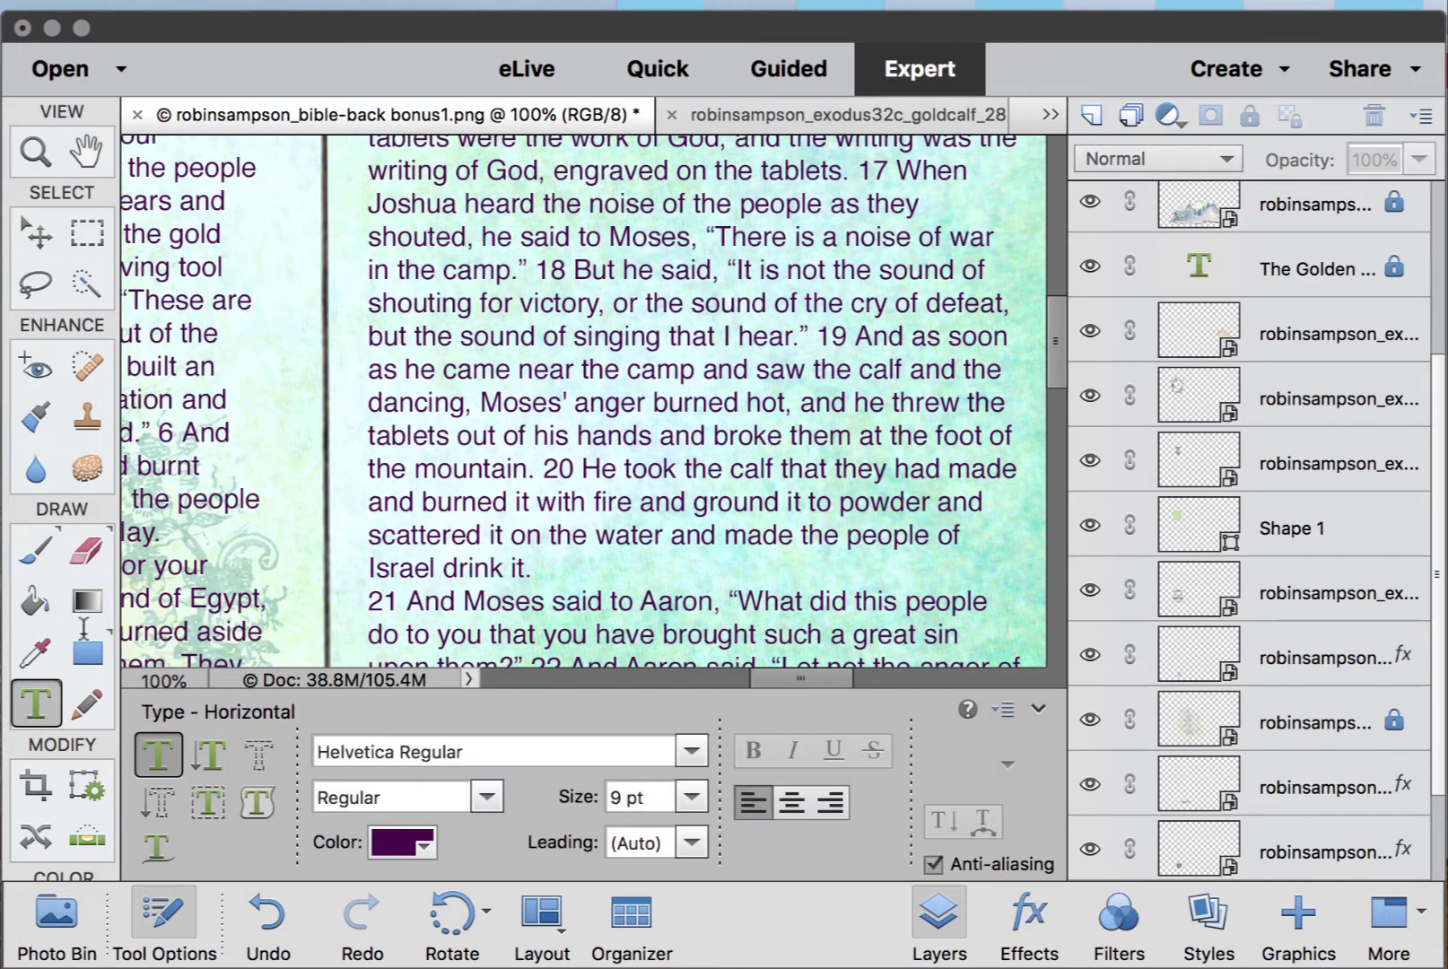
{"action": "scroll", "coordinate": [1267, 654], "scroll_direction": "up", "scroll_amount": 4}
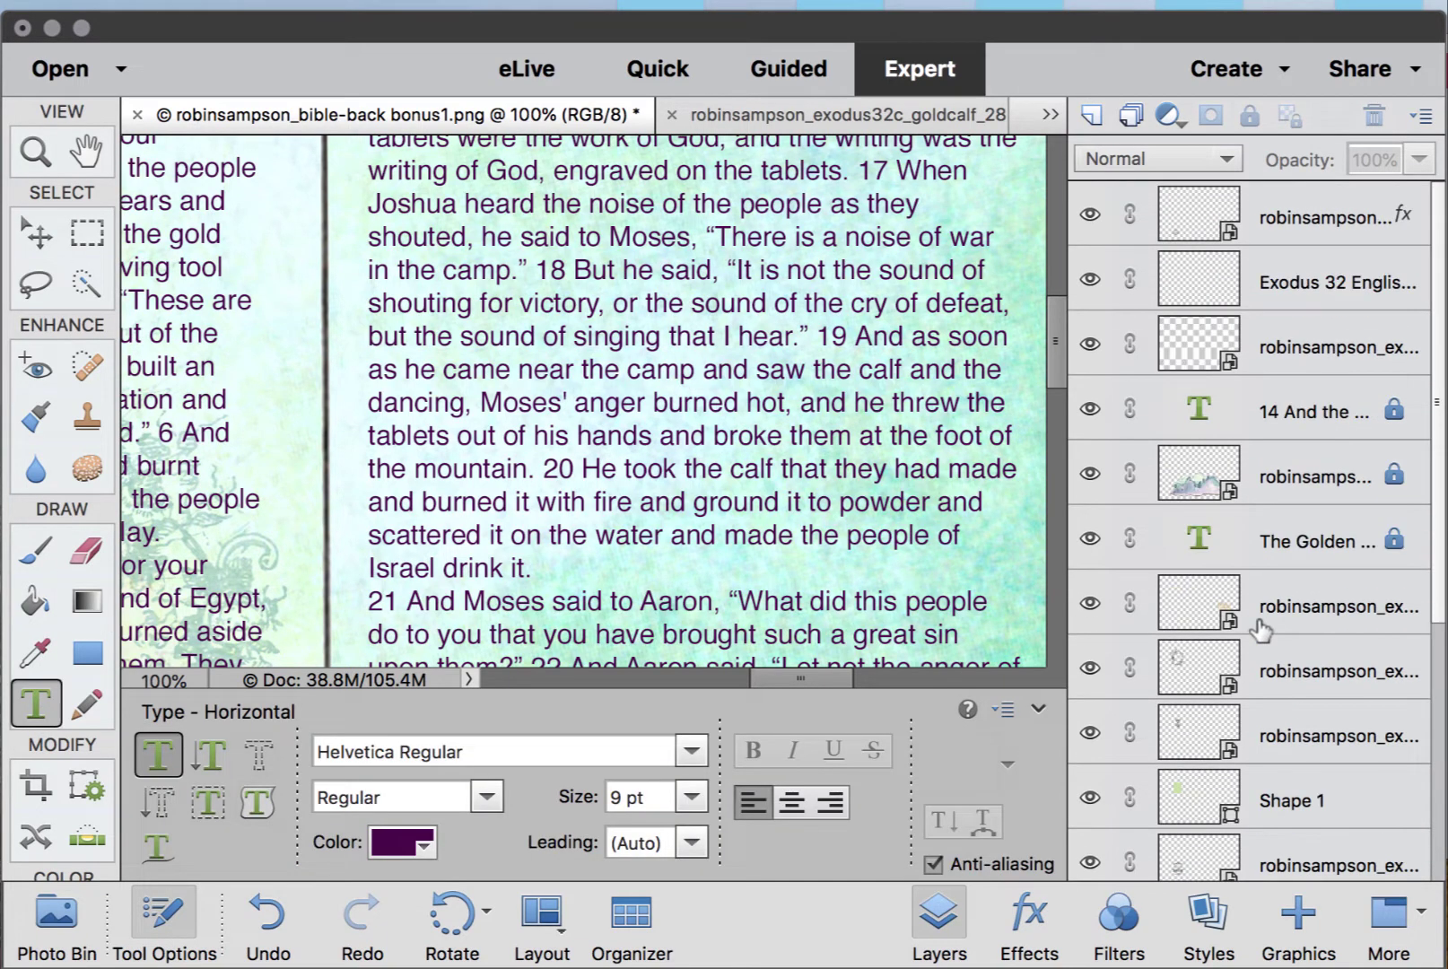
{"action": "left_click", "coordinate": [1394, 409]}
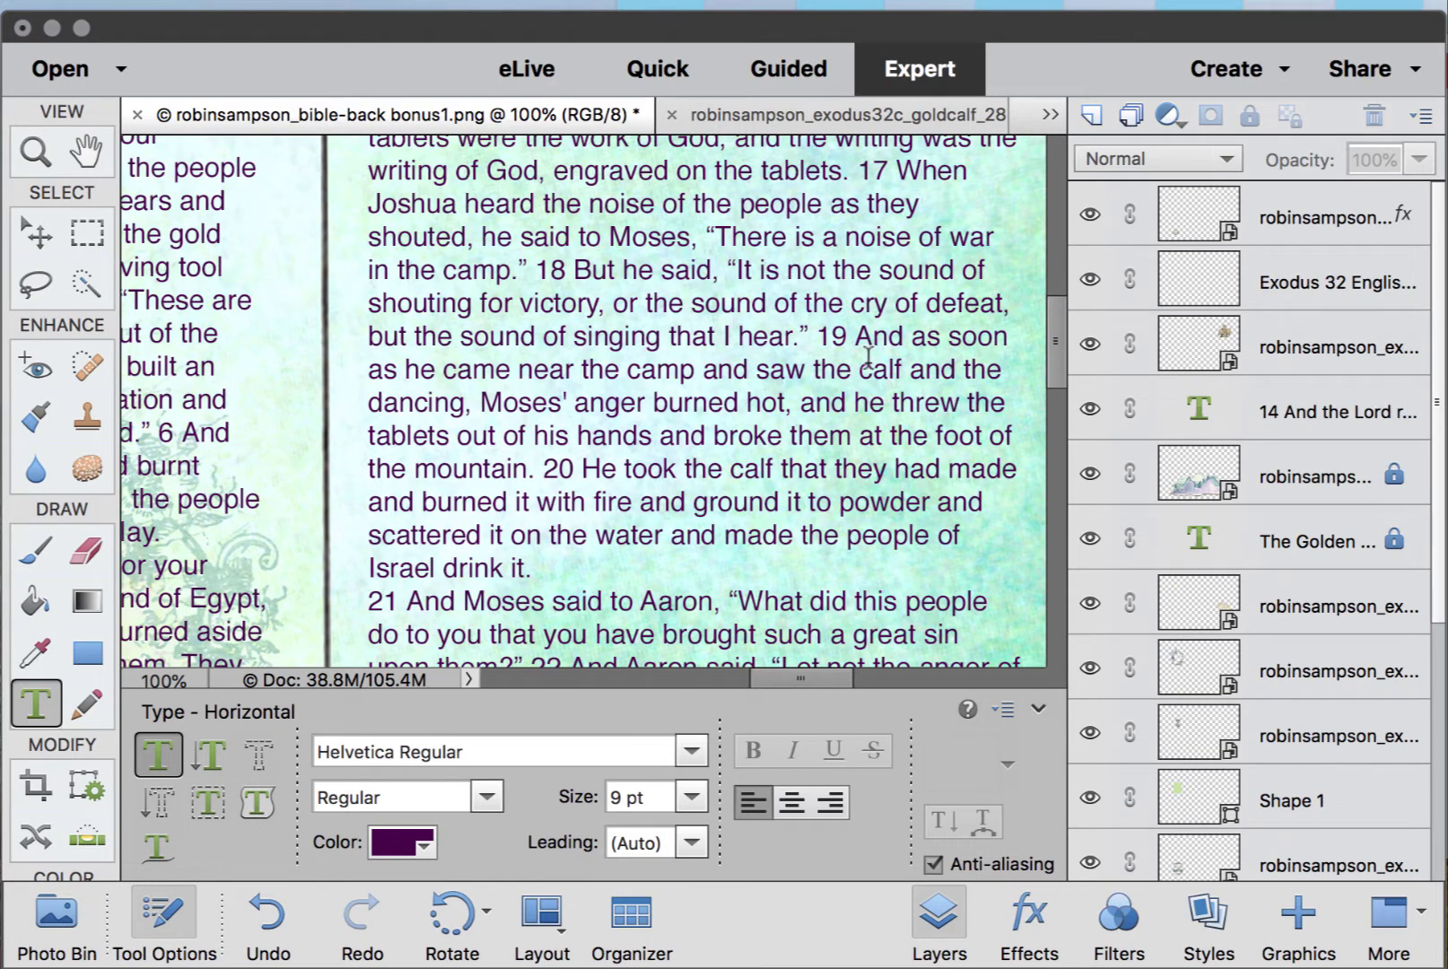
{"action": "left_click_drag", "start_coordinate": [482, 403], "coordinate": [535, 463]}
{"action": "key", "text": "super+c"}
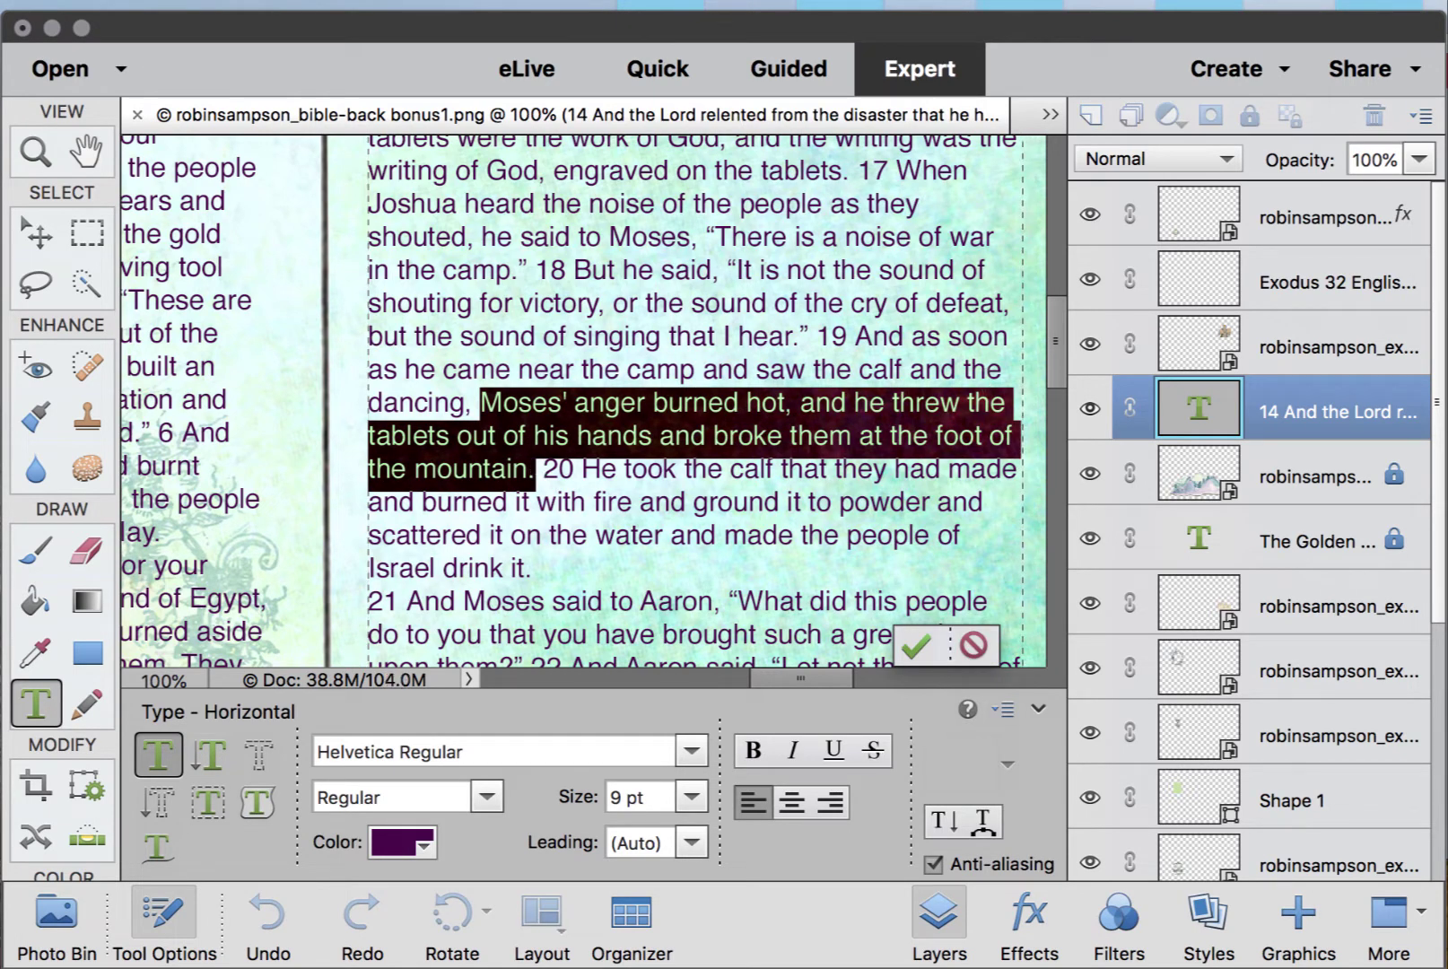
- Exit text editing without changes and lock the text layer starting at verse 14 again
{"action": "key", "text": "Escape"}
{"action": "key", "text": "v"}
{"action": "left_click", "coordinate": [1251, 114]}
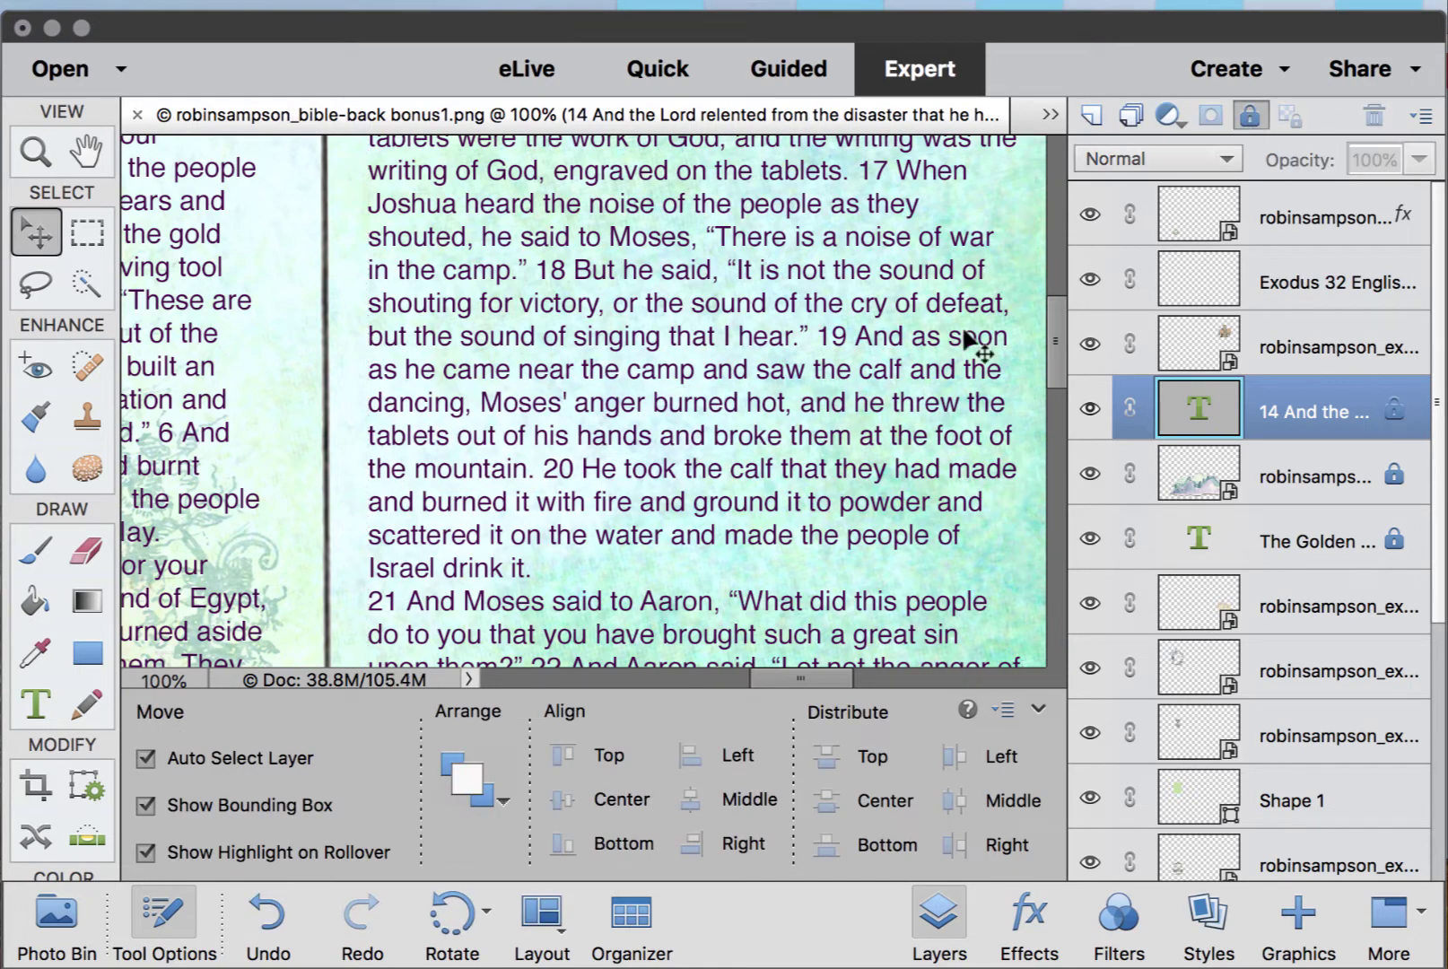
- Move the broken stone tablets farther down the page margin to make room beneath the Moses figure
{"action": "scroll", "coordinate": [802, 409], "scroll_direction": "right", "scroll_amount": 2}
{"action": "scroll", "coordinate": [796, 404], "scroll_direction": "down", "scroll_amount": 5}
{"action": "scroll", "coordinate": [796, 404], "scroll_direction": "right", "scroll_amount": 5}
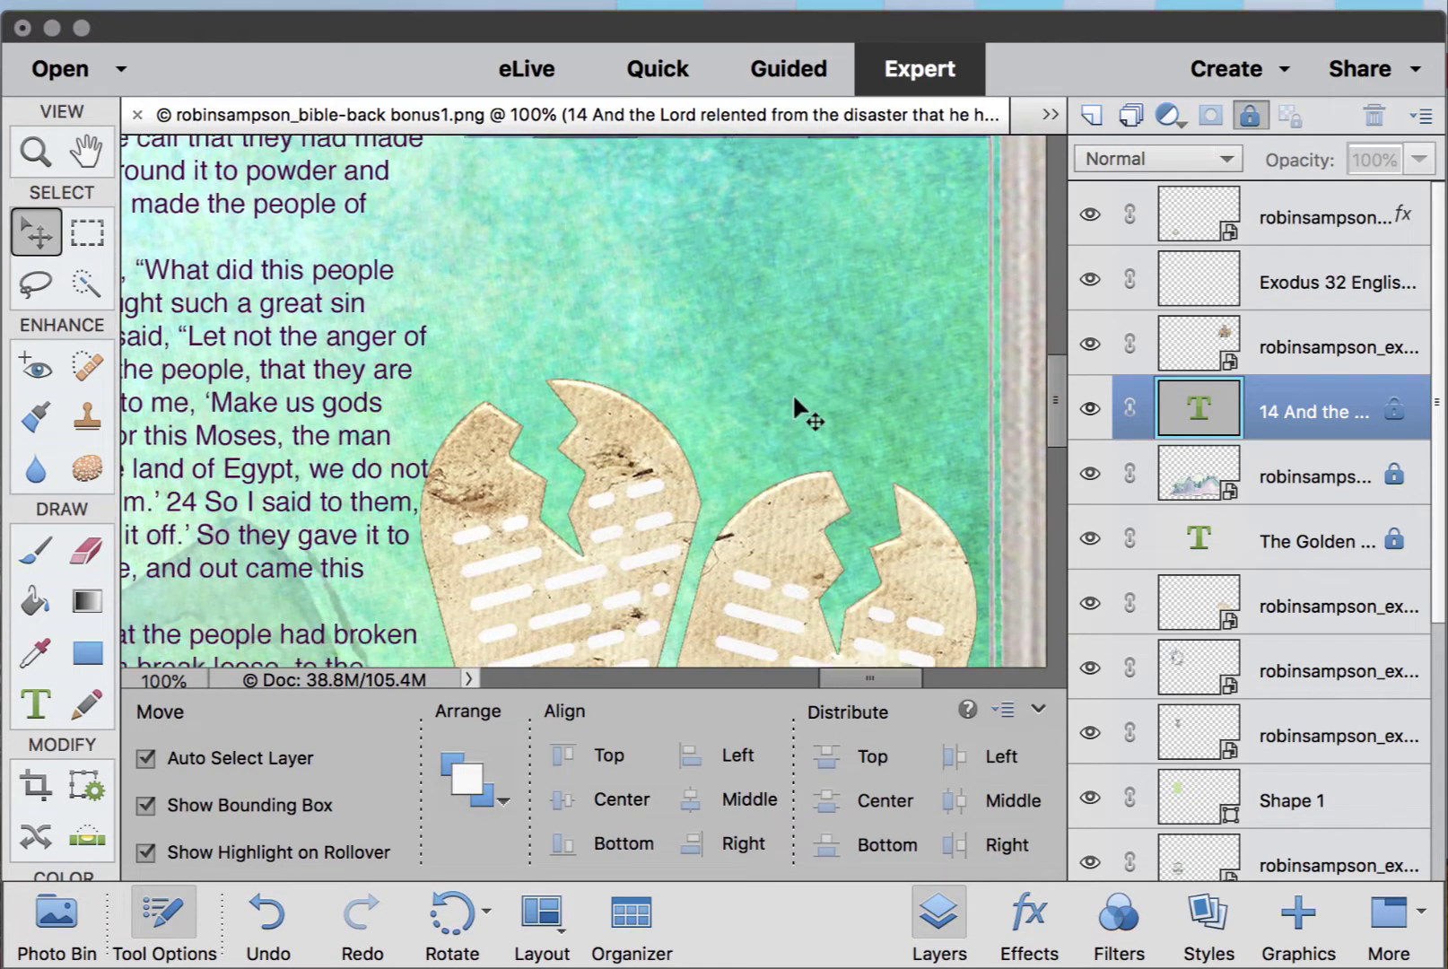
{"action": "key", "text": "super+minus"}
{"action": "key", "text": "super+minus"}
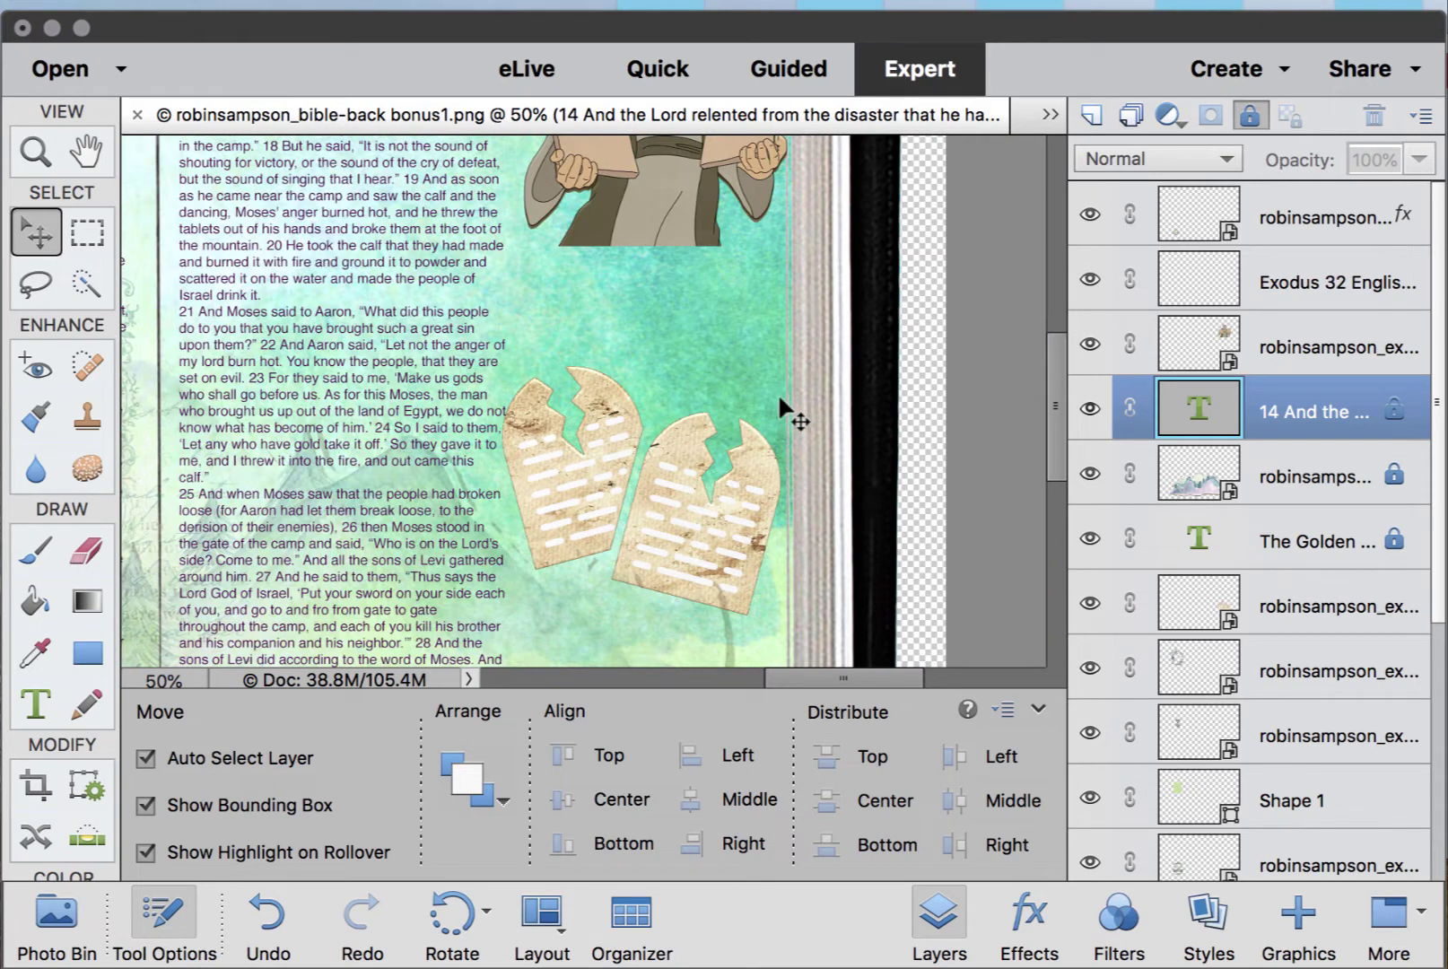
{"action": "left_click", "coordinate": [713, 491]}
{"action": "left_click_drag", "start_coordinate": [716, 498], "coordinate": [710, 633]}
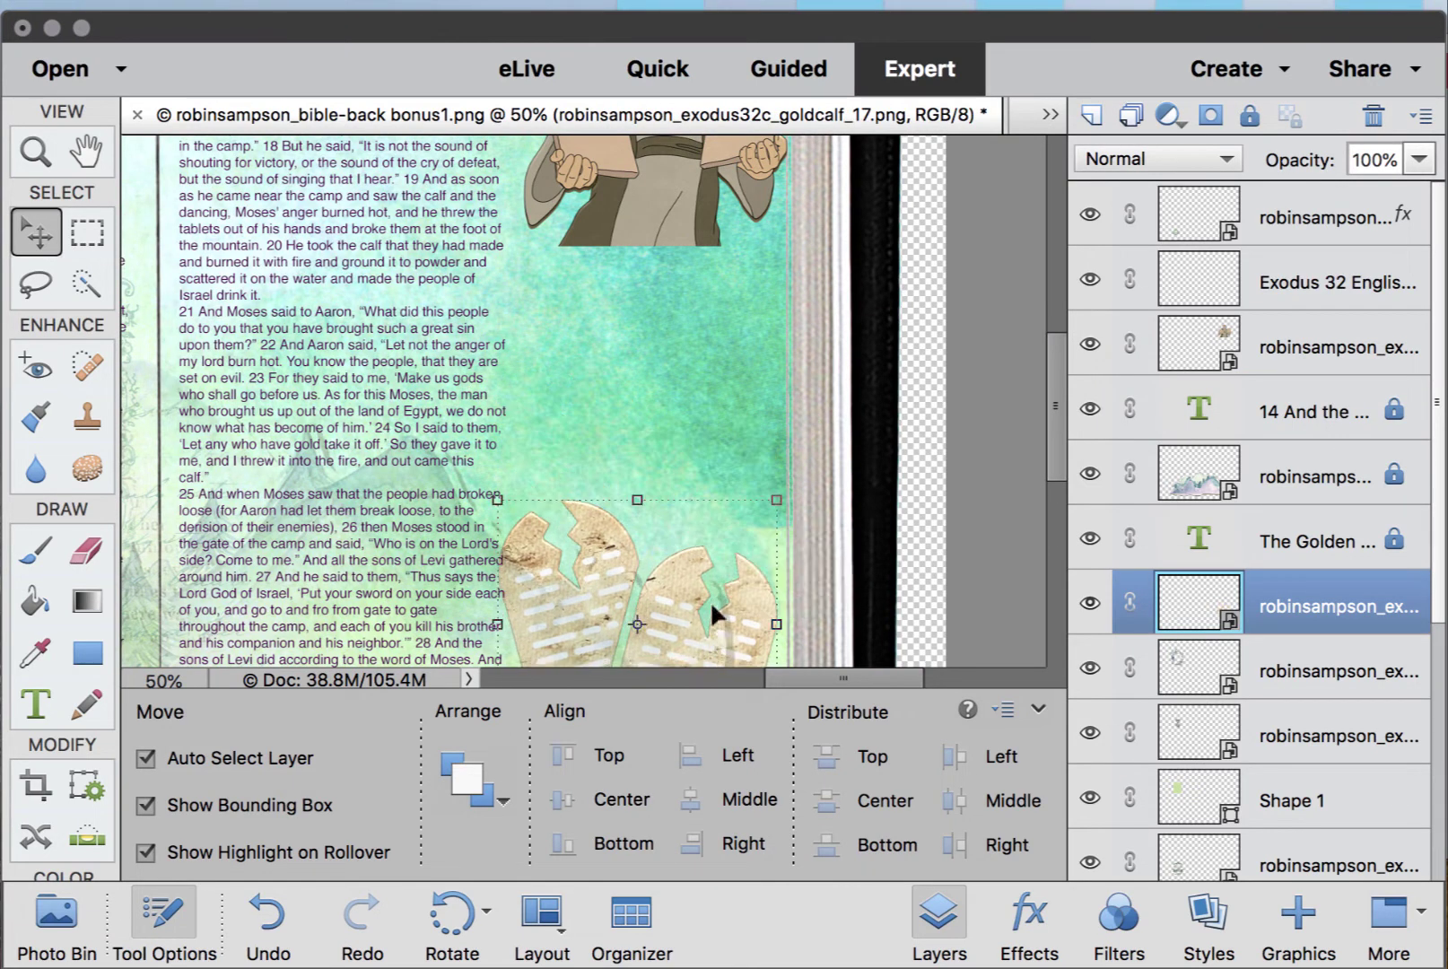
- Add a text box between Moses and the broken tablets, paste the copied sentence into it and center the text
{"action": "left_click", "coordinate": [33, 709]}
{"action": "left_click_drag", "start_coordinate": [525, 284], "coordinate": [756, 493]}
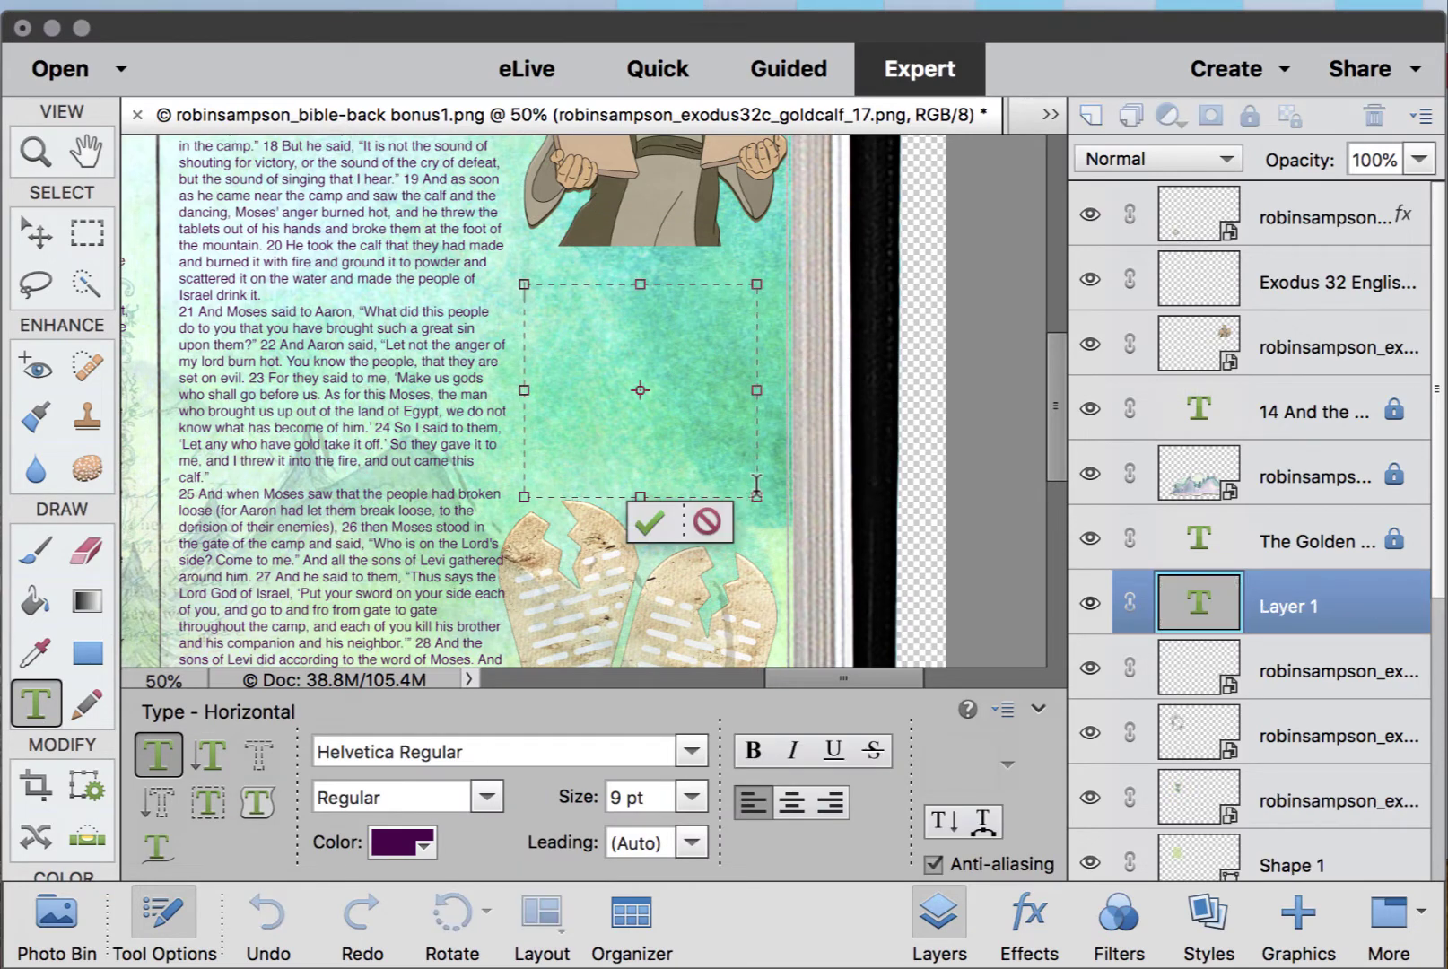
{"action": "key", "text": "super+v"}
{"action": "key", "text": "super+a"}
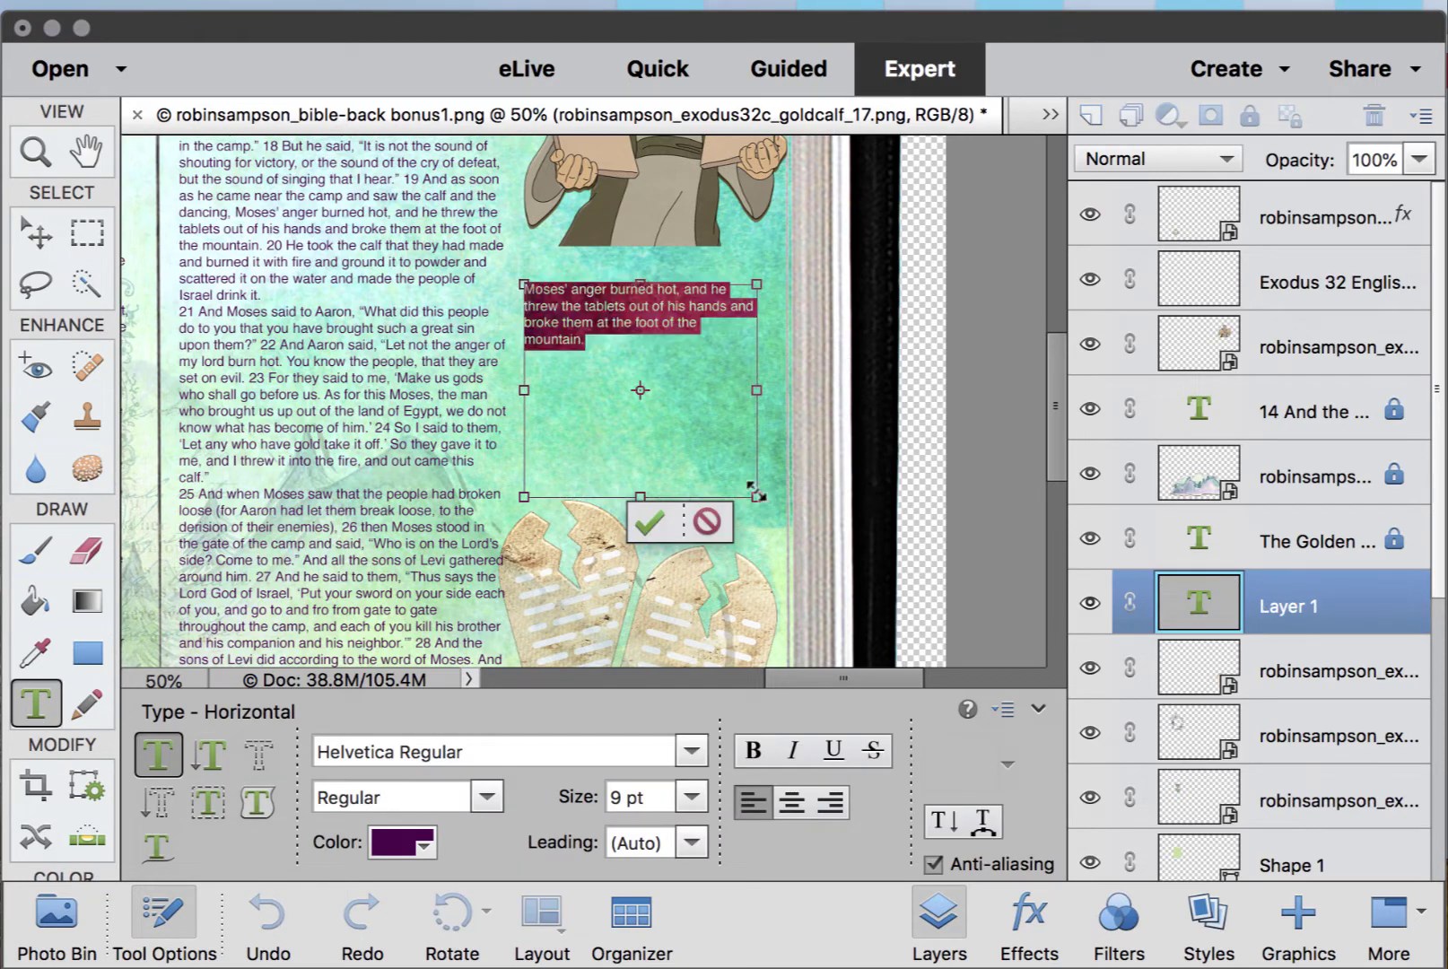
{"action": "left_click", "coordinate": [792, 802]}
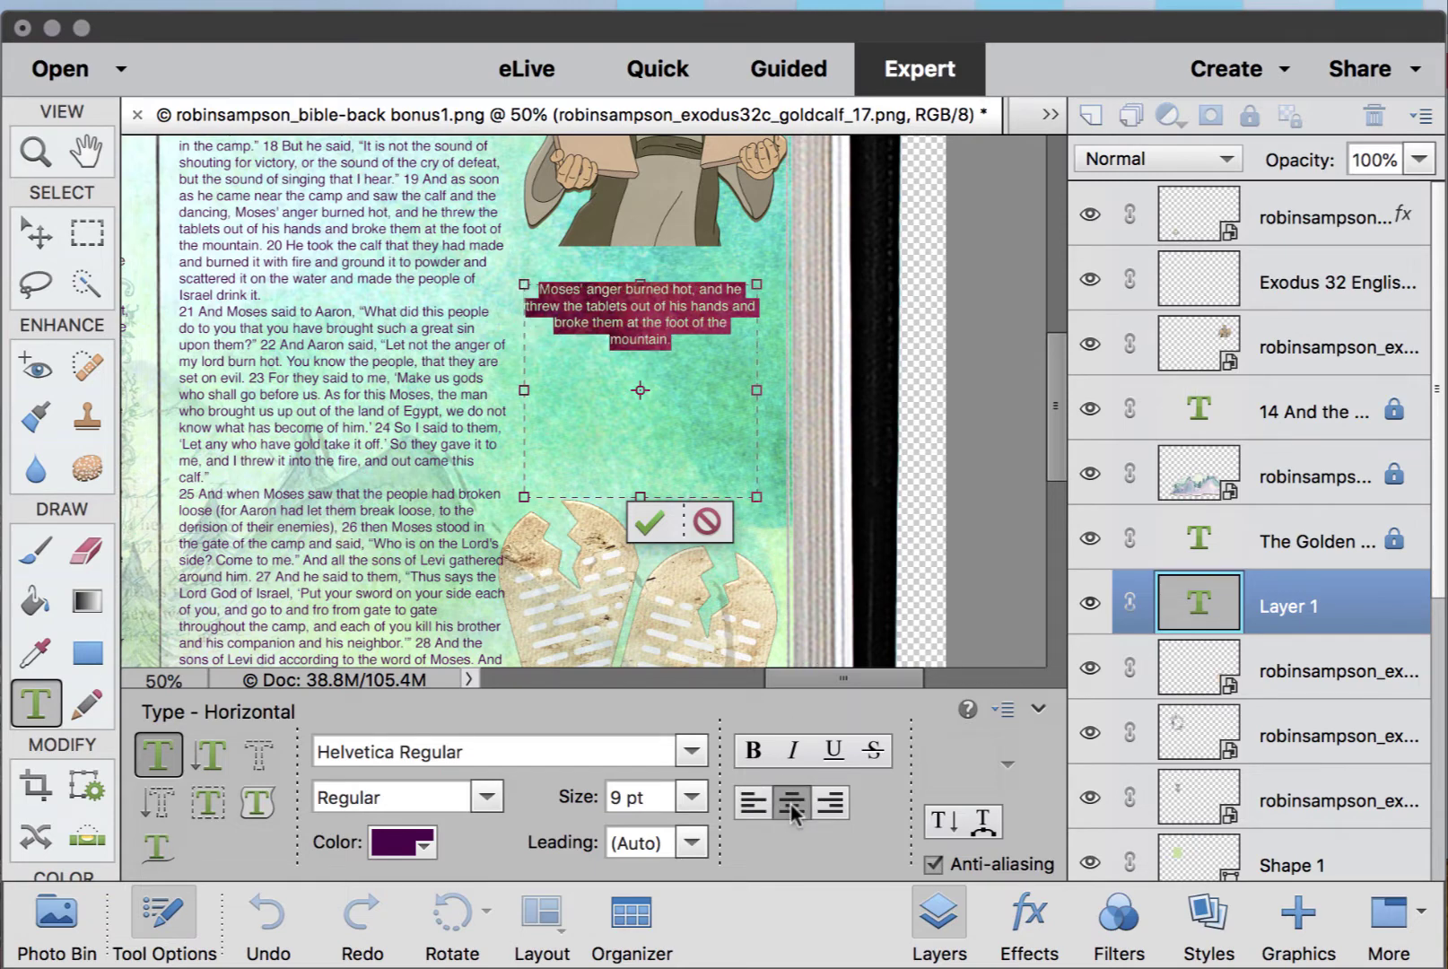
- Break the pasted verse into six lines after "hot", "tablets", "hands", "them" and "foot of", and delete the comma after "hot"
{"action": "key", "text": "super+alt+0"}
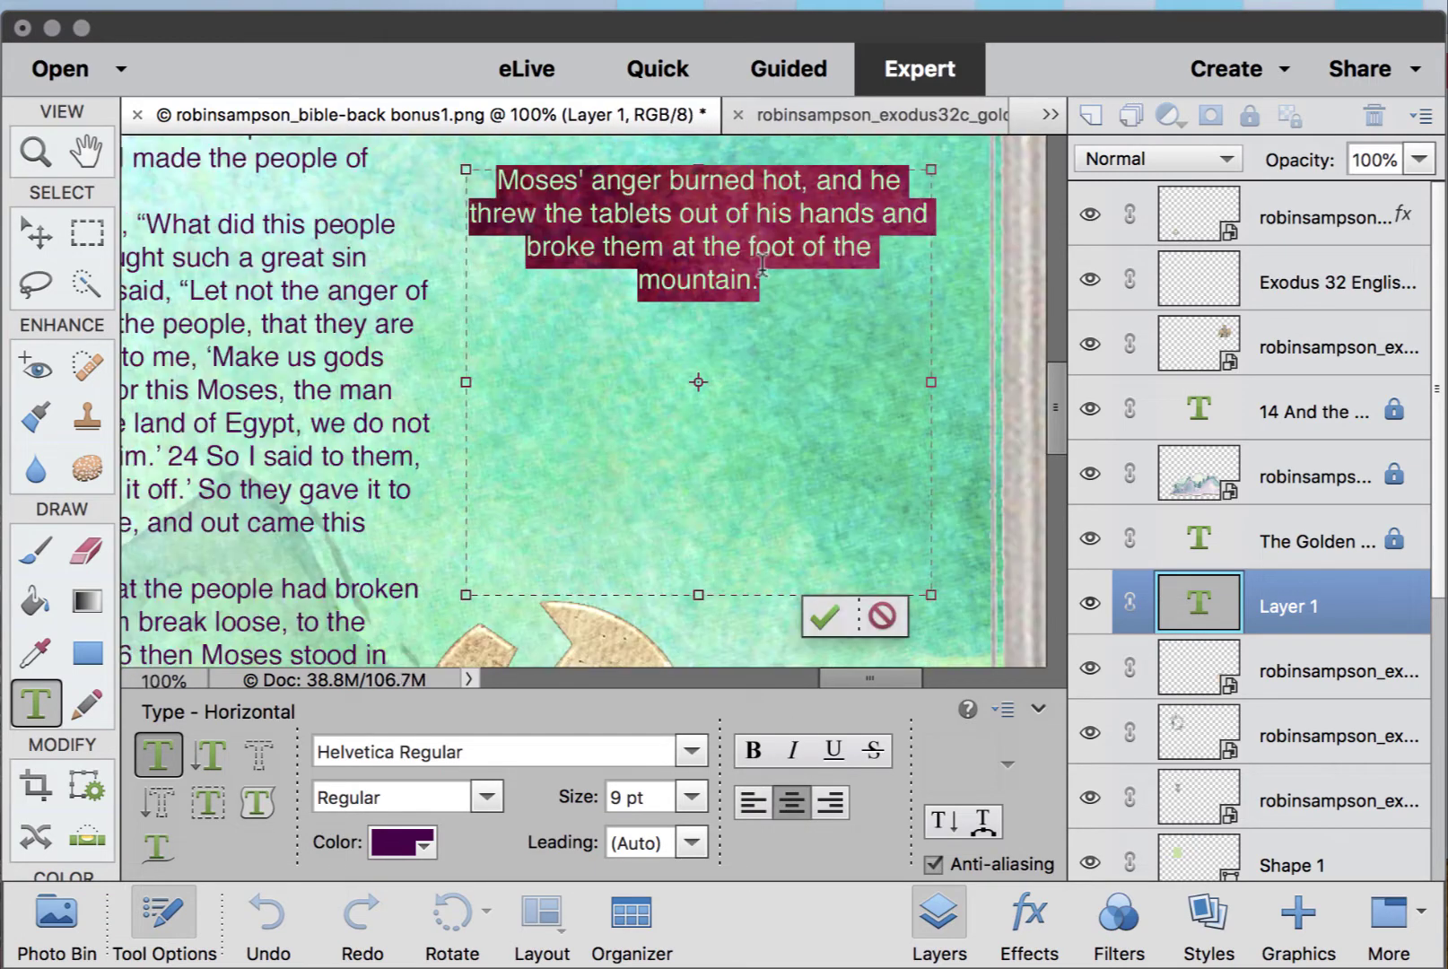
{"action": "left_click", "coordinate": [822, 179]}
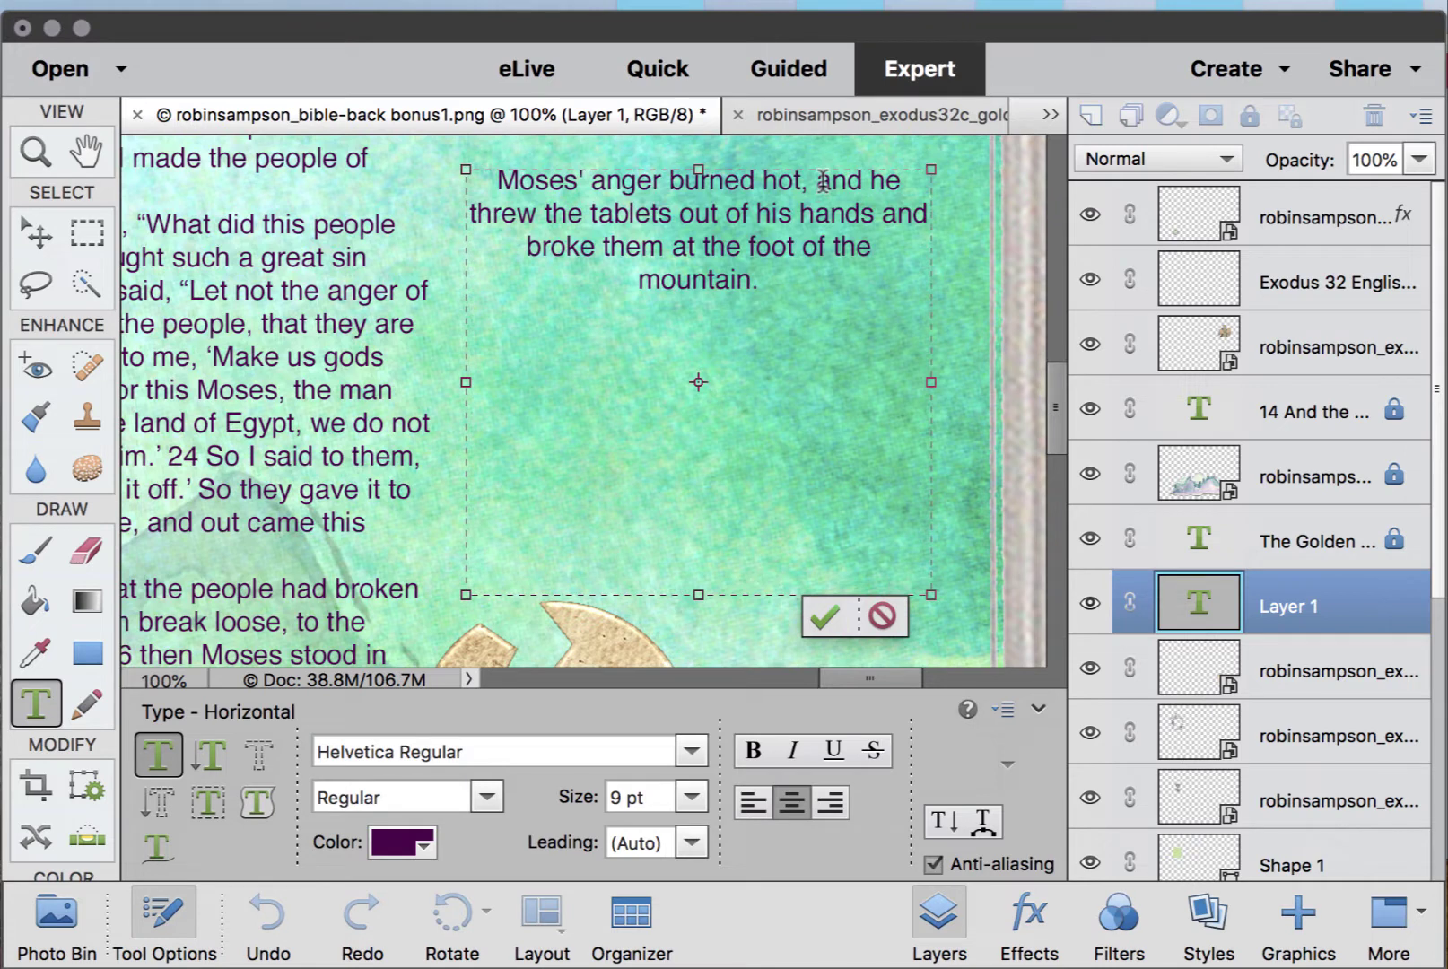
{"action": "key", "text": "Return"}
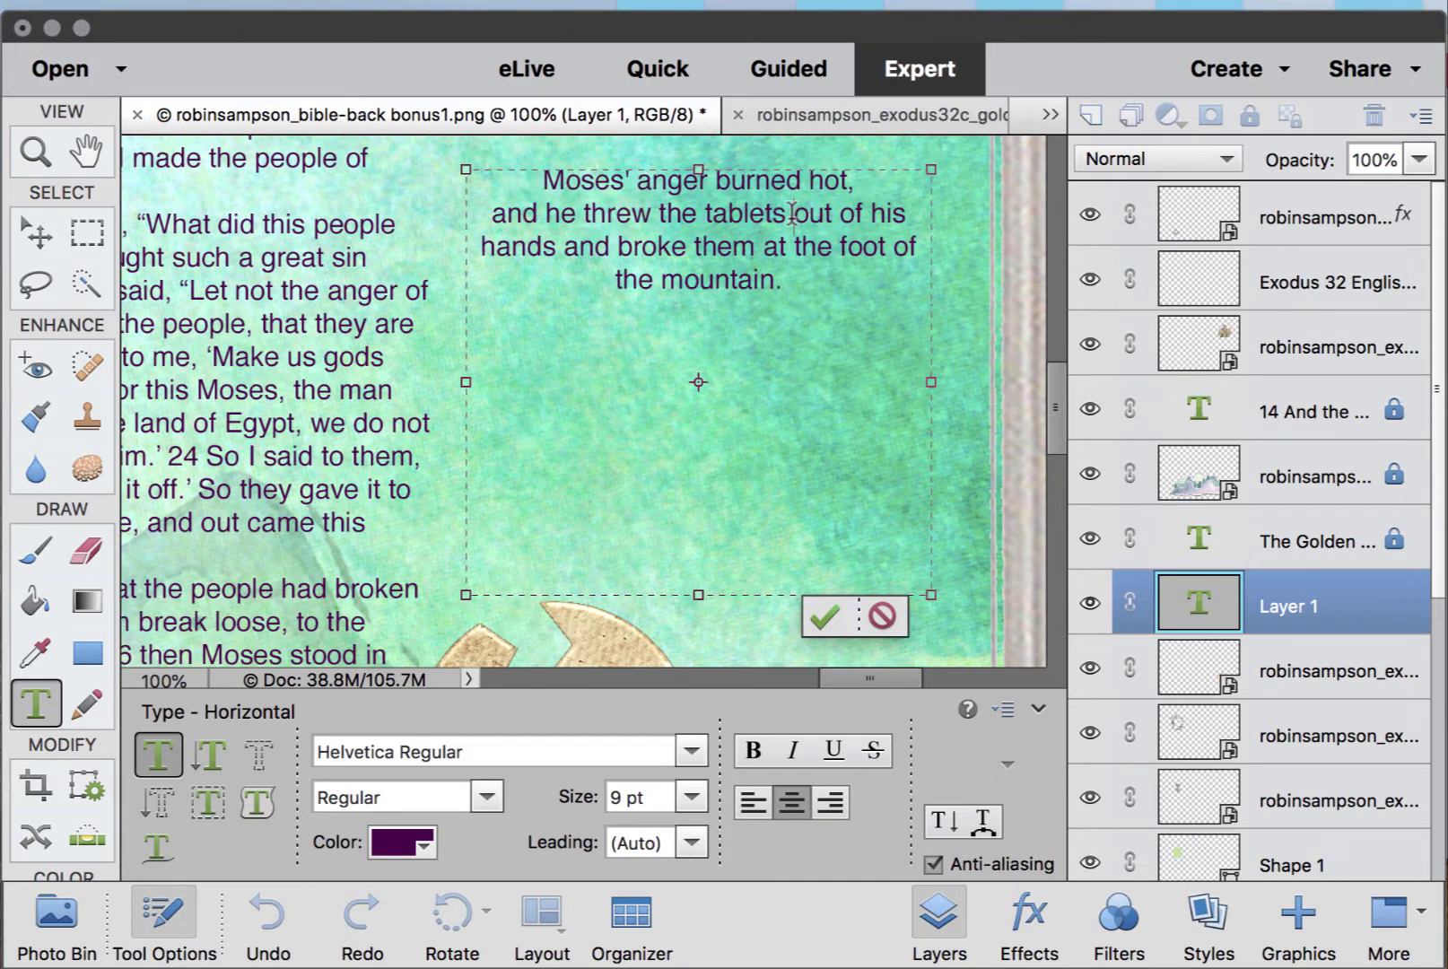
{"action": "left_click", "coordinate": [793, 213]}
{"action": "key", "text": "Return"}
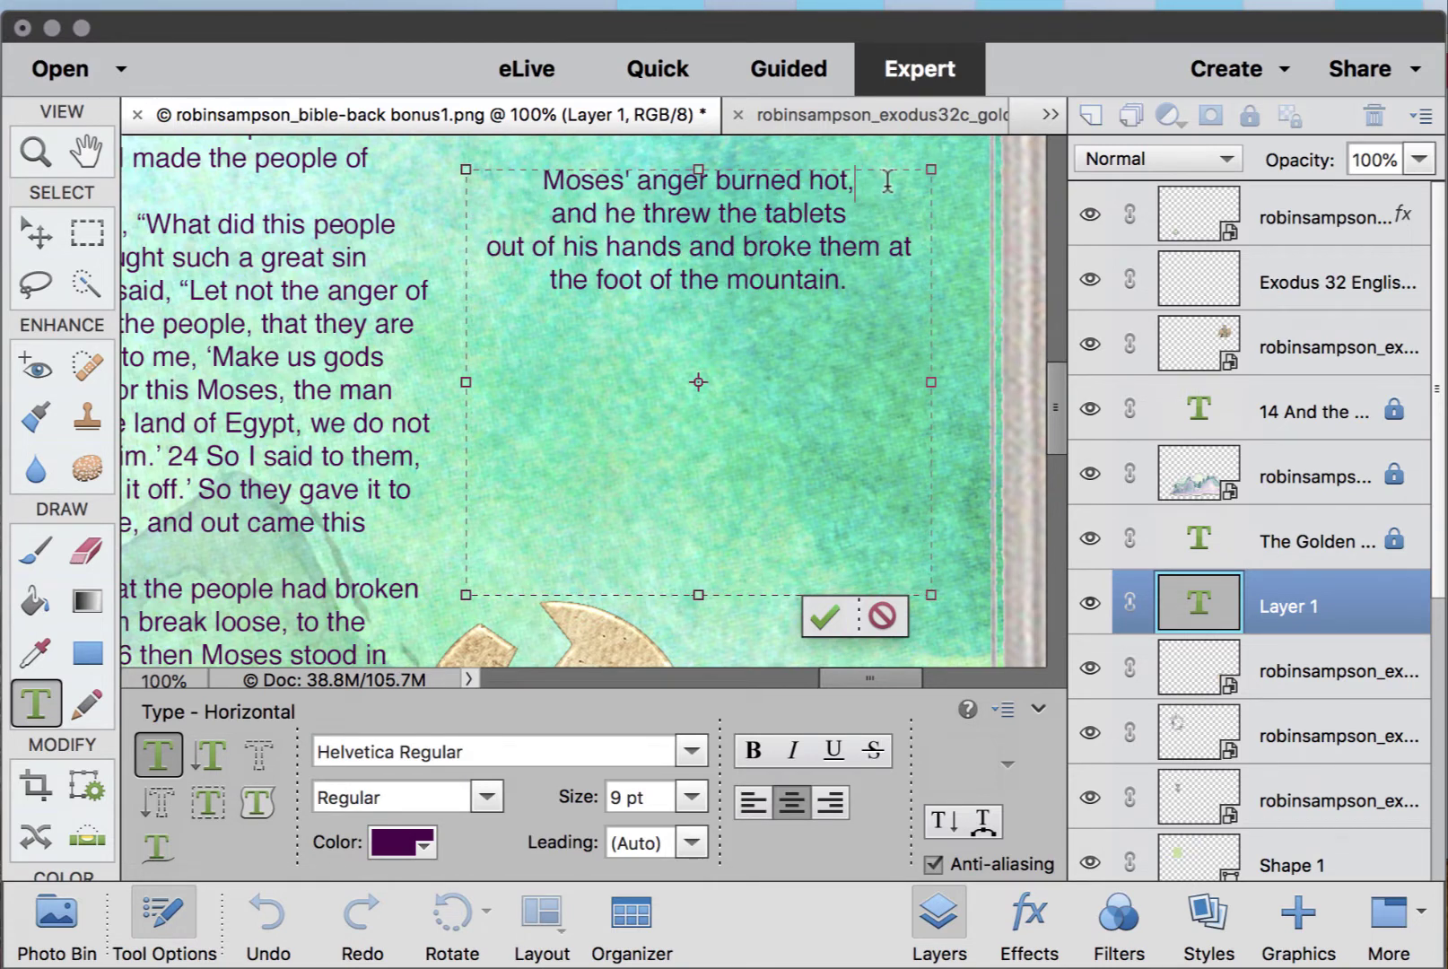
{"action": "key", "text": "BackSpace"}
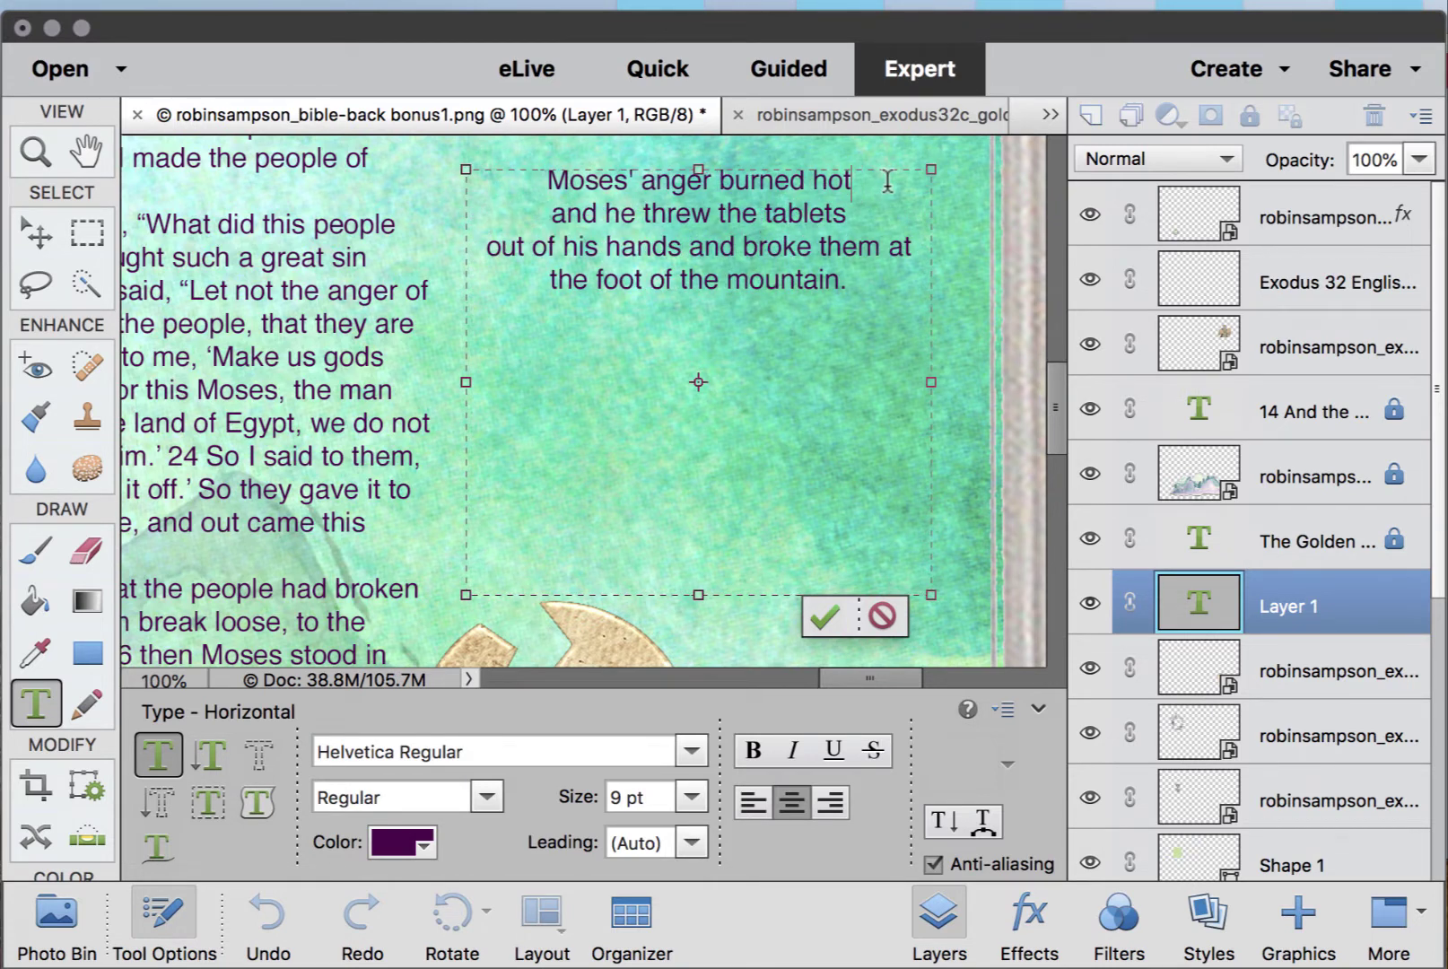
{"action": "left_click", "coordinate": [690, 246]}
{"action": "key", "text": "Return"}
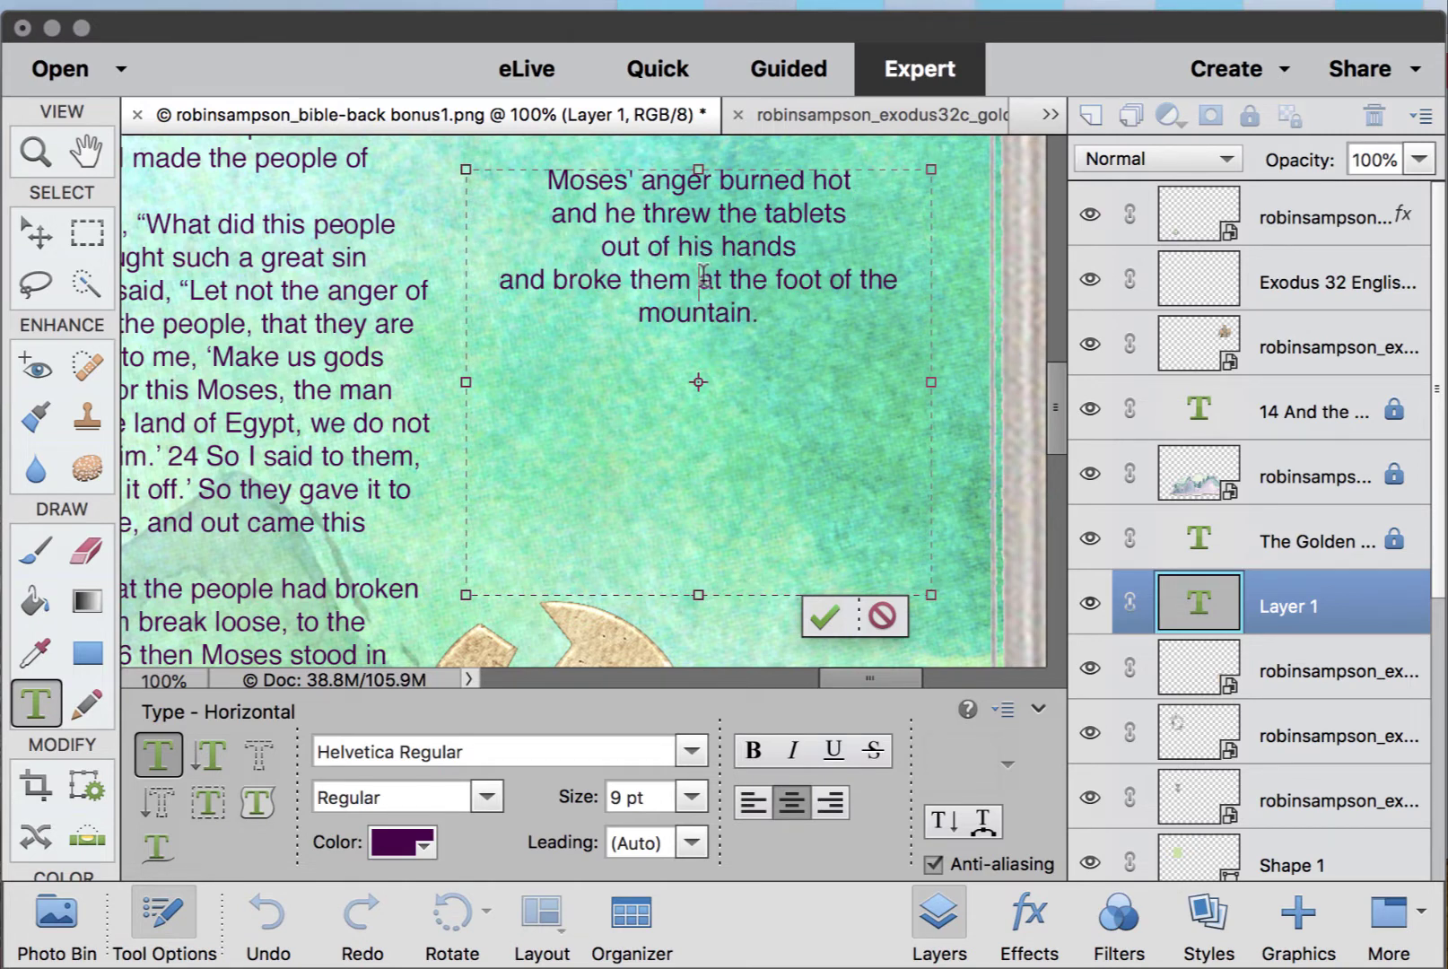
{"action": "key", "text": "Return"}
{"action": "left_click", "coordinate": [693, 311]}
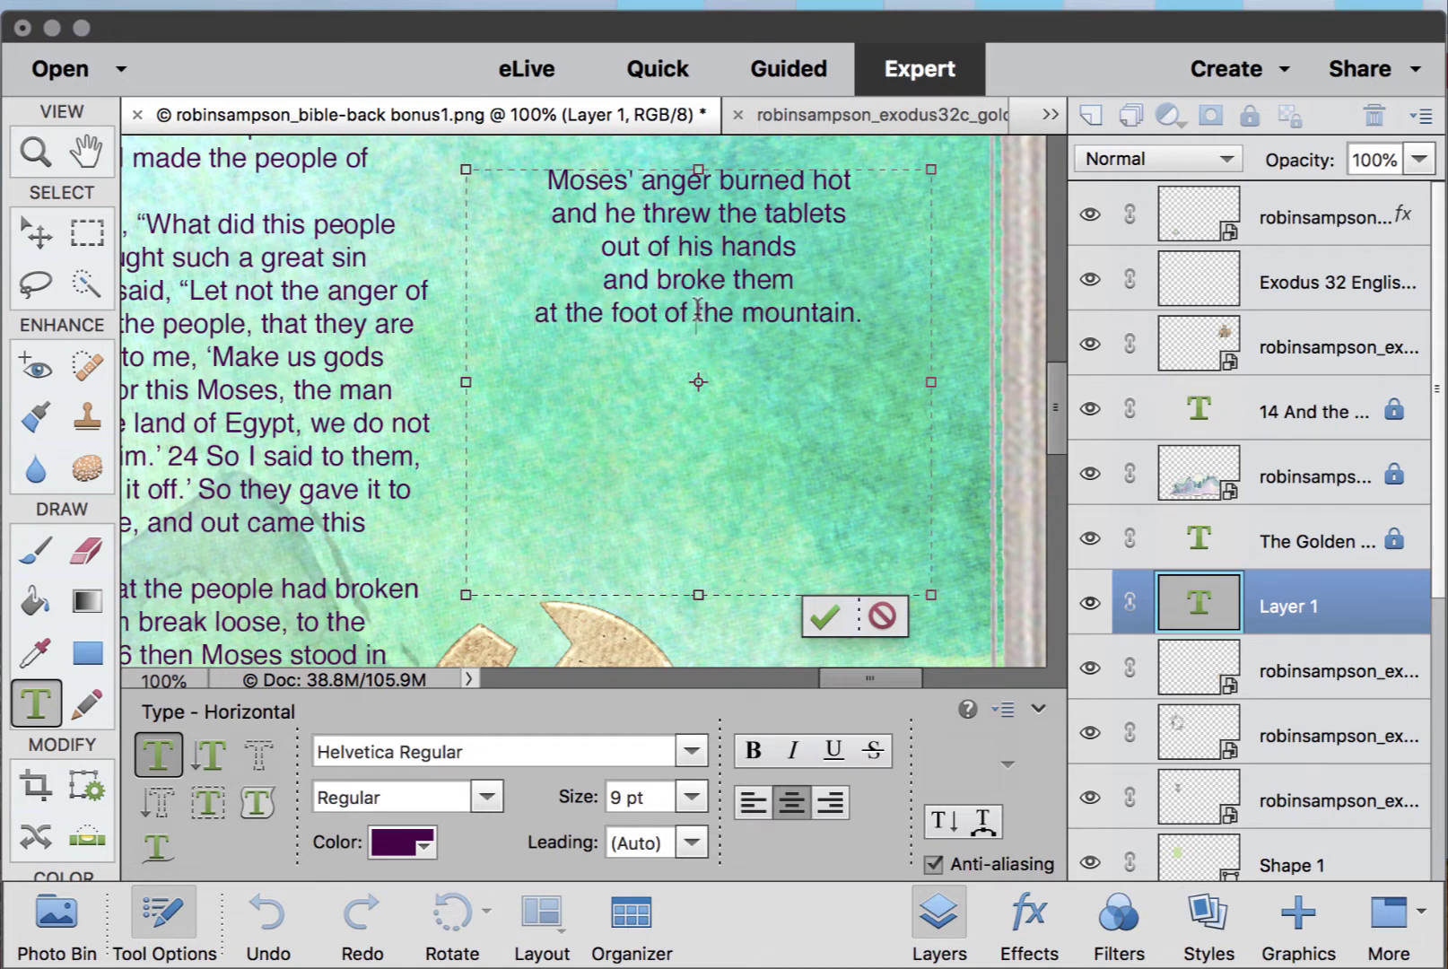
{"action": "key", "text": "Return"}
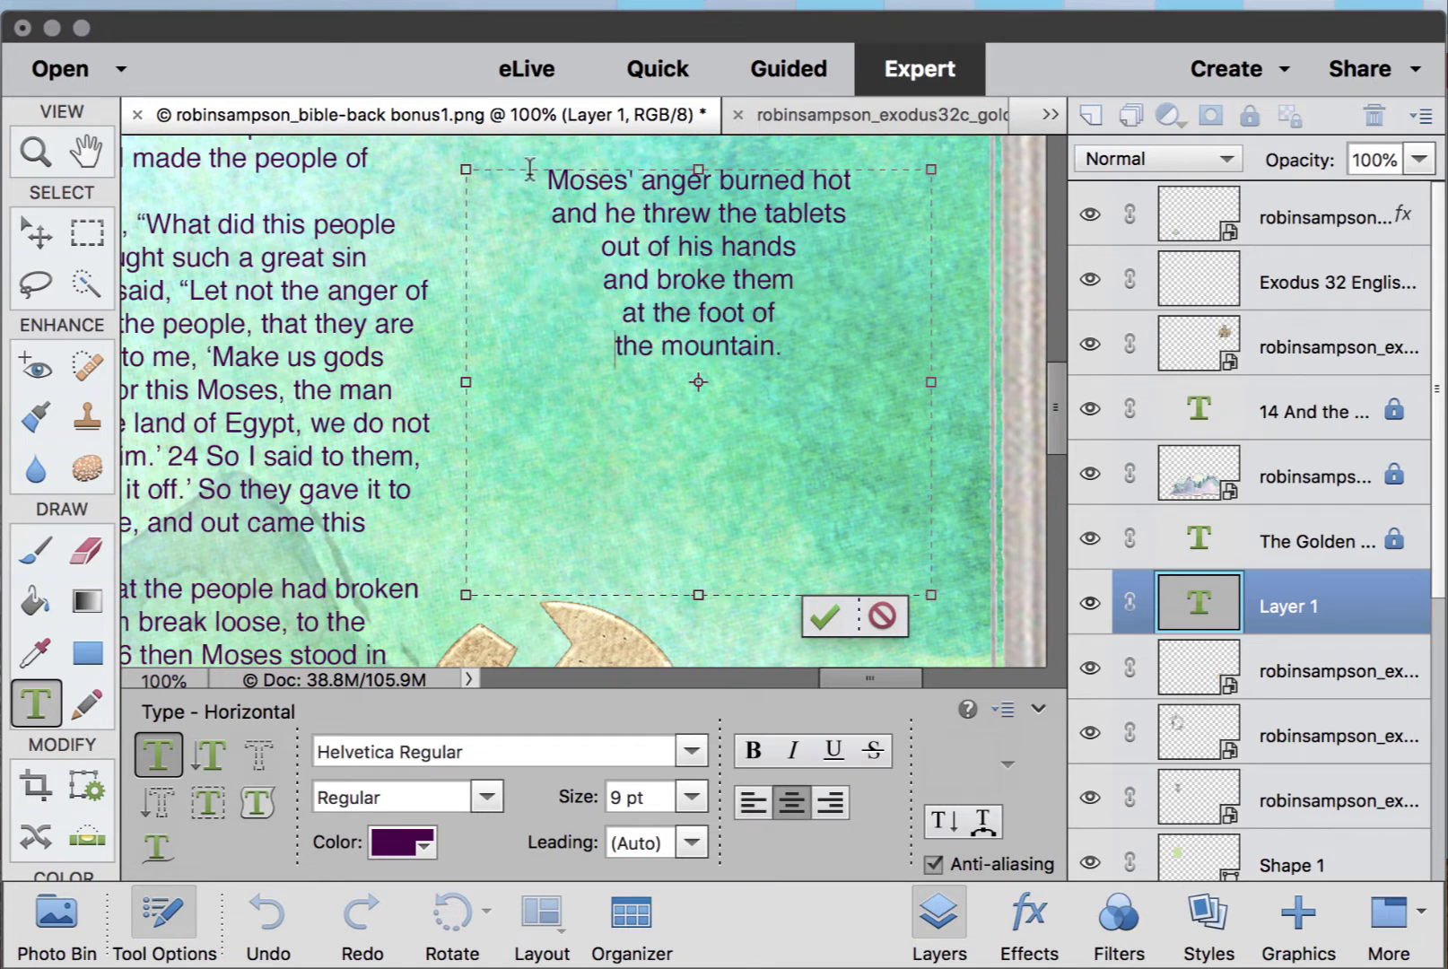
- Set the whole verse in the ScriptoramaMarkdownJF Regular font at 24 pt and commit the text
{"action": "left_click_drag", "start_coordinate": [548, 170], "coordinate": [824, 369]}
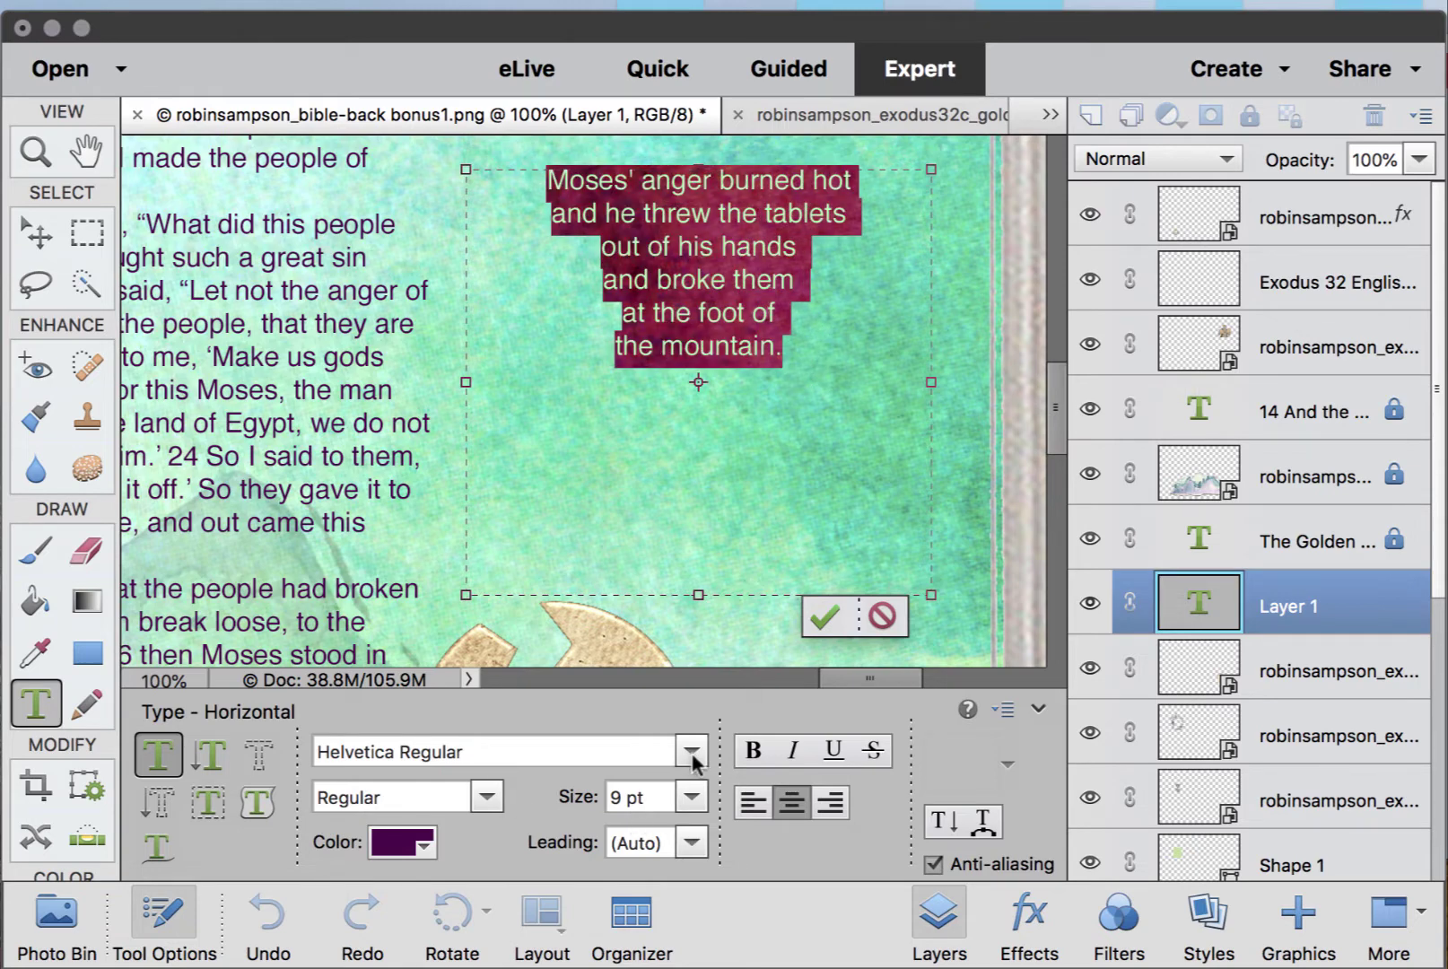
{"action": "left_click", "coordinate": [628, 756]}
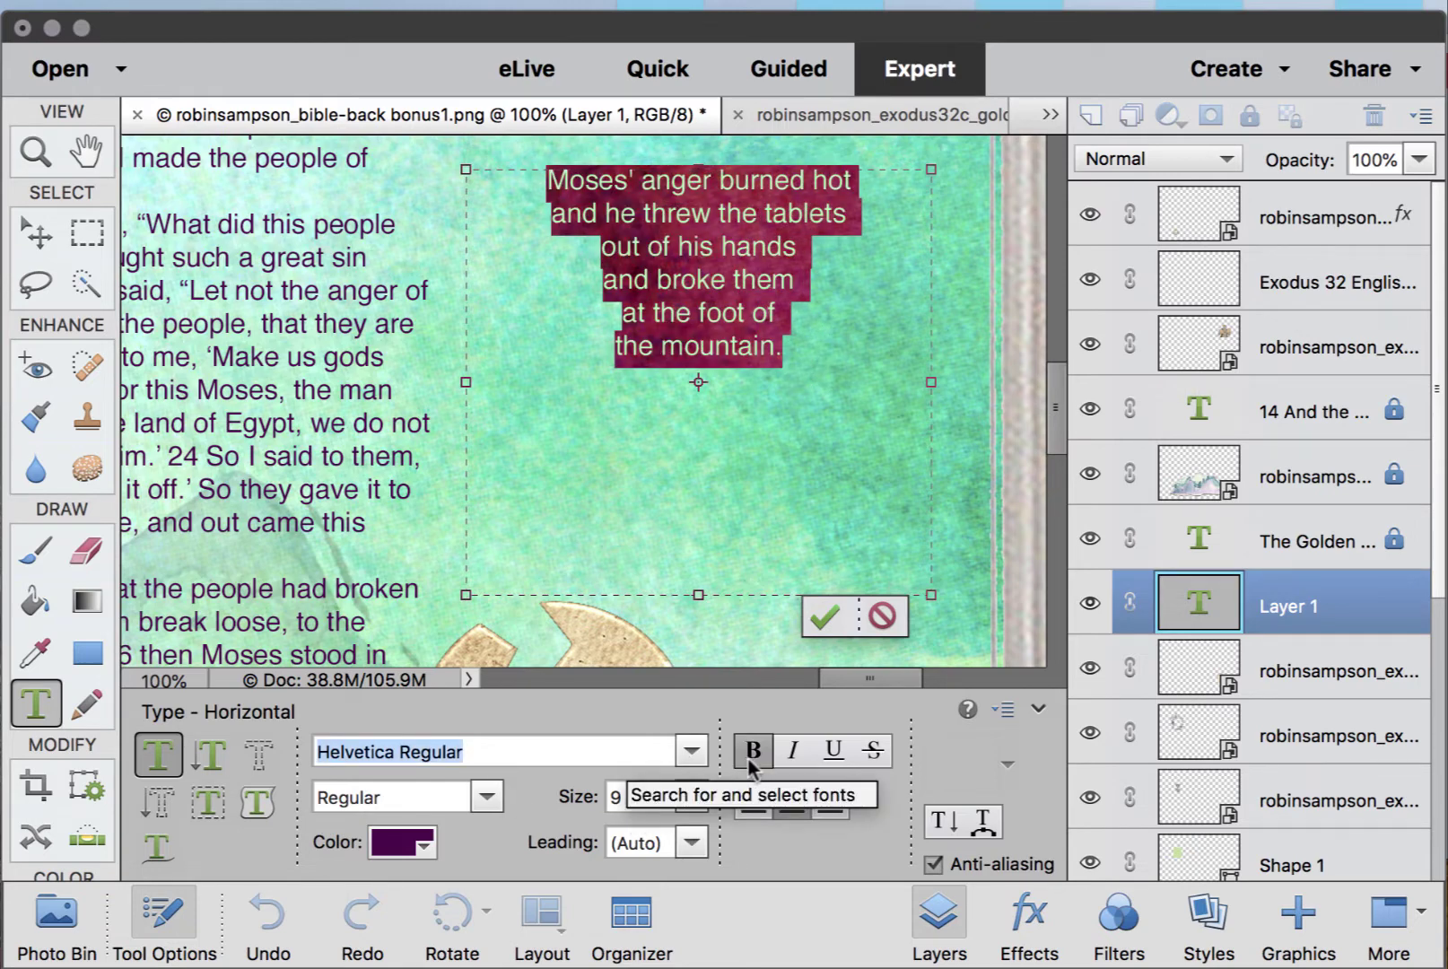
{"action": "left_click", "coordinate": [697, 758]}
{"action": "scroll", "coordinate": [648, 804], "scroll_direction": "down", "scroll_amount": 15}
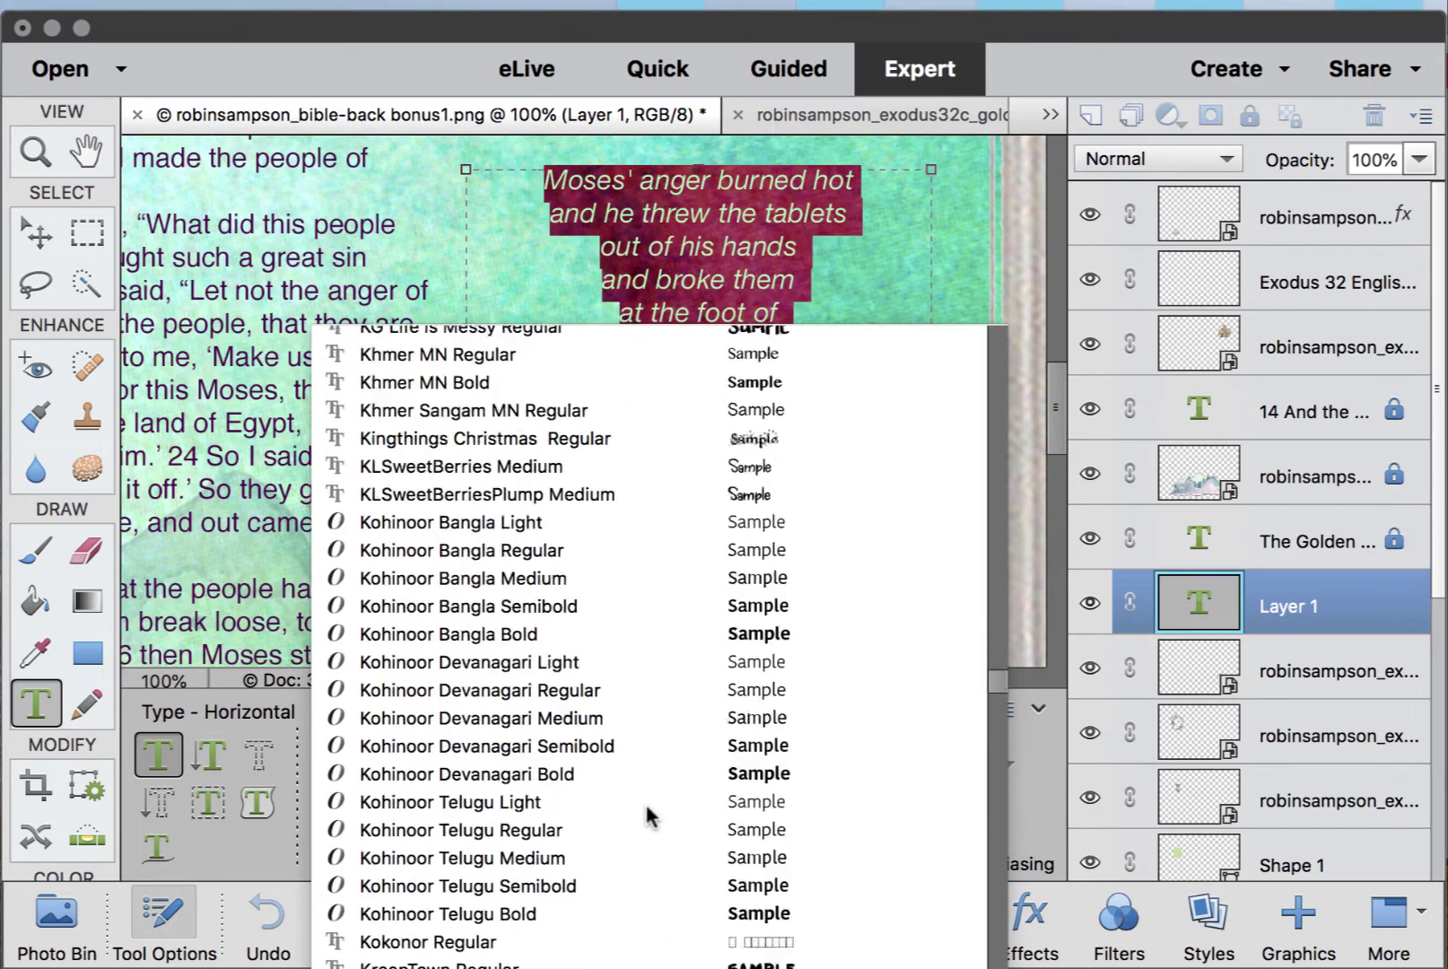
{"action": "scroll", "coordinate": [646, 813], "scroll_direction": "down", "scroll_amount": 15}
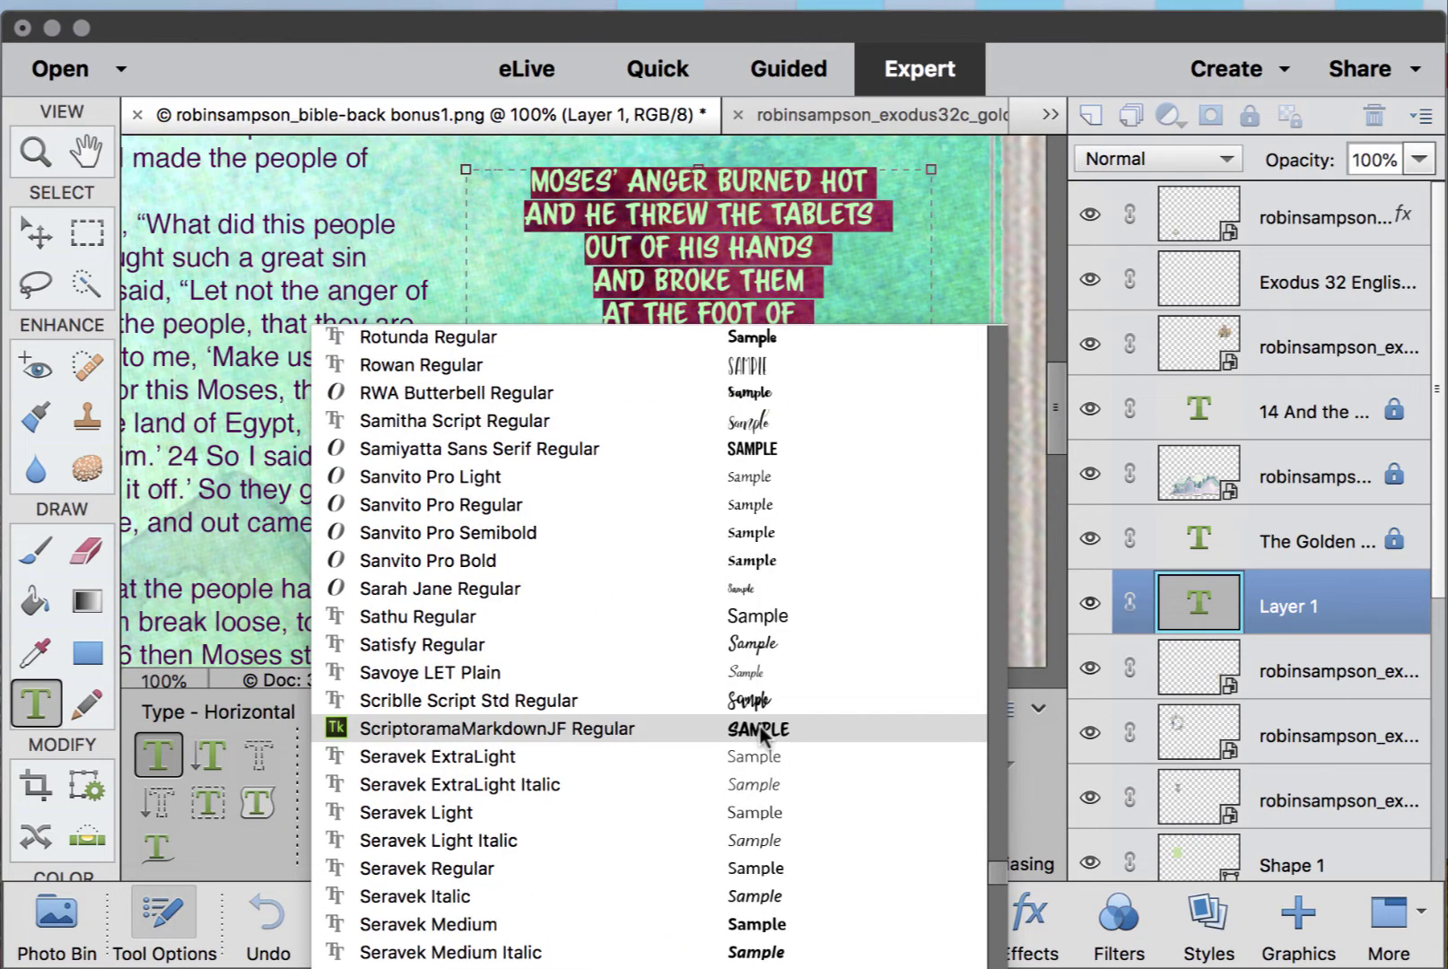
{"action": "left_click", "coordinate": [759, 729]}
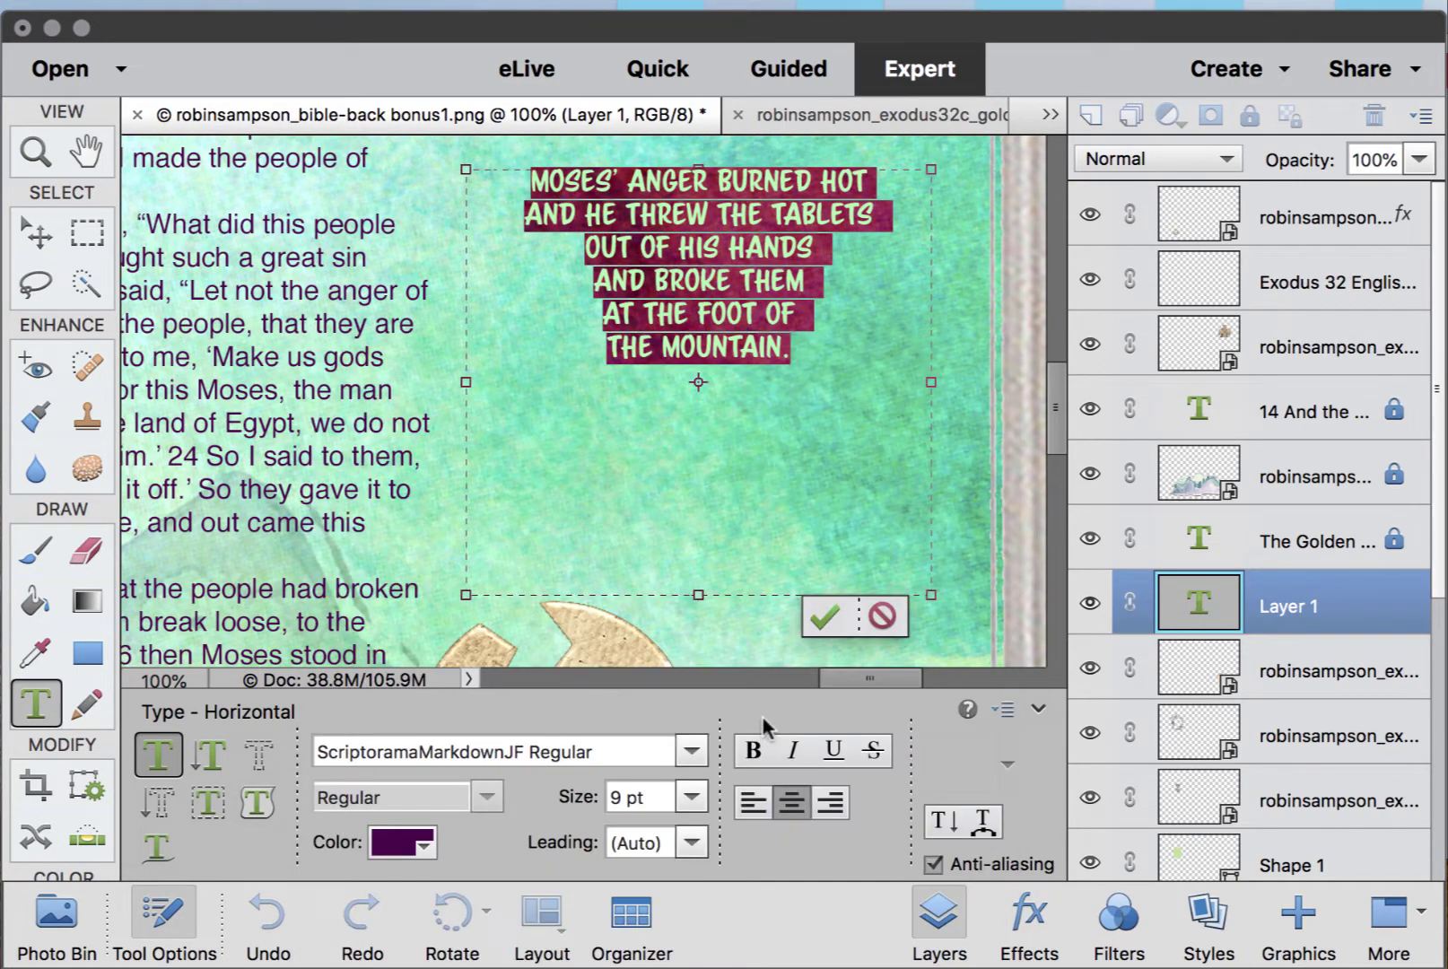
{"action": "left_click", "coordinate": [691, 797]}
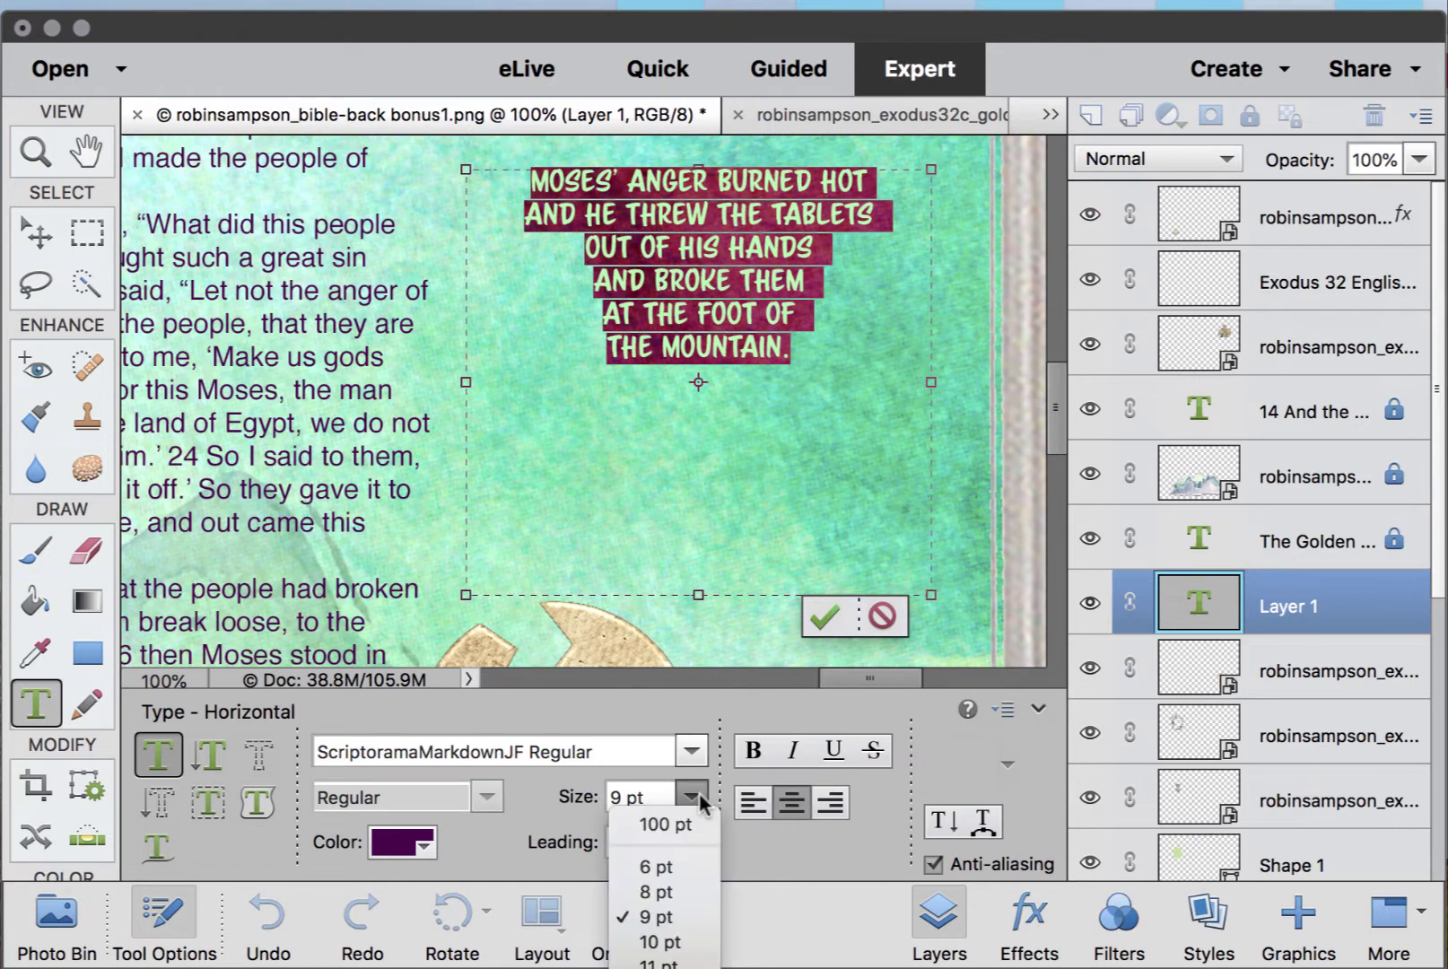
{"action": "left_click", "coordinate": [659, 968]}
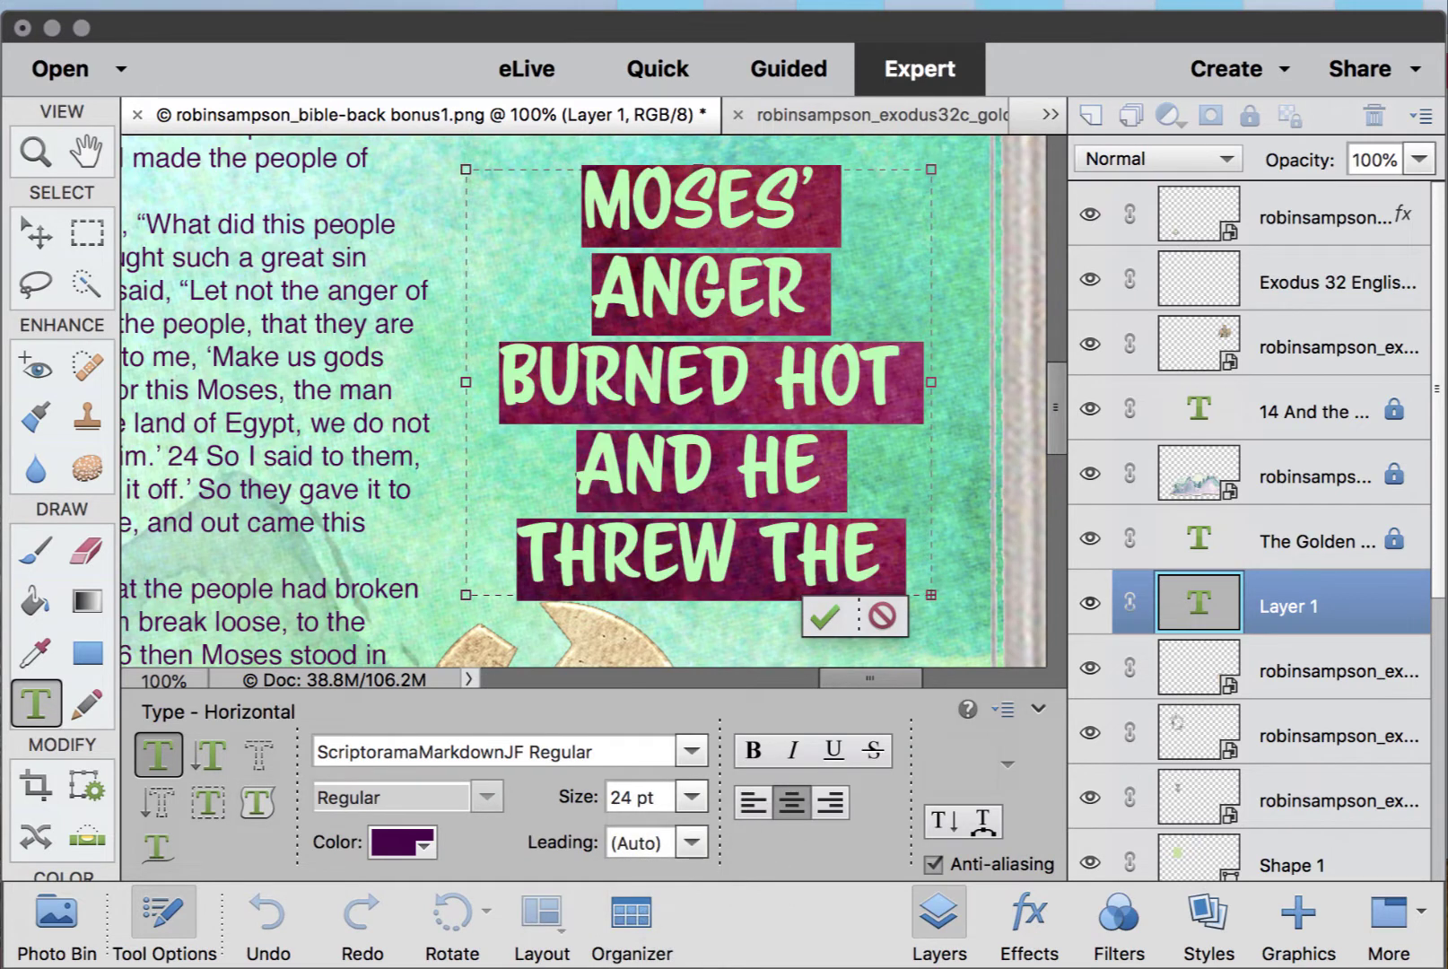
{"action": "left_click", "coordinate": [691, 796]}
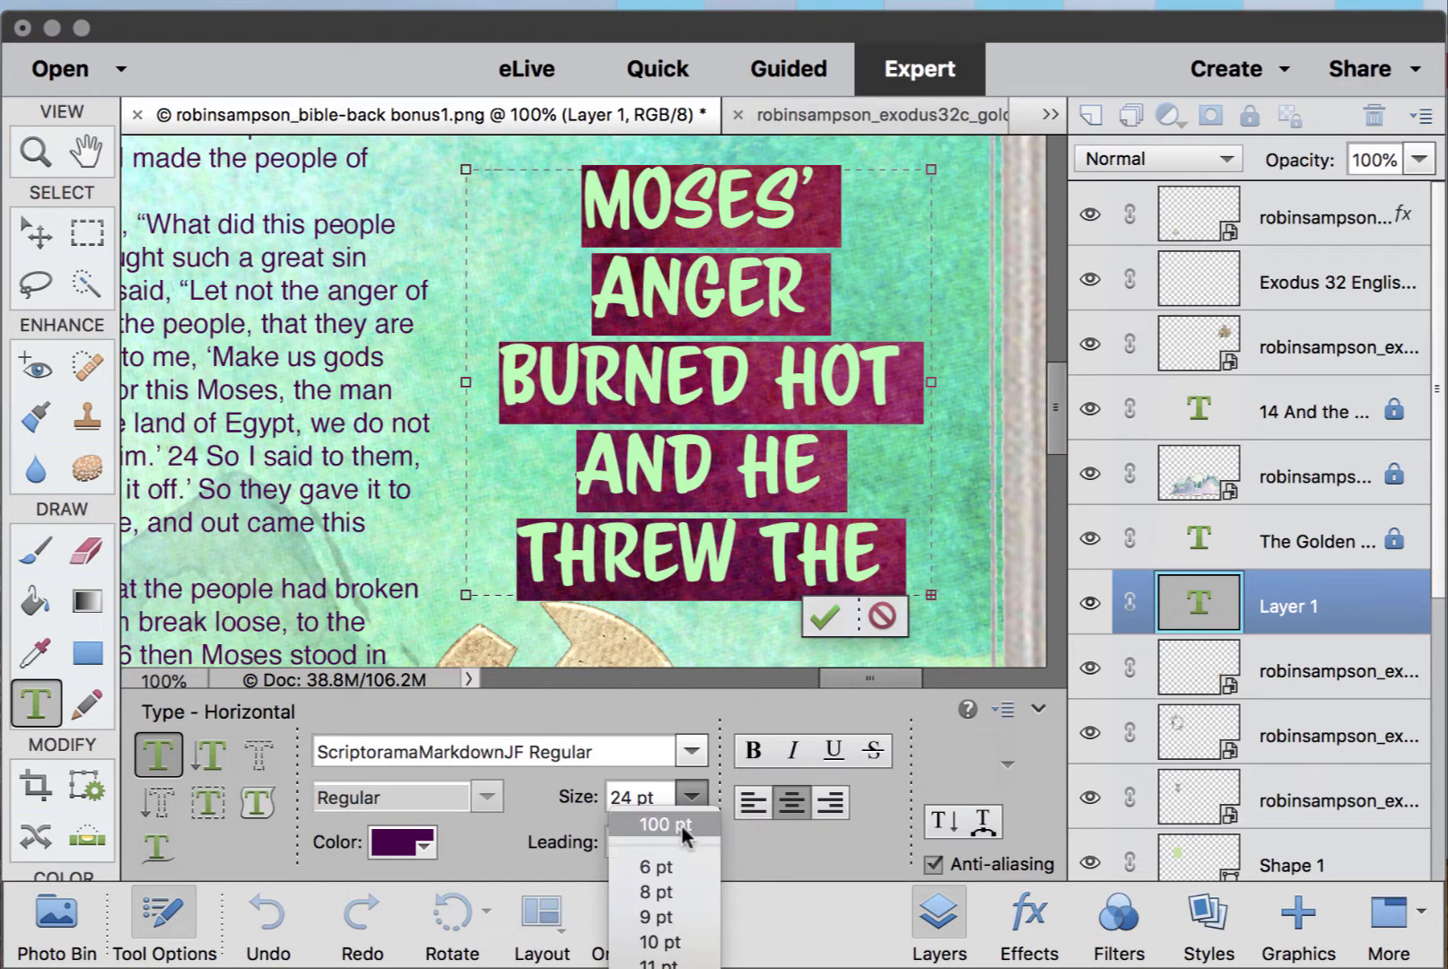
{"action": "left_click", "coordinate": [828, 615]}
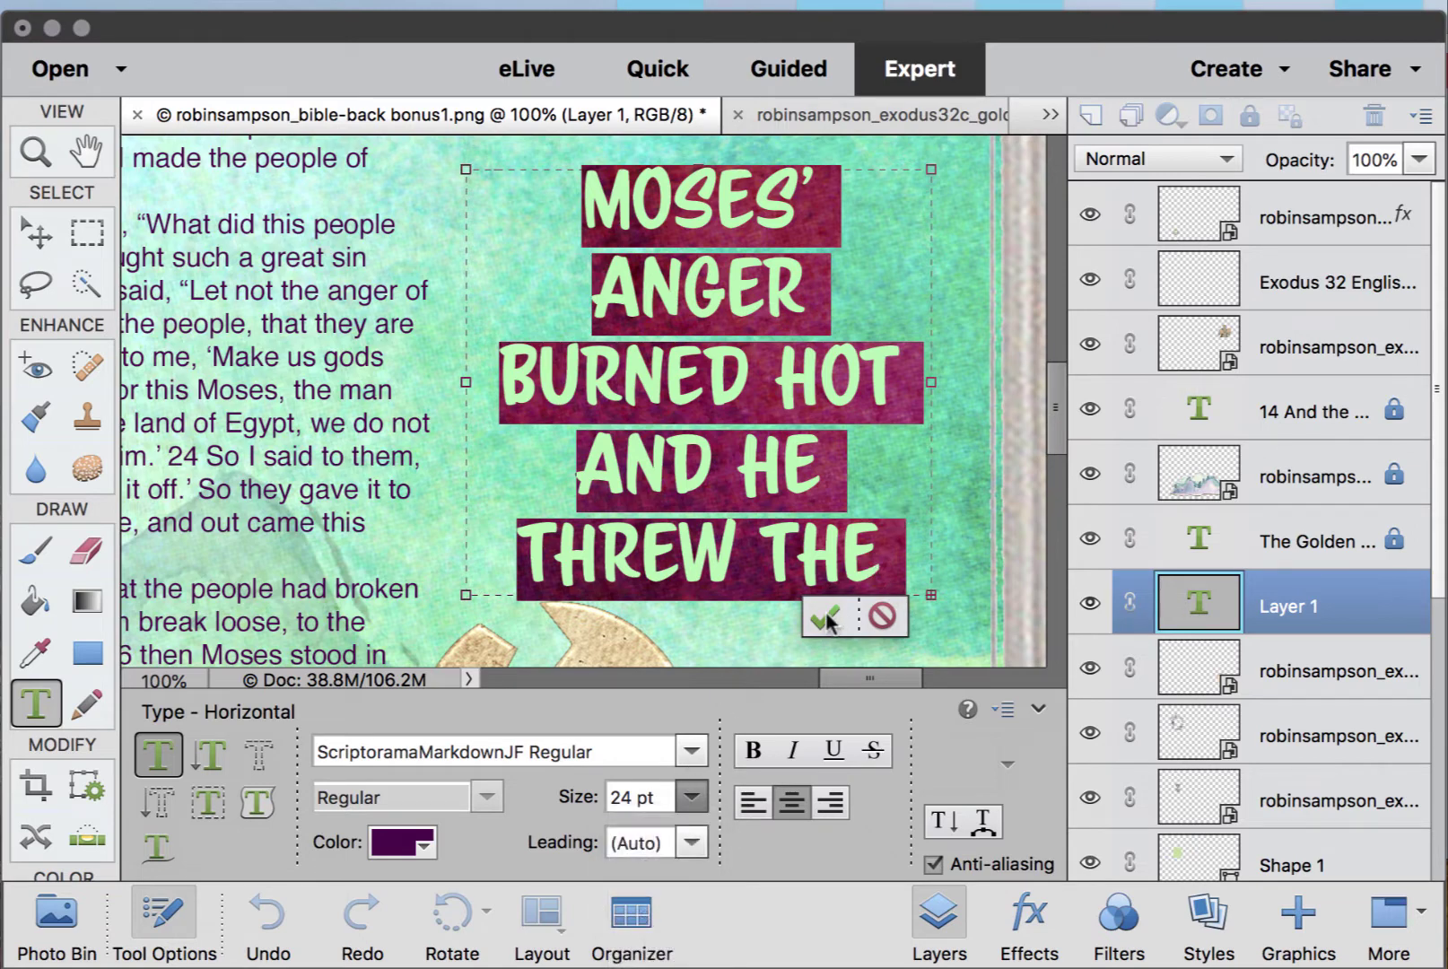
{"action": "left_click", "coordinate": [826, 616]}
- Move the broken stone tablets slightly farther down the page margin and bring their layer to the front
{"action": "key", "text": "super+minus"}
{"action": "key", "text": "super+minus"}
{"action": "key", "text": "super+minus"}
{"action": "key", "text": "super+minus"}
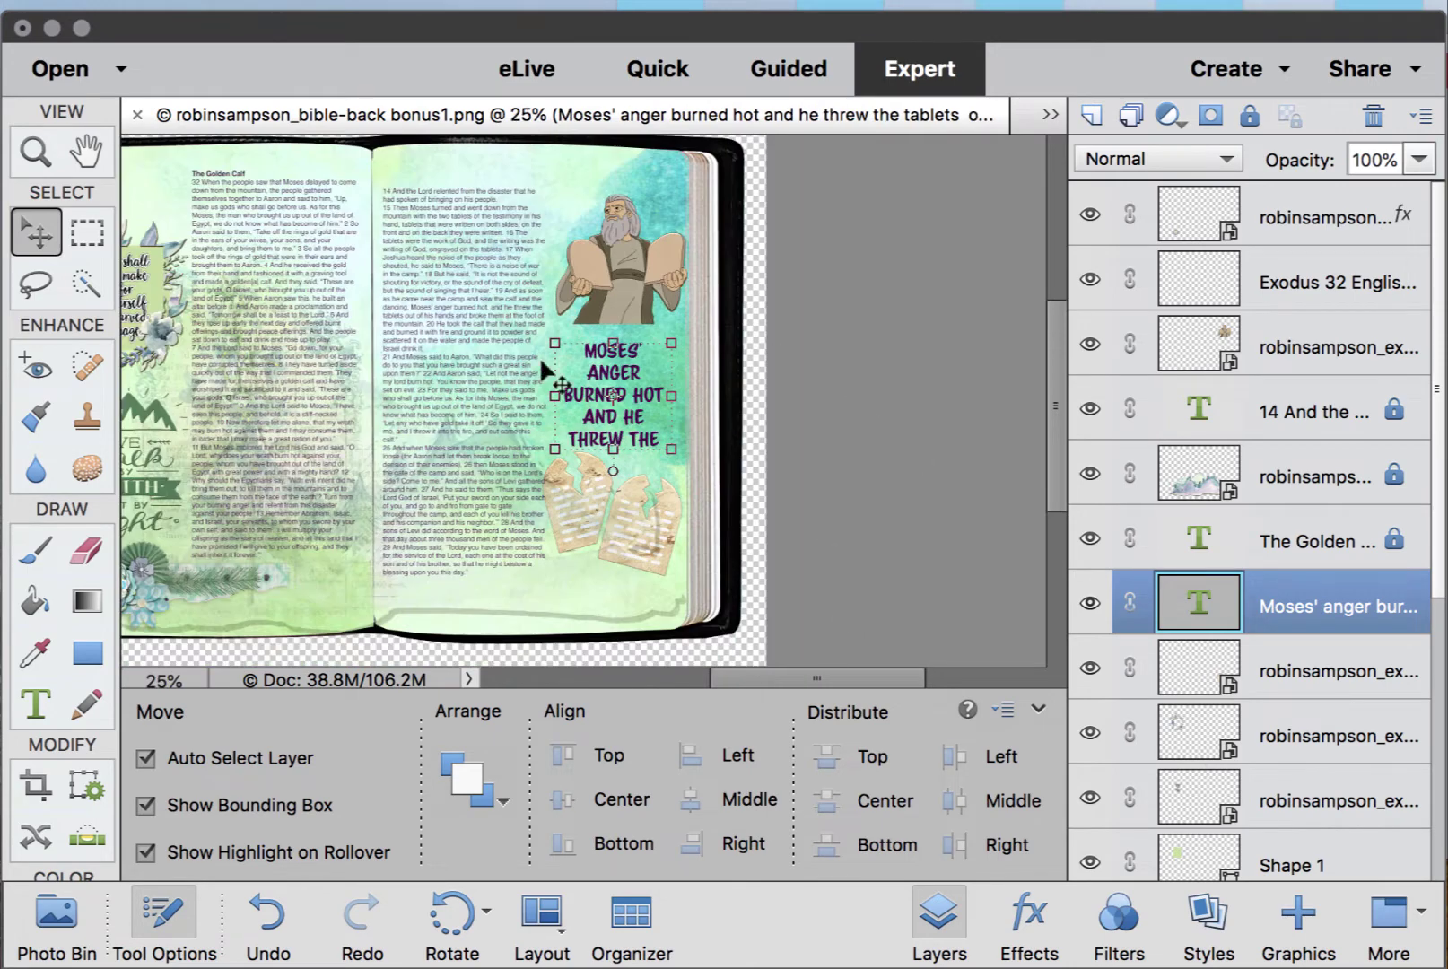
{"action": "left_click", "coordinate": [482, 382]}
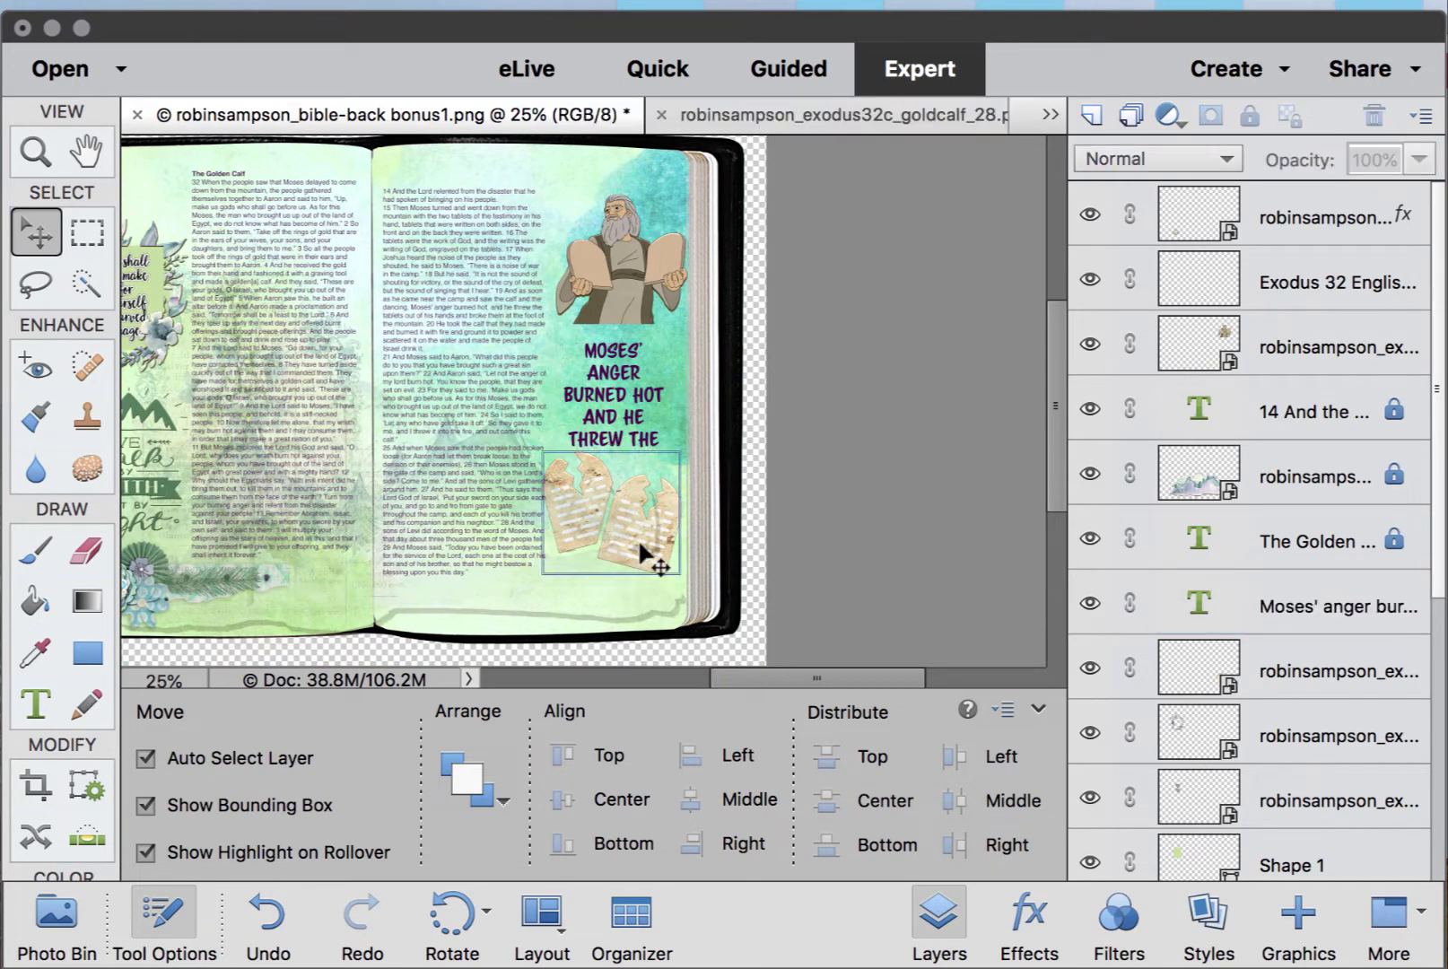
{"action": "left_click_drag", "start_coordinate": [640, 543], "coordinate": [647, 581]}
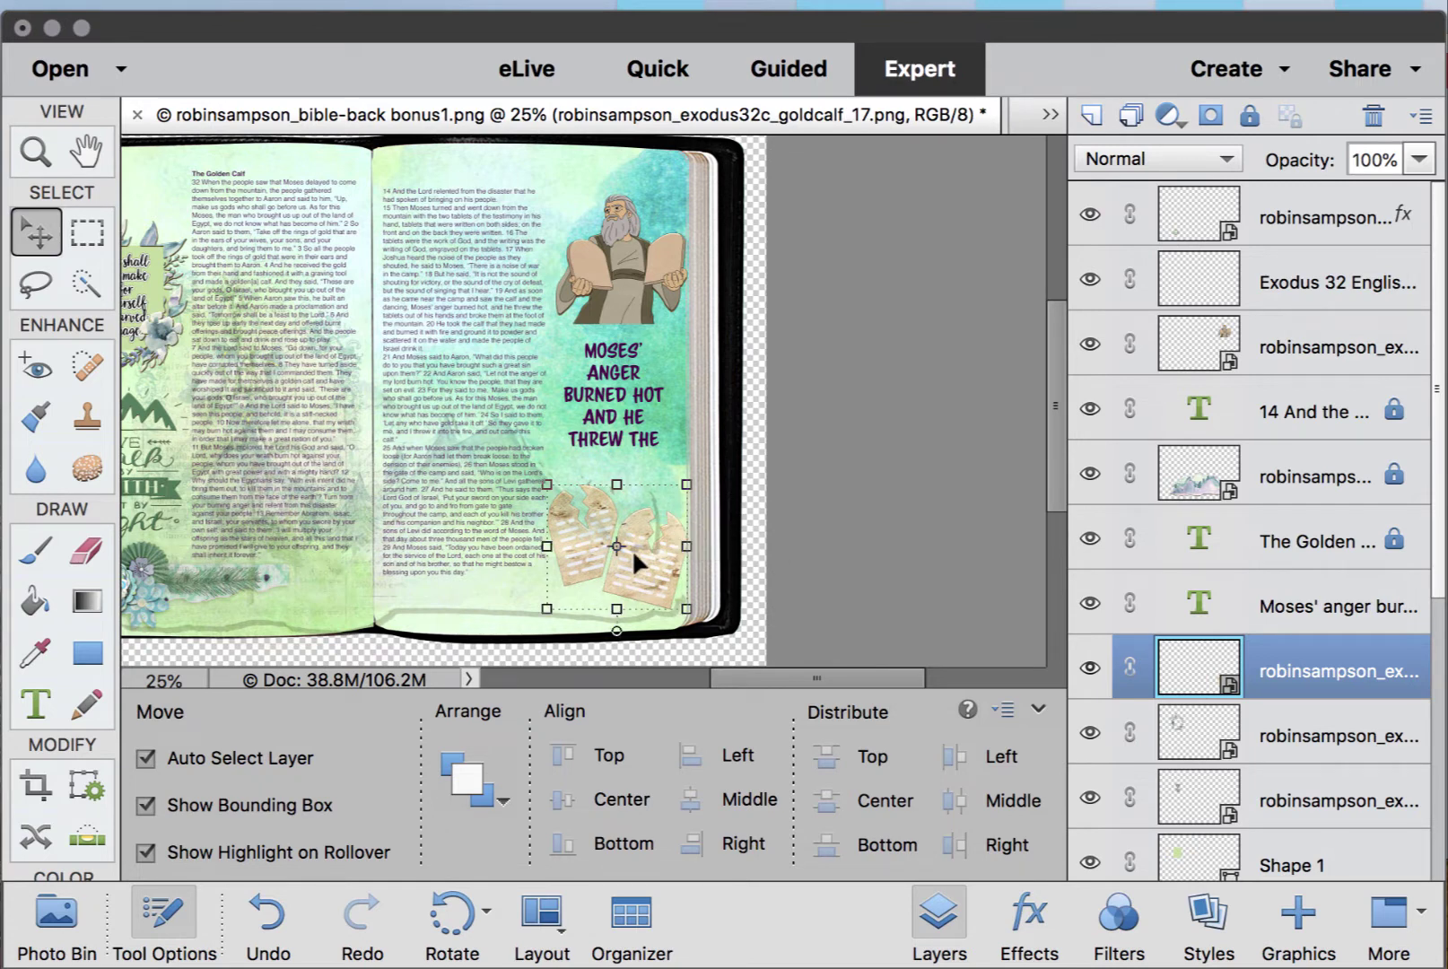
{"action": "key", "text": "super+shift+bracketright"}
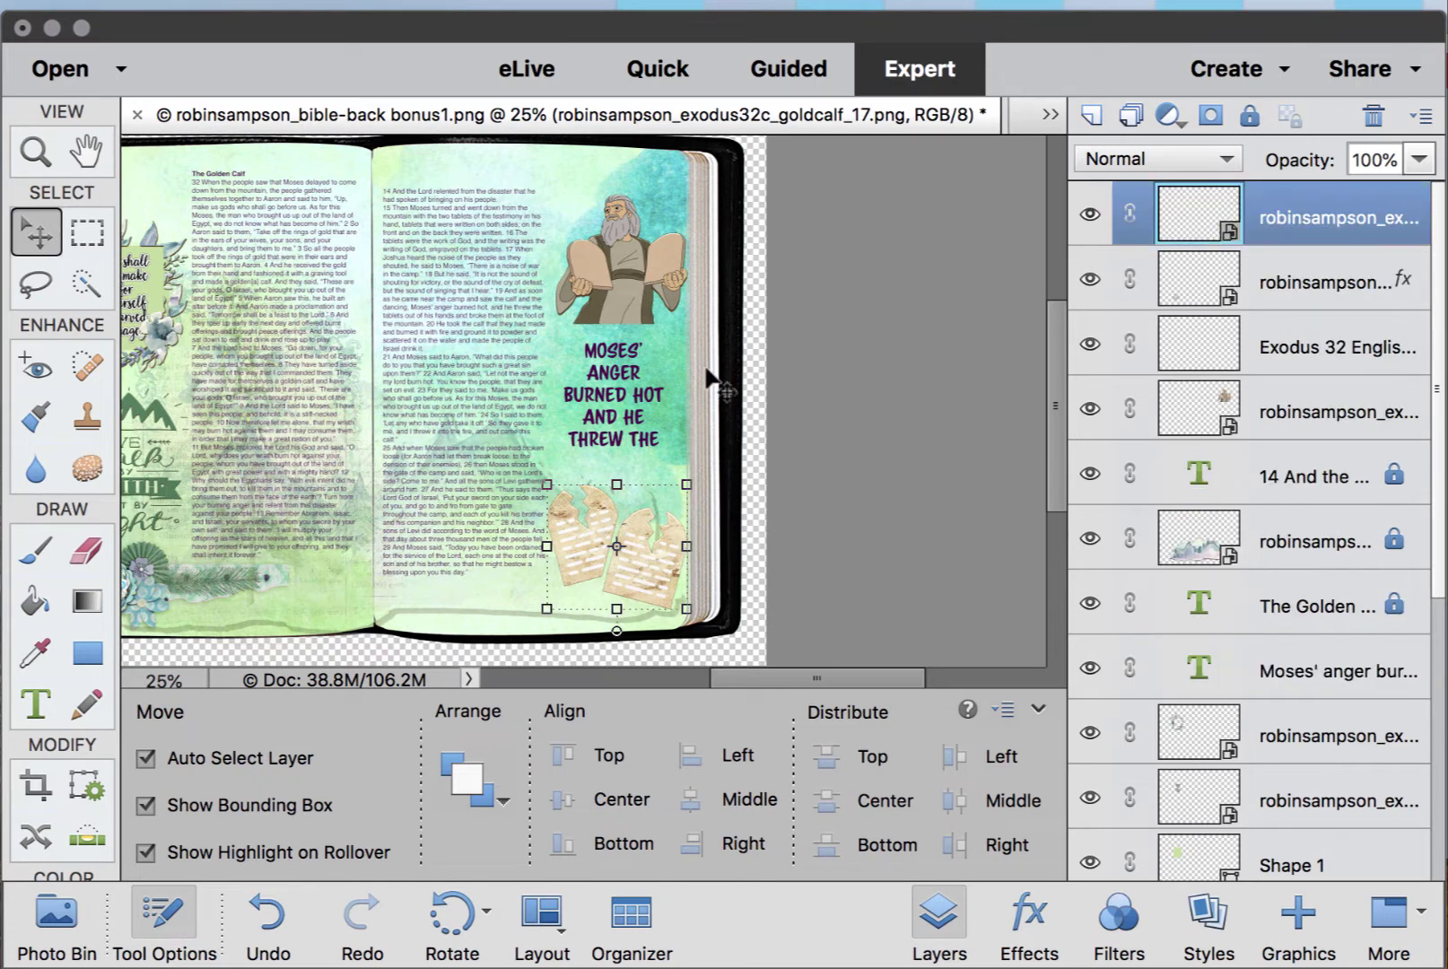
- Extend the verse's text box downward until it reaches the broken tablets, and commit the text edit
{"action": "left_click", "coordinate": [600, 369]}
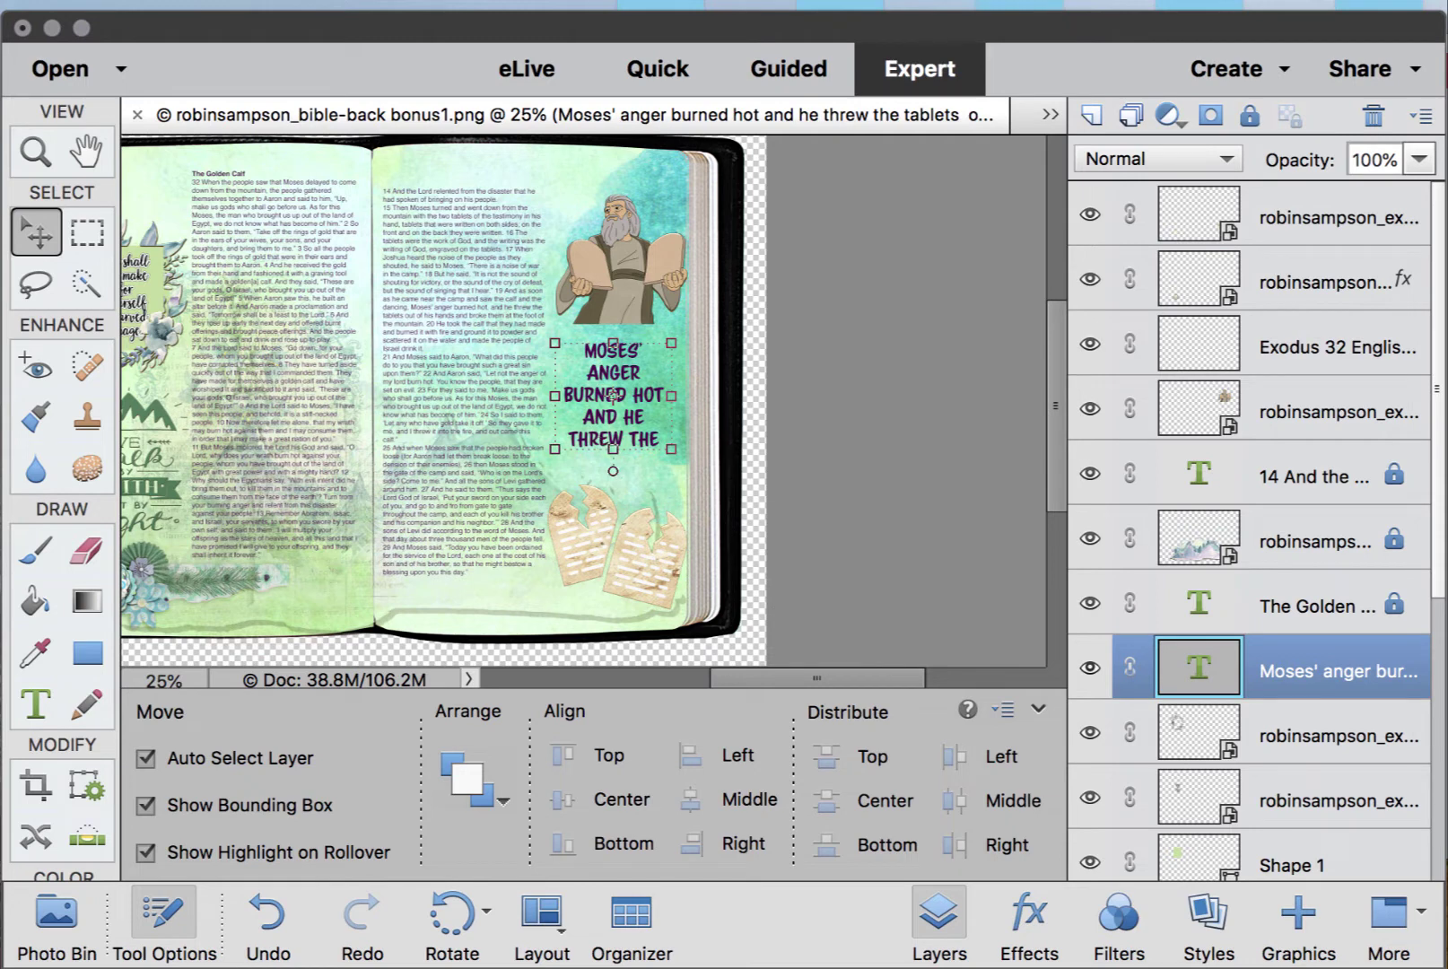
{"action": "left_click", "coordinate": [34, 706]}
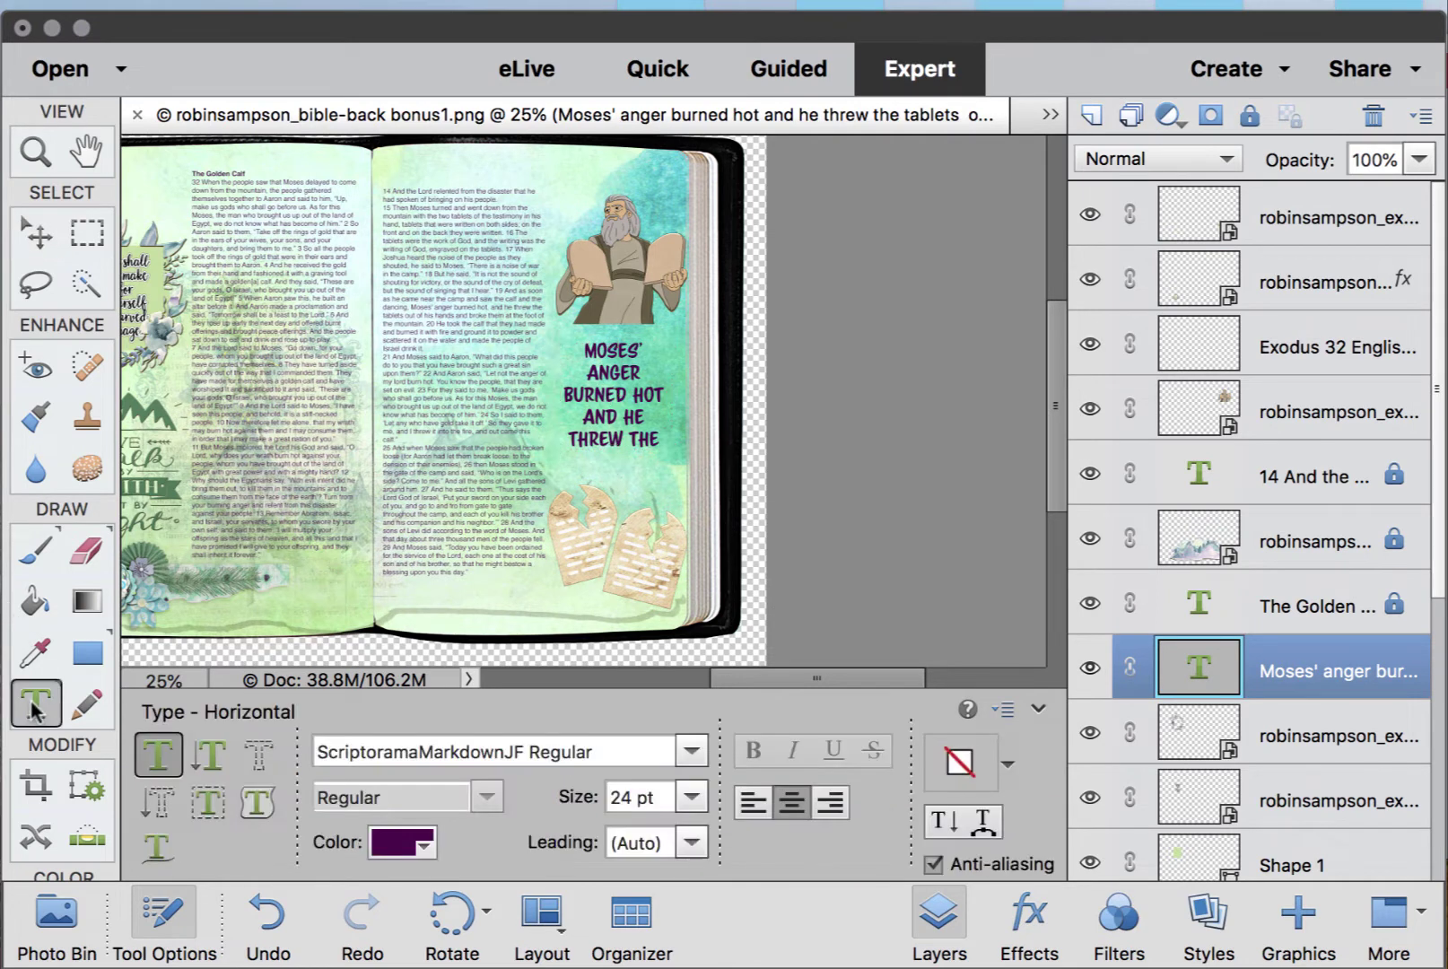
{"action": "left_click", "coordinate": [613, 395]}
{"action": "left_click_drag", "start_coordinate": [615, 446], "coordinate": [617, 511]}
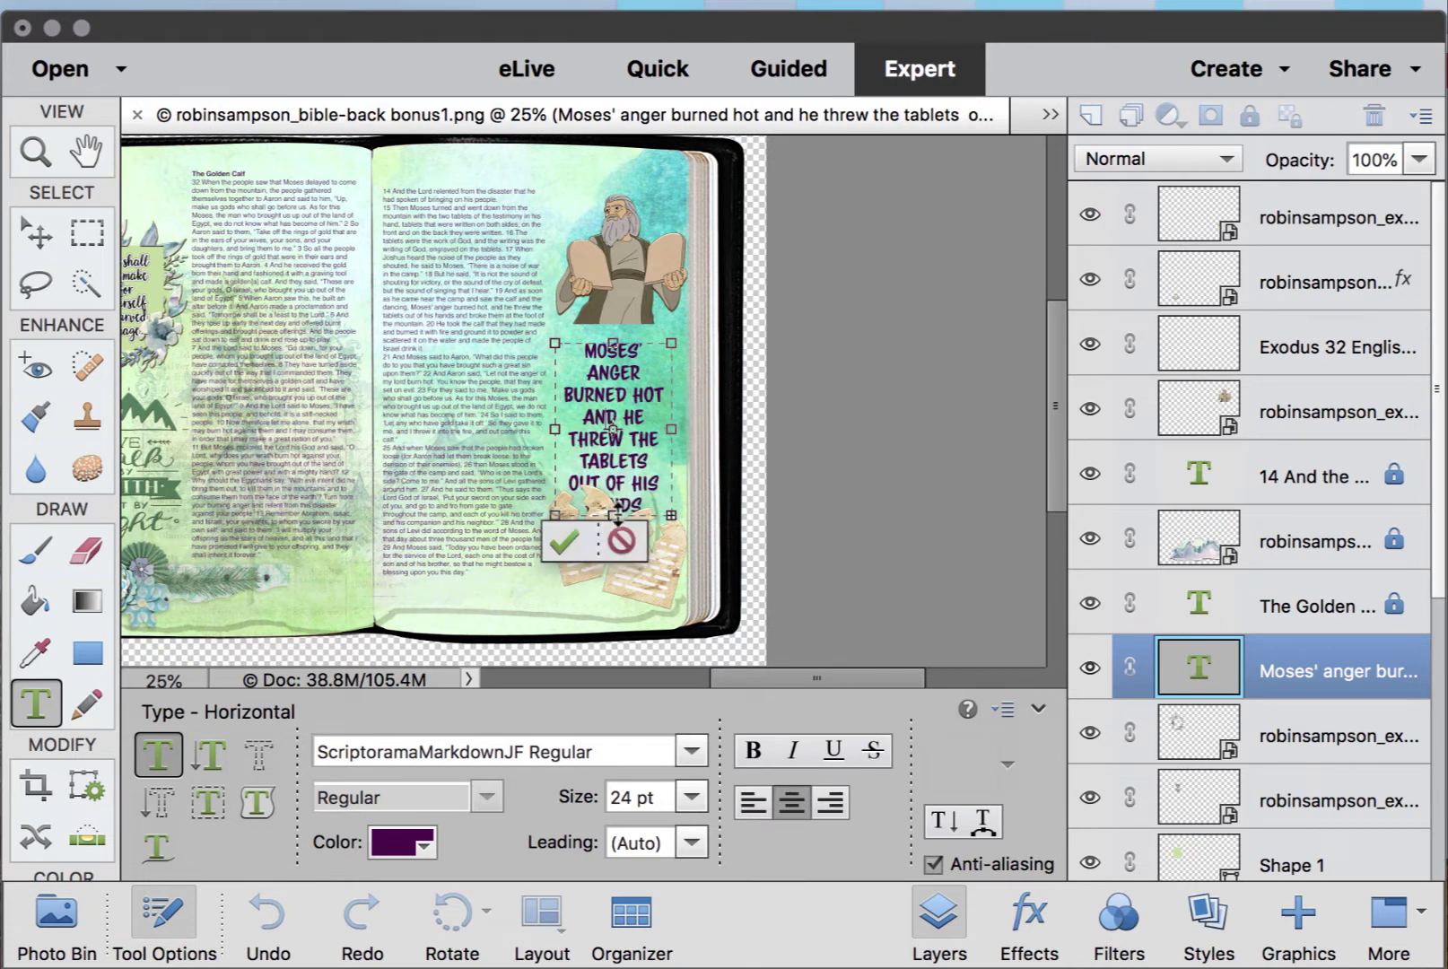
{"action": "left_click", "coordinate": [565, 541]}
{"action": "key", "text": "v"}
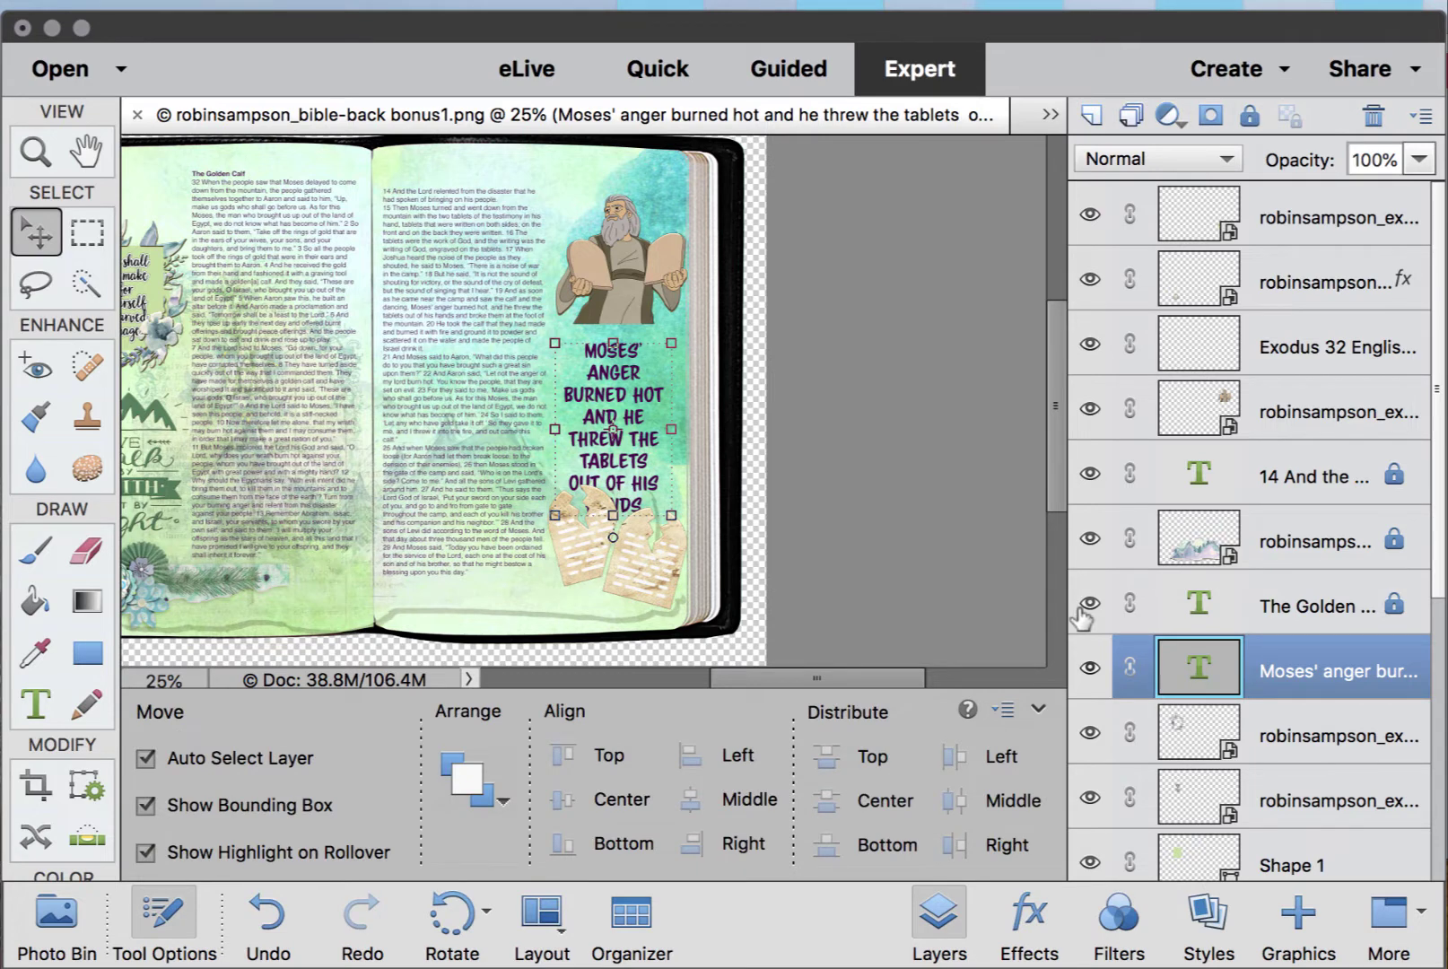
- Set the verse text to 18 pt, color it dark blue and commit the changes
{"action": "double_click", "coordinate": [1213, 669]}
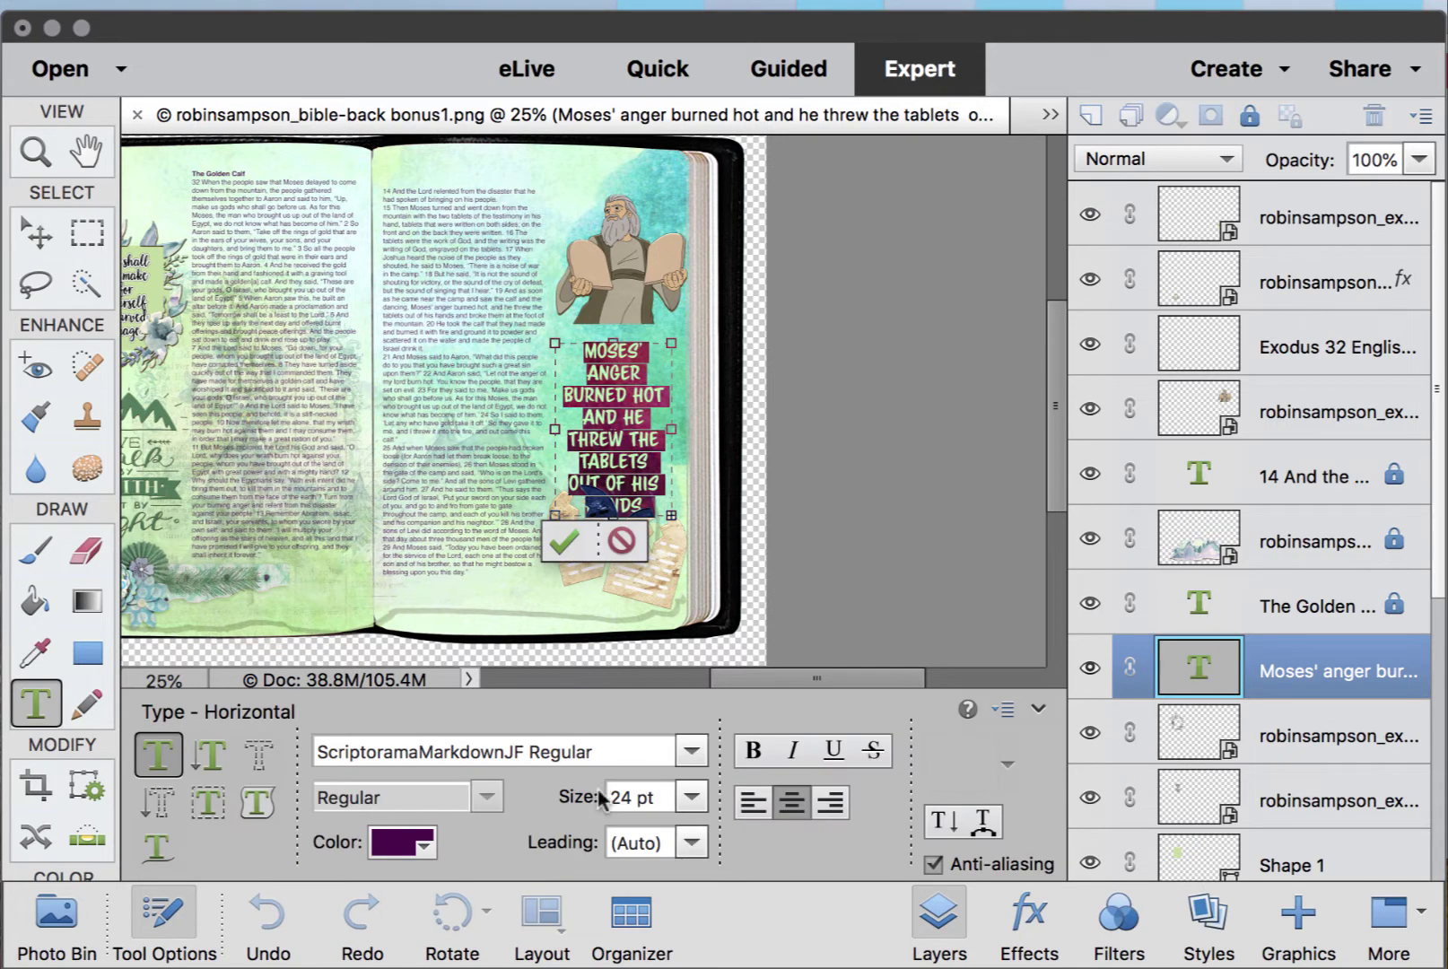
{"action": "left_click", "coordinate": [692, 796]}
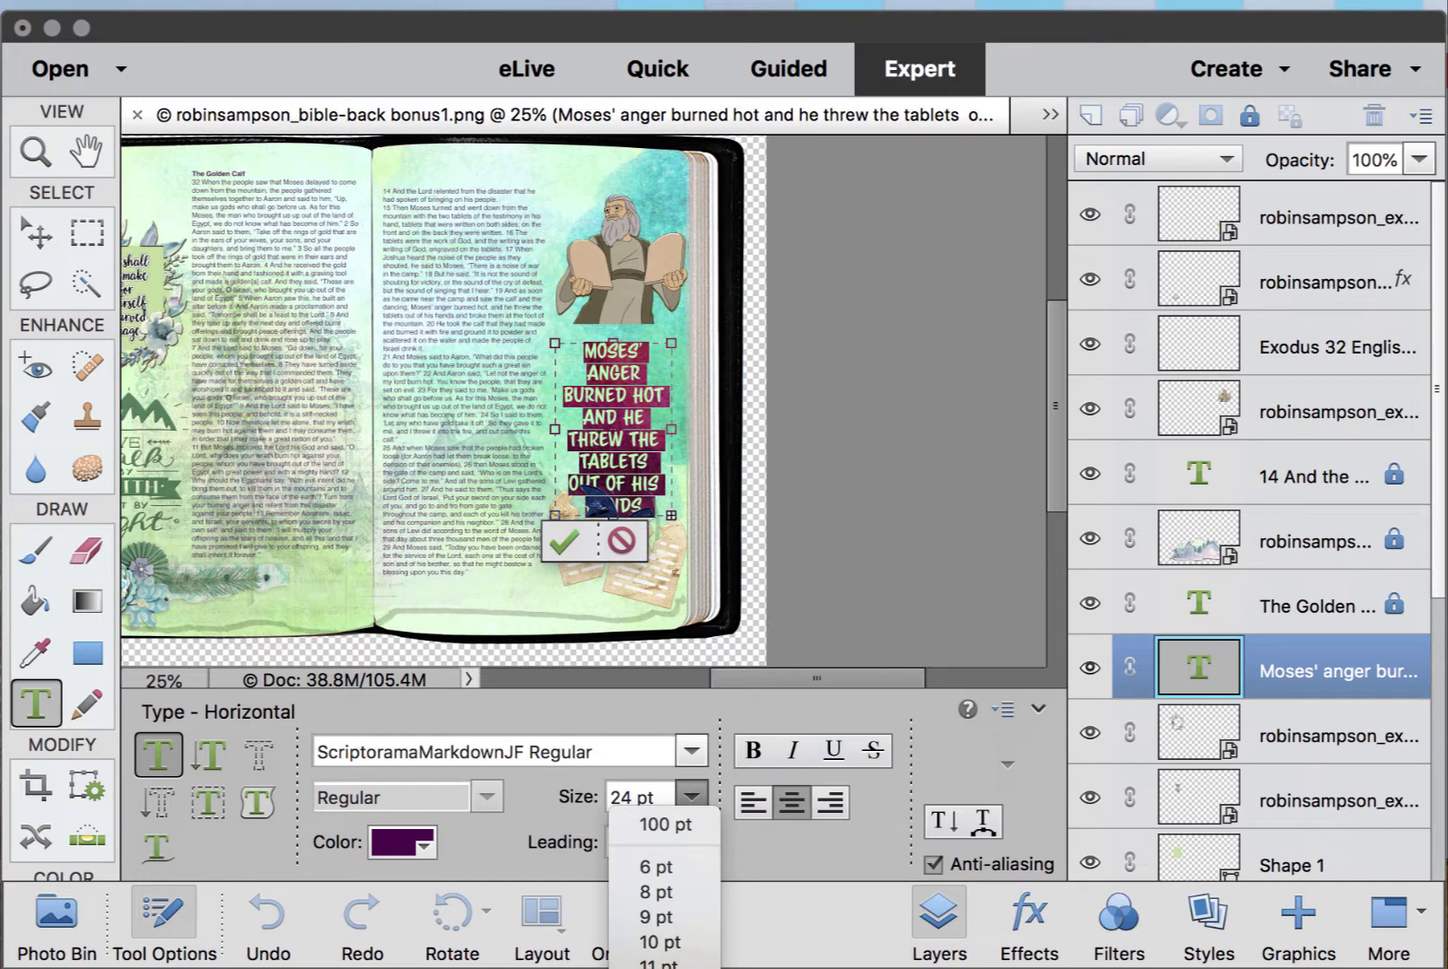
{"action": "type", "text": "18"}
{"action": "key", "text": "Return"}
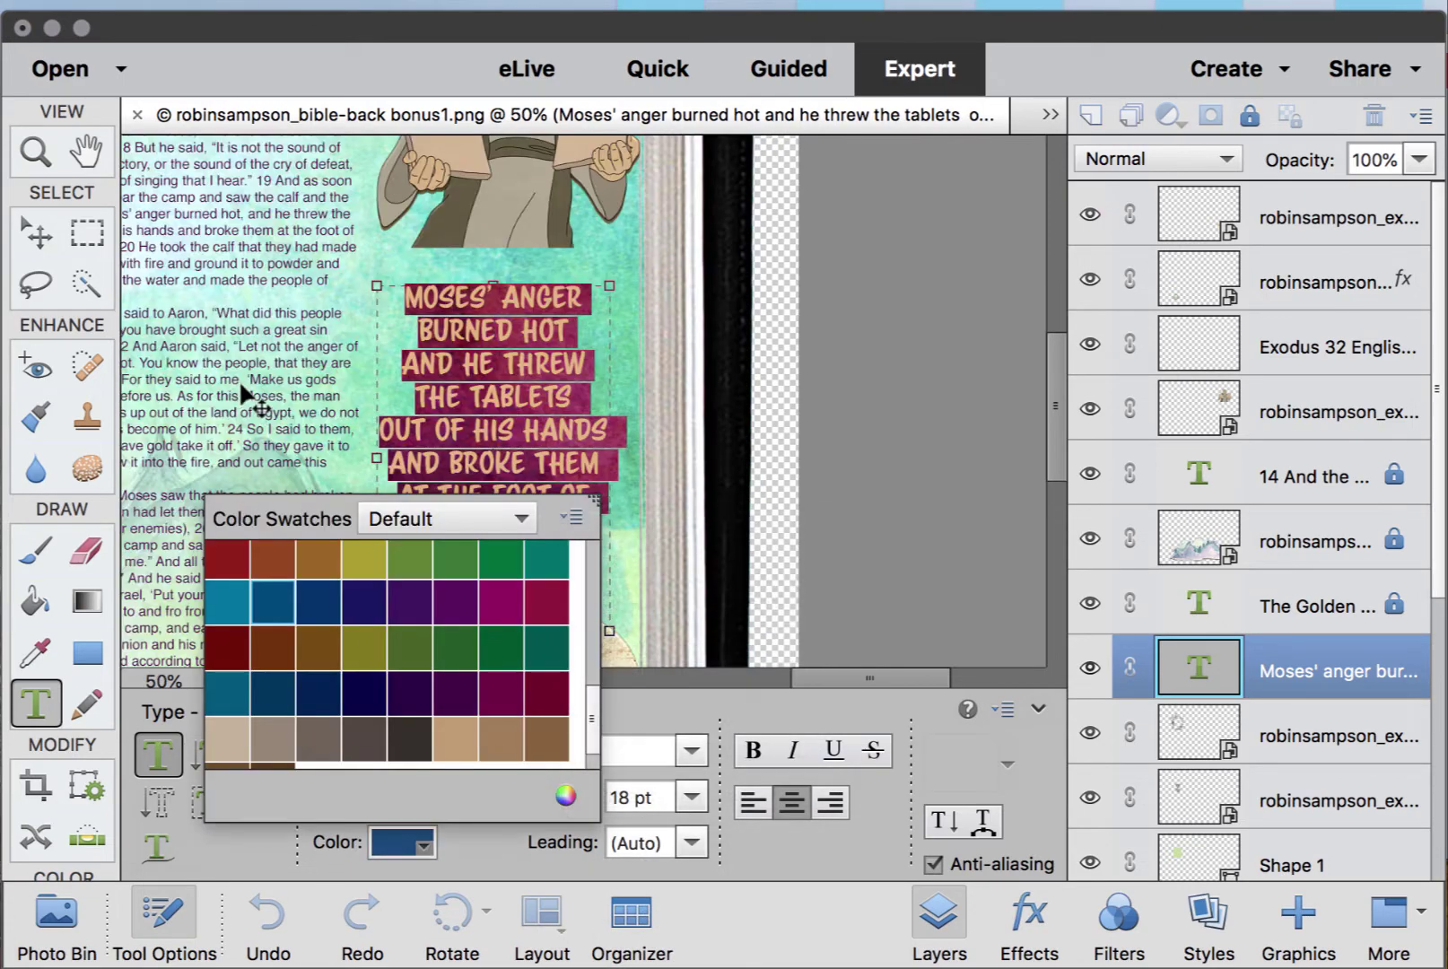
{"action": "left_click", "coordinate": [239, 382]}
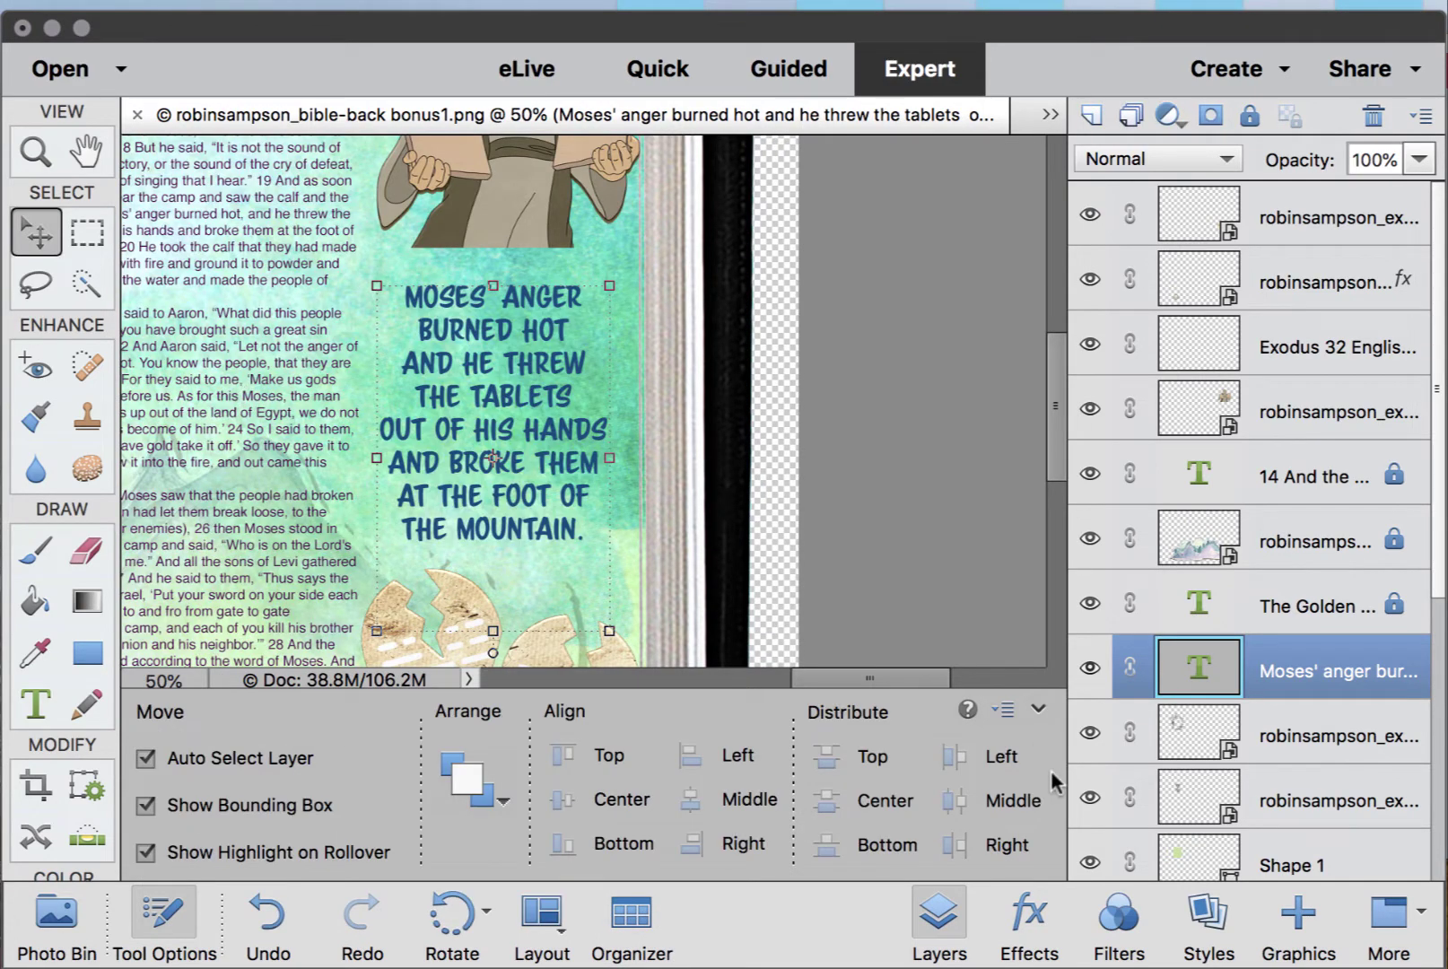
- Bring up the Bevels layer styles and apply the Inner Ridge style to the verse about Moses' anger
{"action": "left_click", "coordinate": [1031, 918]}
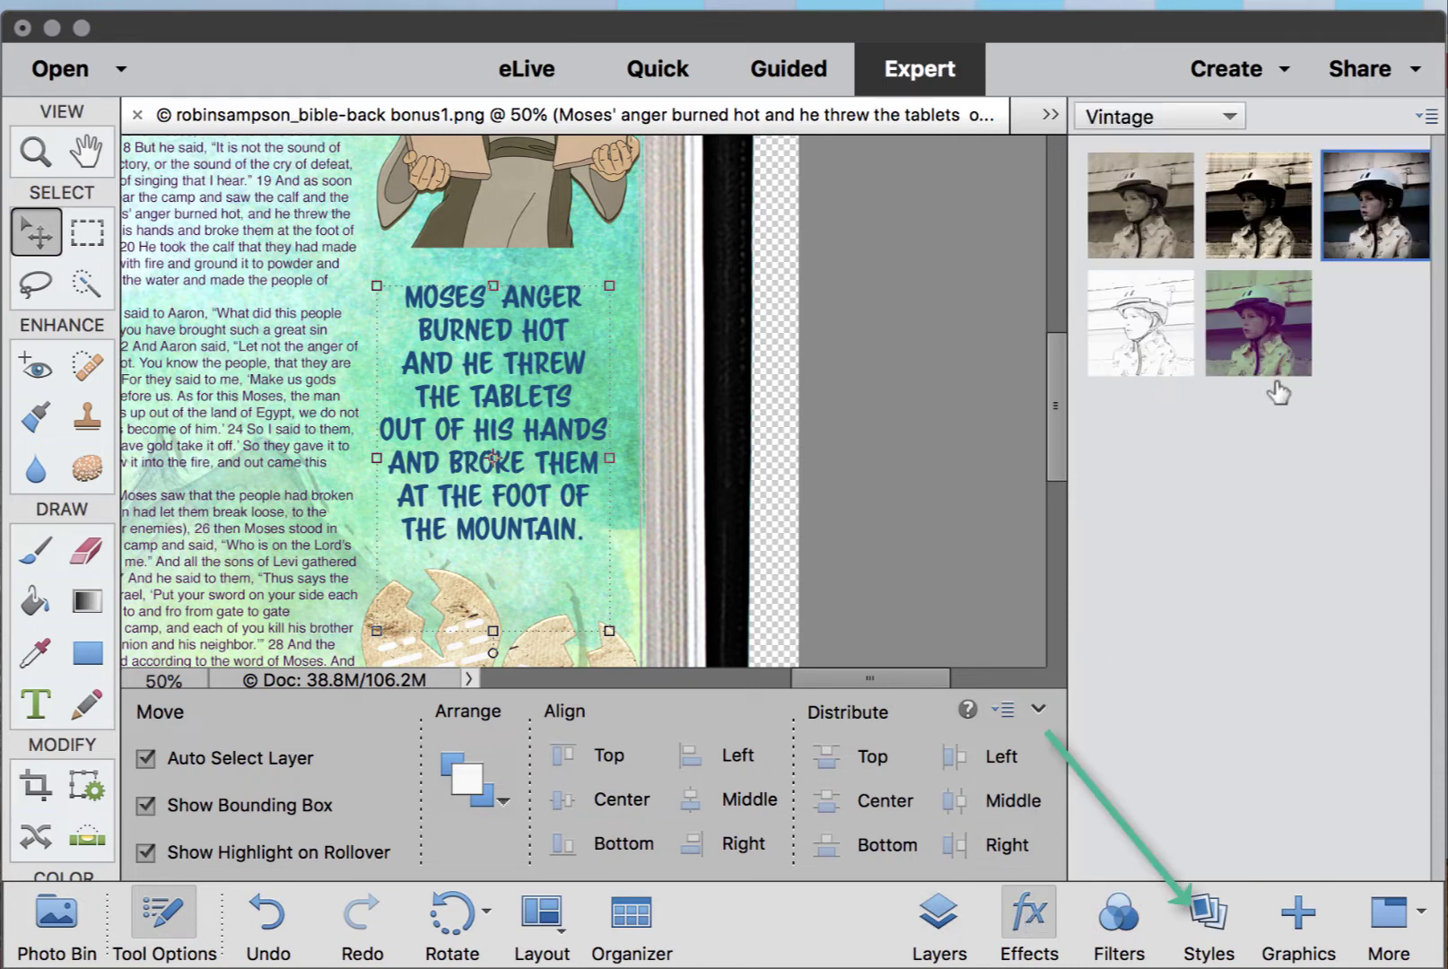
{"action": "left_click", "coordinate": [1209, 925]}
{"action": "left_click", "coordinate": [1212, 117]}
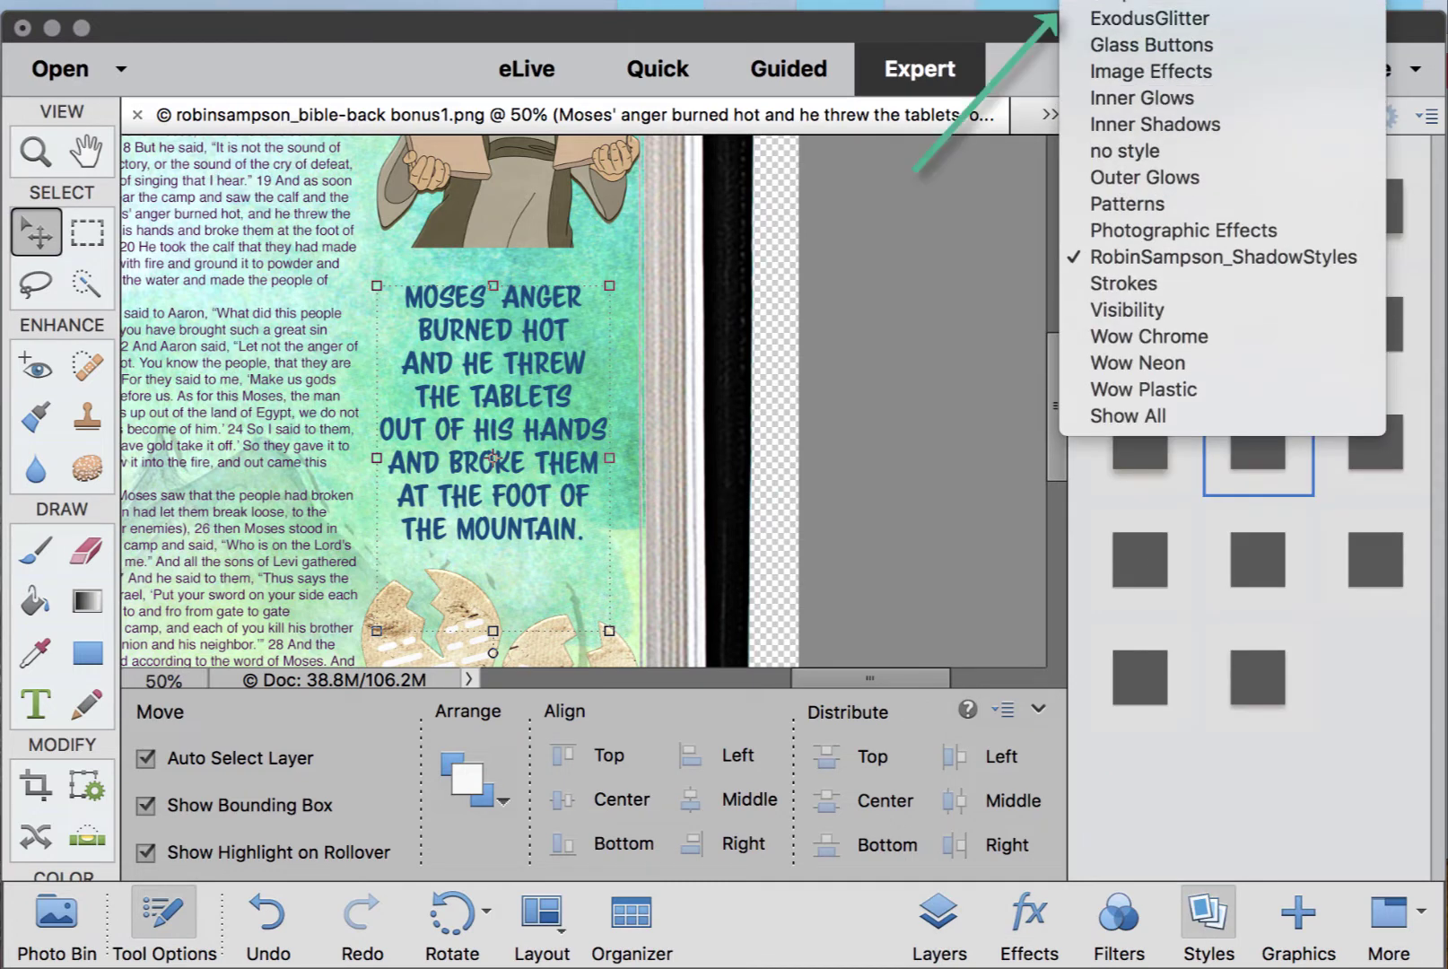
{"action": "left_click", "coordinate": [1135, 13]}
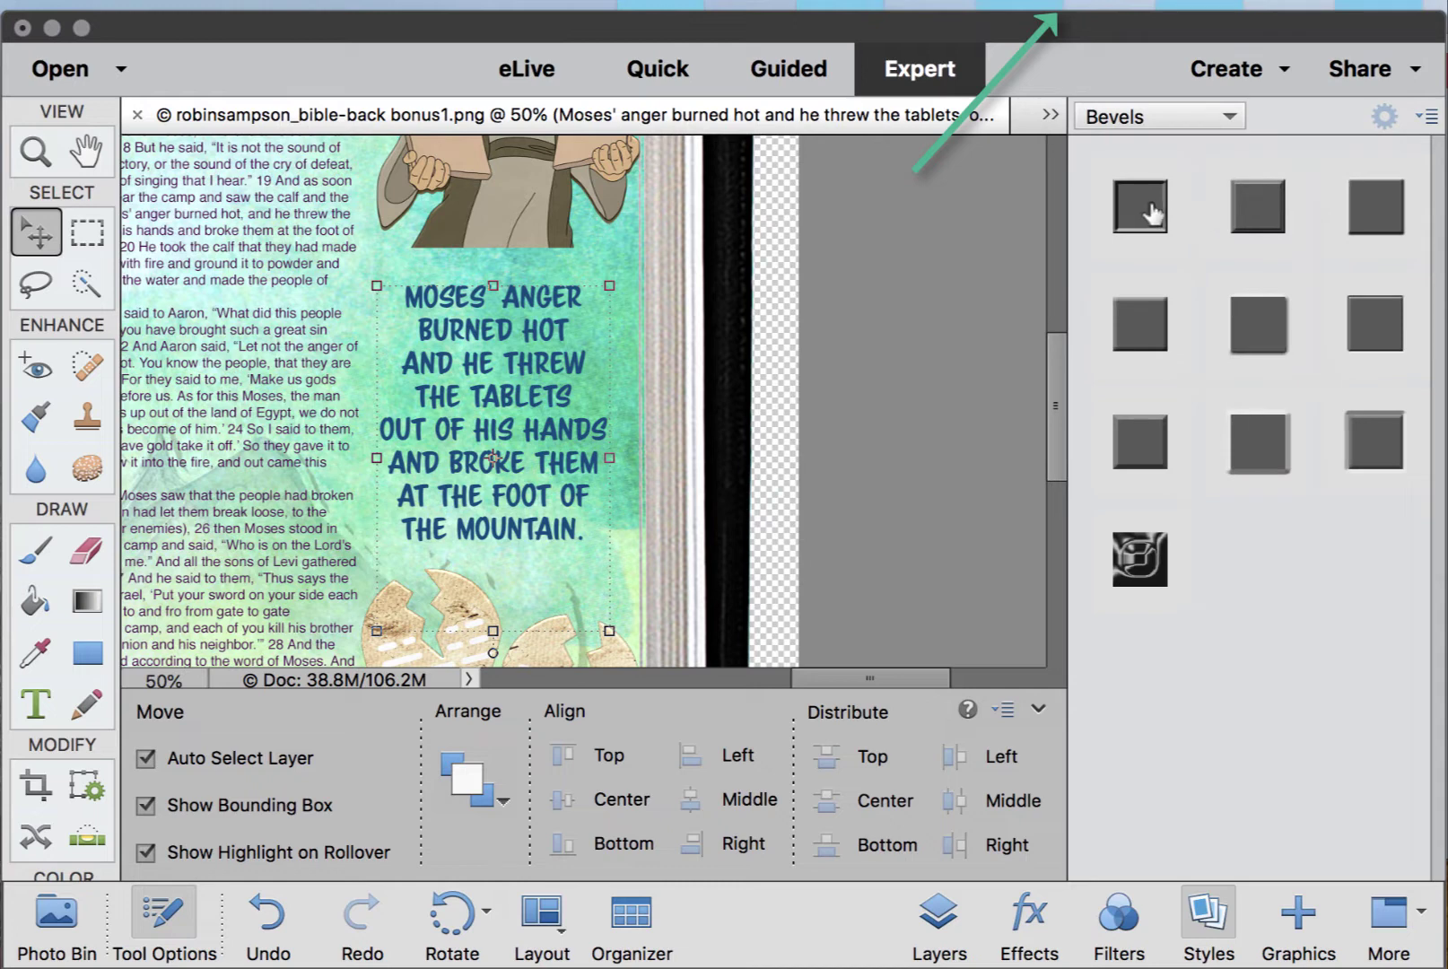
{"action": "key", "text": "super+equal"}
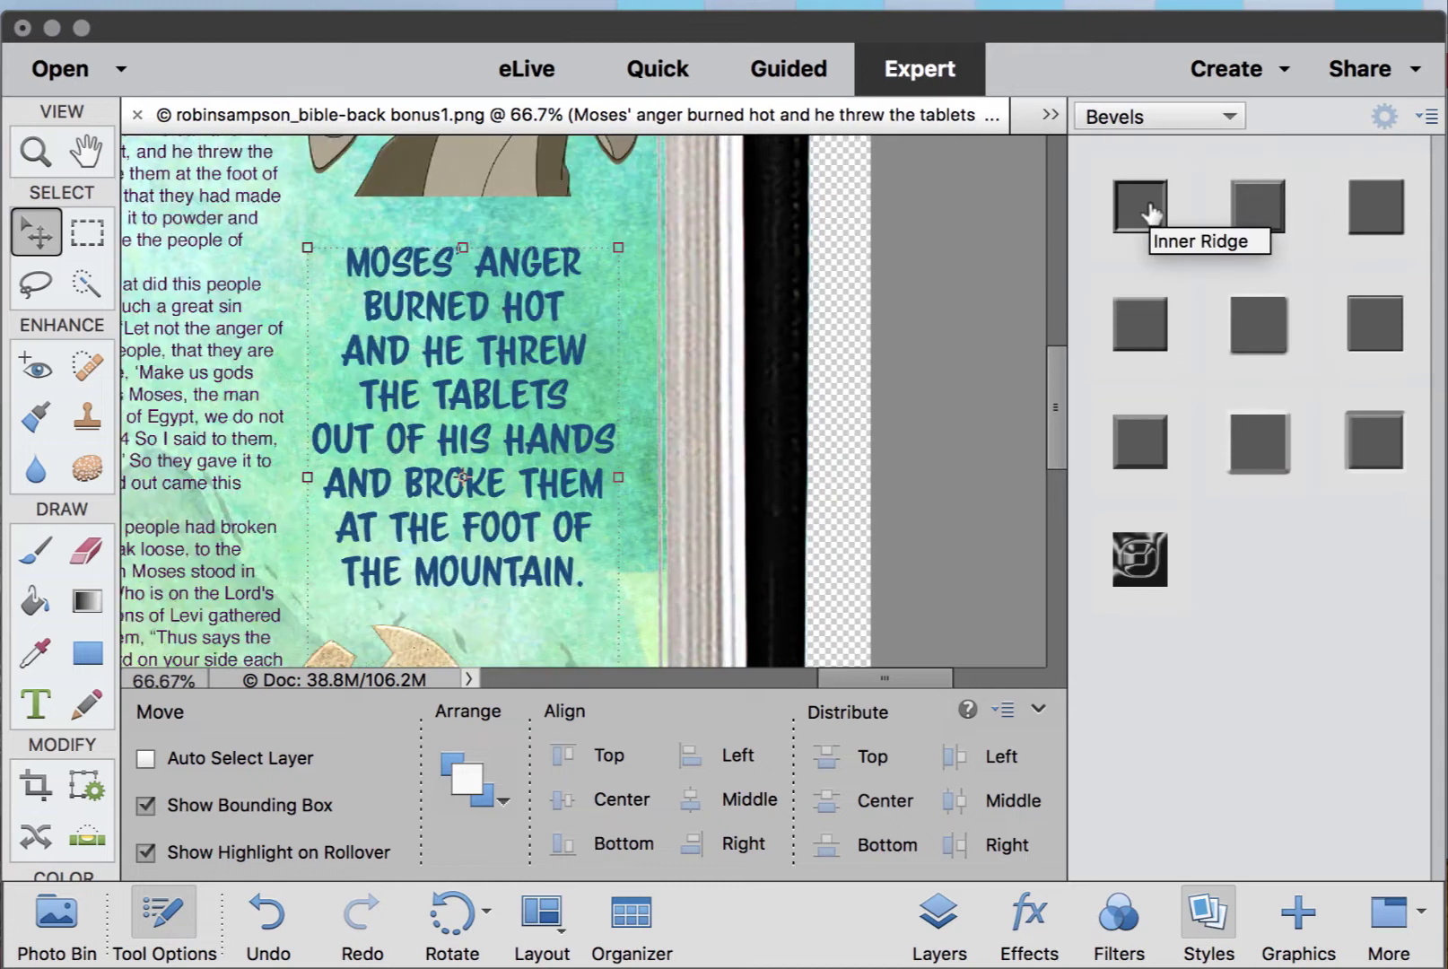
{"action": "key", "text": "super+equal"}
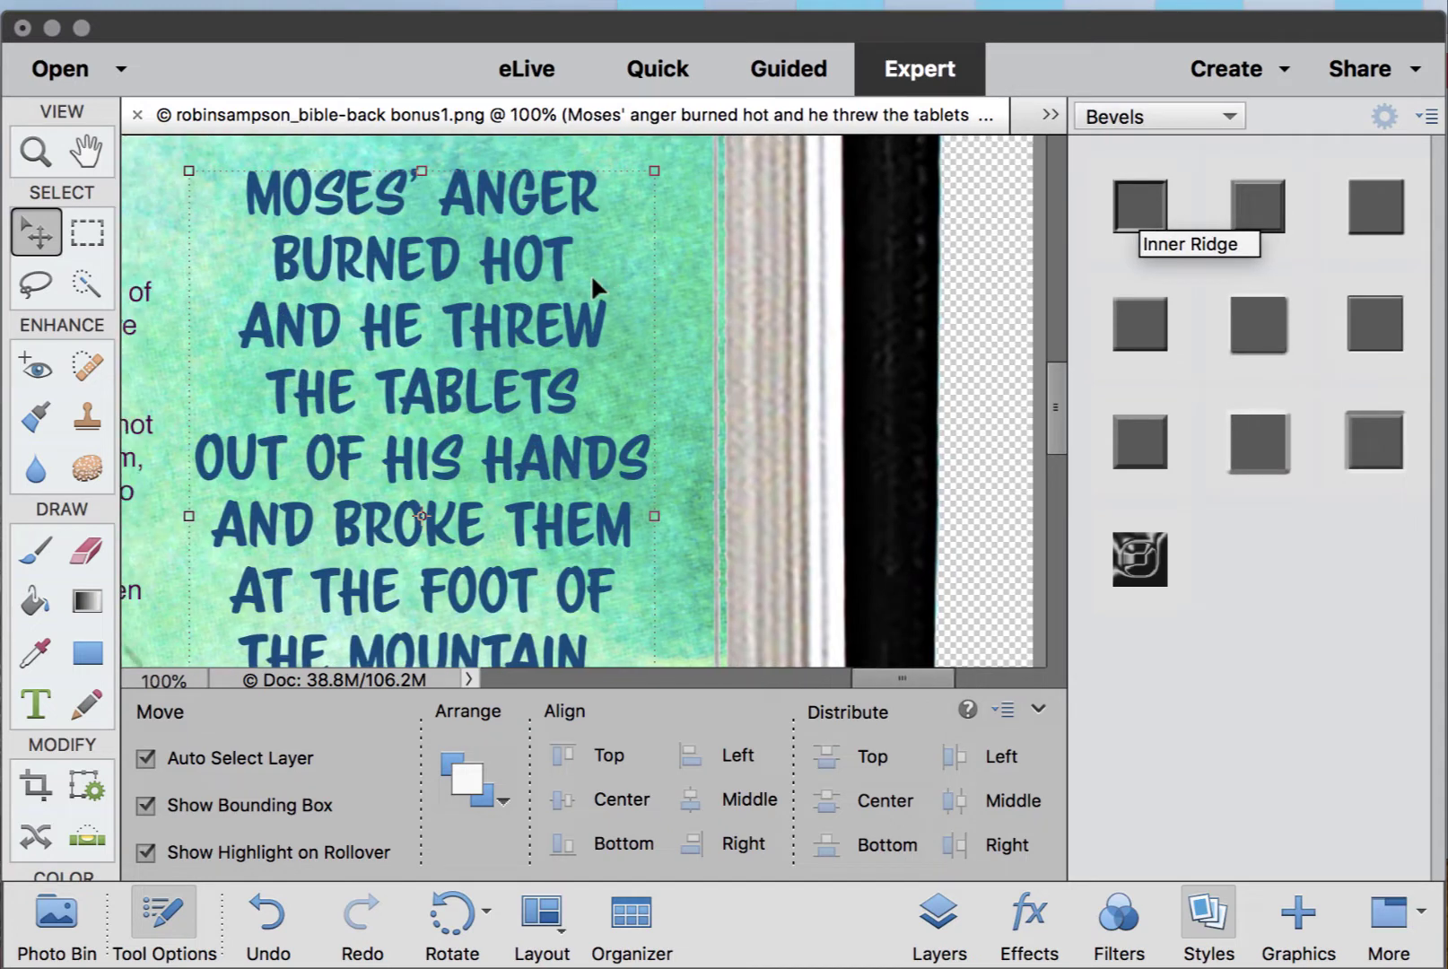
{"action": "scroll", "coordinate": [592, 278], "scroll_direction": "down", "scroll_amount": 1}
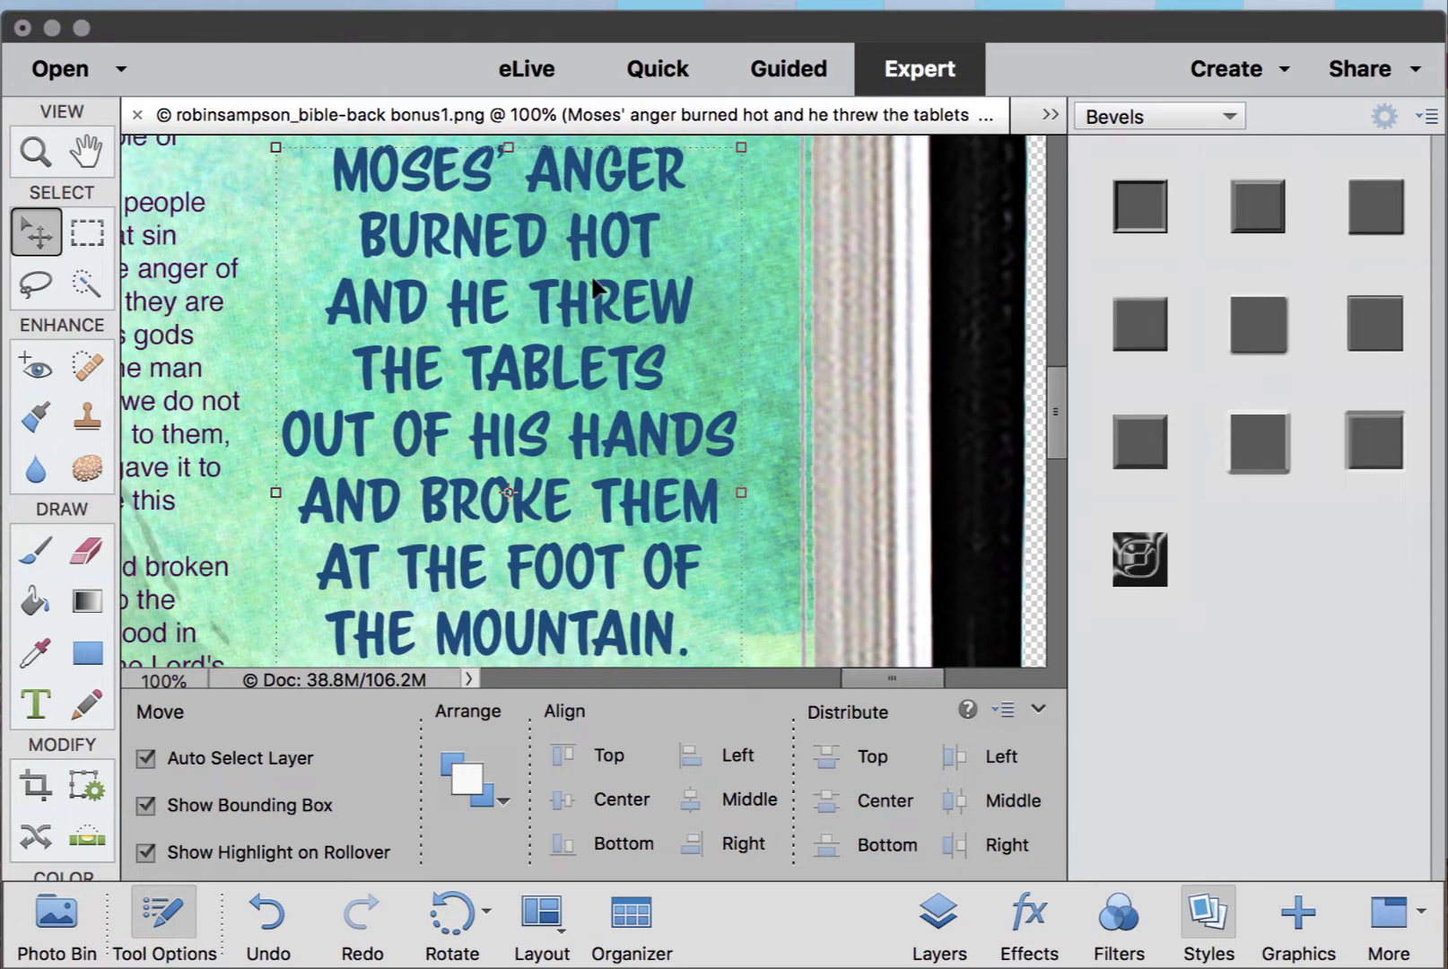
{"action": "left_click", "coordinate": [1138, 206]}
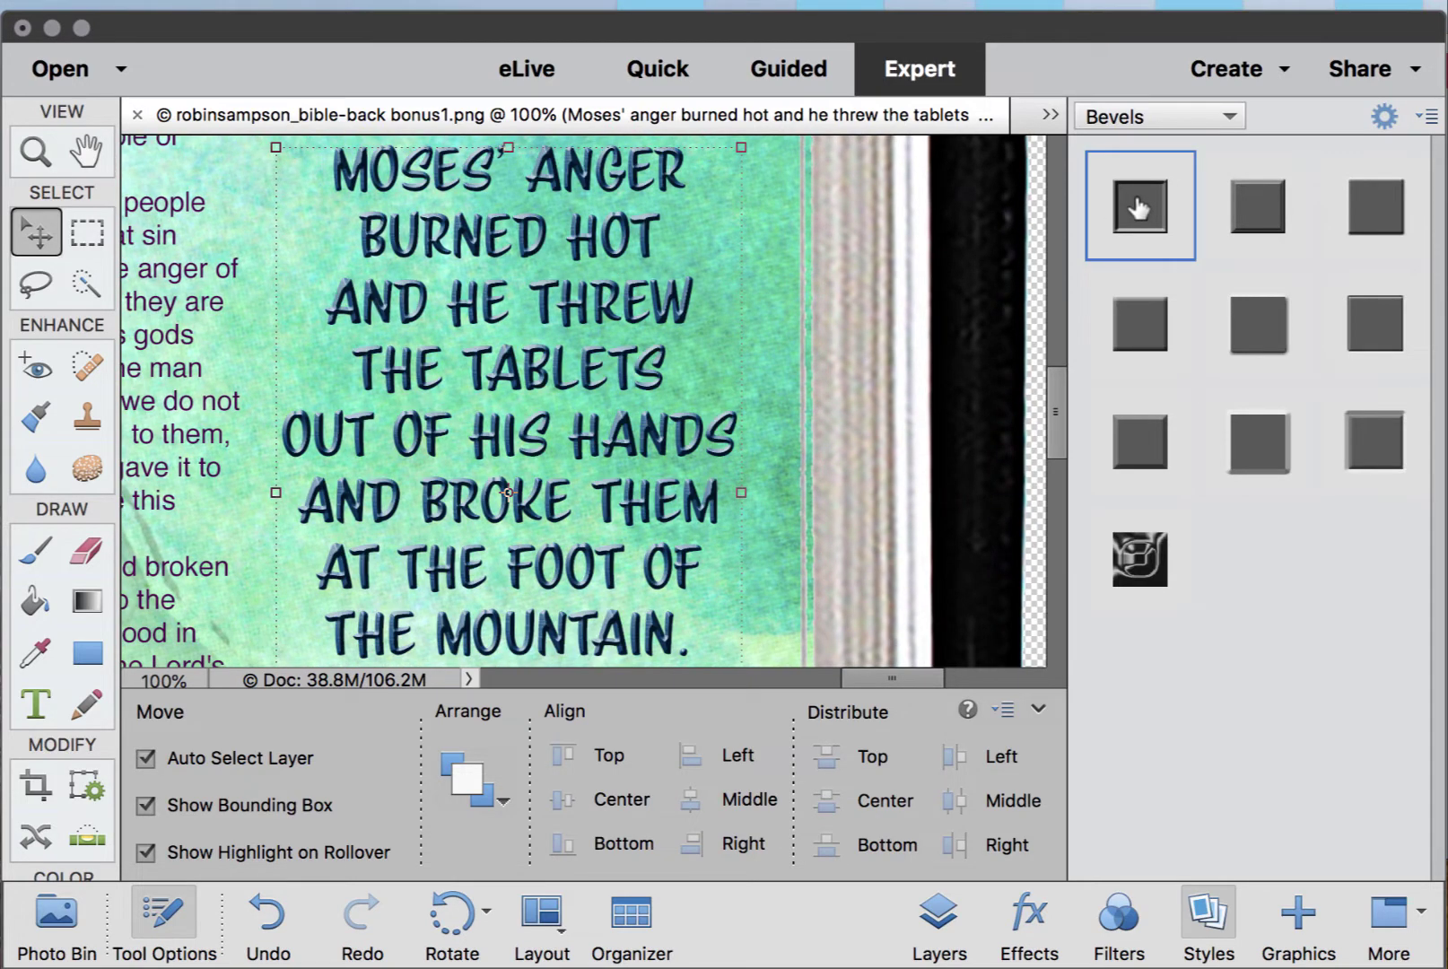
- Try further Bevels styles on the verse text one after another, leaving the sixth style in the set applied
{"action": "left_click", "coordinate": [1250, 209]}
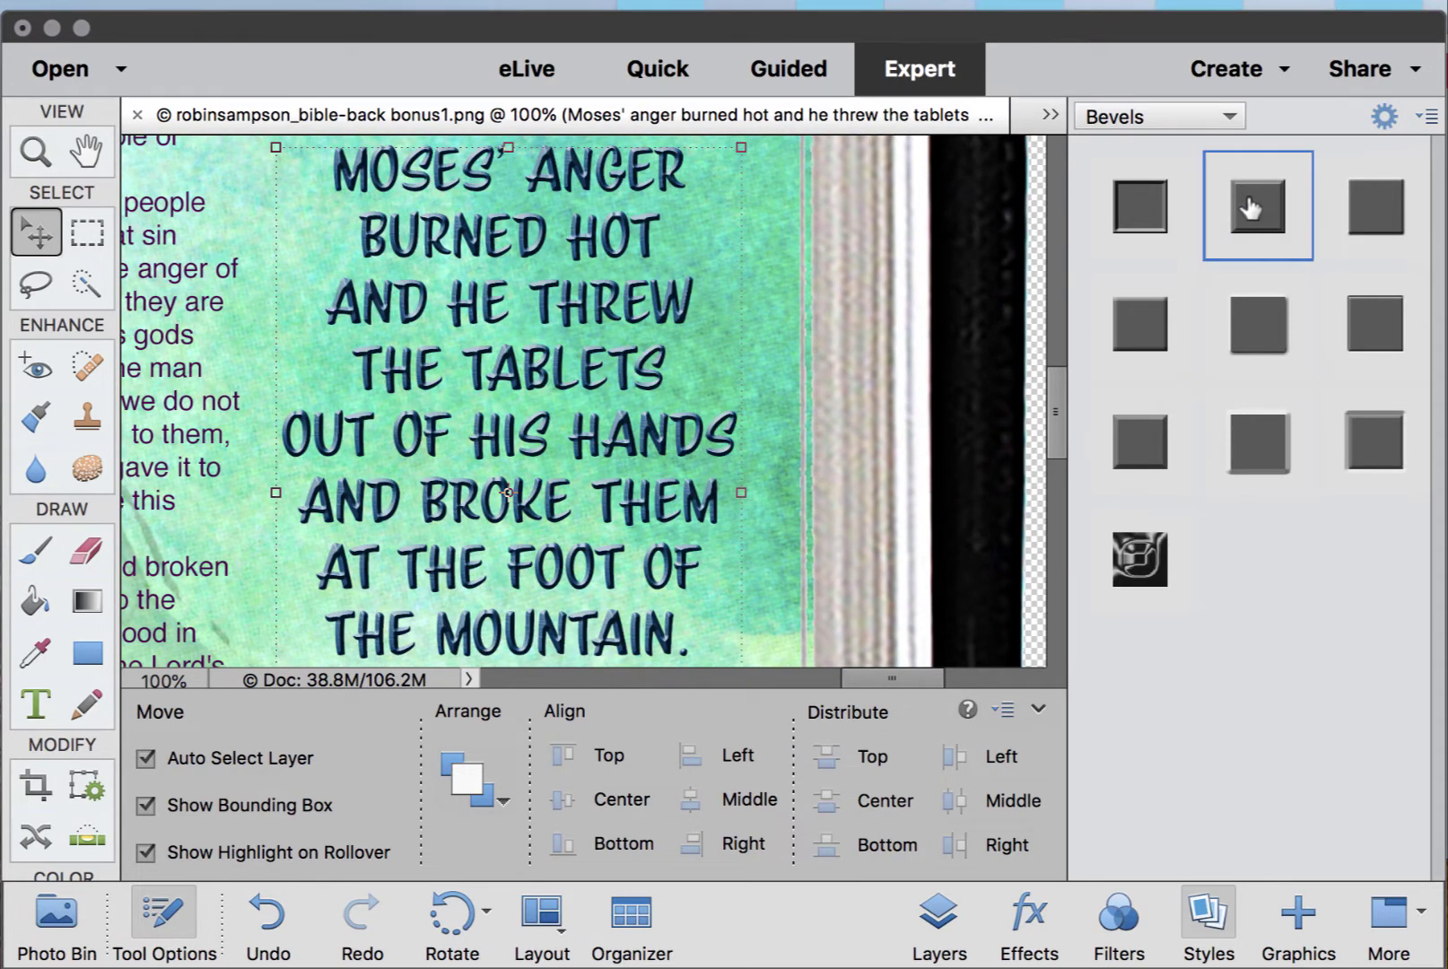
{"action": "left_click", "coordinate": [1372, 218]}
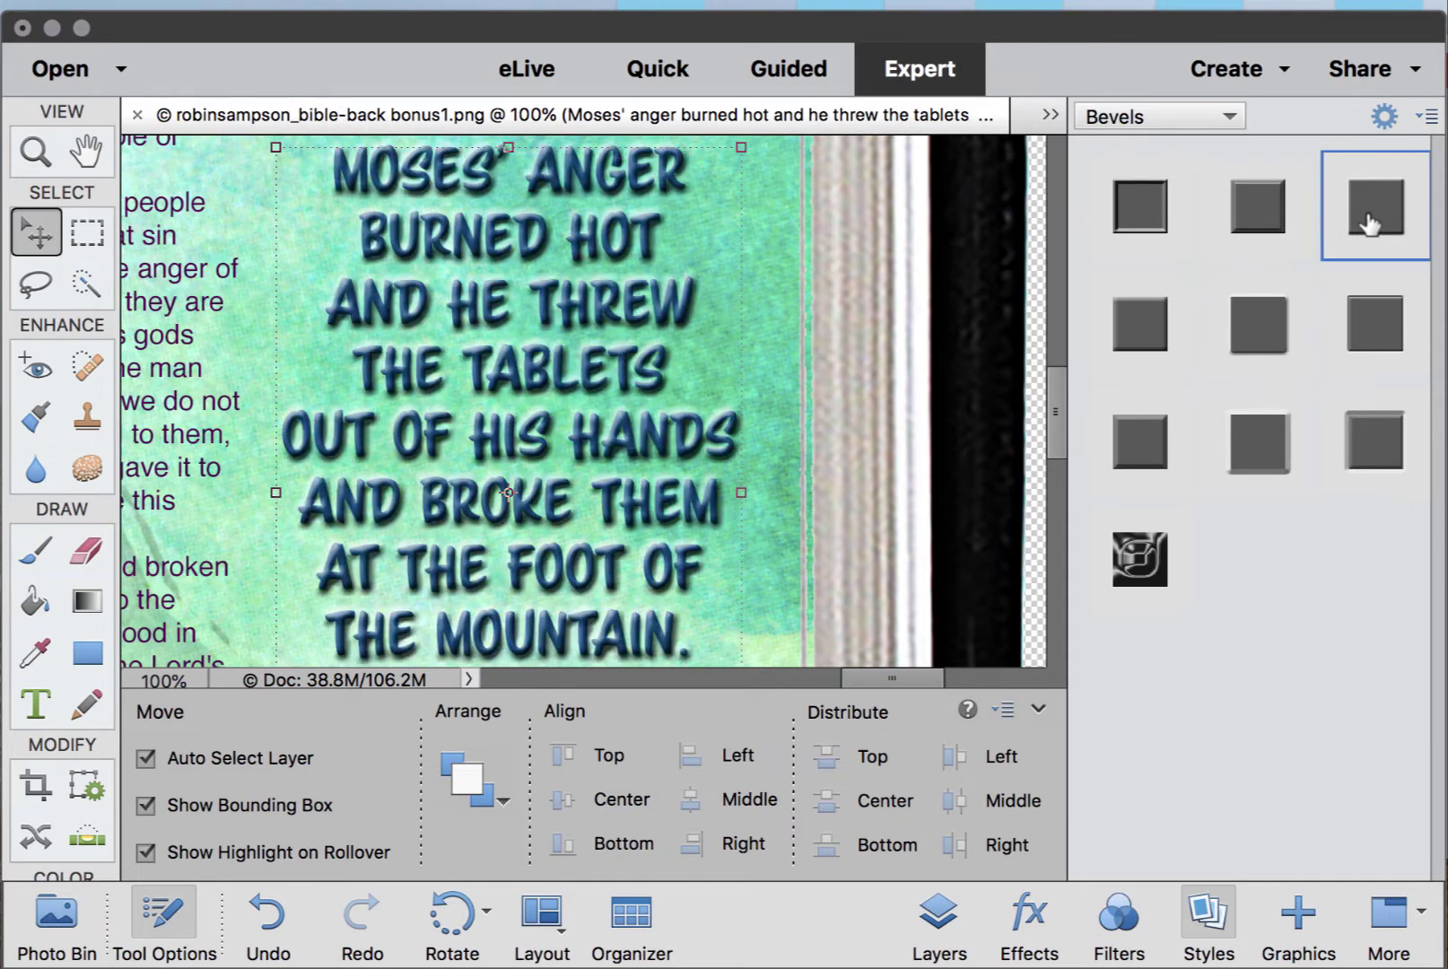
{"action": "left_click", "coordinate": [1140, 330]}
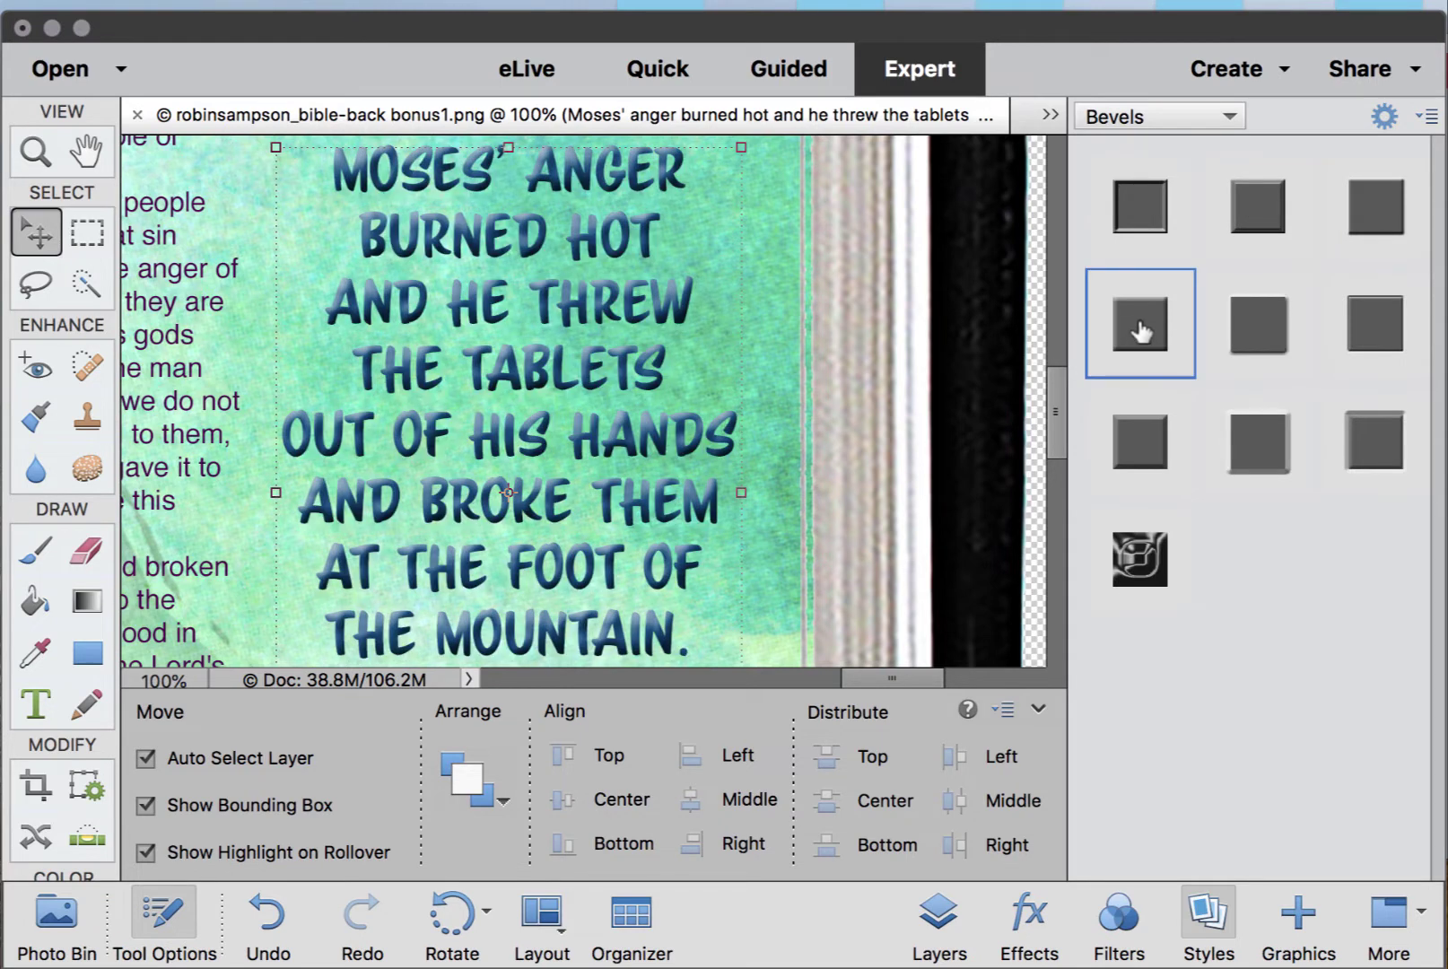
{"action": "left_click", "coordinate": [1282, 350]}
{"action": "left_click", "coordinate": [1380, 354]}
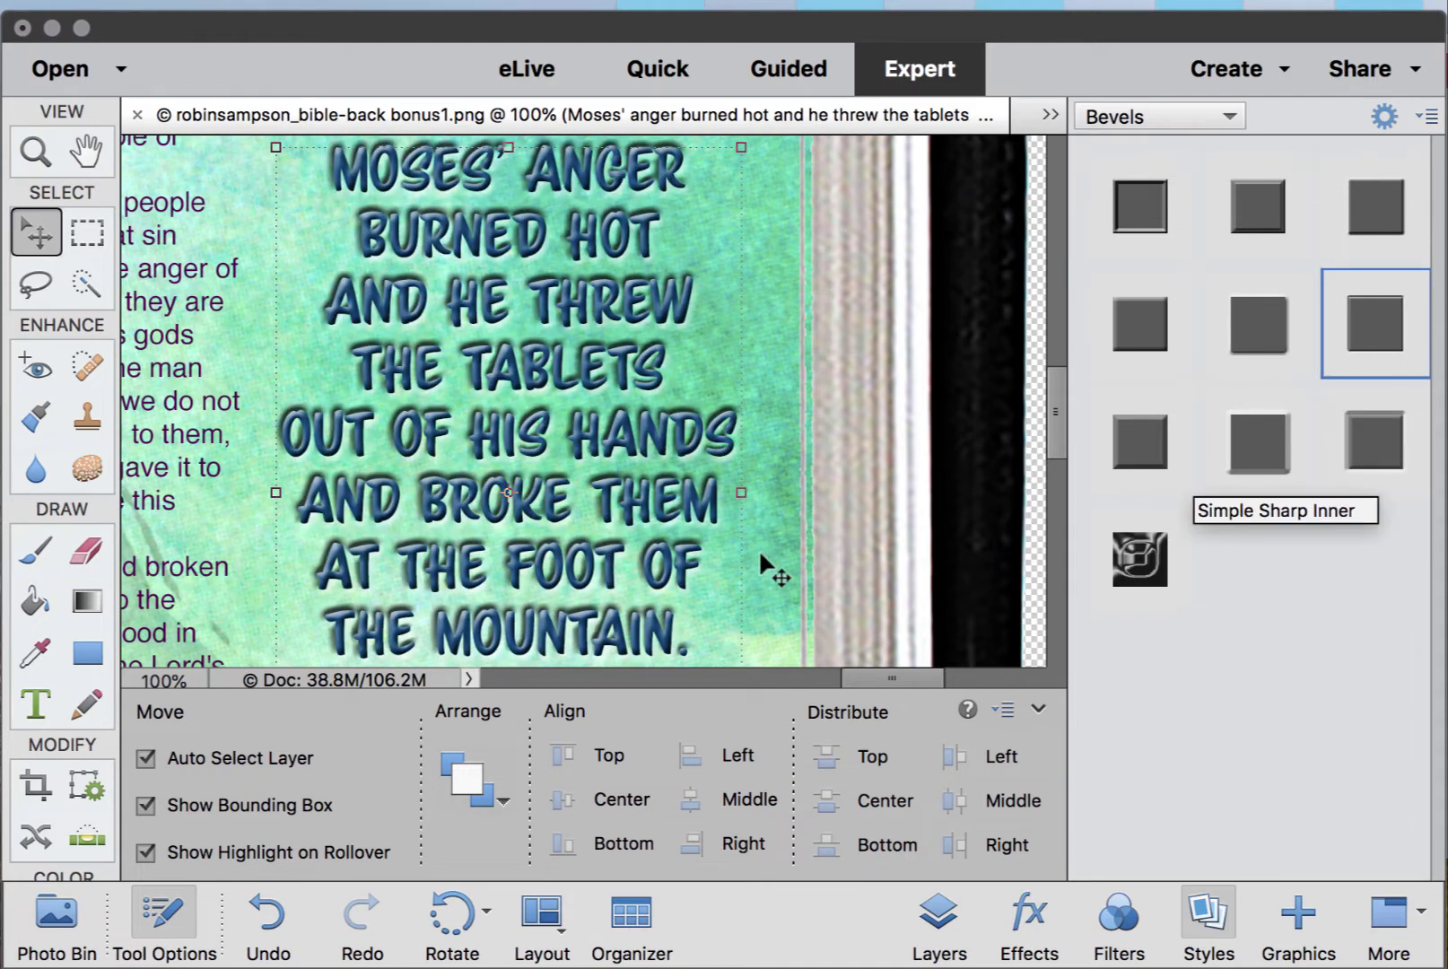
- Examine the beveled verse between Moses and the broken tablets up close, and then deselected within the full spread
{"action": "scroll", "coordinate": [759, 549], "scroll_direction": "down", "scroll_amount": 3}
{"action": "scroll", "coordinate": [761, 556], "scroll_direction": "up", "scroll_amount": 5}
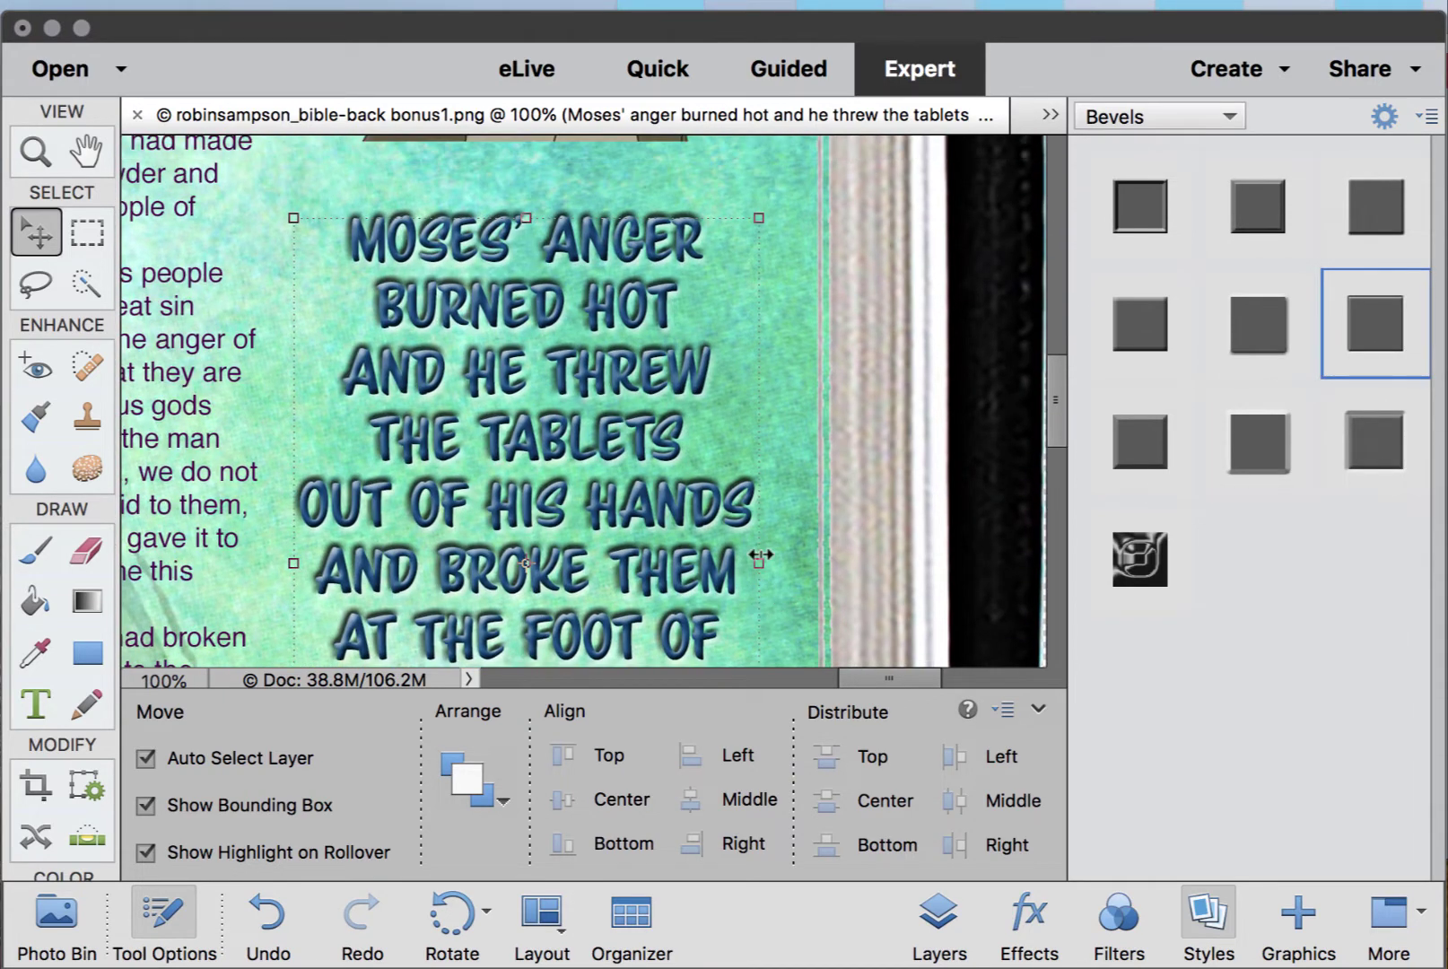
{"action": "scroll", "coordinate": [671, 510], "scroll_direction": "up", "scroll_amount": 10}
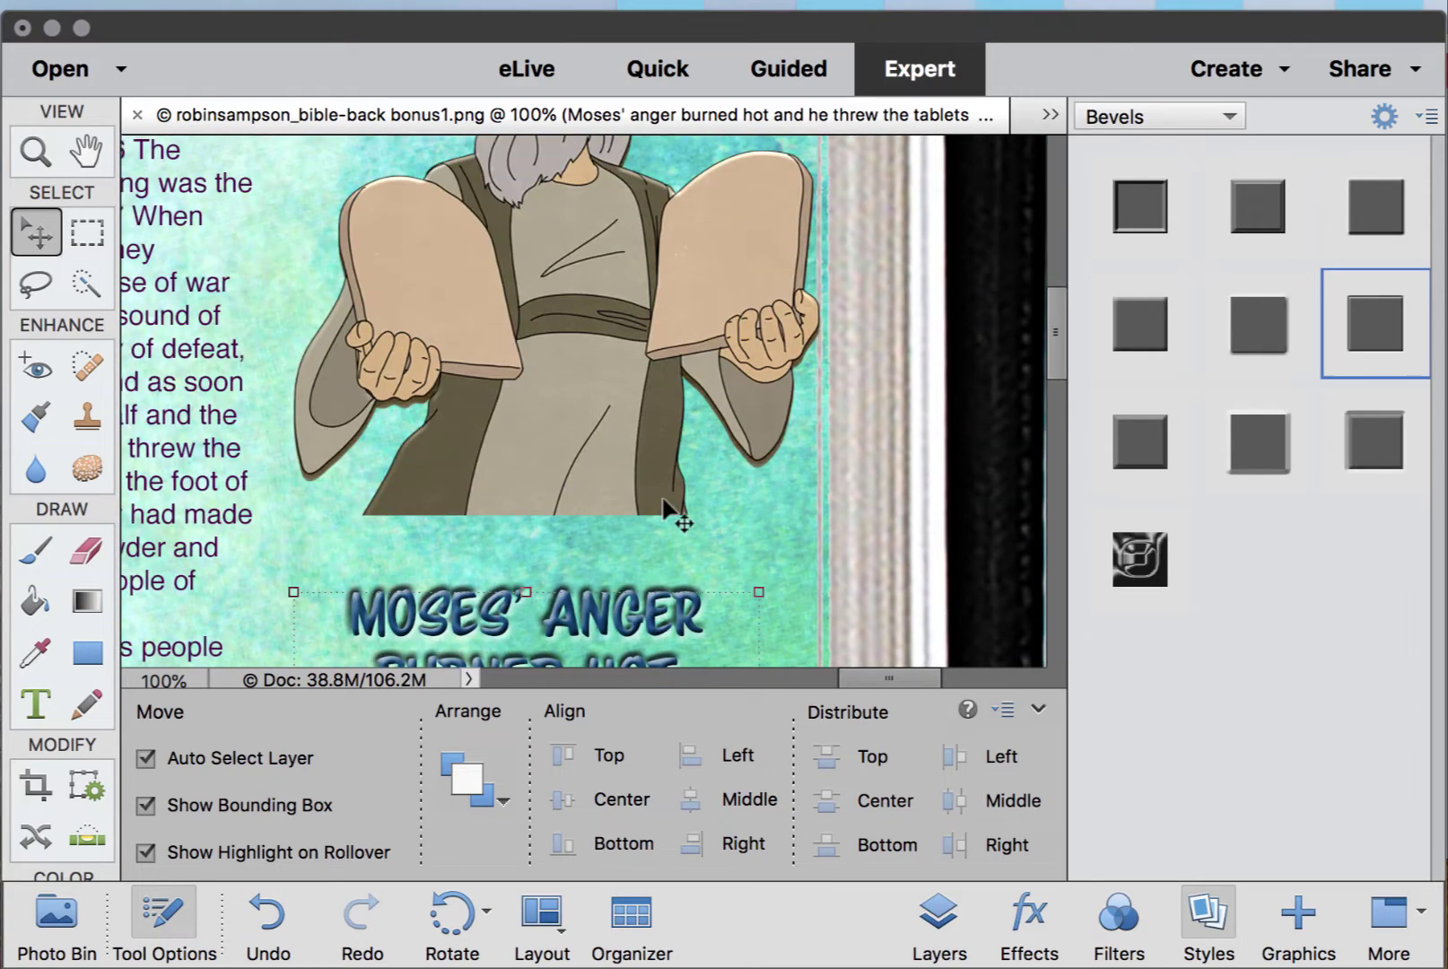
{"action": "scroll", "coordinate": [671, 510], "scroll_direction": "down", "scroll_amount": 7}
{"action": "scroll", "coordinate": [665, 505], "scroll_direction": "down", "scroll_amount": 15}
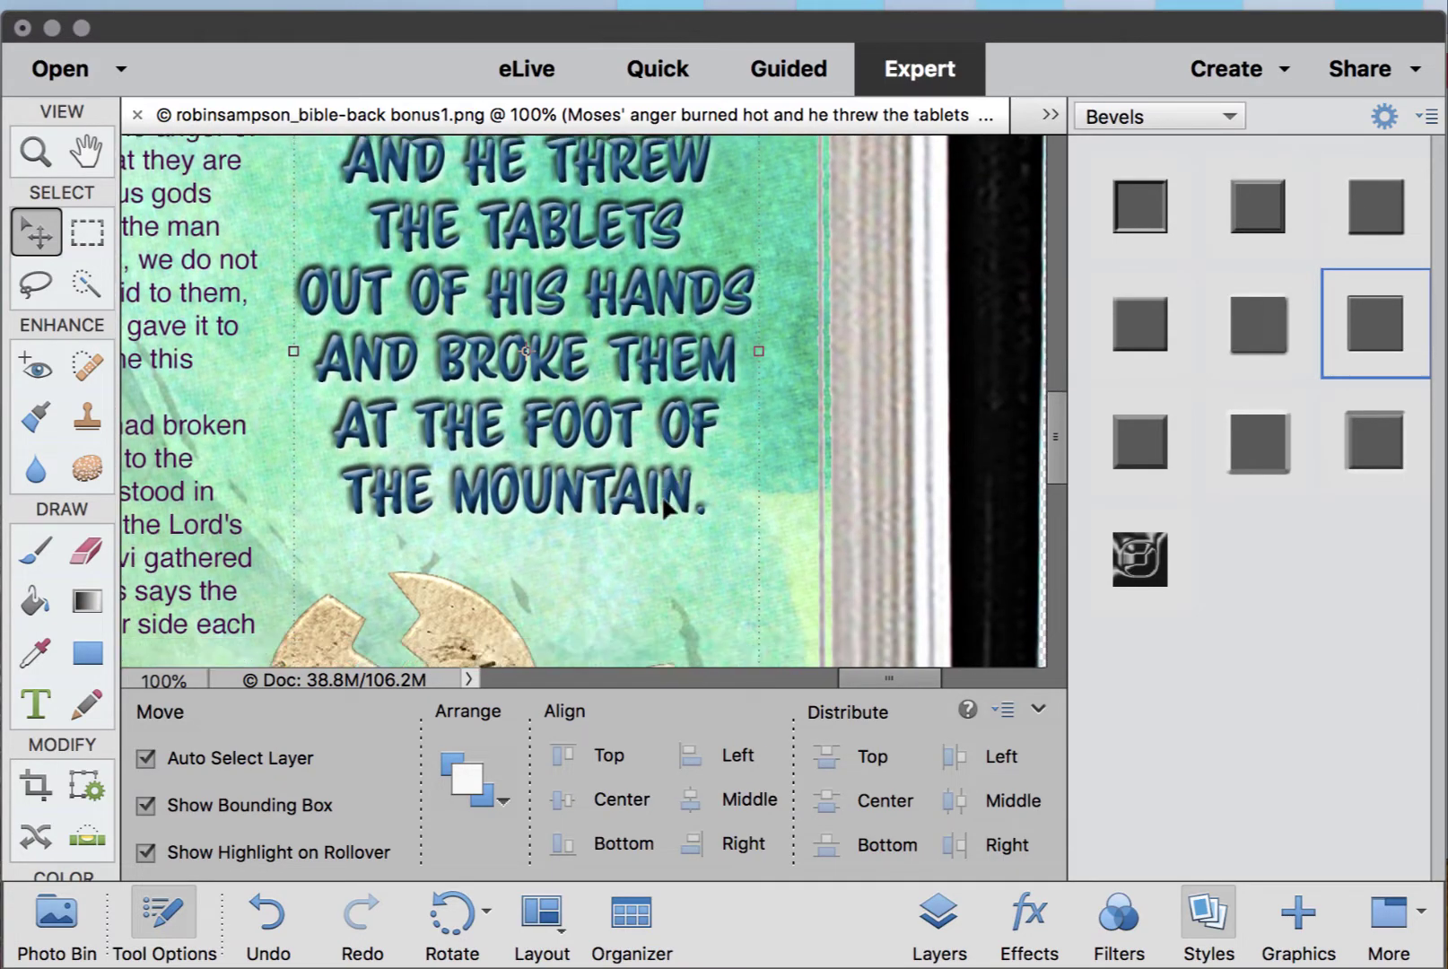
{"action": "scroll", "coordinate": [665, 512], "scroll_direction": "up", "scroll_amount": 10}
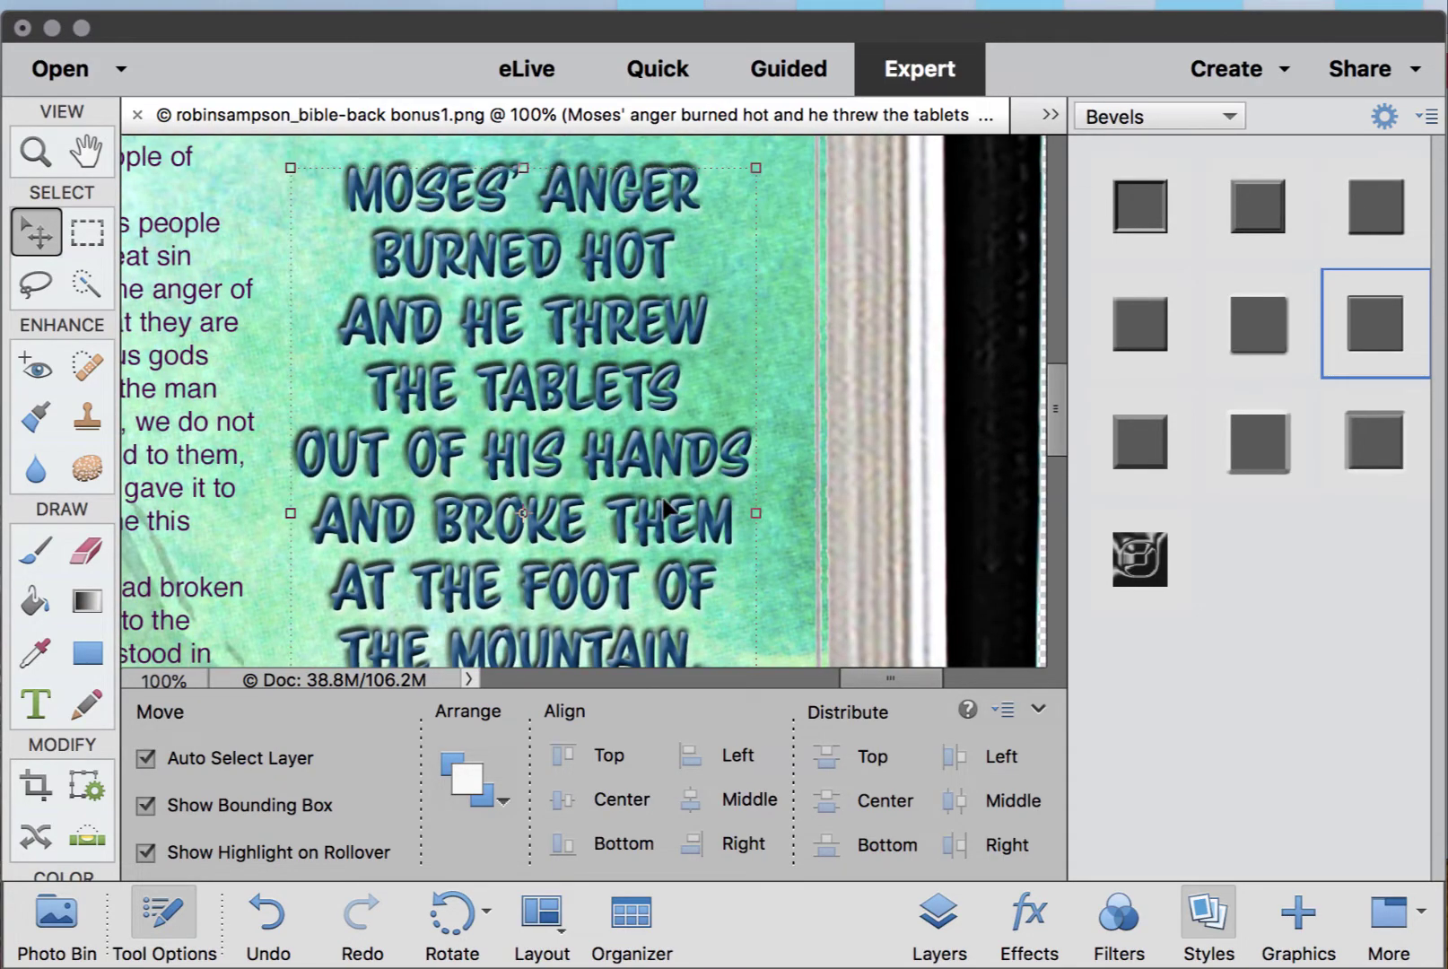
{"action": "scroll", "coordinate": [654, 493], "scroll_direction": "down", "scroll_amount": 3}
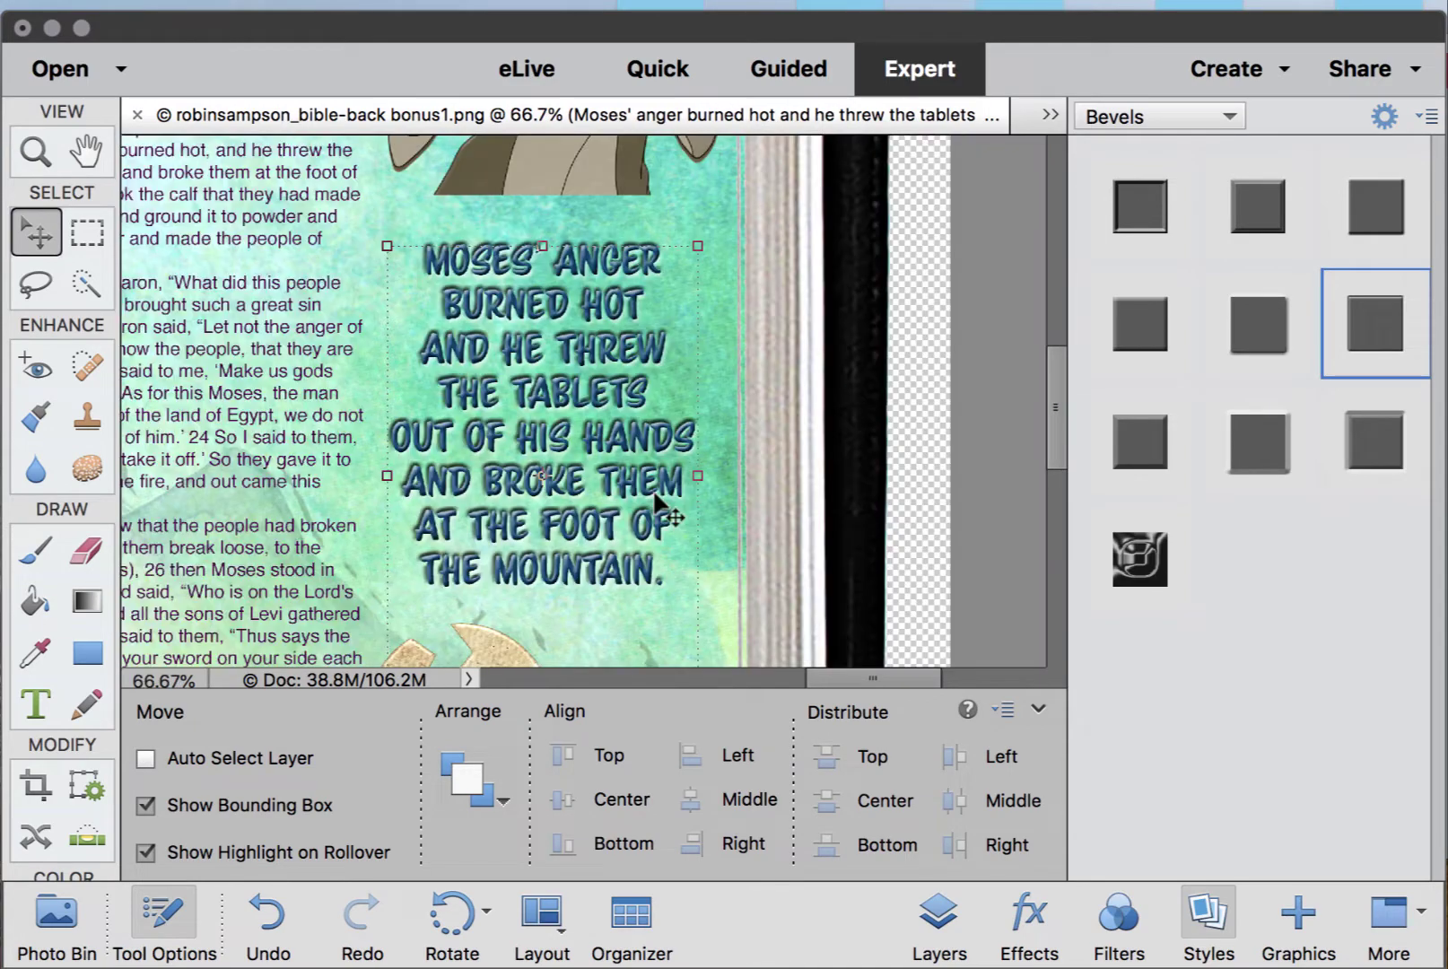
{"action": "scroll", "coordinate": [654, 493], "scroll_direction": "down", "scroll_amount": 1}
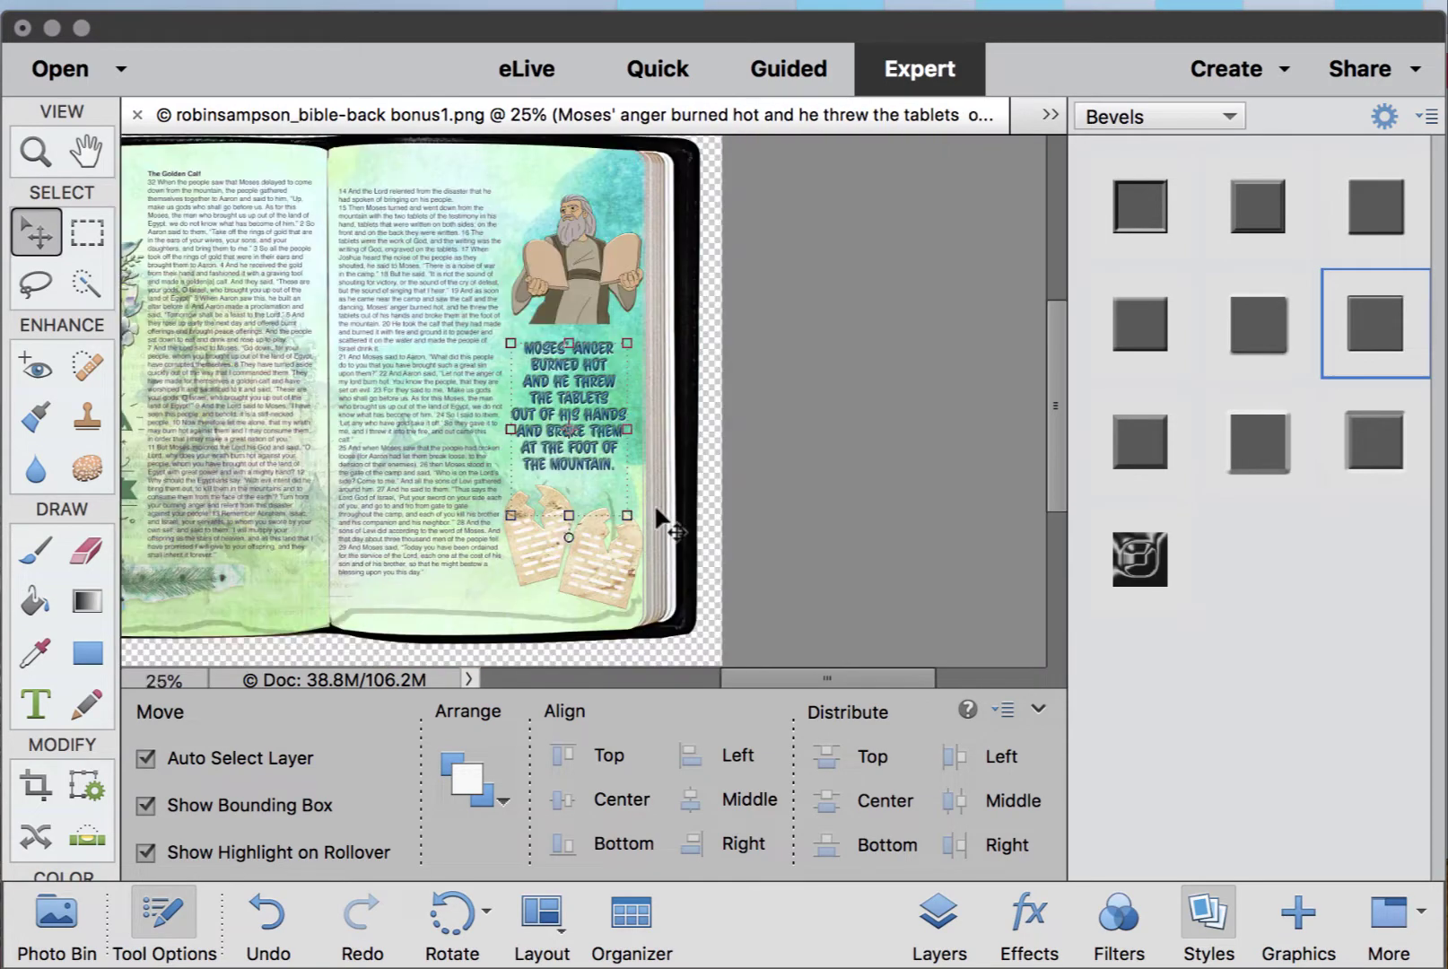
{"action": "left_click", "coordinate": [681, 634]}
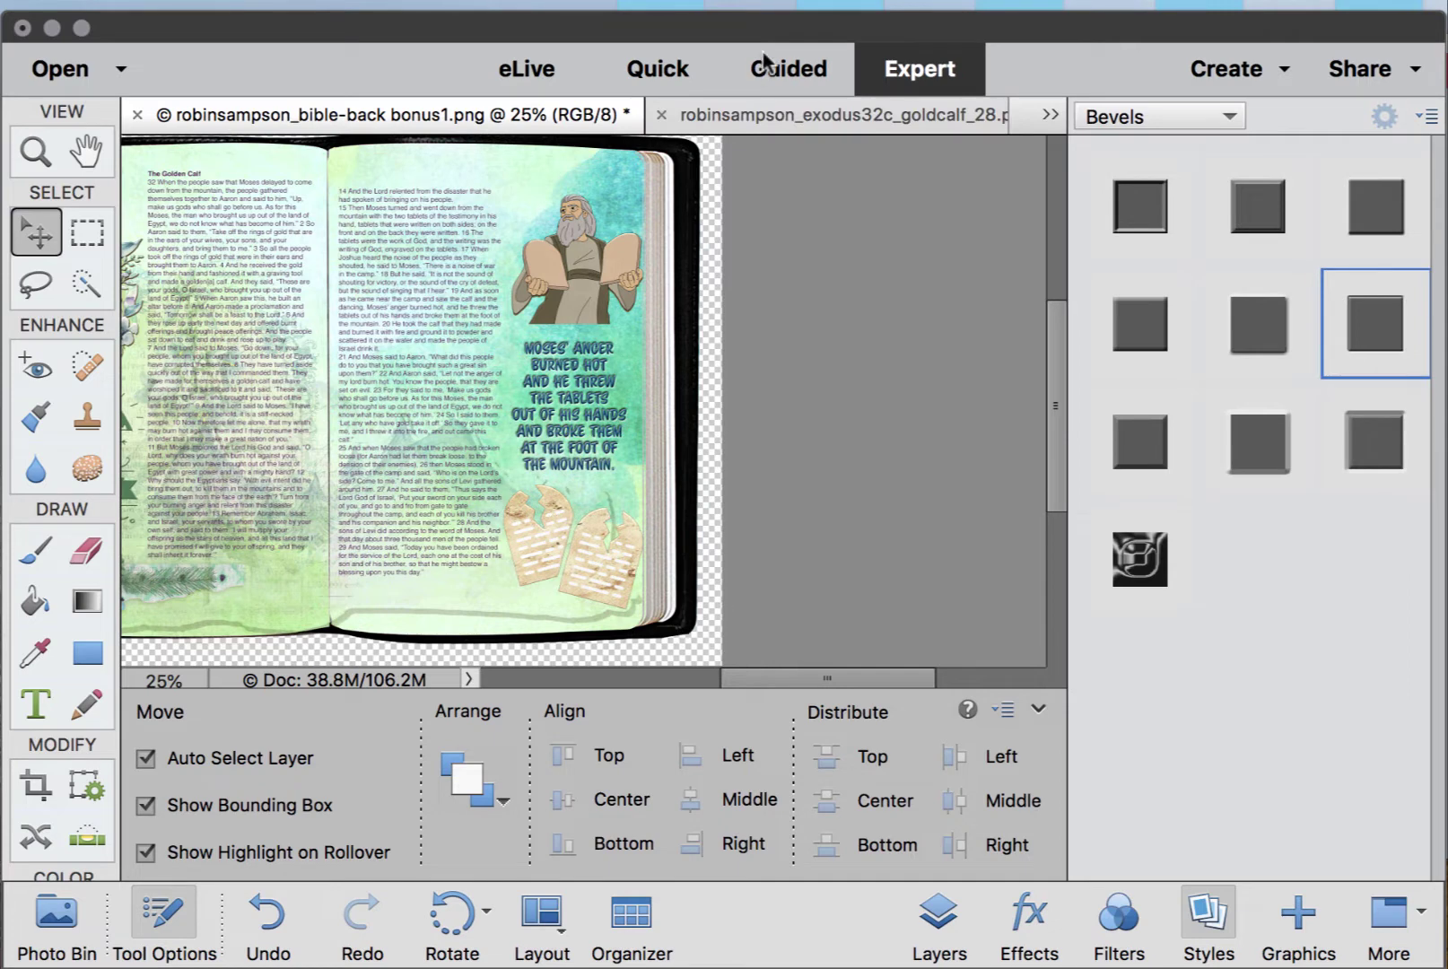
{"action": "scroll", "coordinate": [572, 244], "scroll_direction": "left", "scroll_amount": 5}
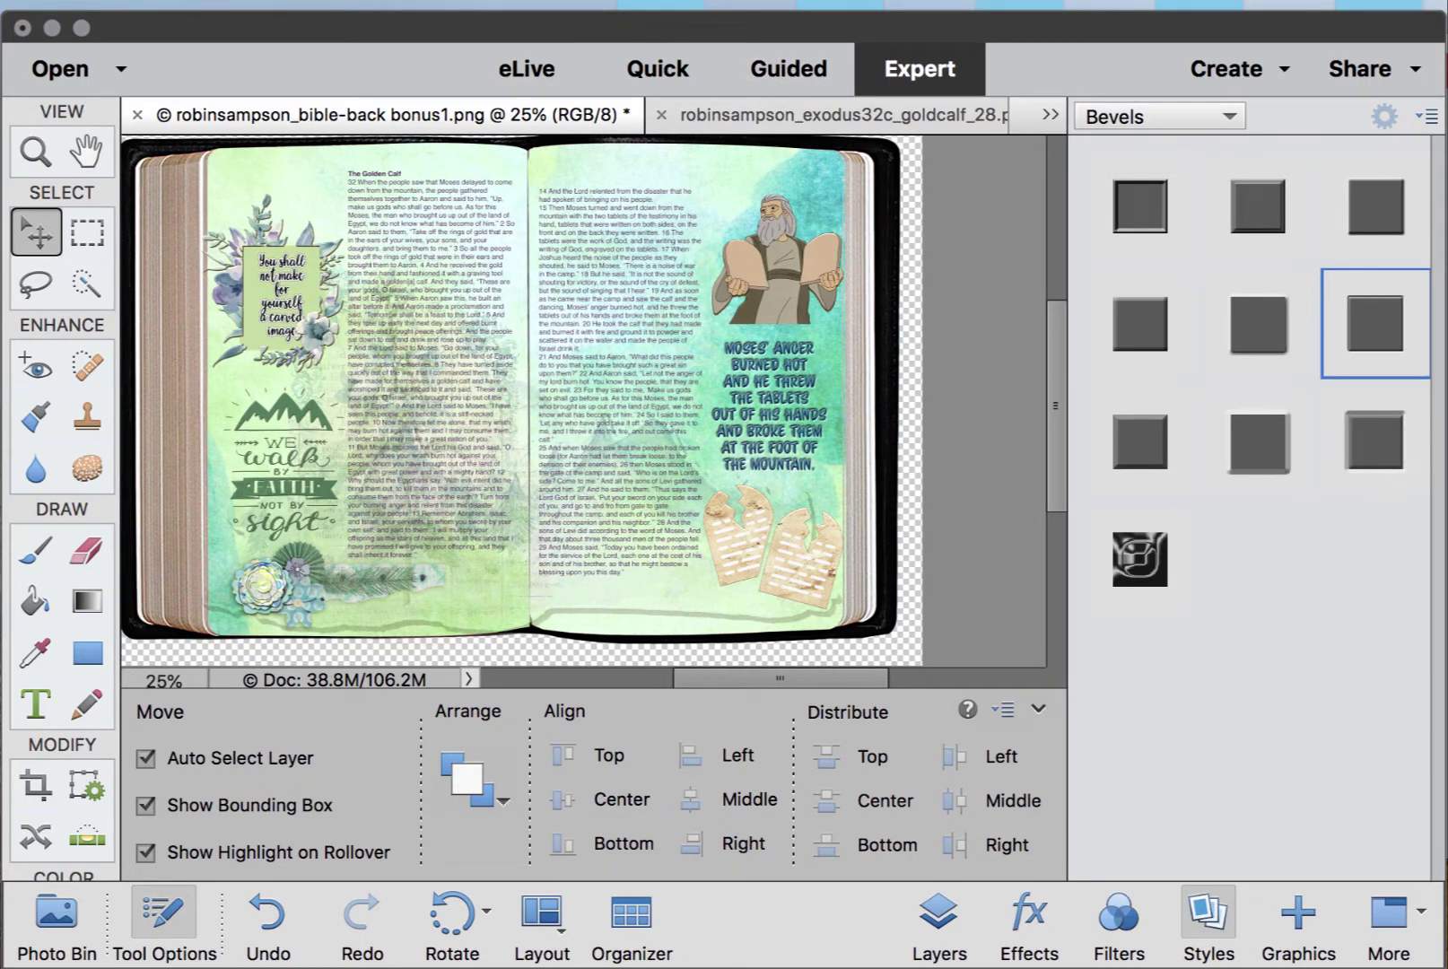
- Select the mountain landscape layer in the layer stack and set its opacity to 55%
{"action": "left_click", "coordinate": [938, 913]}
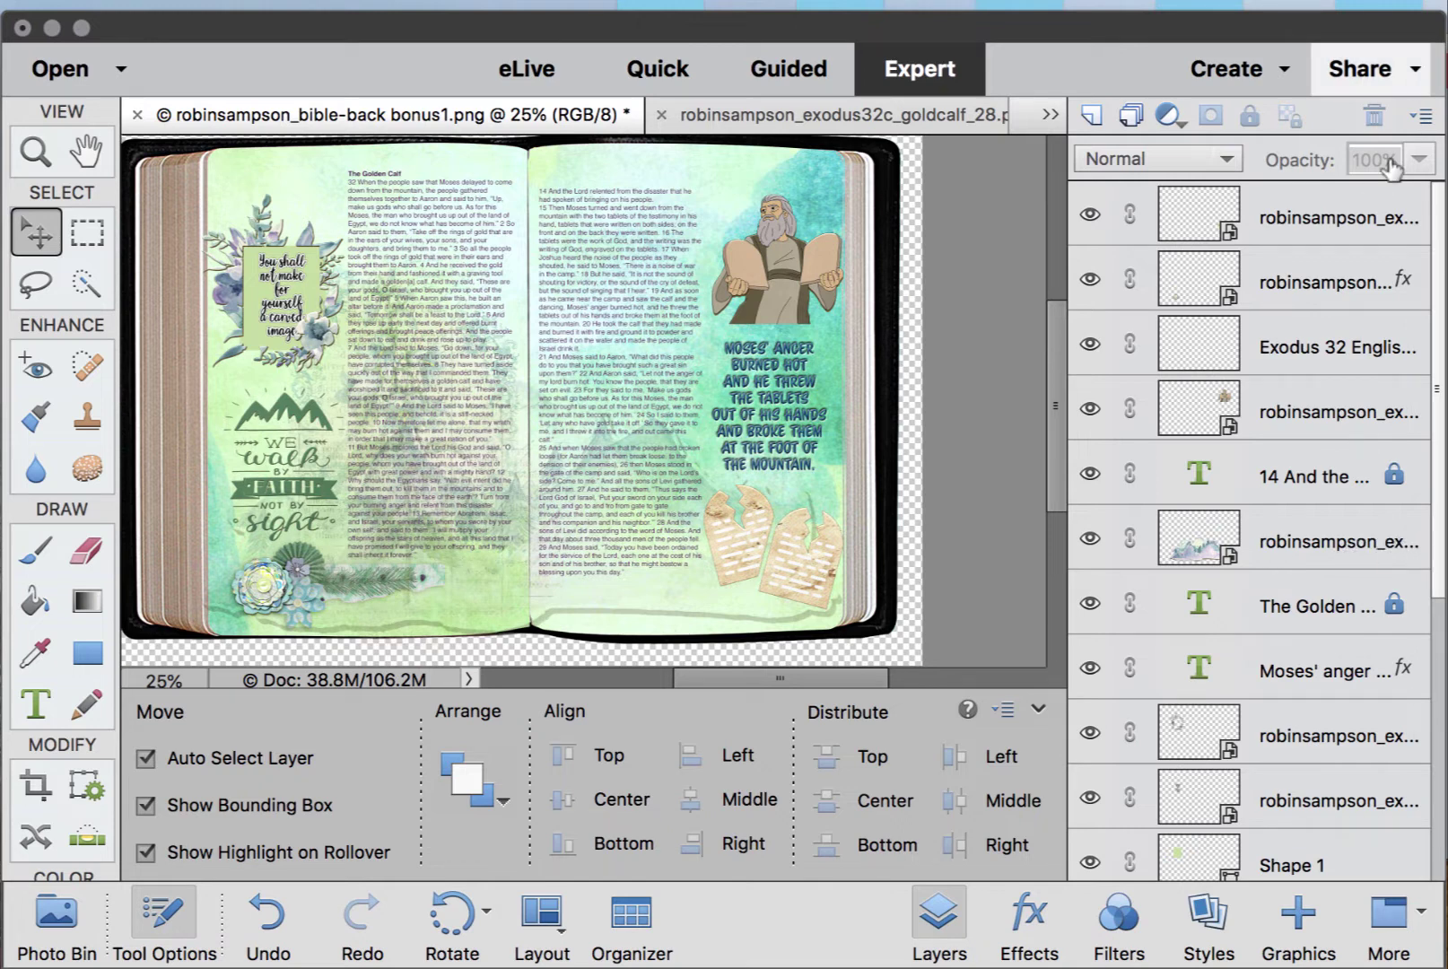
{"action": "left_click", "coordinate": [1190, 543]}
{"action": "left_click", "coordinate": [1420, 161]}
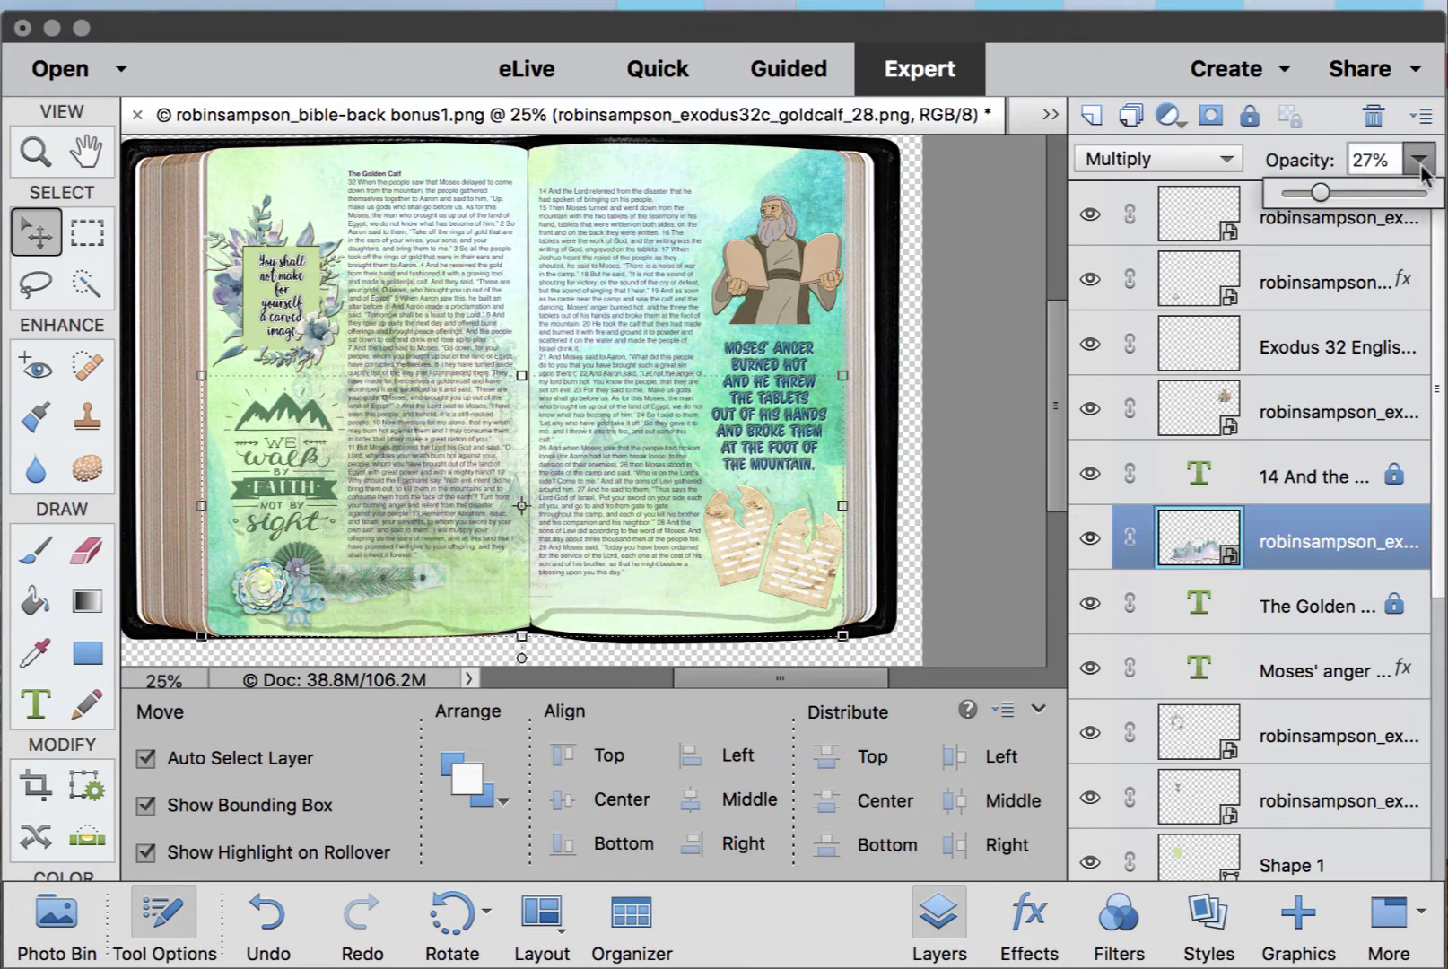
{"action": "left_click", "coordinate": [1362, 194]}
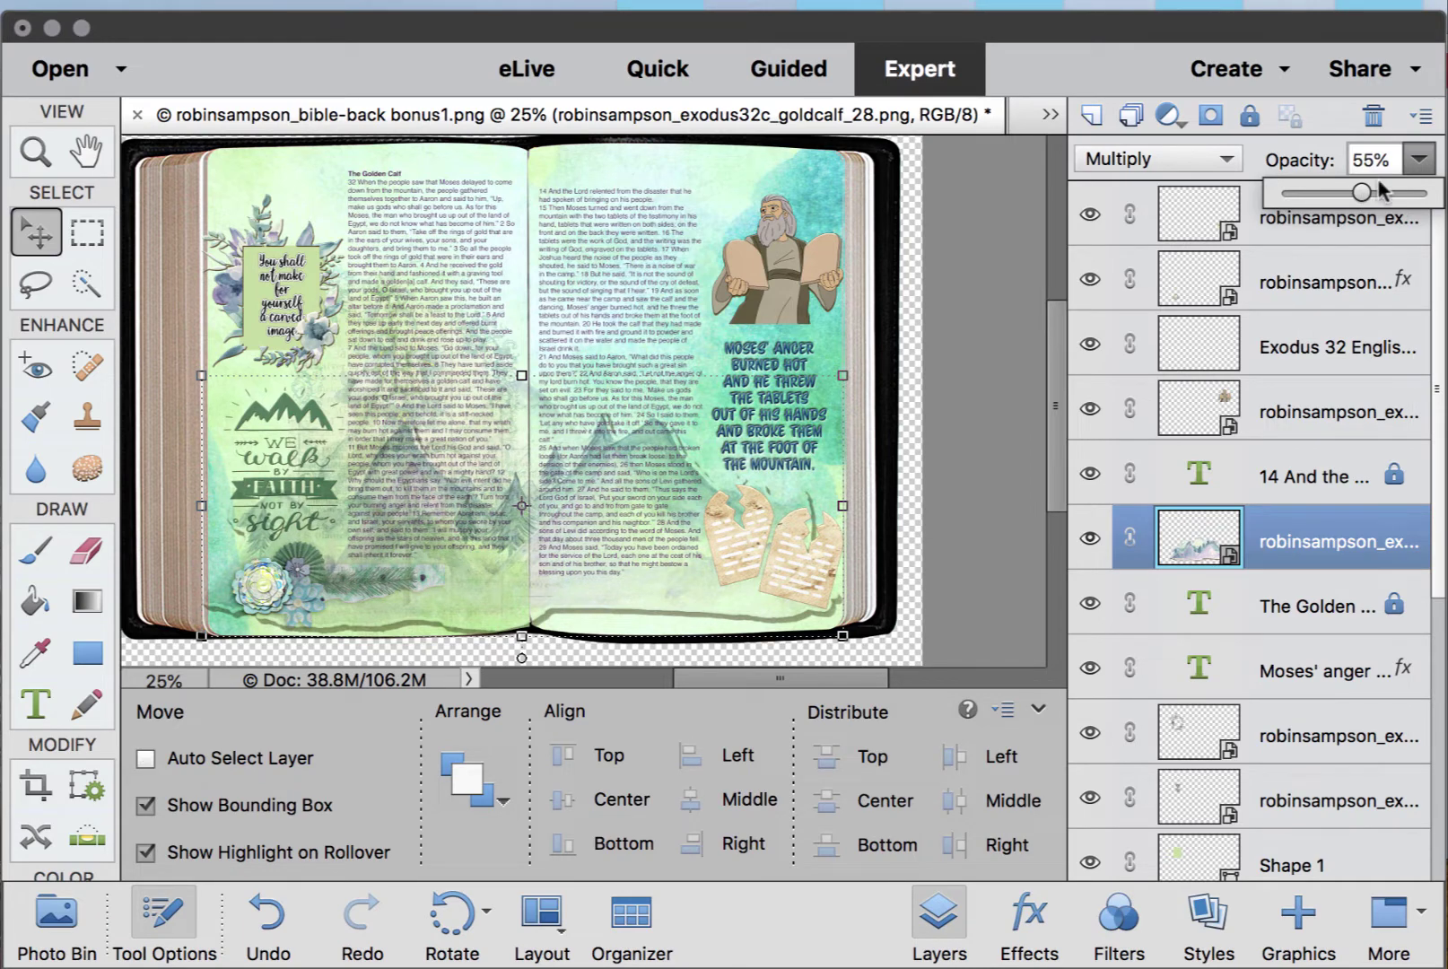
- Examine how the mountain landscape blends behind the scripture text on both pages
{"action": "key", "text": "super+equal"}
{"action": "key", "text": "super+equal"}
{"action": "key", "text": "super+equal"}
{"action": "scroll", "coordinate": [780, 478], "scroll_direction": "down", "scroll_amount": 10}
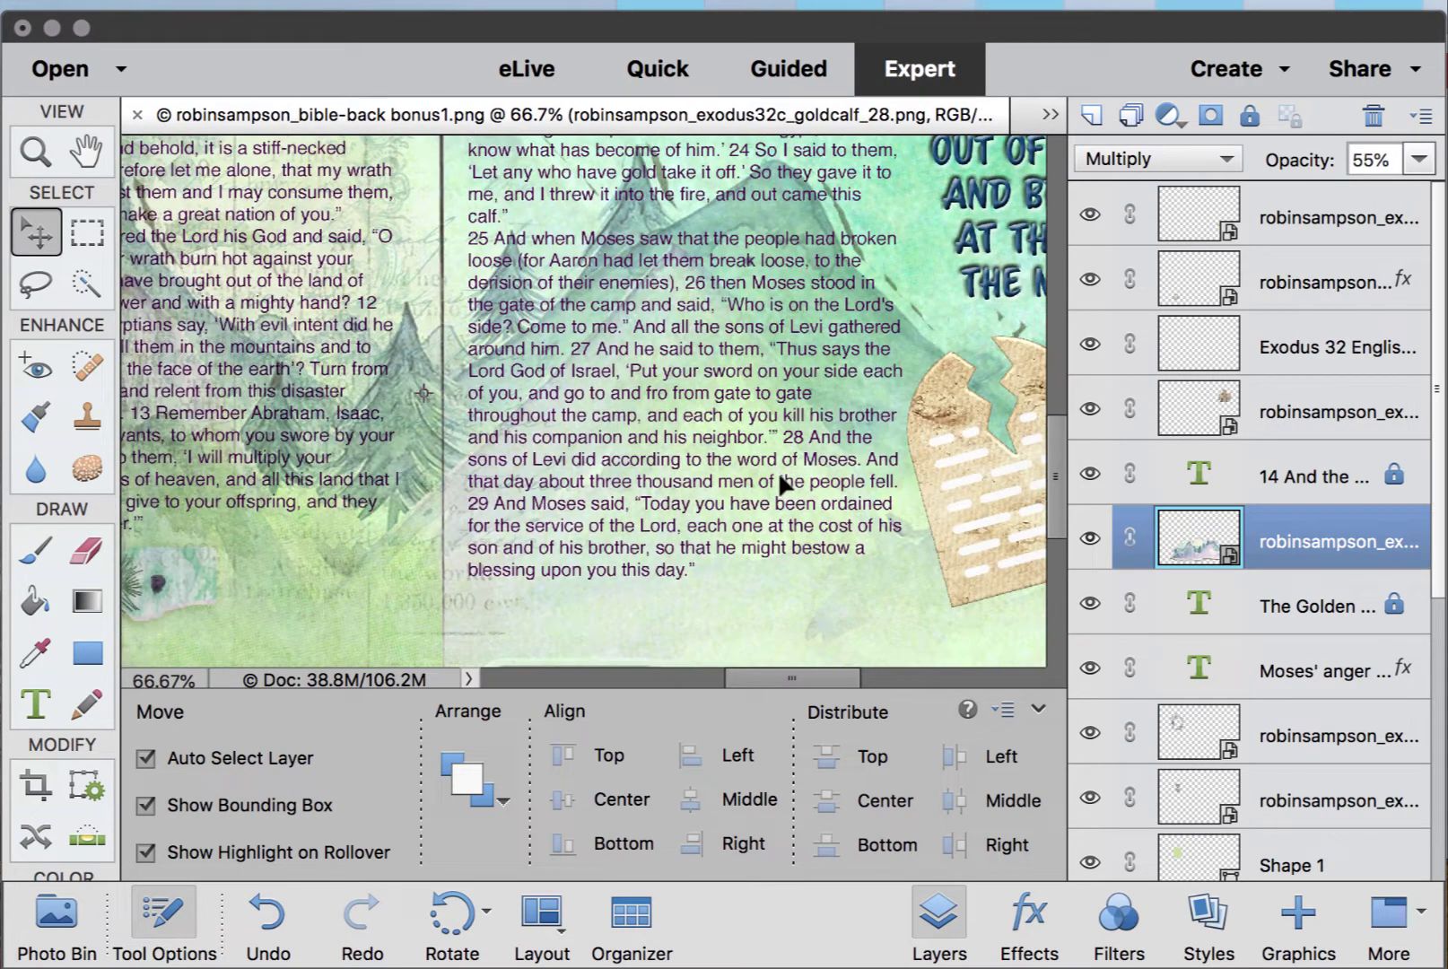
{"action": "scroll", "coordinate": [780, 478], "scroll_direction": "left", "scroll_amount": 8}
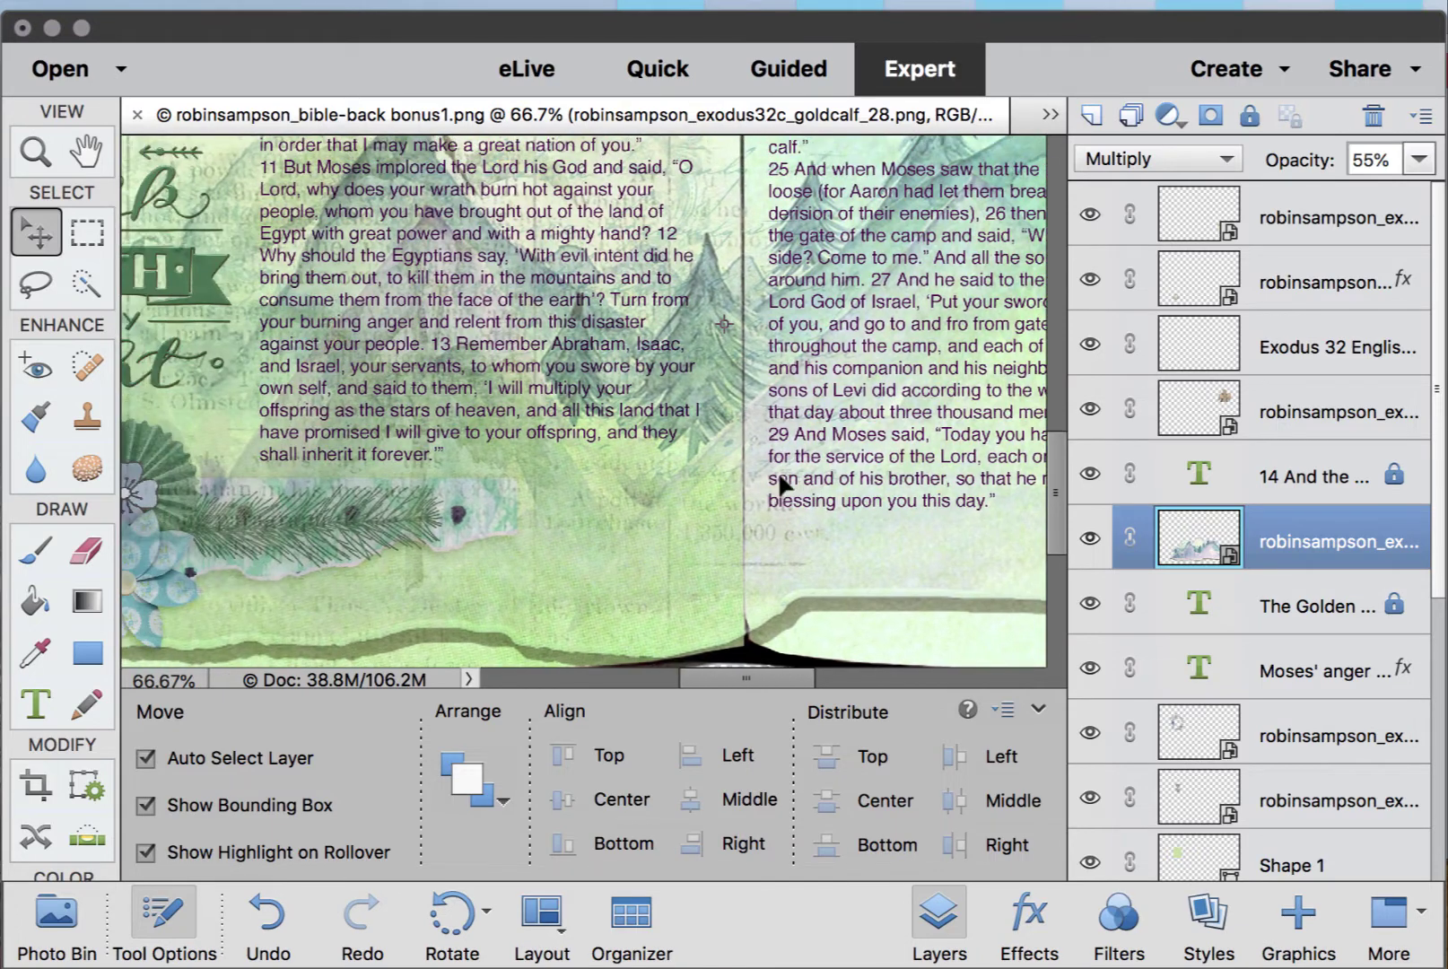
{"action": "scroll", "coordinate": [779, 471], "scroll_direction": "up", "scroll_amount": 1}
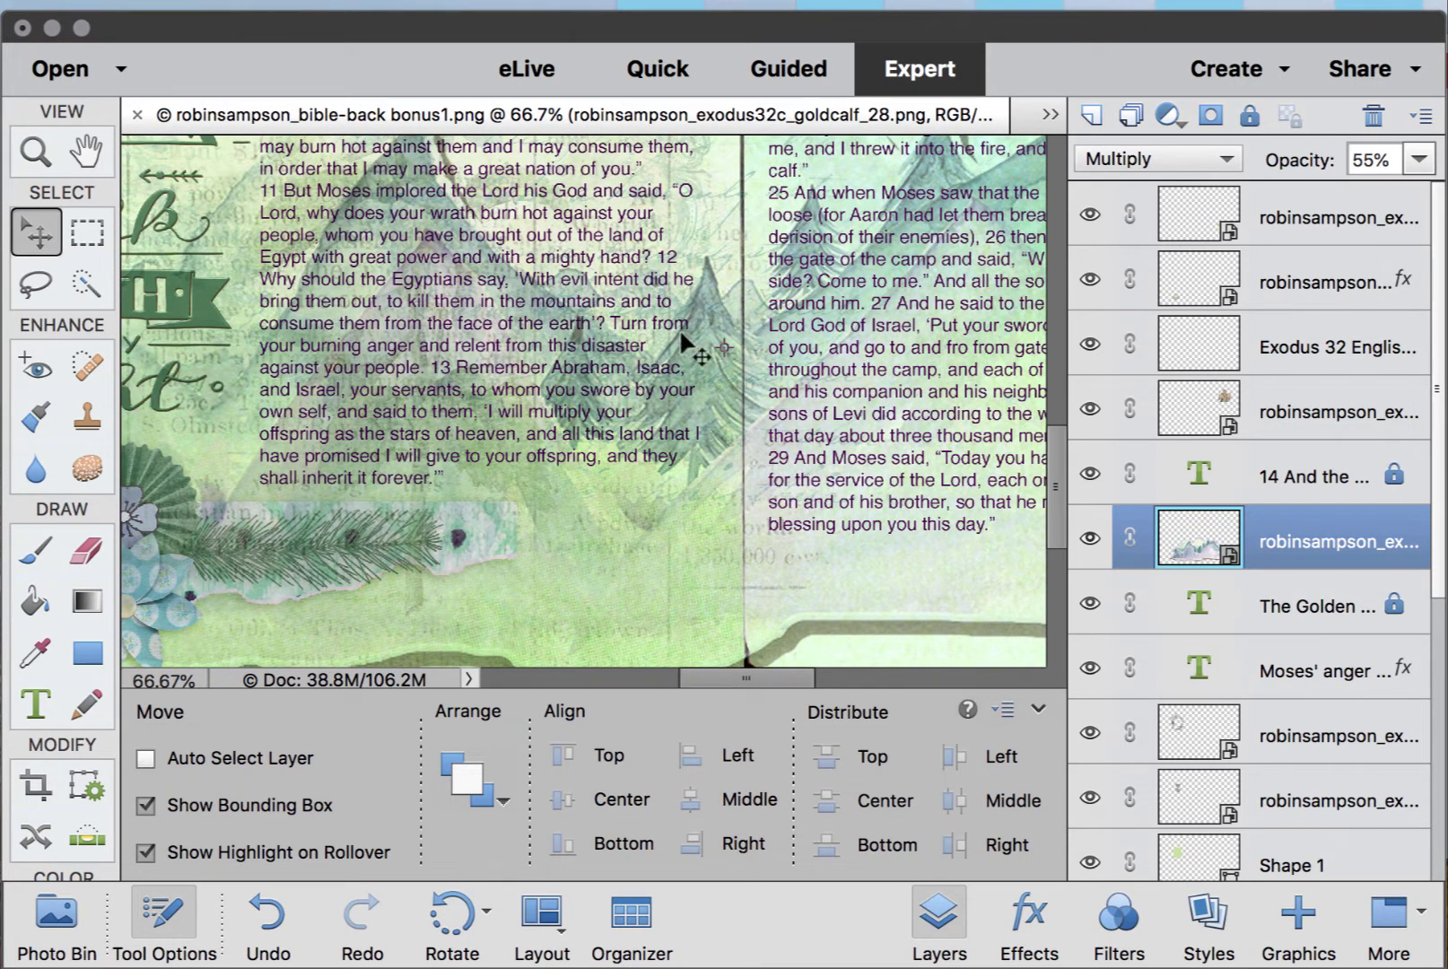
{"action": "key", "text": "super+minus"}
{"action": "key", "text": "super+minus"}
{"action": "key", "text": "super+minus"}
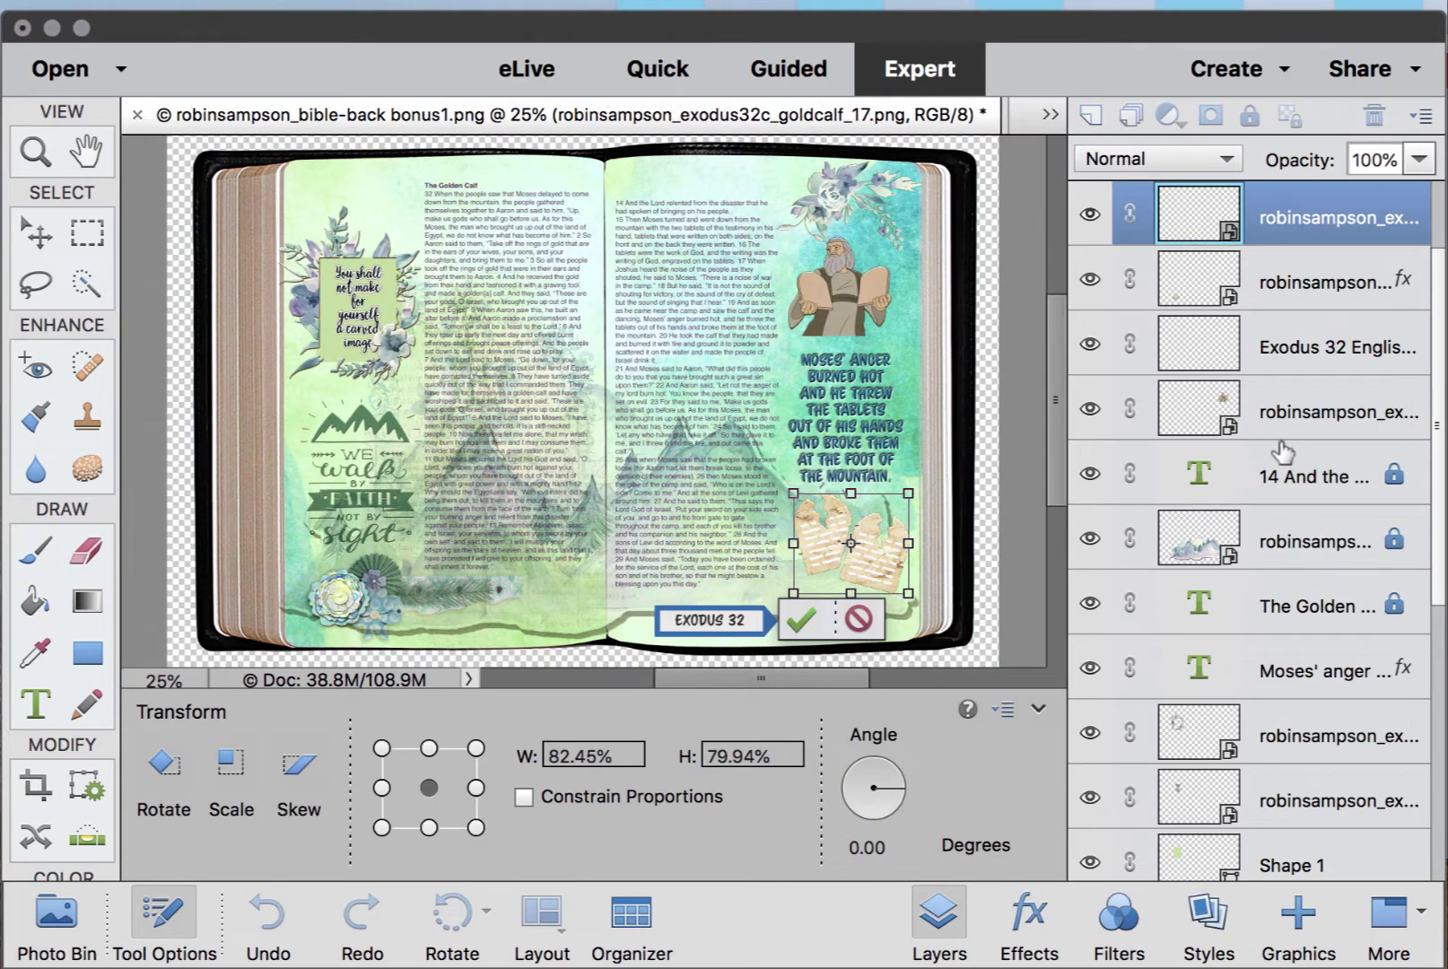
- Commit the broken tablets' resize at 82.45% width and 79.94% height, and unlock the mountain landscape layer
{"action": "key", "text": "Return"}
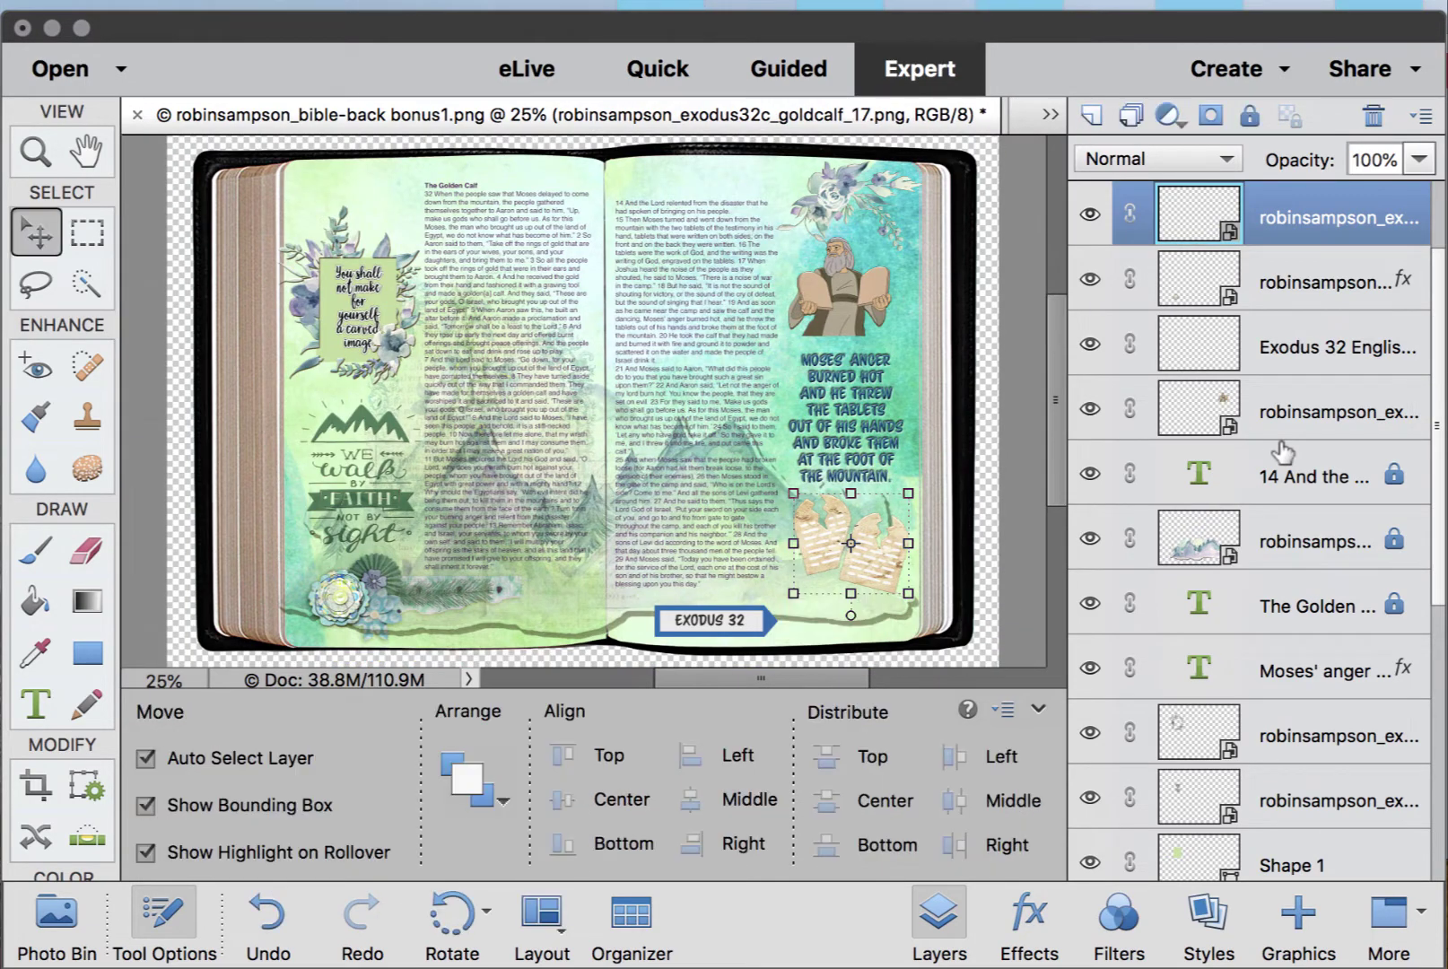
{"action": "left_click", "coordinate": [1301, 543]}
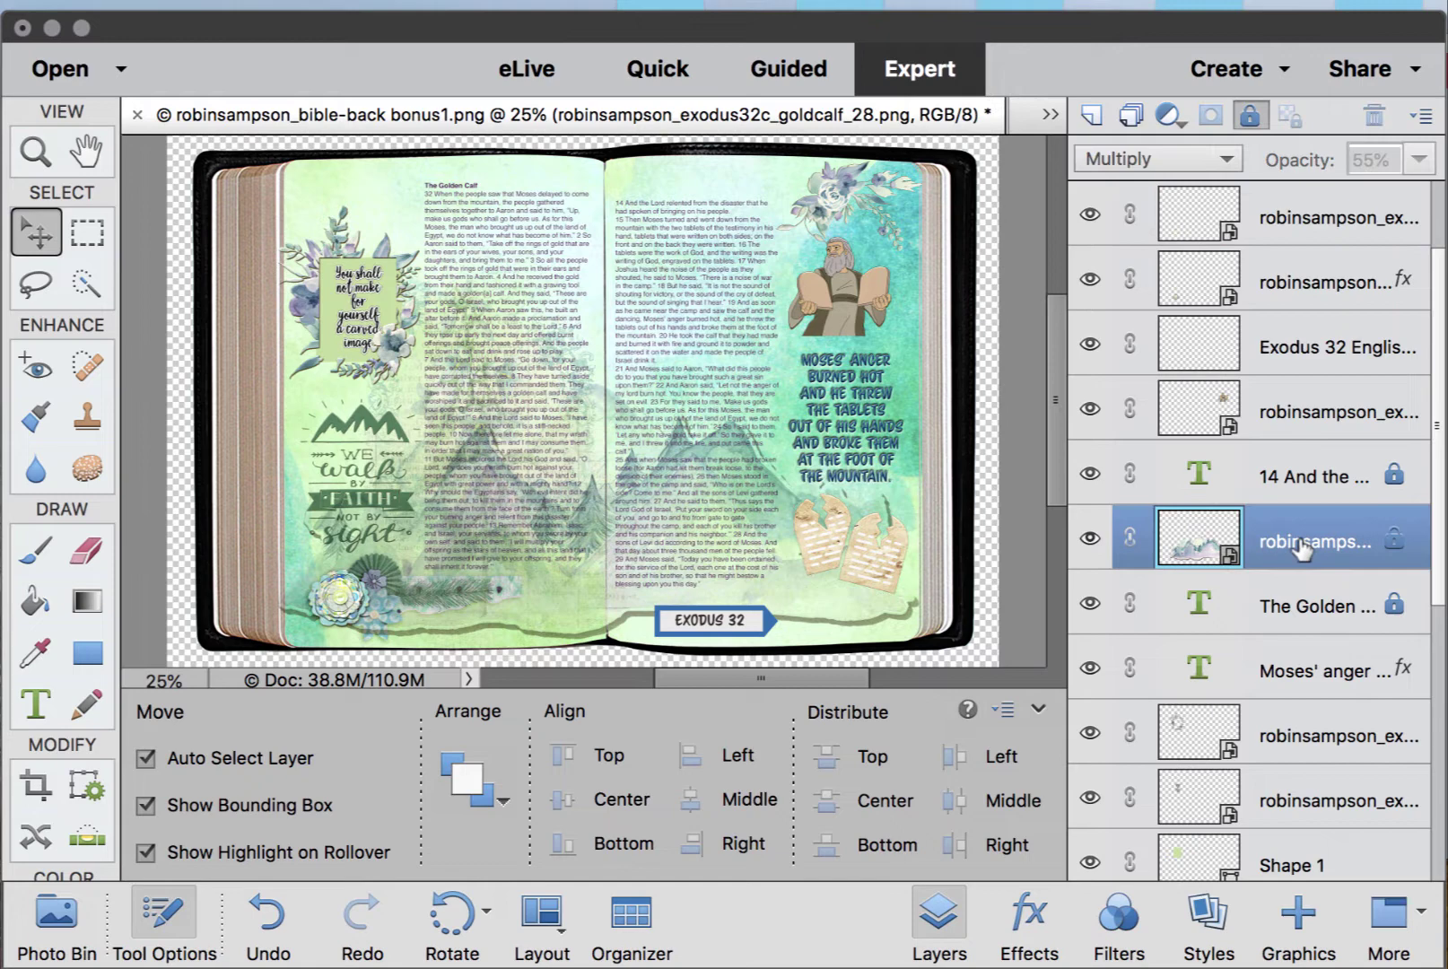
{"action": "left_click", "coordinate": [1391, 540]}
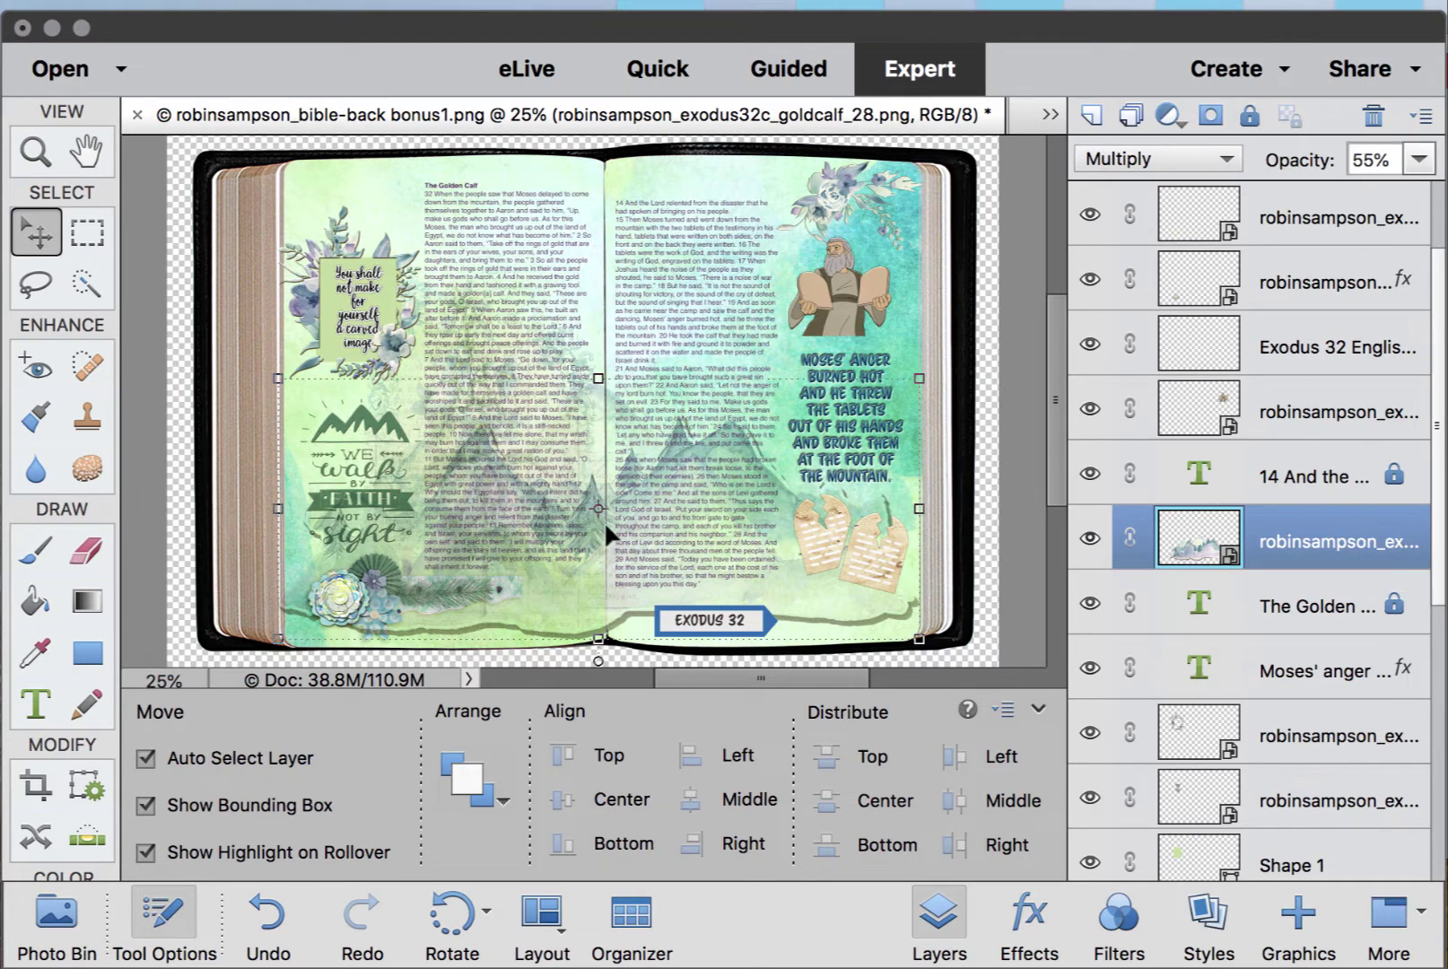
- Examine the mountain landscape's lower edge around the Exodus 32 label and beneath the broken tablets up close
{"action": "scroll", "coordinate": [604, 520], "scroll_direction": "down", "scroll_amount": 2}
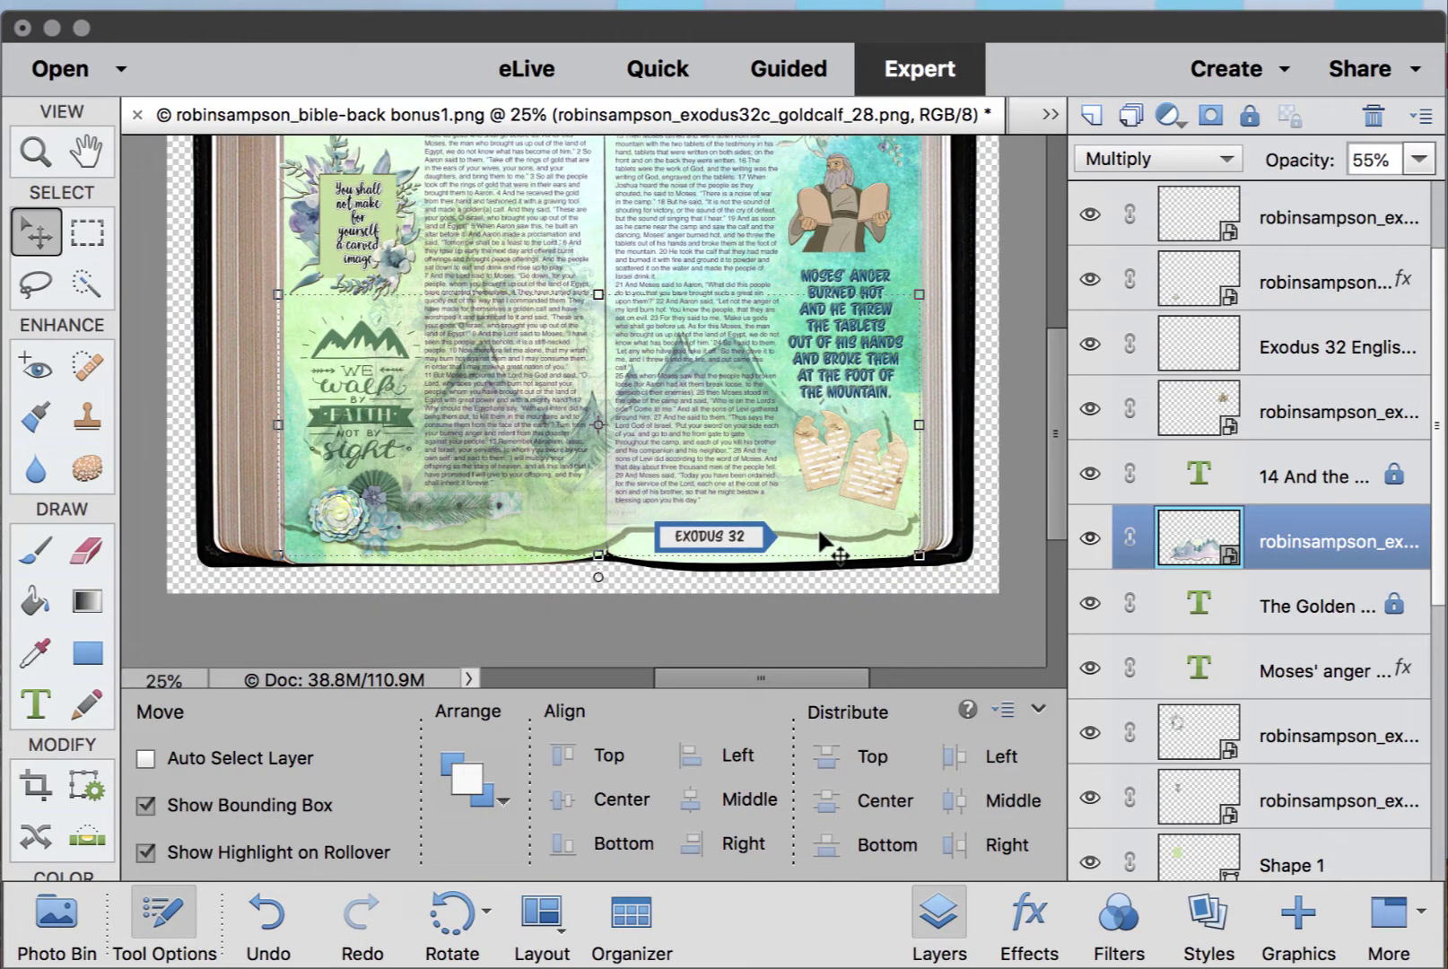
{"action": "key", "text": "super+equal"}
{"action": "key", "text": "super+equal"}
{"action": "key", "text": "super+equal"}
{"action": "key", "text": "super+equal"}
{"action": "scroll", "coordinate": [821, 538], "scroll_direction": "down", "scroll_amount": 1}
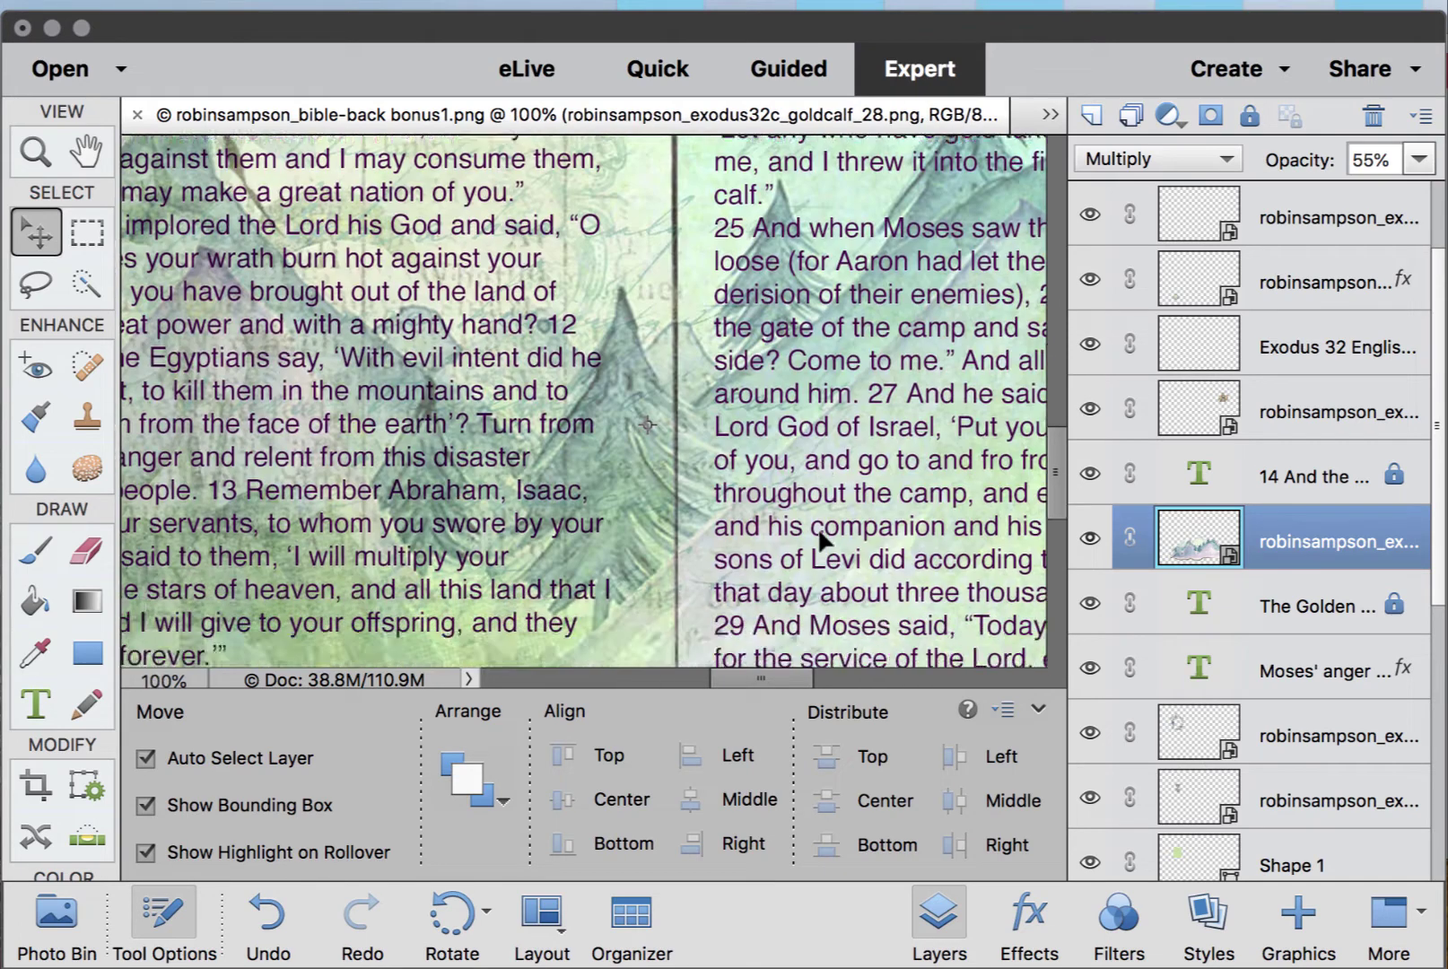
{"action": "scroll", "coordinate": [819, 538], "scroll_direction": "down", "scroll_amount": 5}
{"action": "scroll", "coordinate": [819, 539], "scroll_direction": "right", "scroll_amount": 8}
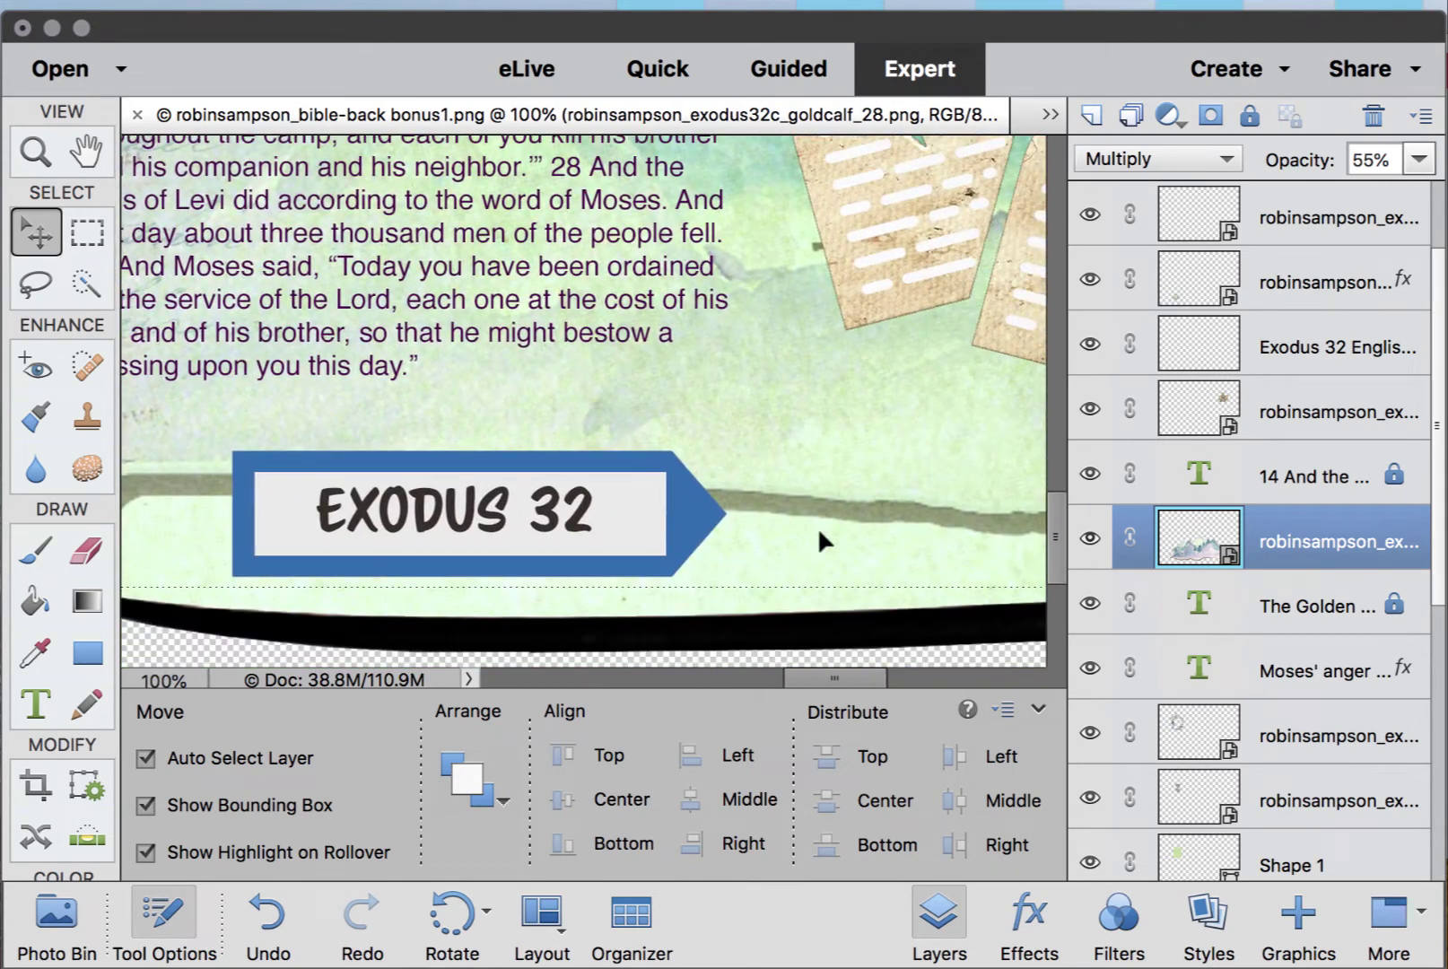
{"action": "scroll", "coordinate": [820, 538], "scroll_direction": "right", "scroll_amount": 10}
{"action": "scroll", "coordinate": [820, 538], "scroll_direction": "up", "scroll_amount": 1}
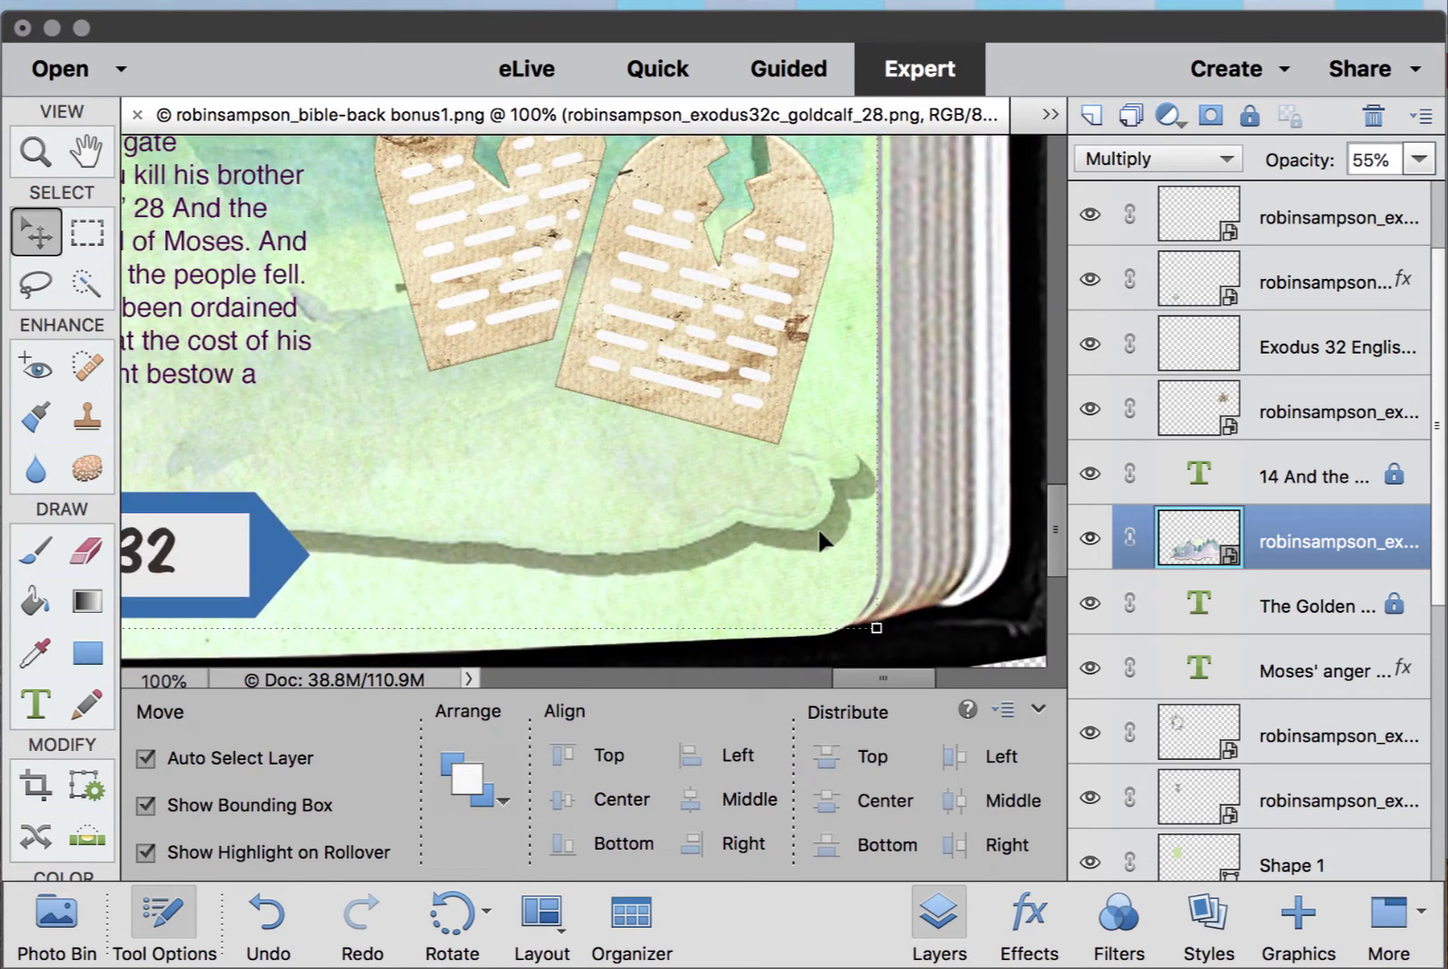
{"action": "scroll", "coordinate": [821, 539], "scroll_direction": "left", "scroll_amount": 5}
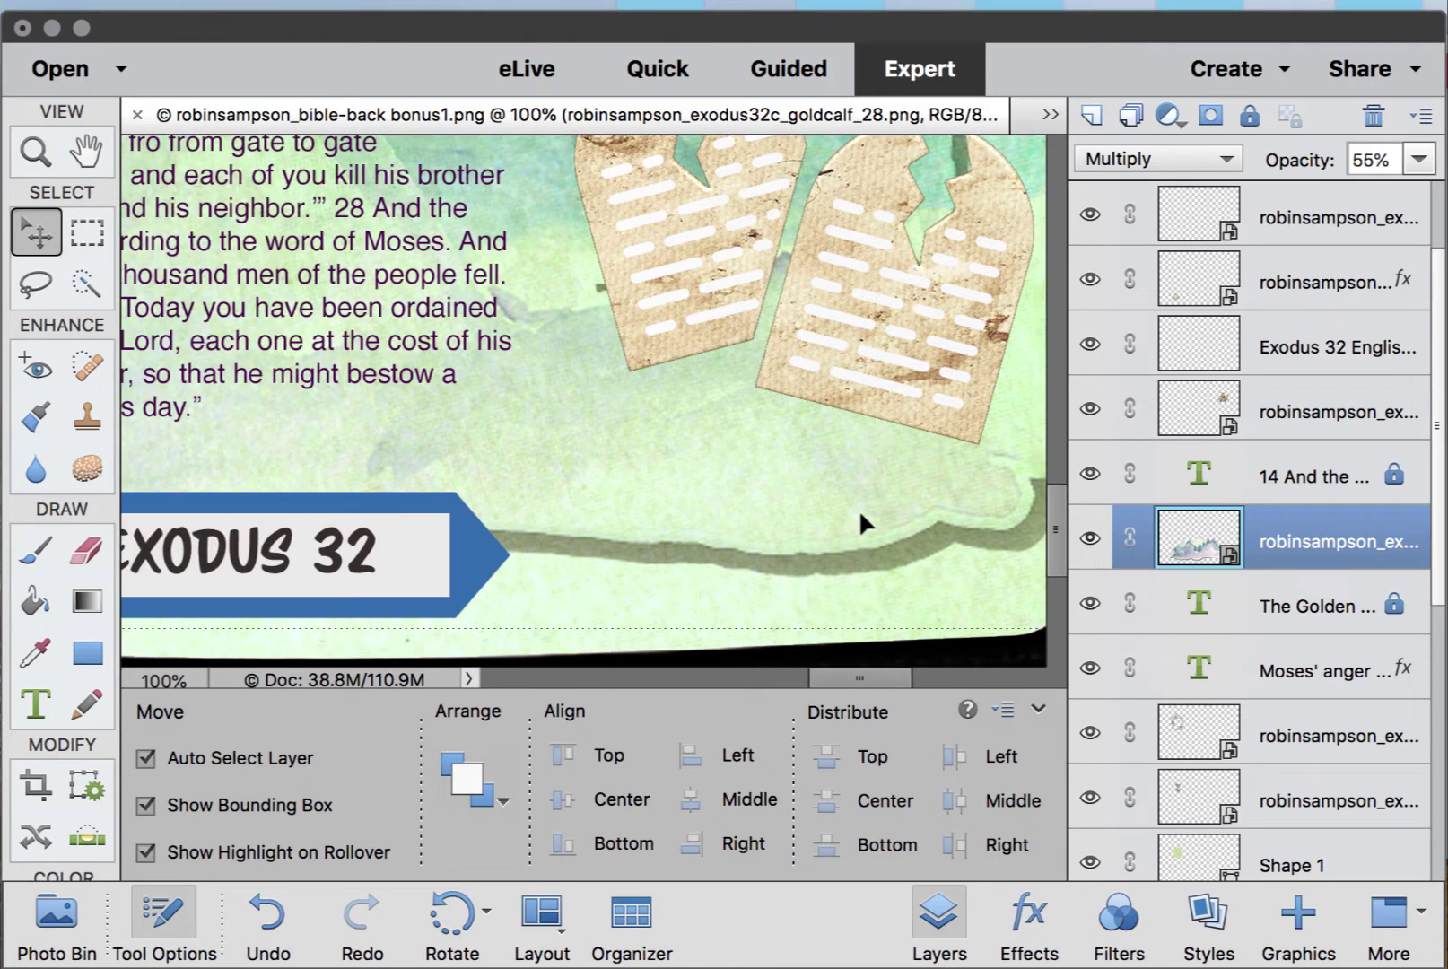
- Simplify the mountain landscape layer and duplicate it, leaving only the copy visible for erasing
{"action": "left_click", "coordinate": [93, 557]}
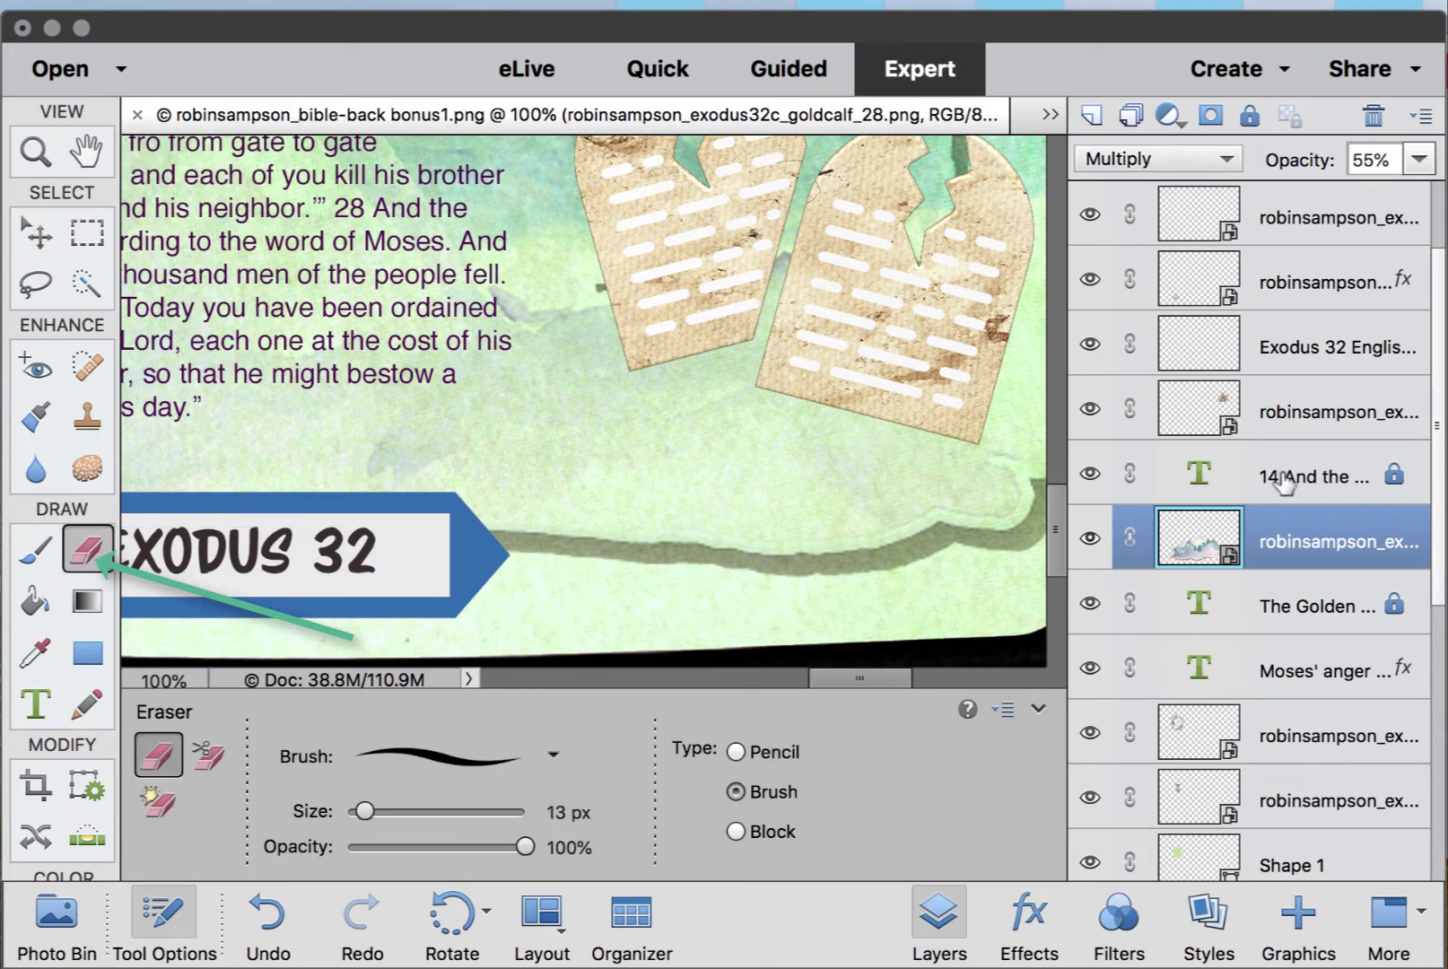
{"action": "right_click", "coordinate": [1271, 535]}
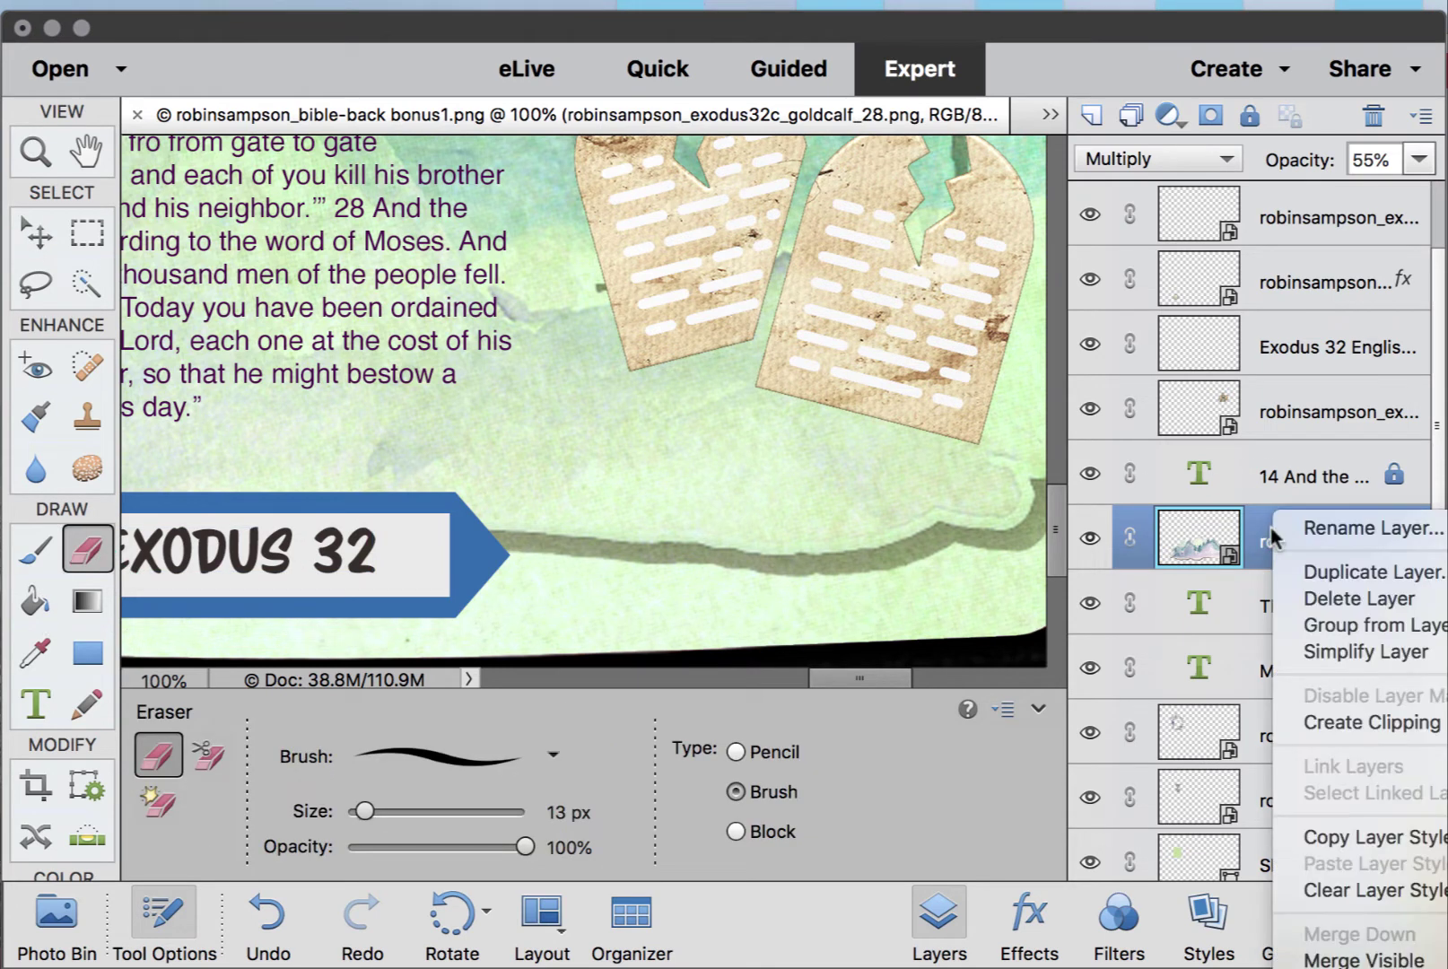
{"action": "left_click", "coordinate": [1327, 654]}
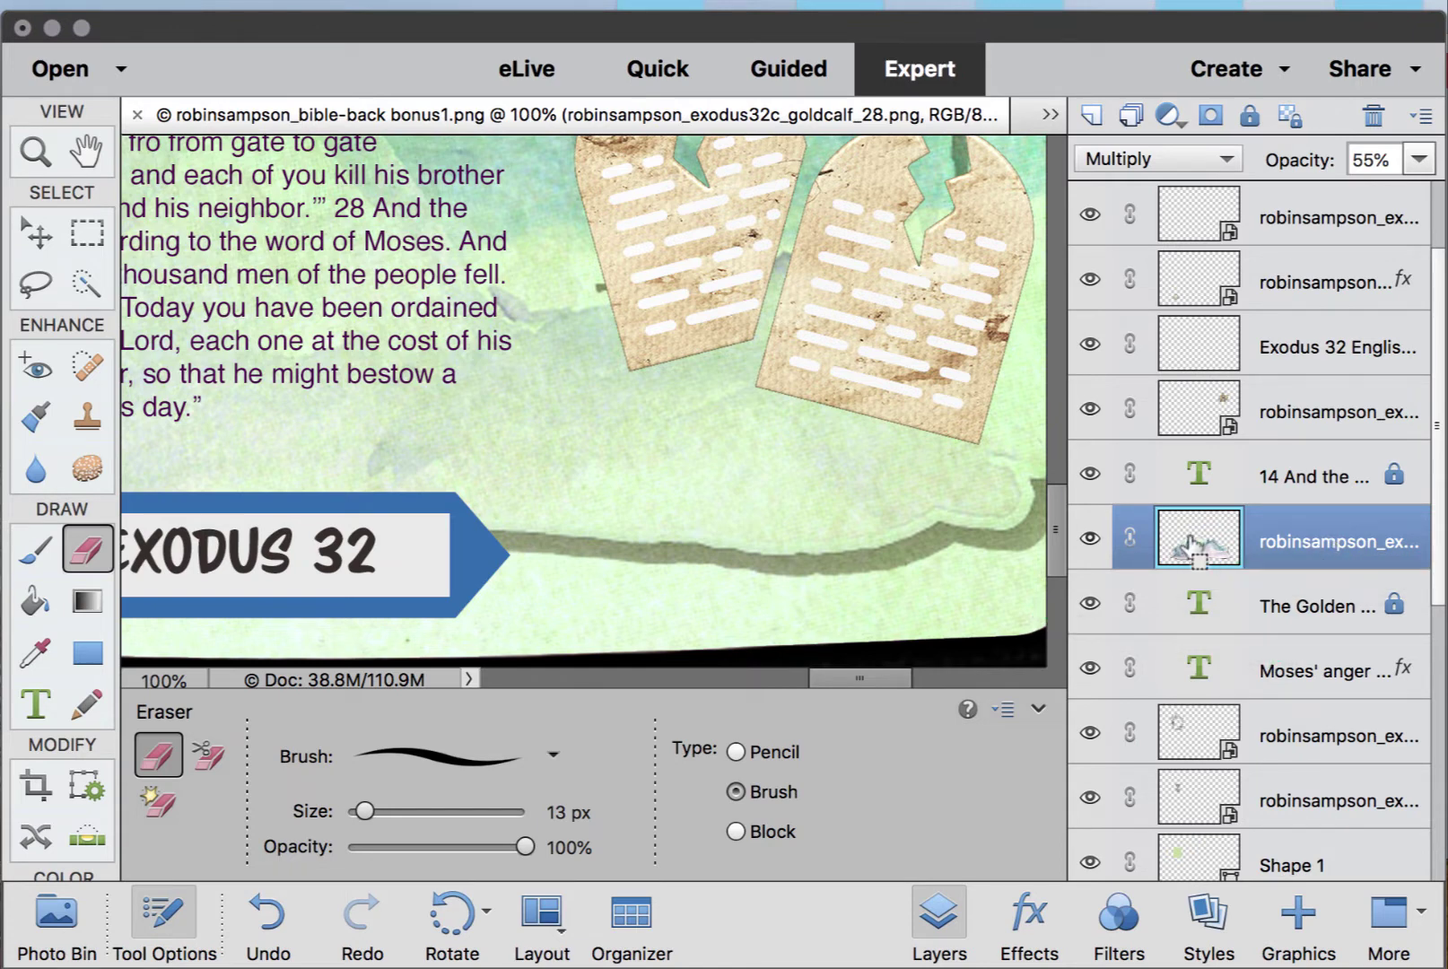
{"action": "key", "text": "super+j"}
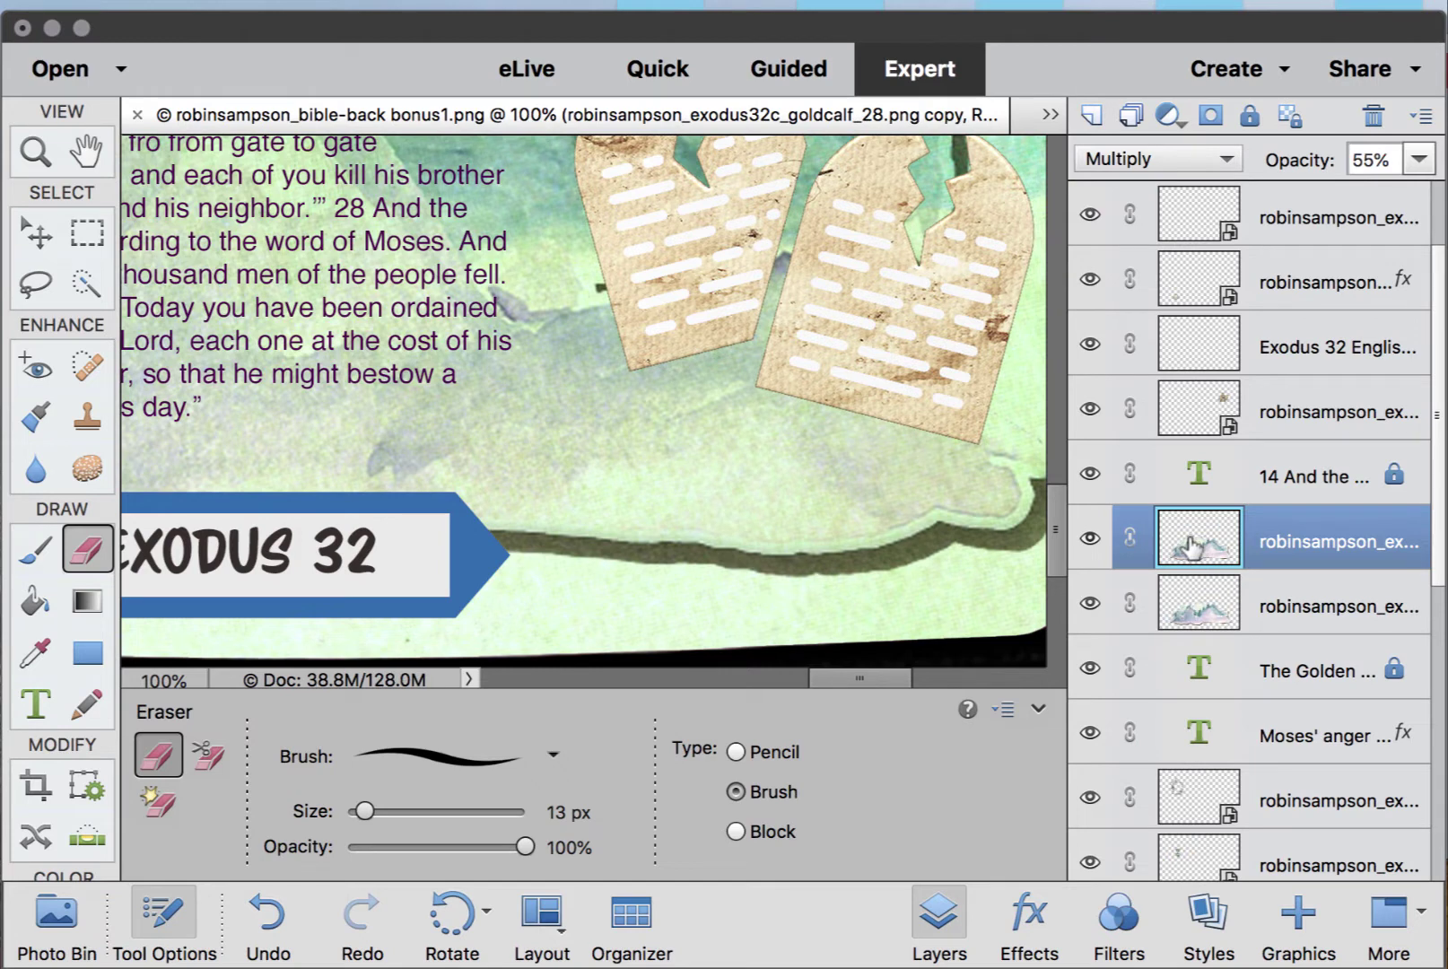
{"action": "left_click", "coordinate": [1089, 606]}
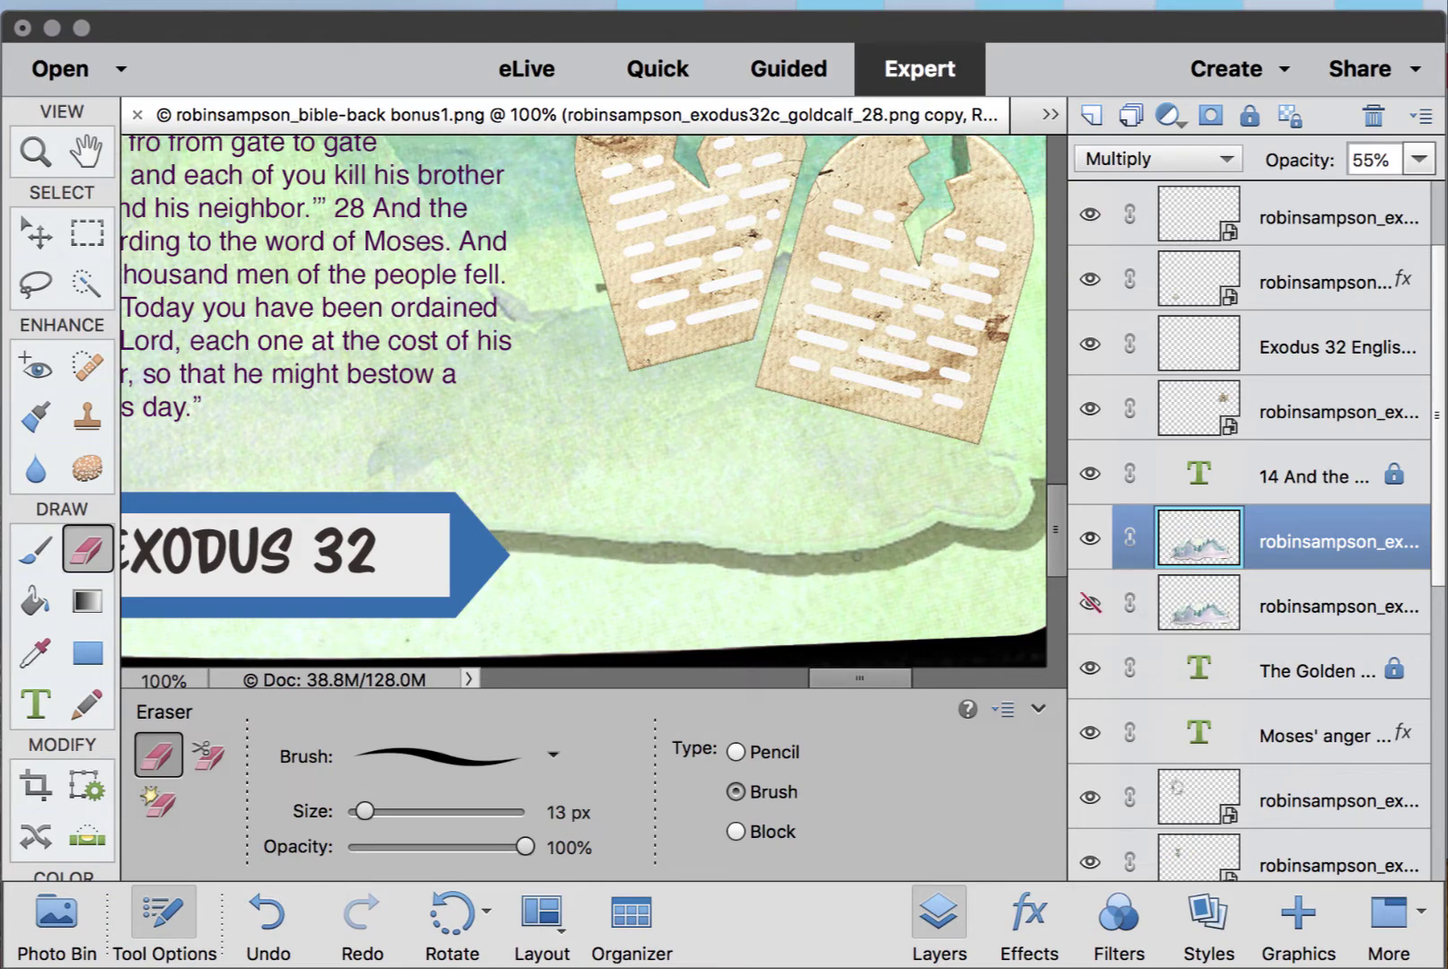
- Raise the landscape copy three places in the layer stack and erase along its dark lower edge beneath the tablets with a 28 px eraser
{"action": "scroll", "coordinate": [857, 557], "scroll_direction": "right", "scroll_amount": 3}
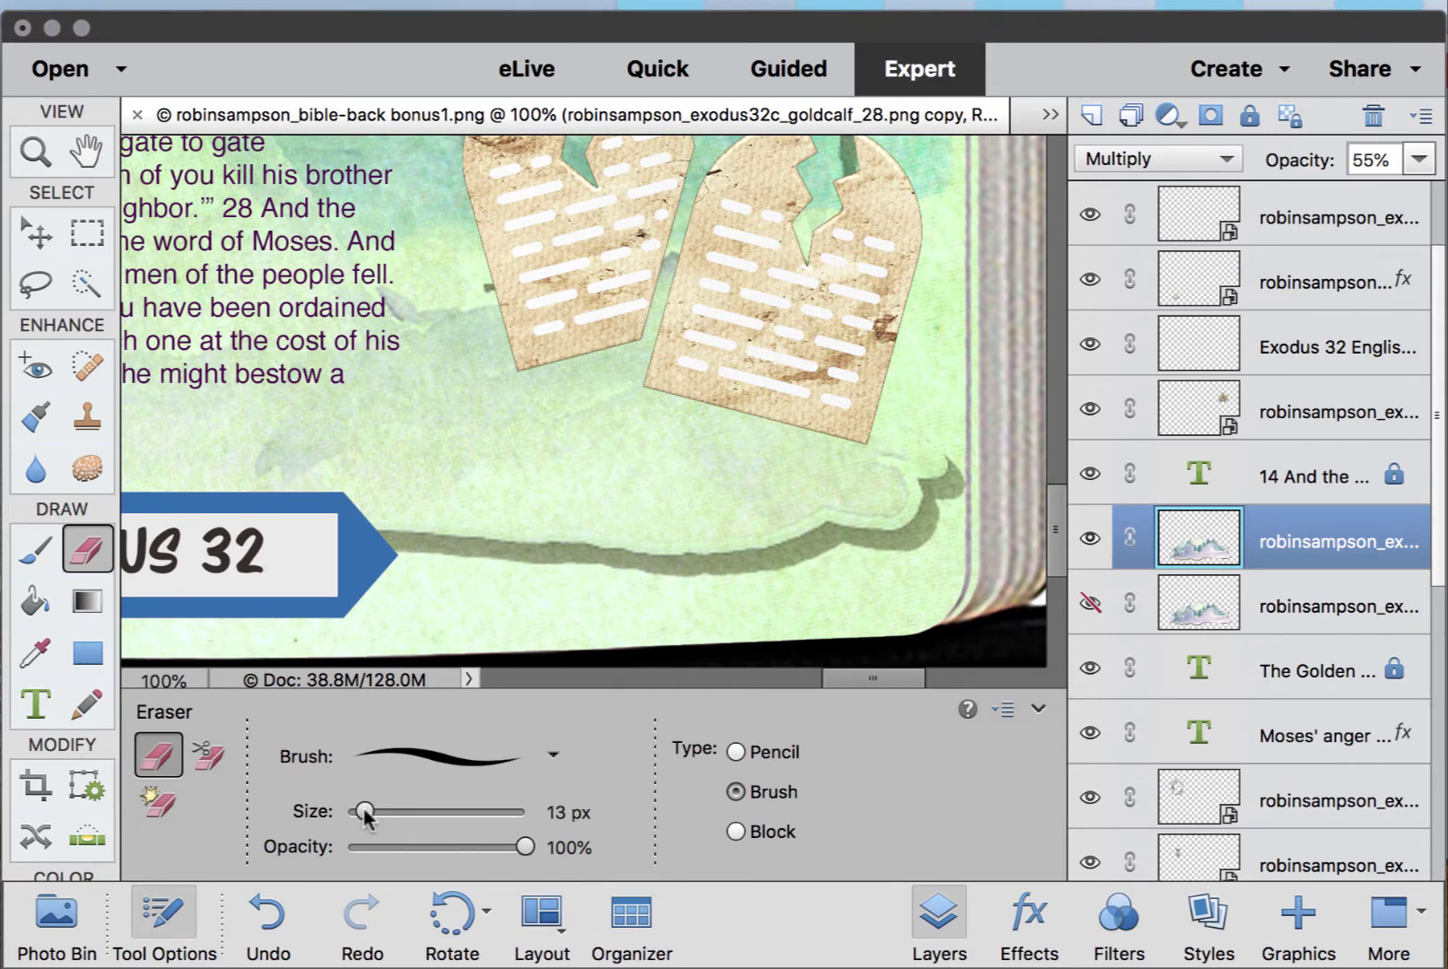
{"action": "left_click_drag", "start_coordinate": [365, 814], "coordinate": [387, 814]}
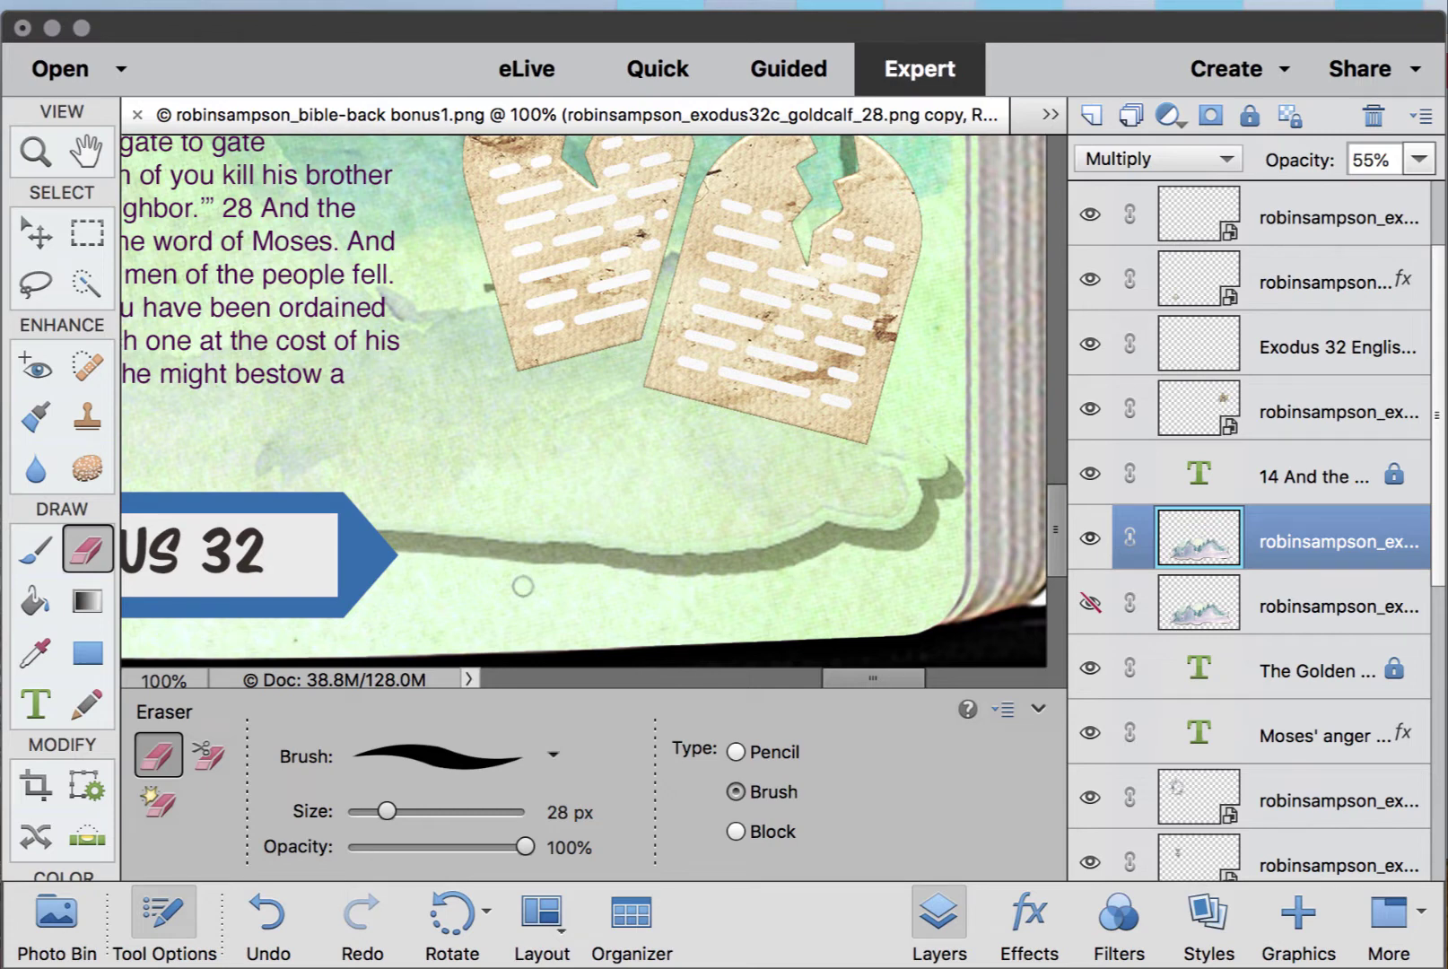
{"action": "key", "text": "super+bracketright"}
{"action": "key", "text": "super+bracketright"}
{"action": "key", "text": "super+bracketright"}
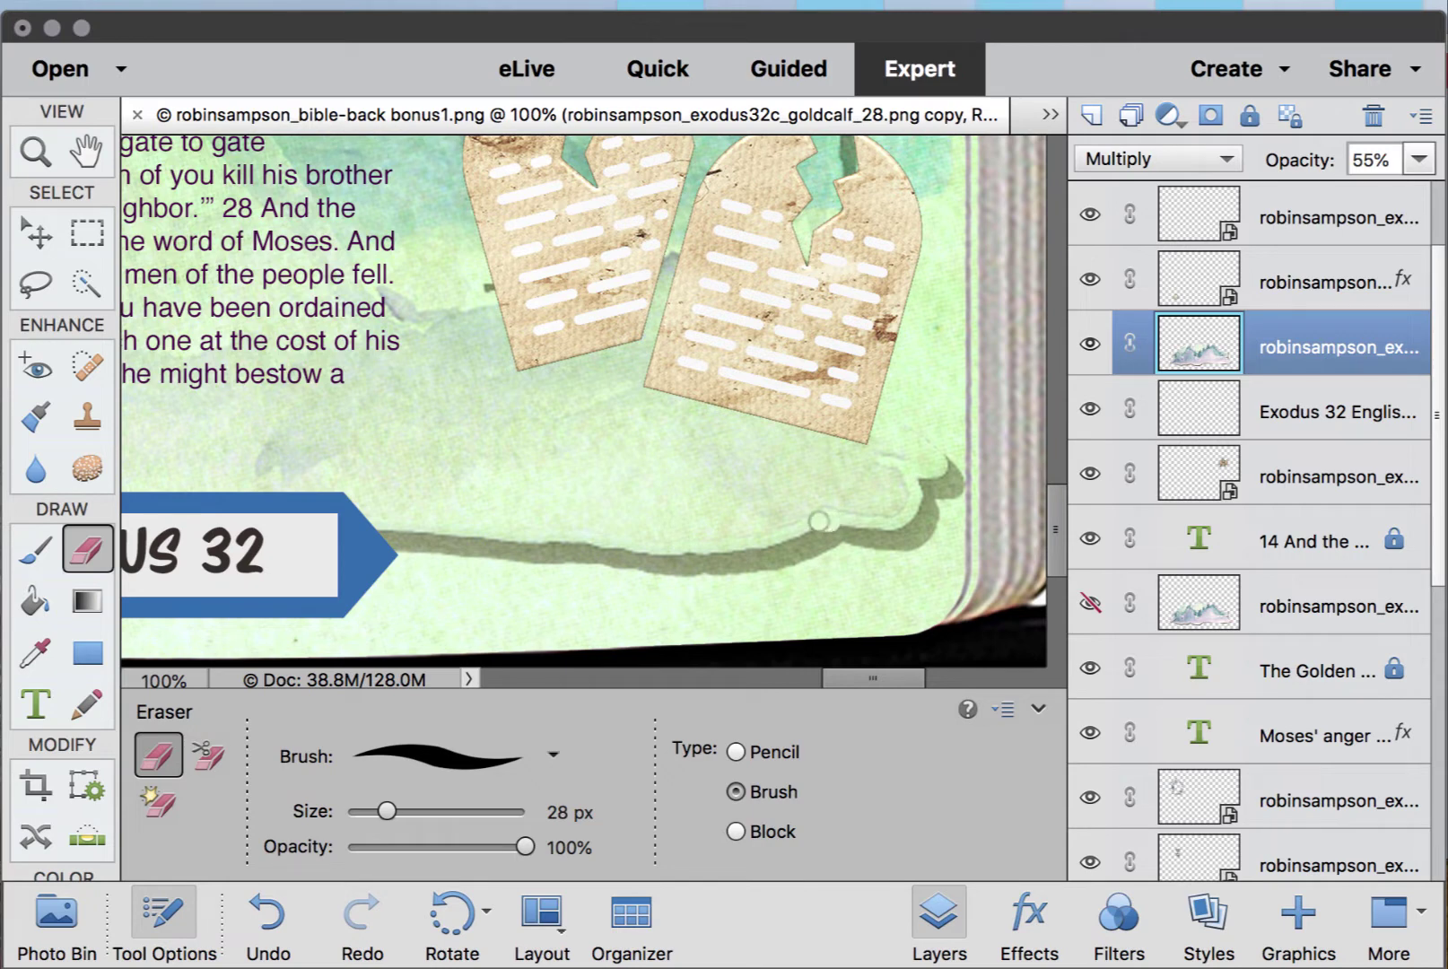
{"action": "mouse_move", "coordinate": [819, 521]}
{"action": "left_mouse_down"}
{"action": "mouse_move", "coordinate": [700, 568]}
{"action": "mouse_move", "coordinate": [878, 524]}
{"action": "mouse_move", "coordinate": [929, 478]}
{"action": "left_mouse_up"}
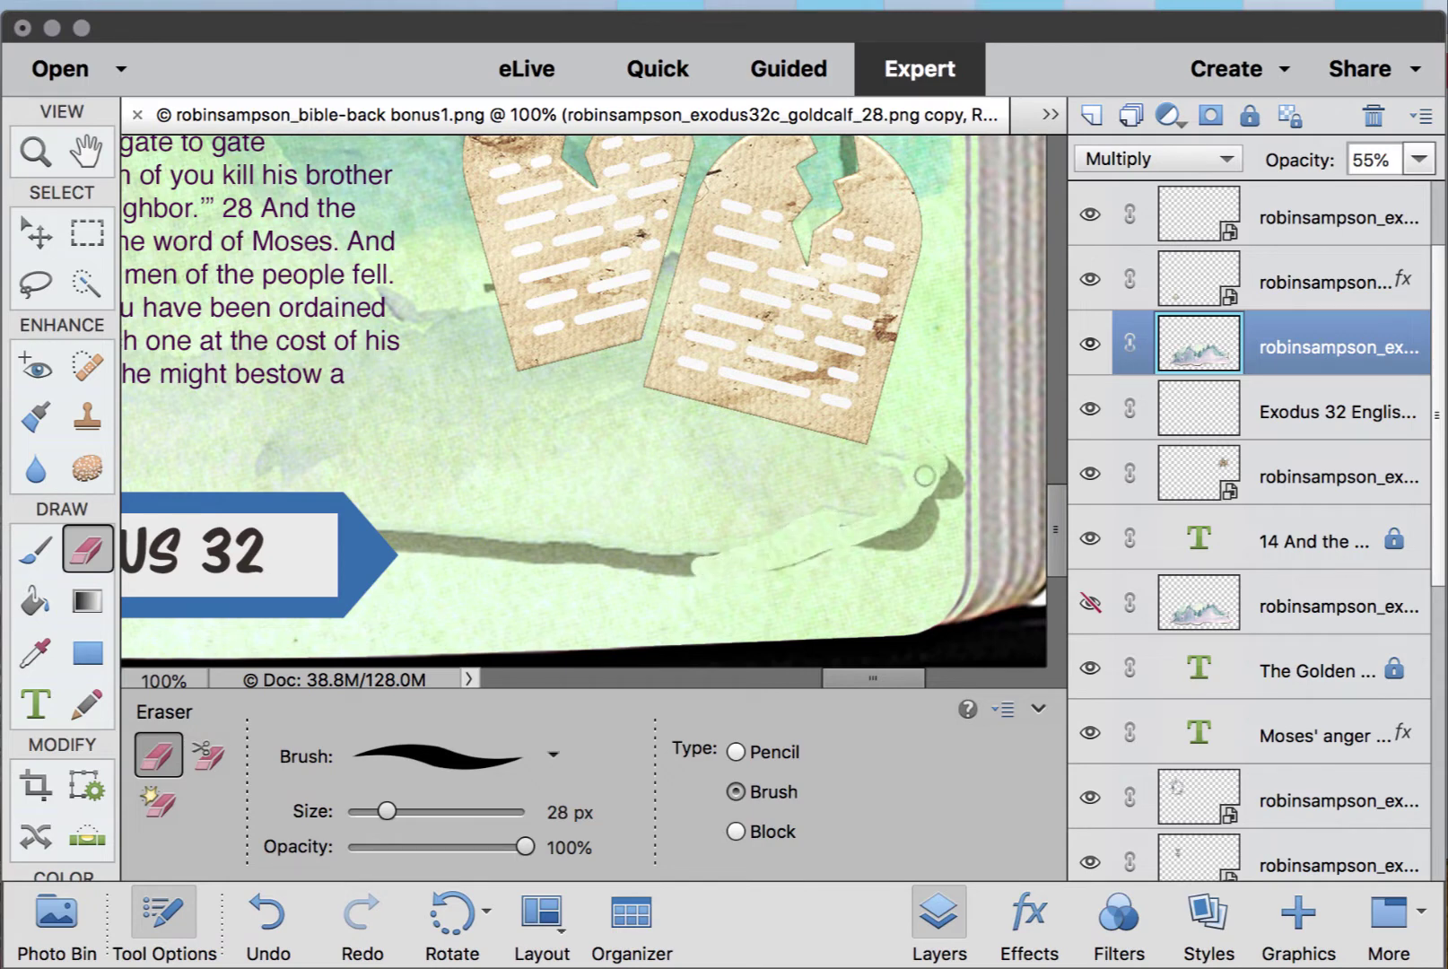
- Enlarge the eraser to 61 px and erase the rest of the dark edge between the Exodus 32 label and the page's outer edge
{"action": "left_click", "coordinate": [427, 811]}
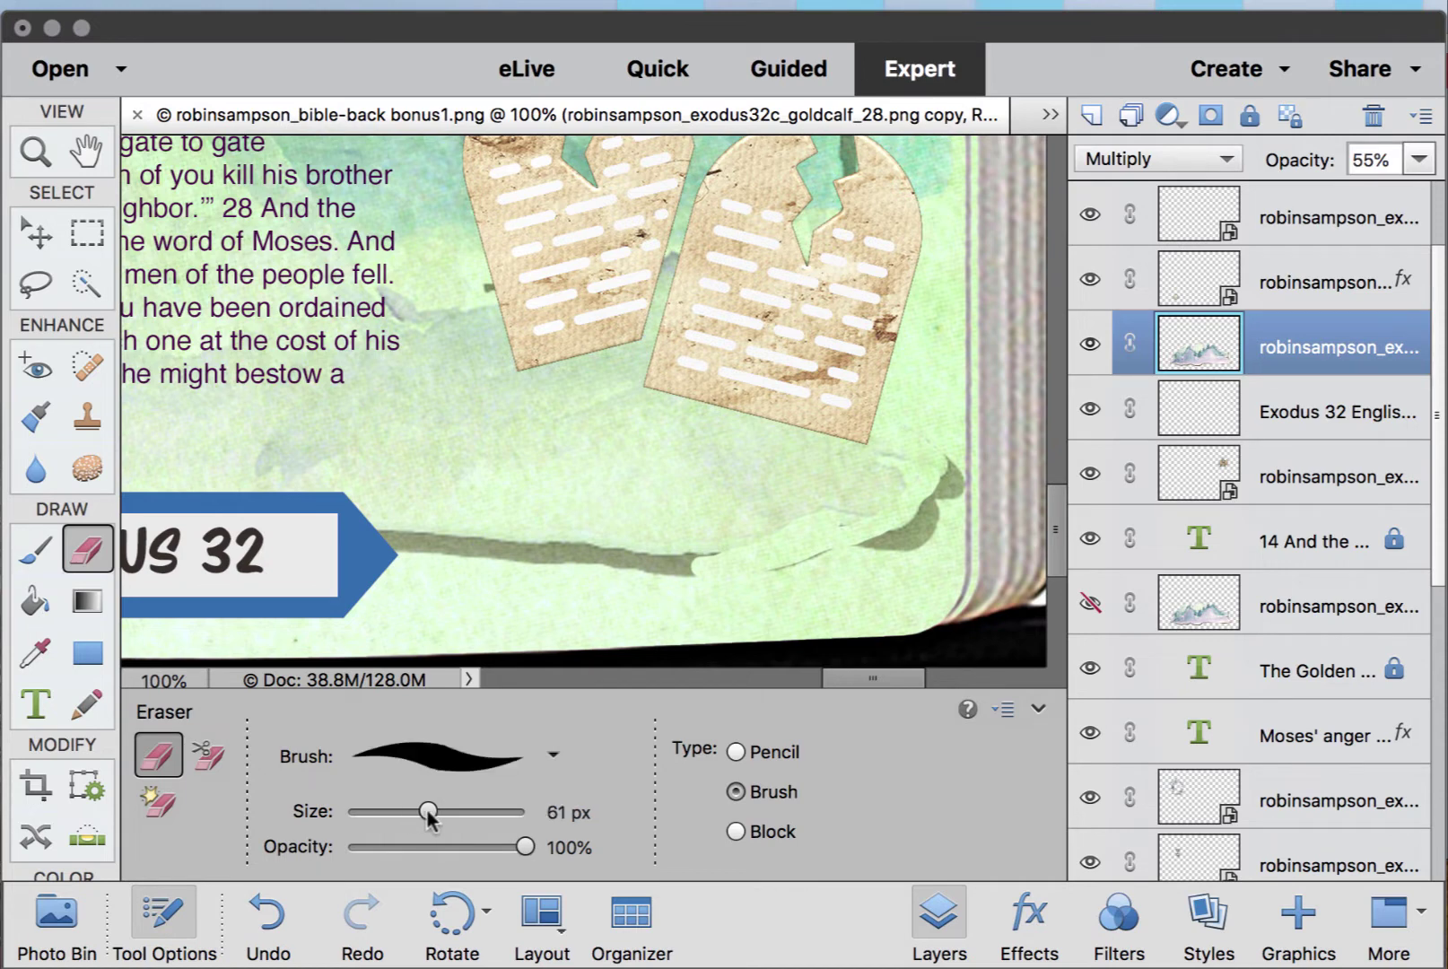
{"action": "mouse_move", "coordinate": [942, 485]}
{"action": "left_mouse_down"}
{"action": "mouse_move", "coordinate": [881, 547]}
{"action": "mouse_move", "coordinate": [944, 469]}
{"action": "mouse_move", "coordinate": [928, 518]}
{"action": "mouse_move", "coordinate": [919, 488]}
{"action": "left_mouse_up"}
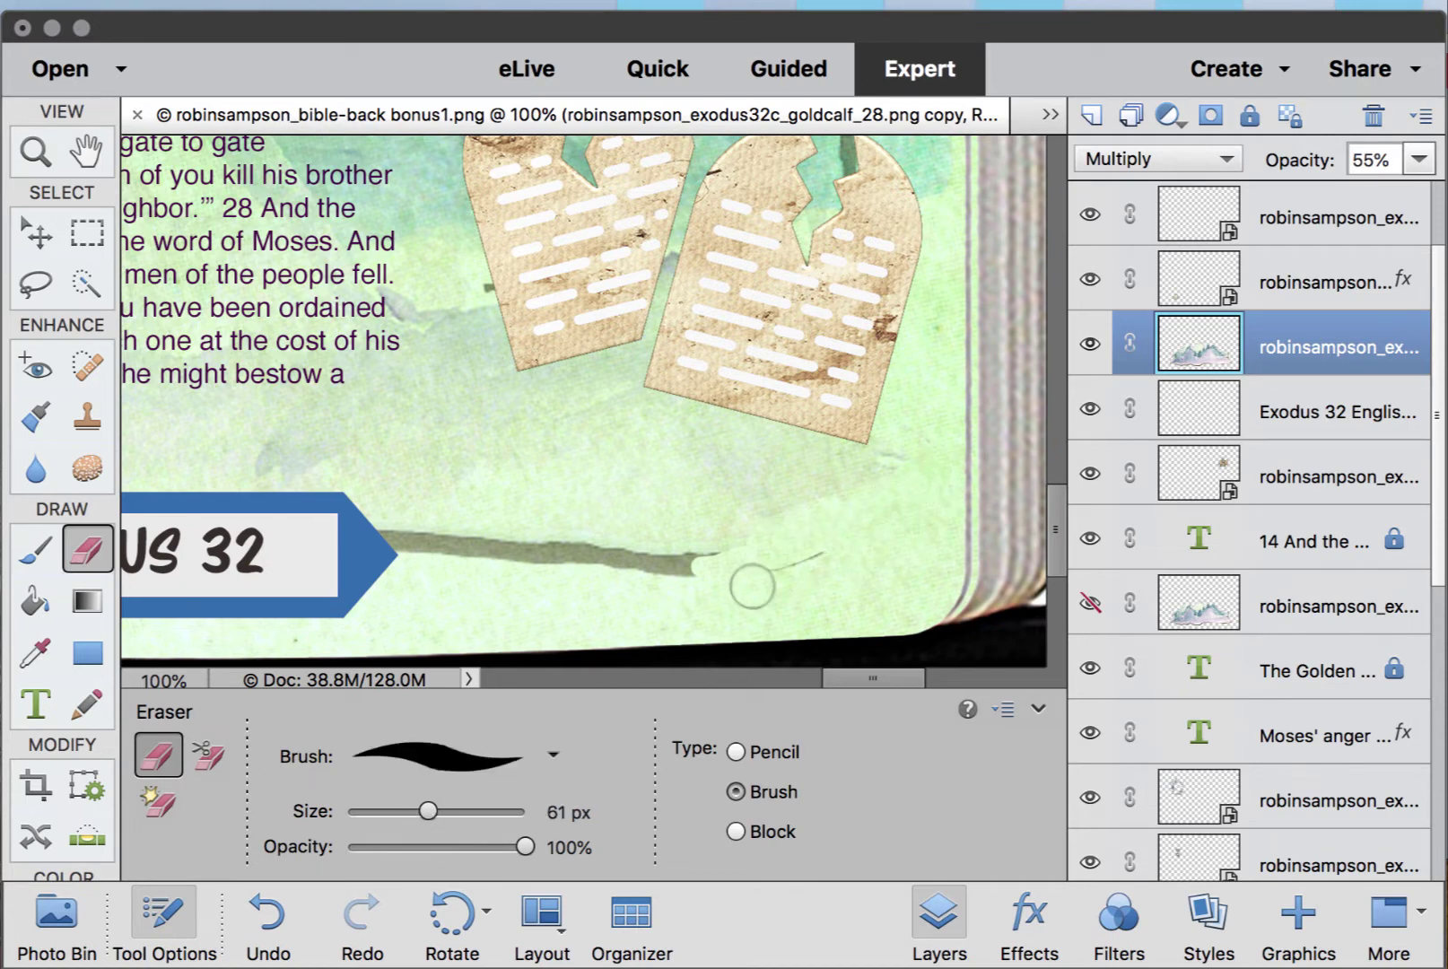
{"action": "mouse_move", "coordinate": [752, 587]}
{"action": "left_mouse_down"}
{"action": "mouse_move", "coordinate": [935, 463]}
{"action": "mouse_move", "coordinate": [835, 526]}
{"action": "mouse_move", "coordinate": [691, 579]}
{"action": "mouse_move", "coordinate": [692, 558]}
{"action": "mouse_move", "coordinate": [766, 551]}
{"action": "mouse_move", "coordinate": [591, 563]}
{"action": "mouse_move", "coordinate": [733, 560]}
{"action": "mouse_move", "coordinate": [526, 540]}
{"action": "mouse_move", "coordinate": [653, 558]}
{"action": "left_mouse_up"}
- Group the Exodus 32 text with its arrow label and move the group up over the scripture, clear of the landscape's lower edge
{"action": "scroll", "coordinate": [526, 542], "scroll_direction": "left", "scroll_amount": 5}
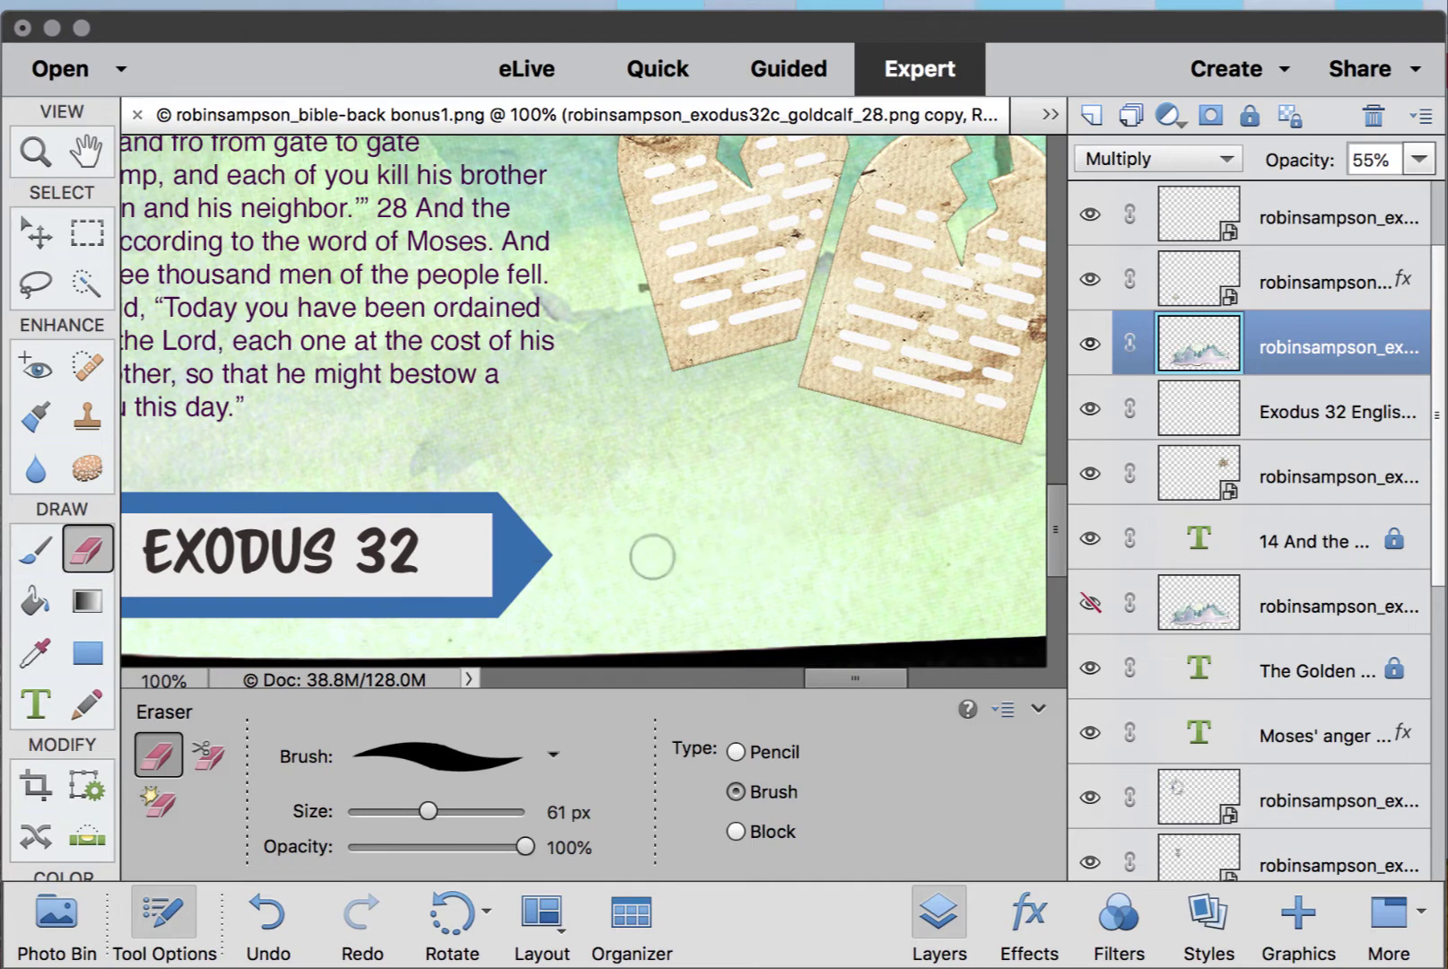
{"action": "scroll", "coordinate": [585, 518], "scroll_direction": "left", "scroll_amount": 12}
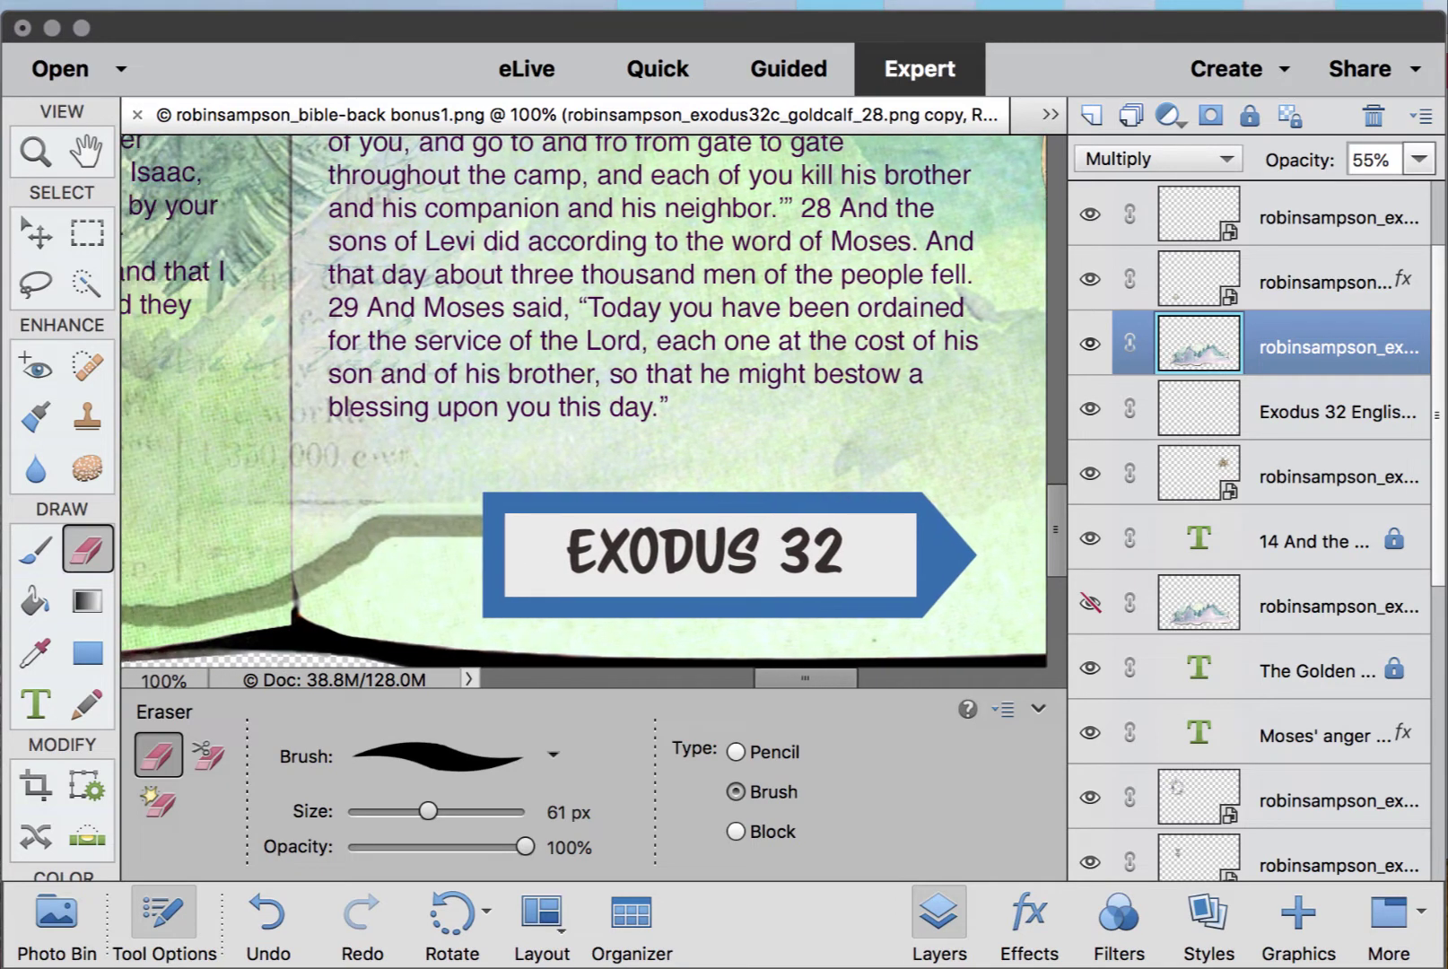
{"action": "left_click", "coordinate": [40, 235]}
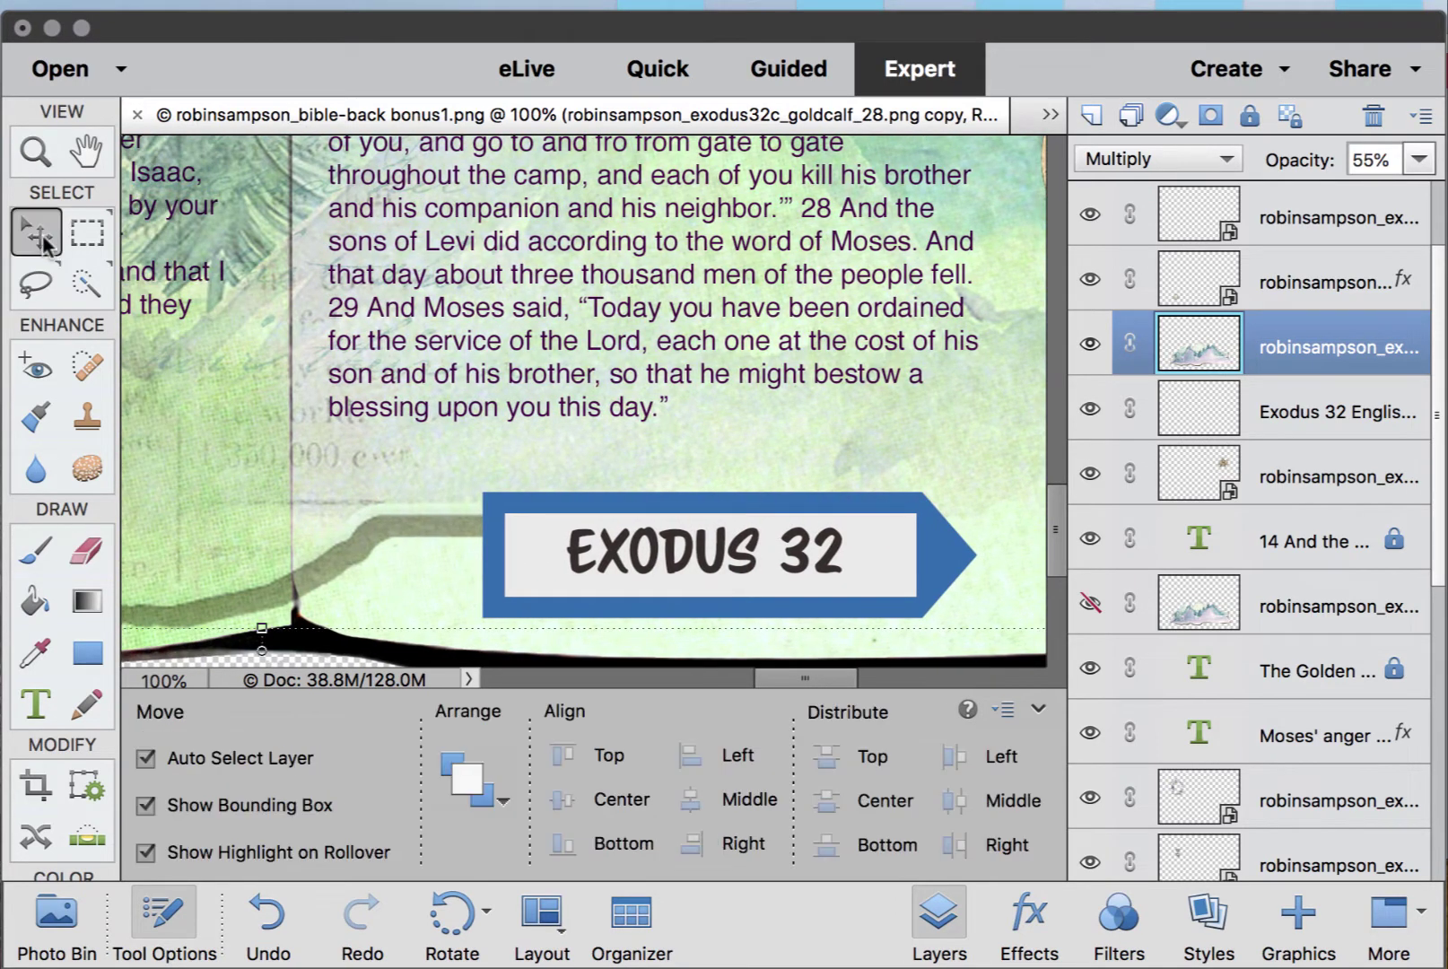
{"action": "left_click", "coordinate": [884, 556]}
{"action": "left_click", "coordinate": [830, 559], "text": "shift"}
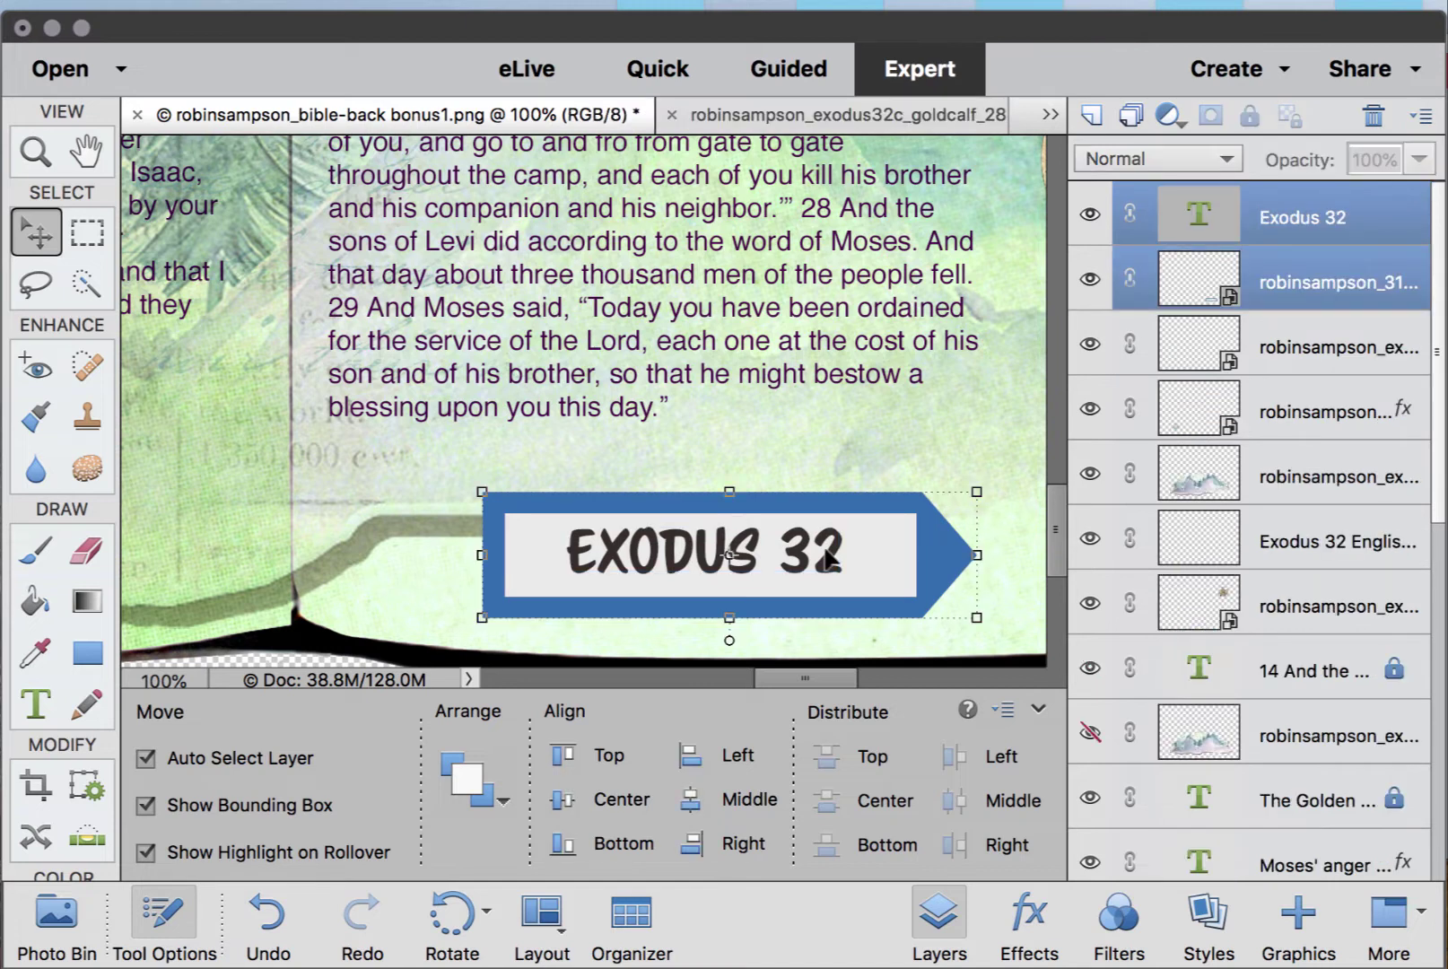
{"action": "key", "text": "super+g"}
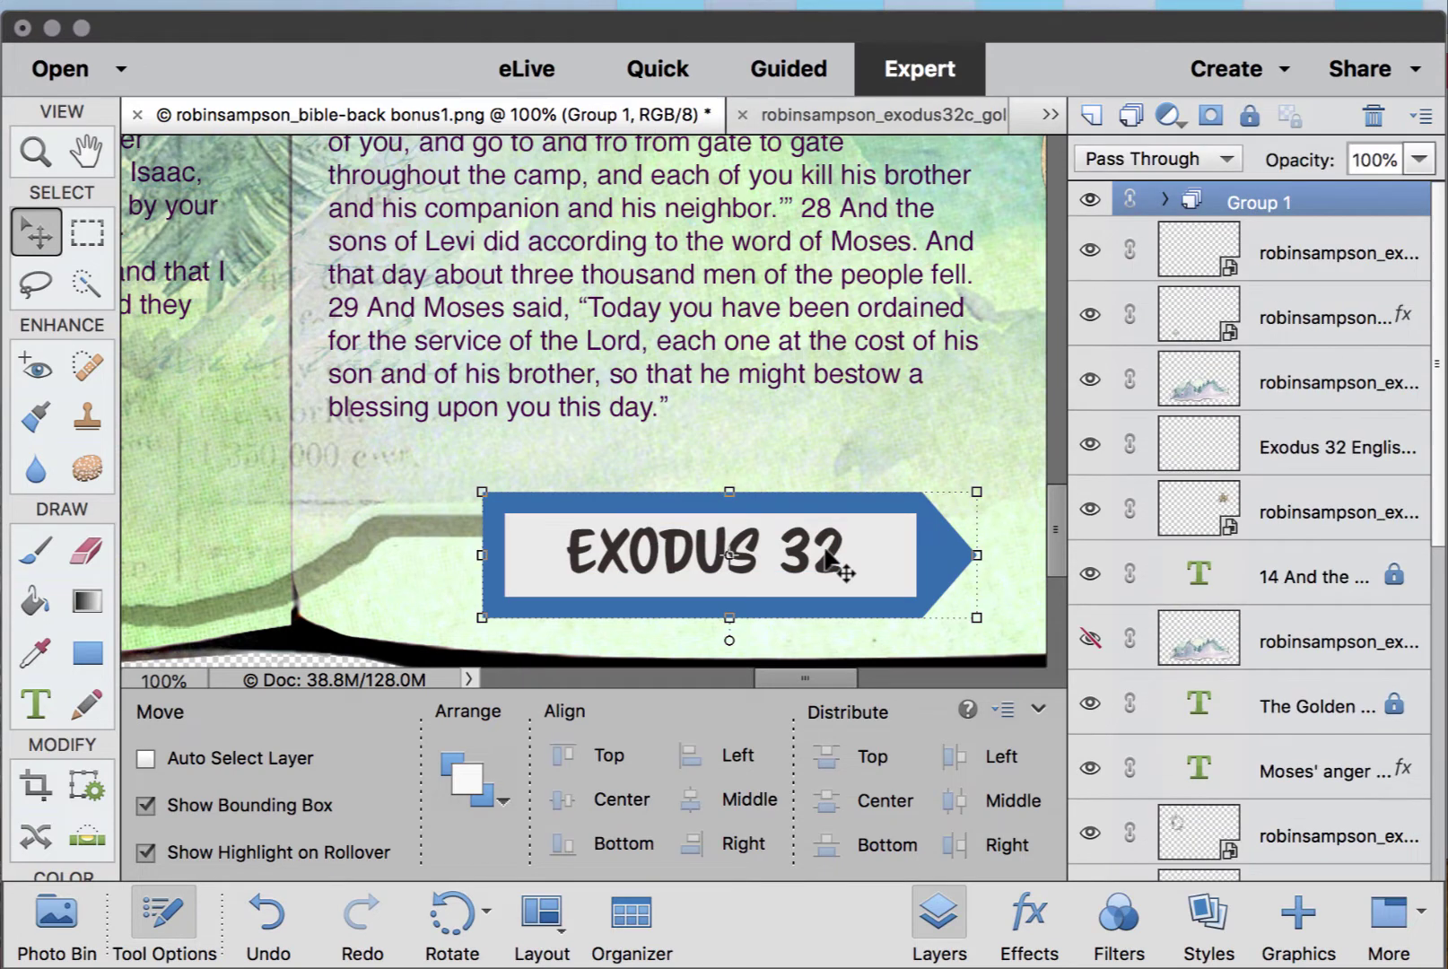
{"action": "left_click_drag", "start_coordinate": [954, 574], "coordinate": [966, 289]}
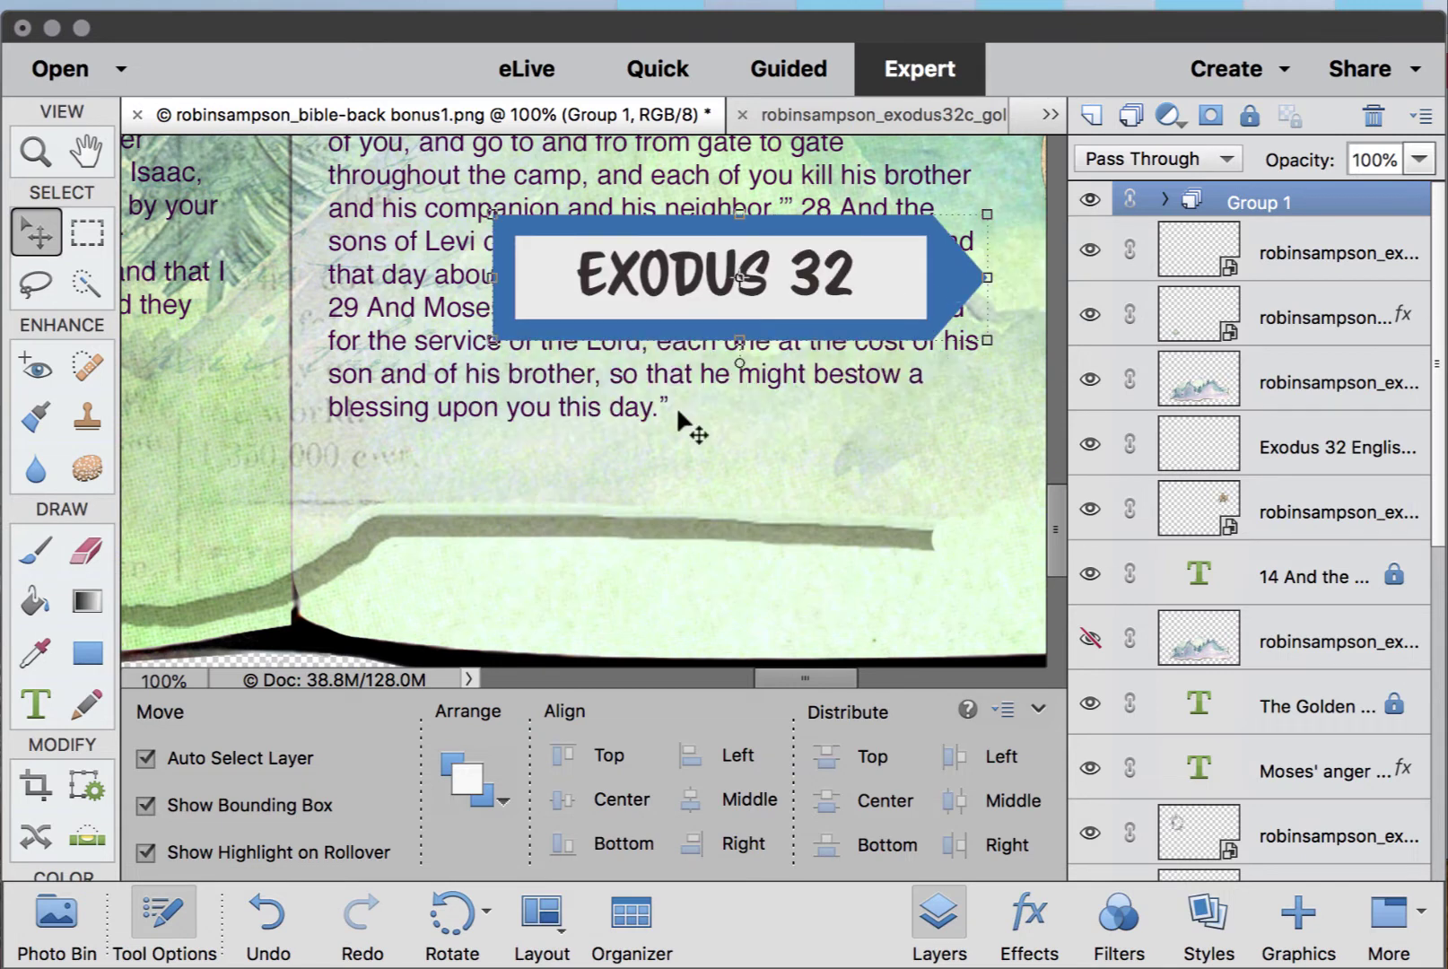
- Erase the landscape copy's dark lower edge on the right page where the Exodus 32 label had been
{"action": "left_click", "coordinate": [708, 533]}
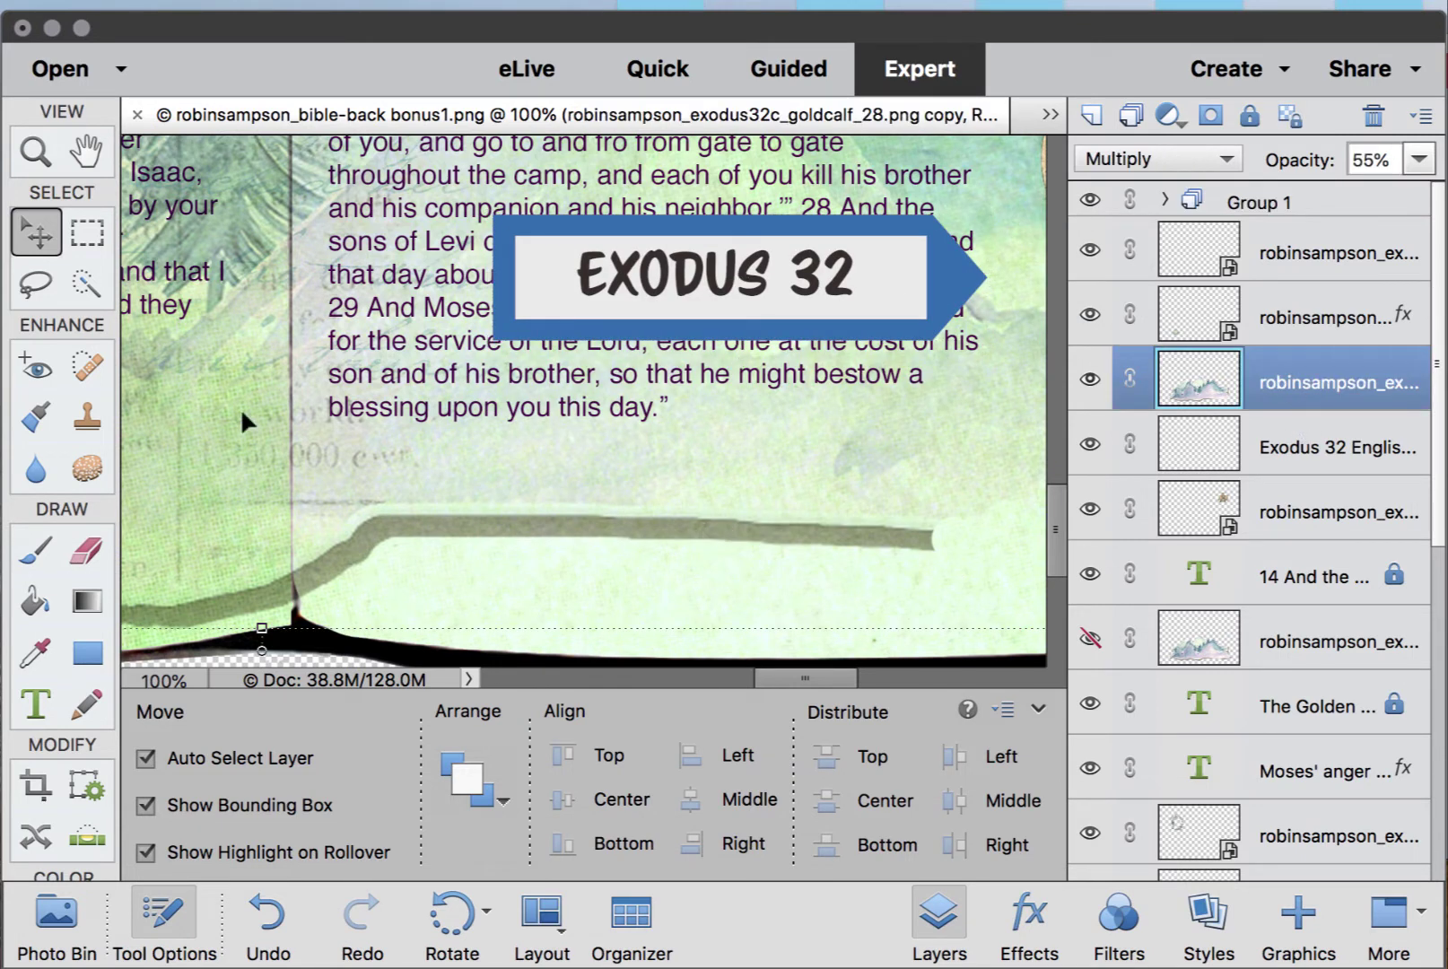
{"action": "left_click", "coordinate": [87, 552]}
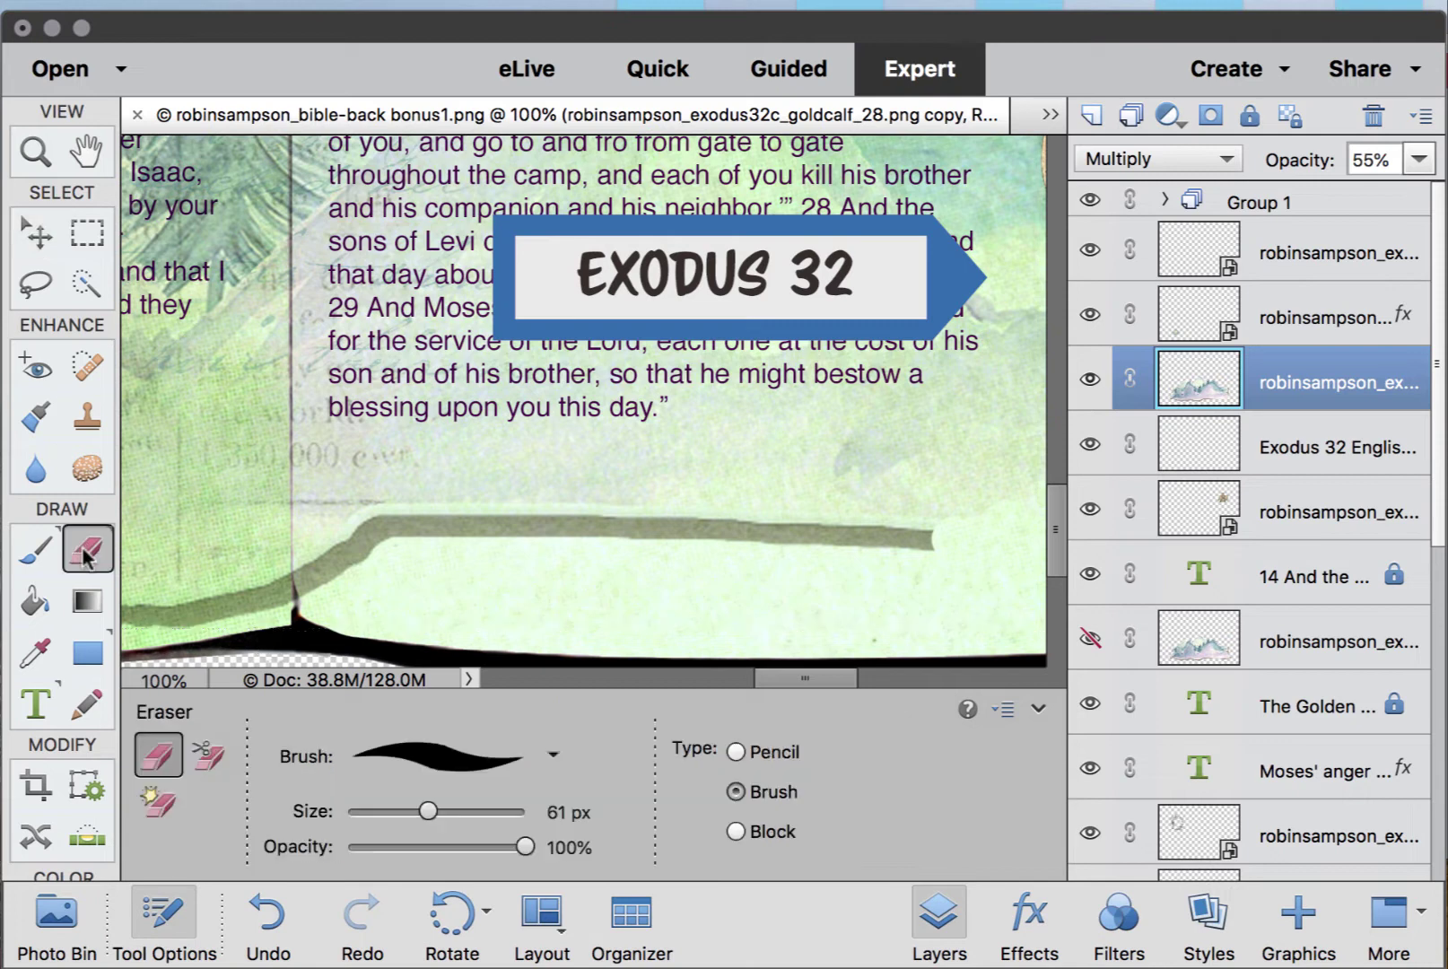
{"action": "mouse_move", "coordinate": [413, 512]}
{"action": "left_mouse_down"}
{"action": "mouse_move", "coordinate": [670, 504]}
{"action": "mouse_move", "coordinate": [942, 557]}
{"action": "mouse_move", "coordinate": [952, 539]}
{"action": "mouse_move", "coordinate": [684, 518]}
{"action": "mouse_move", "coordinate": [343, 542]}
{"action": "mouse_move", "coordinate": [428, 498]}
{"action": "mouse_move", "coordinate": [443, 499]}
{"action": "mouse_move", "coordinate": [302, 585]}
{"action": "mouse_move", "coordinate": [467, 511]}
{"action": "mouse_move", "coordinate": [809, 509]}
{"action": "mouse_move", "coordinate": [522, 488]}
{"action": "mouse_move", "coordinate": [451, 493]}
{"action": "mouse_move", "coordinate": [327, 561]}
{"action": "left_mouse_up"}
- Set the eraser's opacity to 61% and soften the landscape's lower edge on both sides of the center fold
{"action": "left_click", "coordinate": [422, 846]}
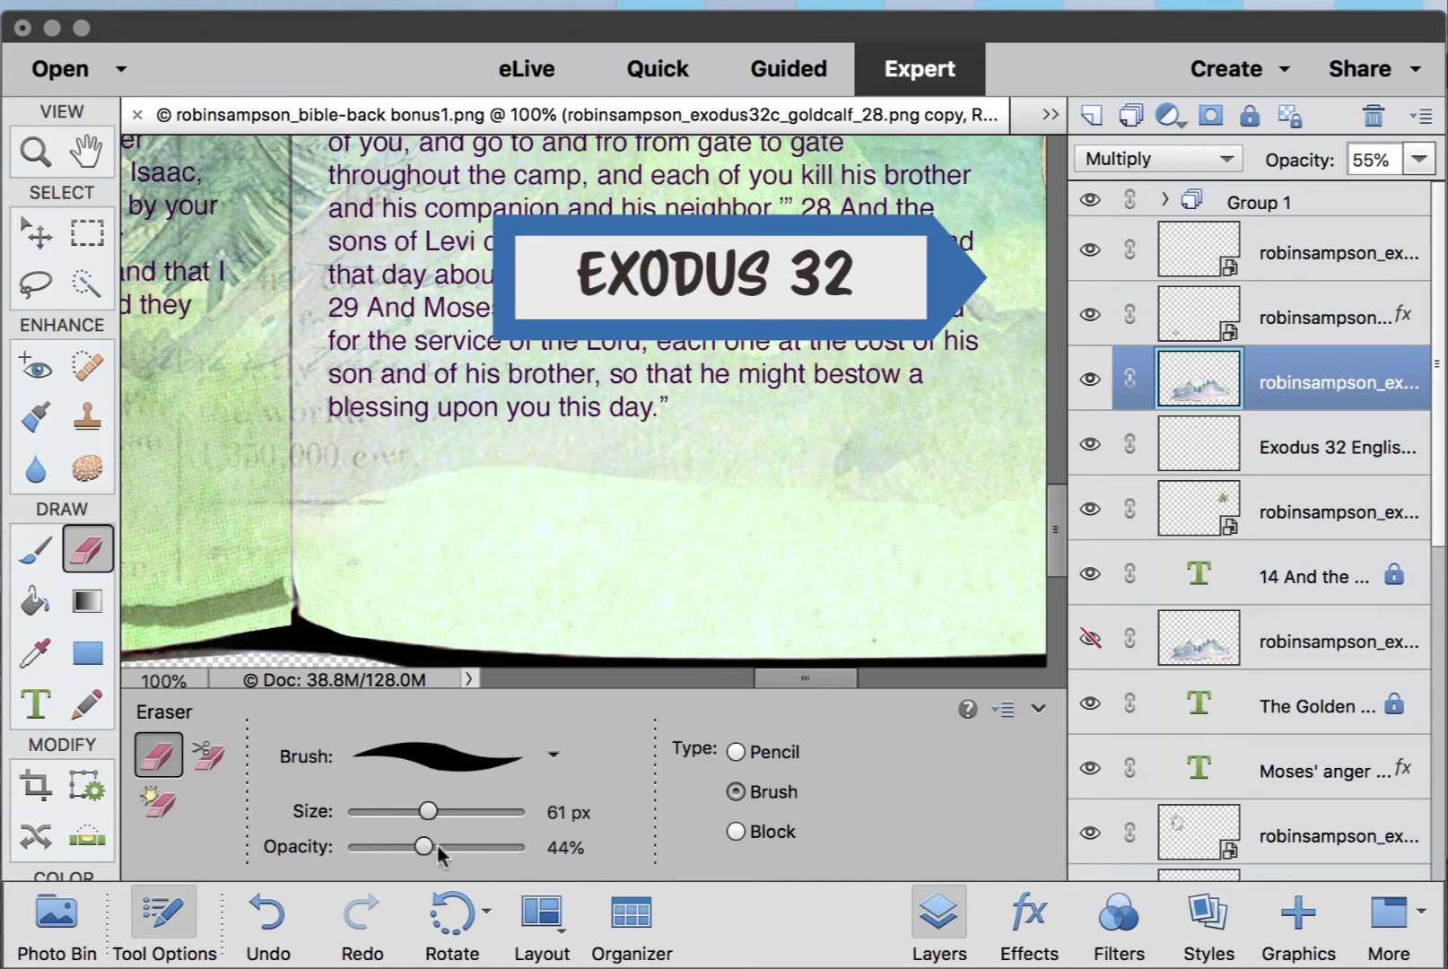
{"action": "scroll", "coordinate": [631, 634], "scroll_direction": "left", "scroll_amount": 5}
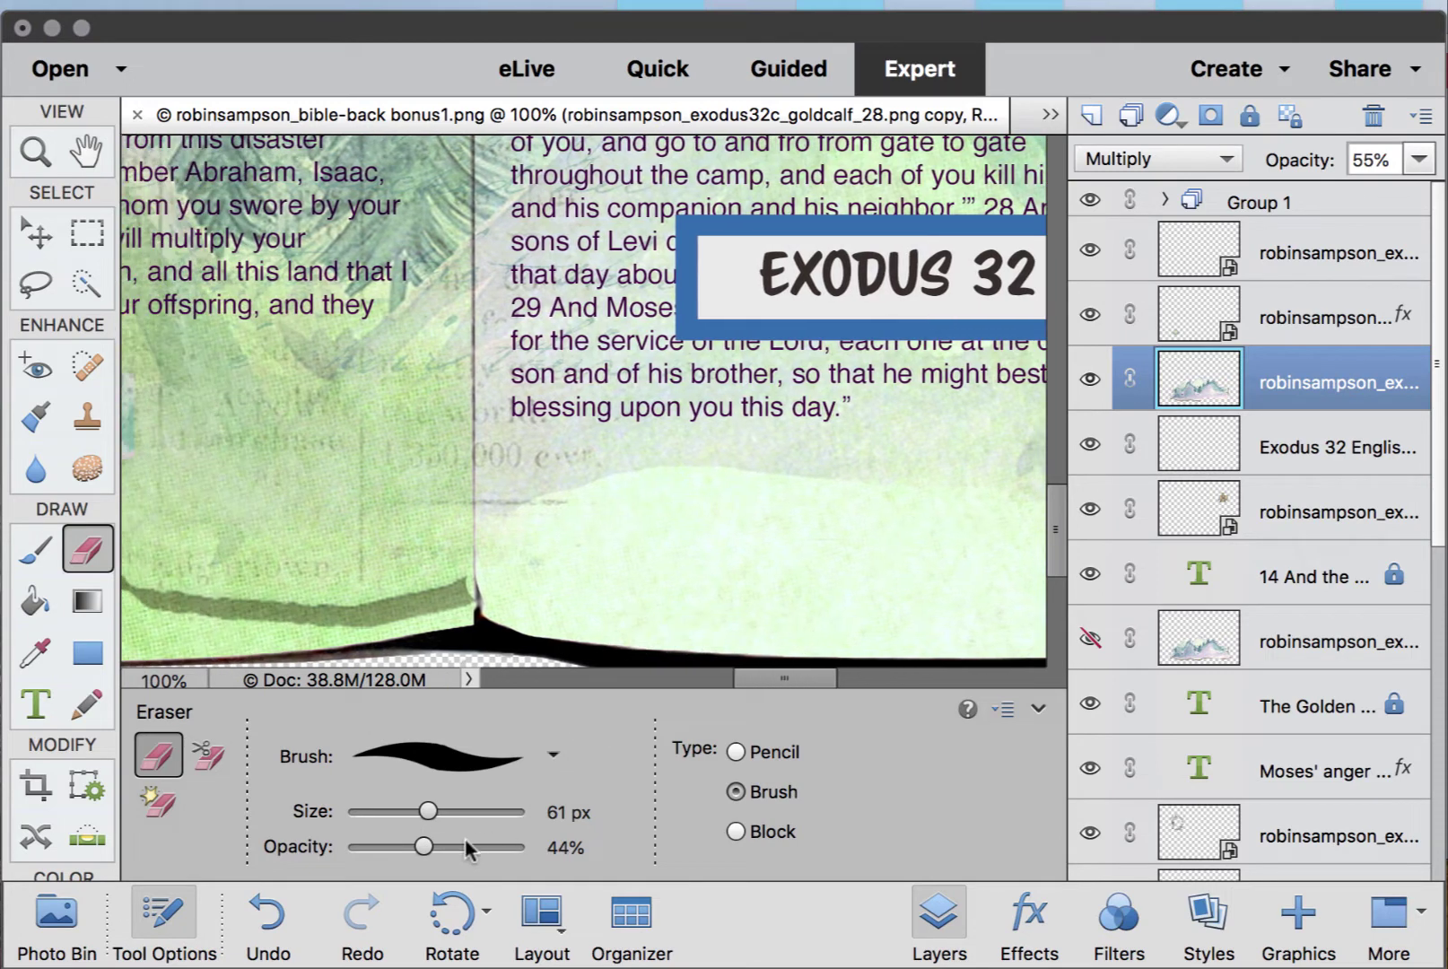
{"action": "left_click", "coordinate": [455, 848]}
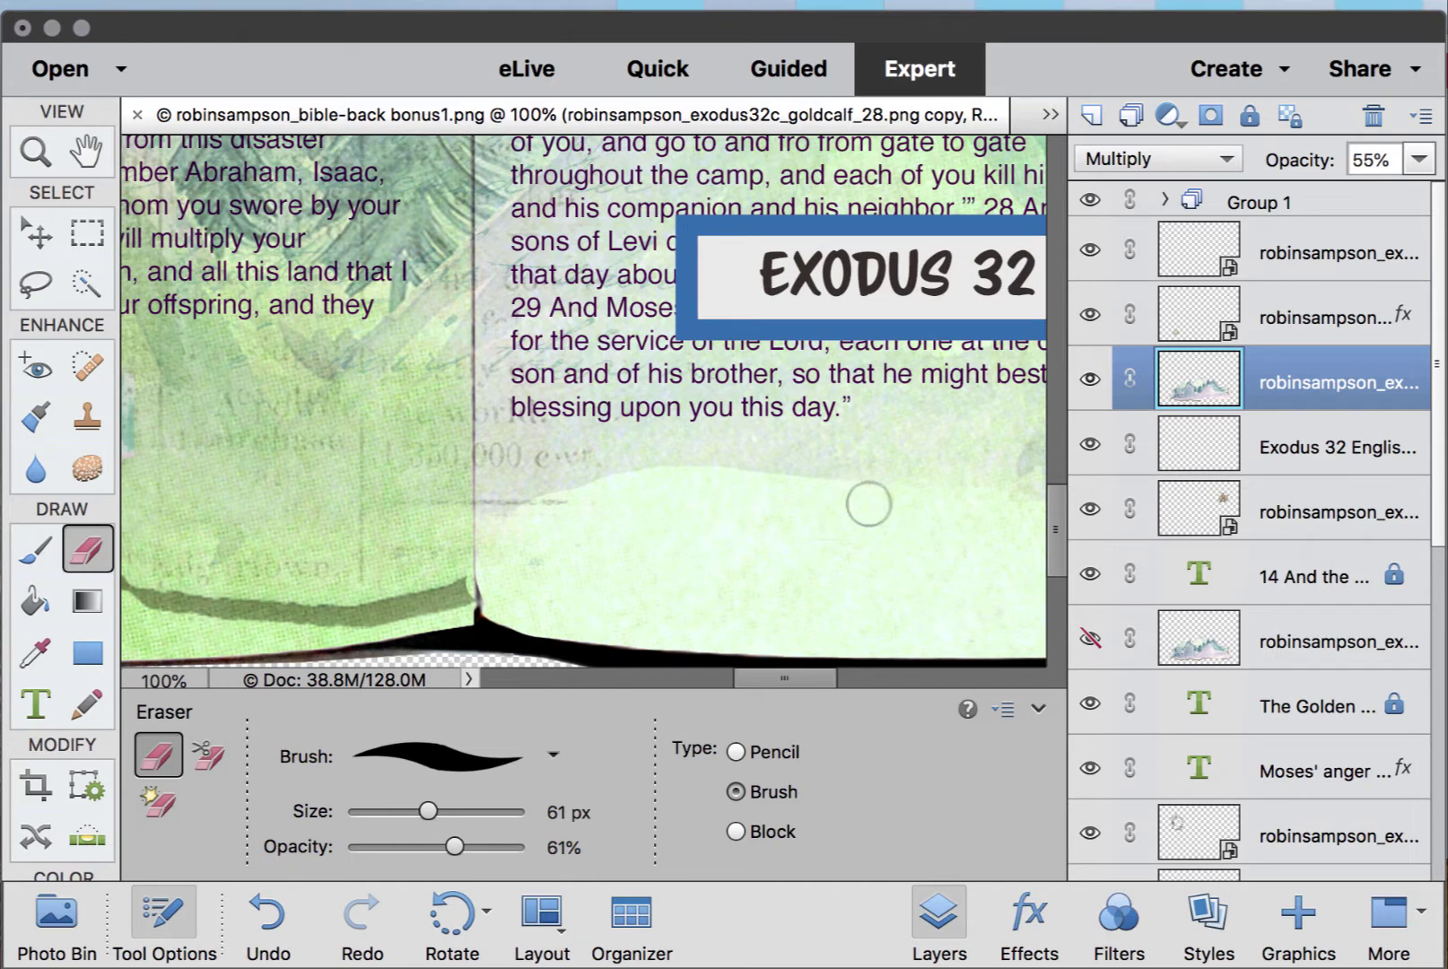
{"action": "left_click_drag", "start_coordinate": [531, 507], "coordinate": [755, 475]}
{"action": "mouse_move", "coordinate": [443, 572]}
{"action": "left_mouse_down"}
{"action": "mouse_move", "coordinate": [396, 590]}
{"action": "mouse_move", "coordinate": [537, 536]}
{"action": "mouse_move", "coordinate": [356, 606]}
{"action": "mouse_move", "coordinate": [338, 597]}
{"action": "mouse_move", "coordinate": [536, 561]}
{"action": "mouse_move", "coordinate": [205, 606]}
{"action": "left_mouse_up"}
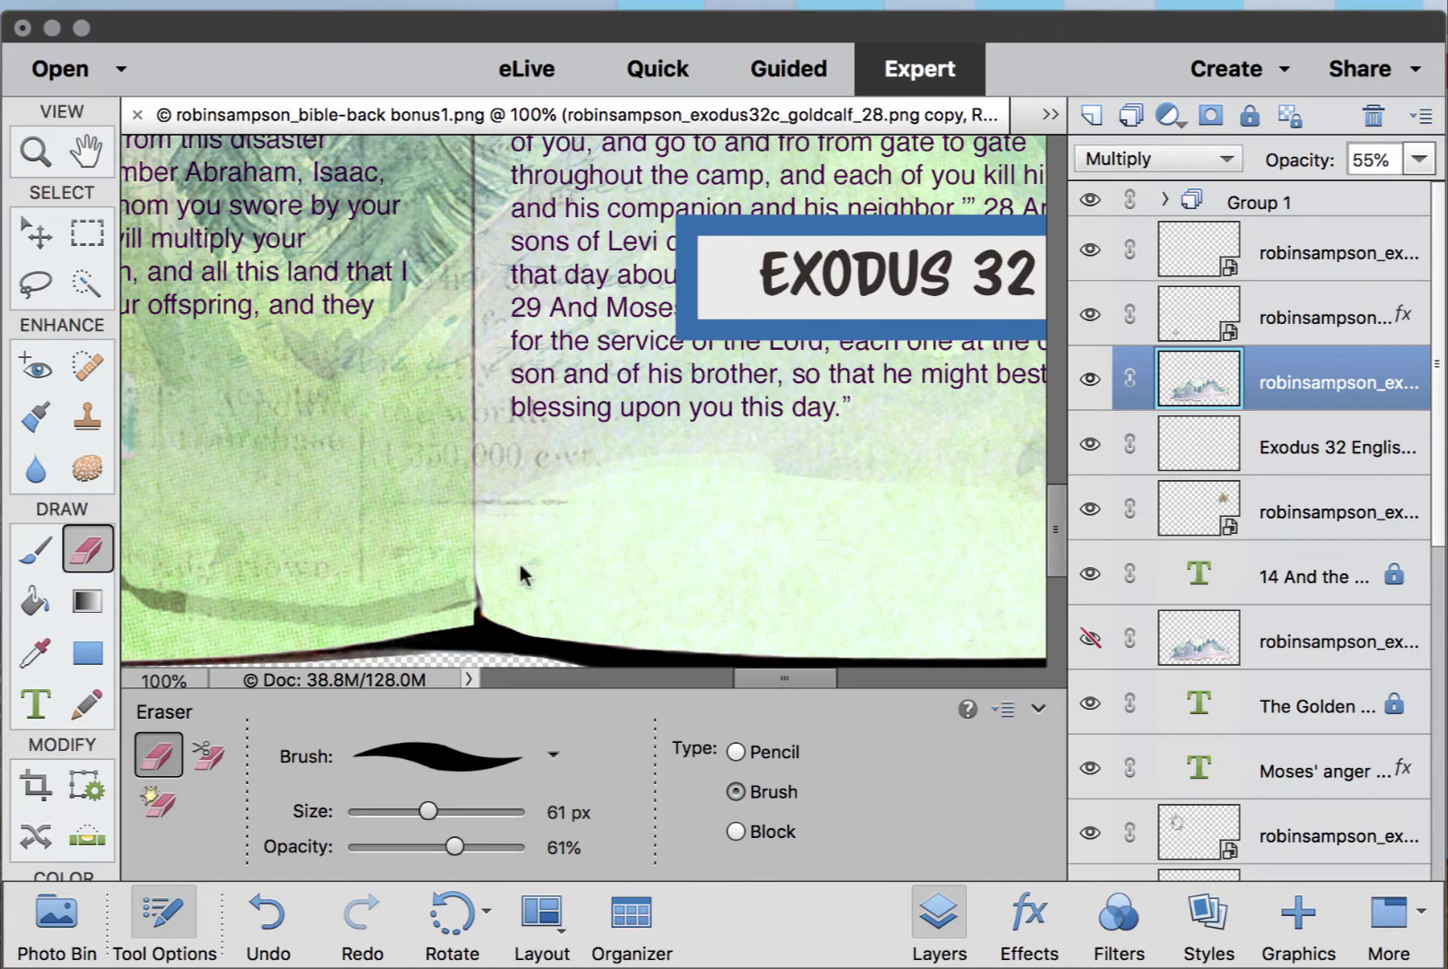
- Raise the eraser's opacity to 98% and erase the dark edge on the left page from the center fold toward the pine branch
{"action": "left_click", "coordinate": [522, 847]}
{"action": "mouse_move", "coordinate": [485, 589]}
{"action": "left_mouse_down"}
{"action": "mouse_move", "coordinate": [166, 598]}
{"action": "mouse_move", "coordinate": [305, 611]}
{"action": "mouse_move", "coordinate": [471, 583]}
{"action": "mouse_move", "coordinate": [254, 615]}
{"action": "mouse_move", "coordinate": [209, 601]}
{"action": "left_mouse_up"}
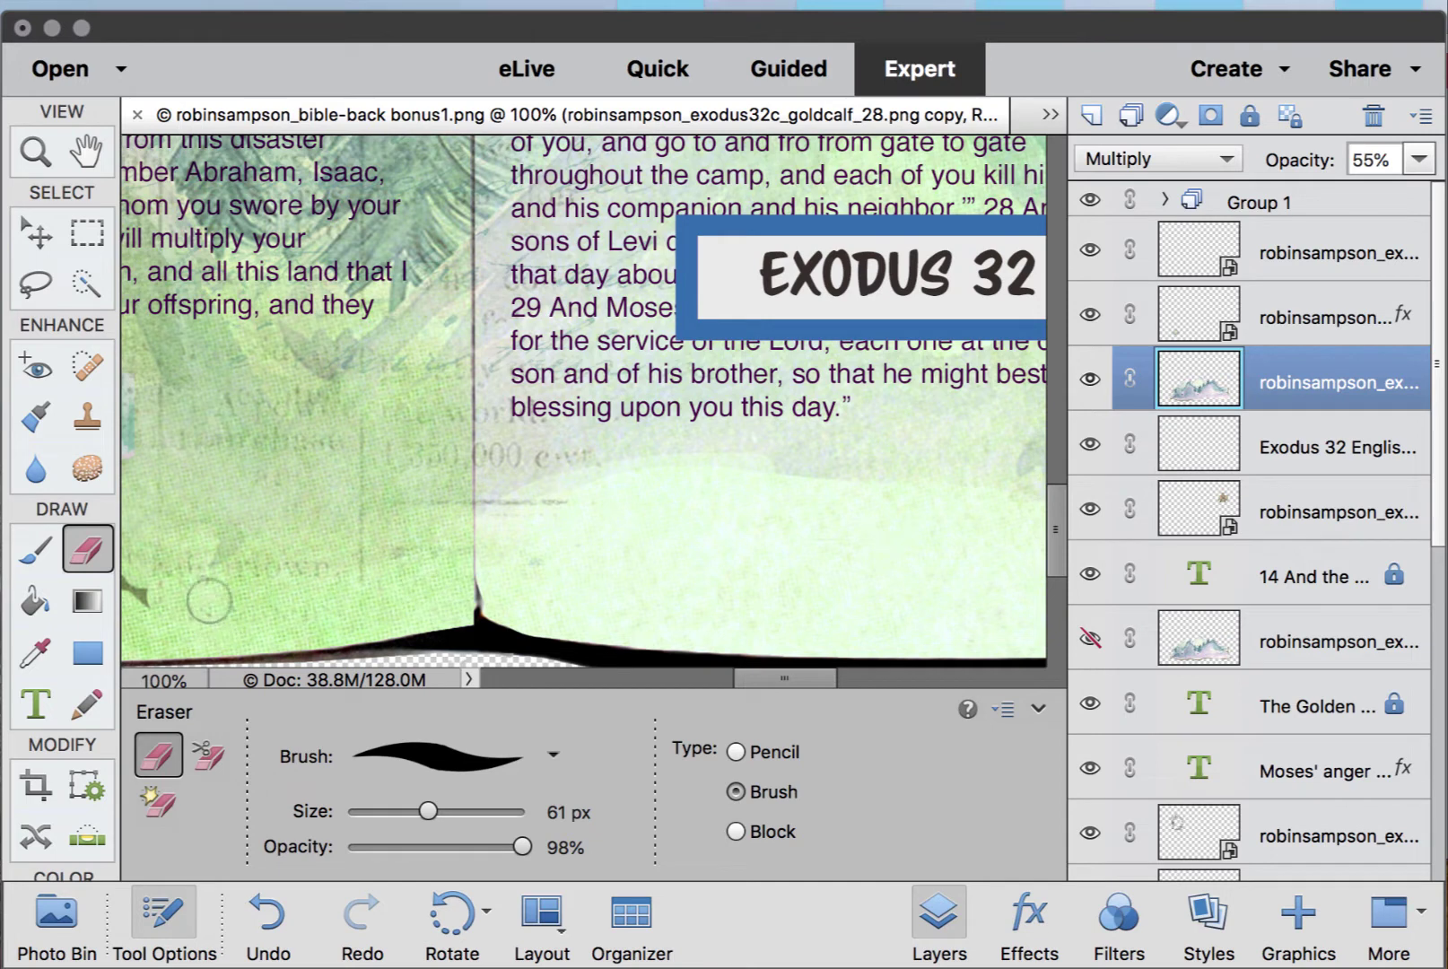
{"action": "scroll", "coordinate": [209, 601], "scroll_direction": "left", "scroll_amount": 6}
{"action": "mouse_move", "coordinate": [427, 598]}
{"action": "left_mouse_down"}
{"action": "mouse_move", "coordinate": [289, 563]}
{"action": "mouse_move", "coordinate": [144, 602]}
{"action": "left_mouse_up"}
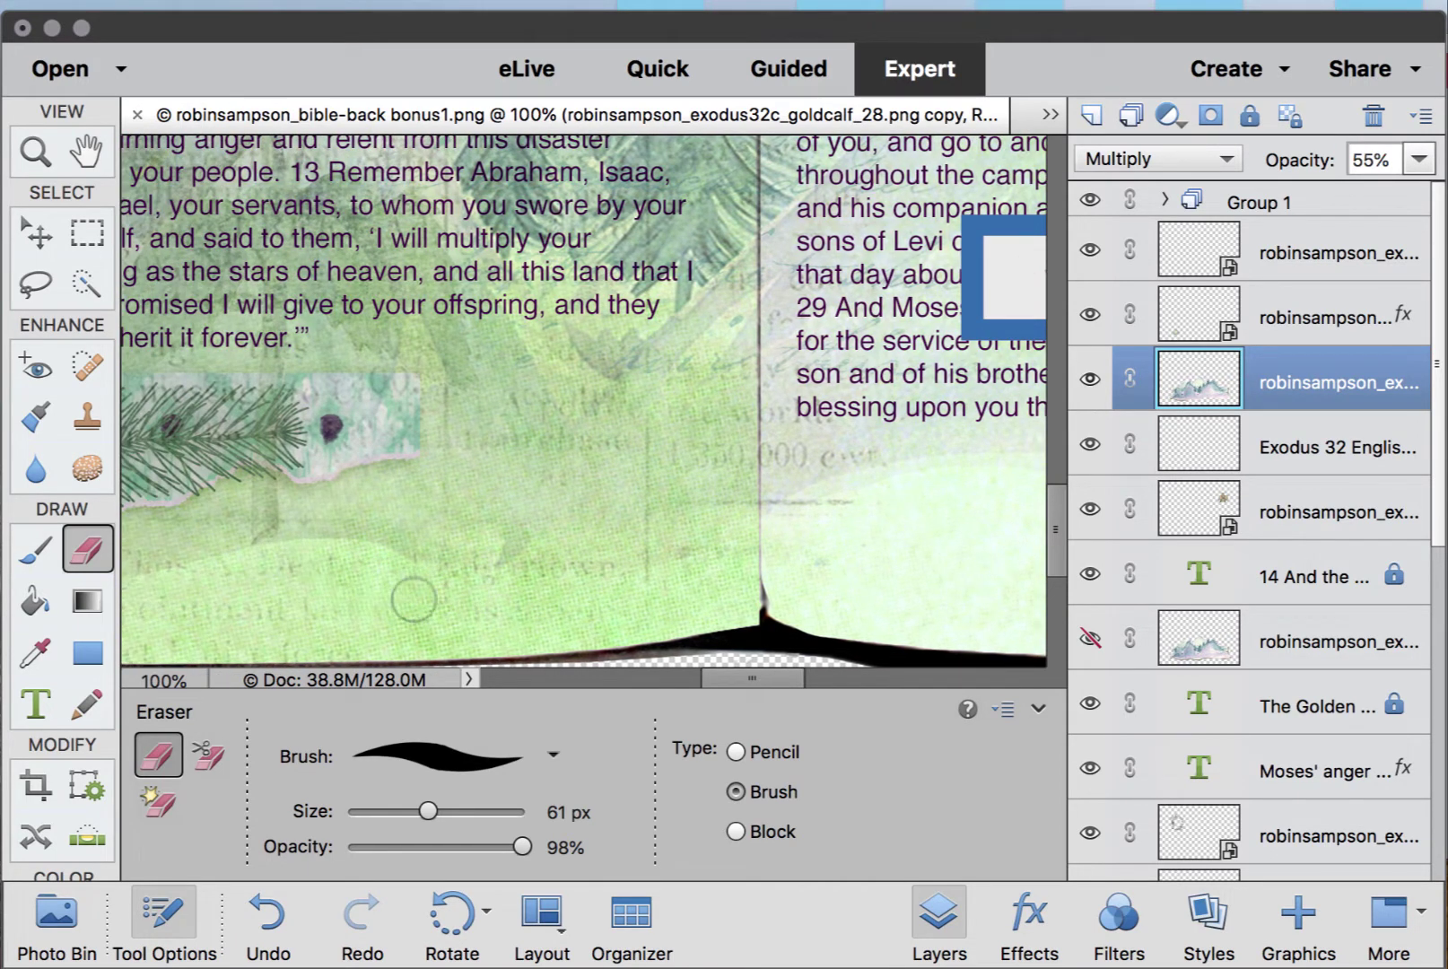
- Erase the remaining dark landscape edge below the pine branch and around the flower cluster out to the left page's outer edge
{"action": "scroll", "coordinate": [413, 599], "scroll_direction": "left", "scroll_amount": 12}
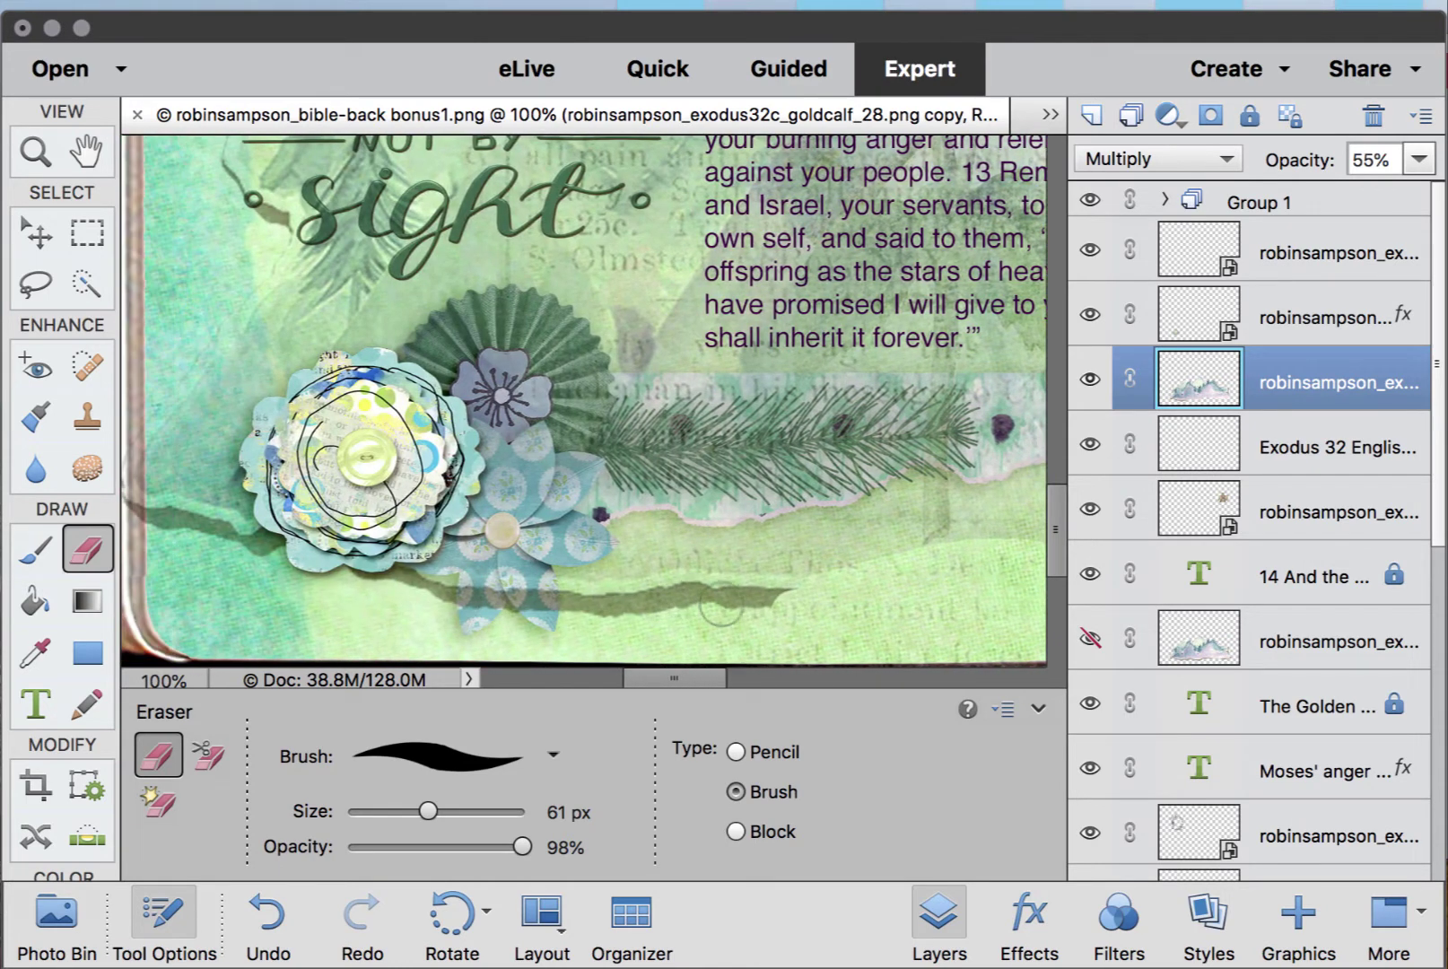
{"action": "mouse_move", "coordinate": [721, 607]}
{"action": "left_mouse_down"}
{"action": "mouse_move", "coordinate": [813, 586]}
{"action": "mouse_move", "coordinate": [369, 598]}
{"action": "left_mouse_up"}
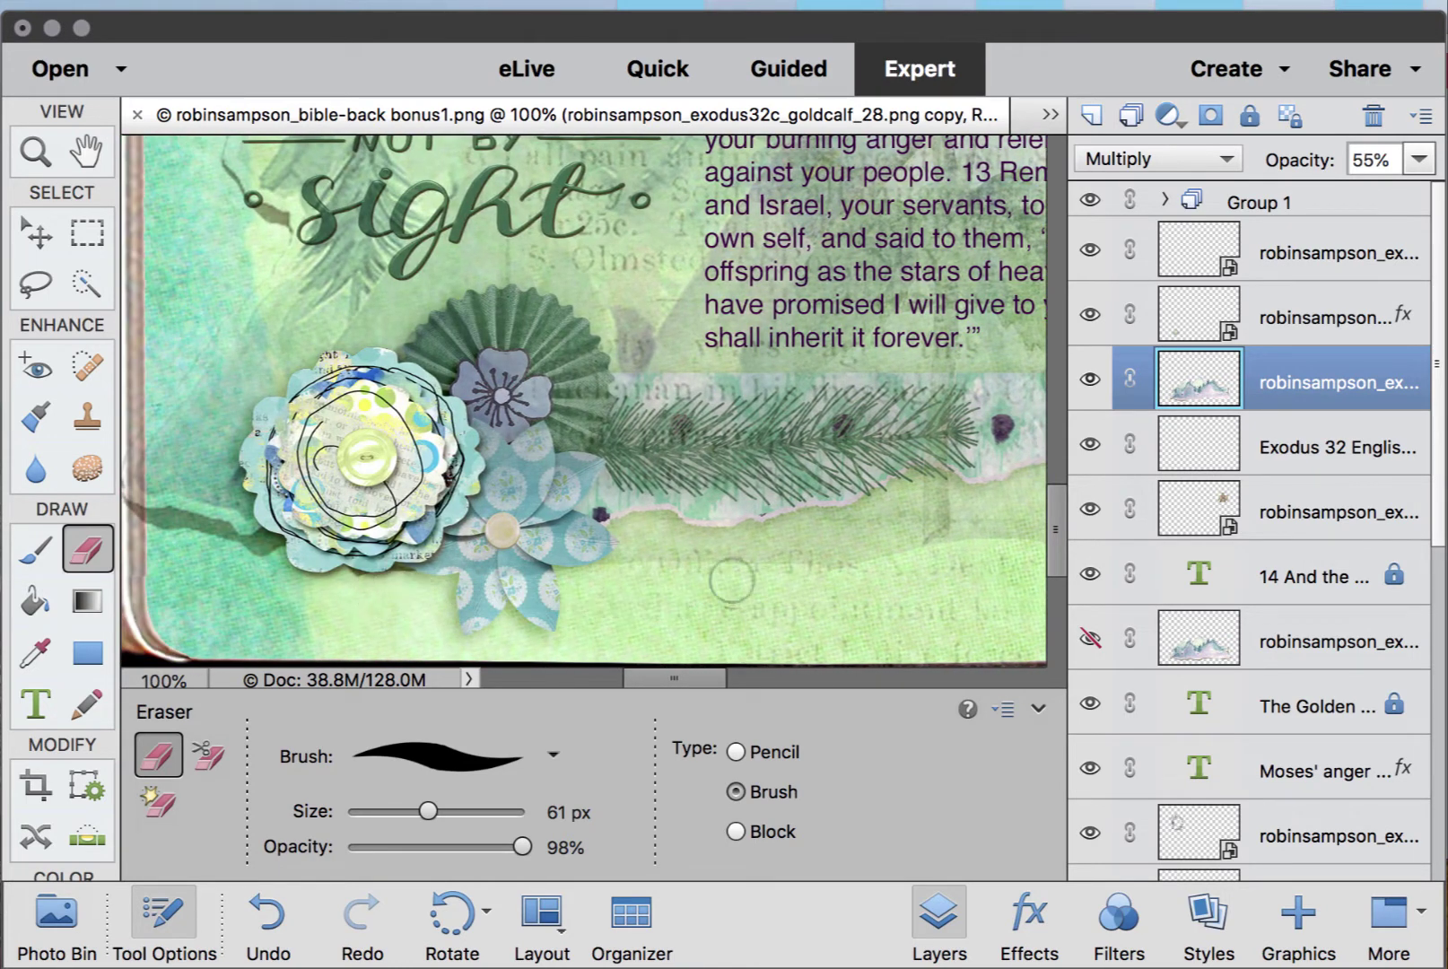
{"action": "mouse_move", "coordinate": [733, 582]}
{"action": "left_mouse_down"}
{"action": "mouse_move", "coordinate": [536, 593]}
{"action": "mouse_move", "coordinate": [354, 526]}
{"action": "mouse_move", "coordinate": [152, 496]}
{"action": "left_mouse_up"}
{"action": "scroll", "coordinate": [152, 496], "scroll_direction": "left", "scroll_amount": 5}
{"action": "scroll", "coordinate": [153, 496], "scroll_direction": "up", "scroll_amount": 1}
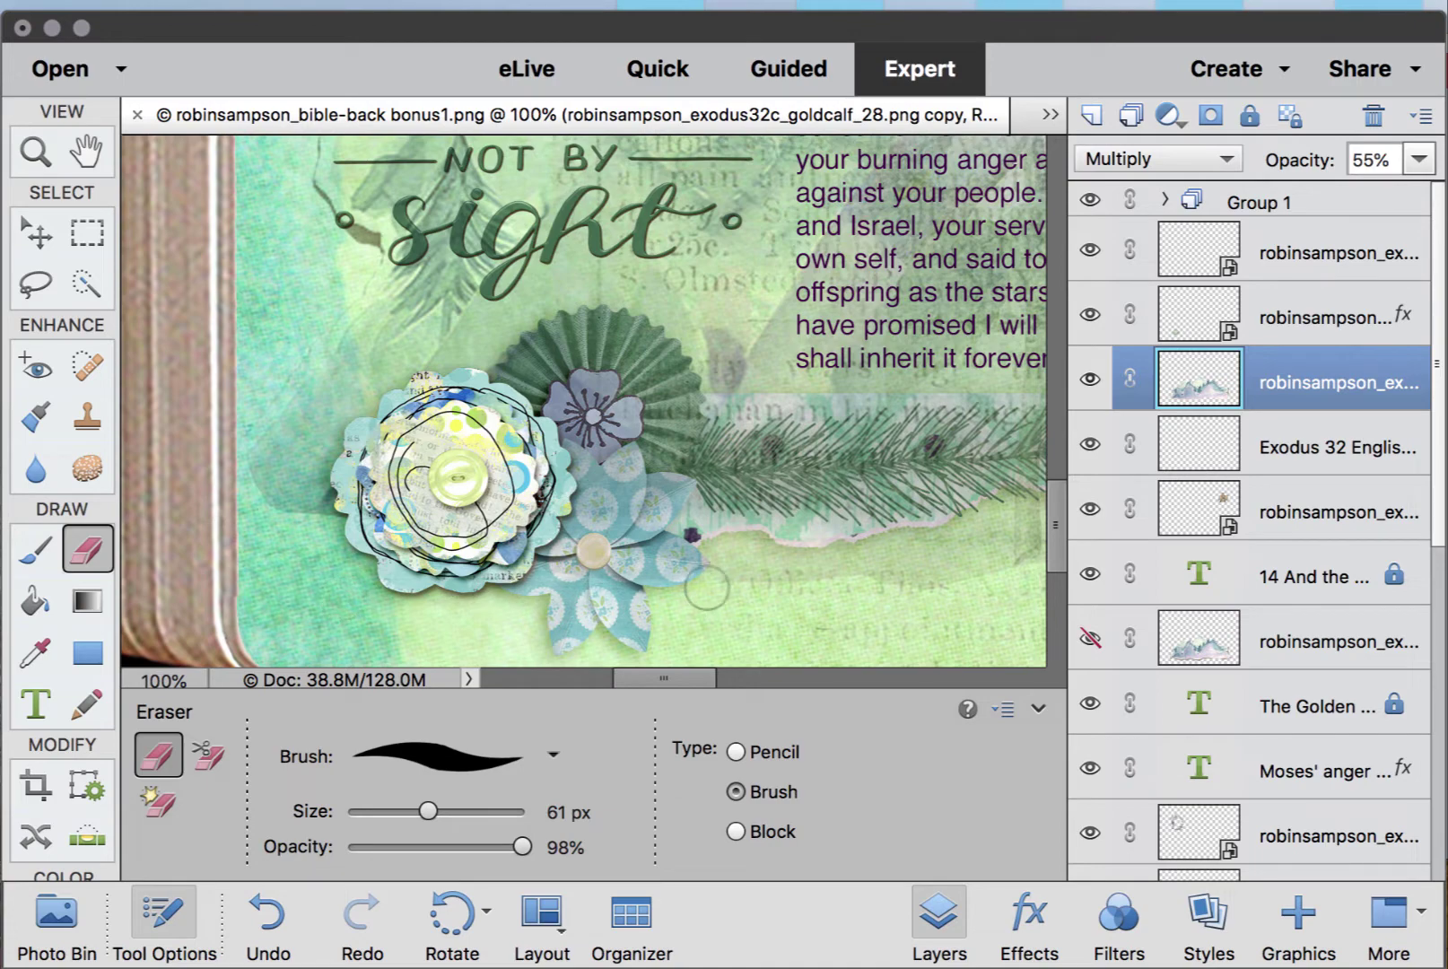
{"action": "left_click_drag", "start_coordinate": [751, 577], "coordinate": [1059, 585]}
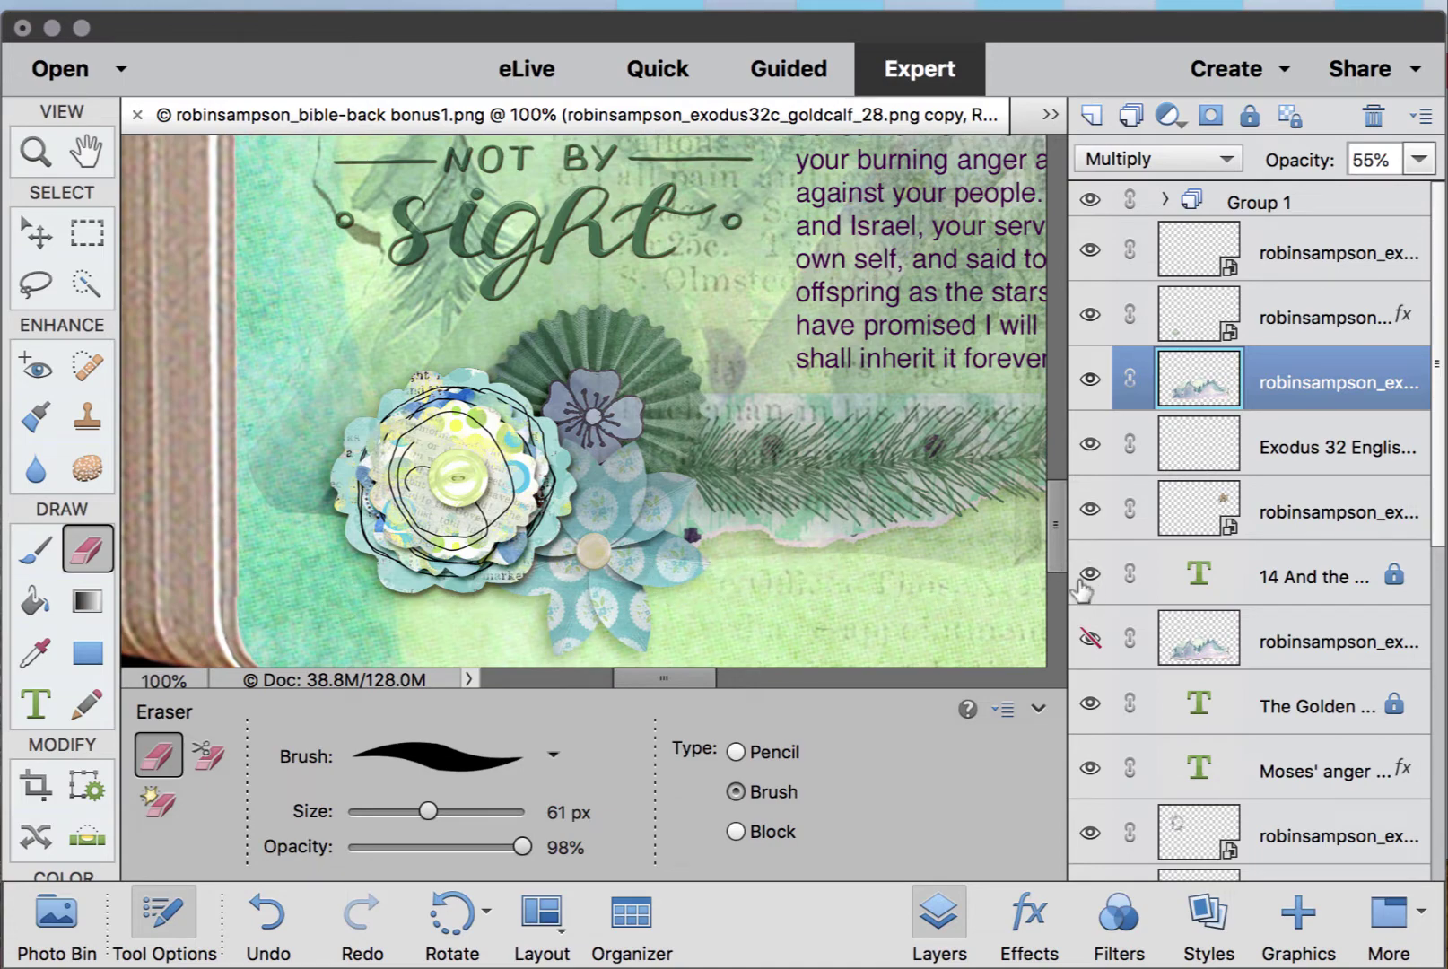
{"action": "key", "text": "super+minus"}
{"action": "key", "text": "super+minus"}
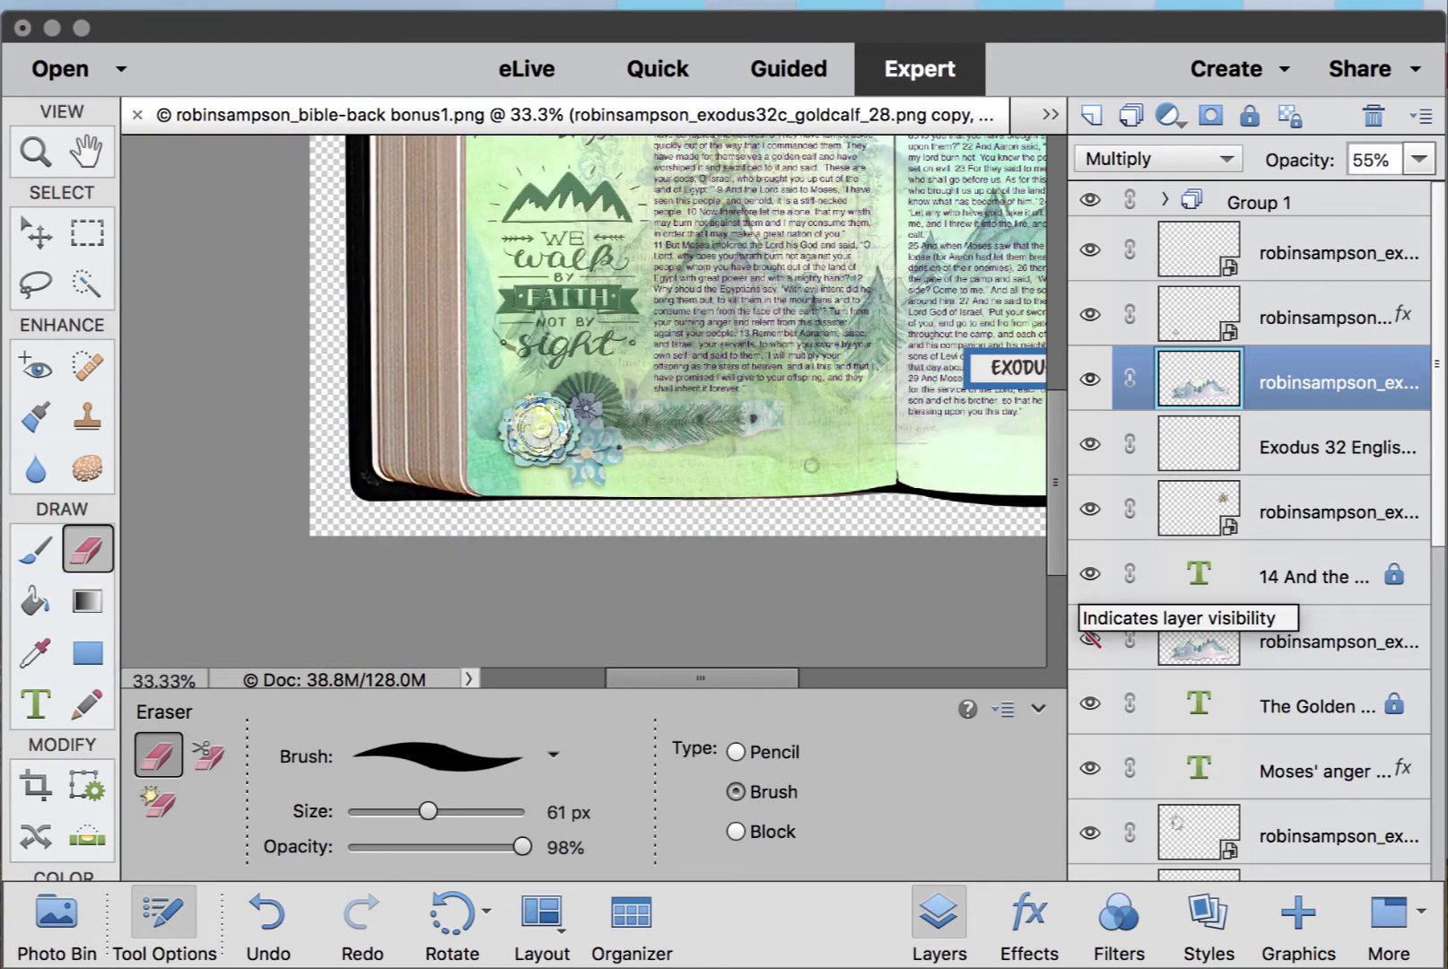
- Move the mountain landscape copy slightly down and toward the right page's outer edge, leaving no layer selected
{"action": "left_click", "coordinate": [36, 235]}
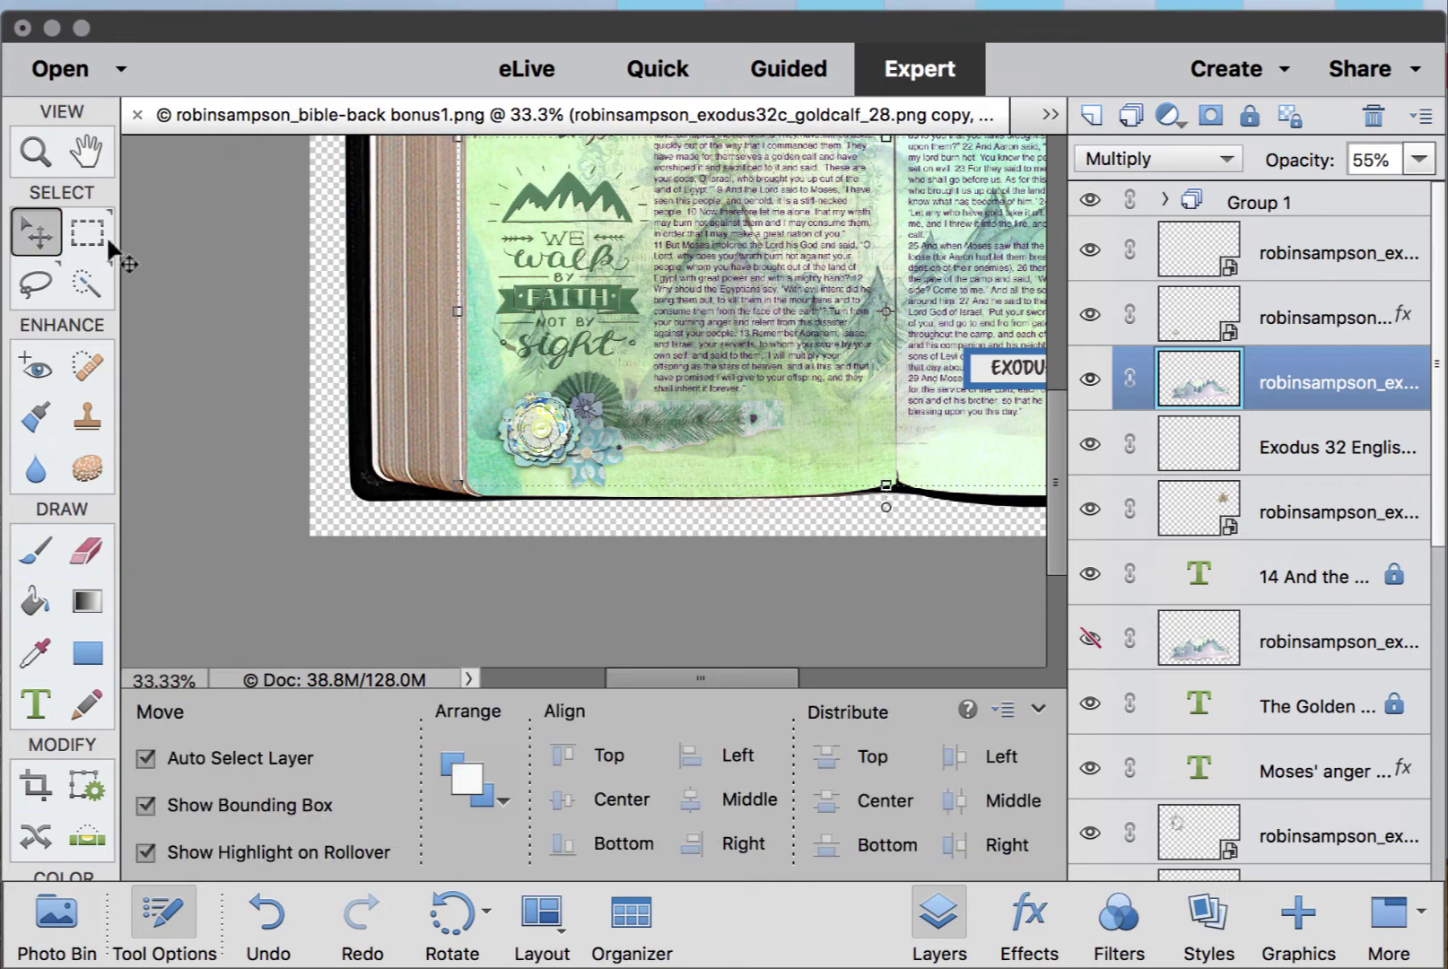
{"action": "scroll", "coordinate": [712, 353], "scroll_direction": "right", "scroll_amount": 5}
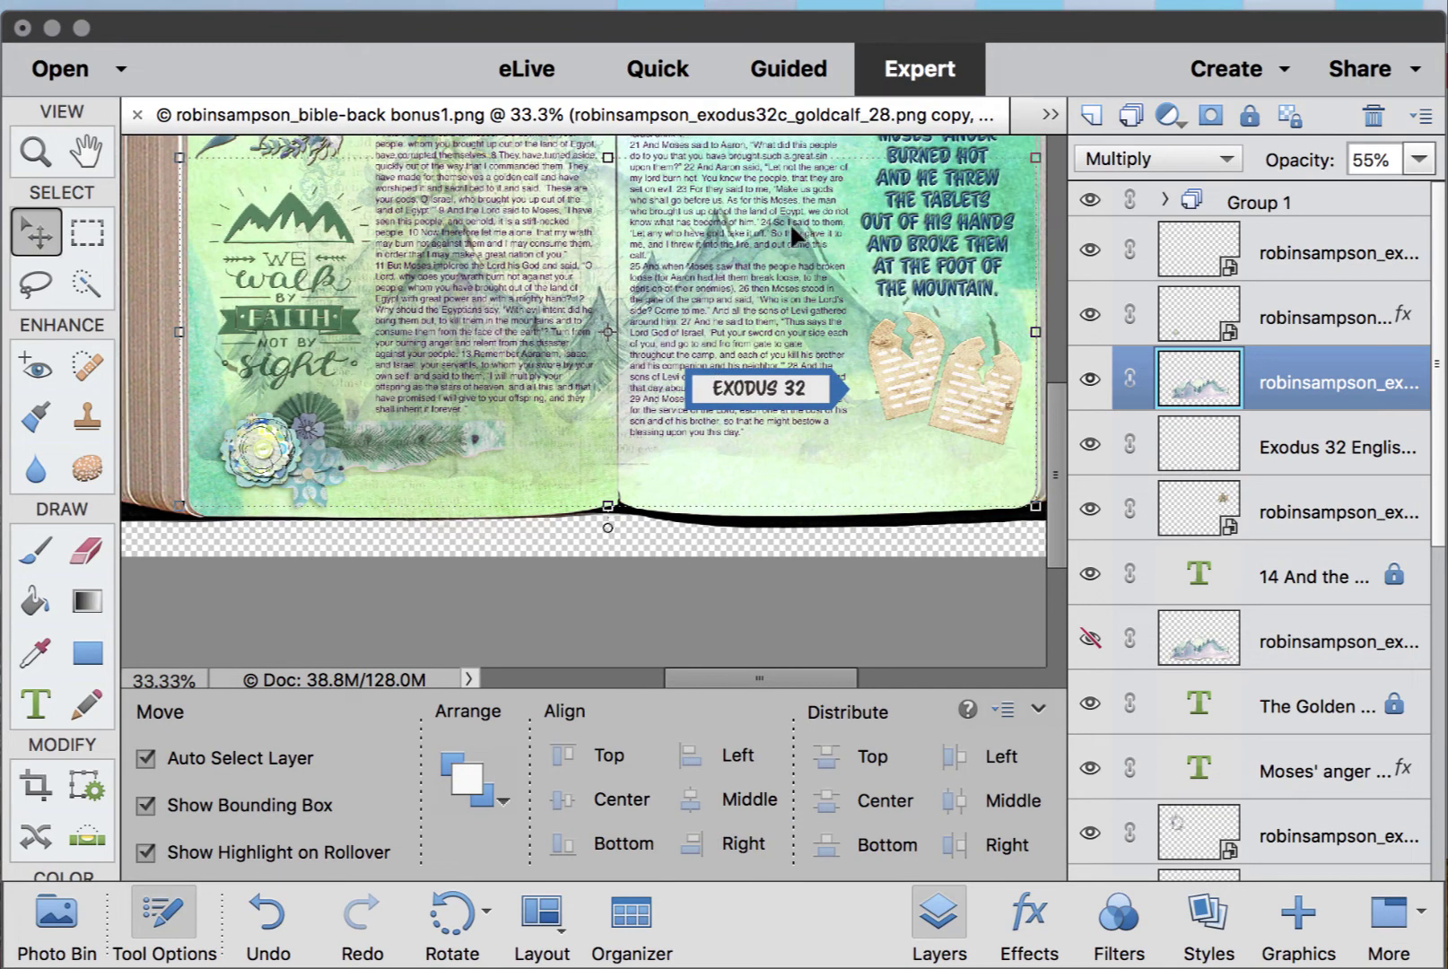
{"action": "left_click_drag", "start_coordinate": [791, 223], "coordinate": [839, 285]}
{"action": "key", "text": "super+minus"}
{"action": "key", "text": "super+minus"}
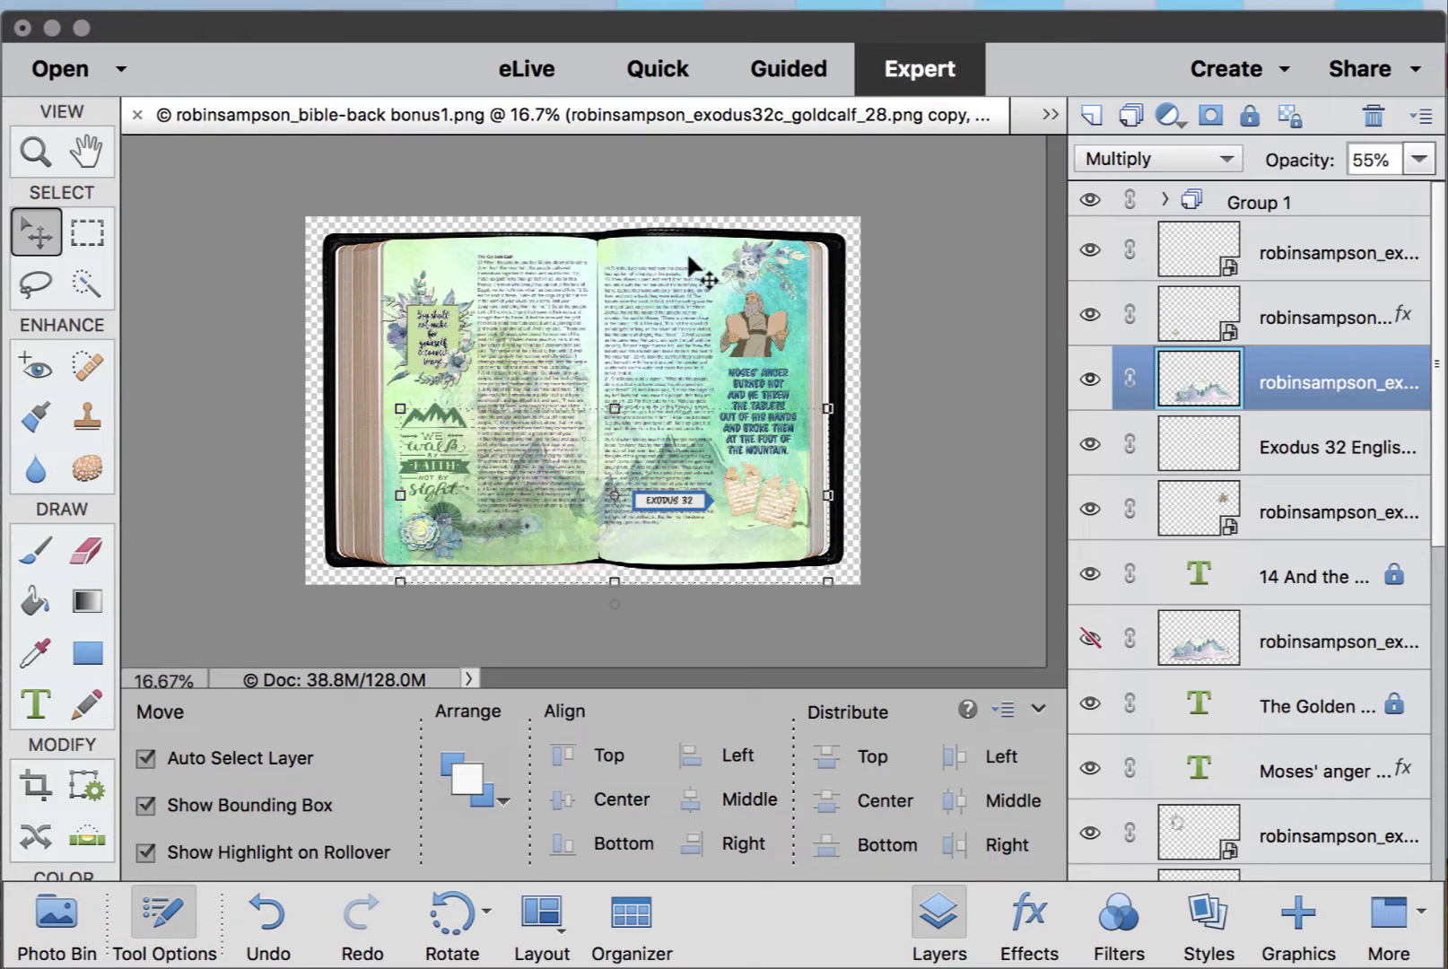
{"action": "left_click", "coordinate": [239, 248]}
- Browse the open kit images for another embellishment to use on the spread
{"action": "left_click", "coordinate": [63, 898]}
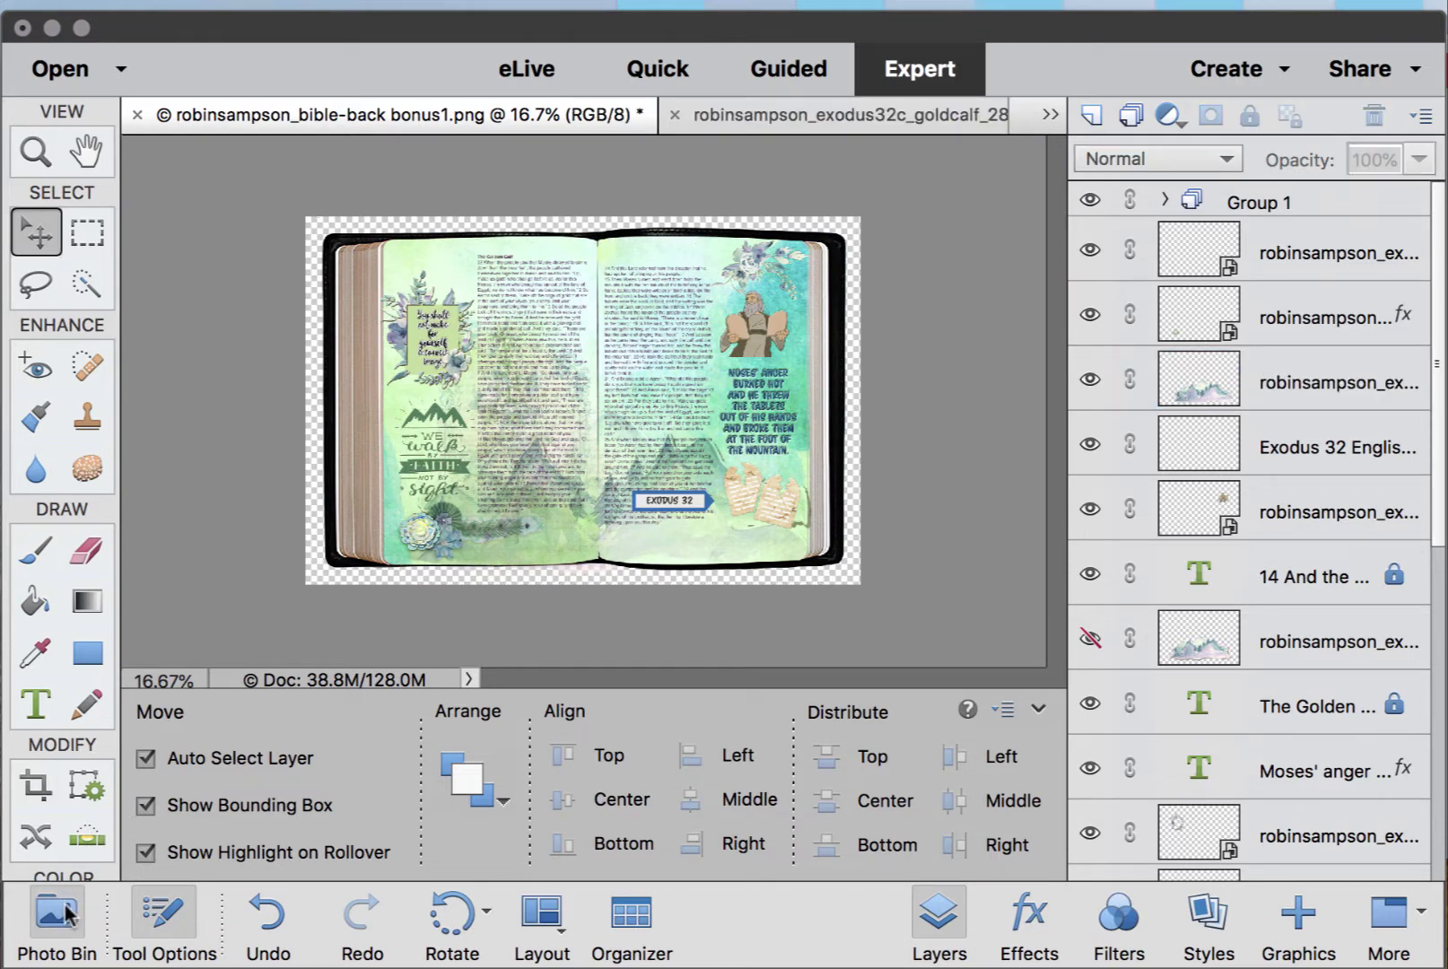
{"action": "scroll", "coordinate": [375, 793], "scroll_direction": "down", "scroll_amount": 5}
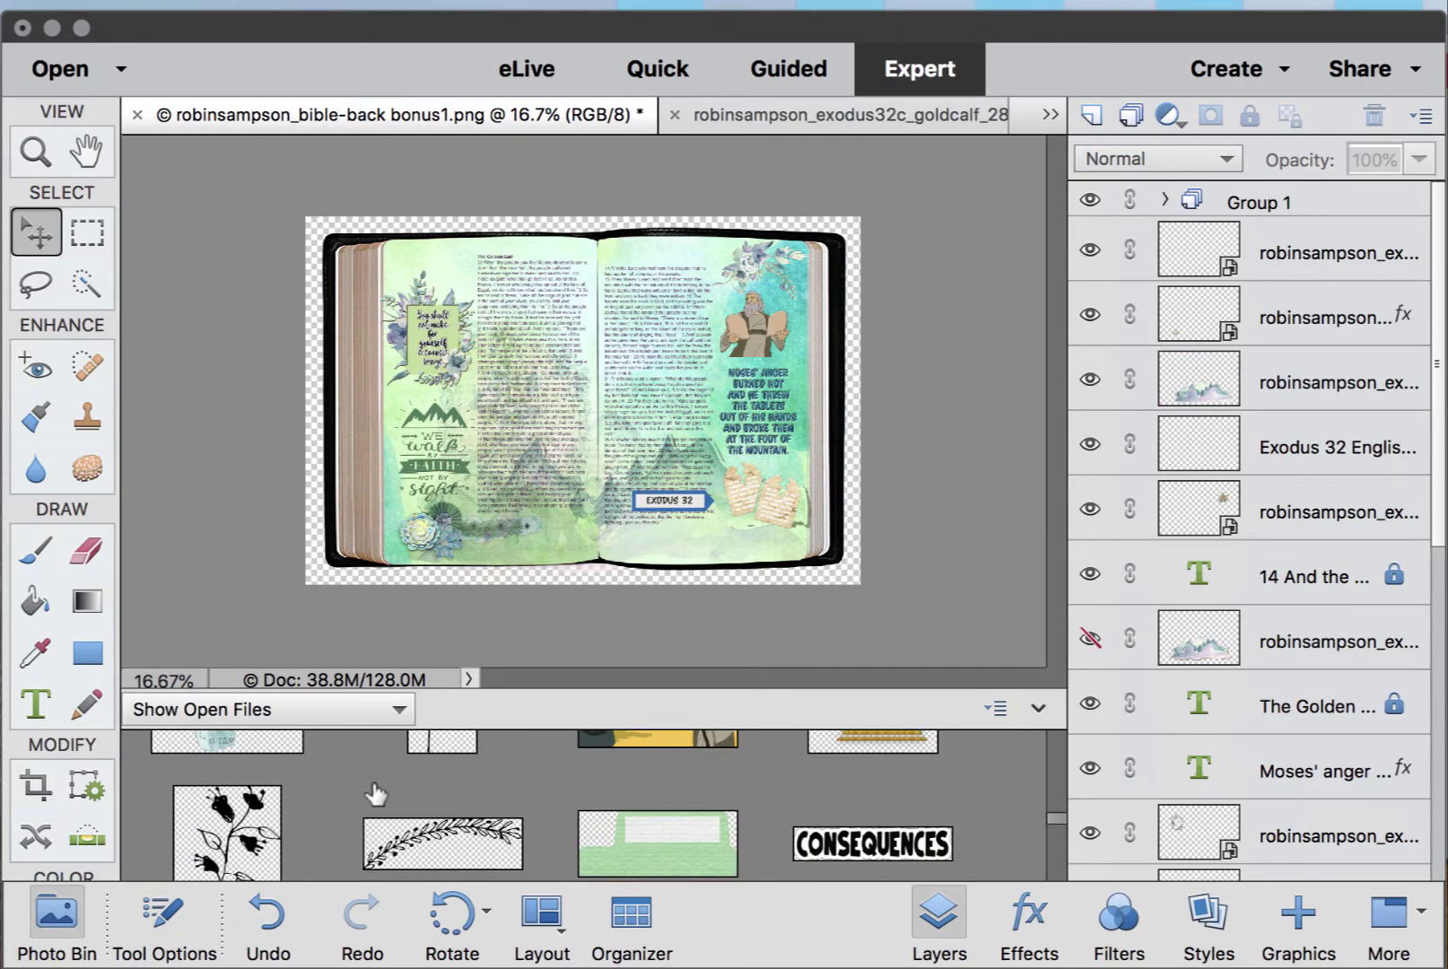
{"action": "scroll", "coordinate": [375, 793], "scroll_direction": "up", "scroll_amount": 4}
{"action": "scroll", "coordinate": [375, 793], "scroll_direction": "down", "scroll_amount": 1}
{"action": "scroll", "coordinate": [375, 792], "scroll_direction": "down", "scroll_amount": 4}
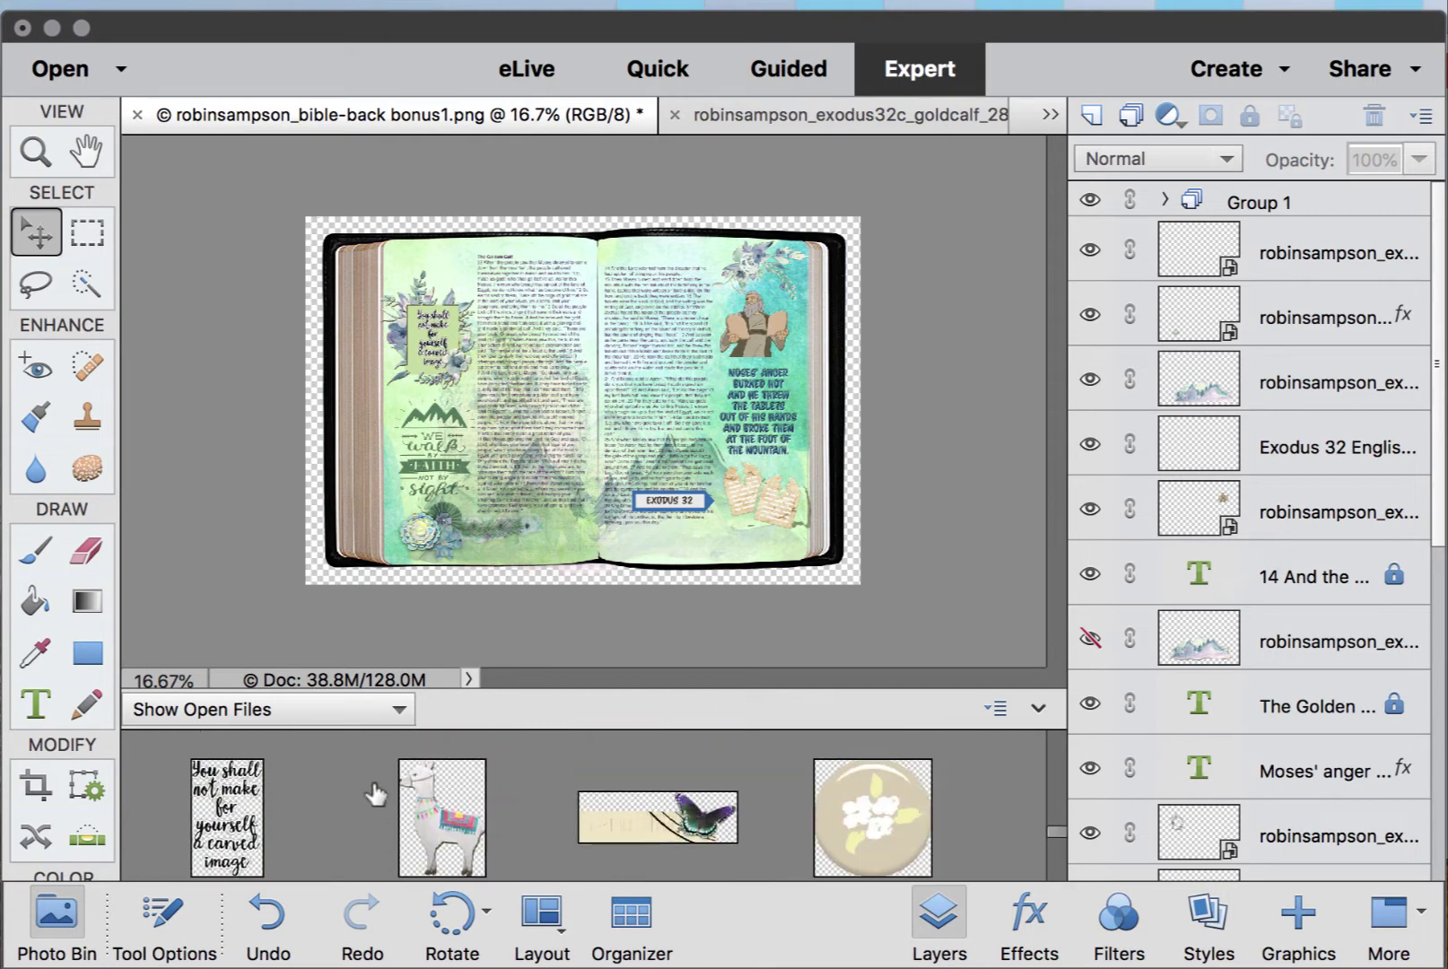
{"action": "scroll", "coordinate": [375, 792], "scroll_direction": "up", "scroll_amount": 2}
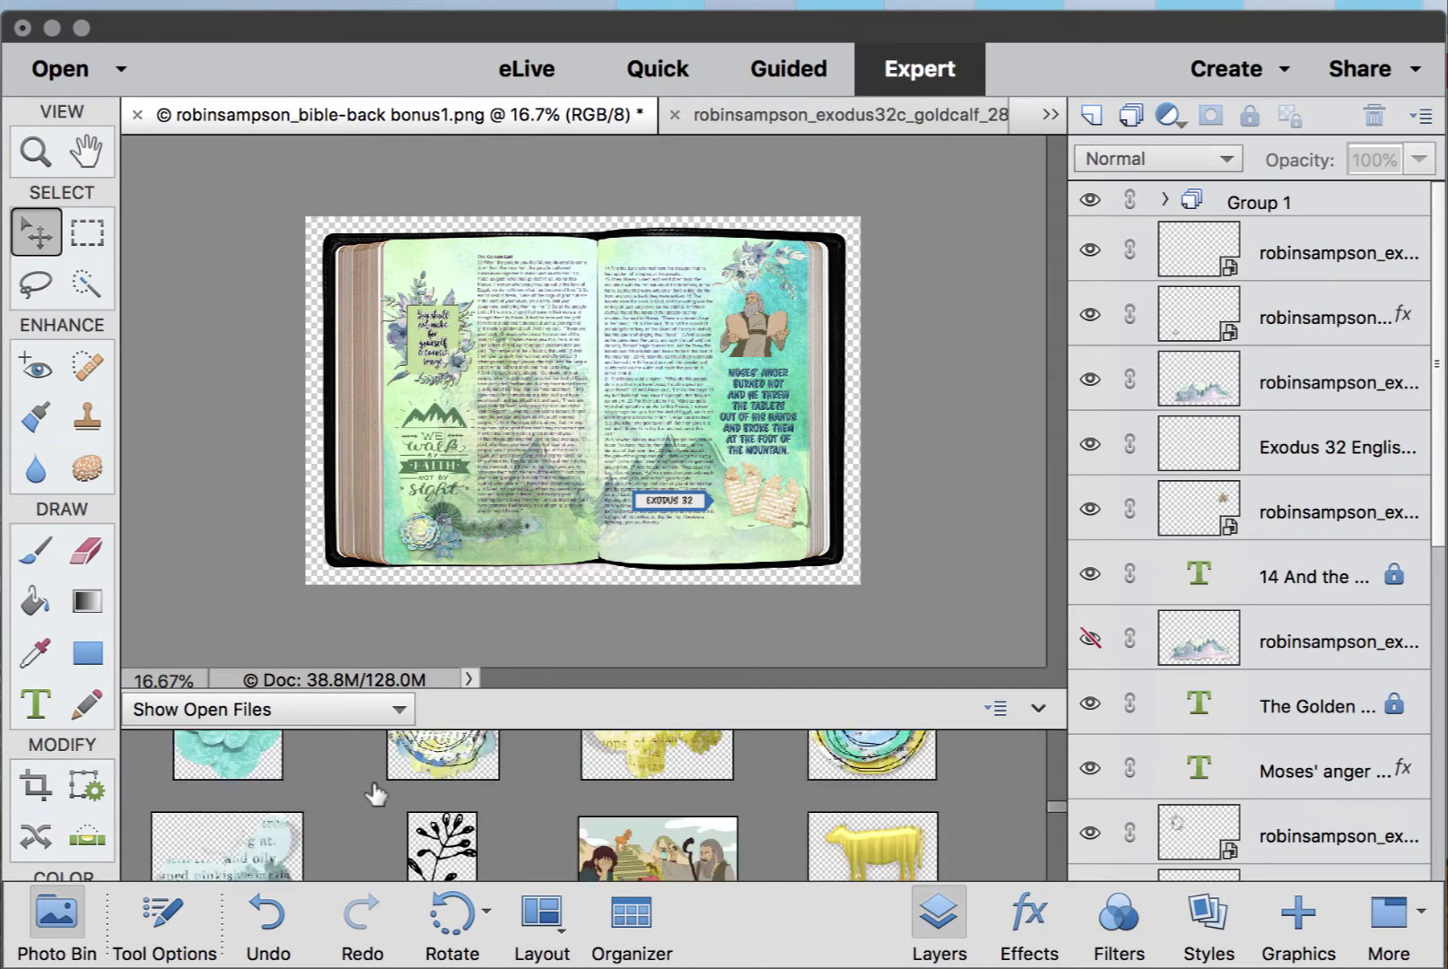
{"action": "scroll", "coordinate": [375, 792], "scroll_direction": "up", "scroll_amount": 6}
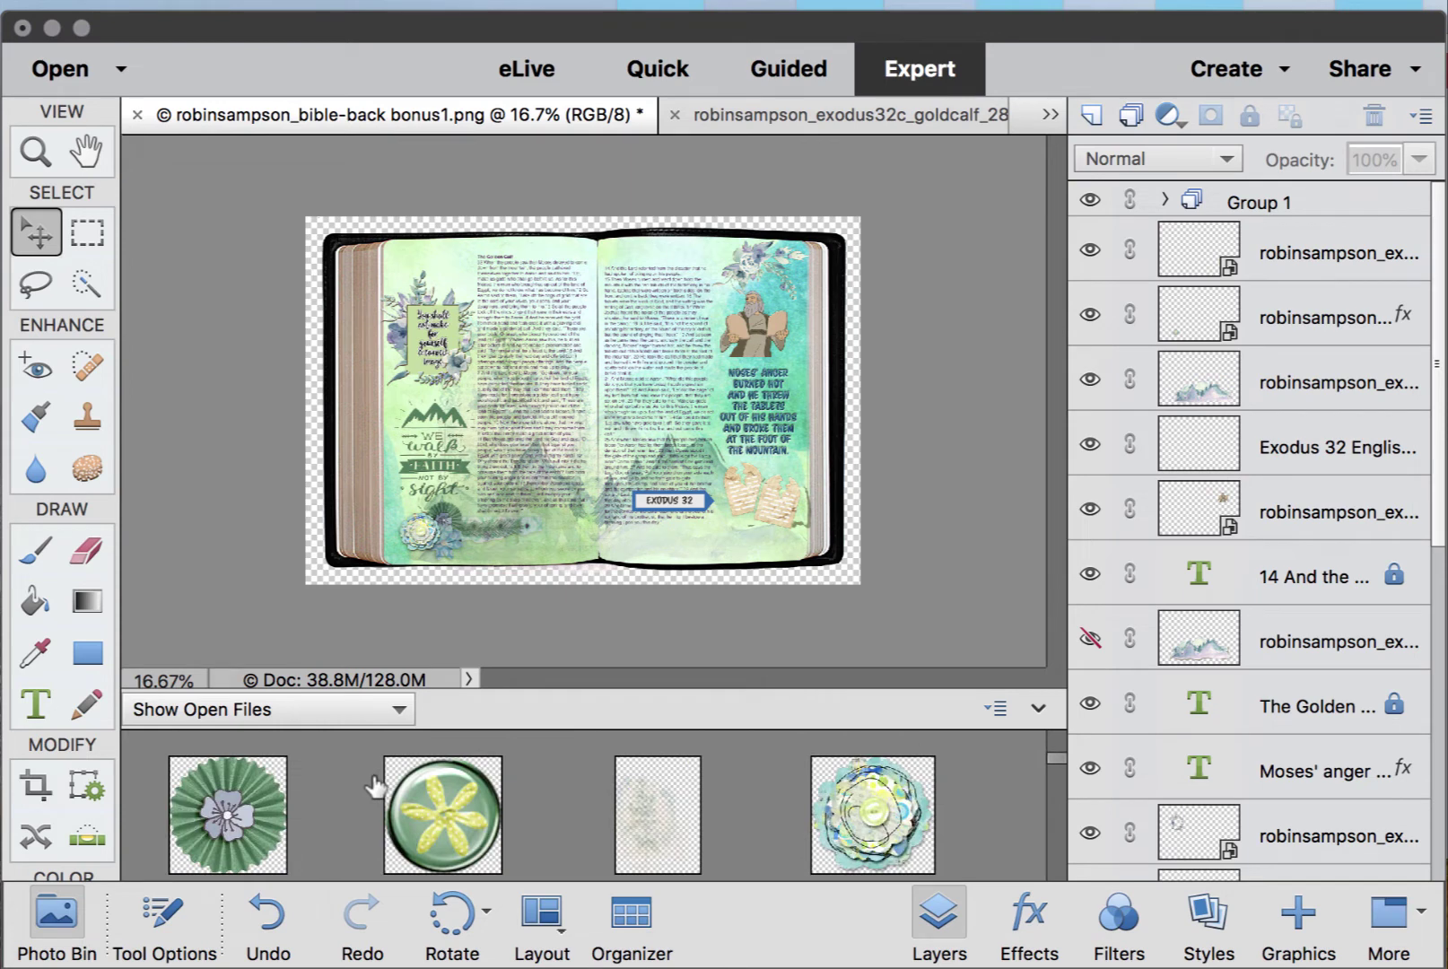
{"action": "scroll", "coordinate": [375, 787], "scroll_direction": "up", "scroll_amount": 2}
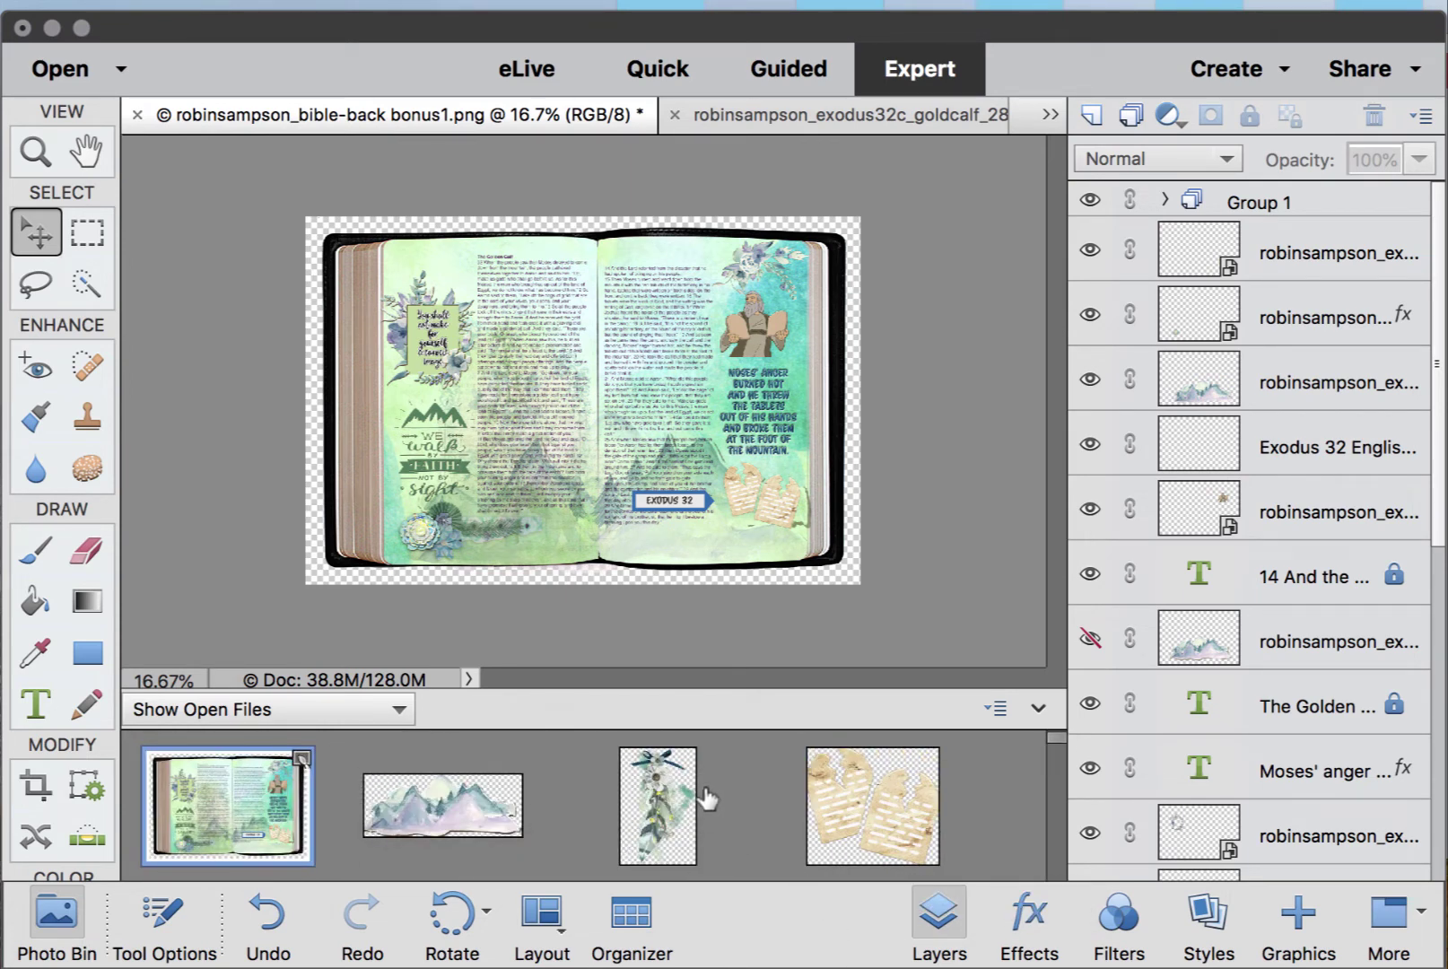
{"action": "scroll", "coordinate": [741, 808], "scroll_direction": "down", "scroll_amount": 4}
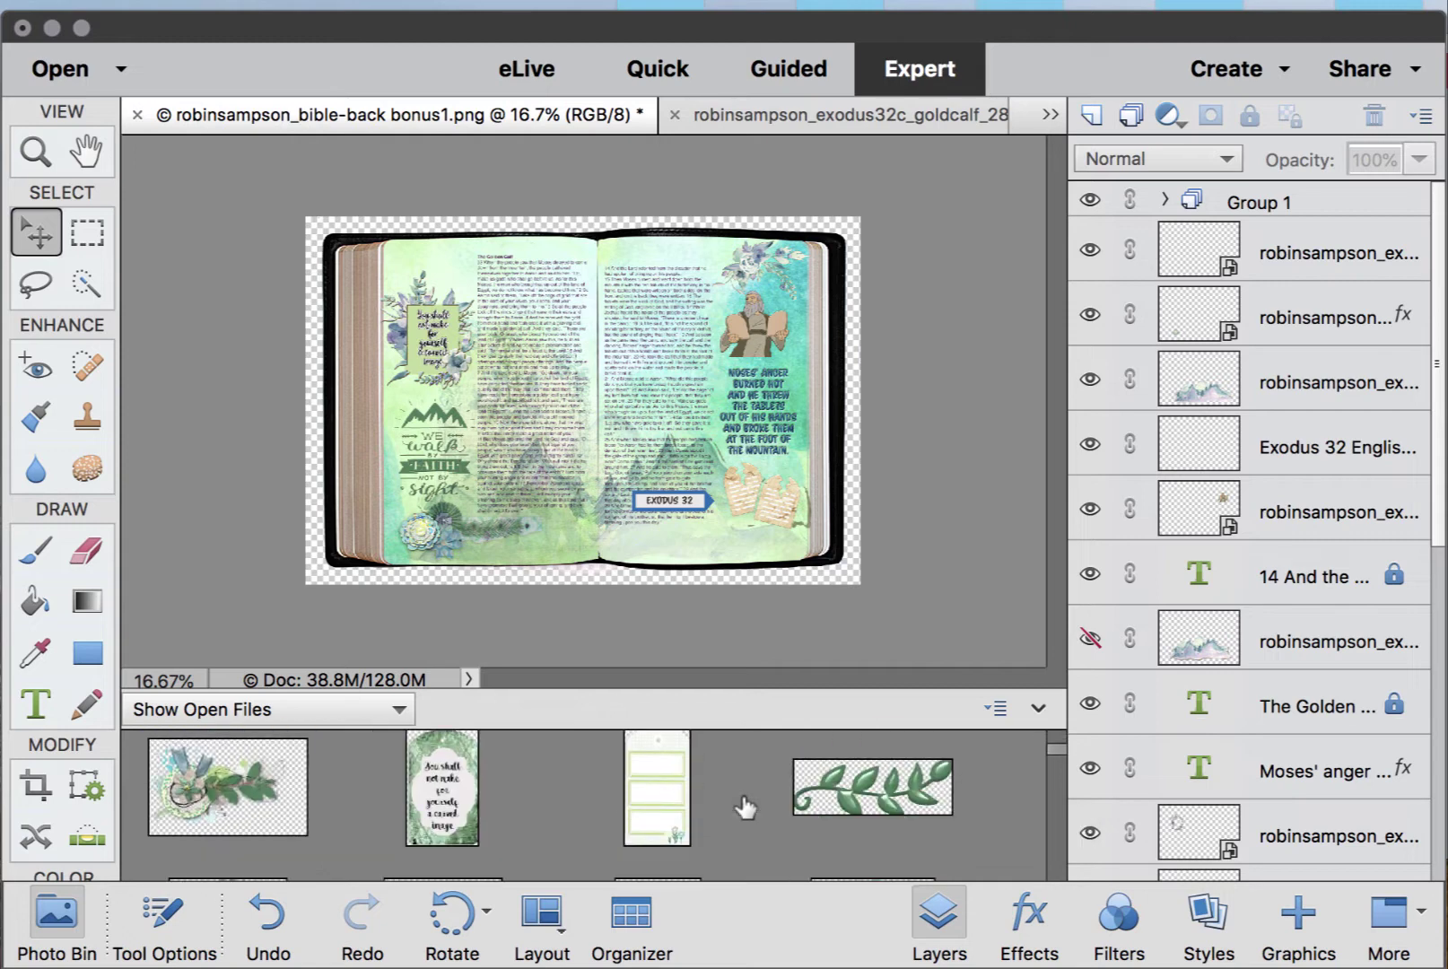
{"action": "scroll", "coordinate": [744, 807], "scroll_direction": "down", "scroll_amount": 2}
{"action": "scroll", "coordinate": [744, 808], "scroll_direction": "up", "scroll_amount": 2}
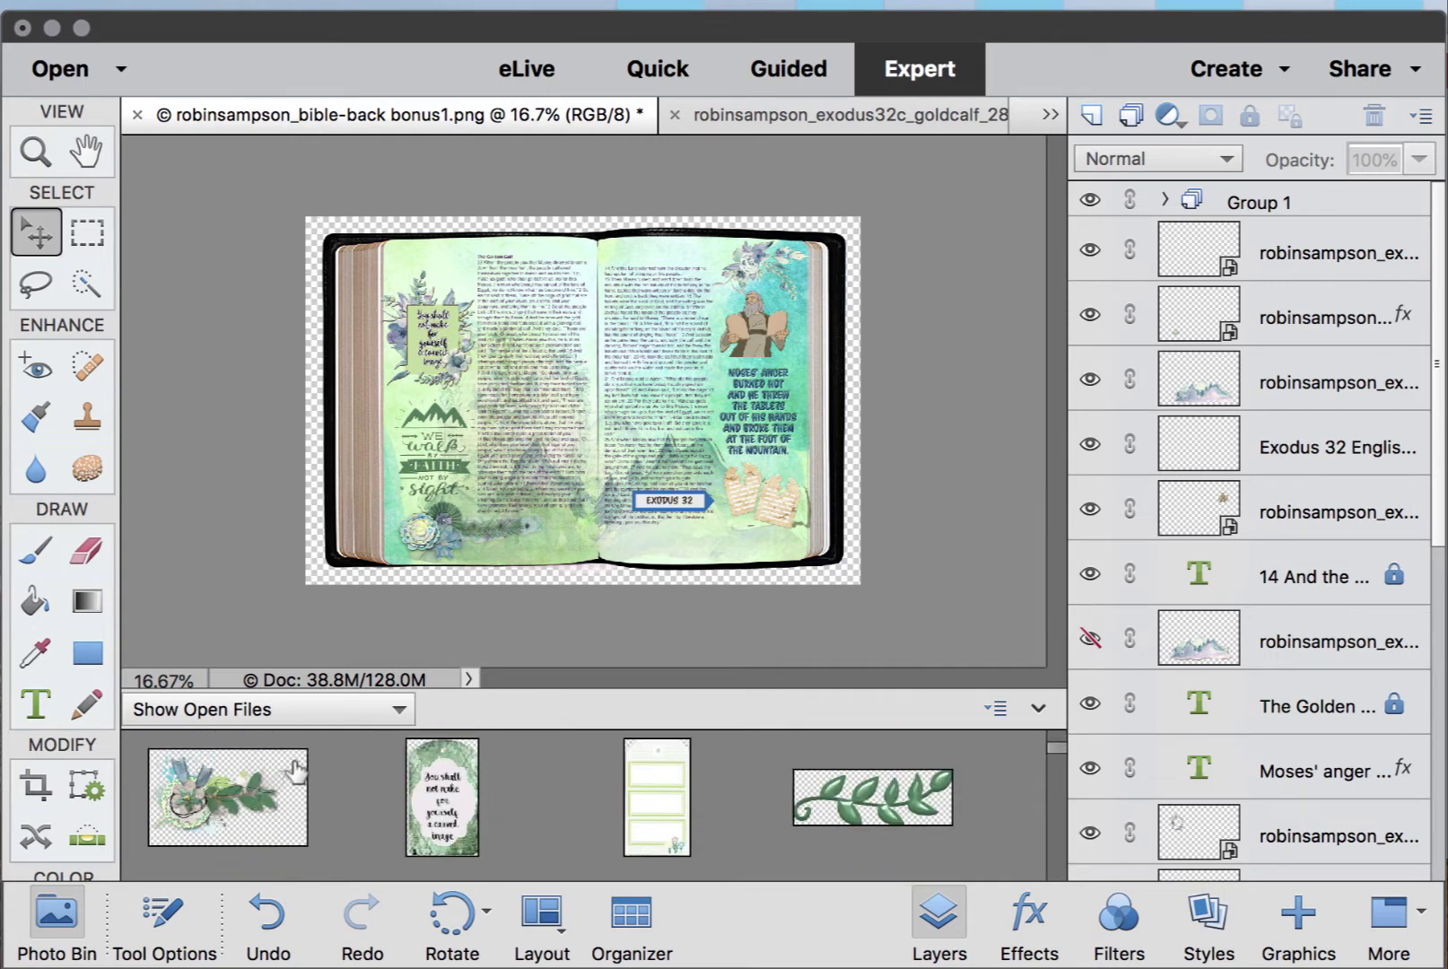
- Add the ribbon, flower and green leaf cluster to the spread and bring it in front of all other layers
{"action": "left_click_drag", "start_coordinate": [276, 806], "coordinate": [583, 337]}
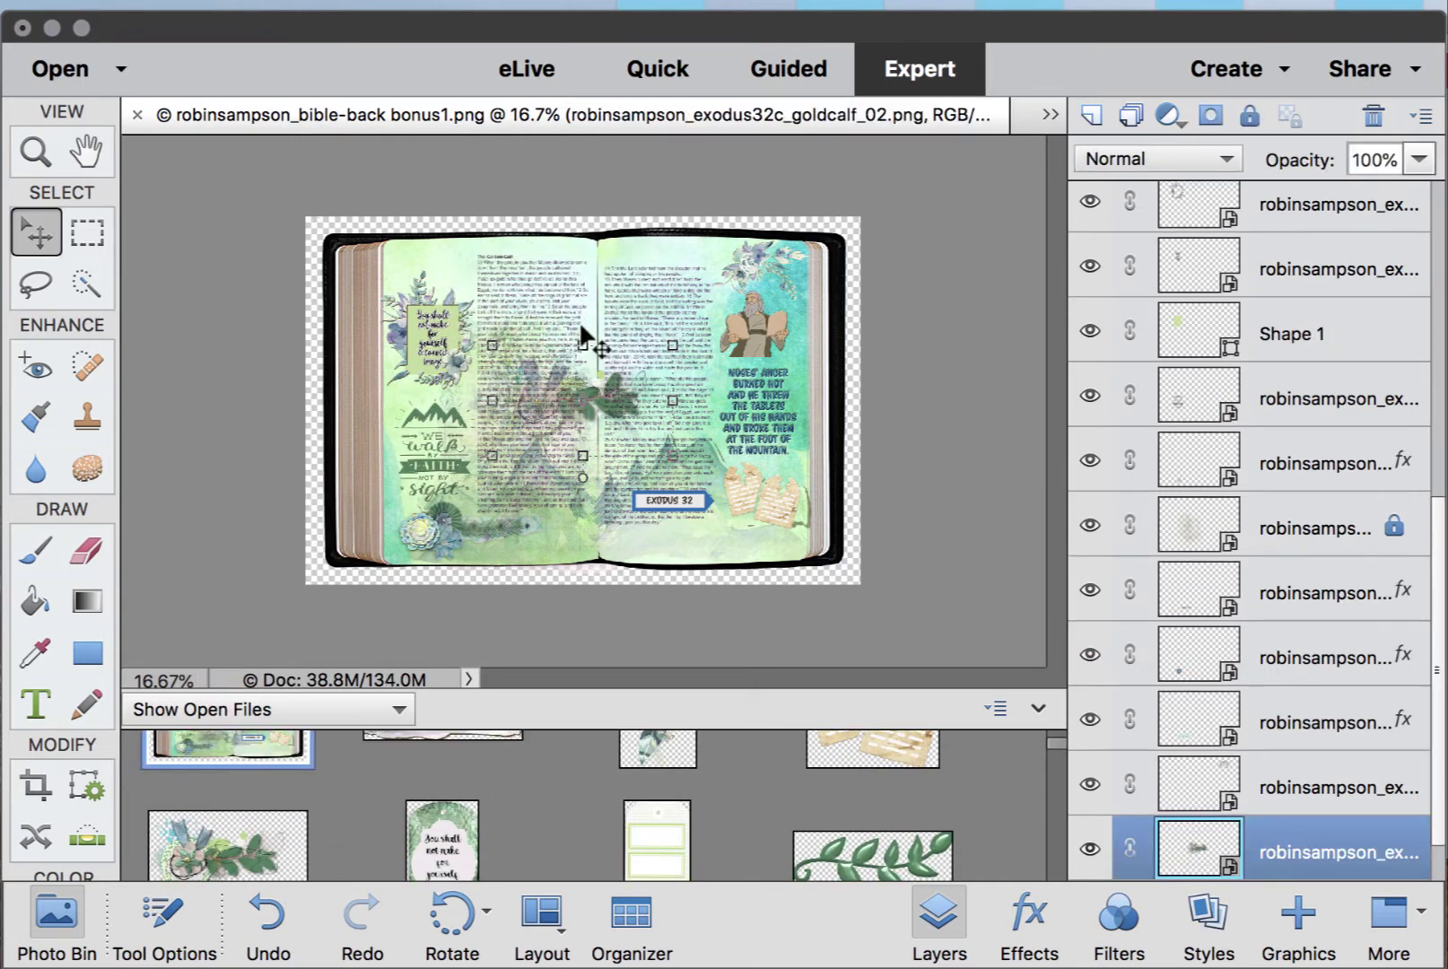
{"action": "key", "text": "super+equal"}
{"action": "key", "text": "super+equal"}
{"action": "key", "text": "super+equal"}
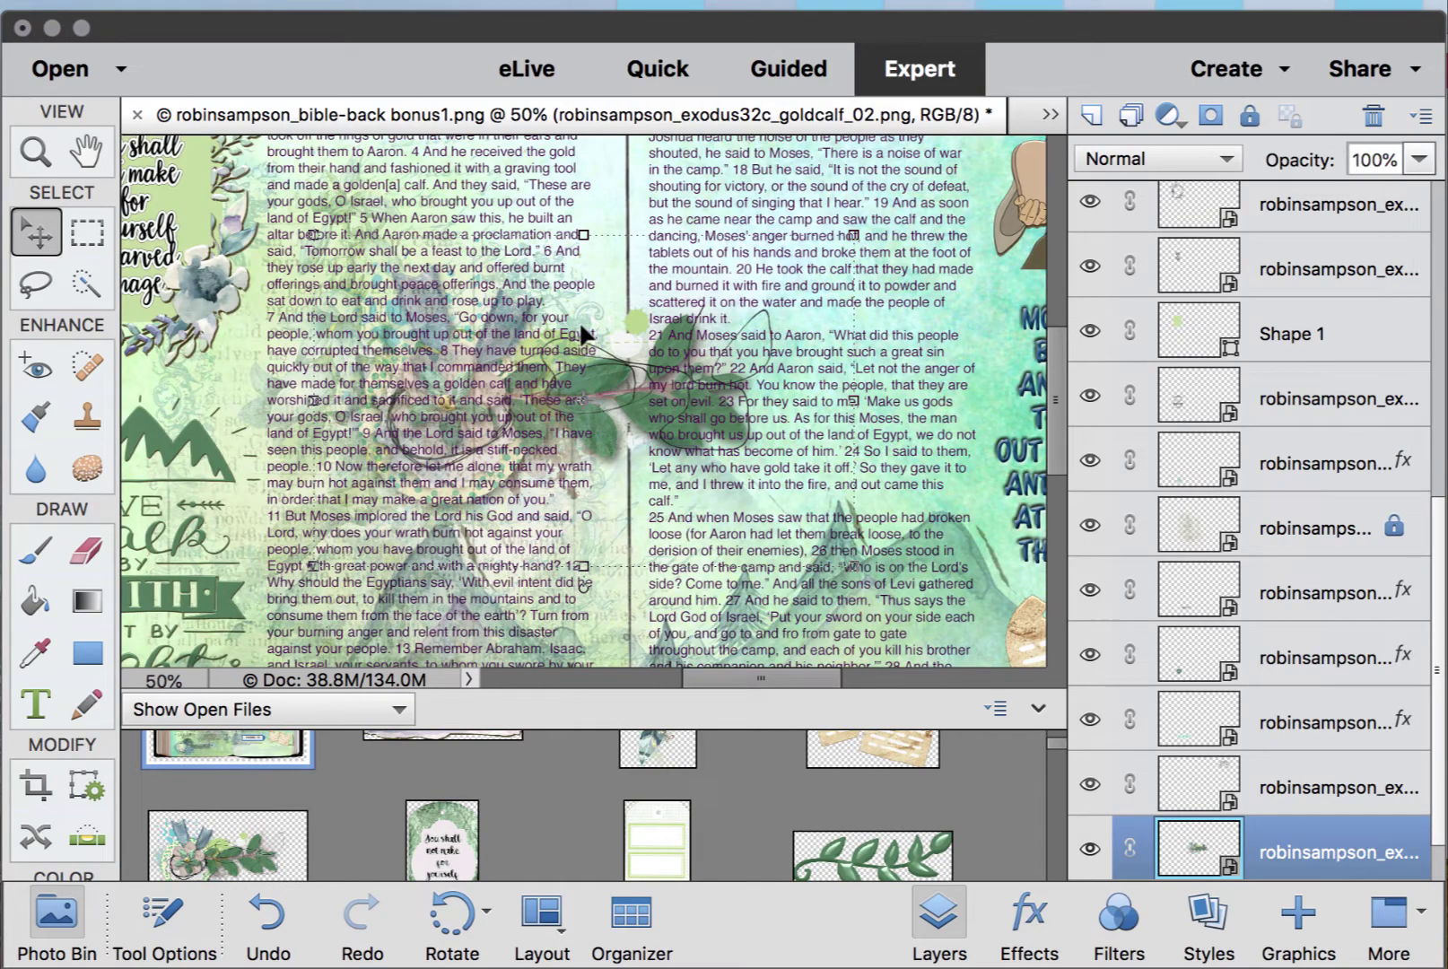
{"action": "scroll", "coordinate": [639, 384], "scroll_direction": "up", "scroll_amount": 1}
{"action": "key", "text": "super+shift+bracketright"}
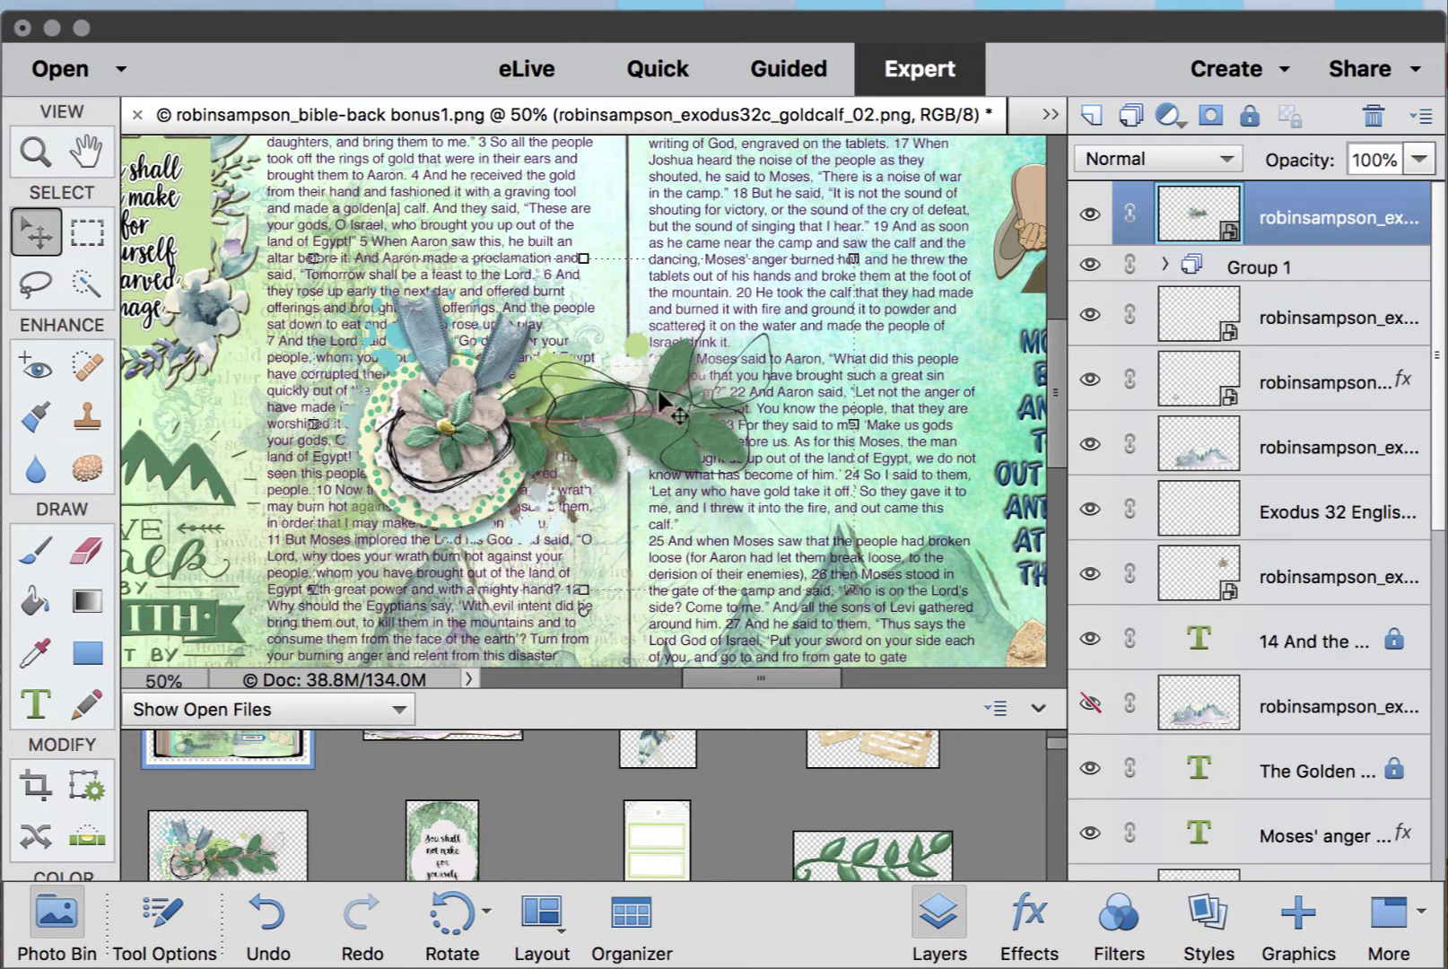
- Move the flower and leaf cluster up to the top of the right page, across the center fold
{"action": "left_click_drag", "start_coordinate": [643, 411], "coordinate": [827, 262]}
{"action": "scroll", "coordinate": [825, 260], "scroll_direction": "up", "scroll_amount": 2}
{"action": "scroll", "coordinate": [826, 260], "scroll_direction": "up", "scroll_amount": 4}
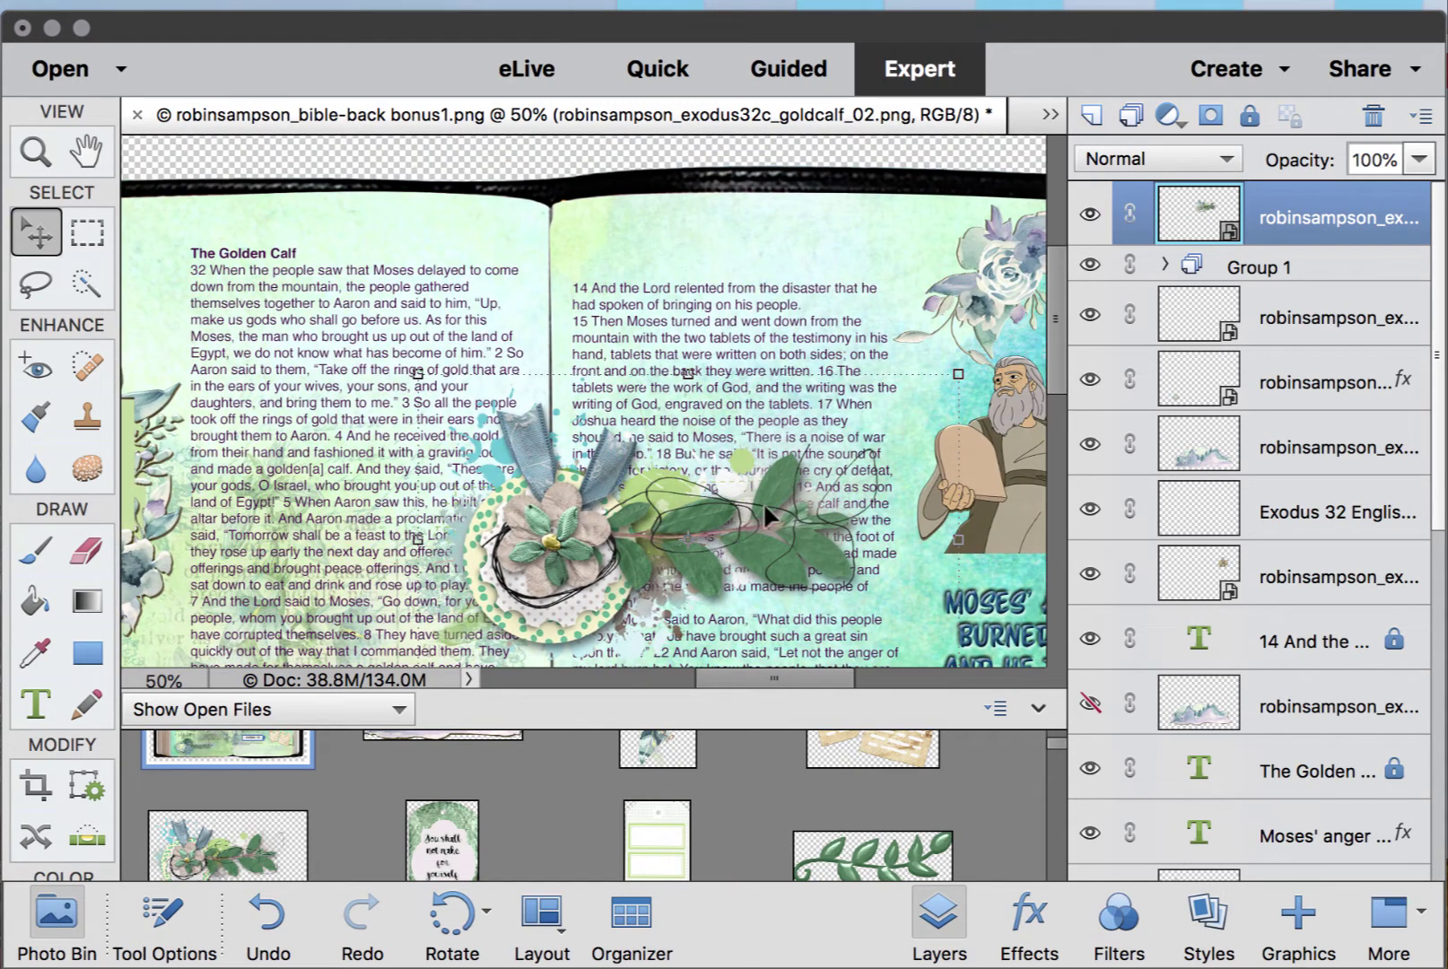
{"action": "left_click_drag", "start_coordinate": [680, 537], "coordinate": [734, 347]}
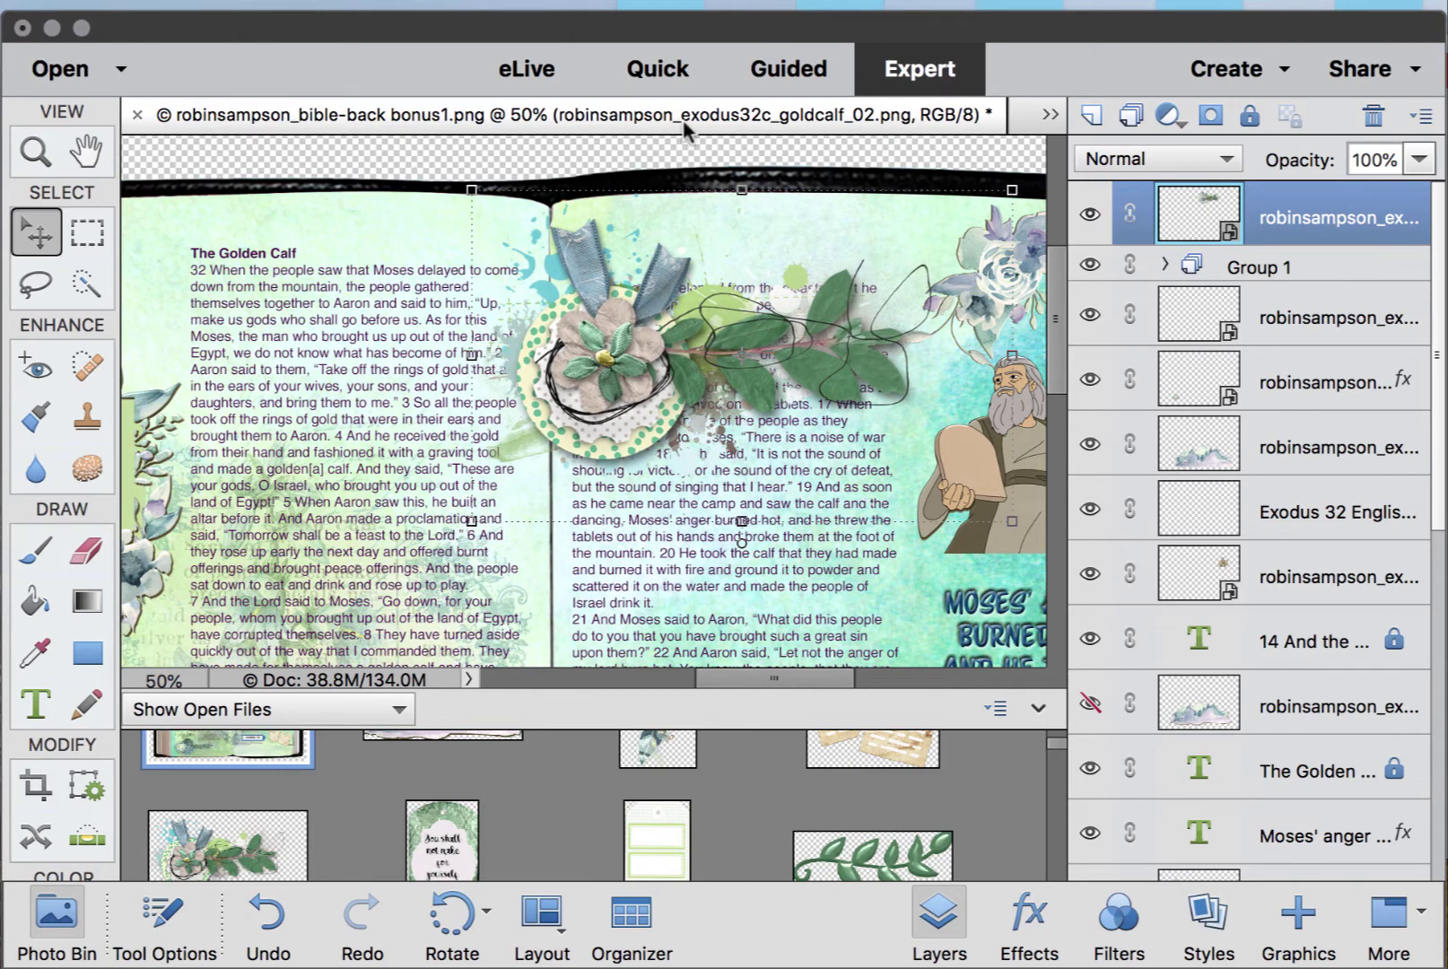
- Flip the flower and leaf cluster layer horizontally and move it toward the right page's upper outer corner
{"action": "left_click", "coordinate": [481, 0]}
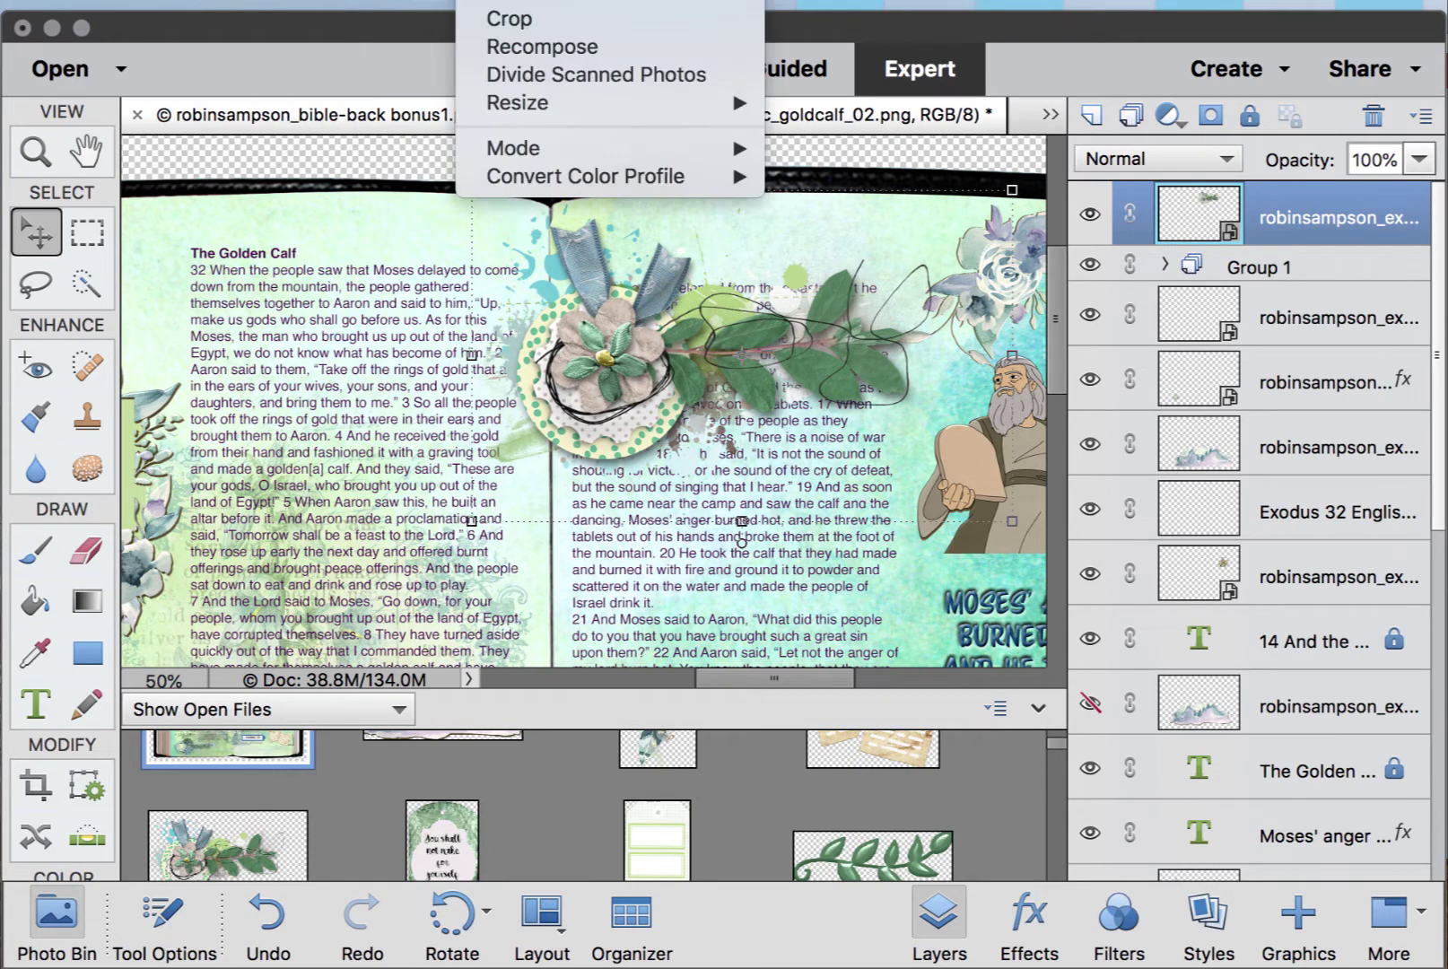
{"action": "mouse_move", "coordinate": [529, 1]}
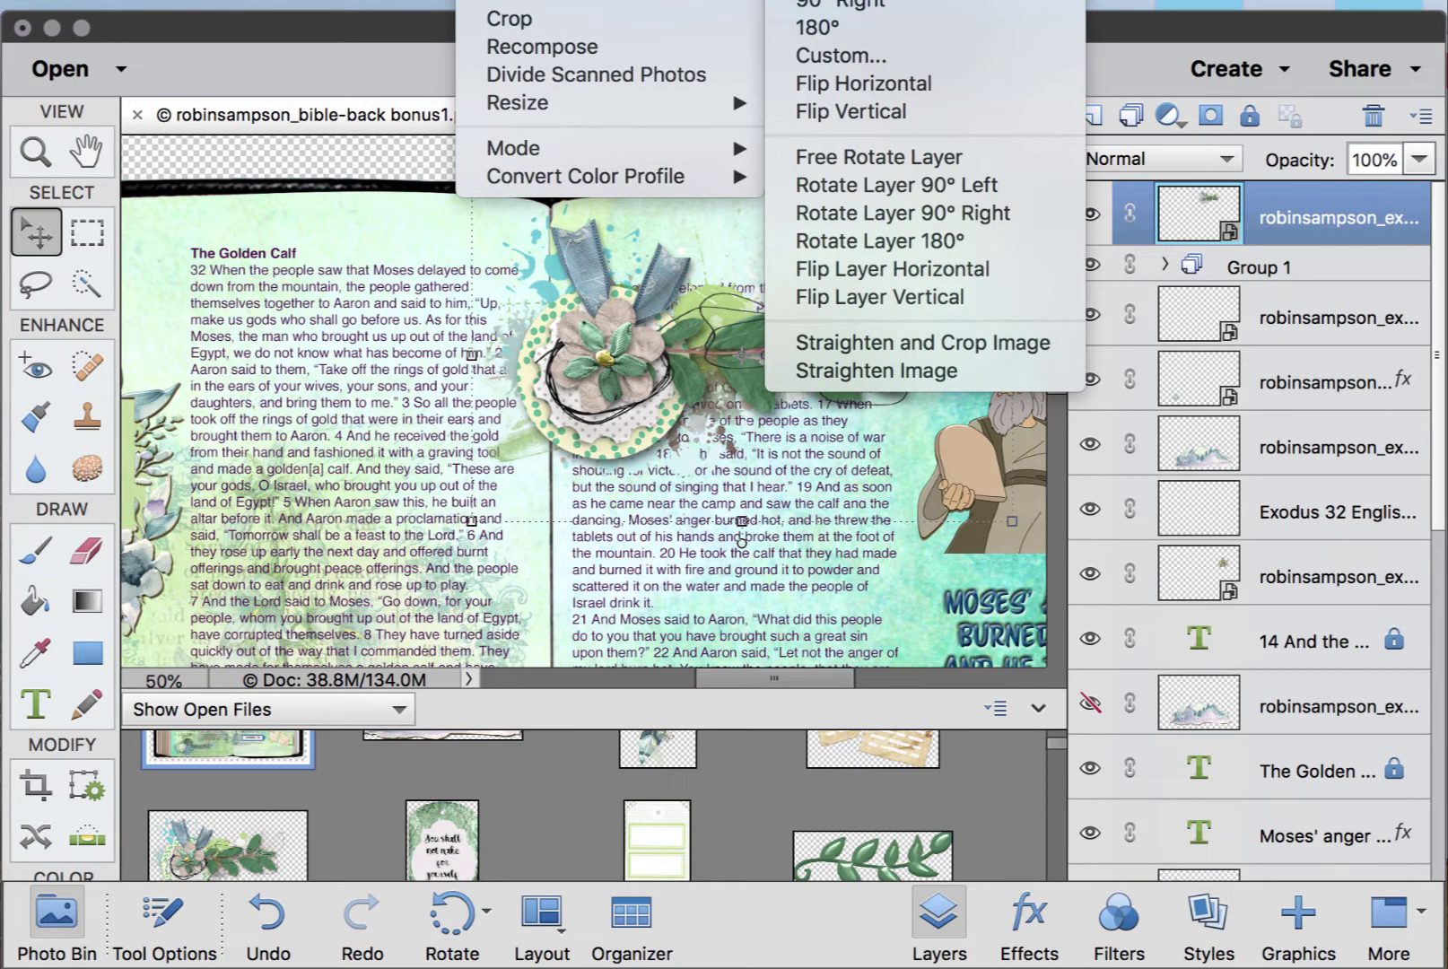
{"action": "mouse_move", "coordinate": [849, 0]}
{"action": "mouse_move", "coordinate": [476, 0]}
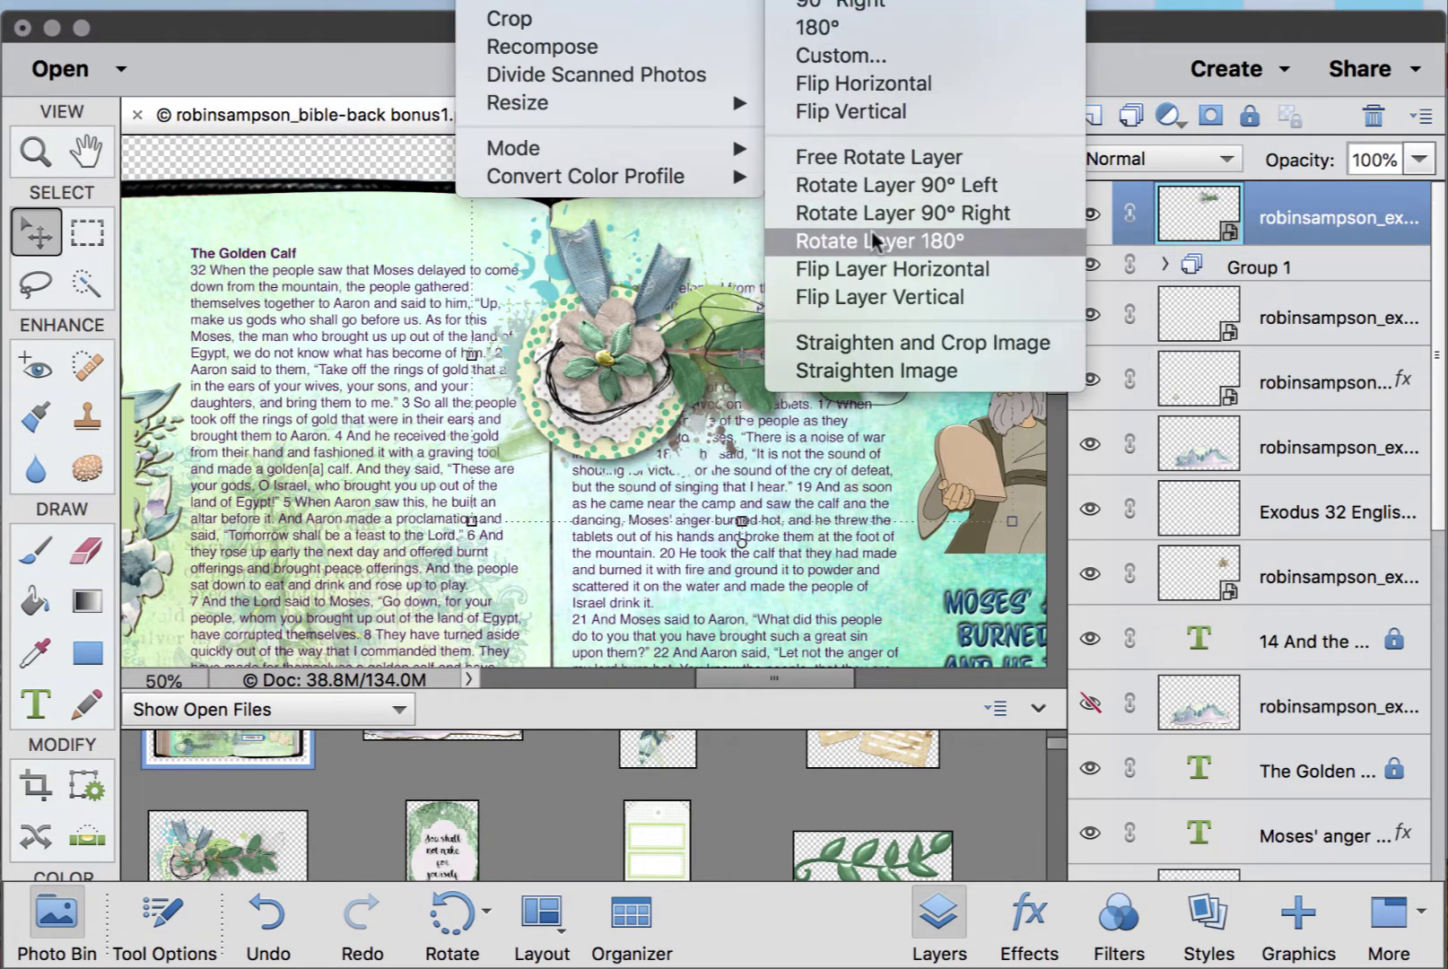
{"action": "left_click", "coordinate": [873, 270]}
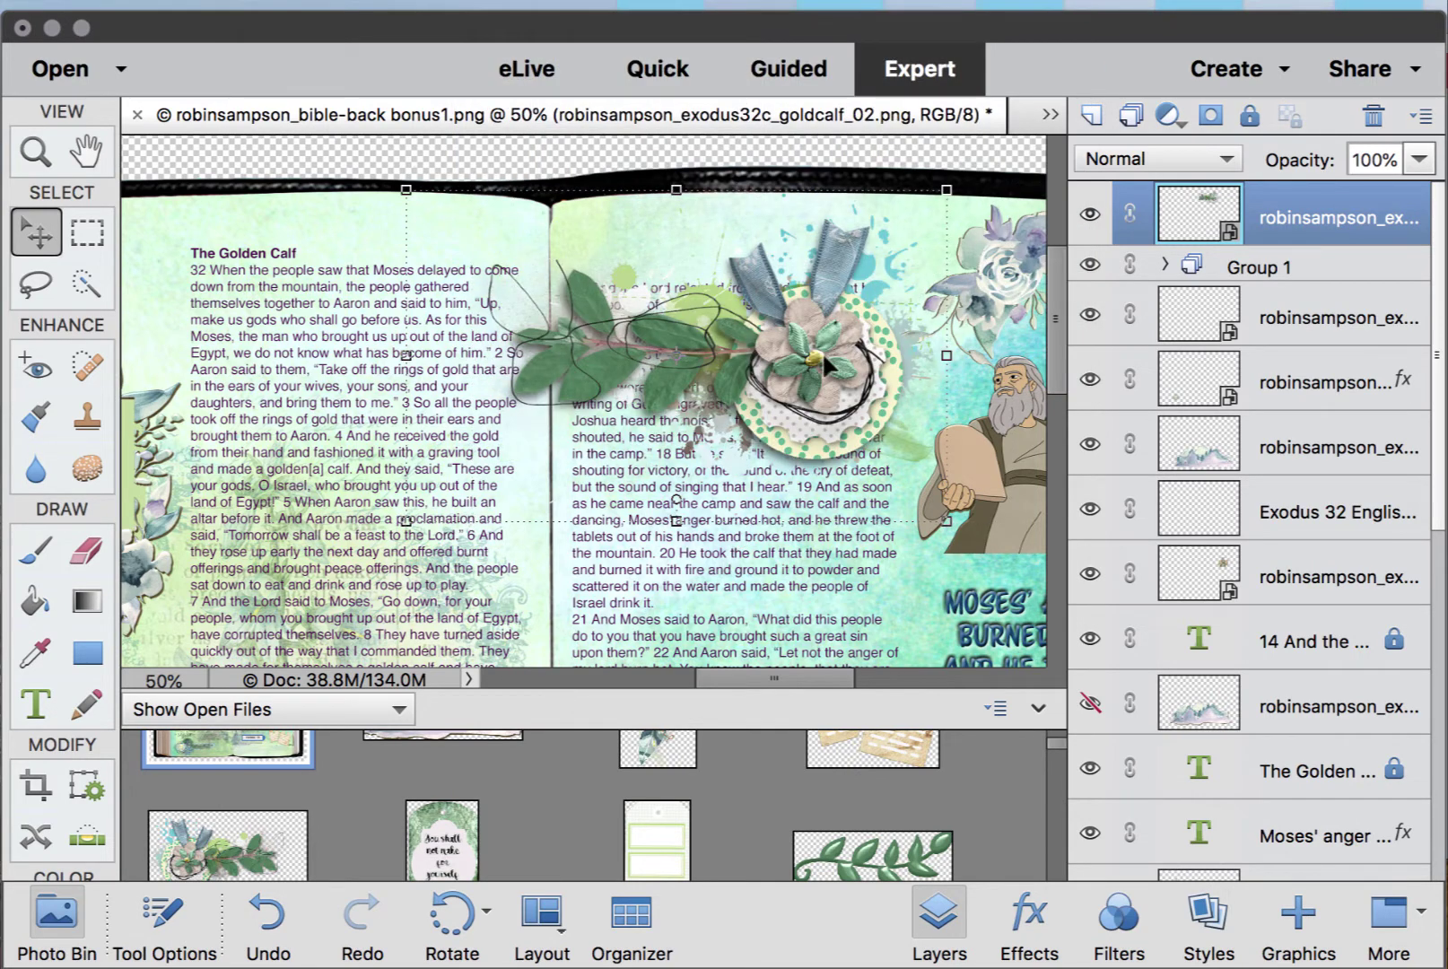
{"action": "left_click_drag", "start_coordinate": [826, 354], "coordinate": [920, 316]}
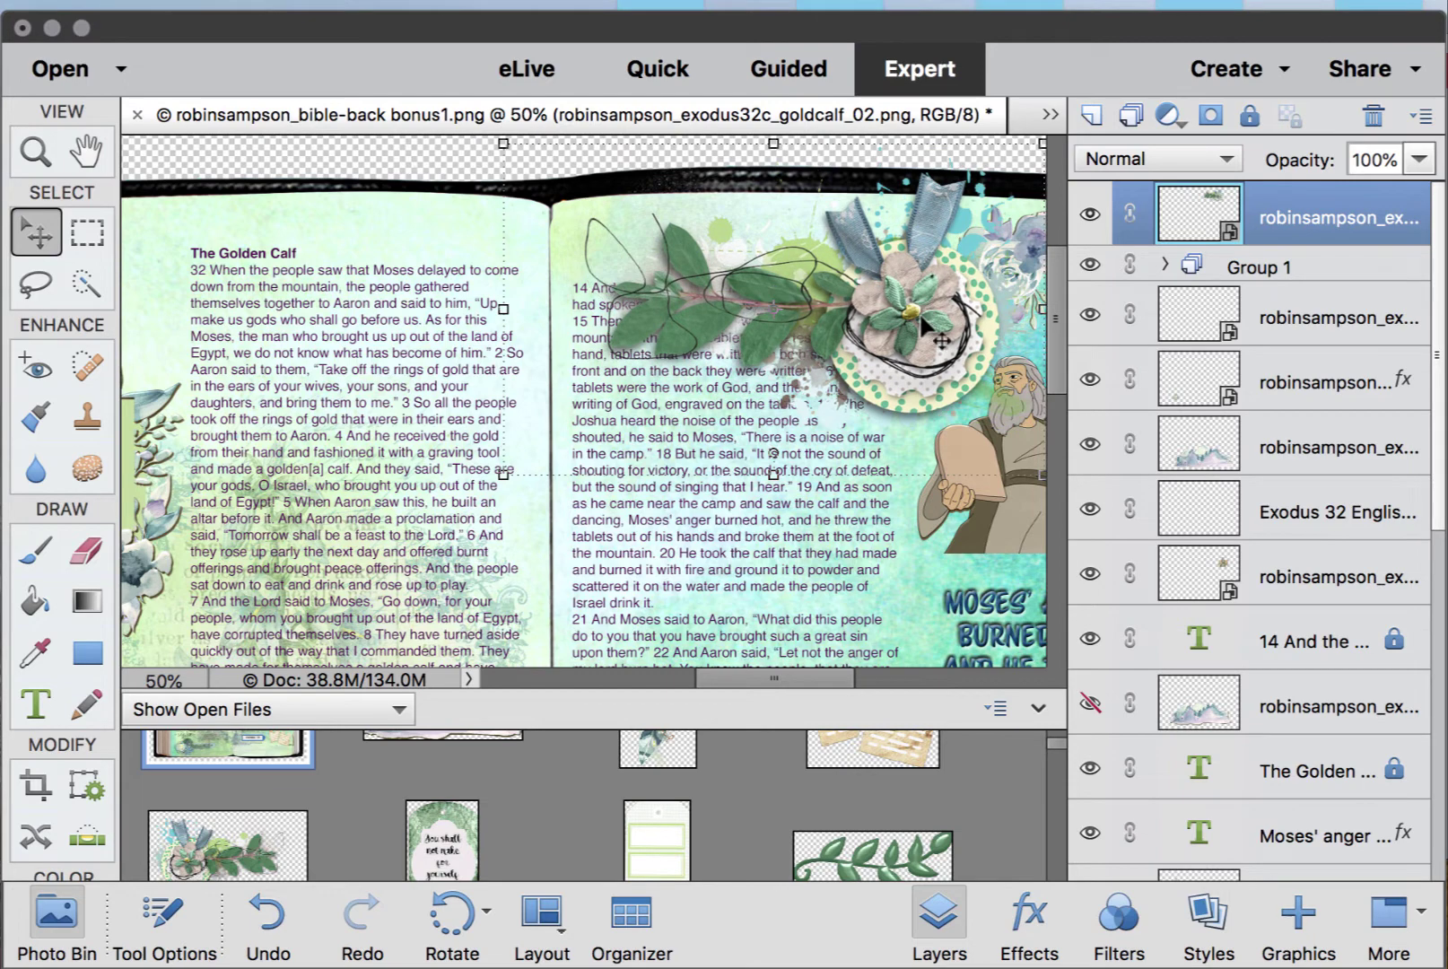
- Delete the flower and leaf cluster layer from the spread
{"action": "key", "text": "super+minus"}
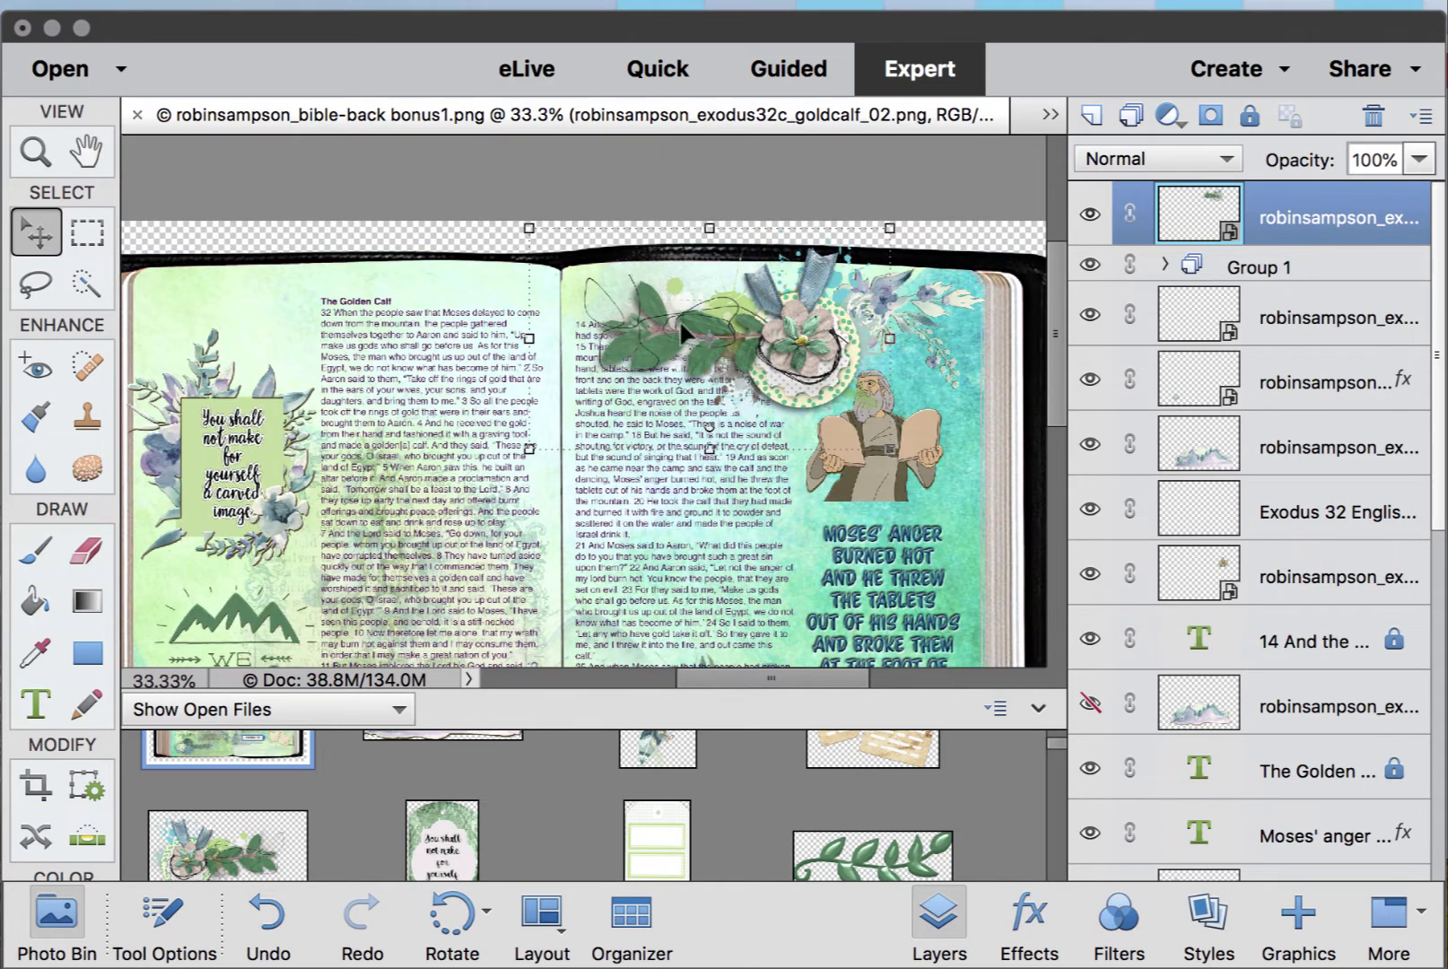
{"action": "key", "text": "Delete"}
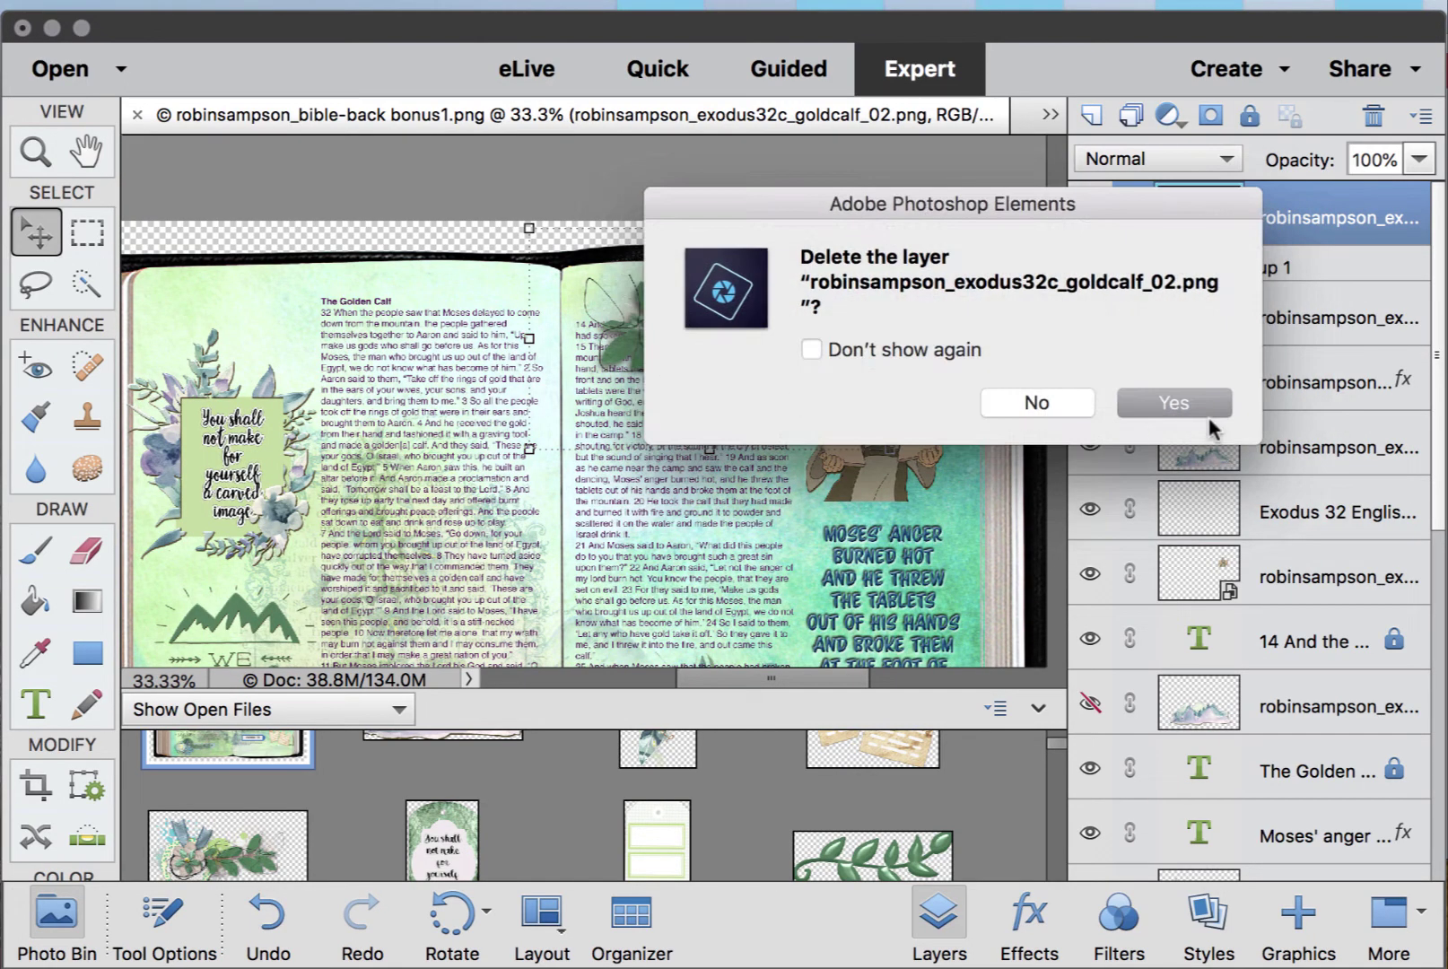
{"action": "left_click", "coordinate": [1206, 404]}
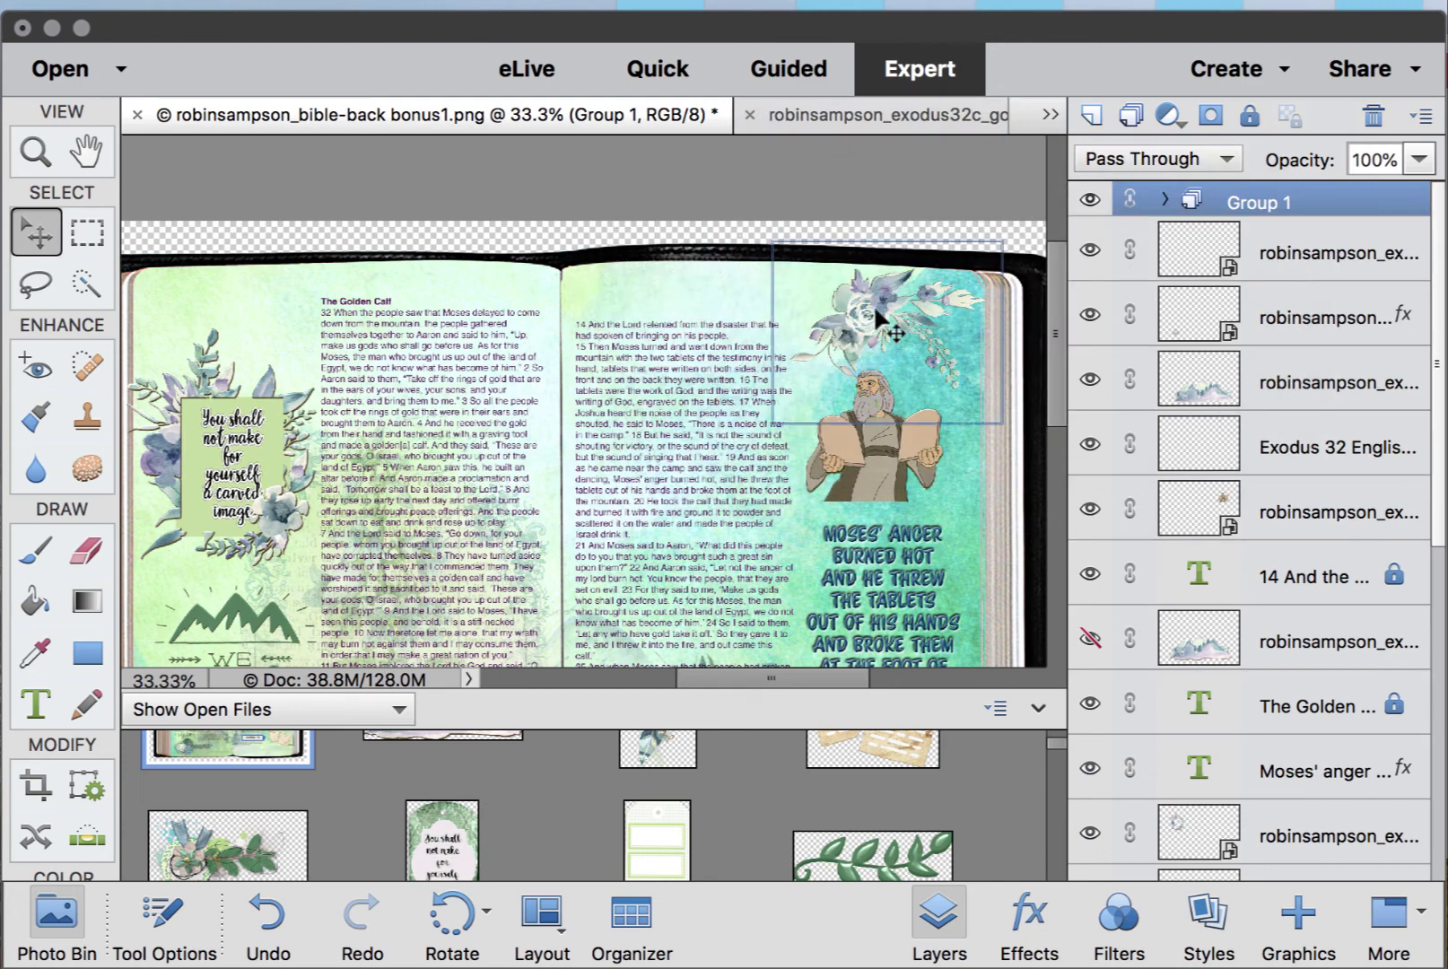
- Shift the blue floral spray above Moses slightly inward and down, leaving no layer selected
{"action": "left_click_drag", "start_coordinate": [847, 300], "coordinate": [819, 315]}
{"action": "left_click", "coordinate": [691, 409]}
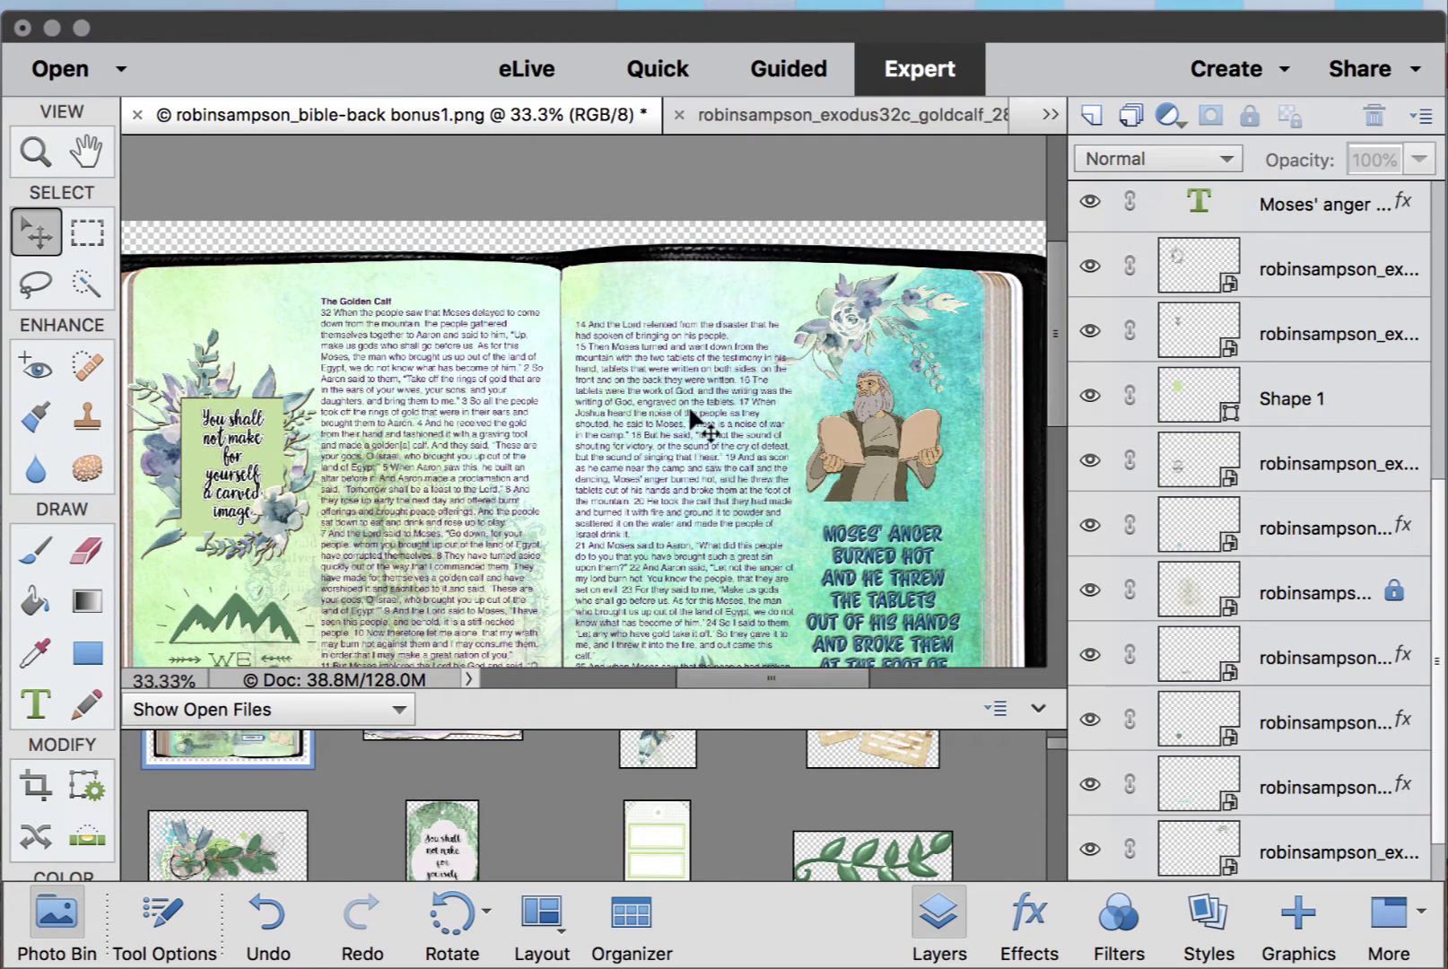
{"action": "key", "text": "super+minus"}
{"action": "key", "text": "super+minus"}
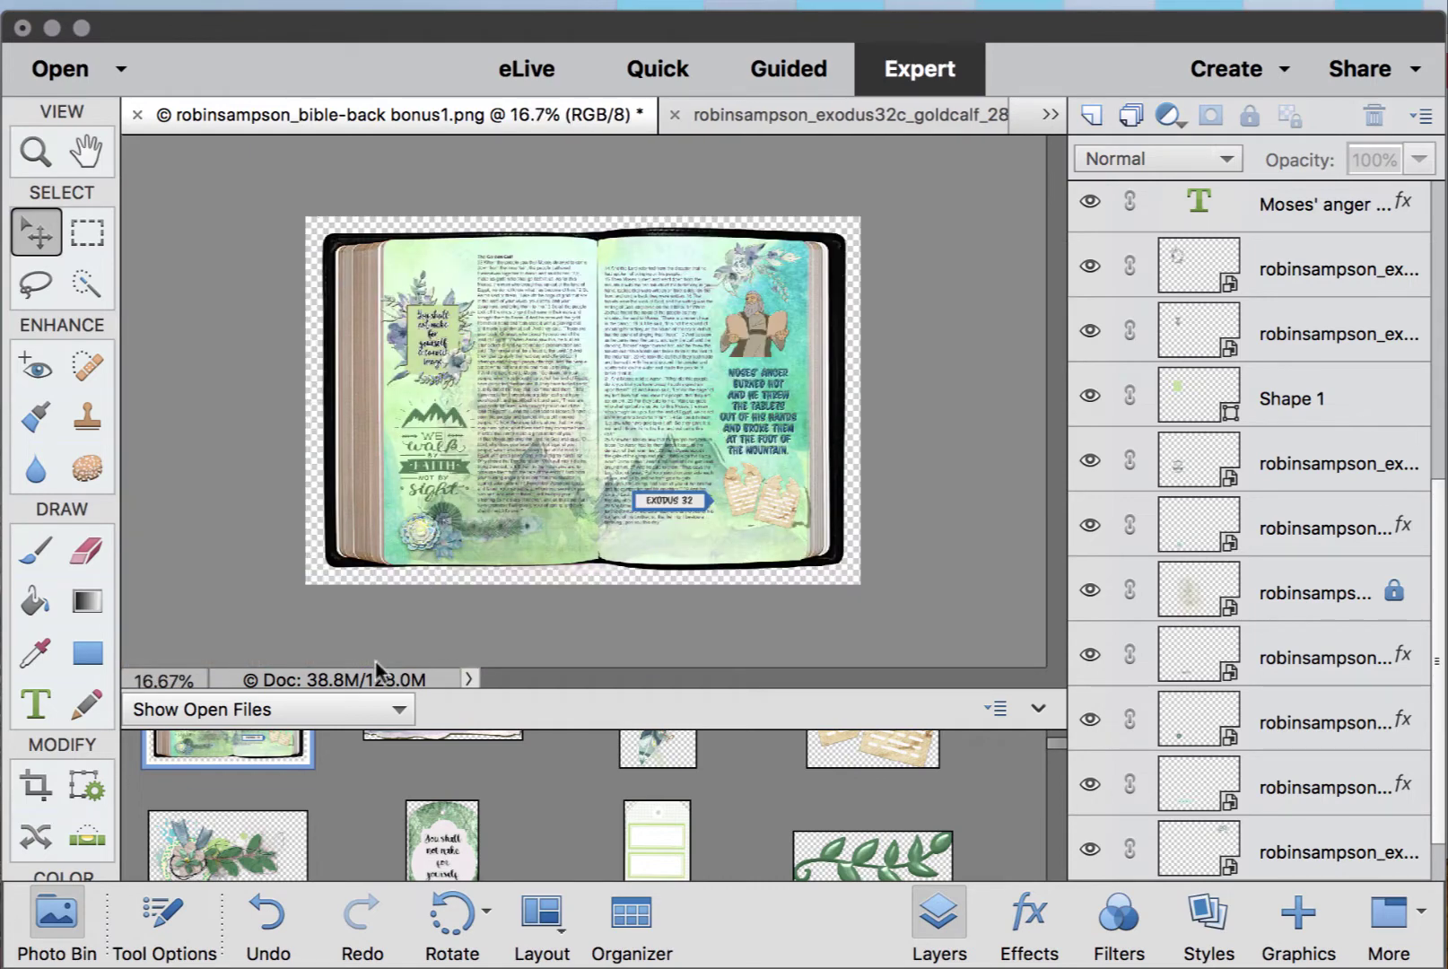
- Add the cream label with the purple butterfly from the open images to the spread
{"action": "scroll", "coordinate": [736, 813], "scroll_direction": "down", "scroll_amount": 10}
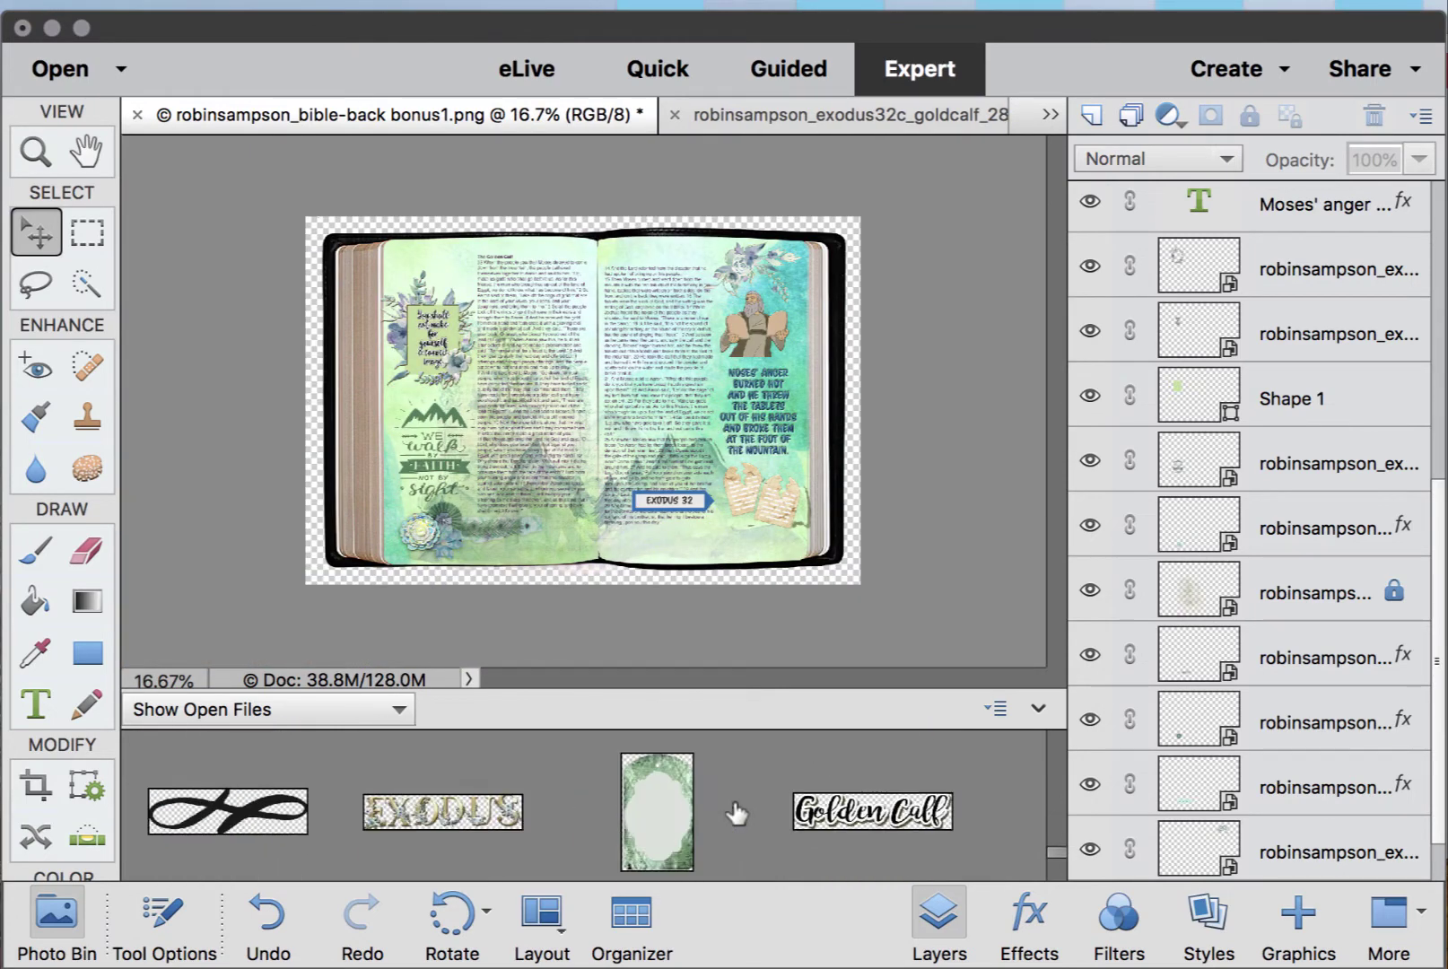
{"action": "scroll", "coordinate": [736, 814], "scroll_direction": "up", "scroll_amount": 5}
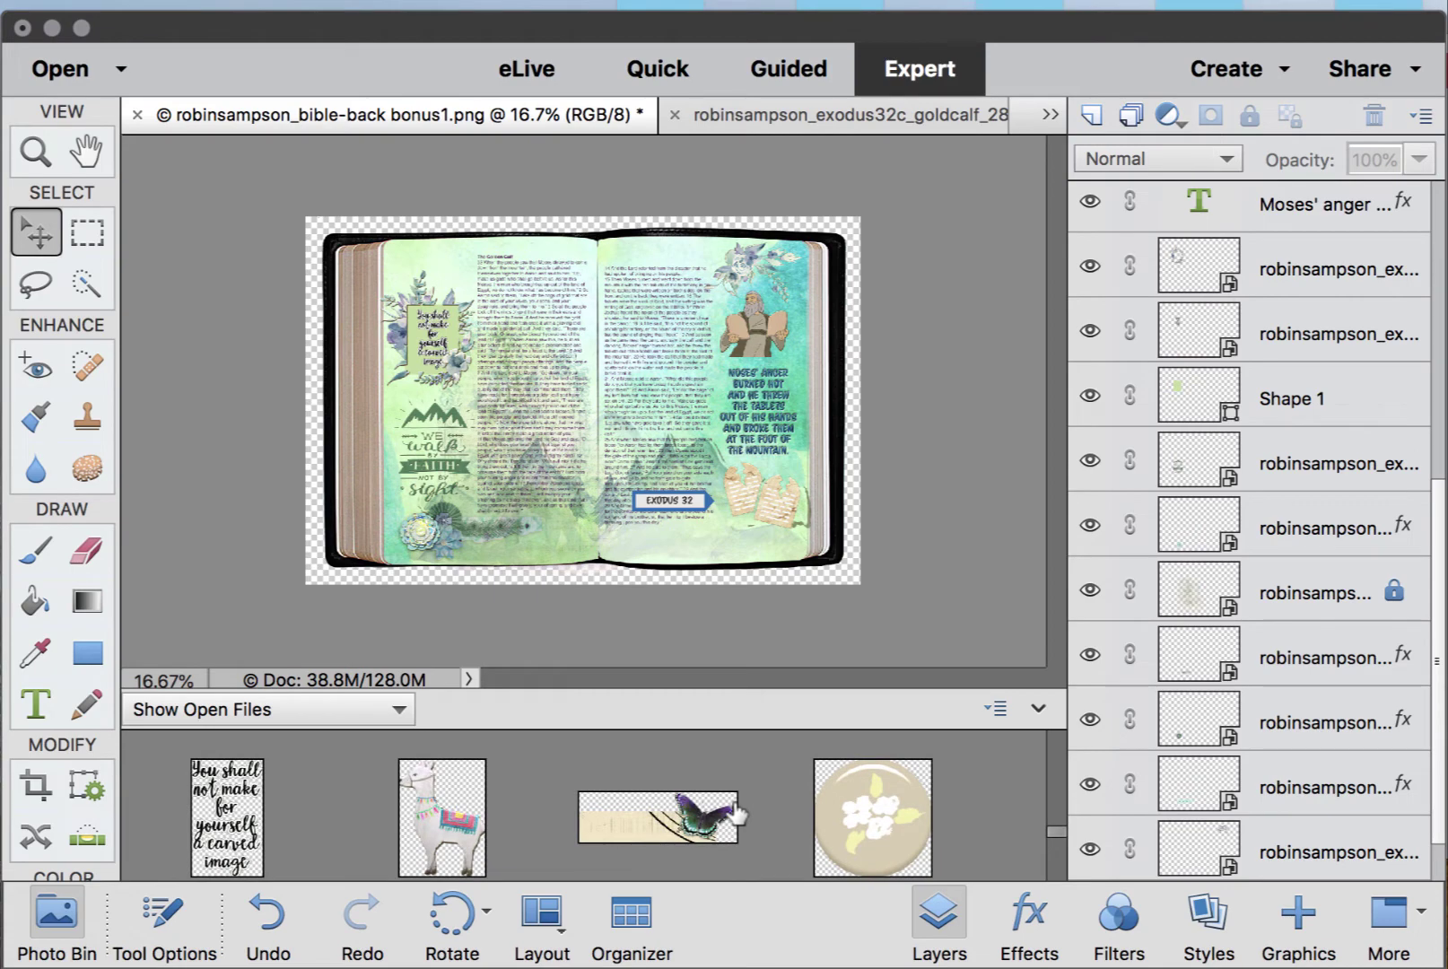
{"action": "left_click_drag", "start_coordinate": [734, 812], "coordinate": [606, 400]}
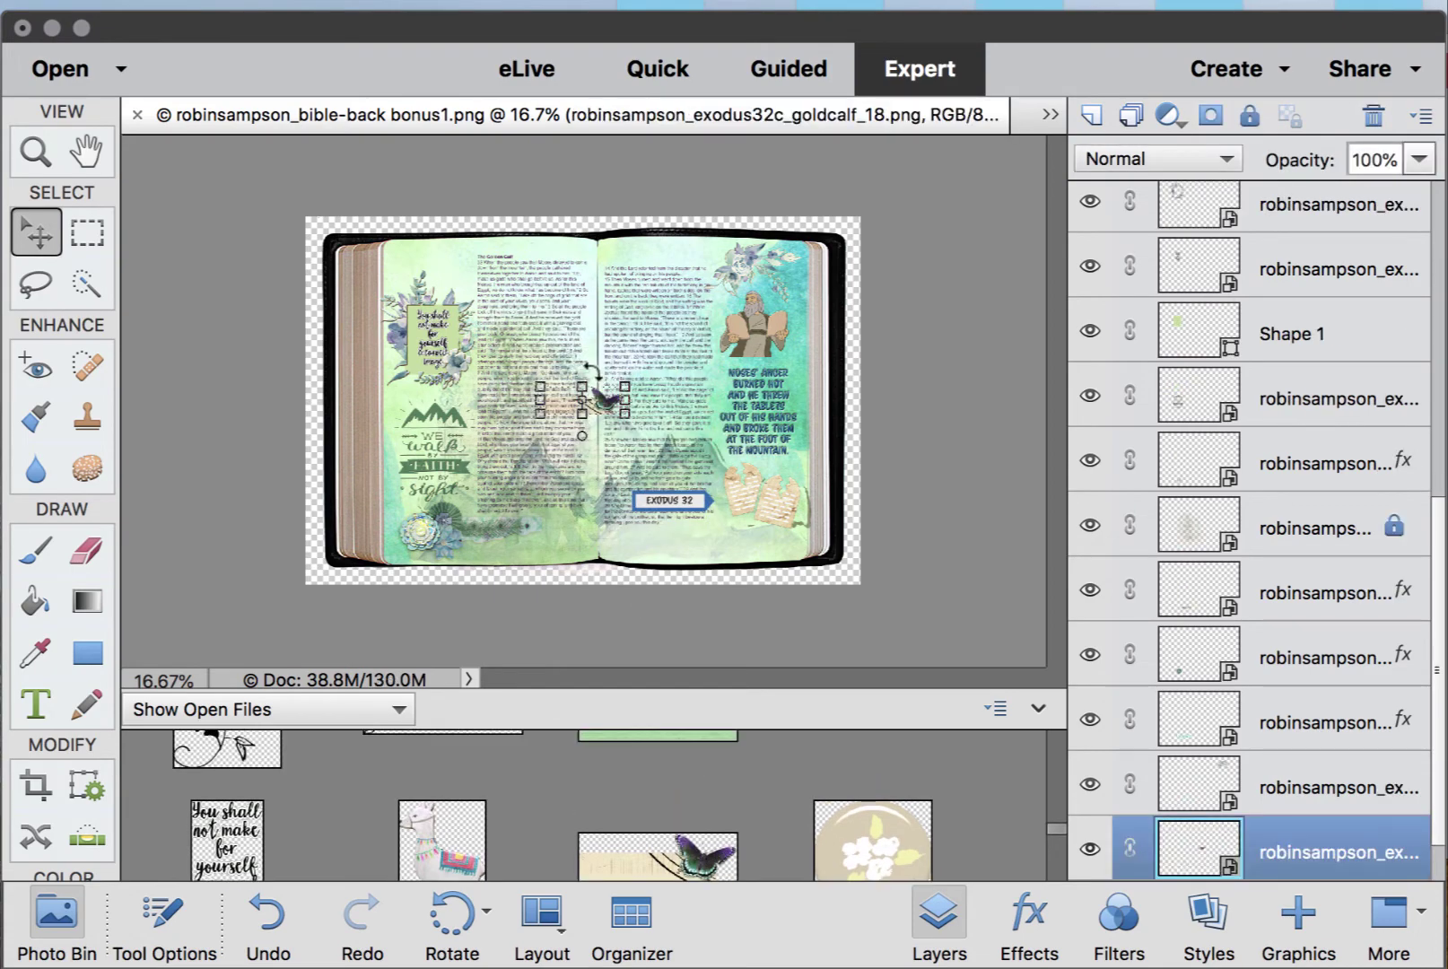
- Move the butterfly label to the left page's upper outer corner, above the carved image quote
{"action": "key", "text": "super+equal"}
{"action": "key", "text": "super+equal"}
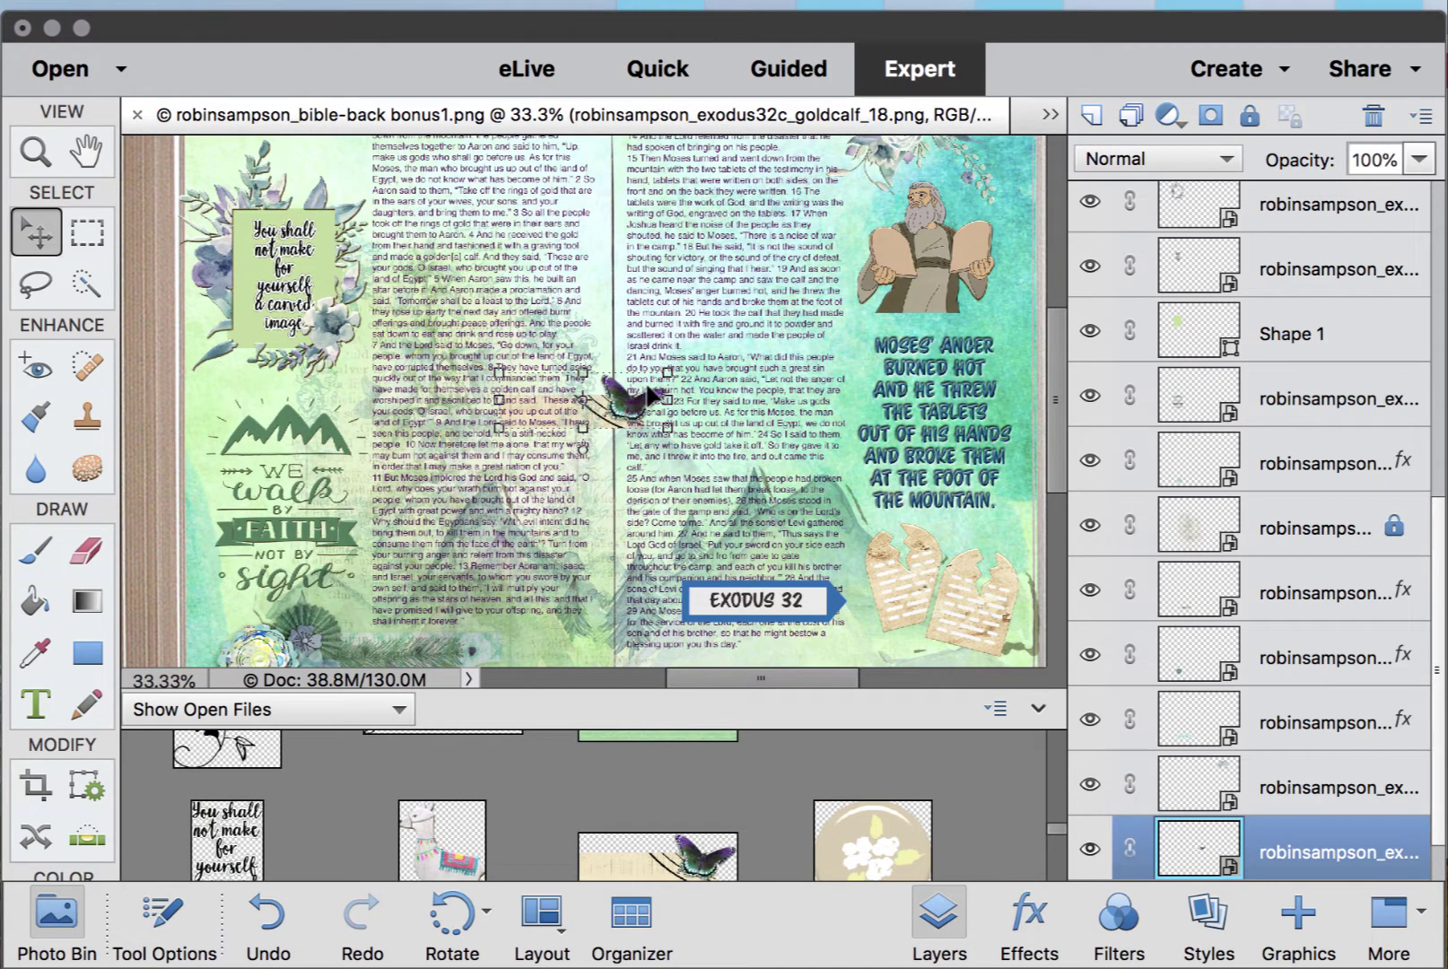
{"action": "left_click_drag", "start_coordinate": [640, 409], "coordinate": [402, 169]}
{"action": "scroll", "coordinate": [401, 169], "scroll_direction": "up", "scroll_amount": 3}
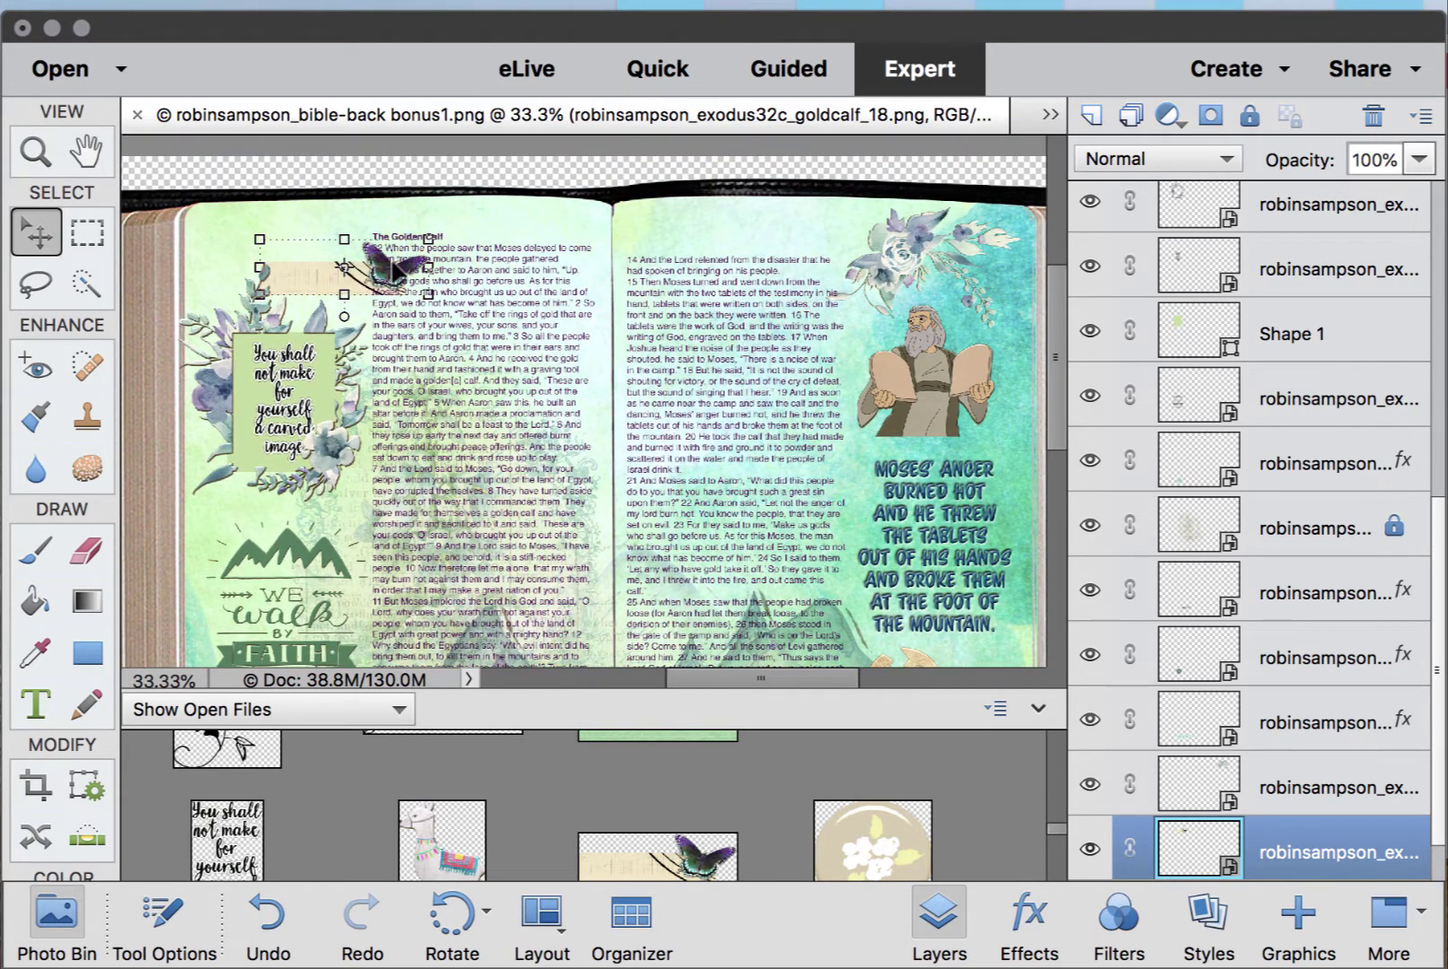
{"action": "left_click_drag", "start_coordinate": [359, 258], "coordinate": [332, 235]}
- Add the outlined EXODUS 32 word art from the open images to the spread
{"action": "scroll", "coordinate": [270, 863], "scroll_direction": "down", "scroll_amount": 5}
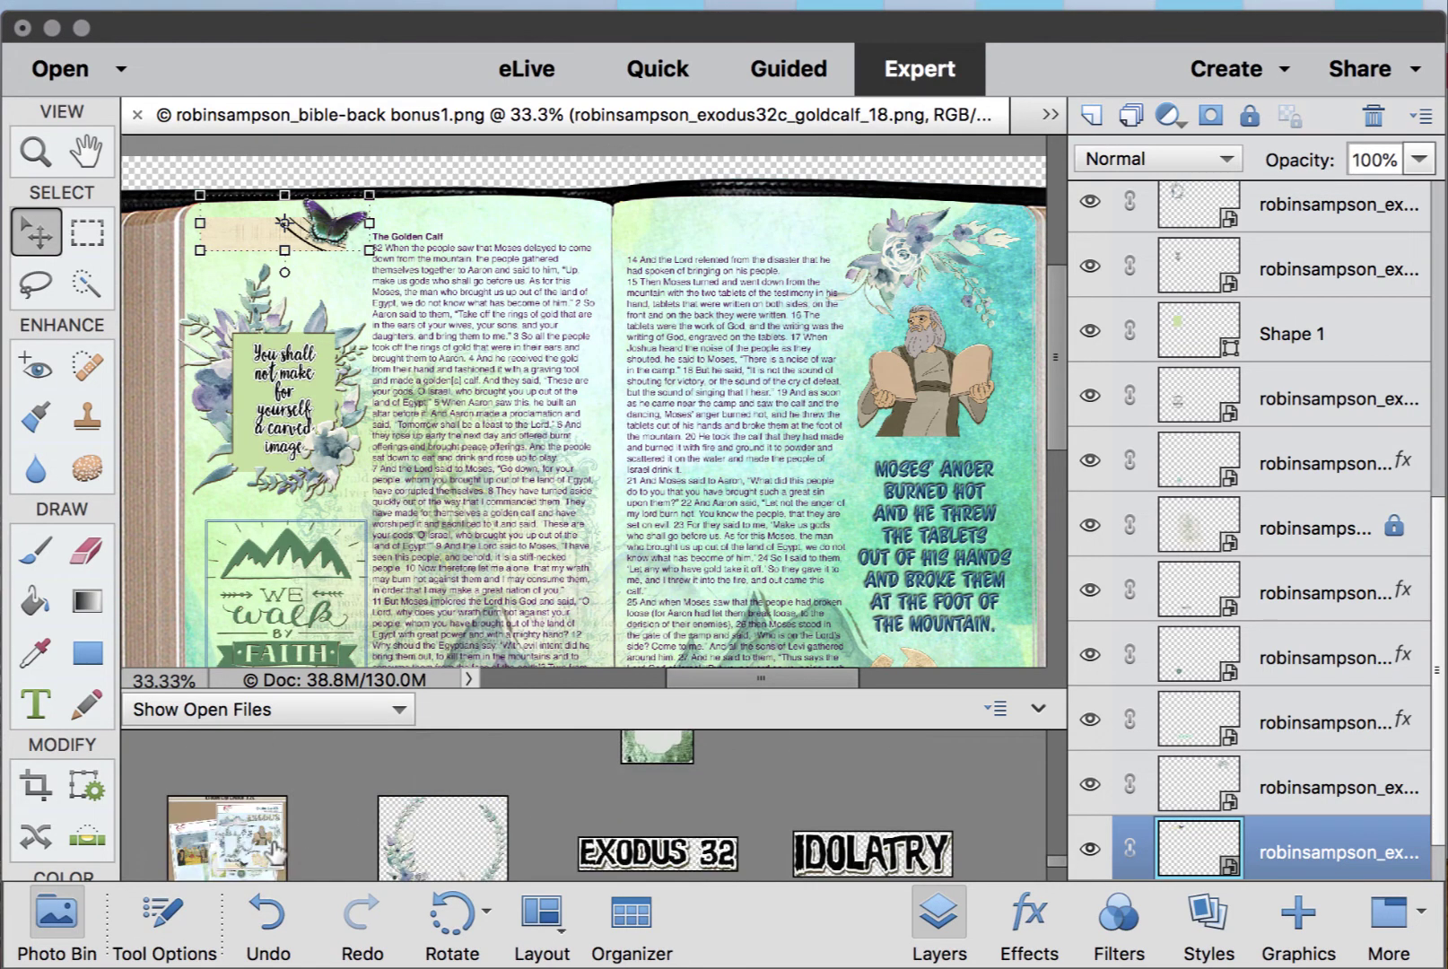
{"action": "scroll", "coordinate": [275, 853], "scroll_direction": "down", "scroll_amount": 2}
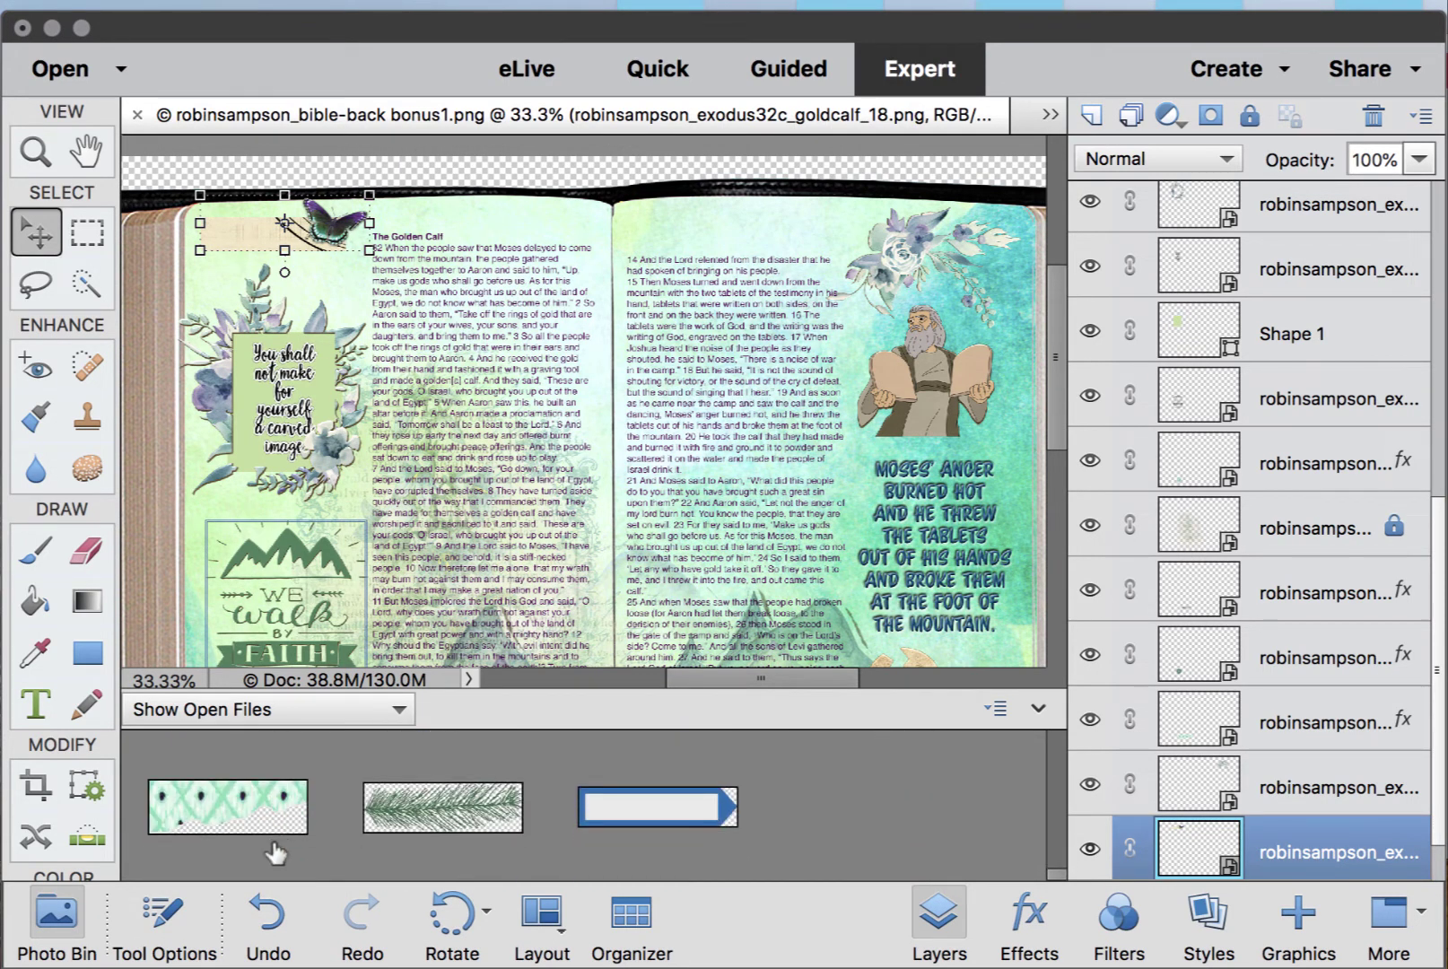
{"action": "scroll", "coordinate": [275, 853], "scroll_direction": "down", "scroll_amount": 2}
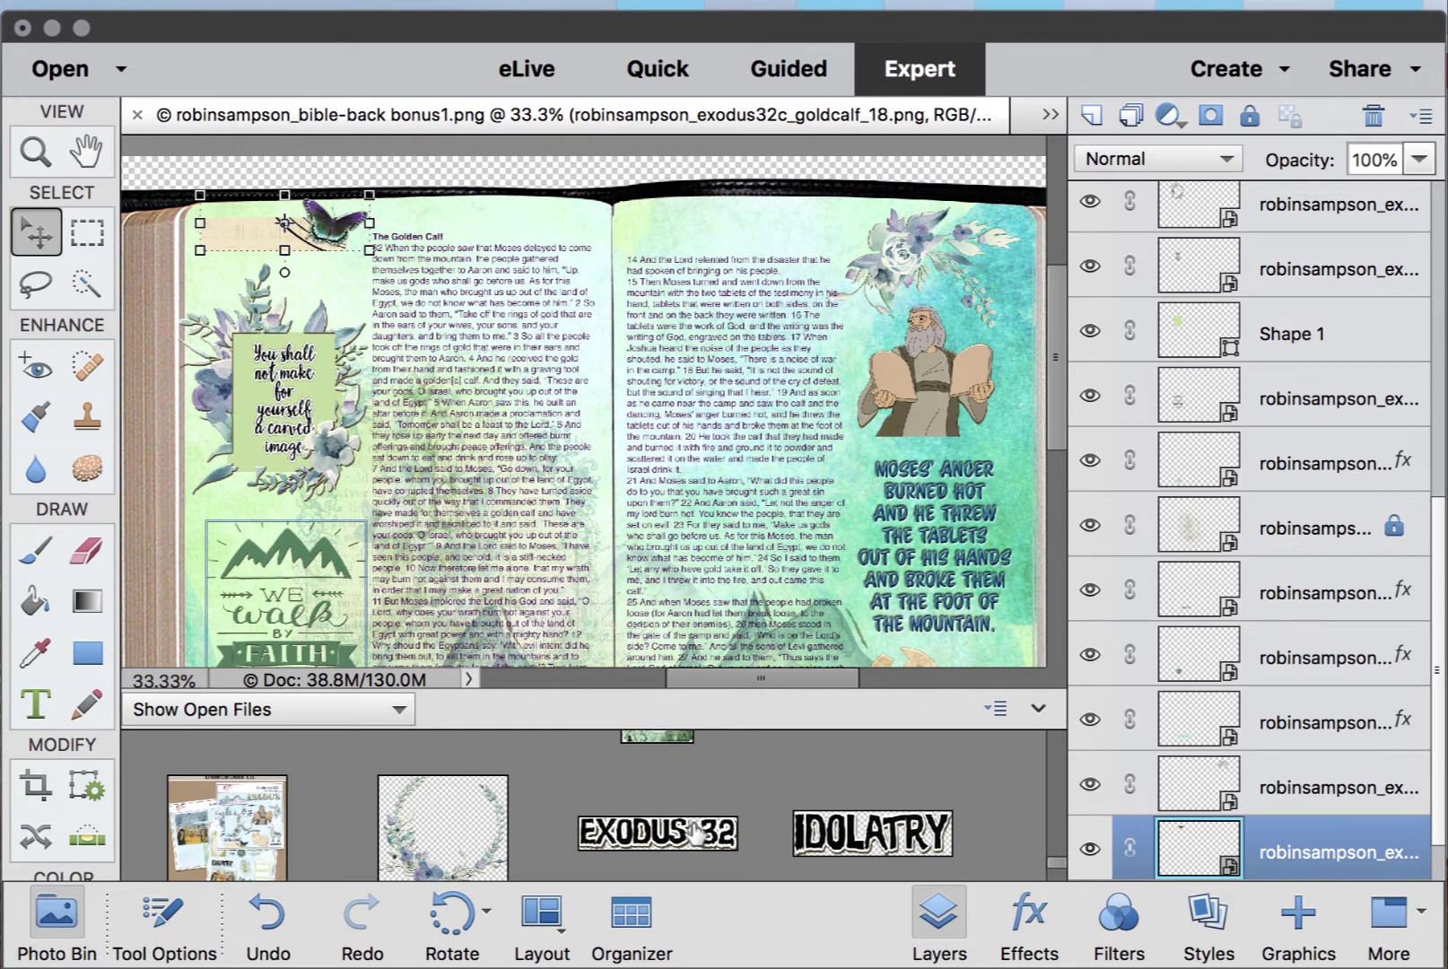
{"action": "left_click_drag", "start_coordinate": [696, 833], "coordinate": [446, 375]}
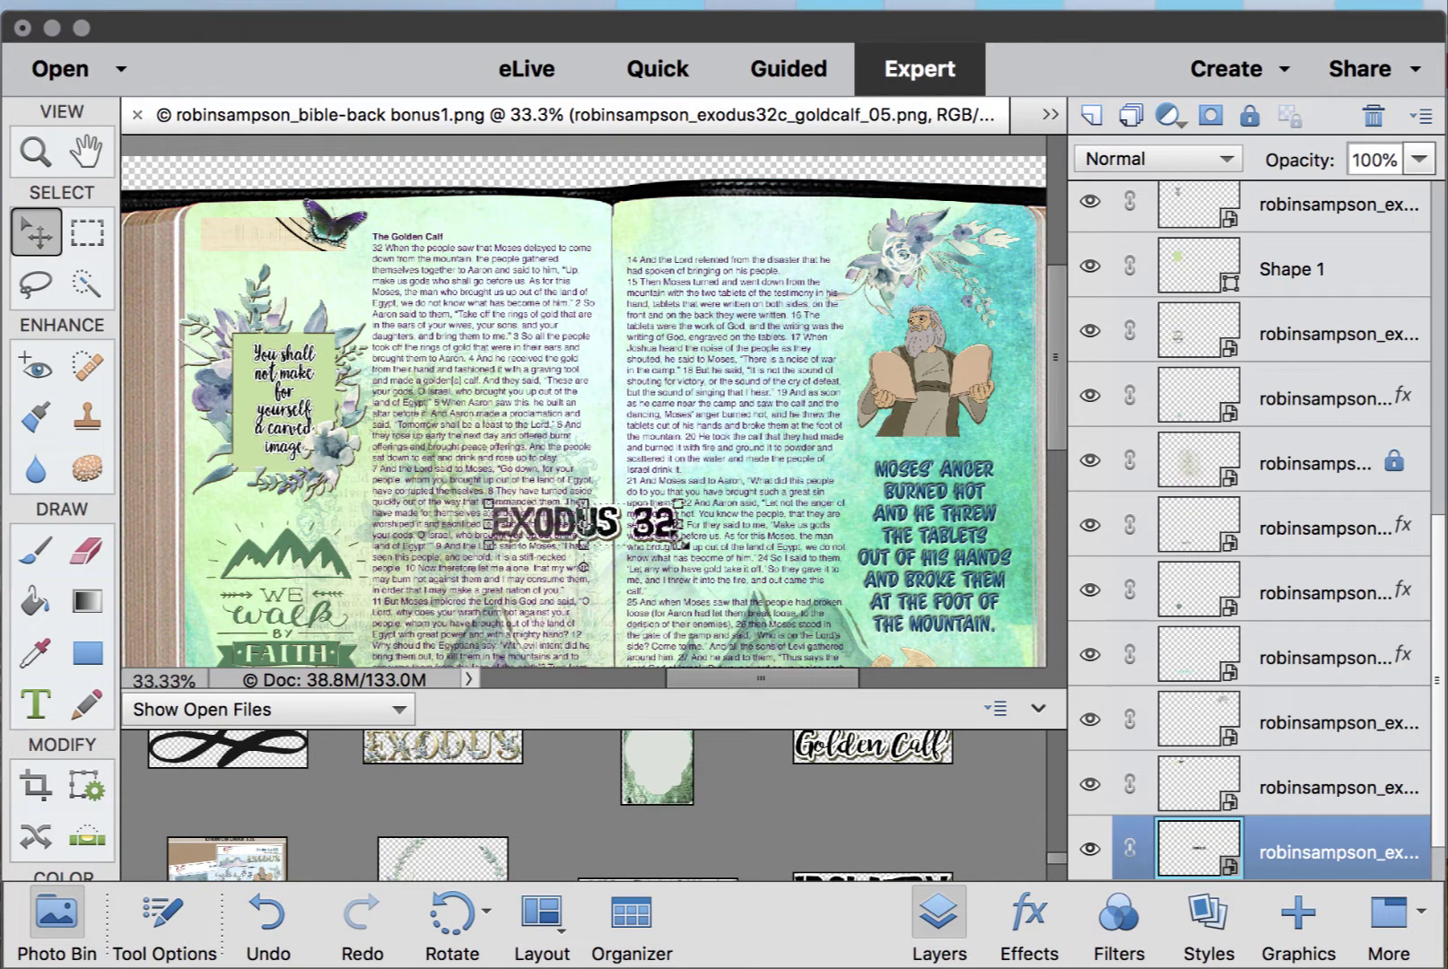
- Shrink the outlined EXODUS 32 word art to fit the butterfly label on the left page
{"action": "left_click_drag", "start_coordinate": [684, 544], "coordinate": [599, 527]}
{"action": "left_click", "coordinate": [528, 551]}
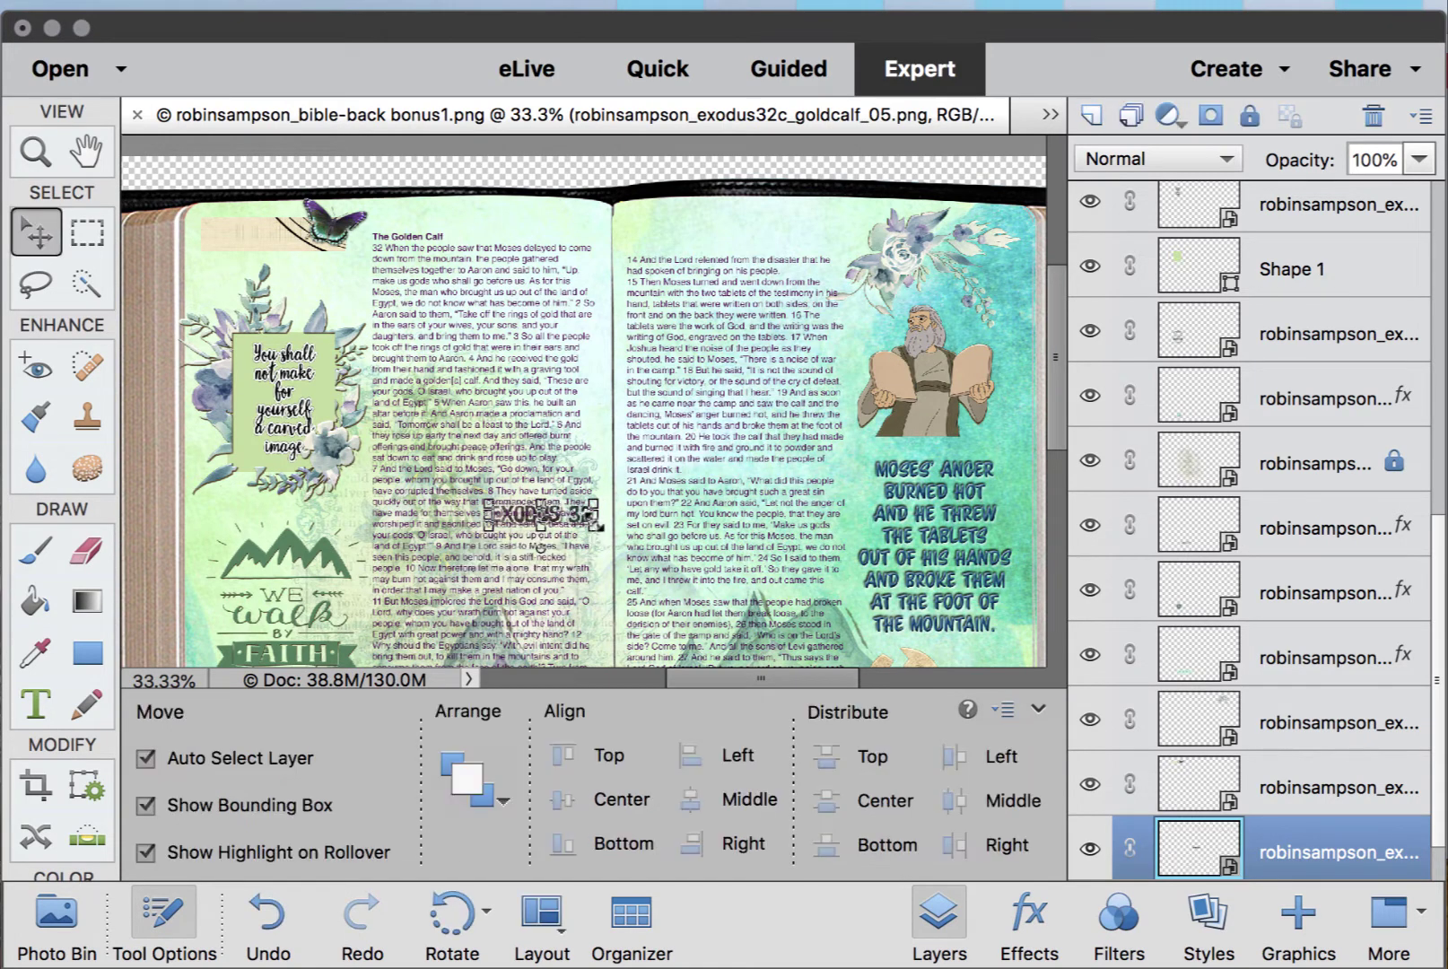
{"action": "key", "text": "super+="}
{"action": "key", "text": "super+="}
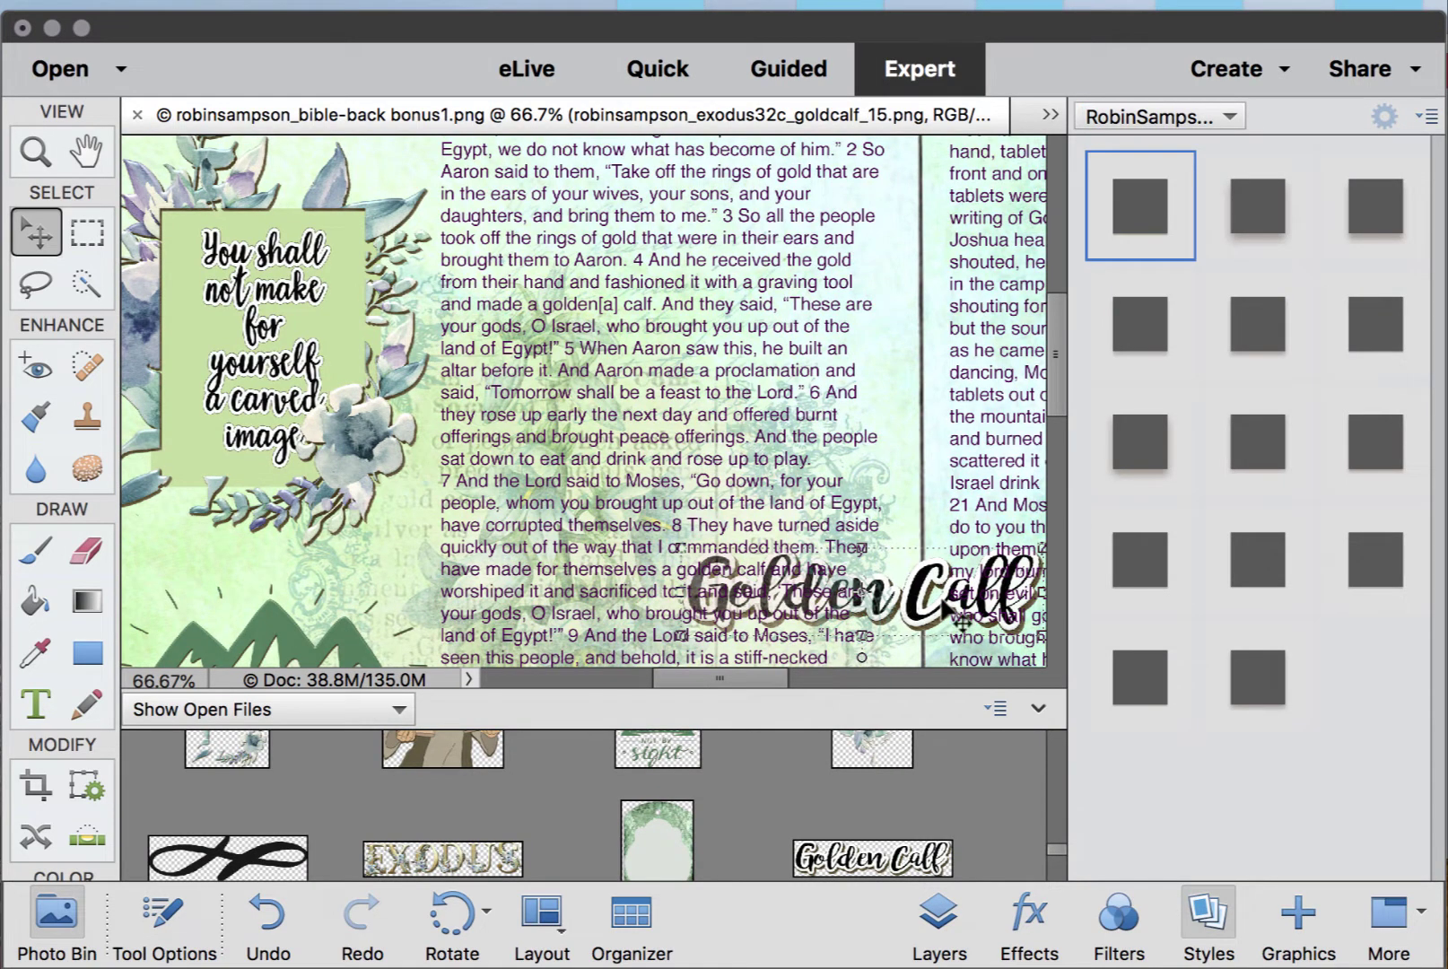
- Move the Golden Calf title above the left page's scripture text, and scale it down to fit beside the spine
{"action": "left_click_drag", "start_coordinate": [911, 606], "coordinate": [804, 429]}
{"action": "scroll", "coordinate": [818, 281], "scroll_direction": "up", "scroll_amount": 5}
{"action": "scroll", "coordinate": [817, 423], "scroll_direction": "up", "scroll_amount": 1}
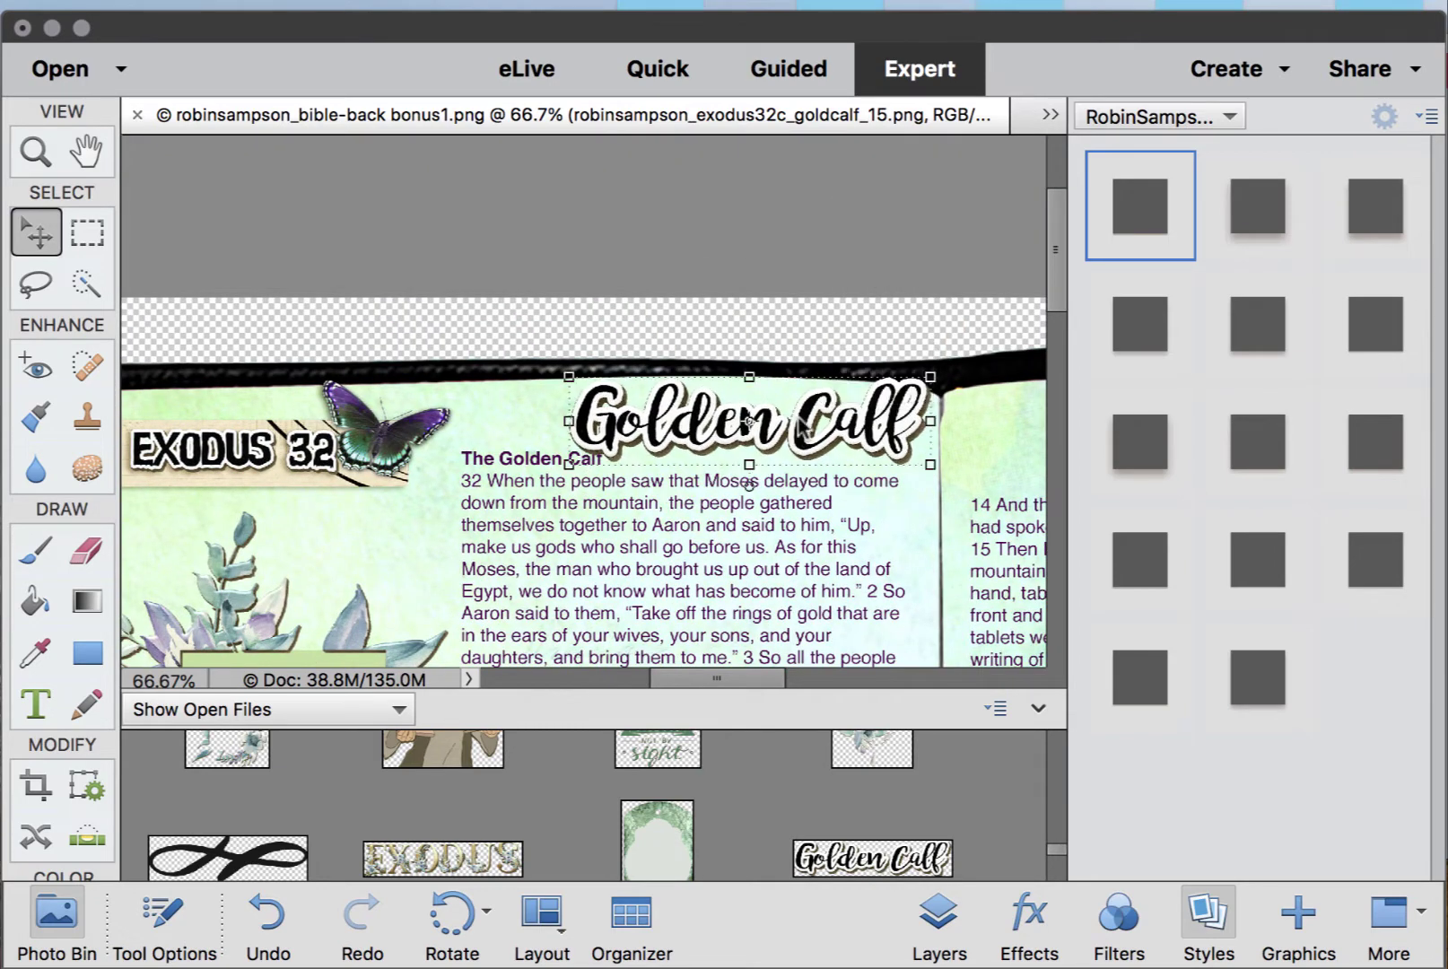
{"action": "left_click", "coordinate": [937, 902]}
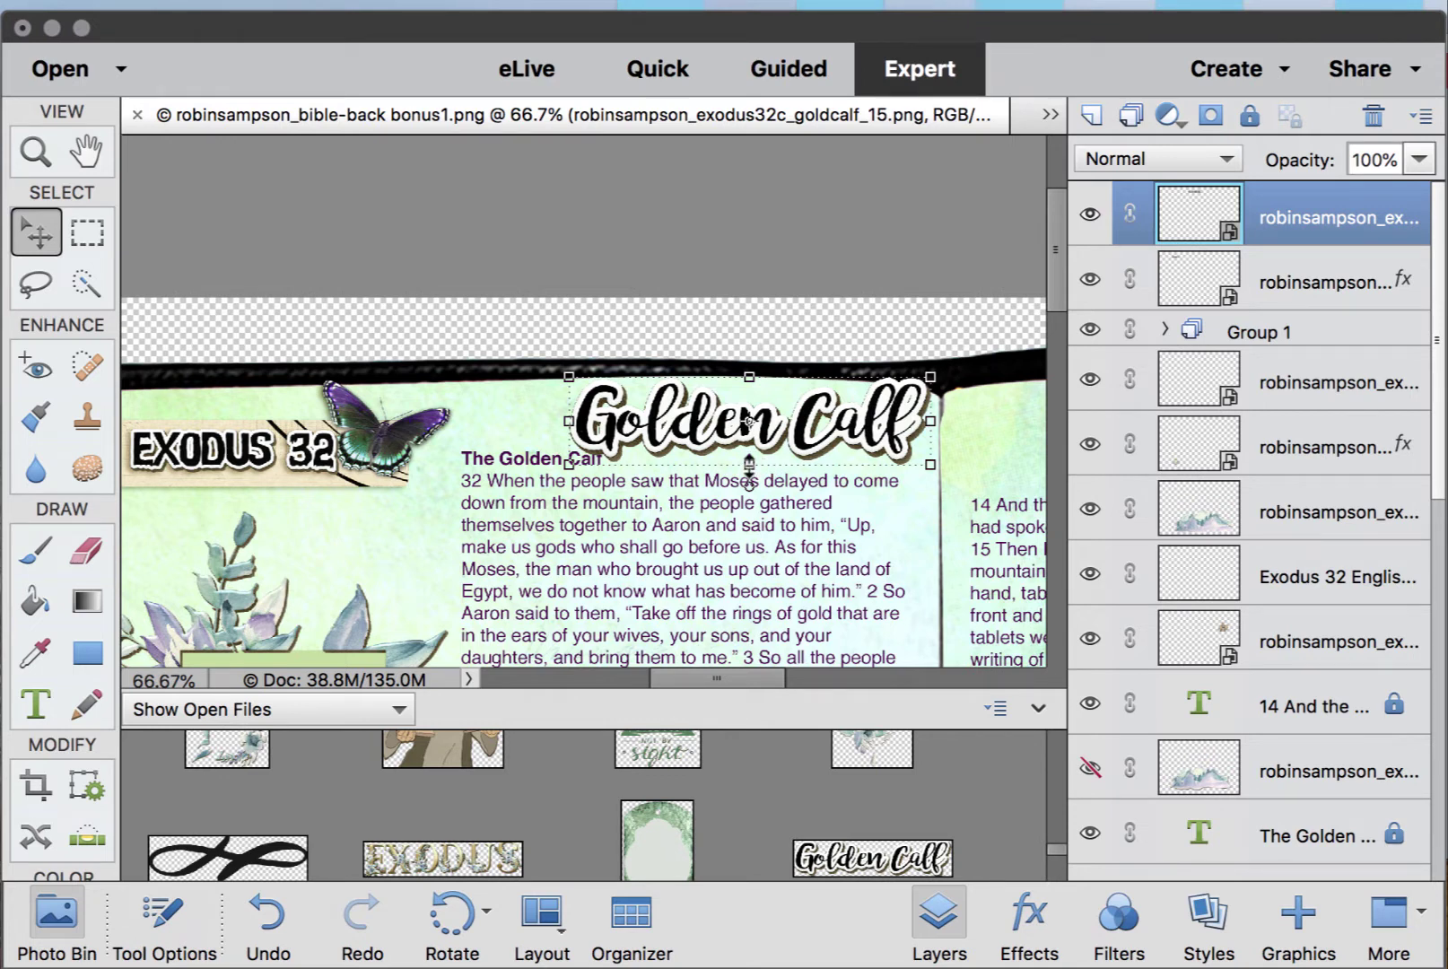
{"action": "left_click", "coordinate": [749, 463]}
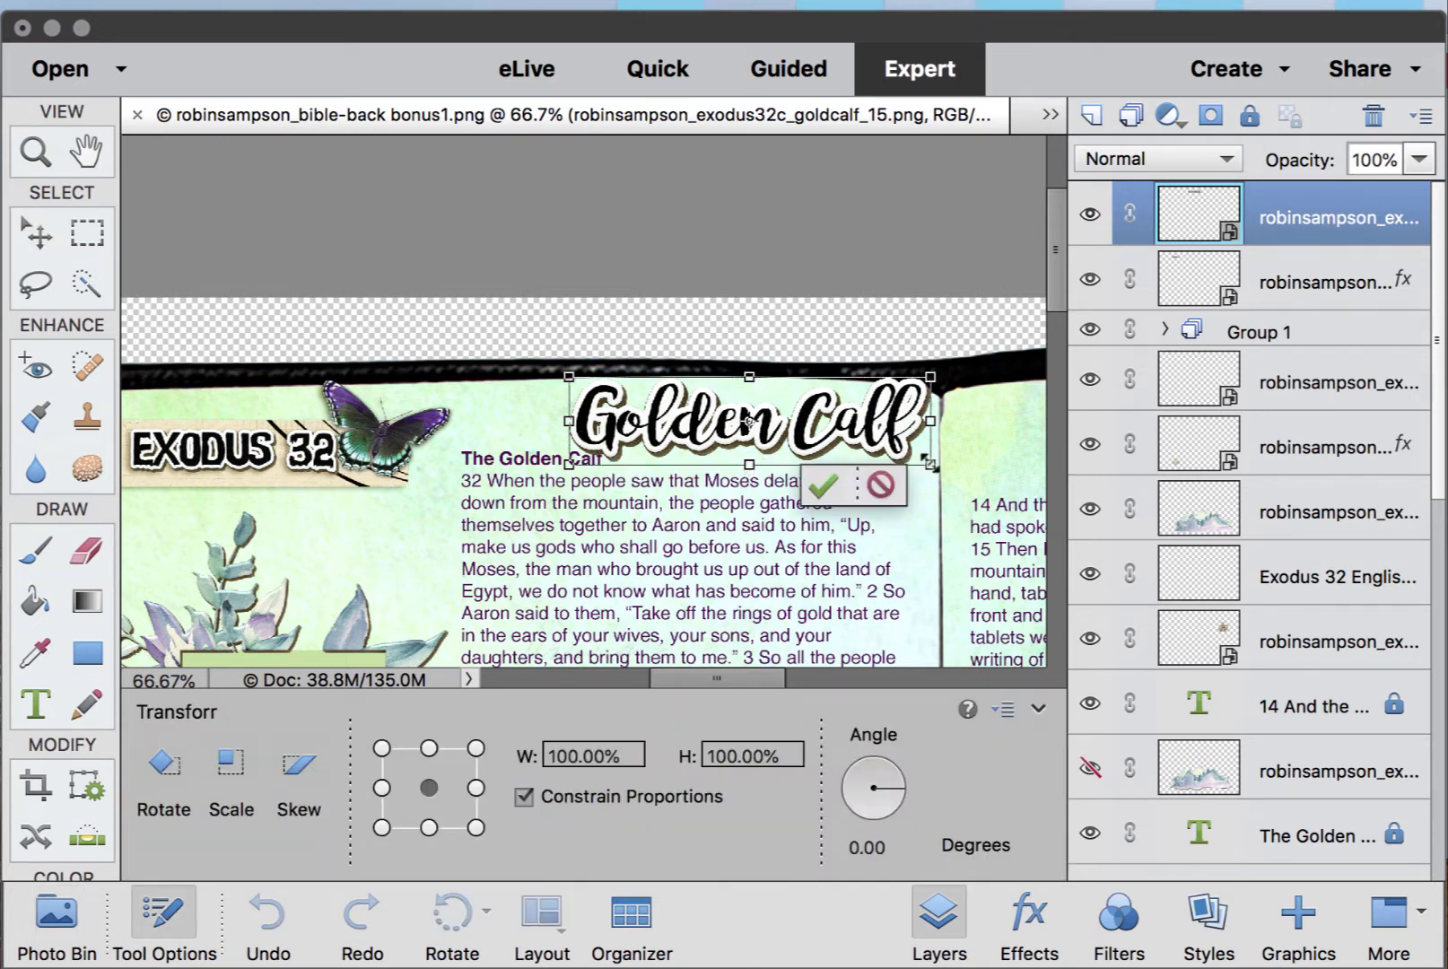
{"action": "left_click_drag", "start_coordinate": [931, 466], "coordinate": [834, 439]}
{"action": "left_click", "coordinate": [743, 462]}
{"action": "left_click", "coordinate": [801, 565]}
- Delete the blue EXODUS 32 arrow label group and its contents from the right page's lower area
{"action": "key", "text": "super+minus"}
{"action": "key", "text": "super+minus"}
{"action": "key", "text": "super+minus"}
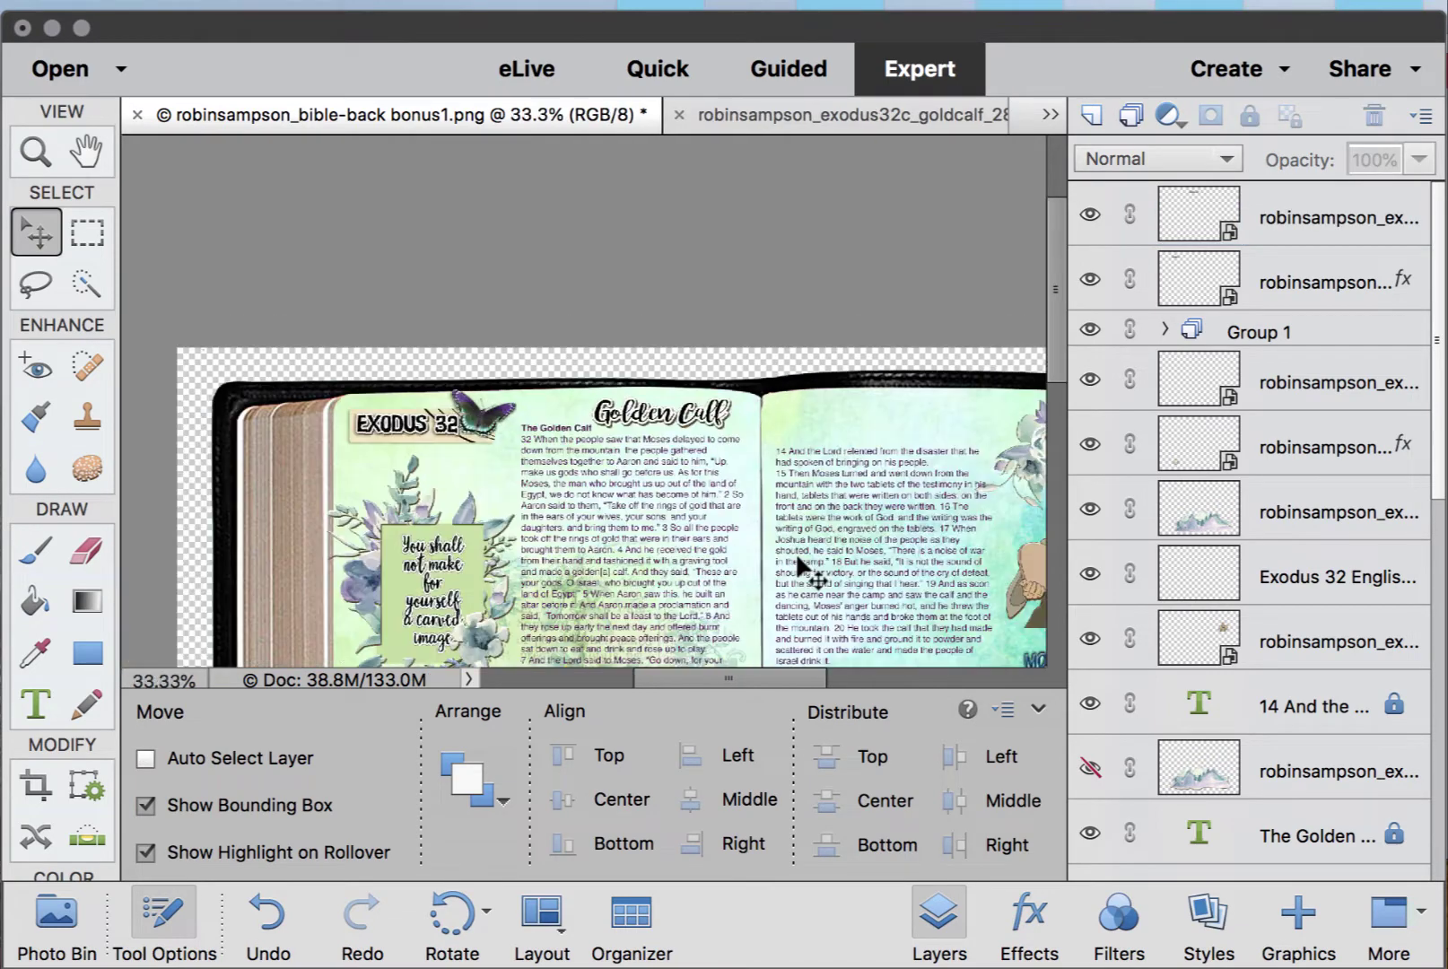
{"action": "key", "text": "super+minus"}
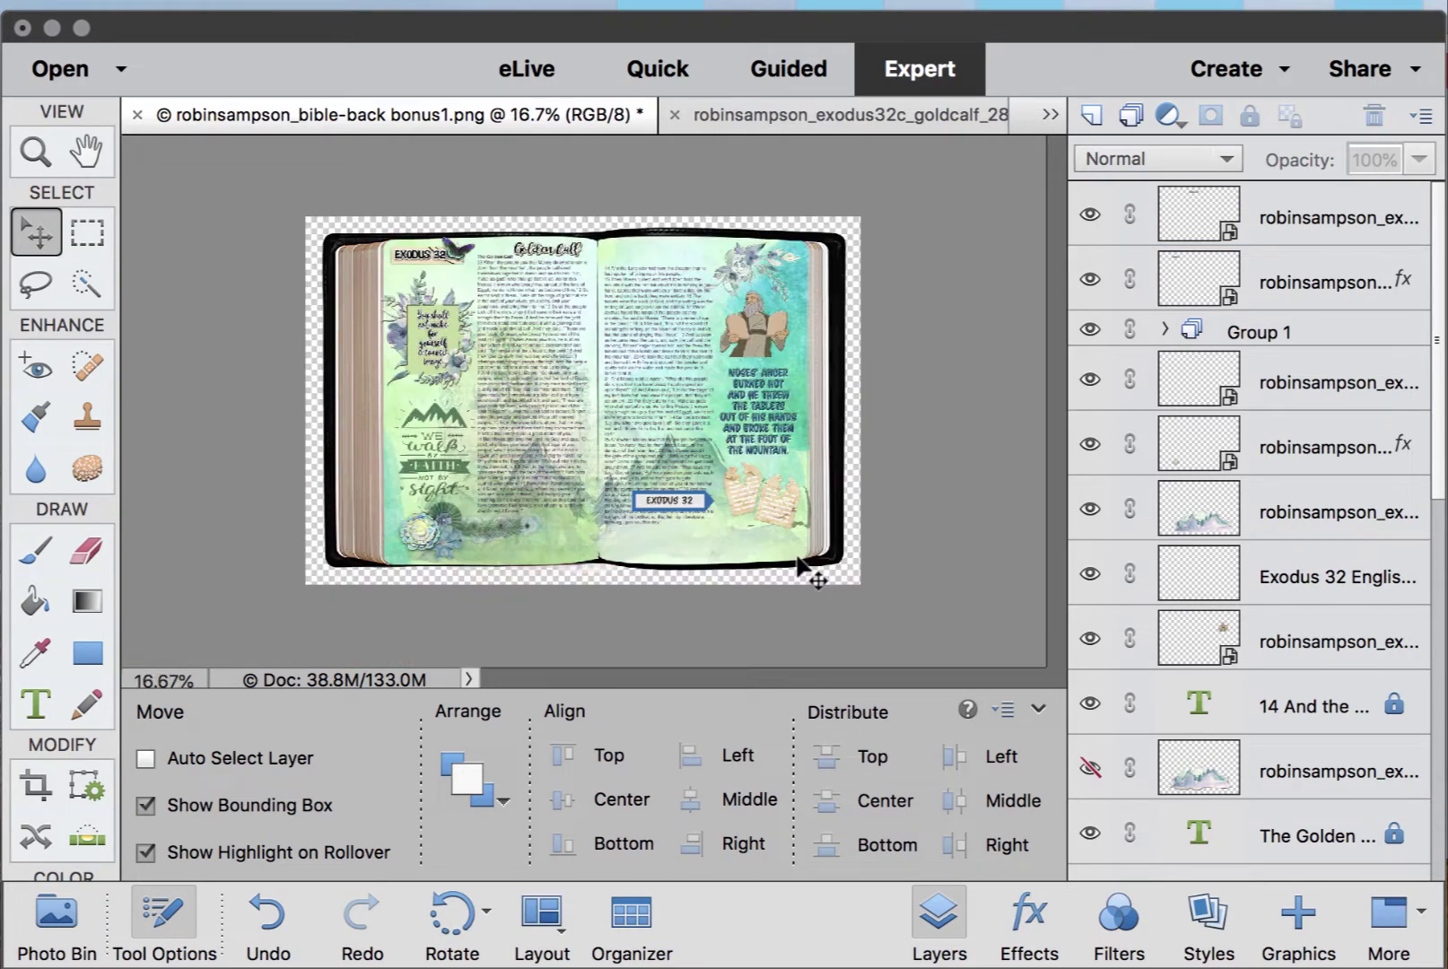
{"action": "left_click", "coordinate": [709, 512]}
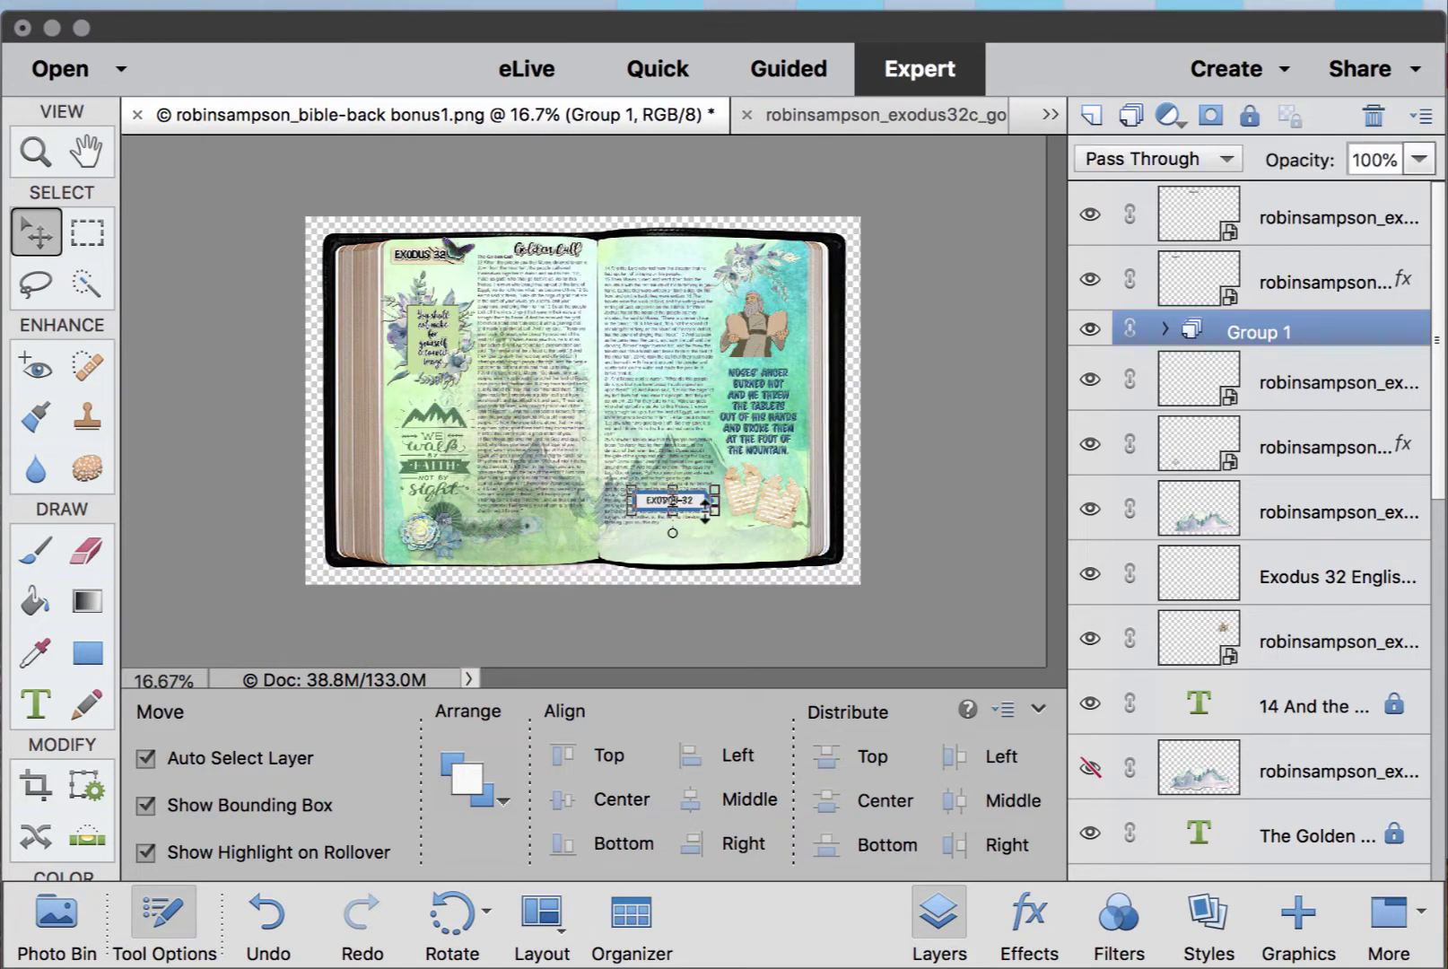
{"action": "key", "text": "BackSpace"}
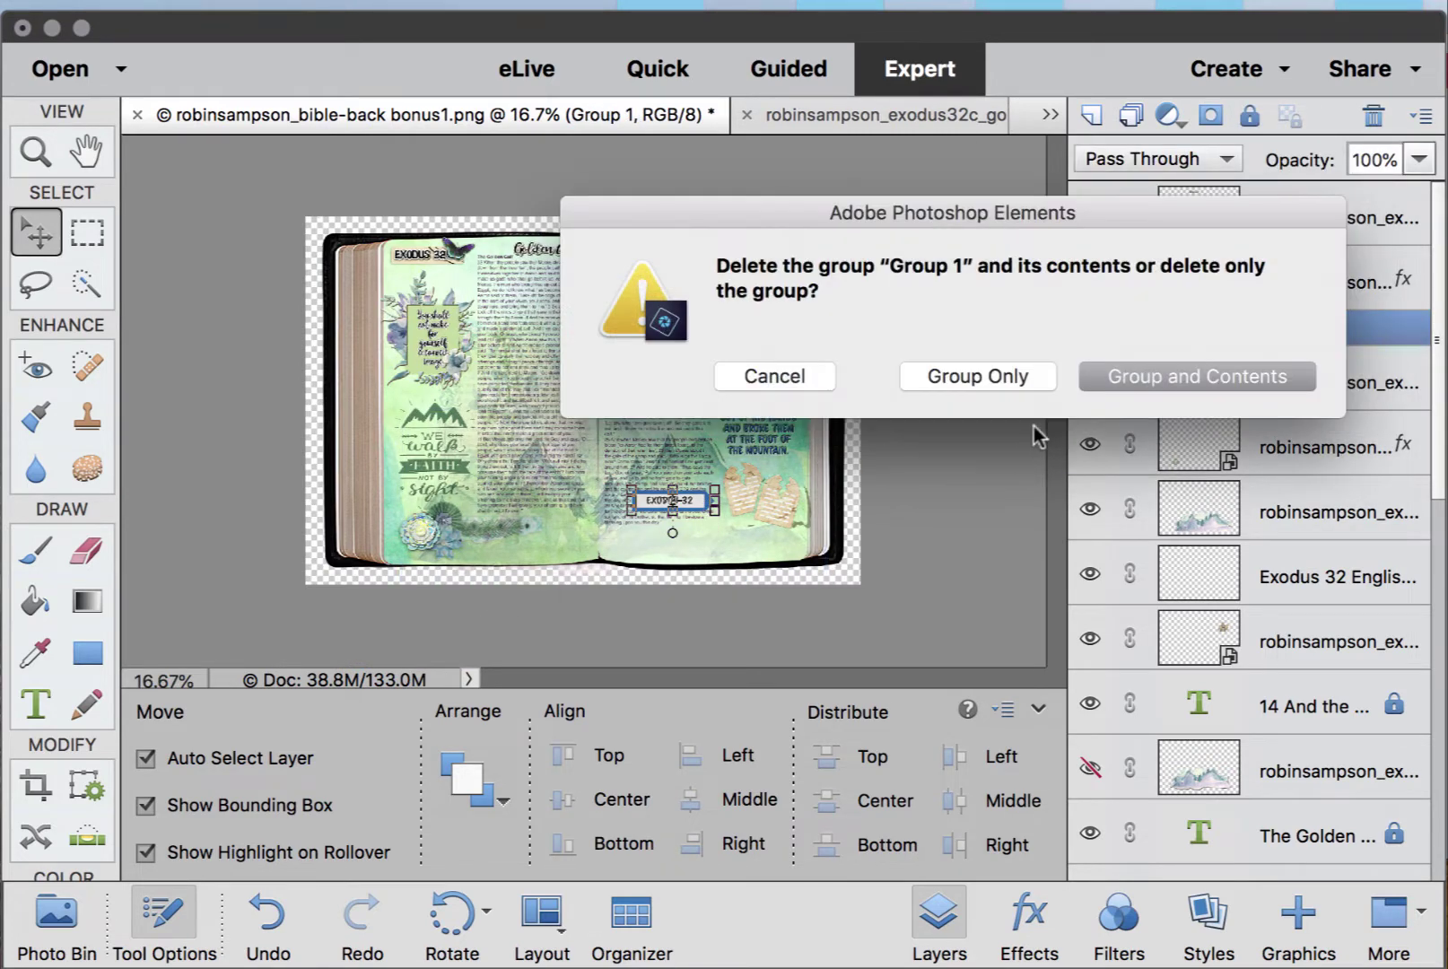
{"action": "left_click", "coordinate": [1151, 368]}
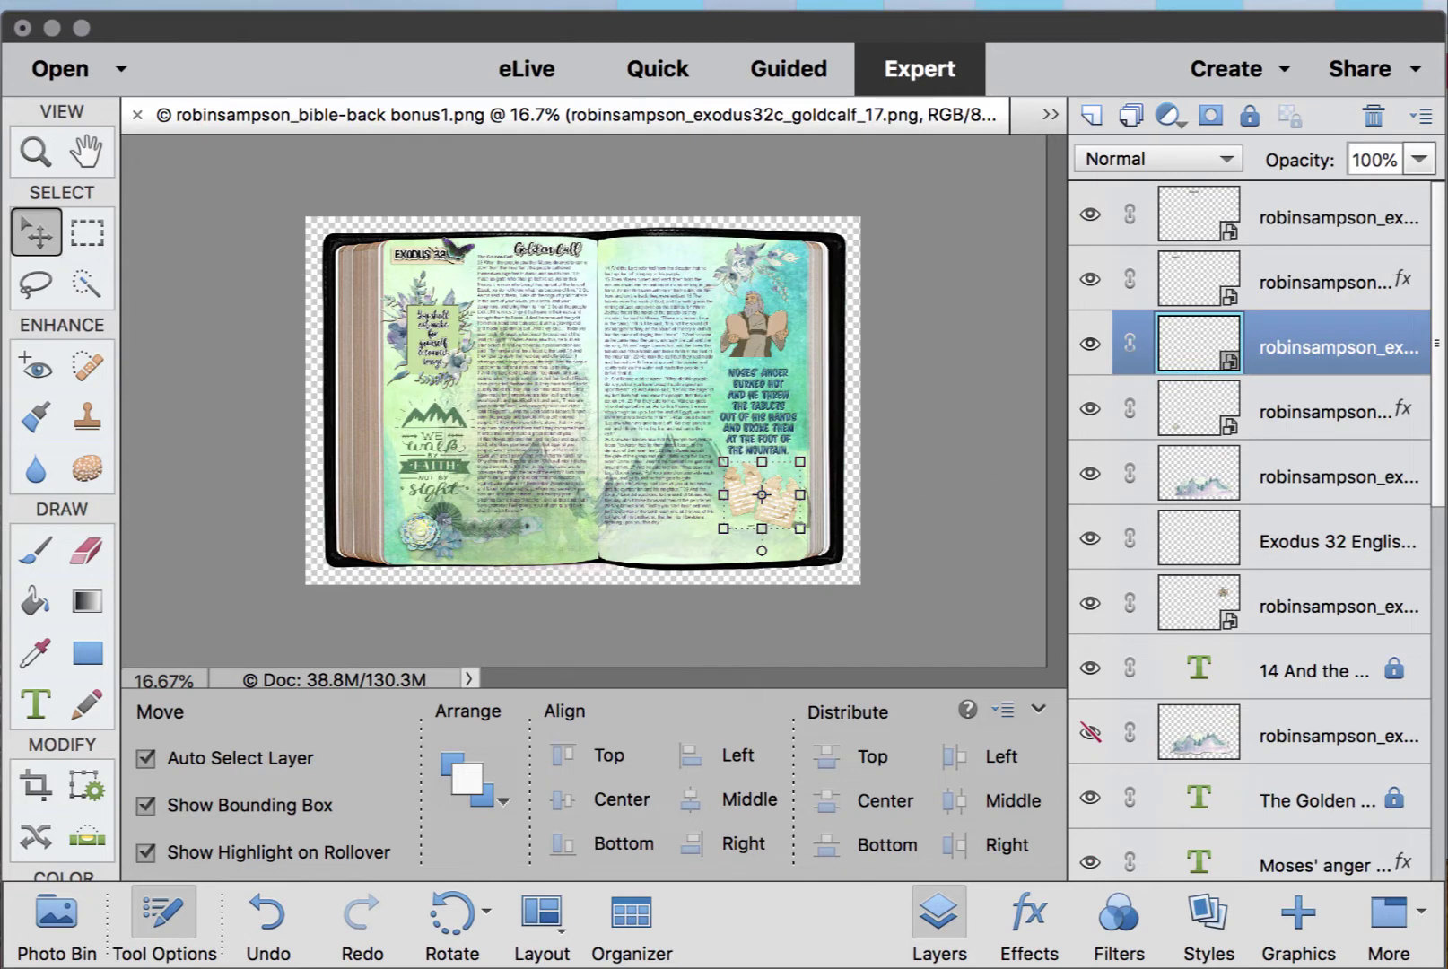
- Switch to the Exodus class kit library and look through the 31C Plague Washi and 31_ Washi PNGs sections for washi strips
{"action": "key", "text": "super+Tab"}
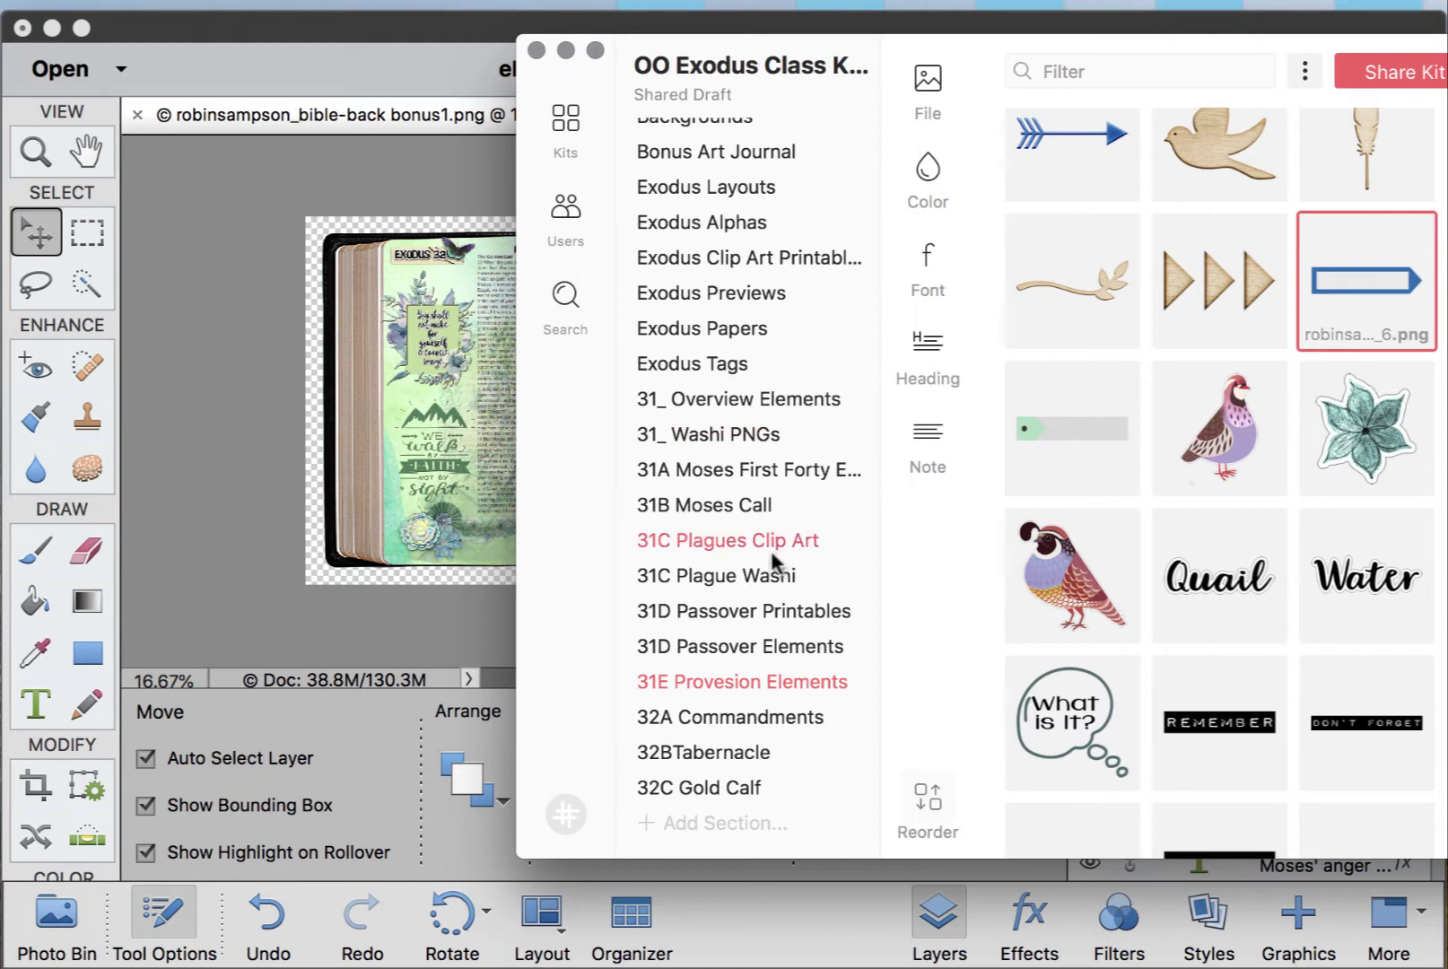
{"action": "left_click", "coordinate": [764, 580]}
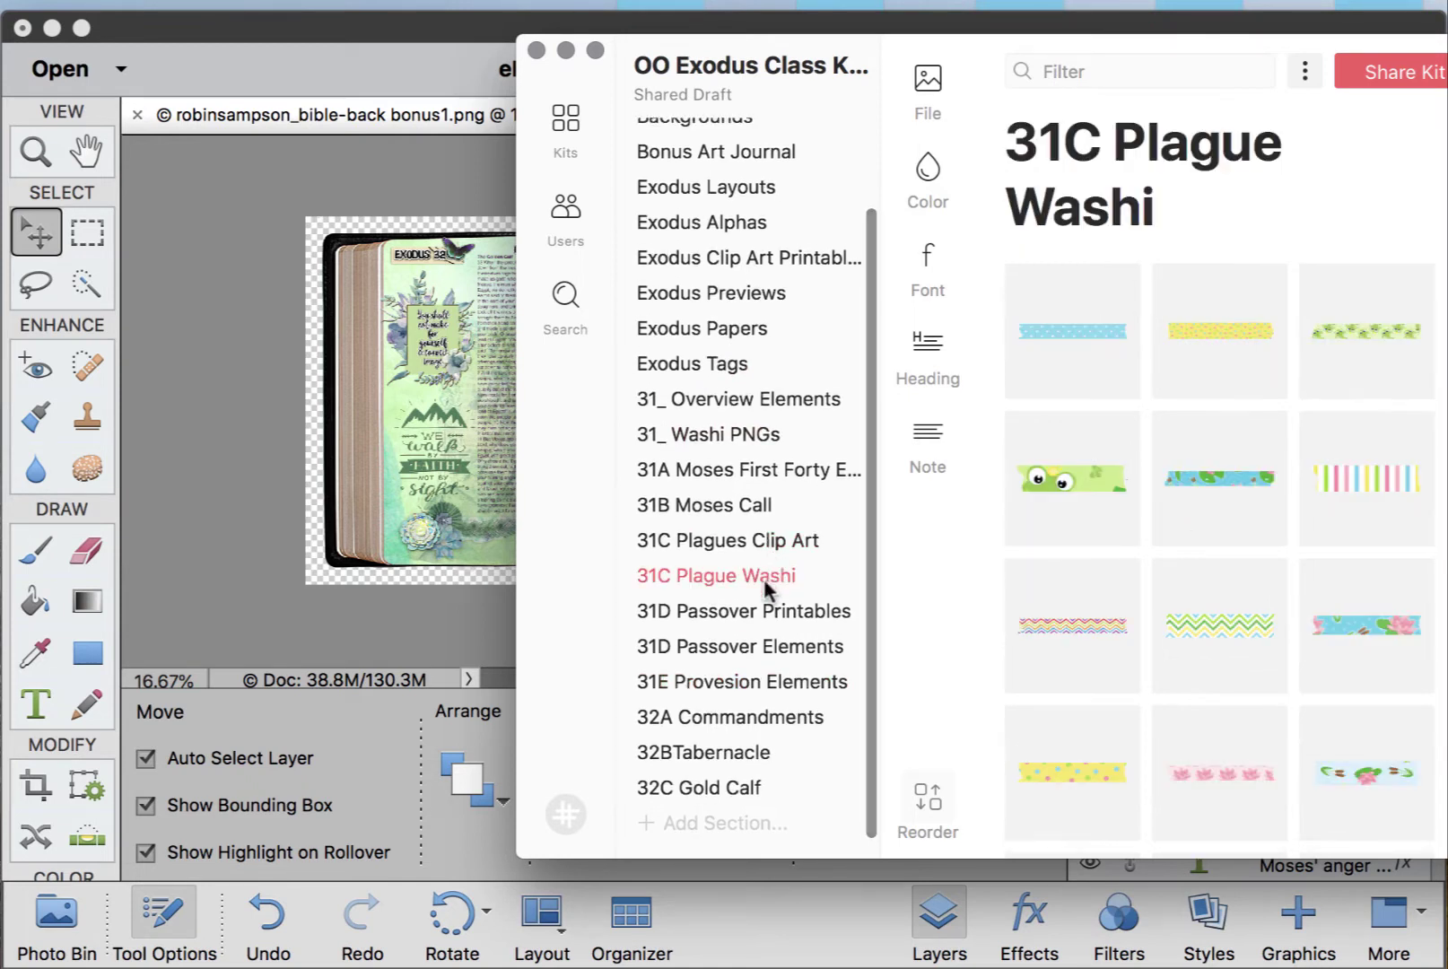
{"action": "left_click", "coordinate": [738, 436]}
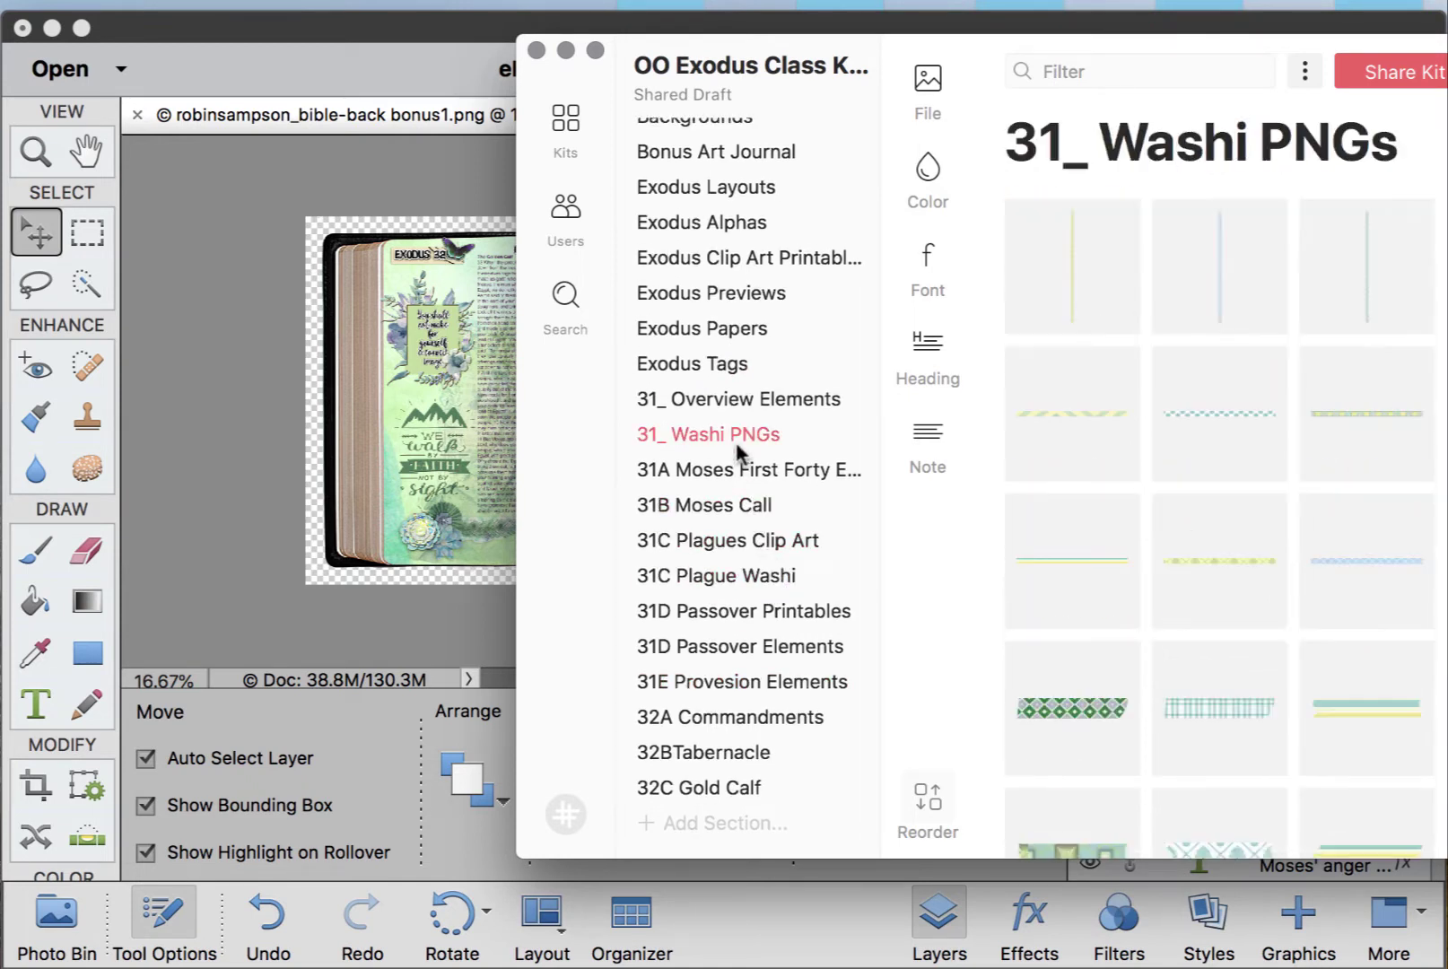
{"action": "scroll", "coordinate": [1252, 567], "scroll_direction": "down", "scroll_amount": 5}
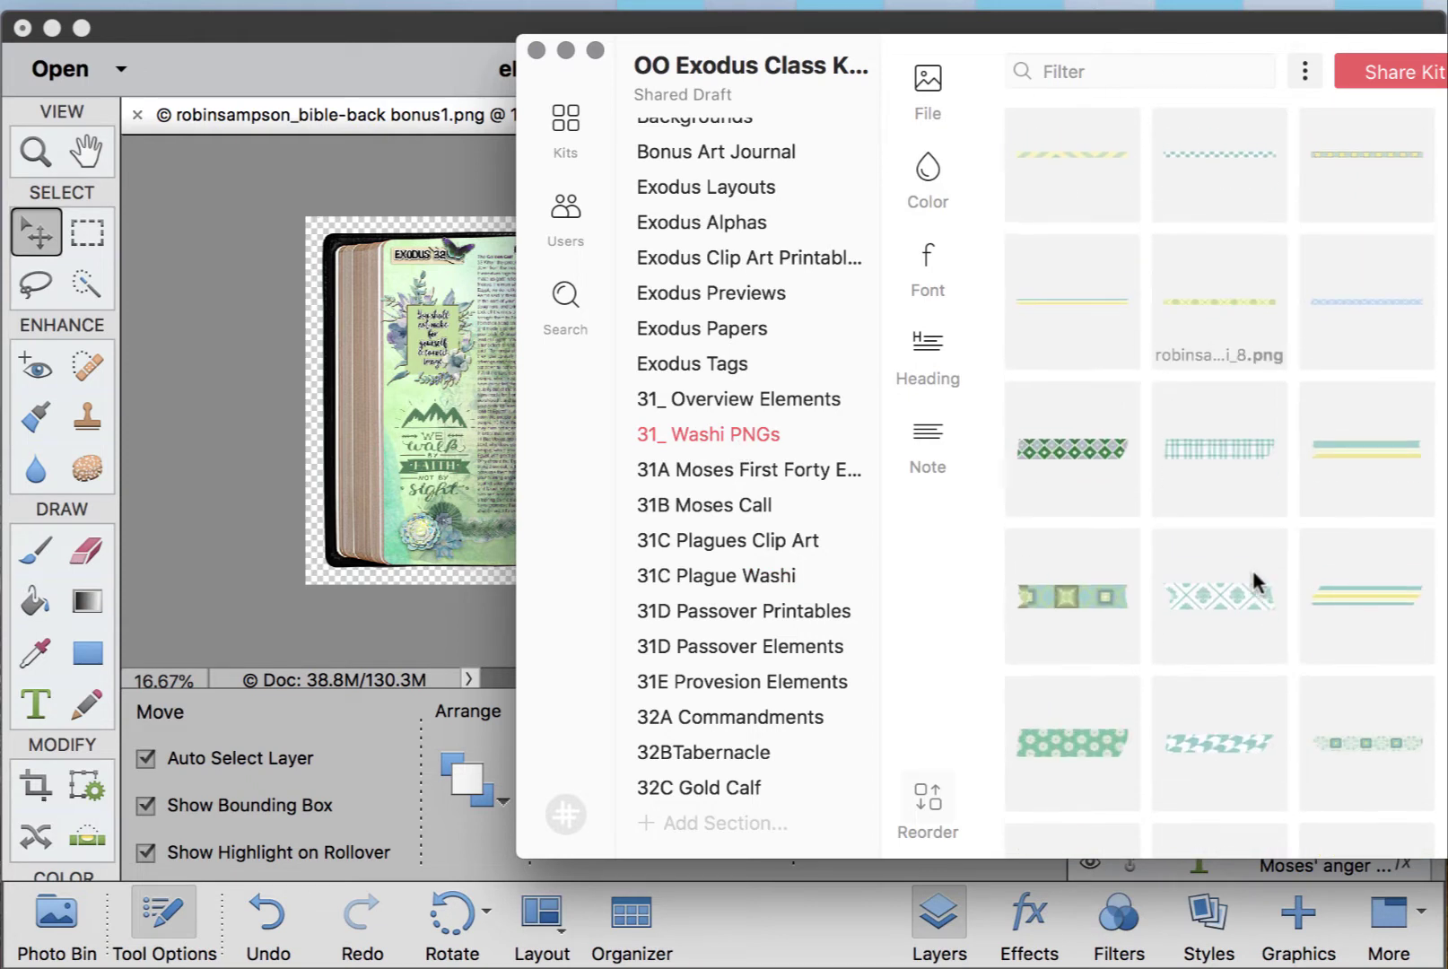
{"action": "scroll", "coordinate": [1253, 571], "scroll_direction": "down", "scroll_amount": 5}
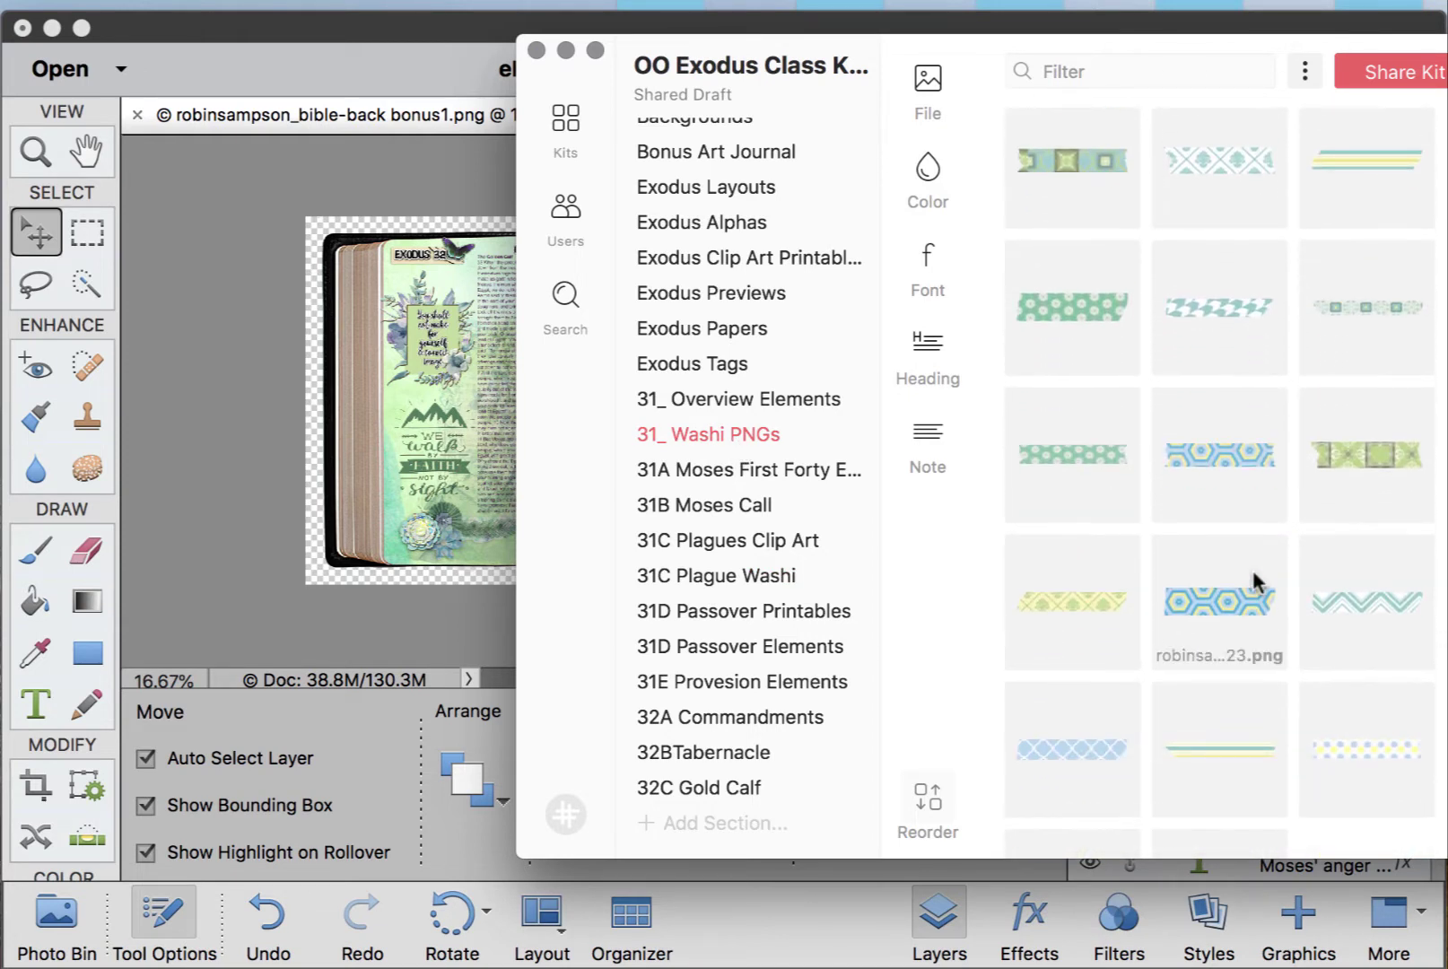
{"action": "scroll", "coordinate": [1253, 565], "scroll_direction": "down", "scroll_amount": 3}
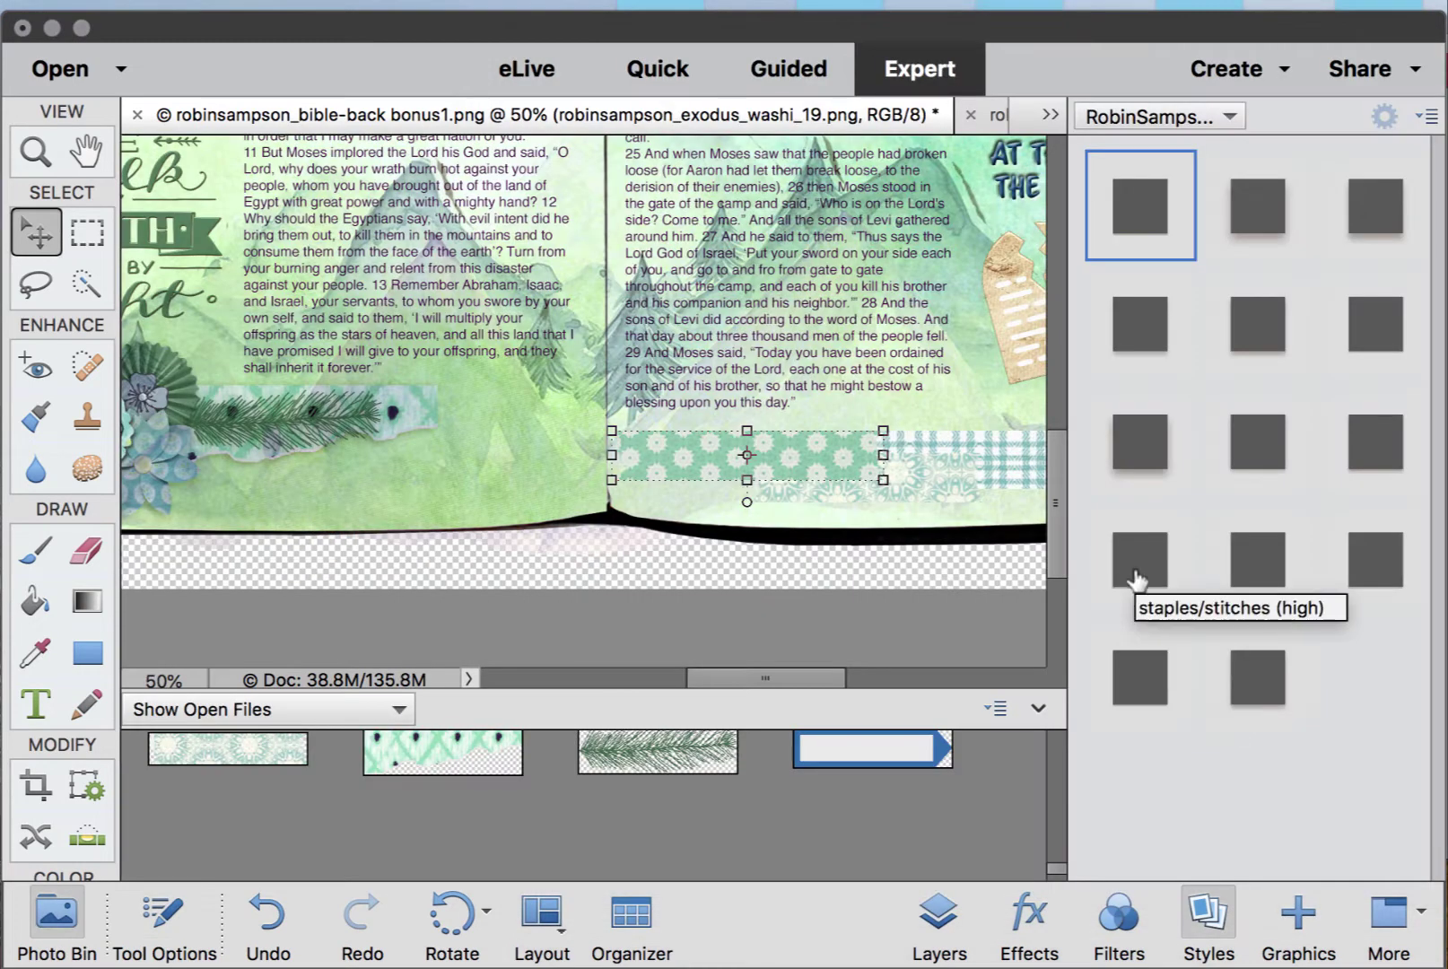
- Apply the same shadow layer style to the lace washi strip, the broken stone tablets and the Moses figure
{"action": "left_click_drag", "start_coordinate": [1126, 679], "coordinate": [968, 458]}
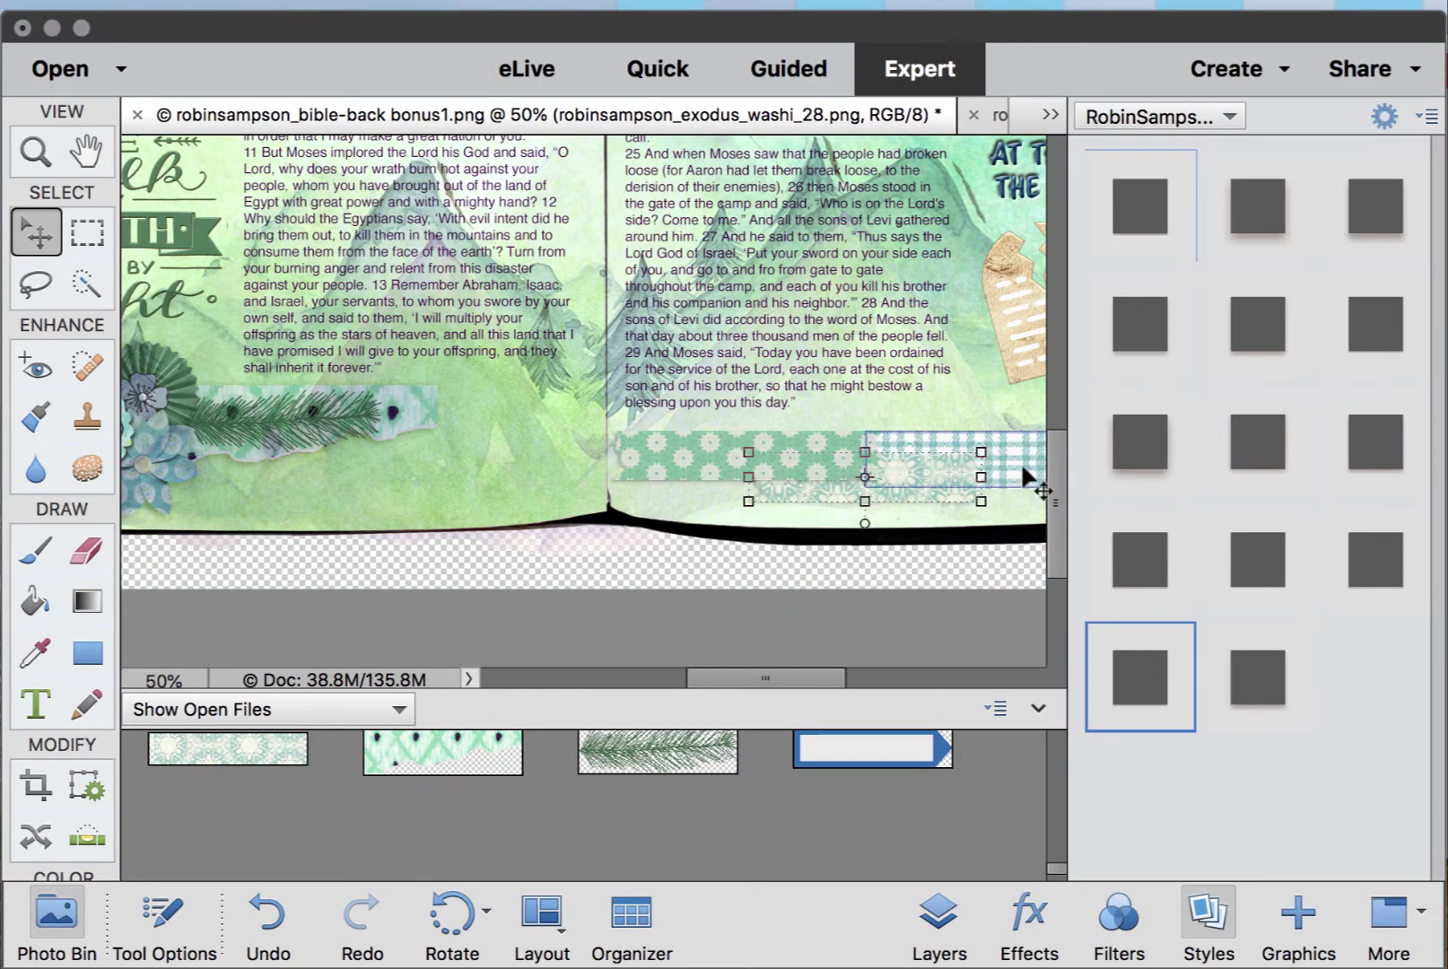
{"action": "left_click", "coordinate": [1027, 335]}
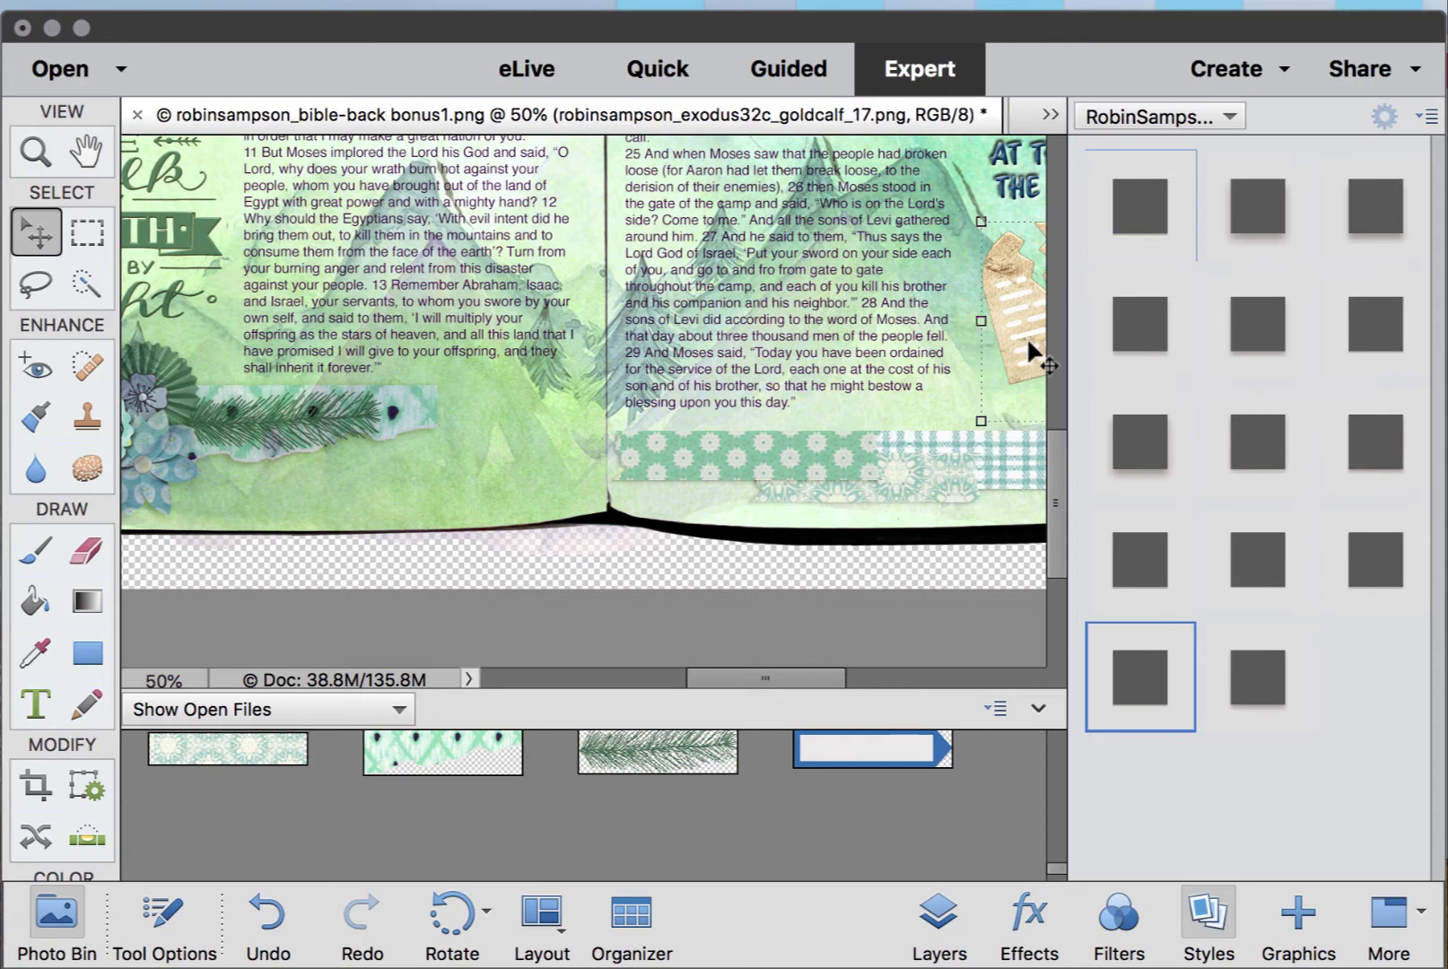
{"action": "scroll", "coordinate": [983, 261], "scroll_direction": "up", "scroll_amount": 8}
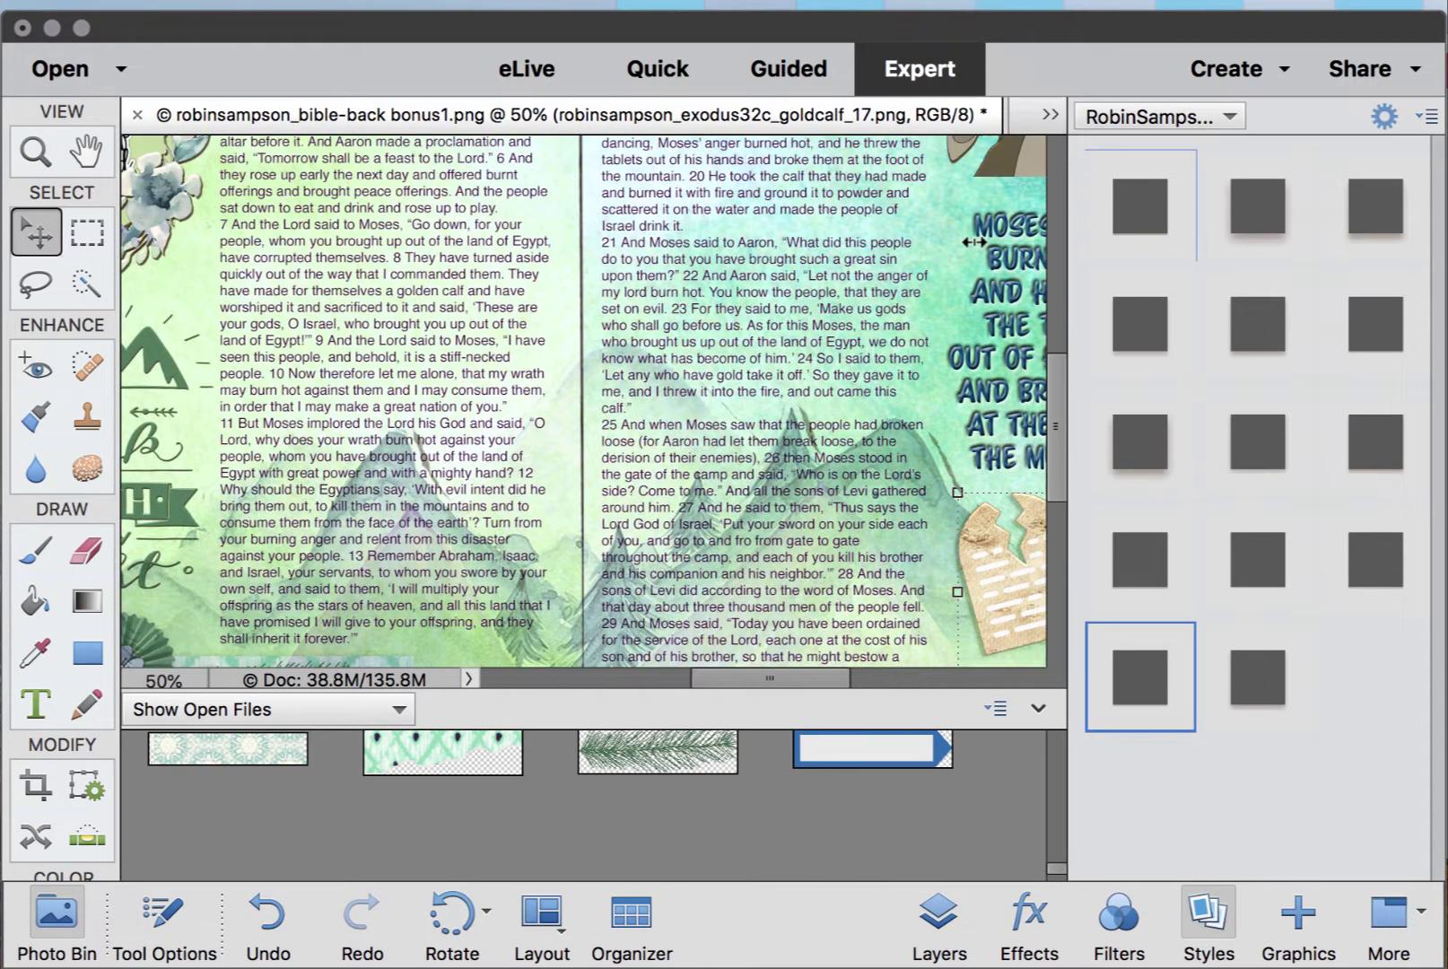
{"action": "key", "text": "alt+bracketright"}
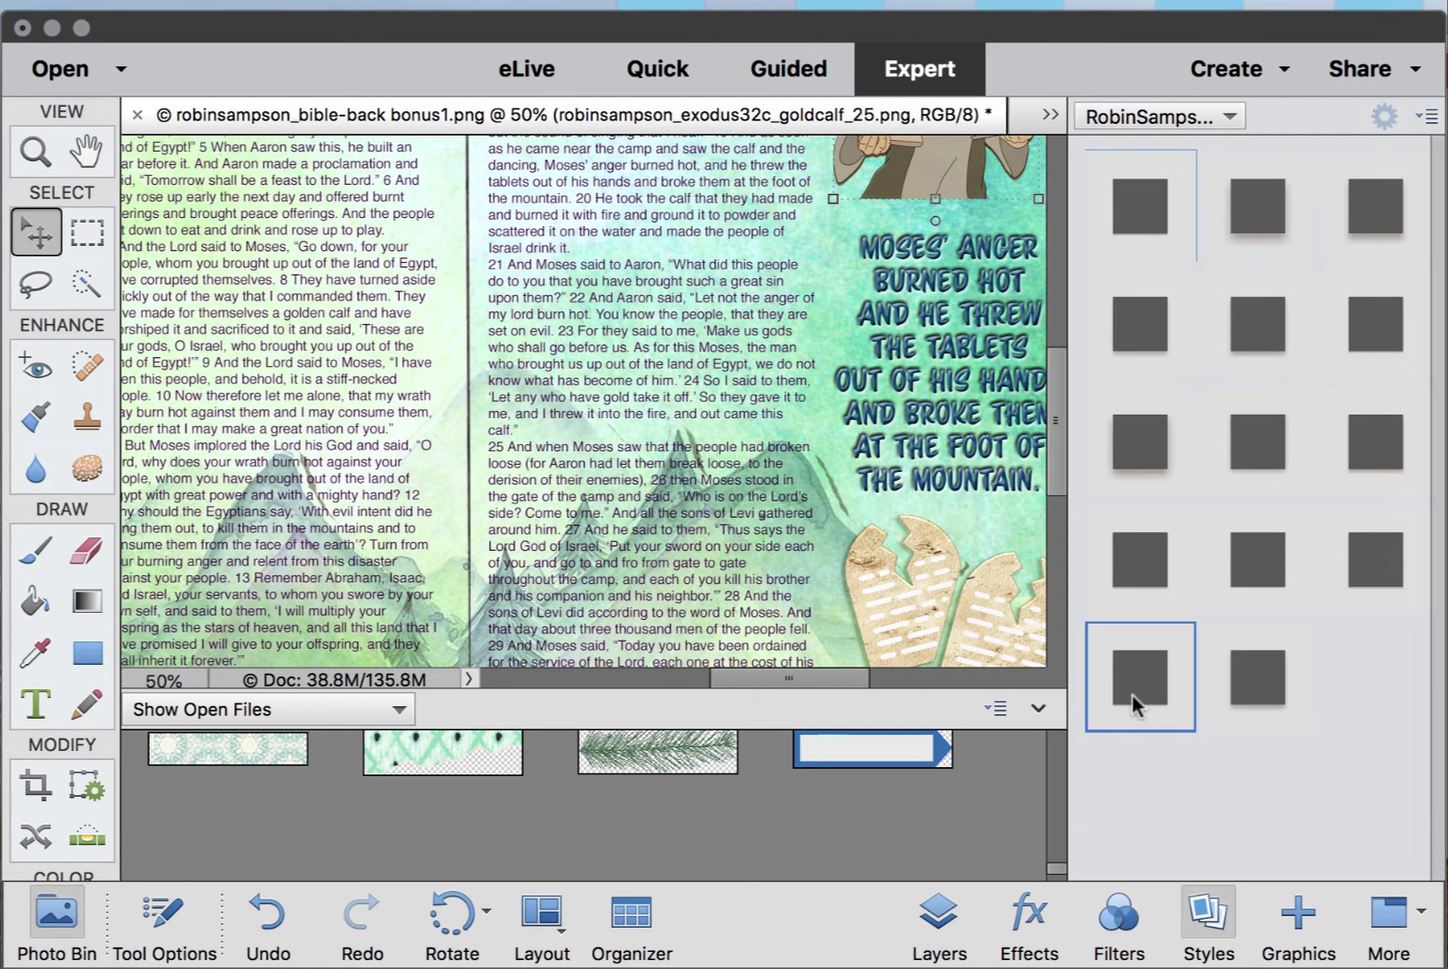
- Shift the mountain landscape slightly toward the left page's outer edge, and lock its layer
{"action": "left_click", "coordinate": [65, 914]}
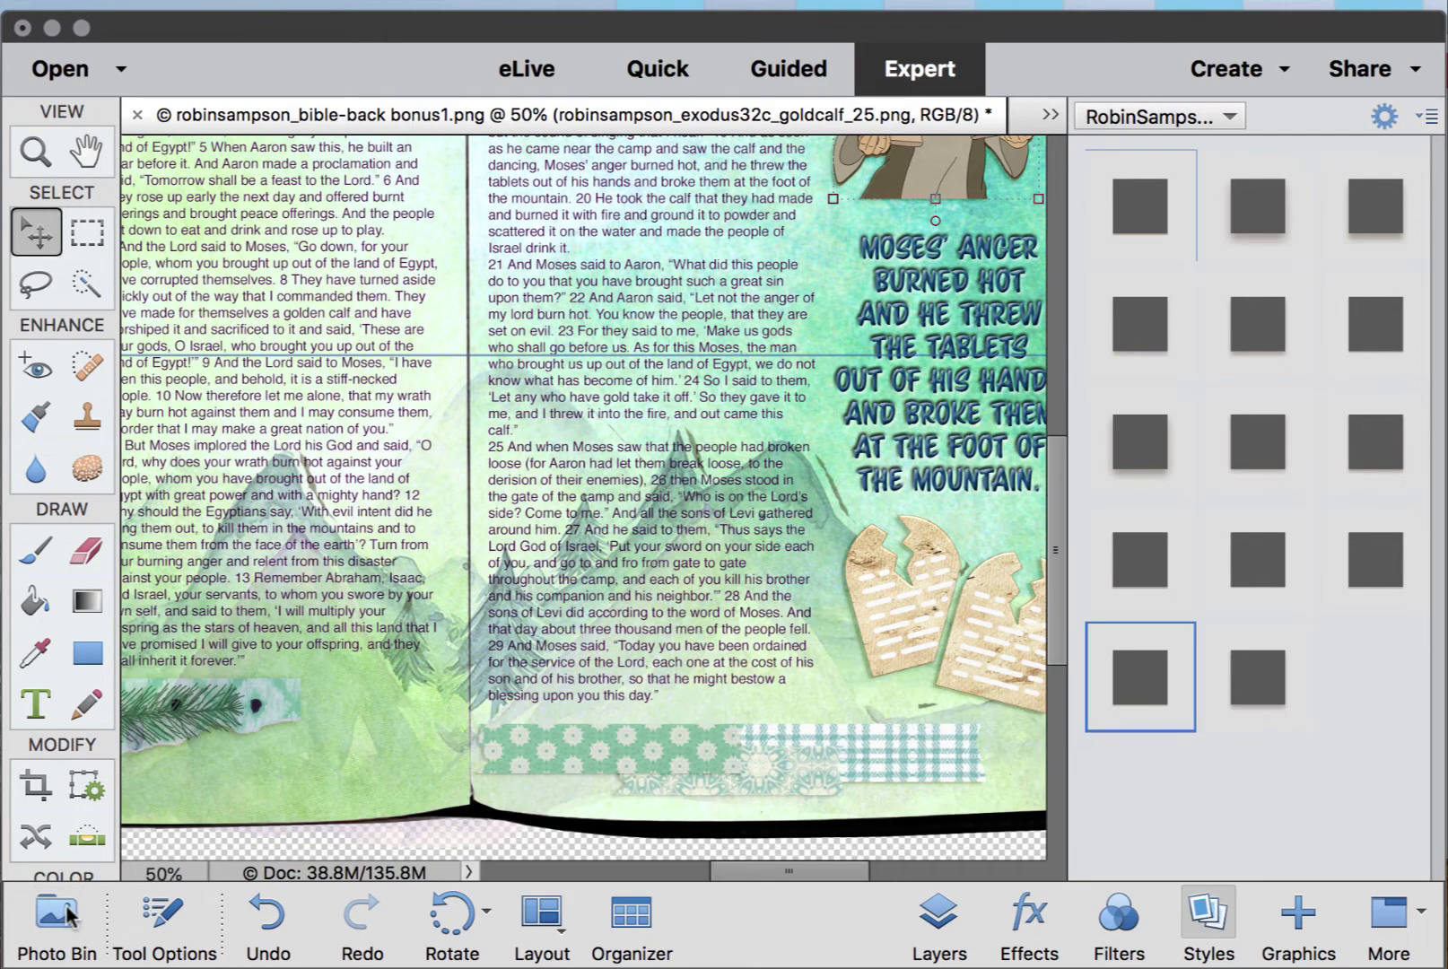
{"action": "scroll", "coordinate": [611, 566], "scroll_direction": "up", "scroll_amount": 2}
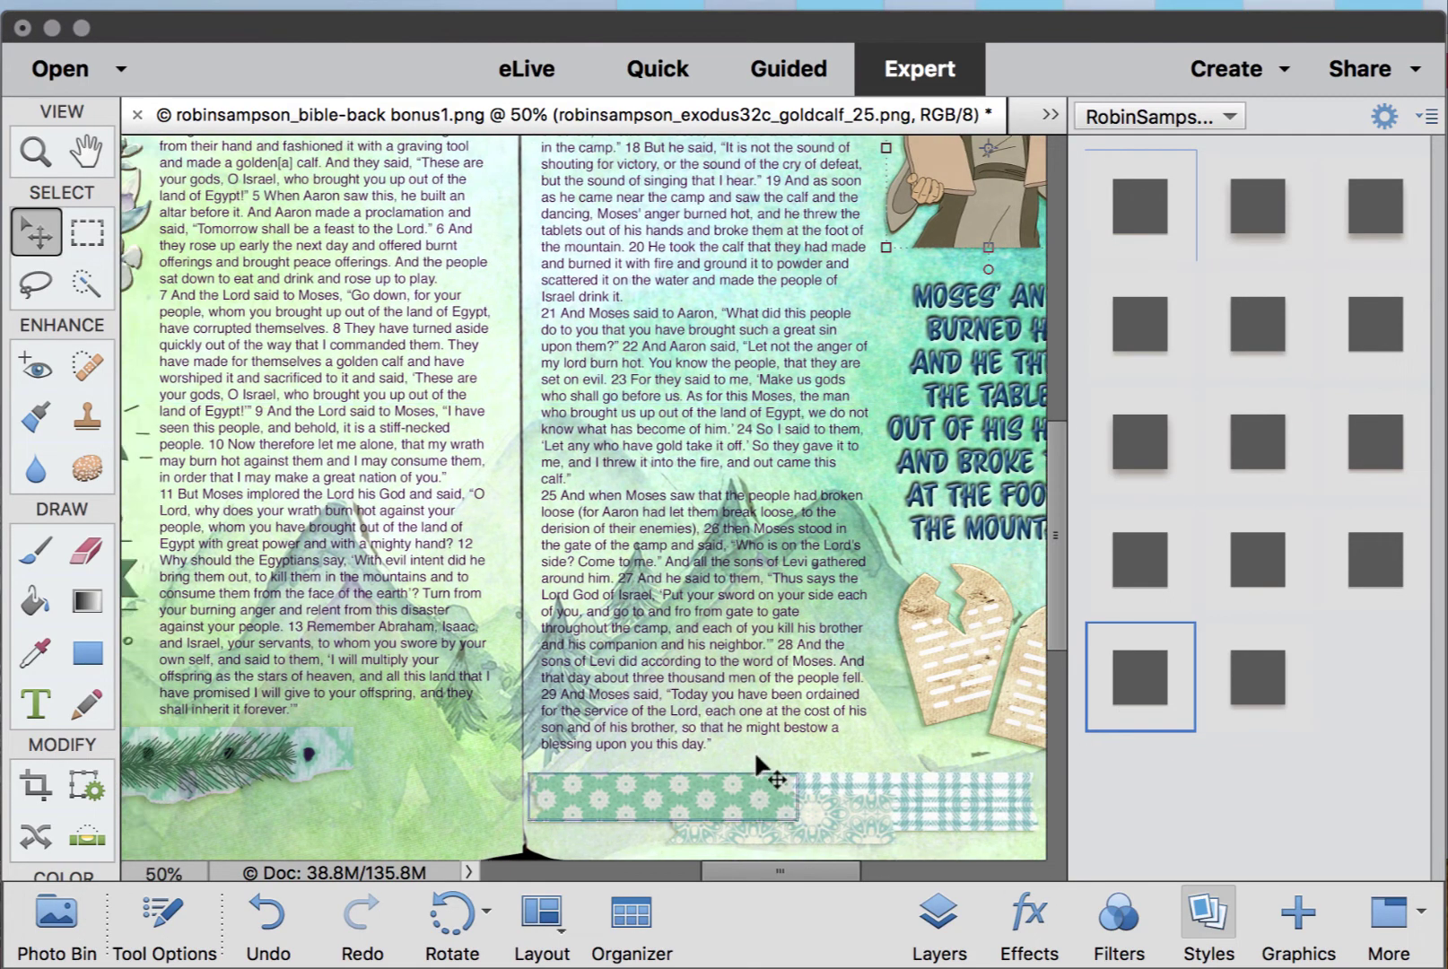
{"action": "scroll", "coordinate": [756, 763], "scroll_direction": "left", "scroll_amount": 4}
{"action": "scroll", "coordinate": [757, 759], "scroll_direction": "left", "scroll_amount": 7}
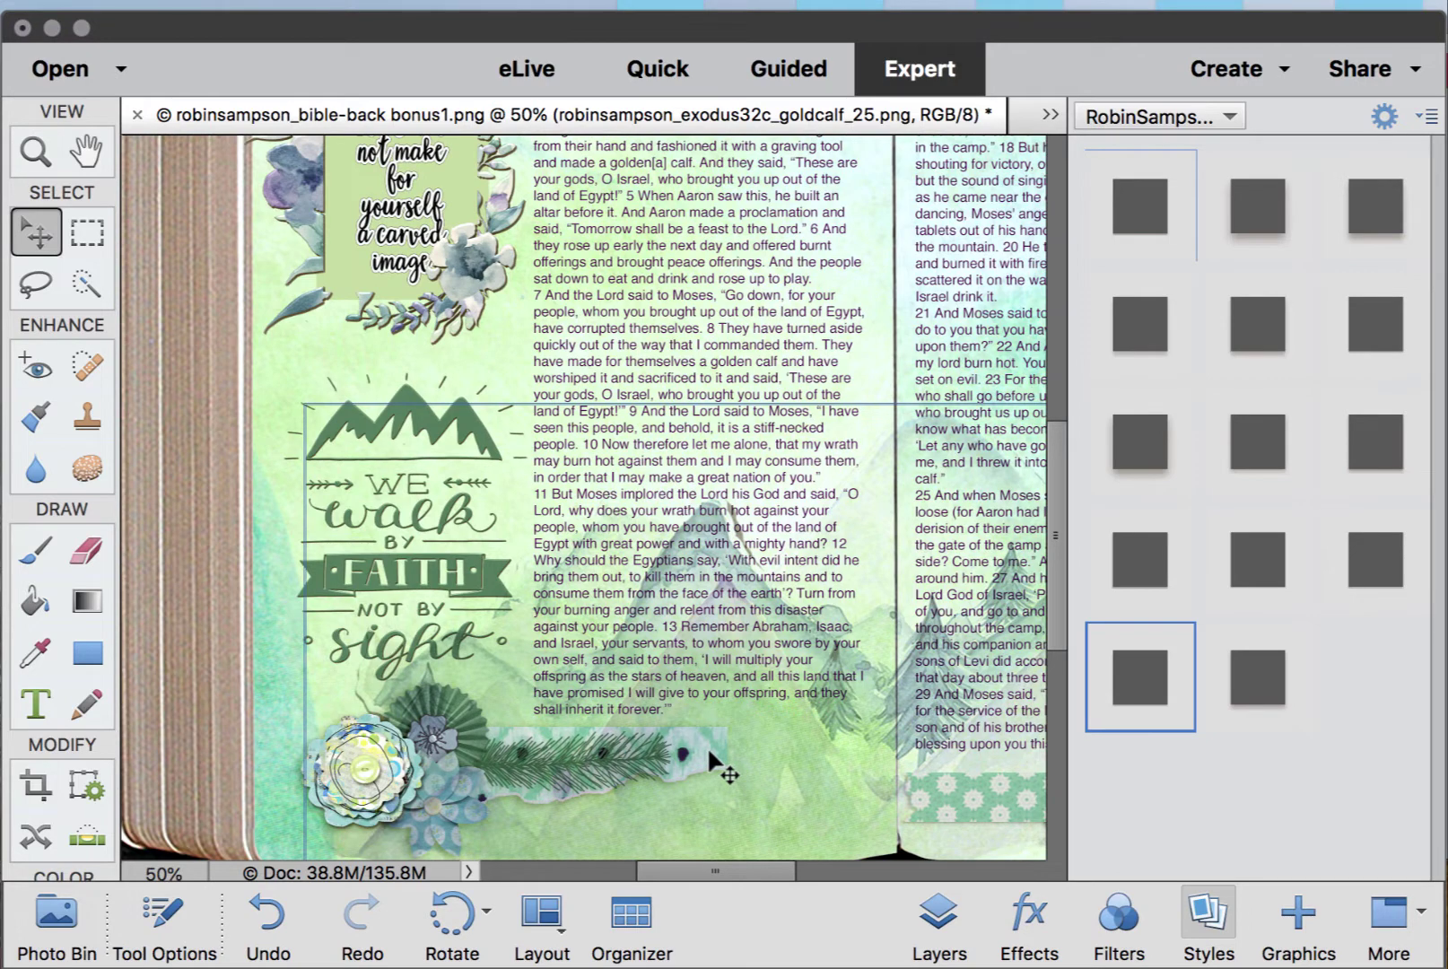
{"action": "left_click_drag", "start_coordinate": [709, 751], "coordinate": [651, 753]}
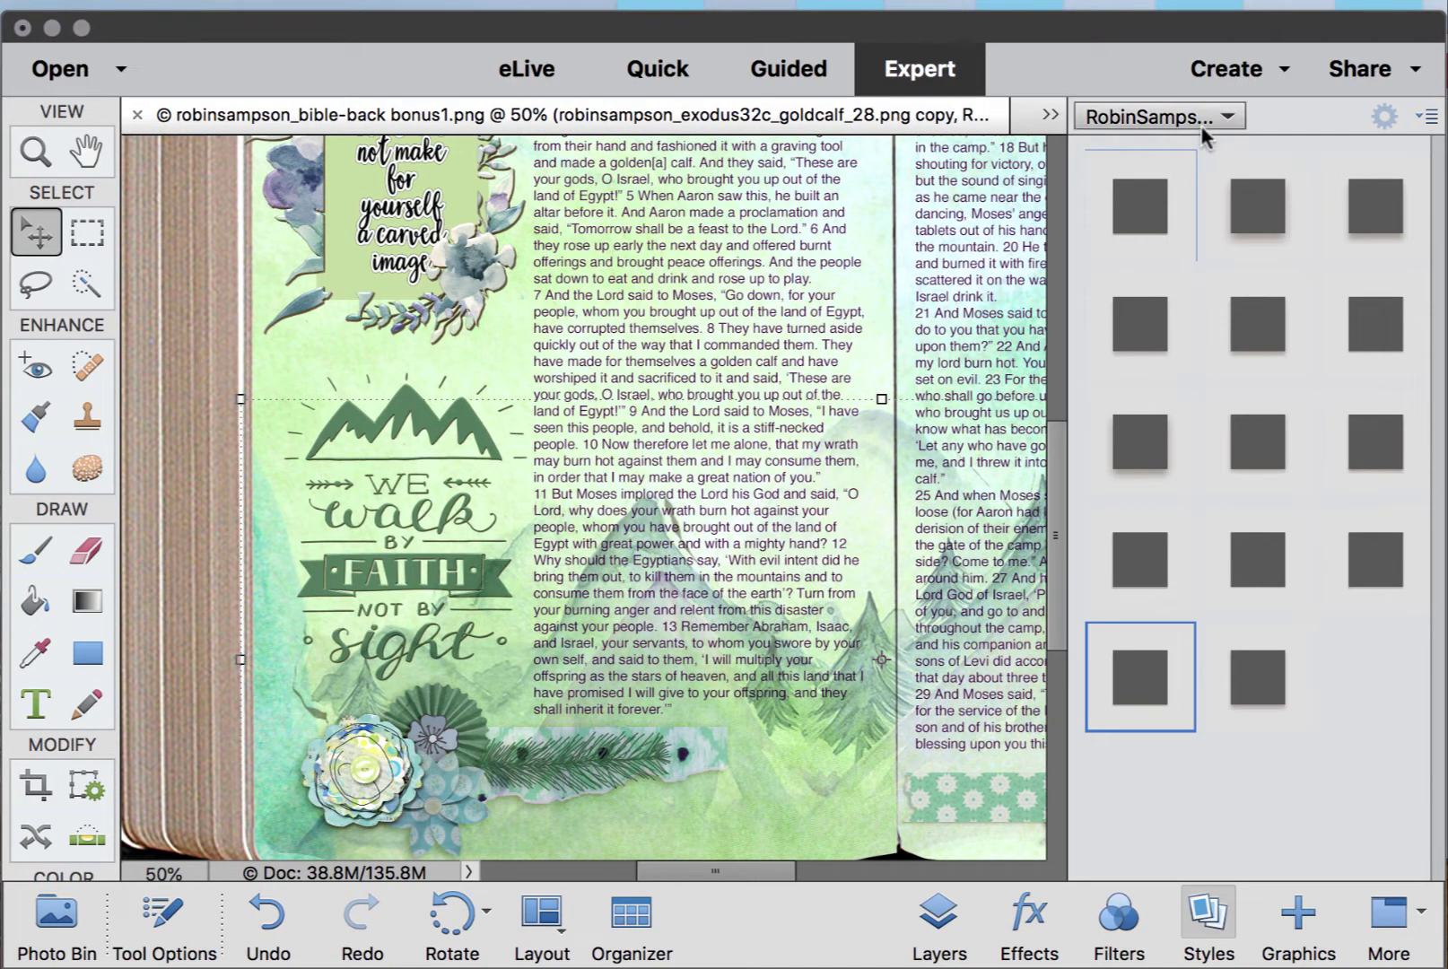
{"action": "left_click", "coordinate": [937, 920]}
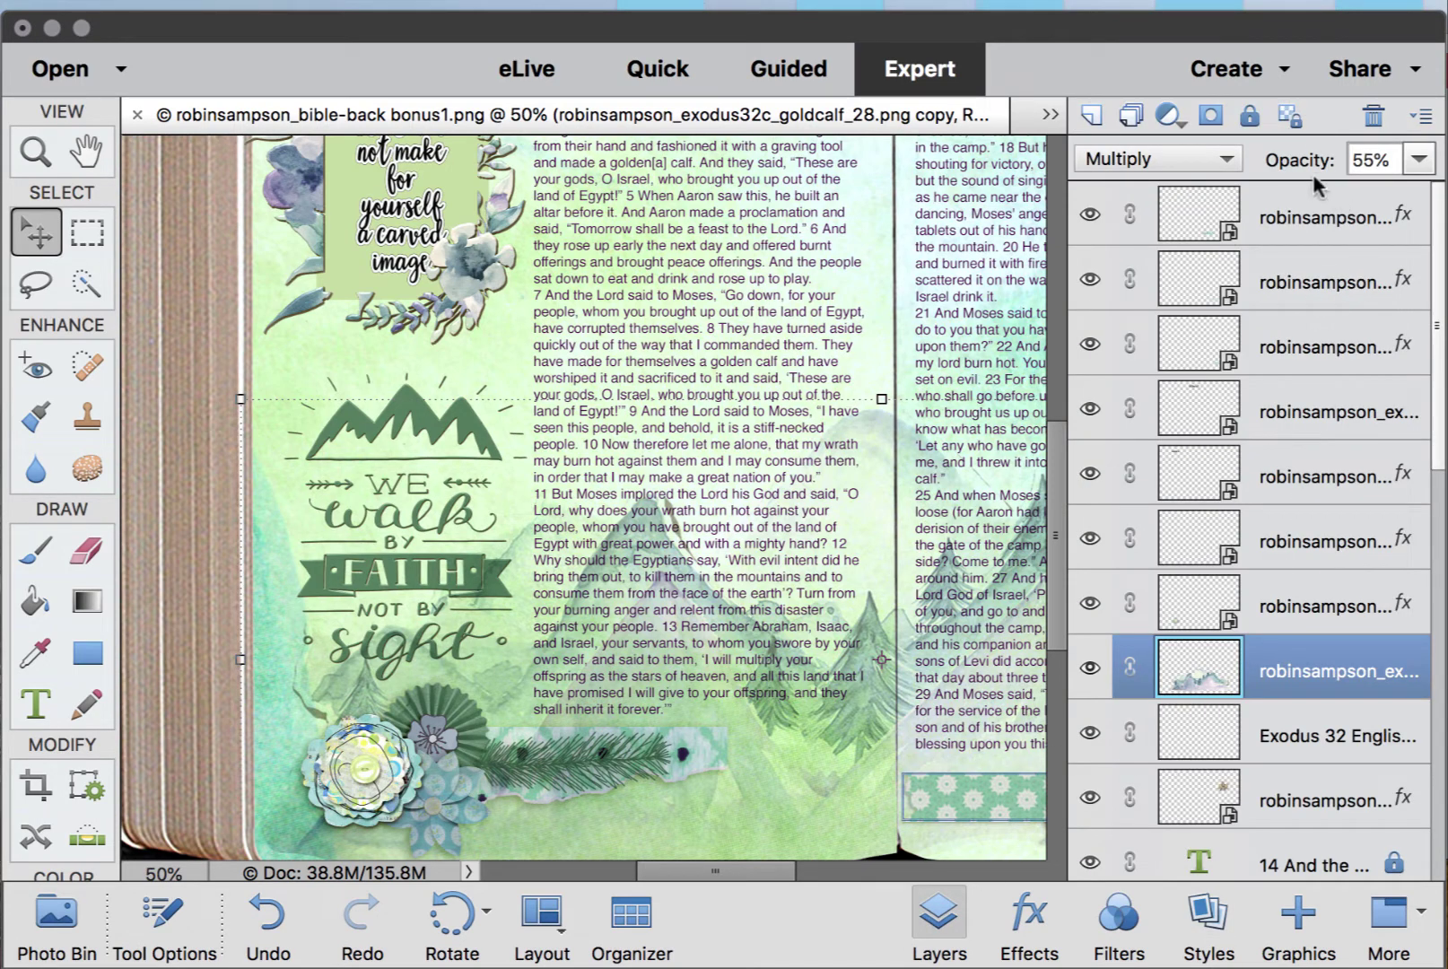
{"action": "left_click", "coordinate": [1247, 117]}
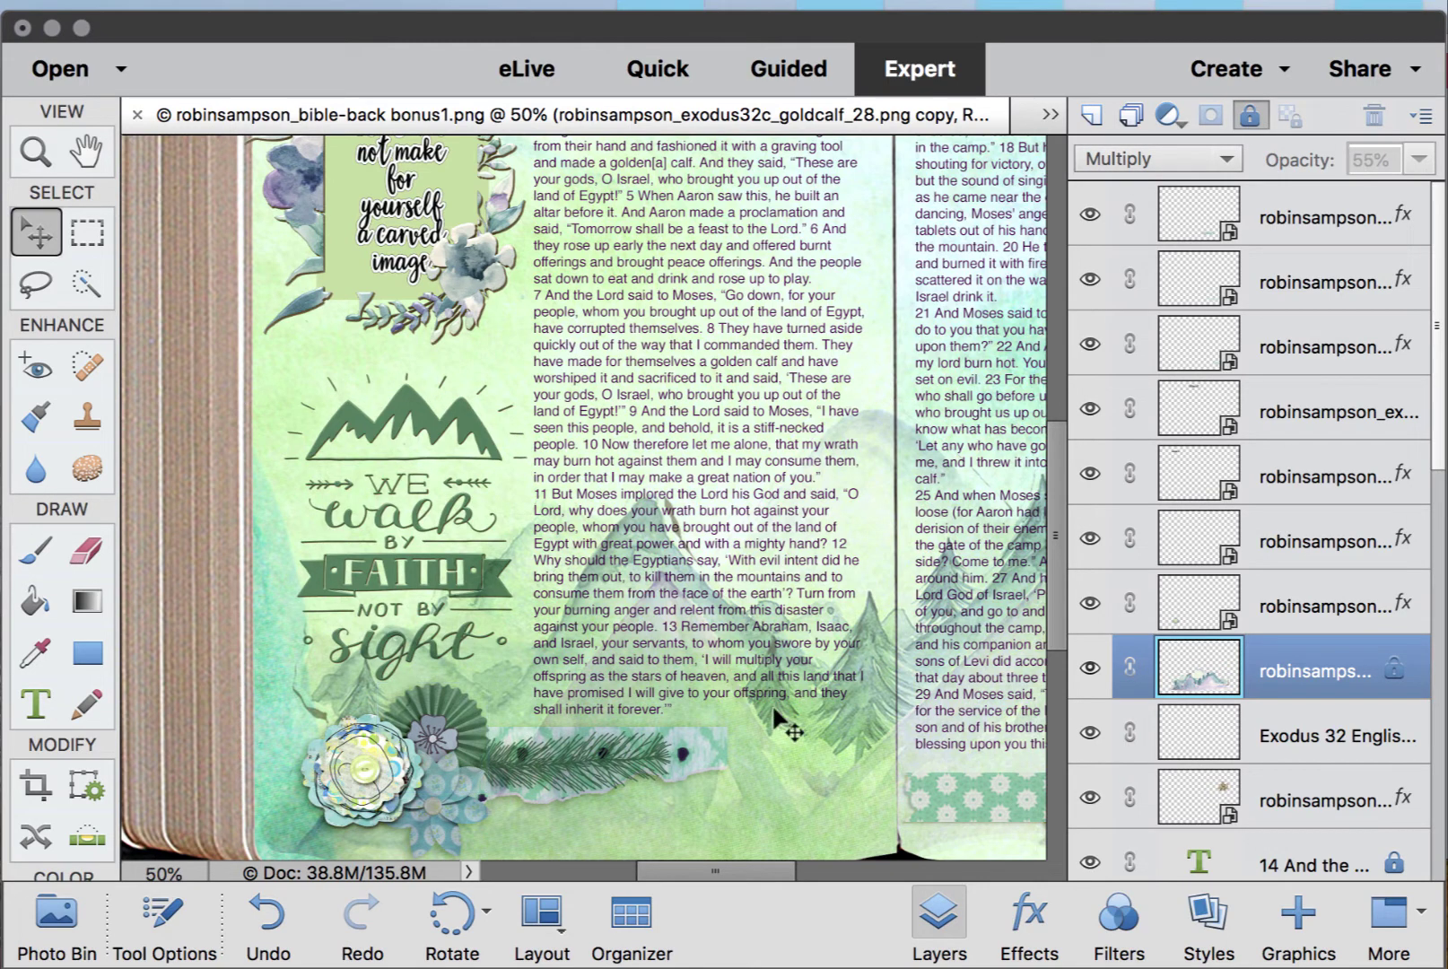
- Nudge the floral cluster and torn strip outward and down, and move the walk-by-faith quote up slightly to clear them
{"action": "left_click_drag", "start_coordinate": [718, 752], "coordinate": [729, 796]}
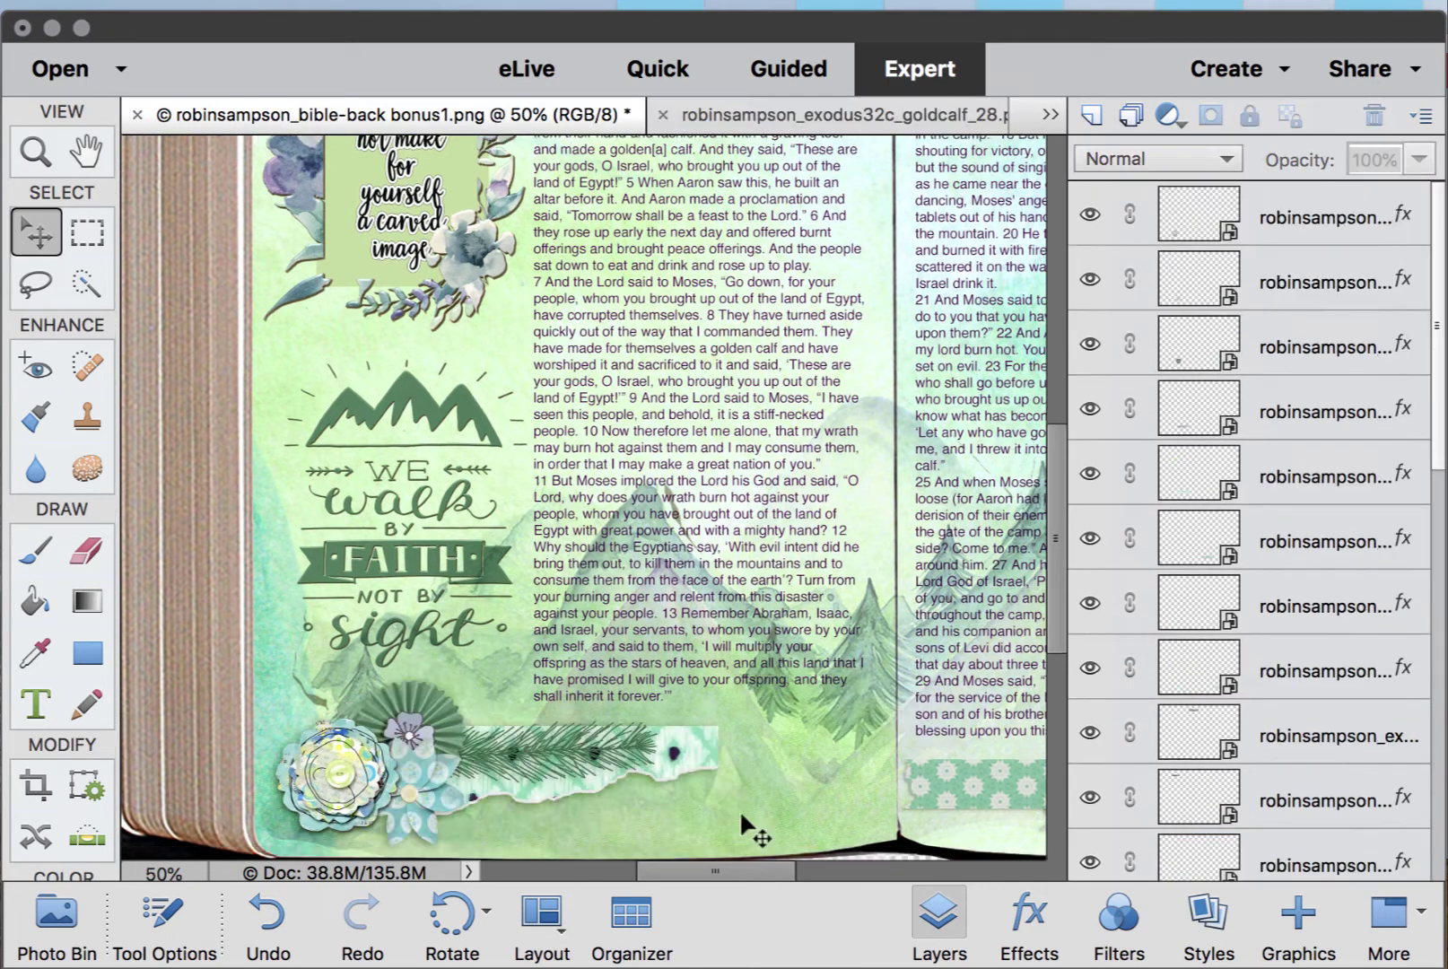
{"action": "mouse_move", "coordinate": [467, 414]}
{"action": "left_mouse_down"}
{"action": "mouse_move", "coordinate": [466, 381]}
{"action": "mouse_move", "coordinate": [467, 416]}
{"action": "left_mouse_up"}
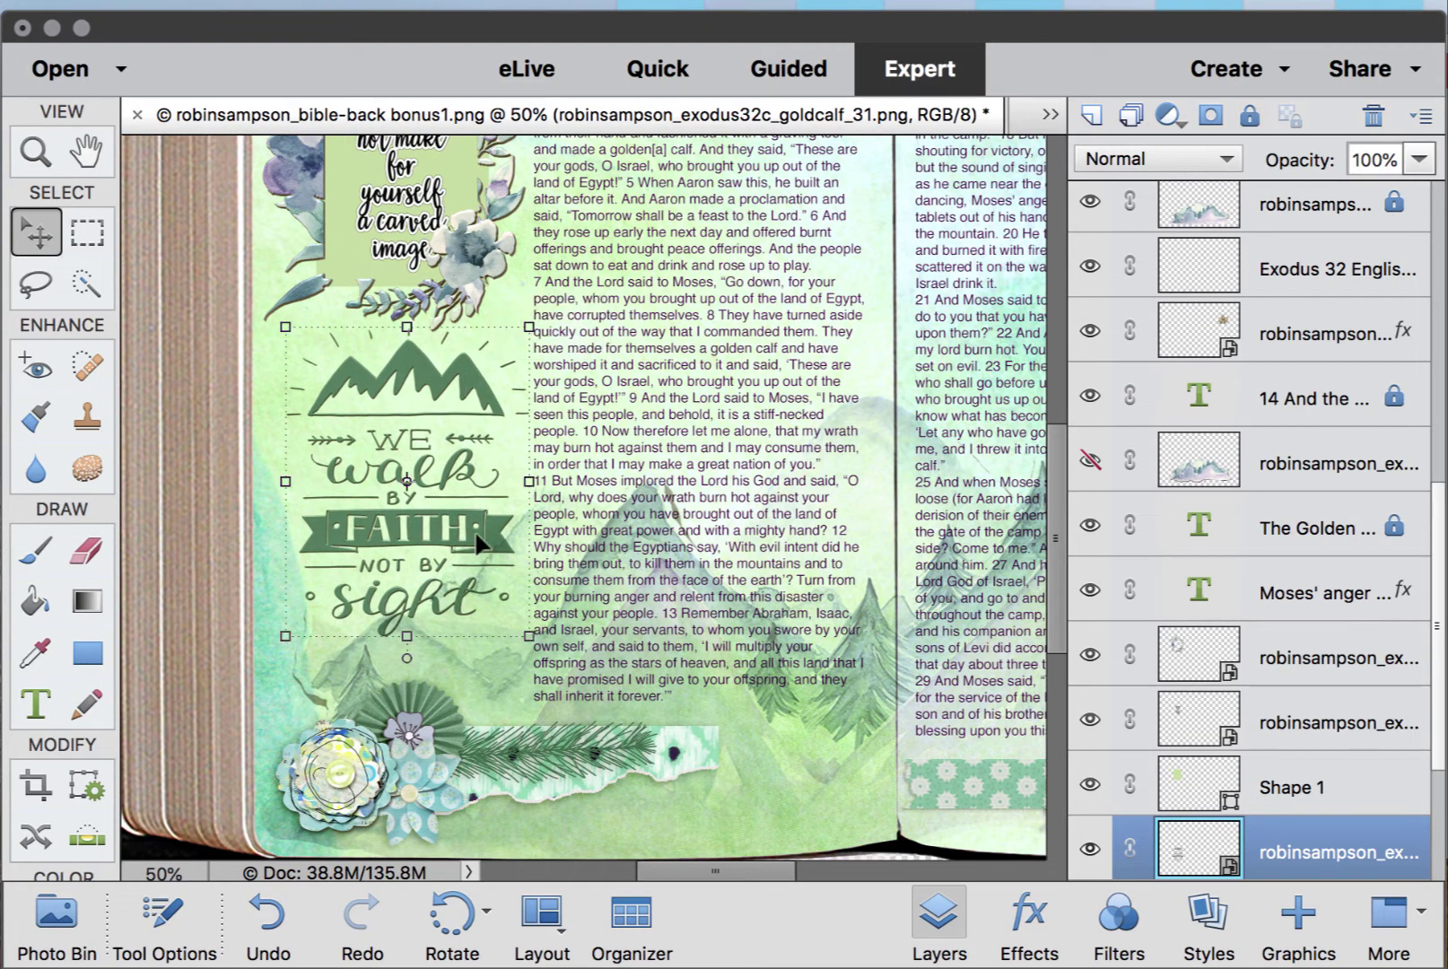
{"action": "key", "text": "ctrl+minus"}
{"action": "key", "text": "ctrl+minus"}
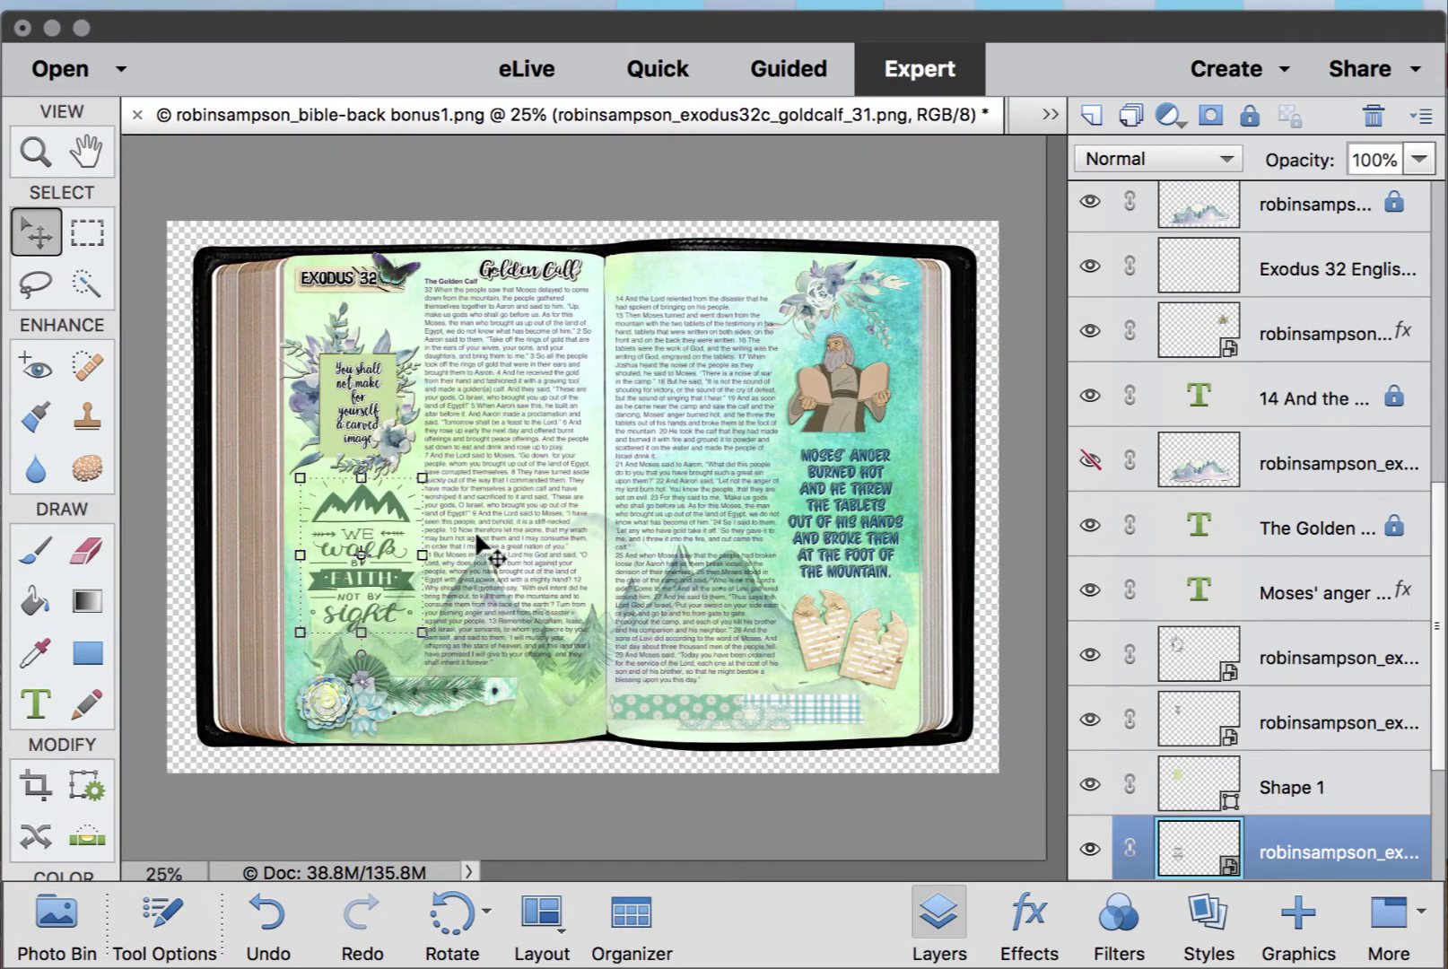